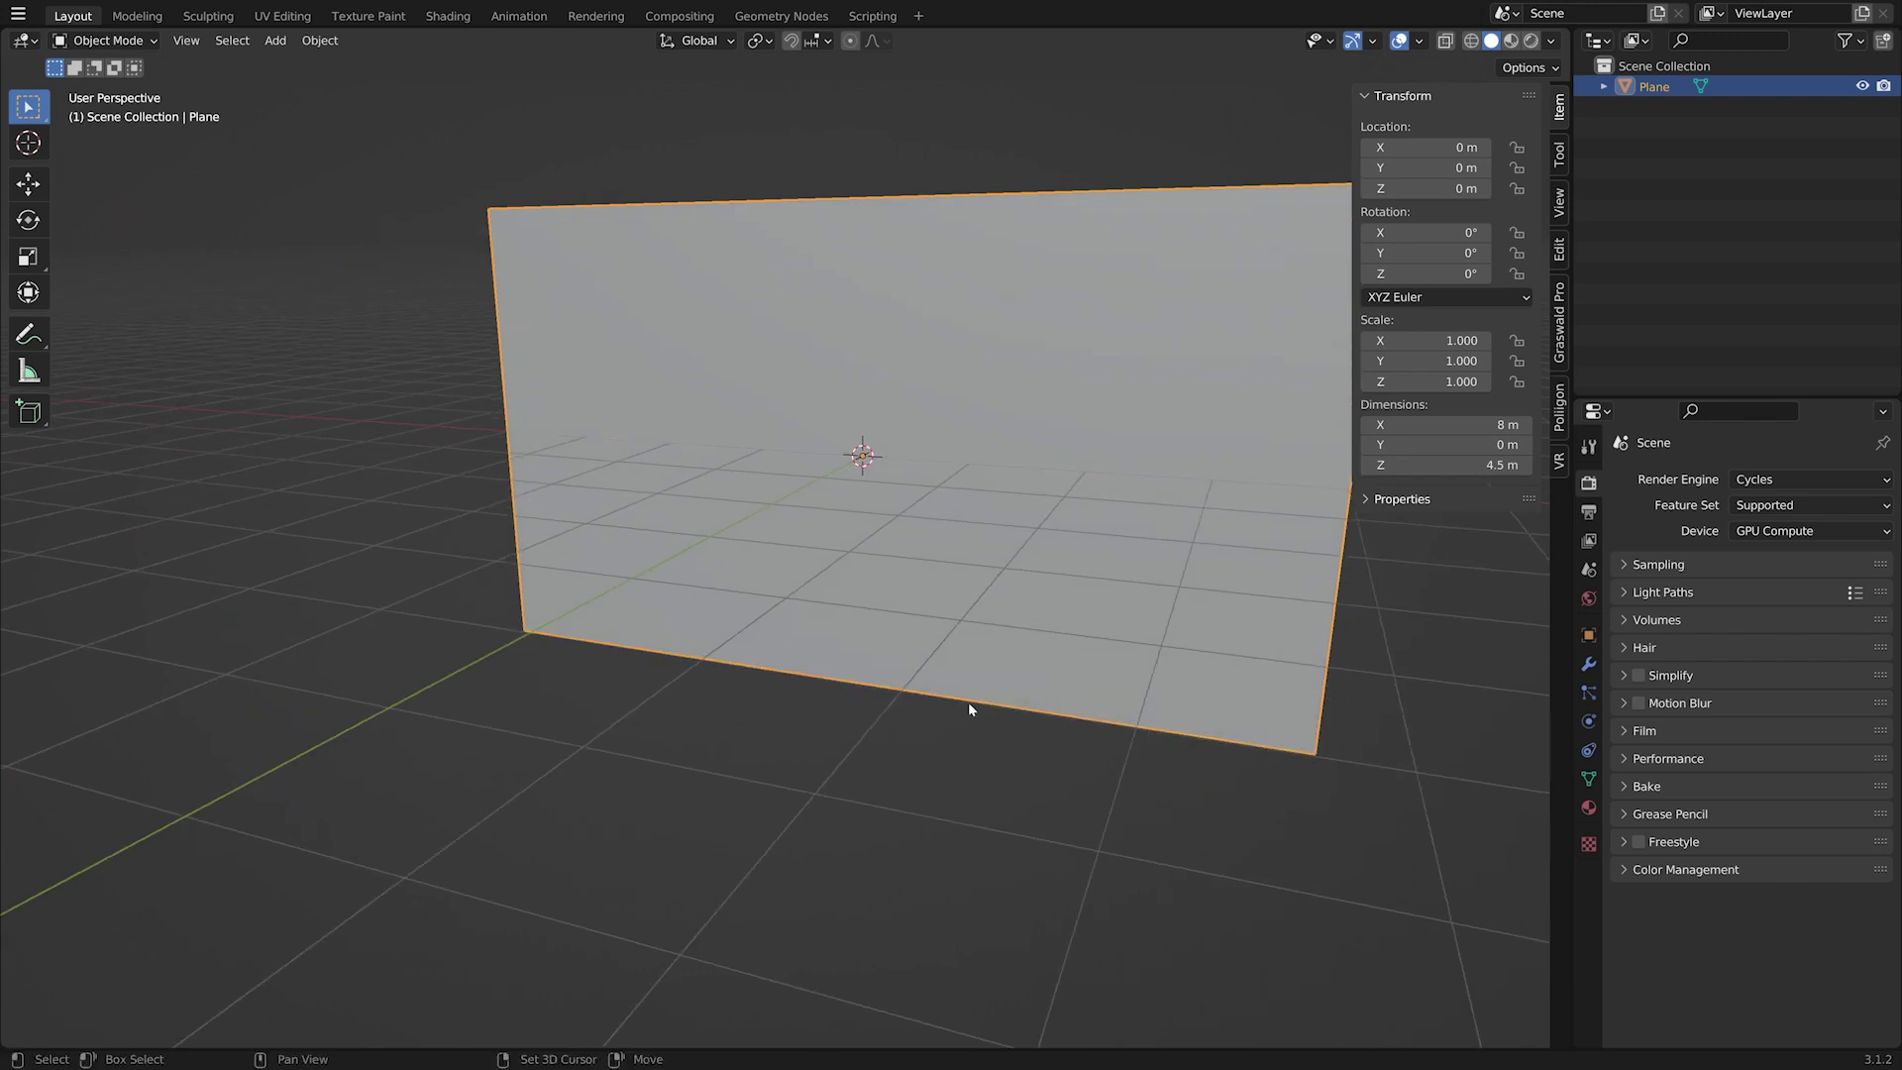
Step: Switch to the Geometry Nodes workspace, create a new node tree on the plane and name it LEDScreen
click(780, 15)
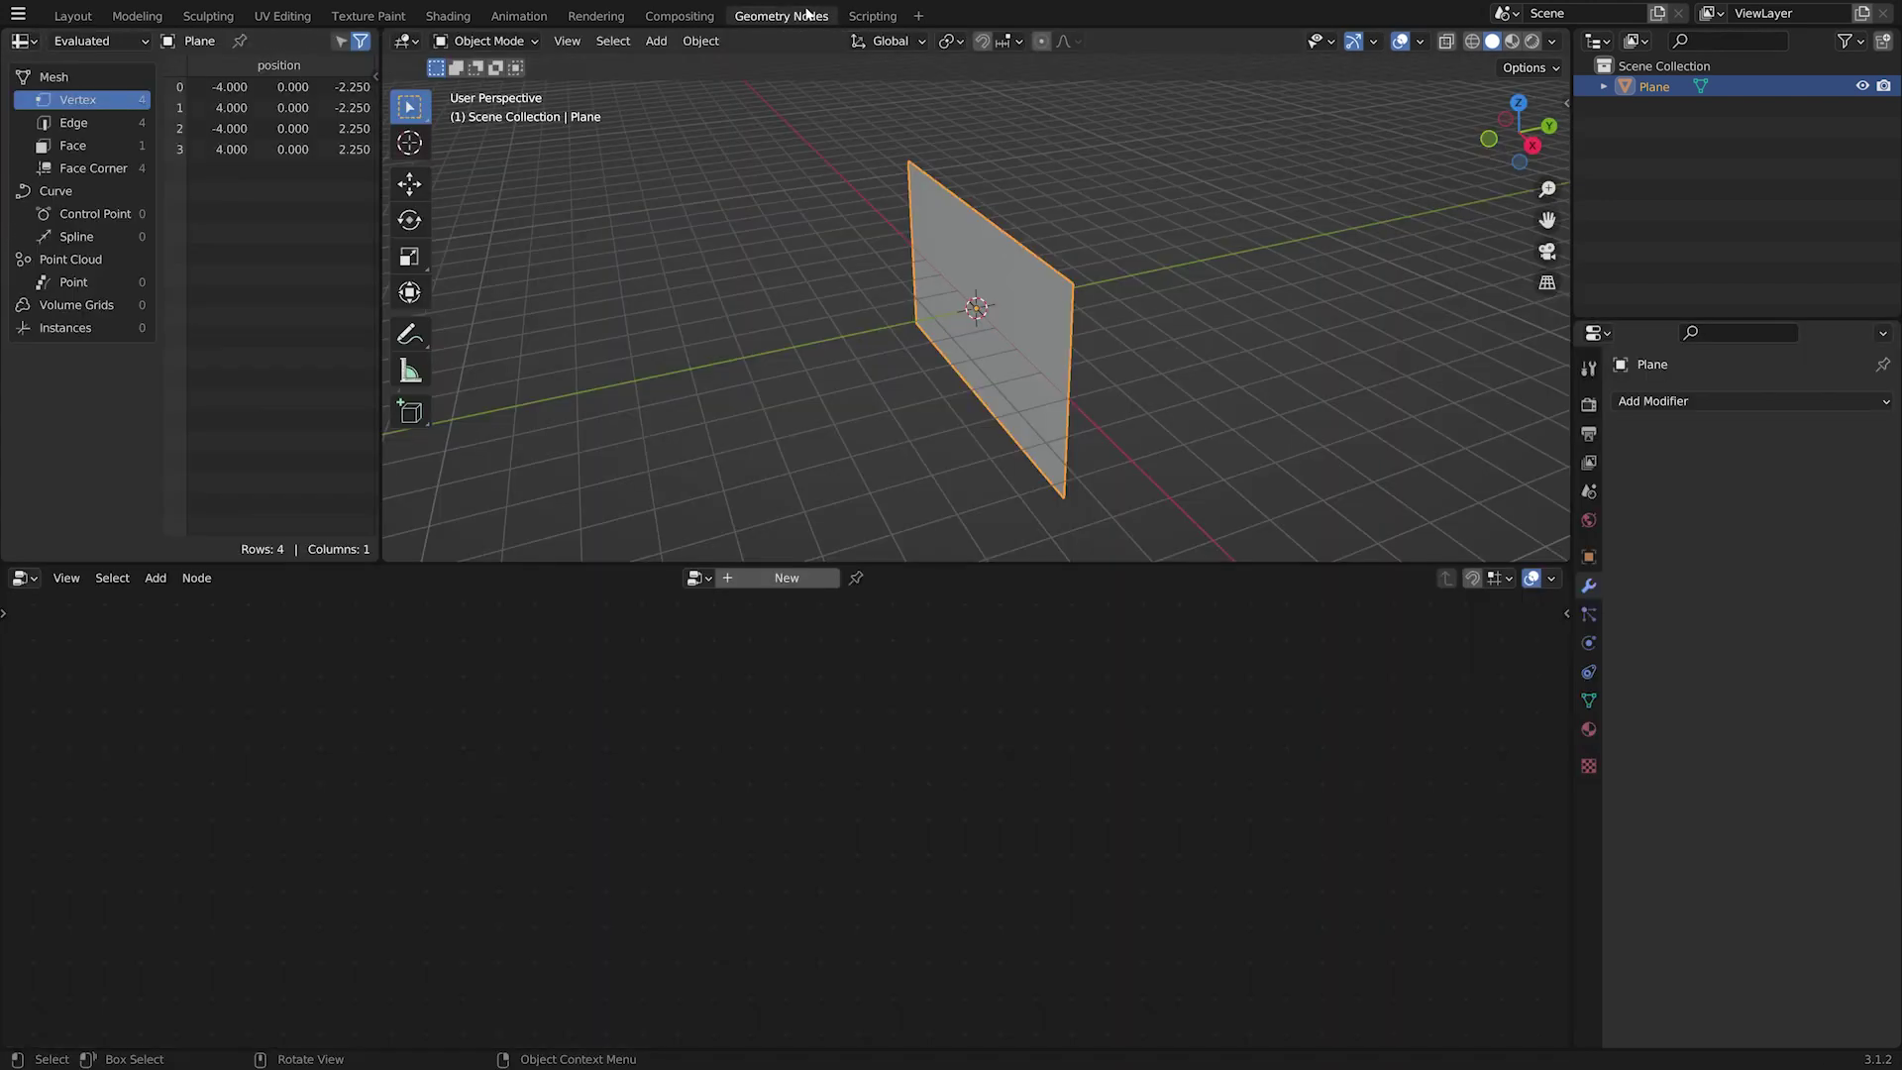
middle_drag(900, 639, 921, 525)
click(786, 578)
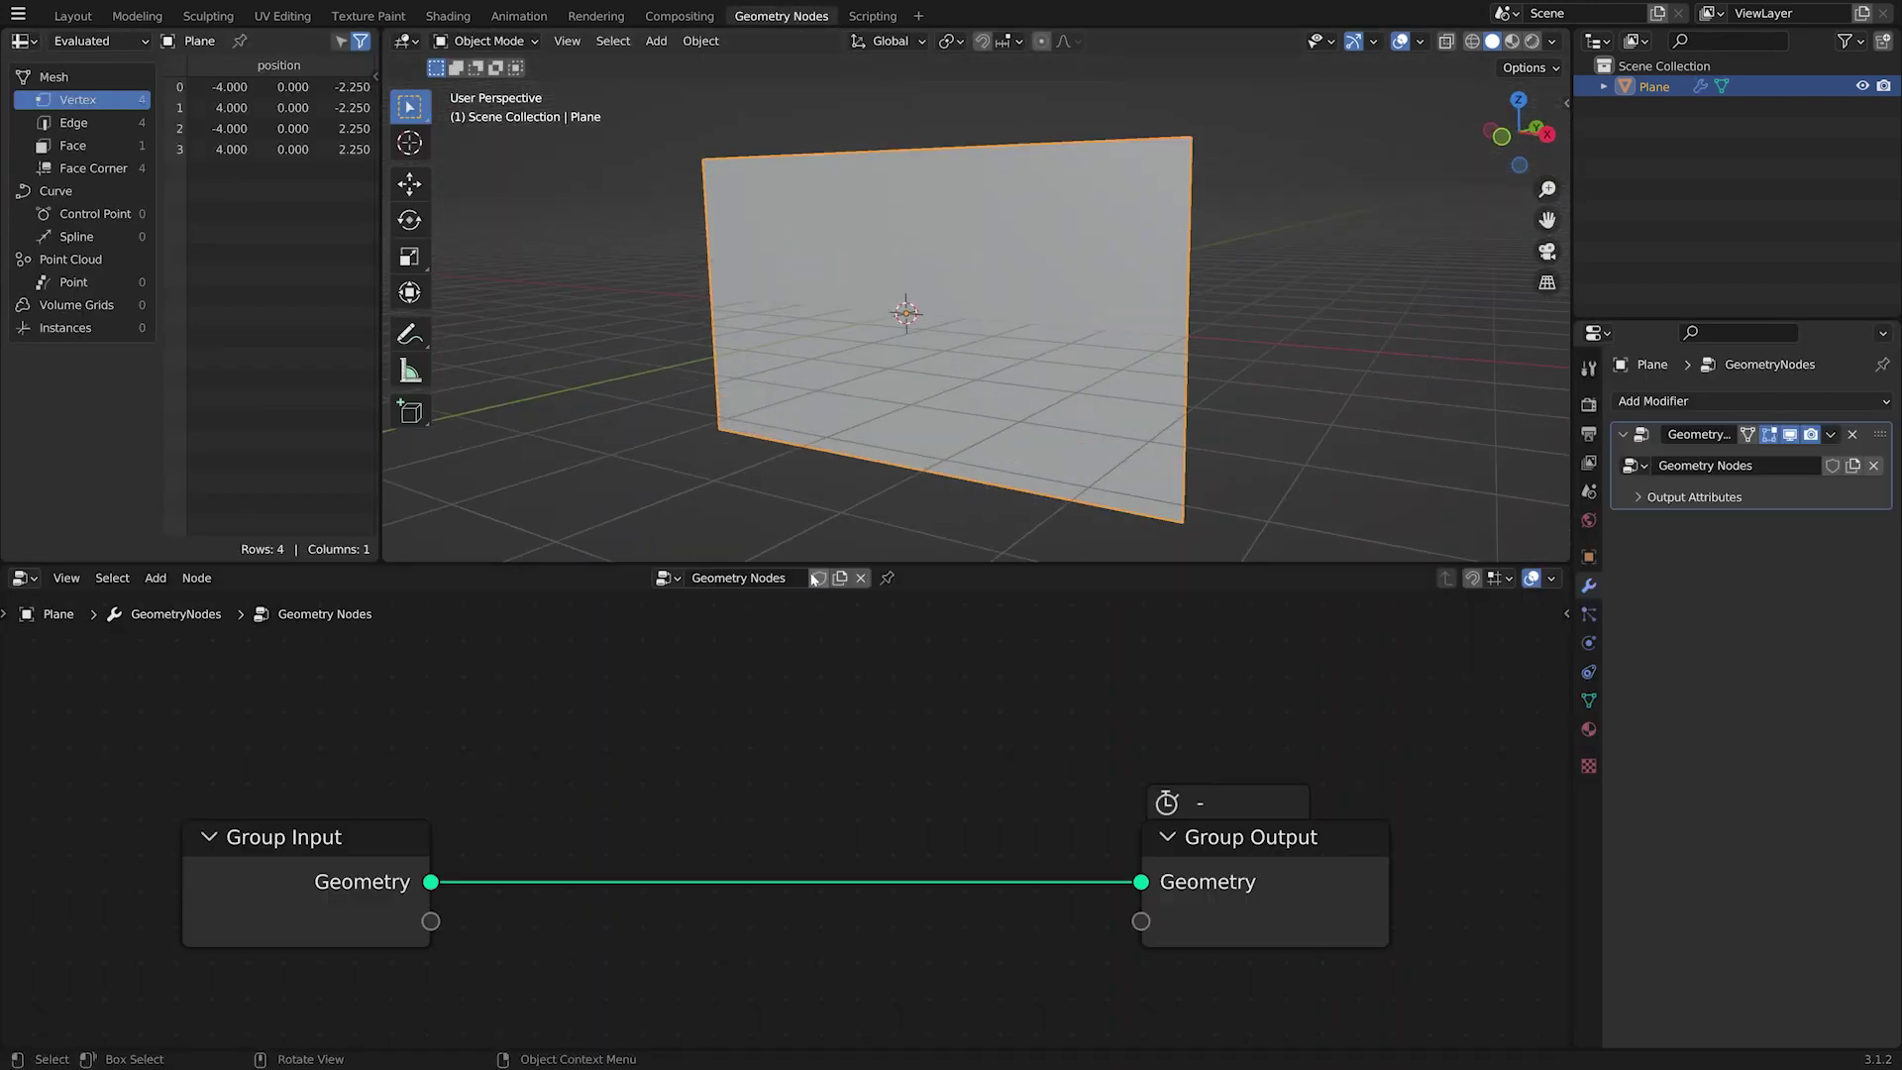
click(768, 579)
text(LEDScreen)
key(Return)
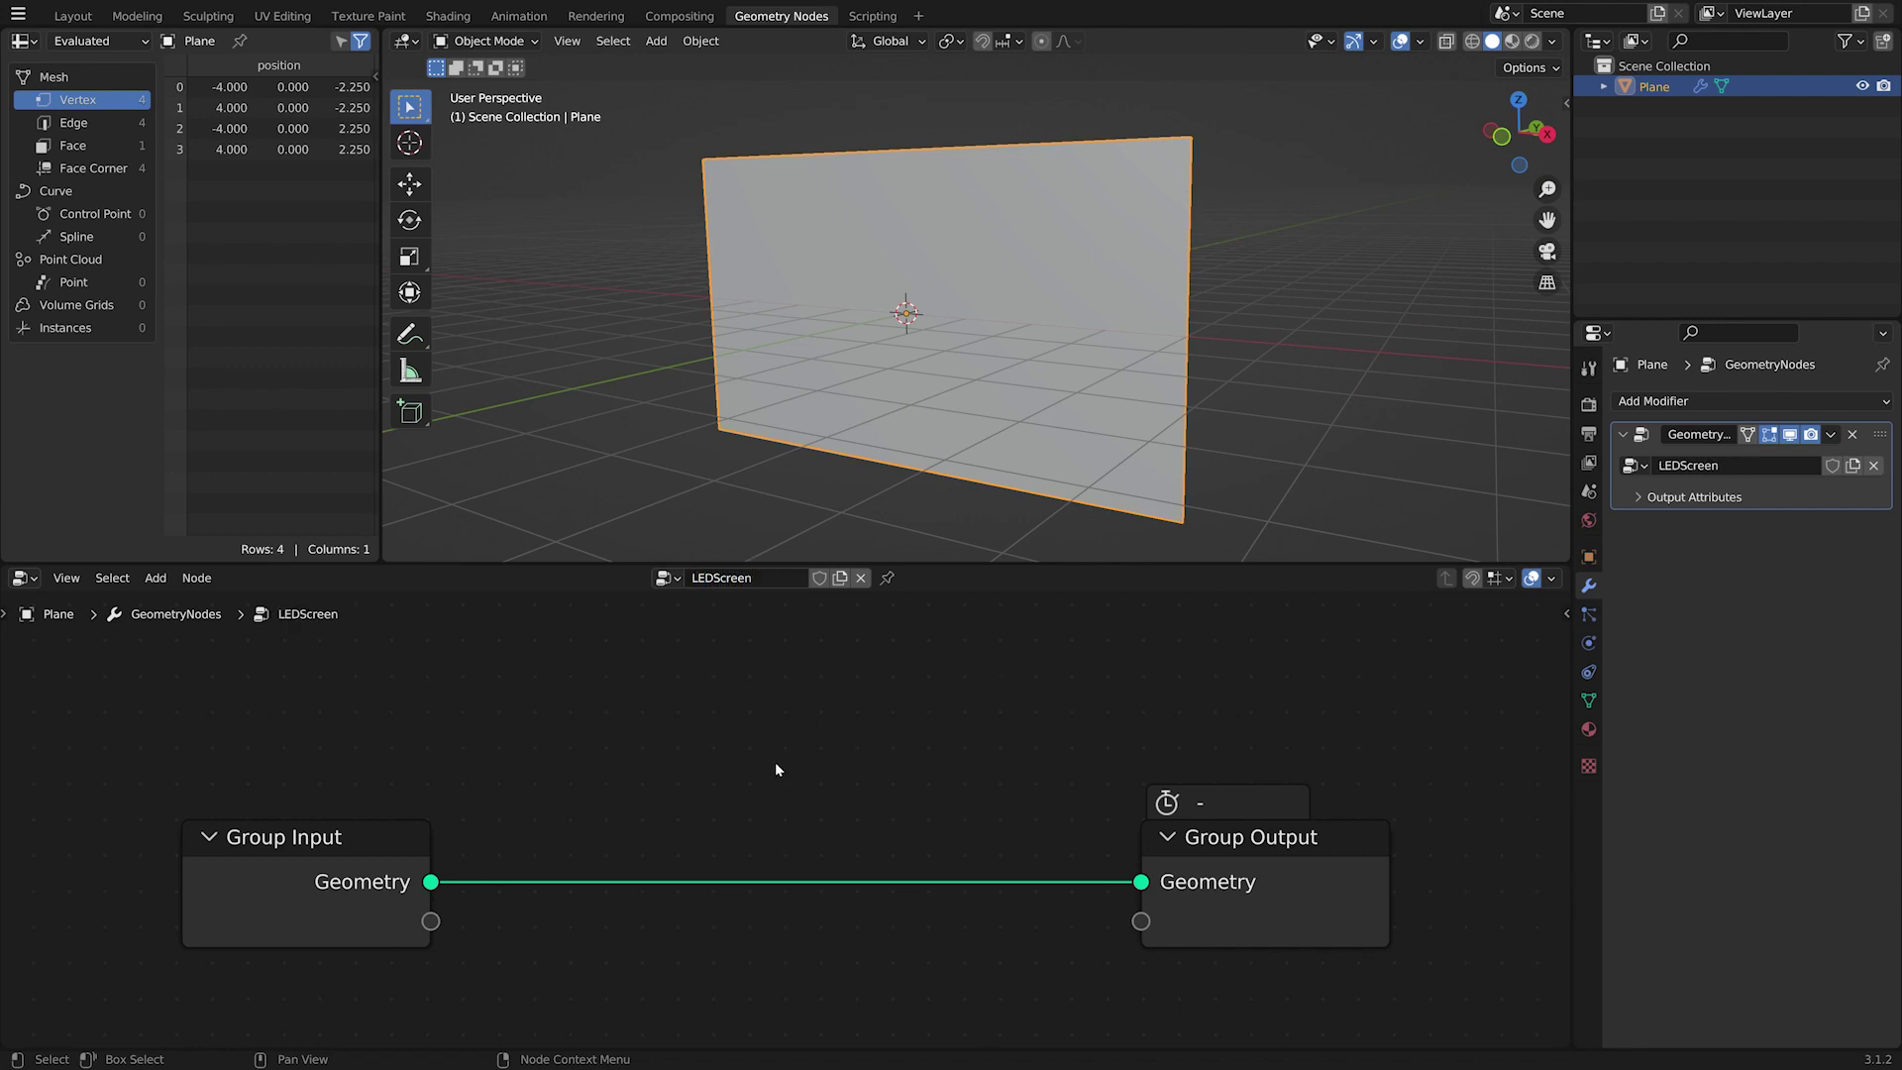
Step: Add a Grid mesh primitive node above the link between Group Input and Group Output
scroll(776, 769, up, 2)
key(shift+a)
mouse_move(776, 712)
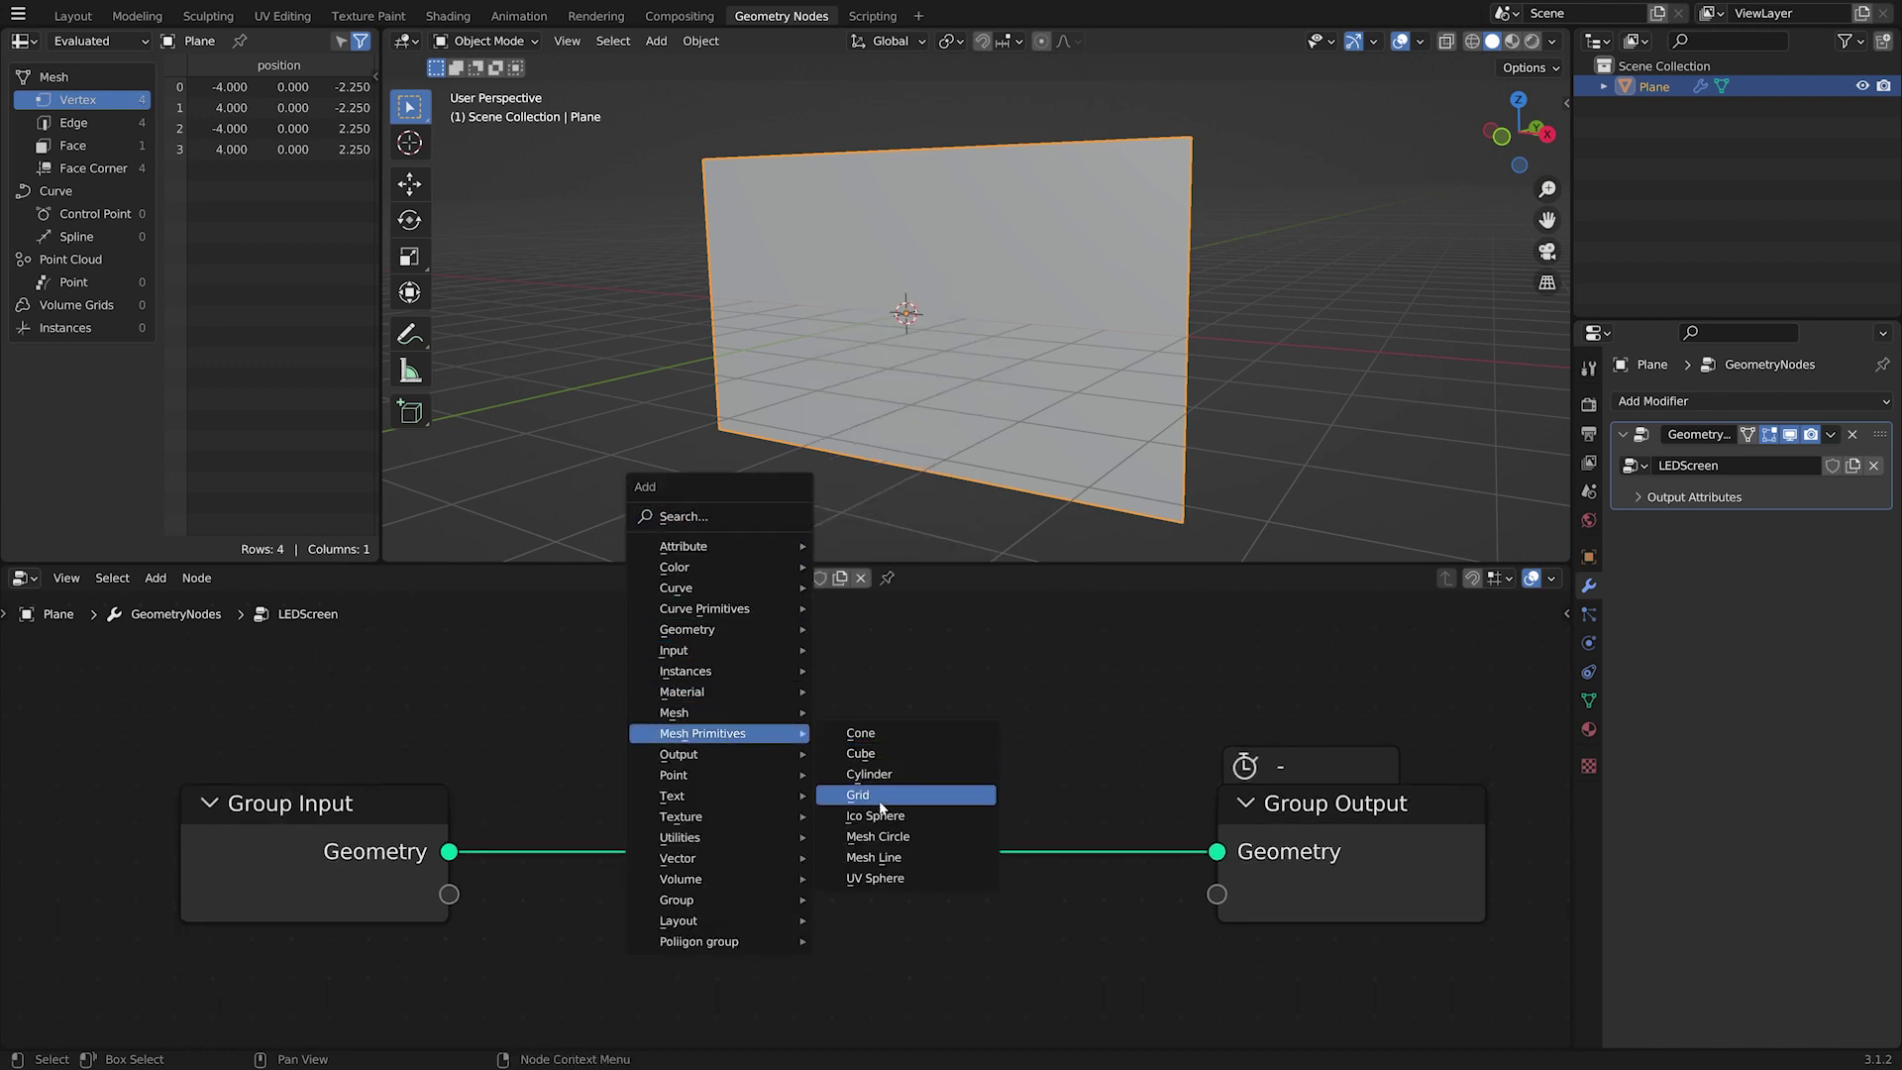
click(879, 807)
click(834, 780)
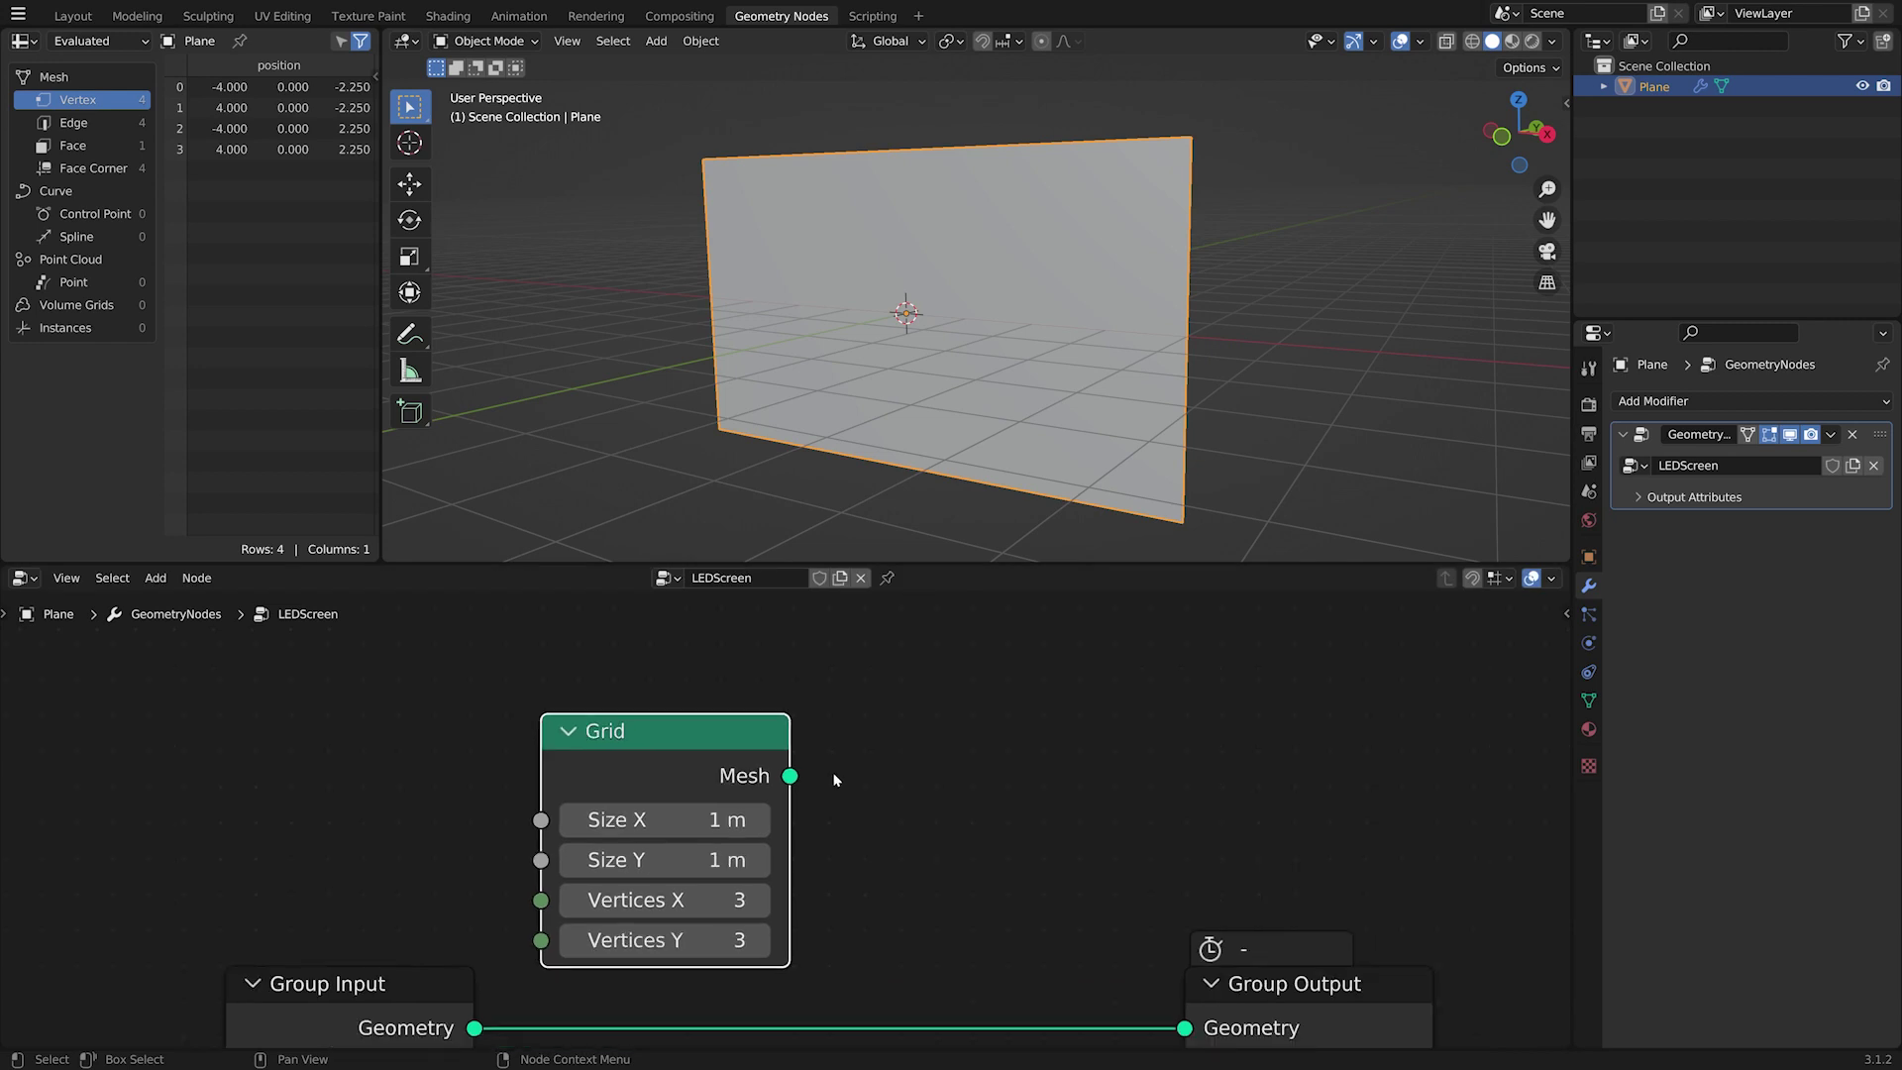
Step: Insert a Join Geometry node between Group Input and Group Output, and connect the Grid's Mesh output to it
middle_drag(878, 838, 862, 735)
key(shift+a)
click(837, 513)
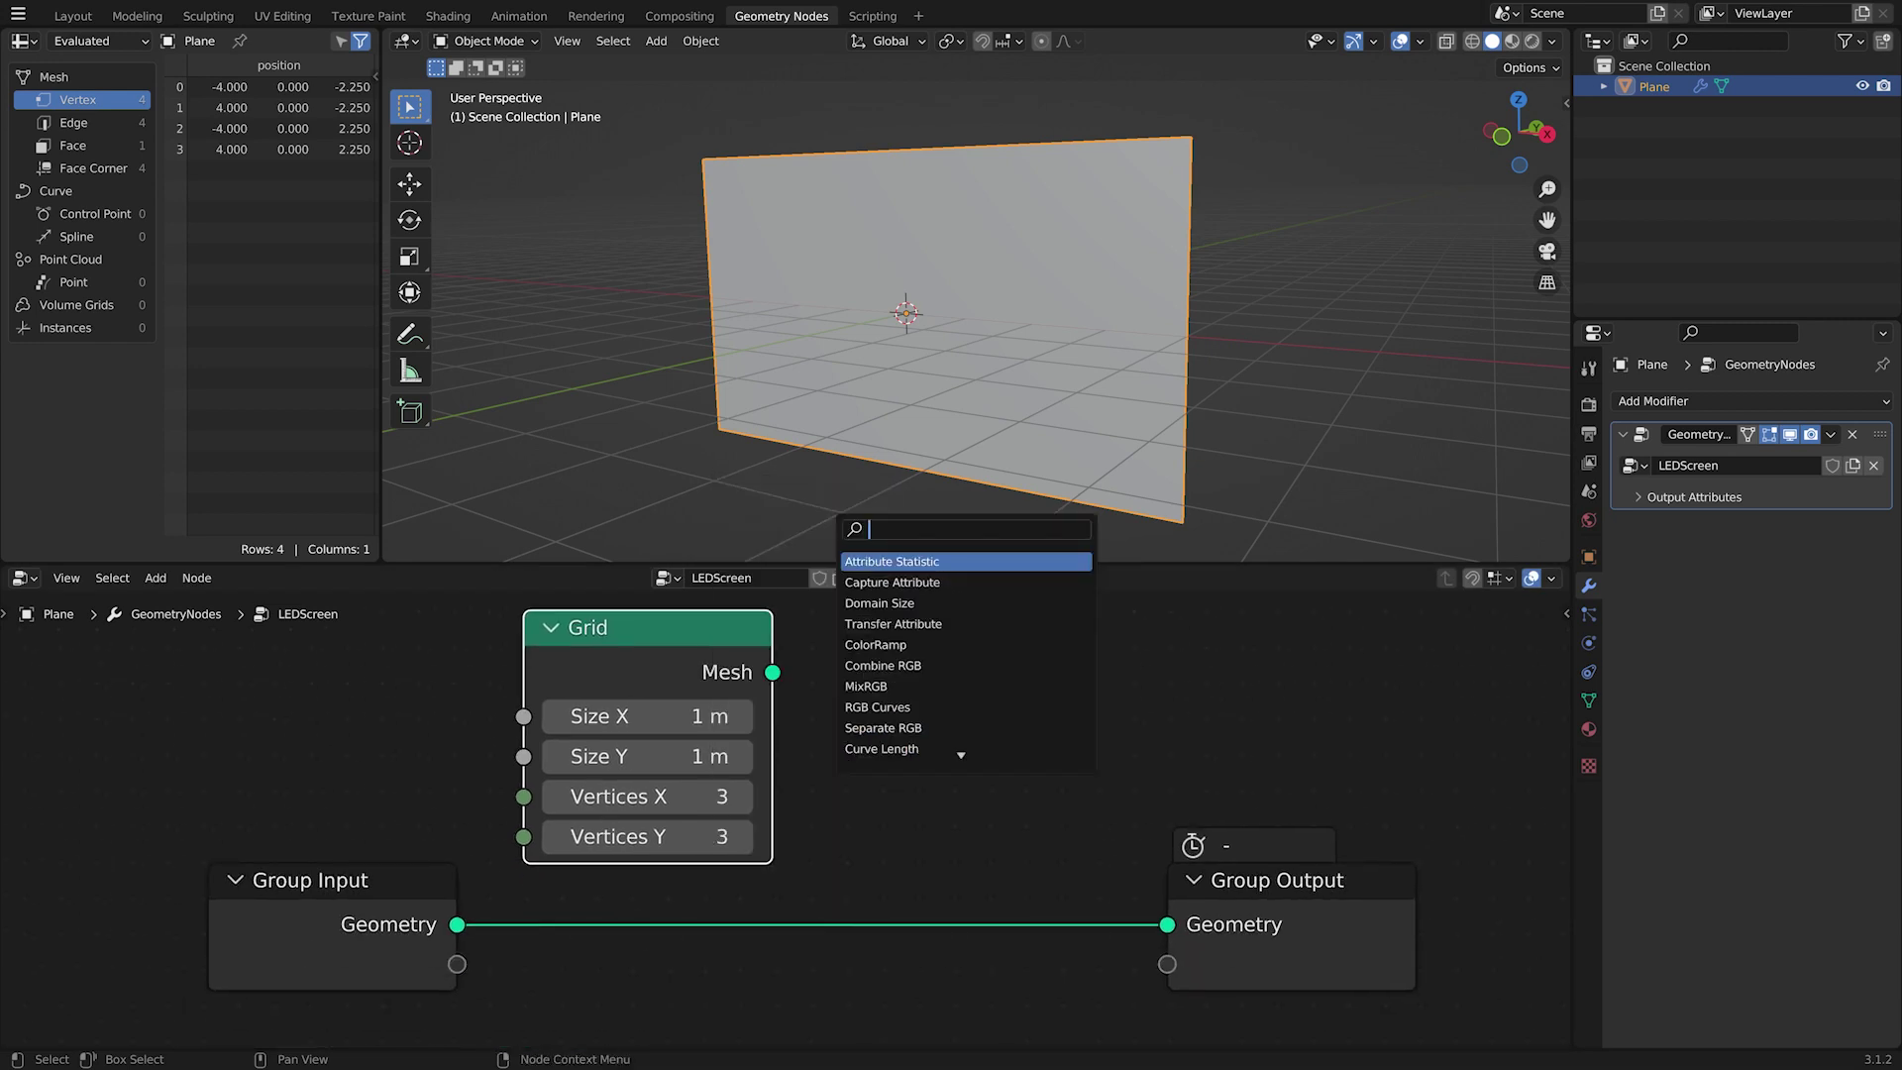
text(join)
key(Down)
key(Return)
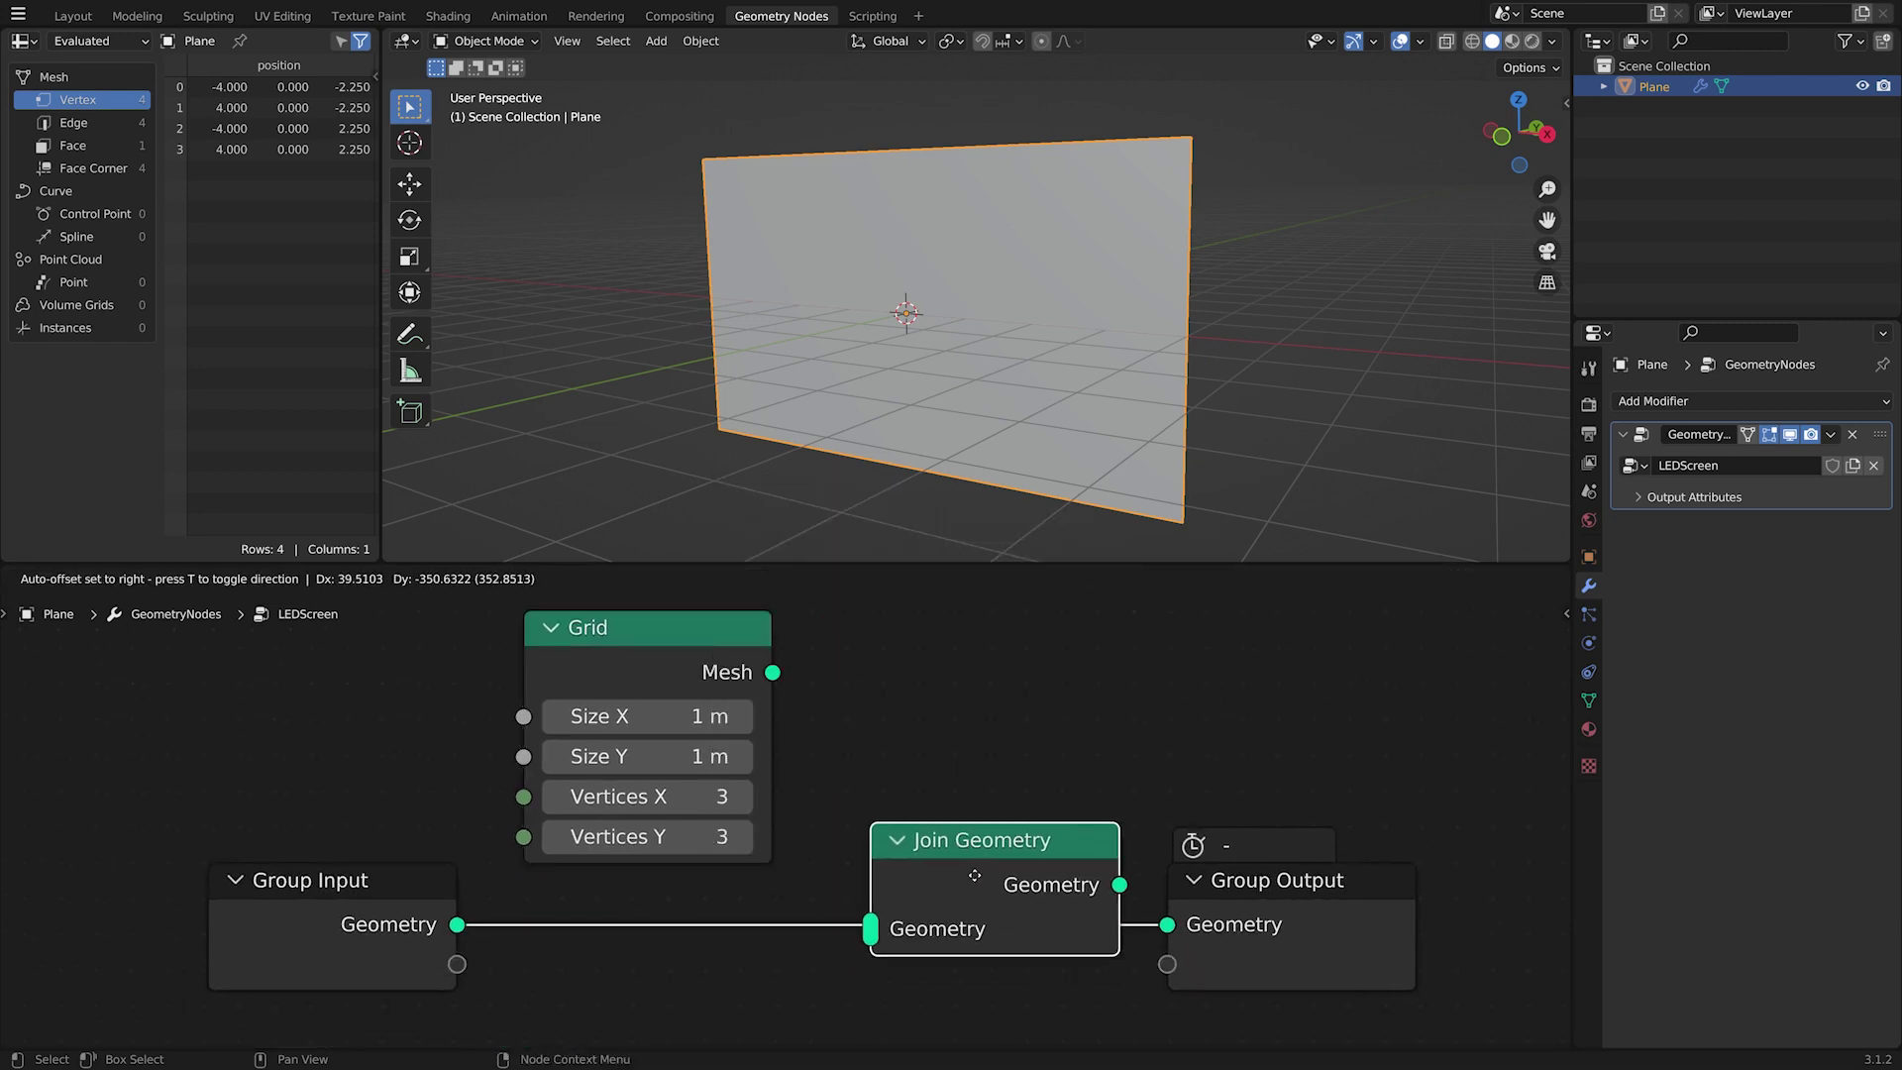
click(881, 877)
drag(907, 883, 1017, 882)
drag(1252, 899, 1382, 856)
drag(1077, 873, 1150, 876)
drag(773, 675, 960, 933)
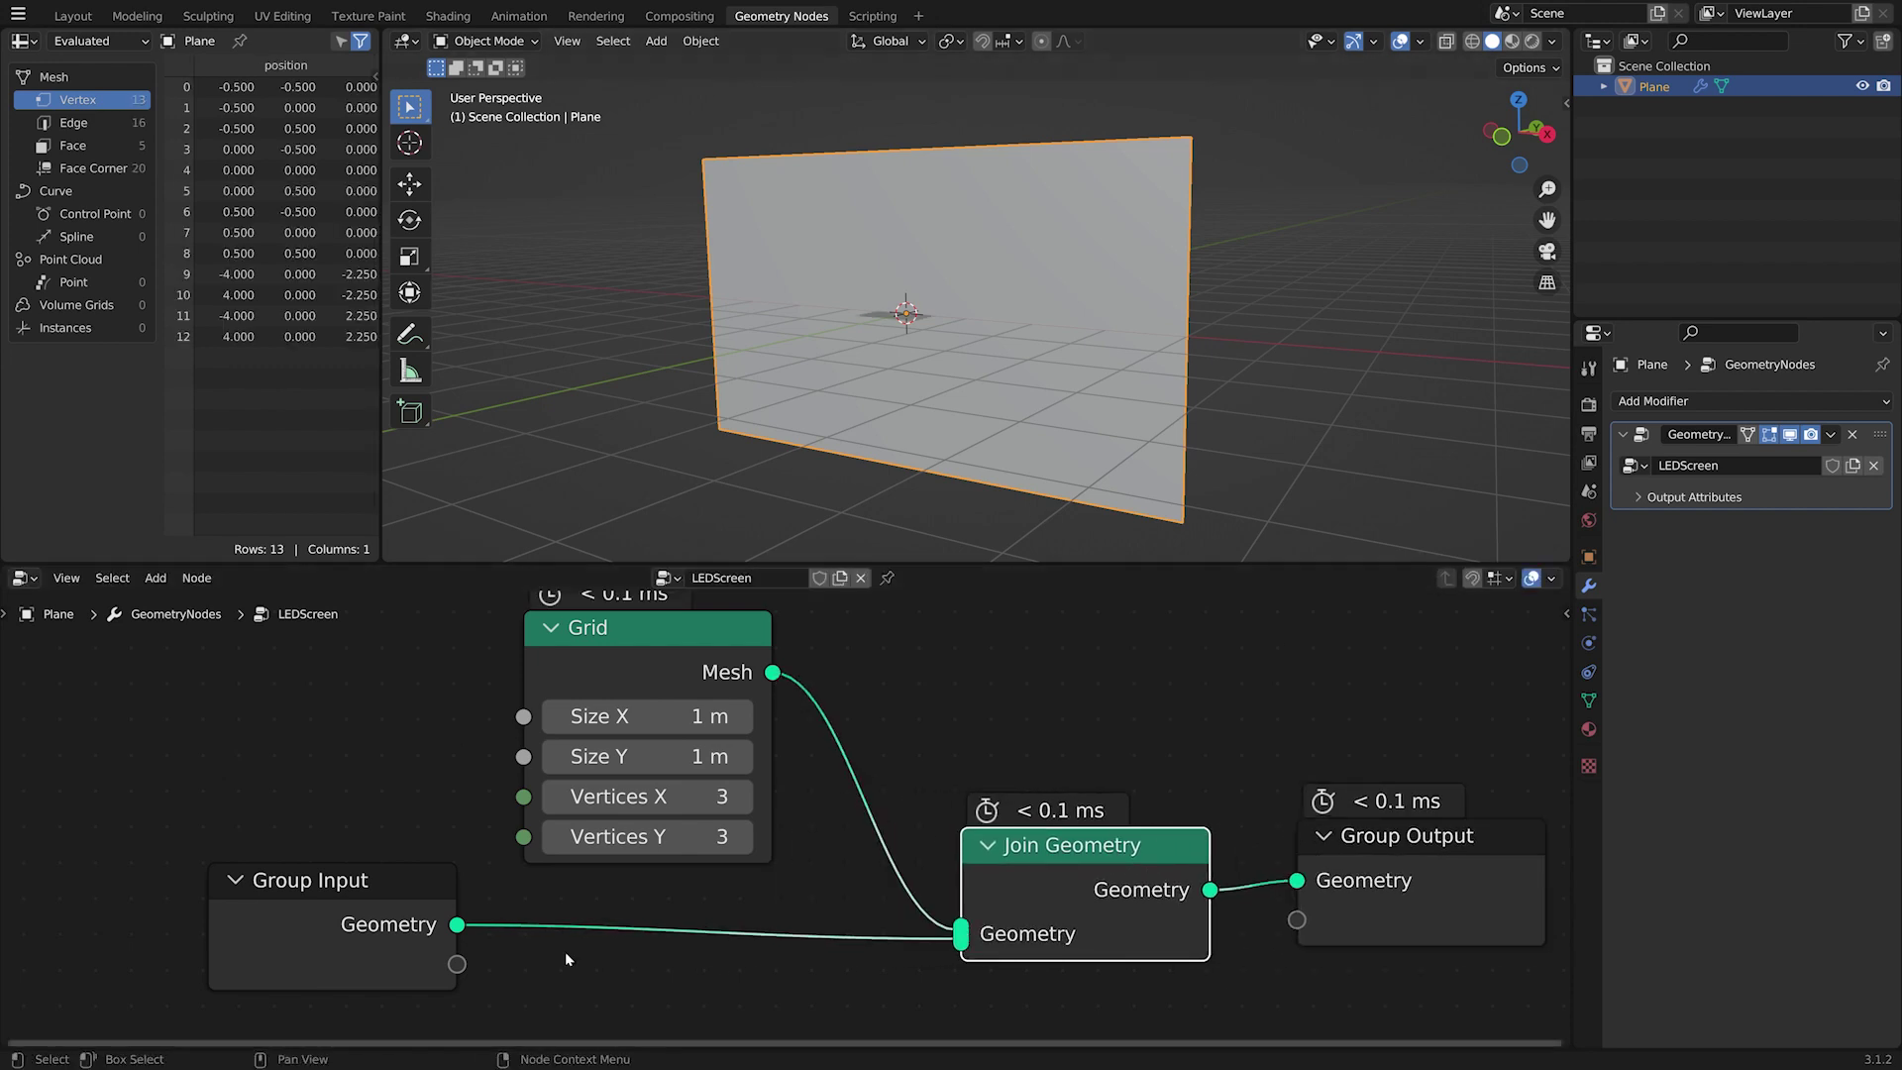
Step: Switch the viewport to wireframe shading to compare the grid with the original plane
click(1474, 42)
middle_drag(1163, 210, 1188, 247)
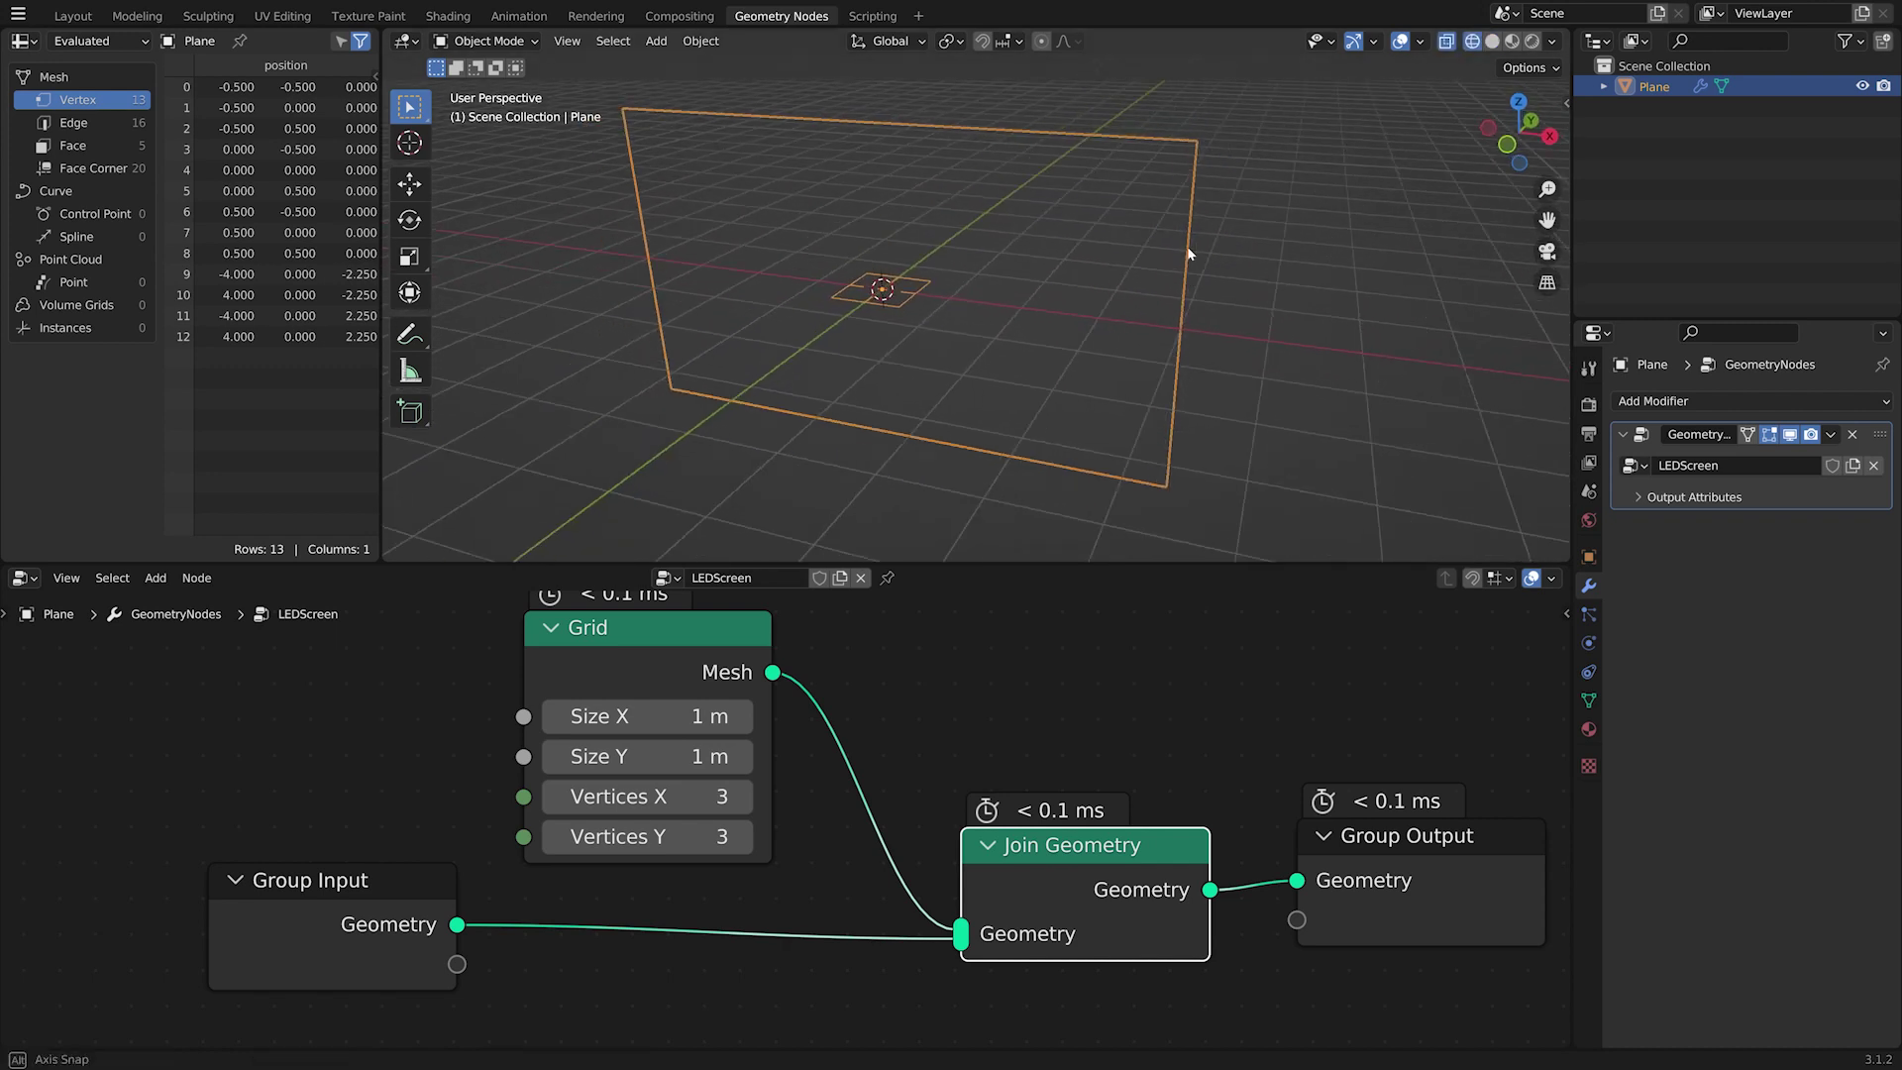
scroll(980, 389, up, 4)
shift+middle_drag(979, 389, 1107, 390)
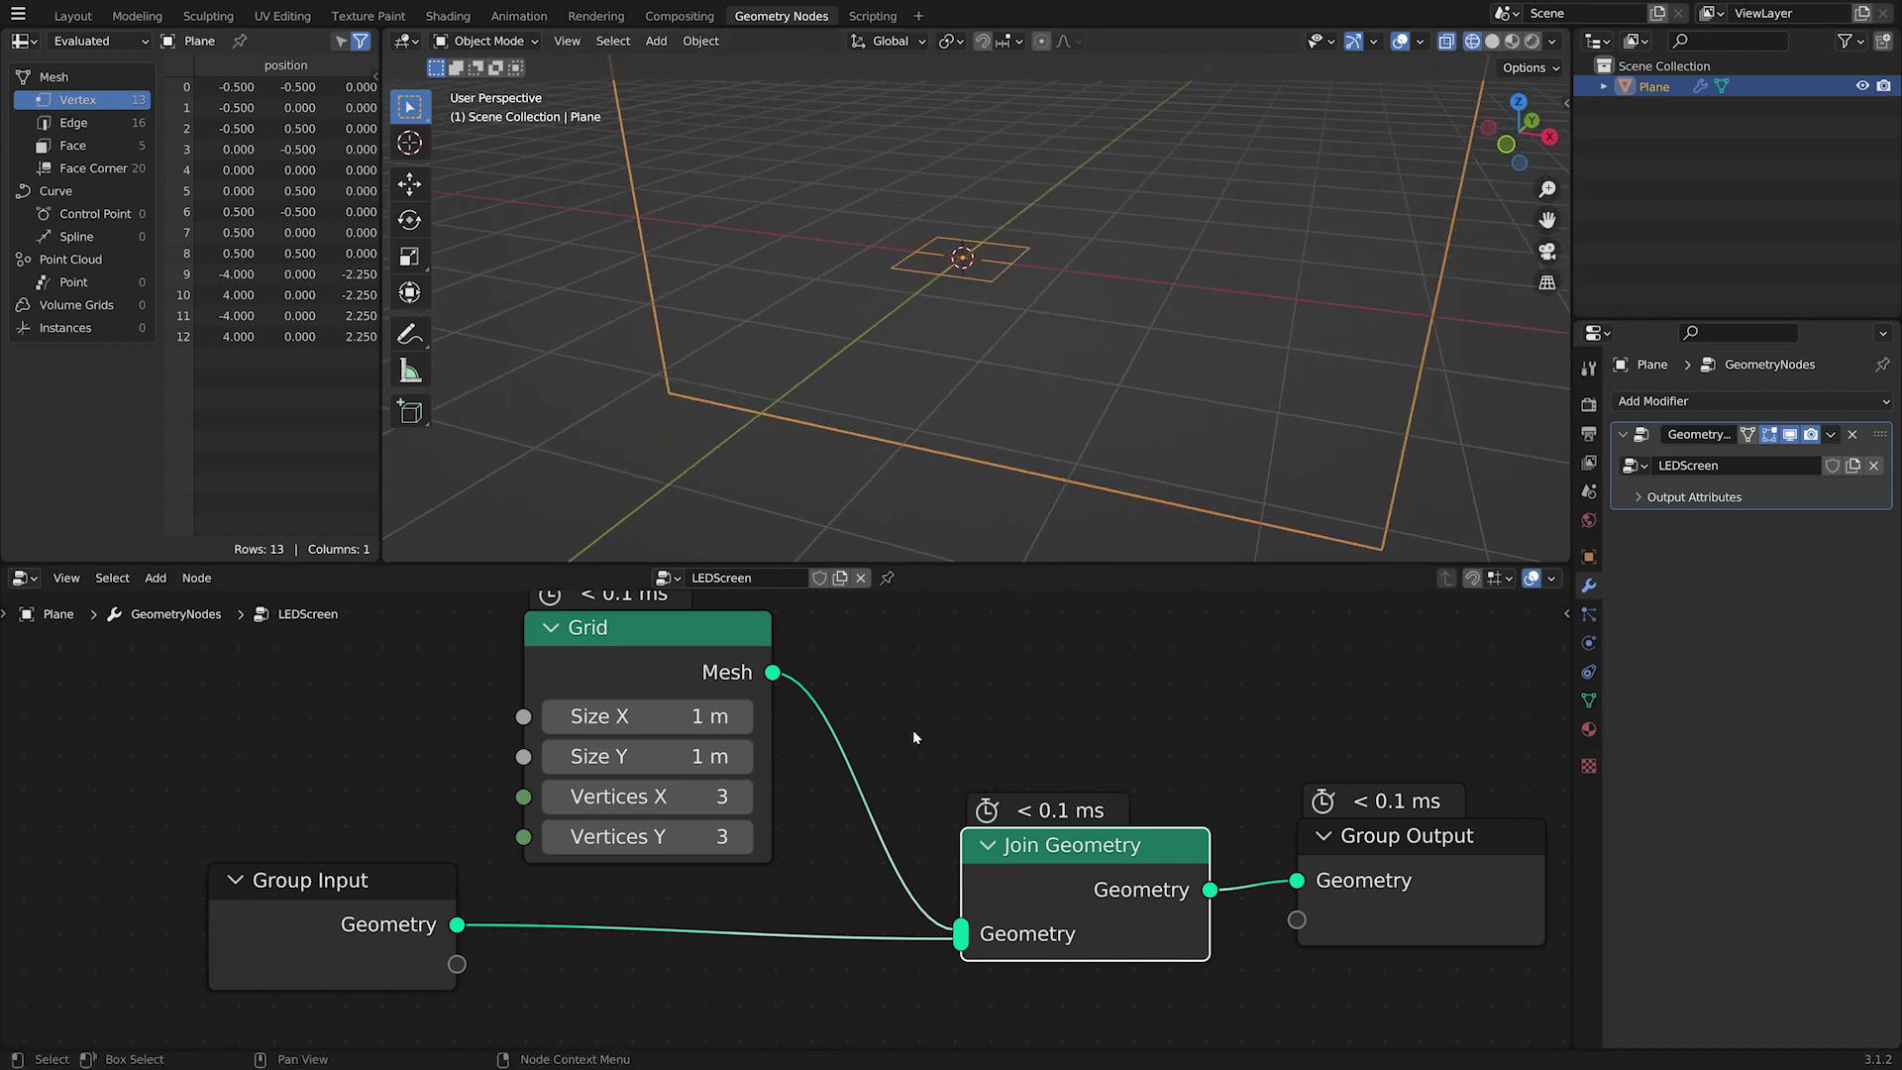
scroll(914, 731, down, 4)
middle_drag(913, 735, 976, 743)
scroll(961, 748, up, 1)
scroll(781, 739, up, 1)
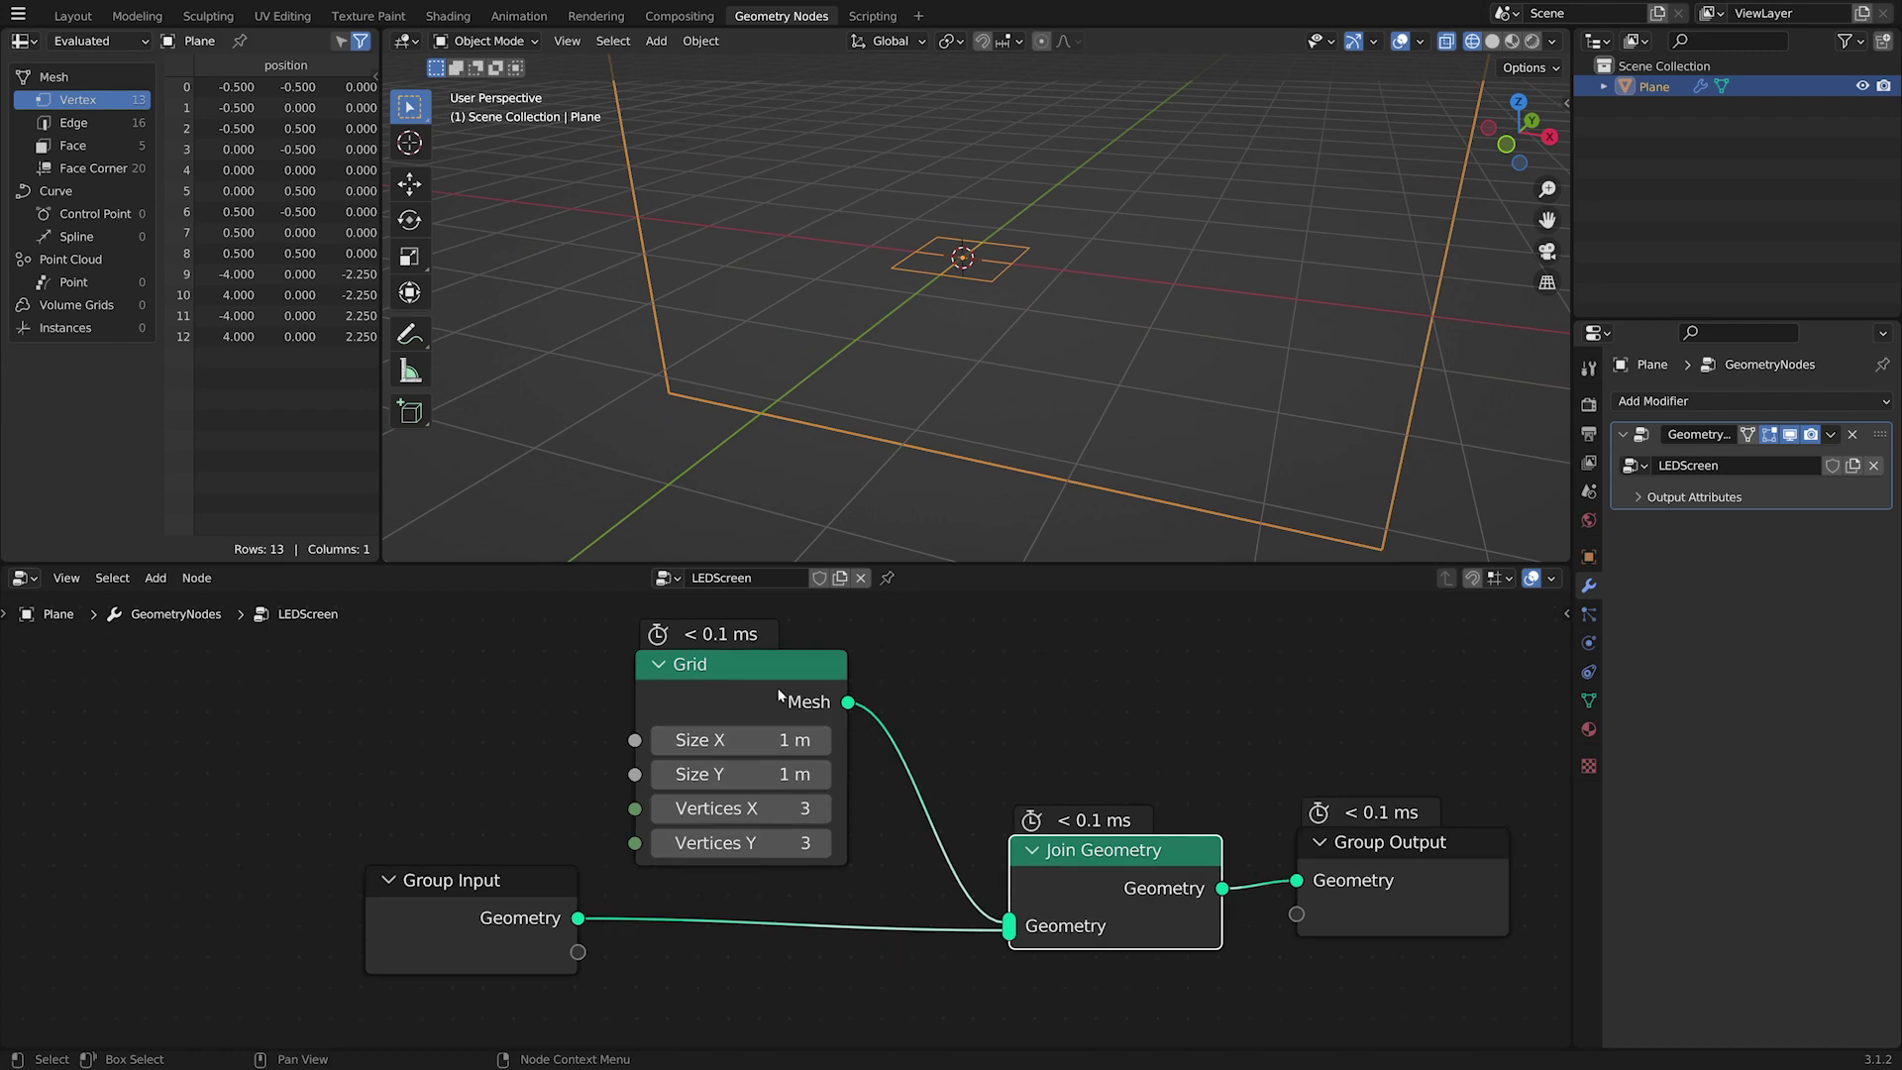
Step: Set the Grid node's Size X to 8 m and Size Y to 4.5 m
drag(828, 674, 845, 664)
scroll(1127, 342, down, 3)
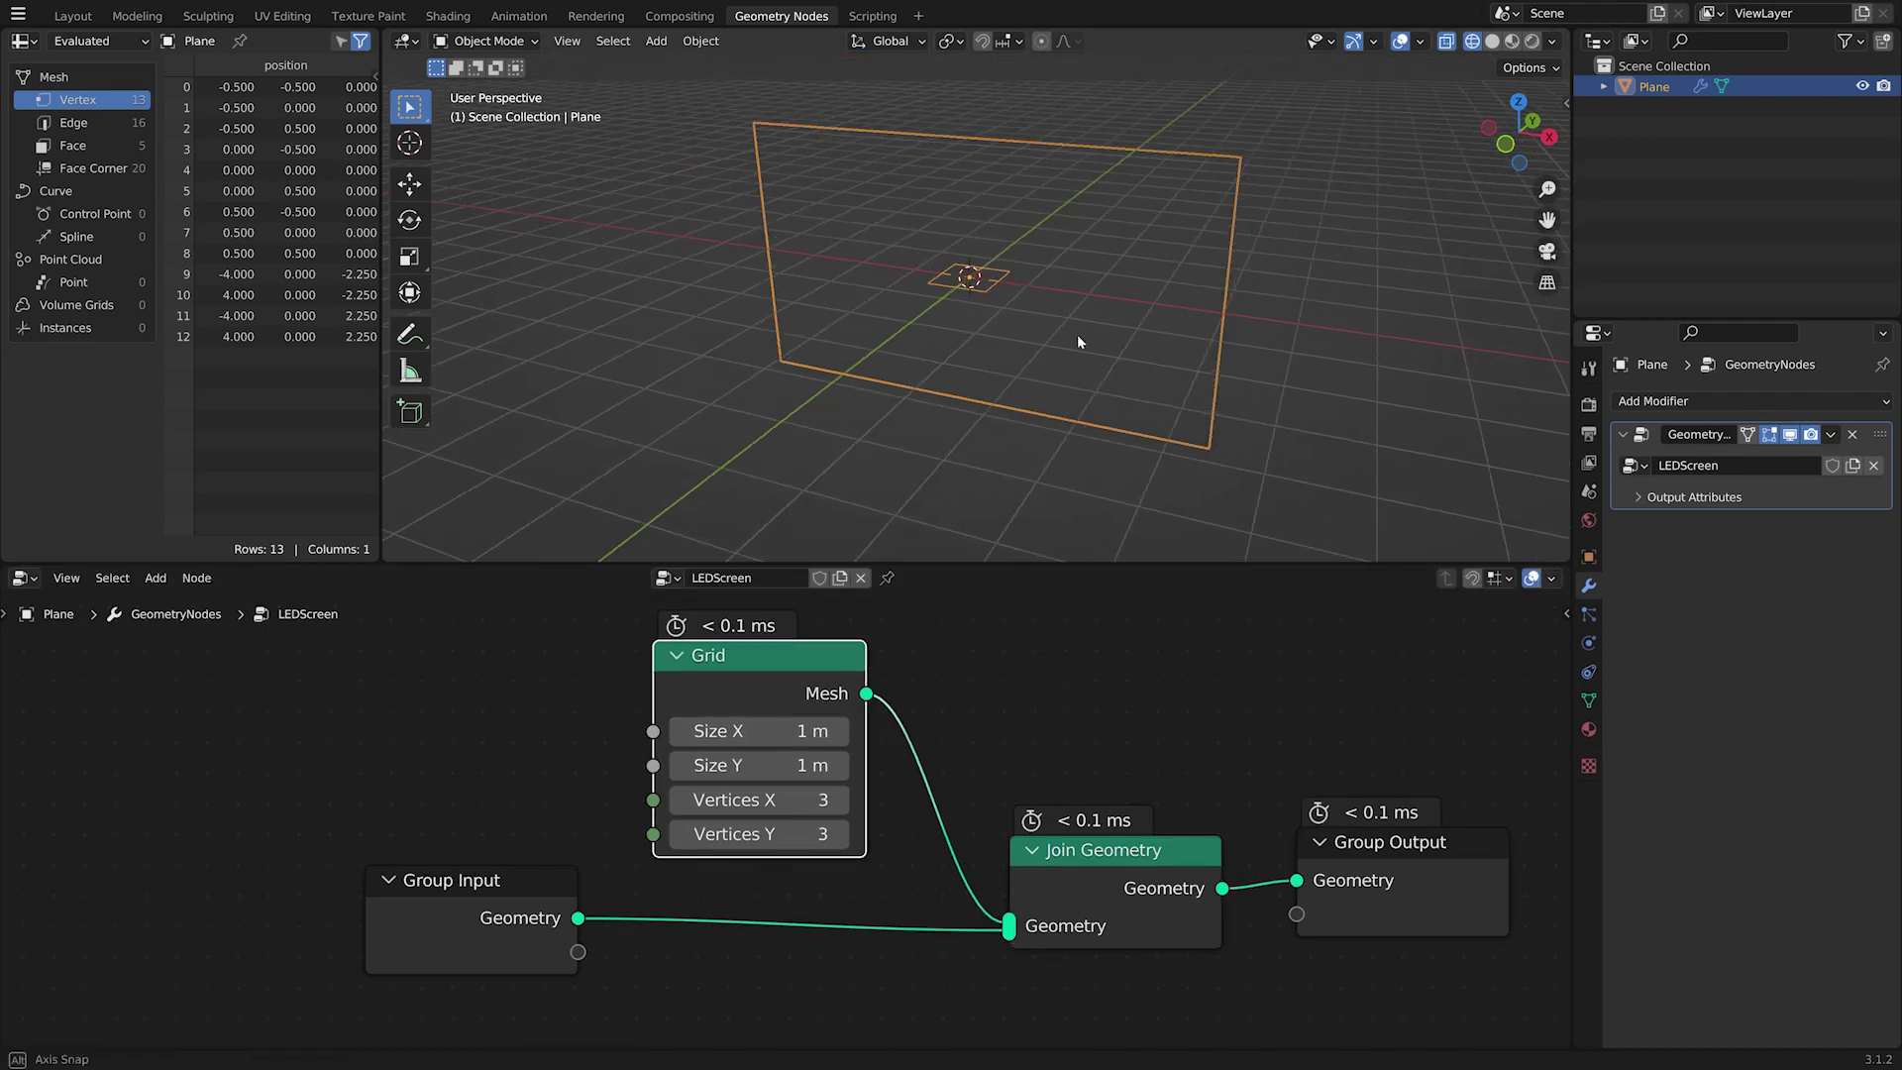
mouse_move(1082, 340)
middle_down()
mouse_move(1006, 281)
mouse_move(1103, 314)
middle_up()
scroll(792, 792, up, 1)
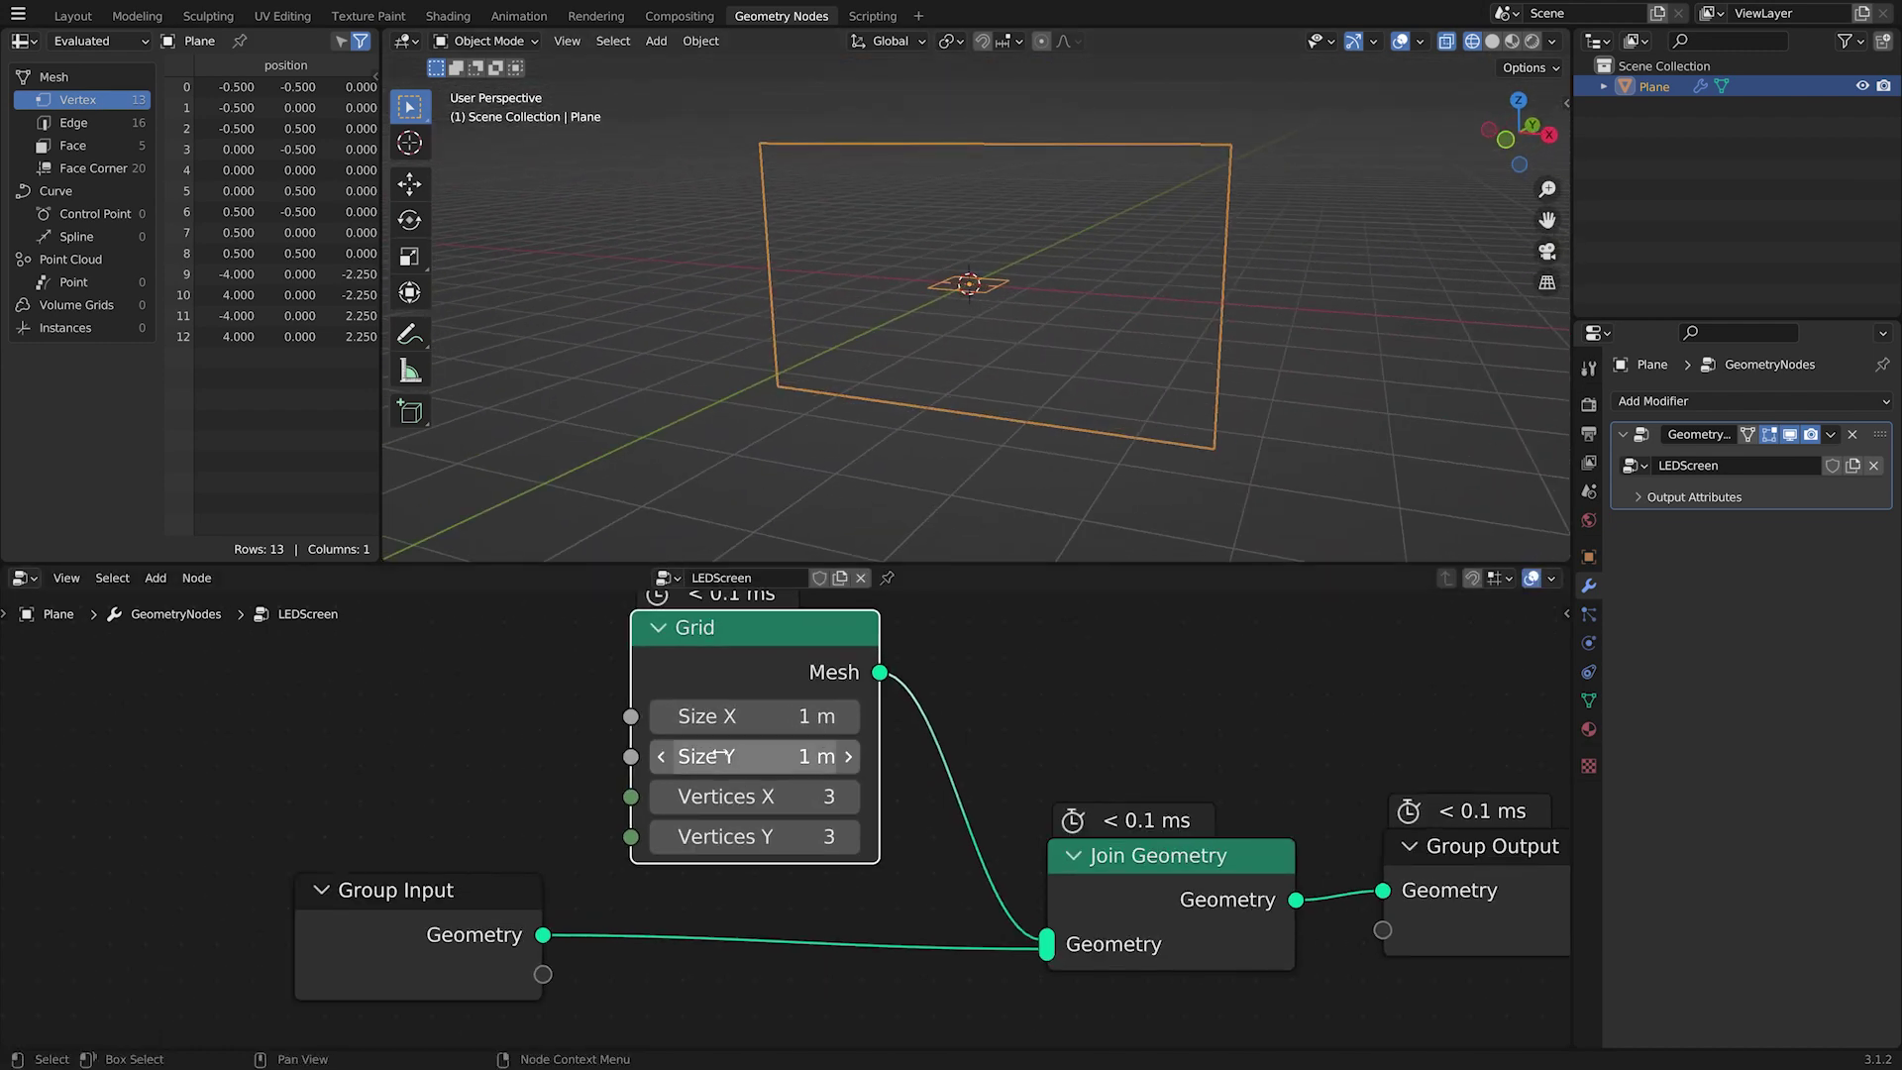
click(753, 716)
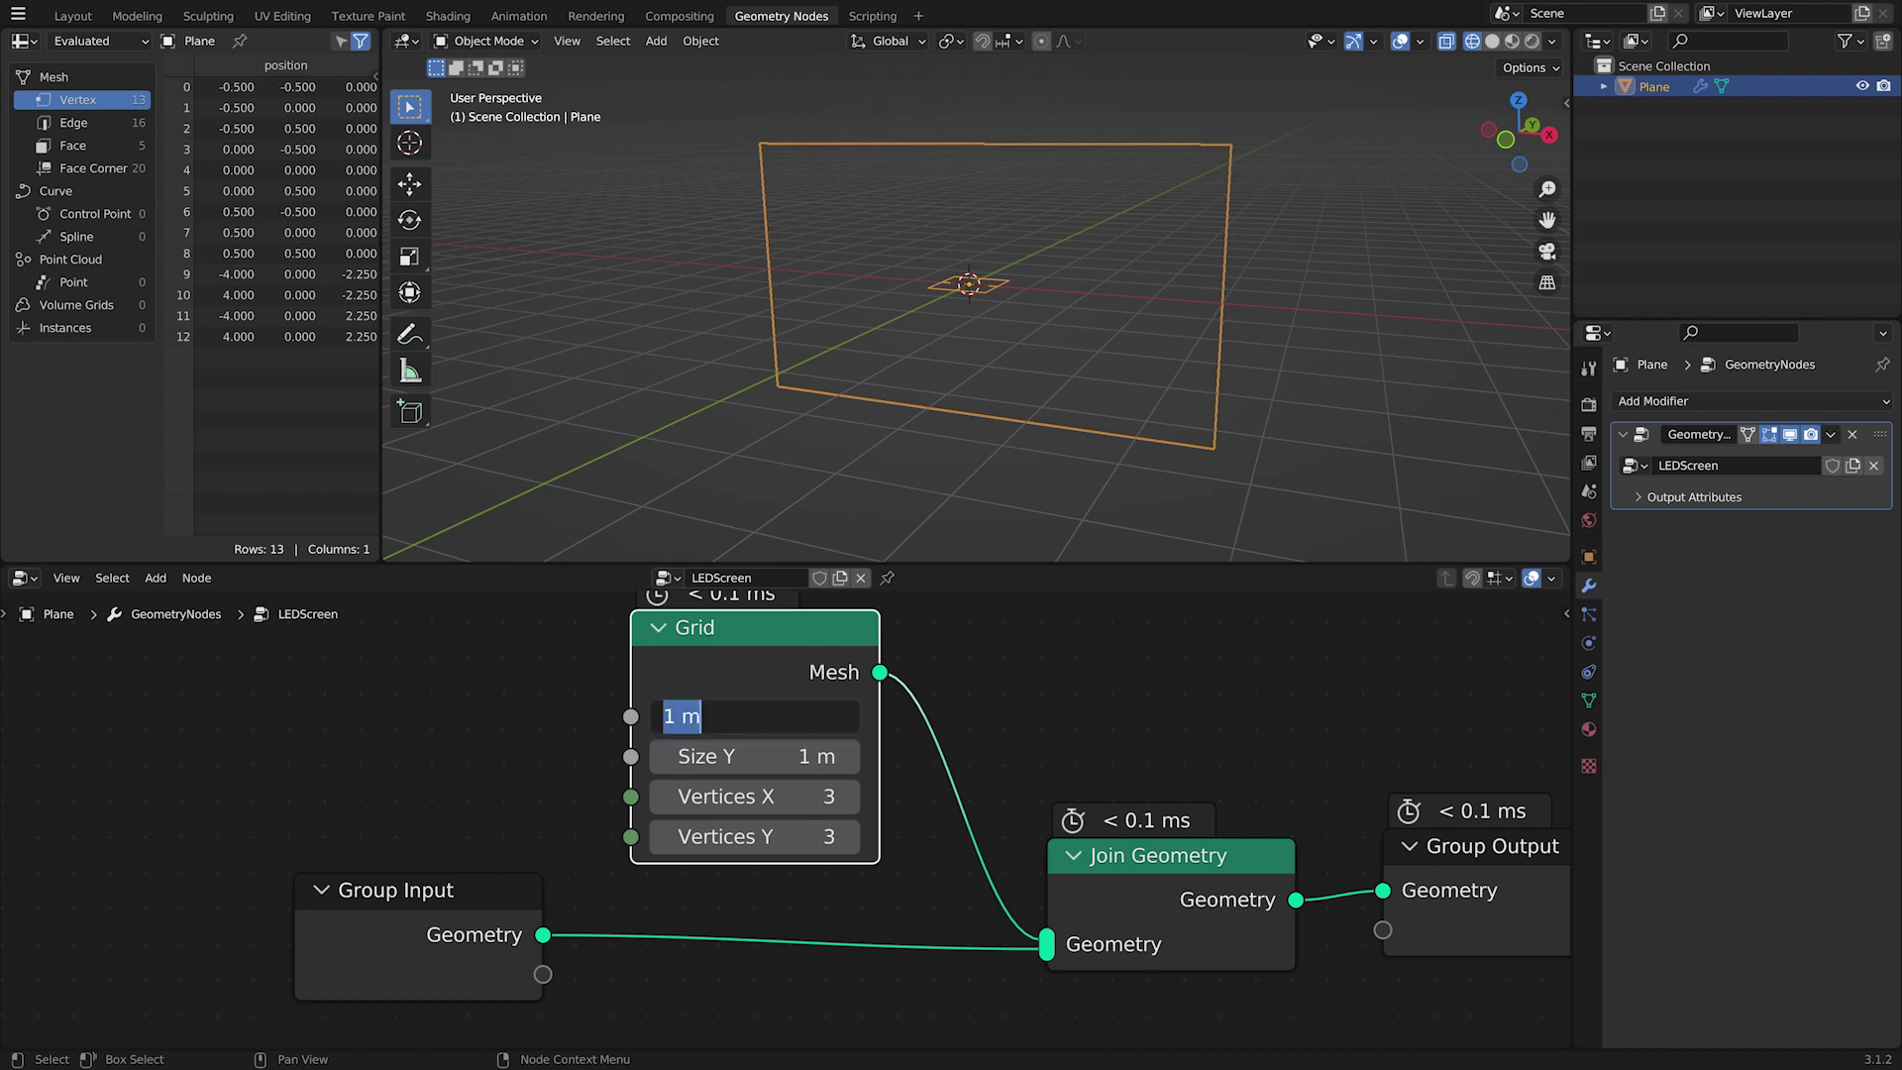
text(8)
key(Return)
click(754, 756)
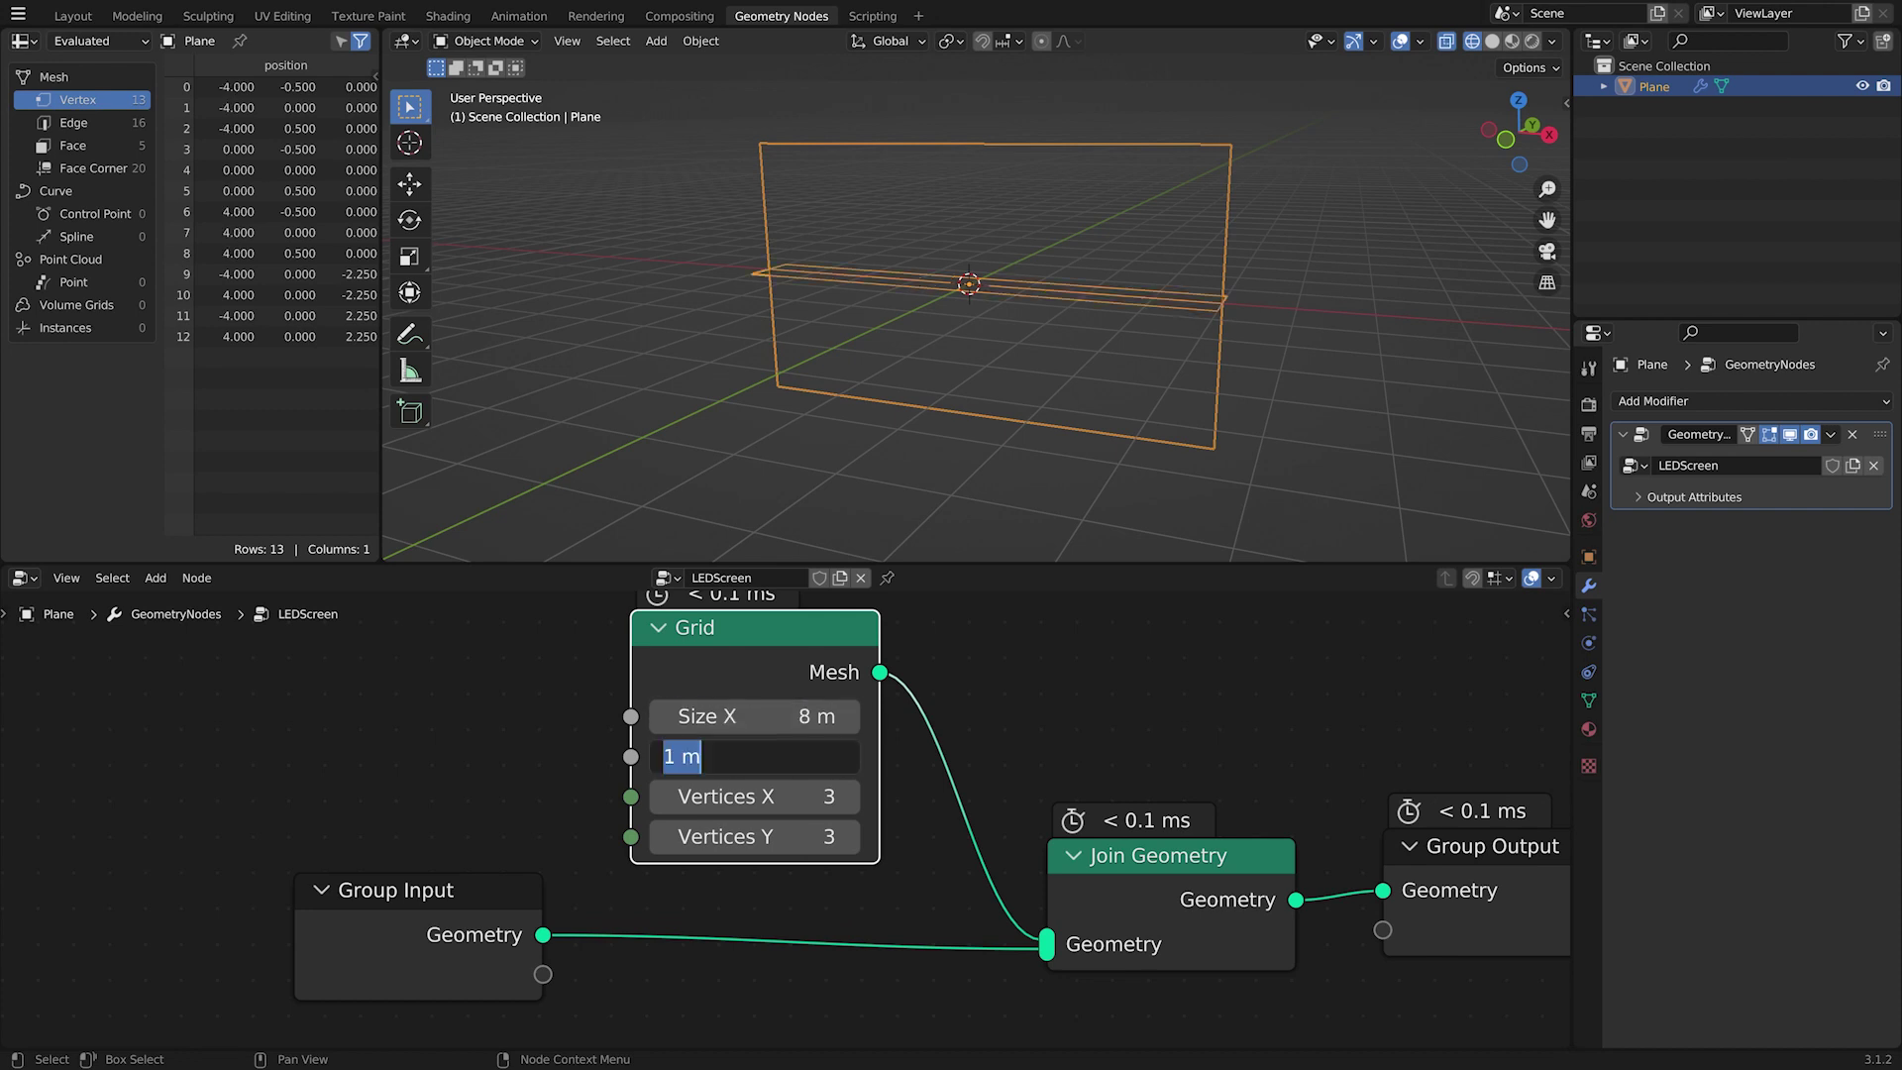
text(4.5)
key(Return)
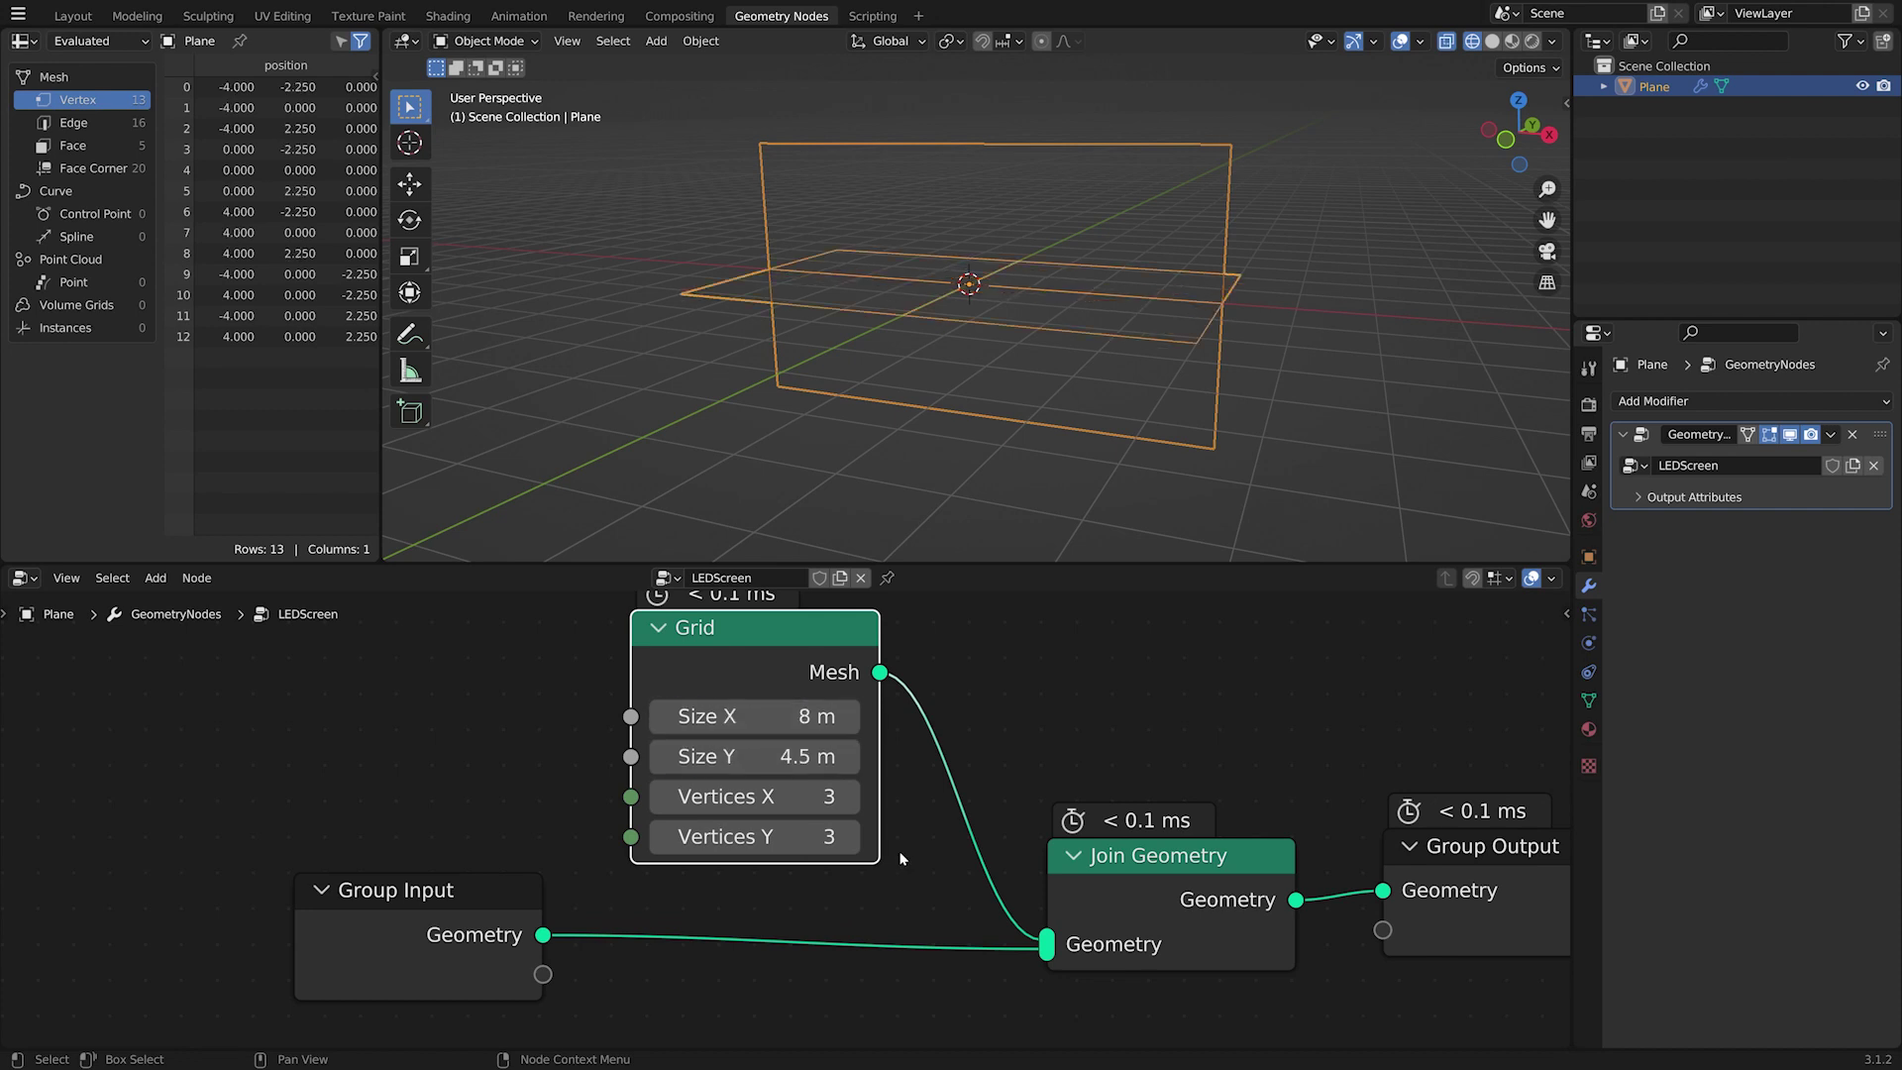
Step: Insert a Transform node on the link between the Grid and Join Geometry nodes
scroll(792, 793, down, 2)
key(shift+a)
click(969, 628)
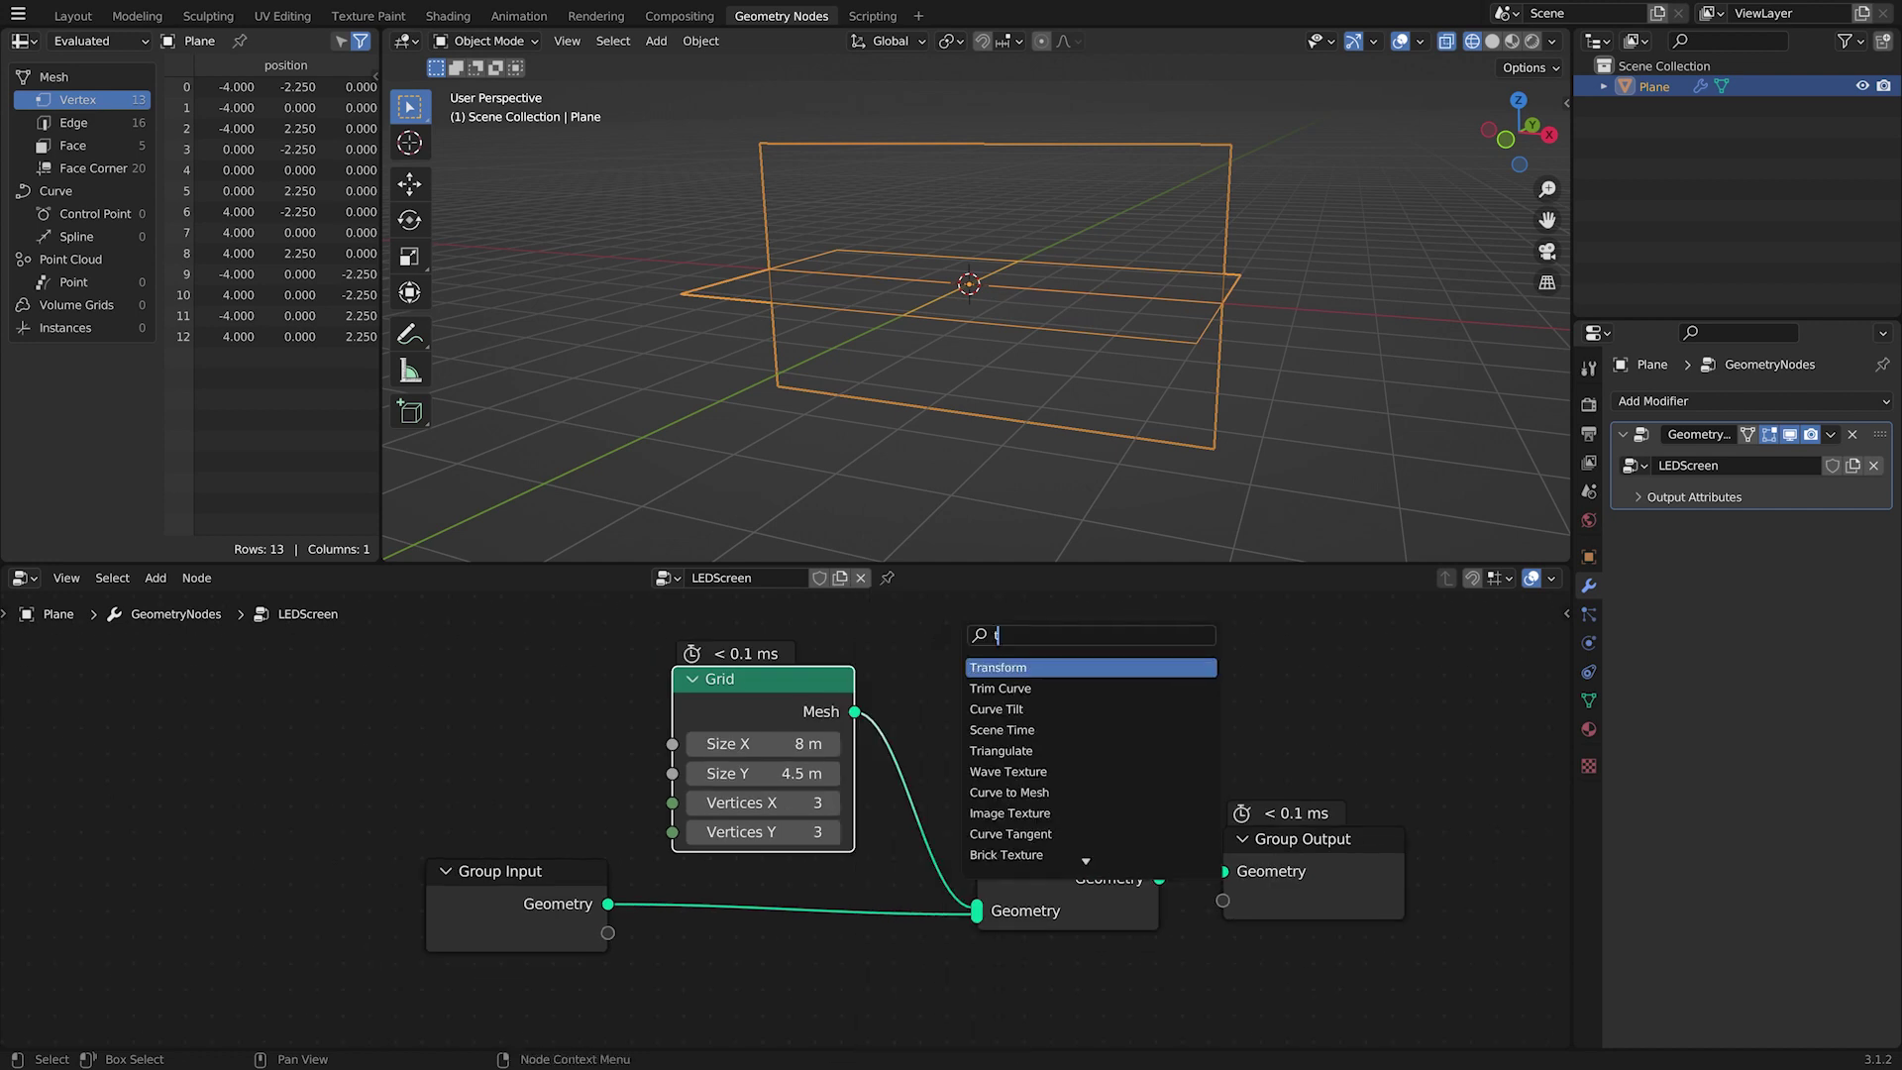
text(tran)
key(Return)
click(1120, 823)
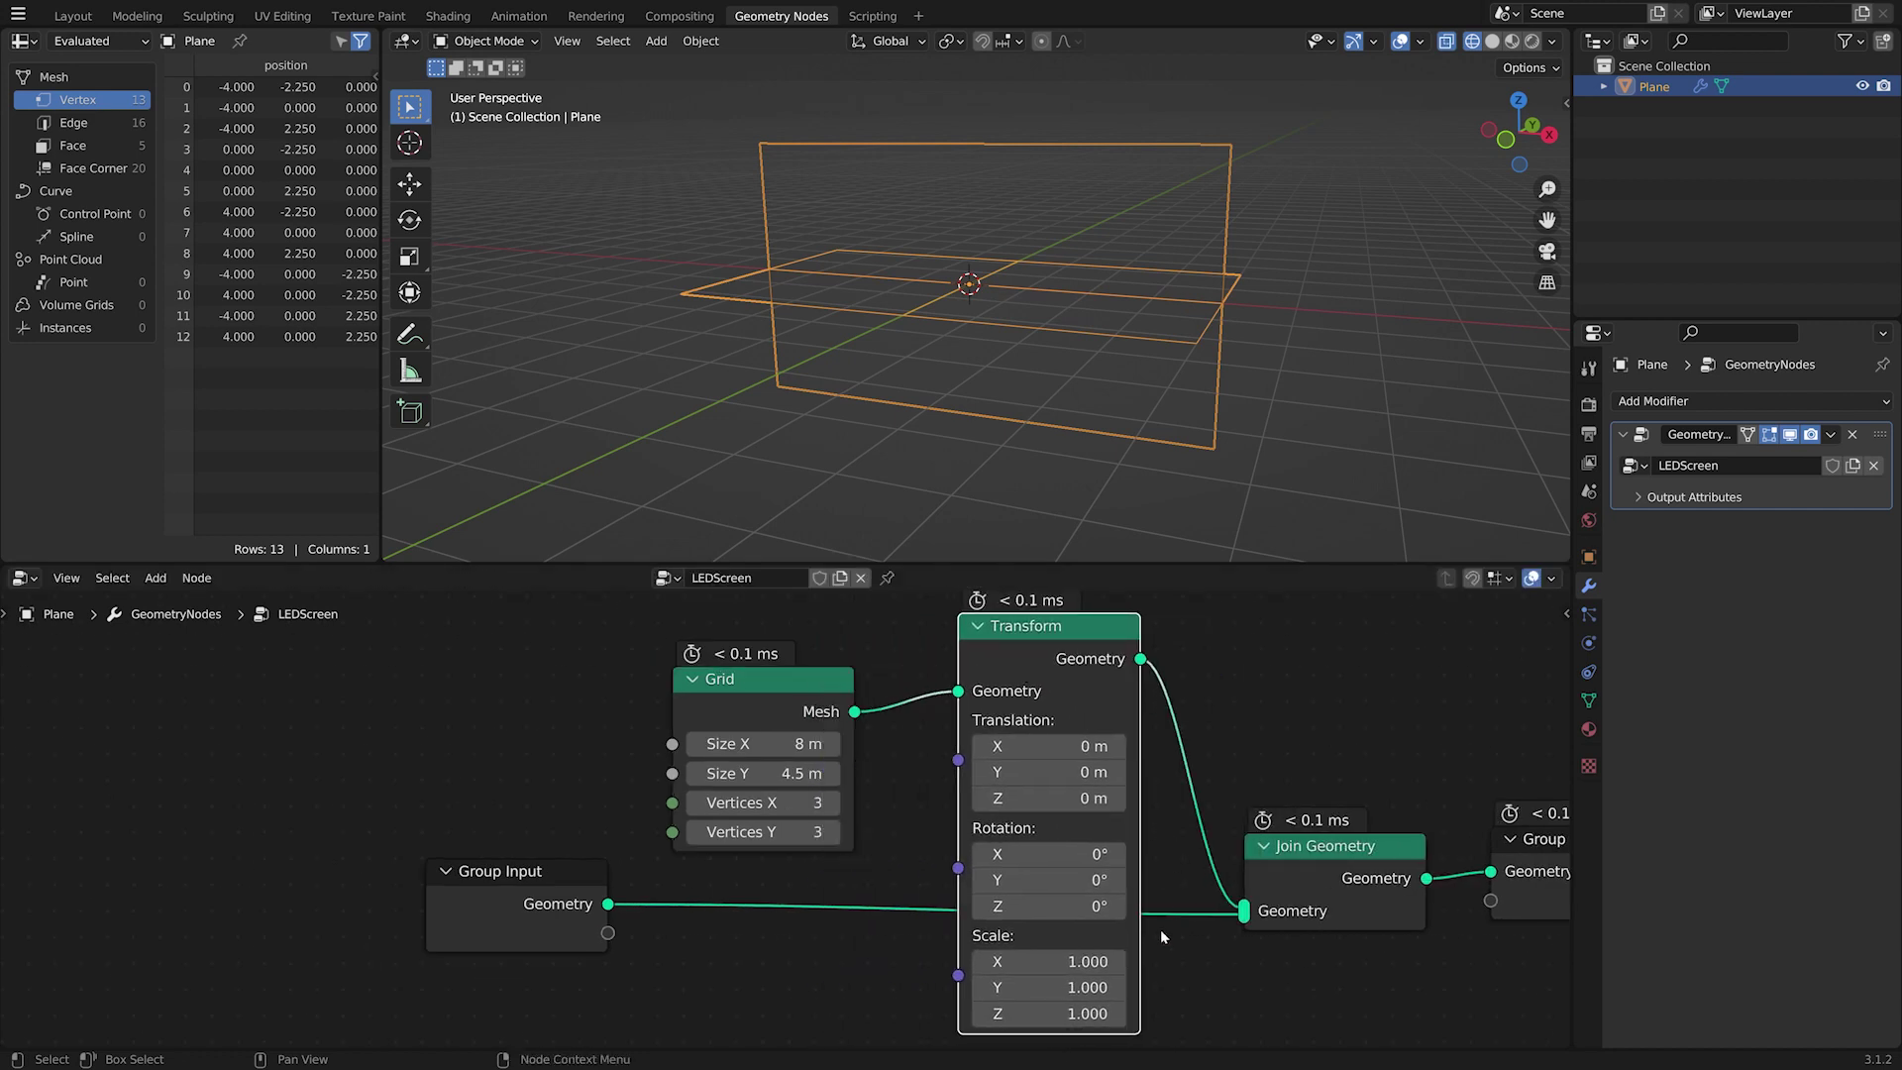
Step: Set the Transform node's X rotation to 90° to stand the grid upright
click(1040, 853)
text(90)
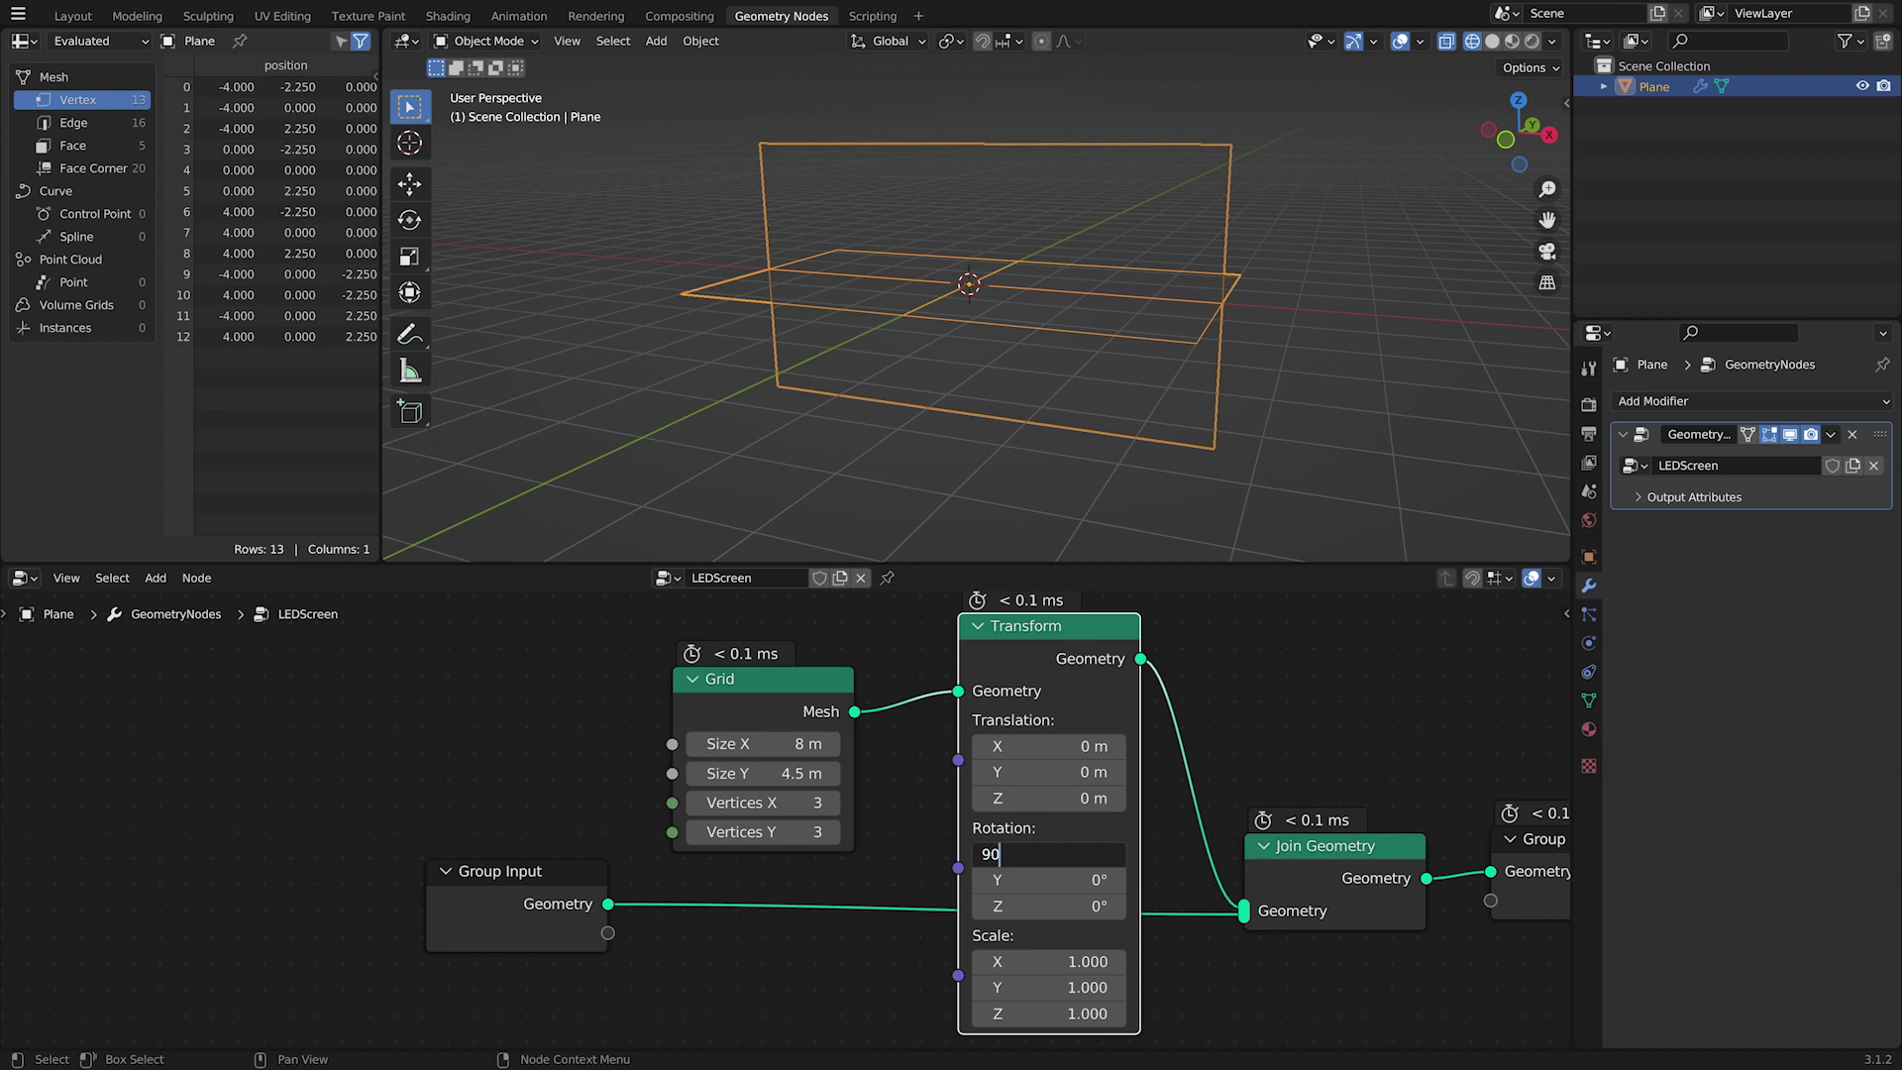
key(Return)
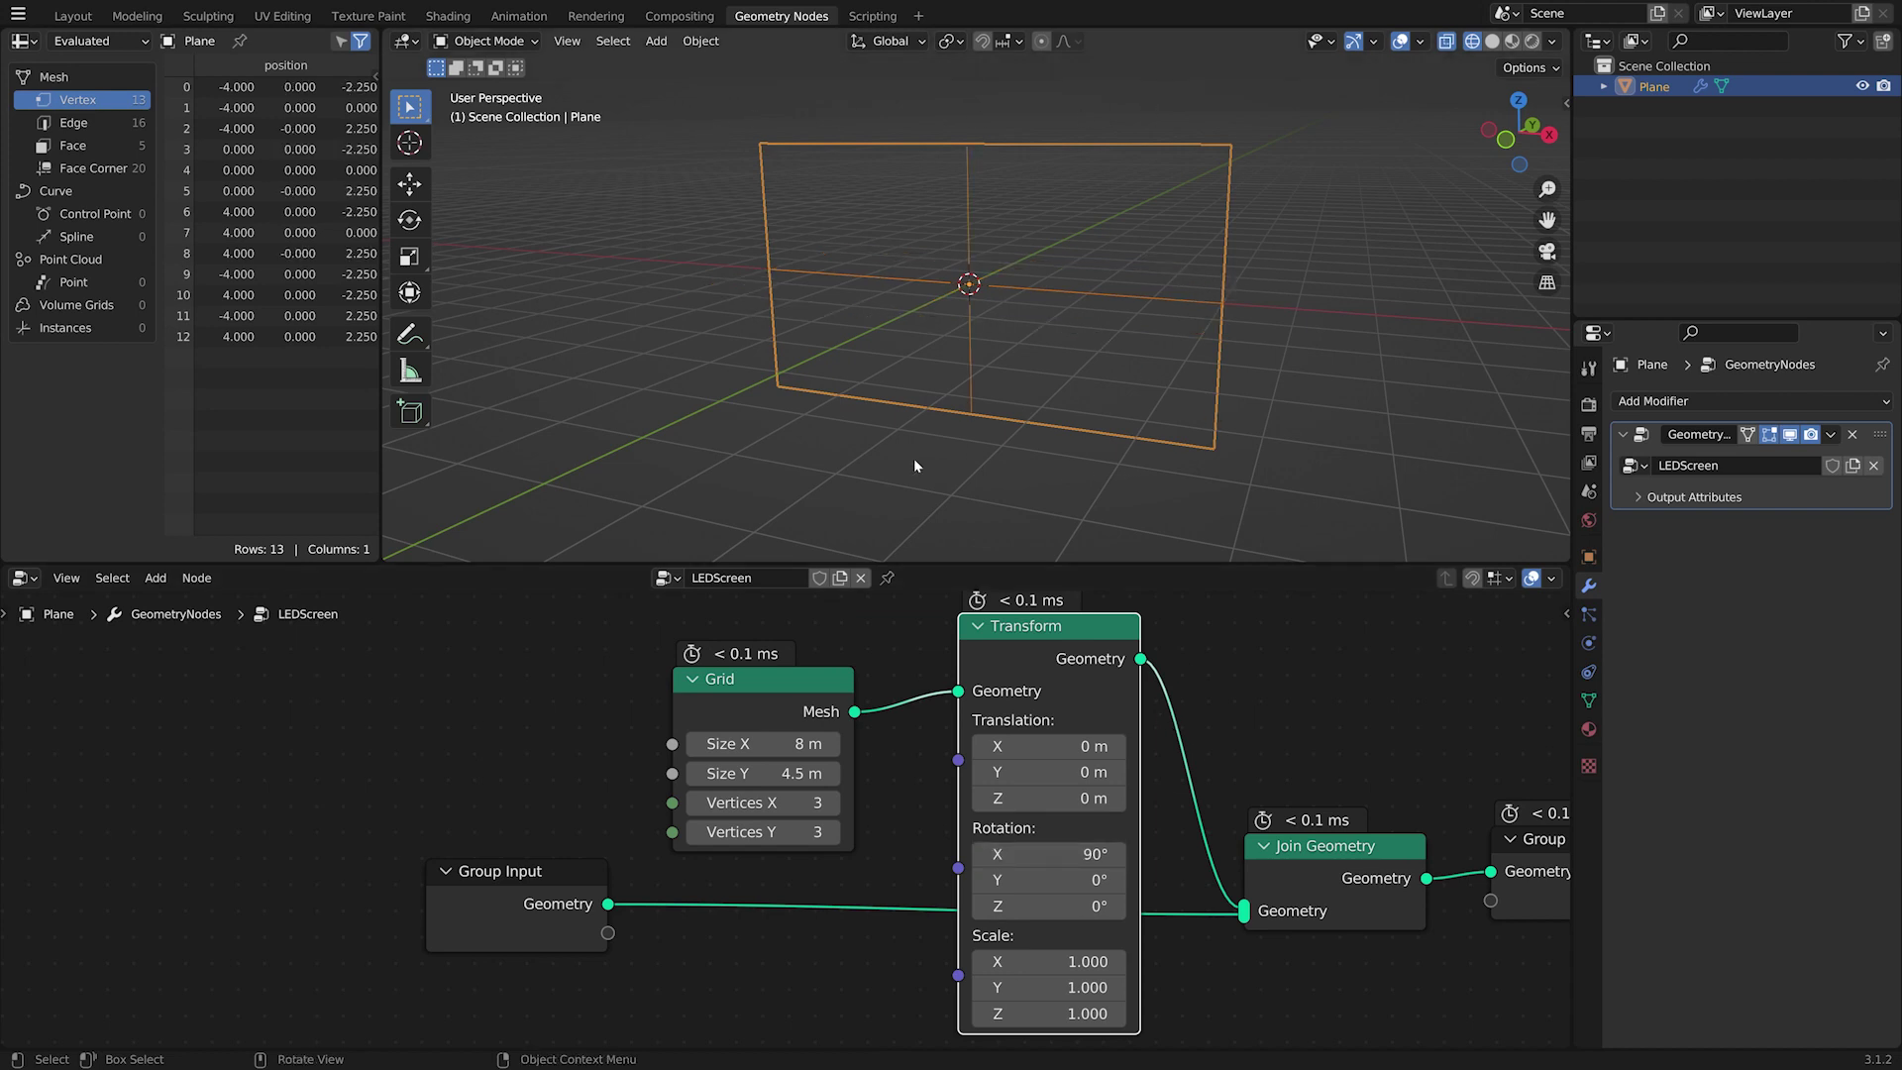
middle_drag(913, 457, 1095, 481)
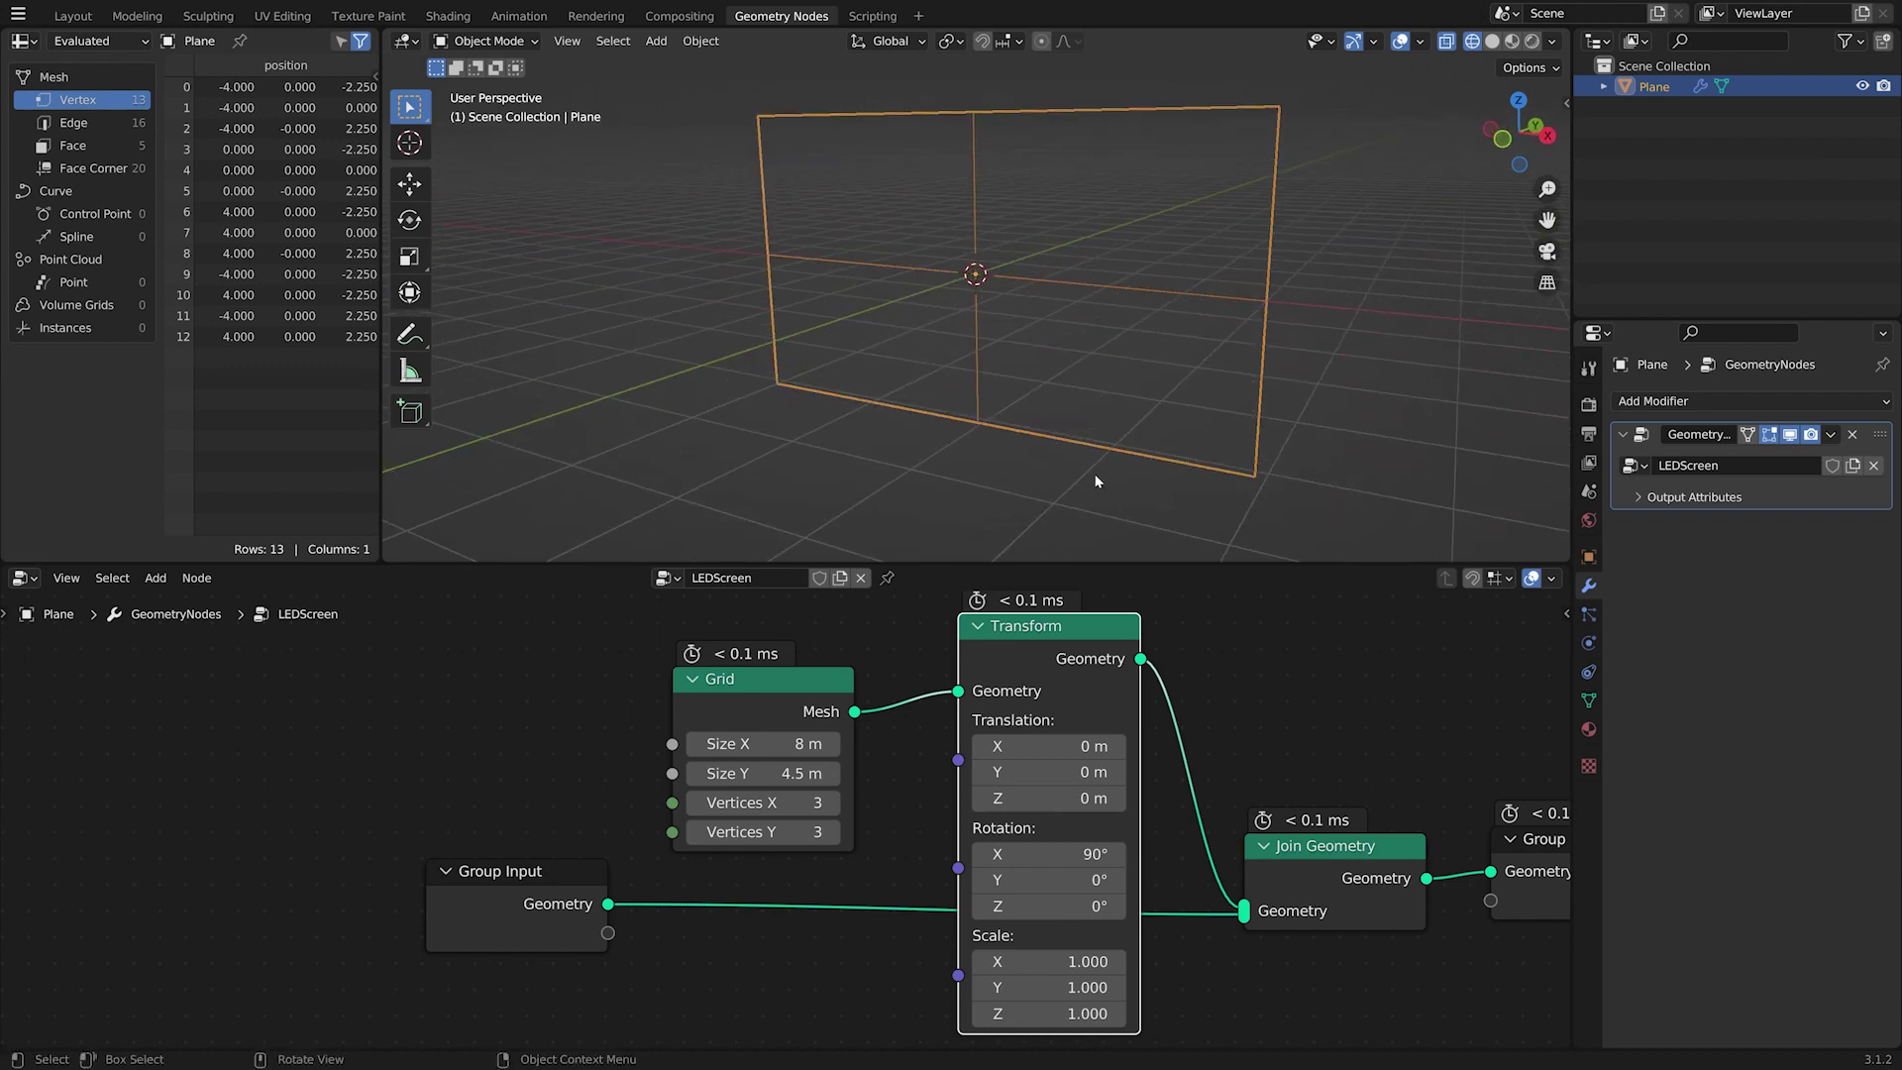
scroll(1095, 481, up, 1)
scroll(1215, 457, down, 2)
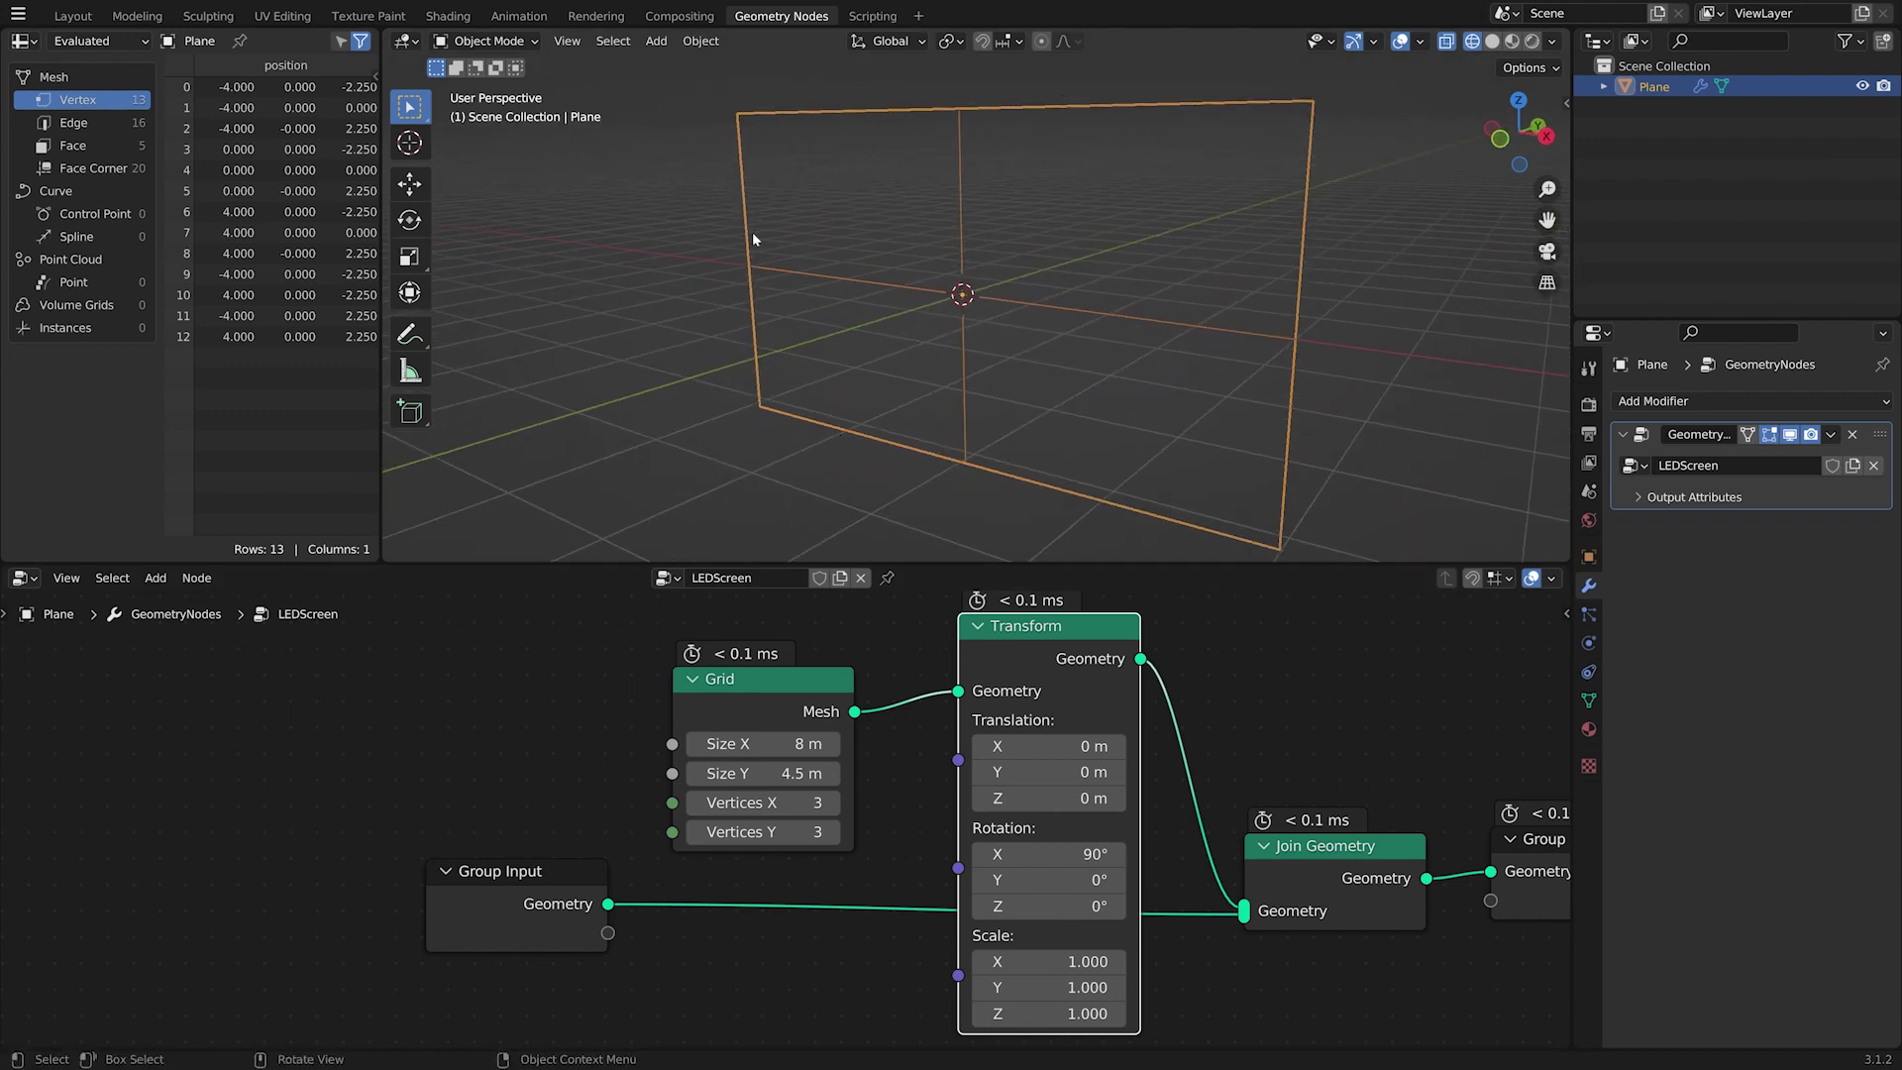
Step: Move Group Input aside, cut its geometry link, and remove the Join Geometry node while keeping Transform linked to Group Output
drag(500, 872, 297, 735)
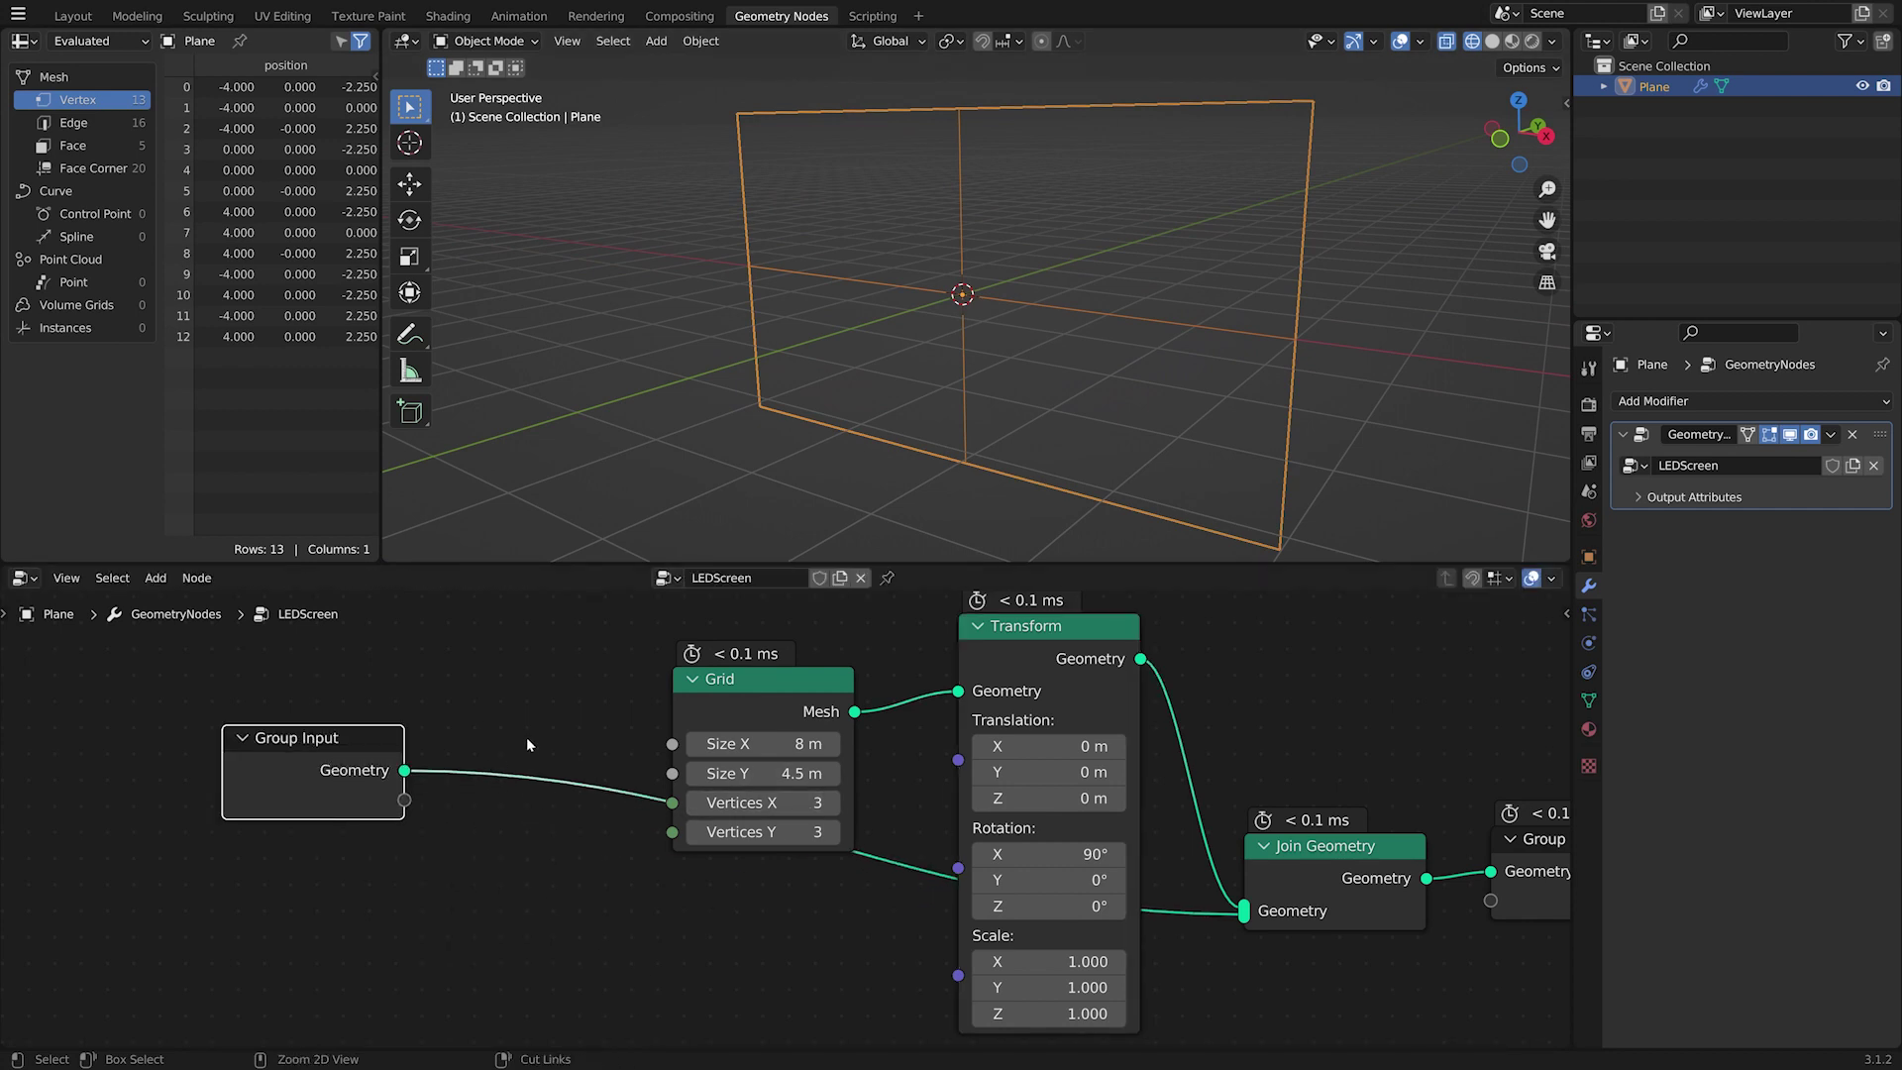
ctrl+right_drag(526, 737, 531, 807)
click(1323, 866)
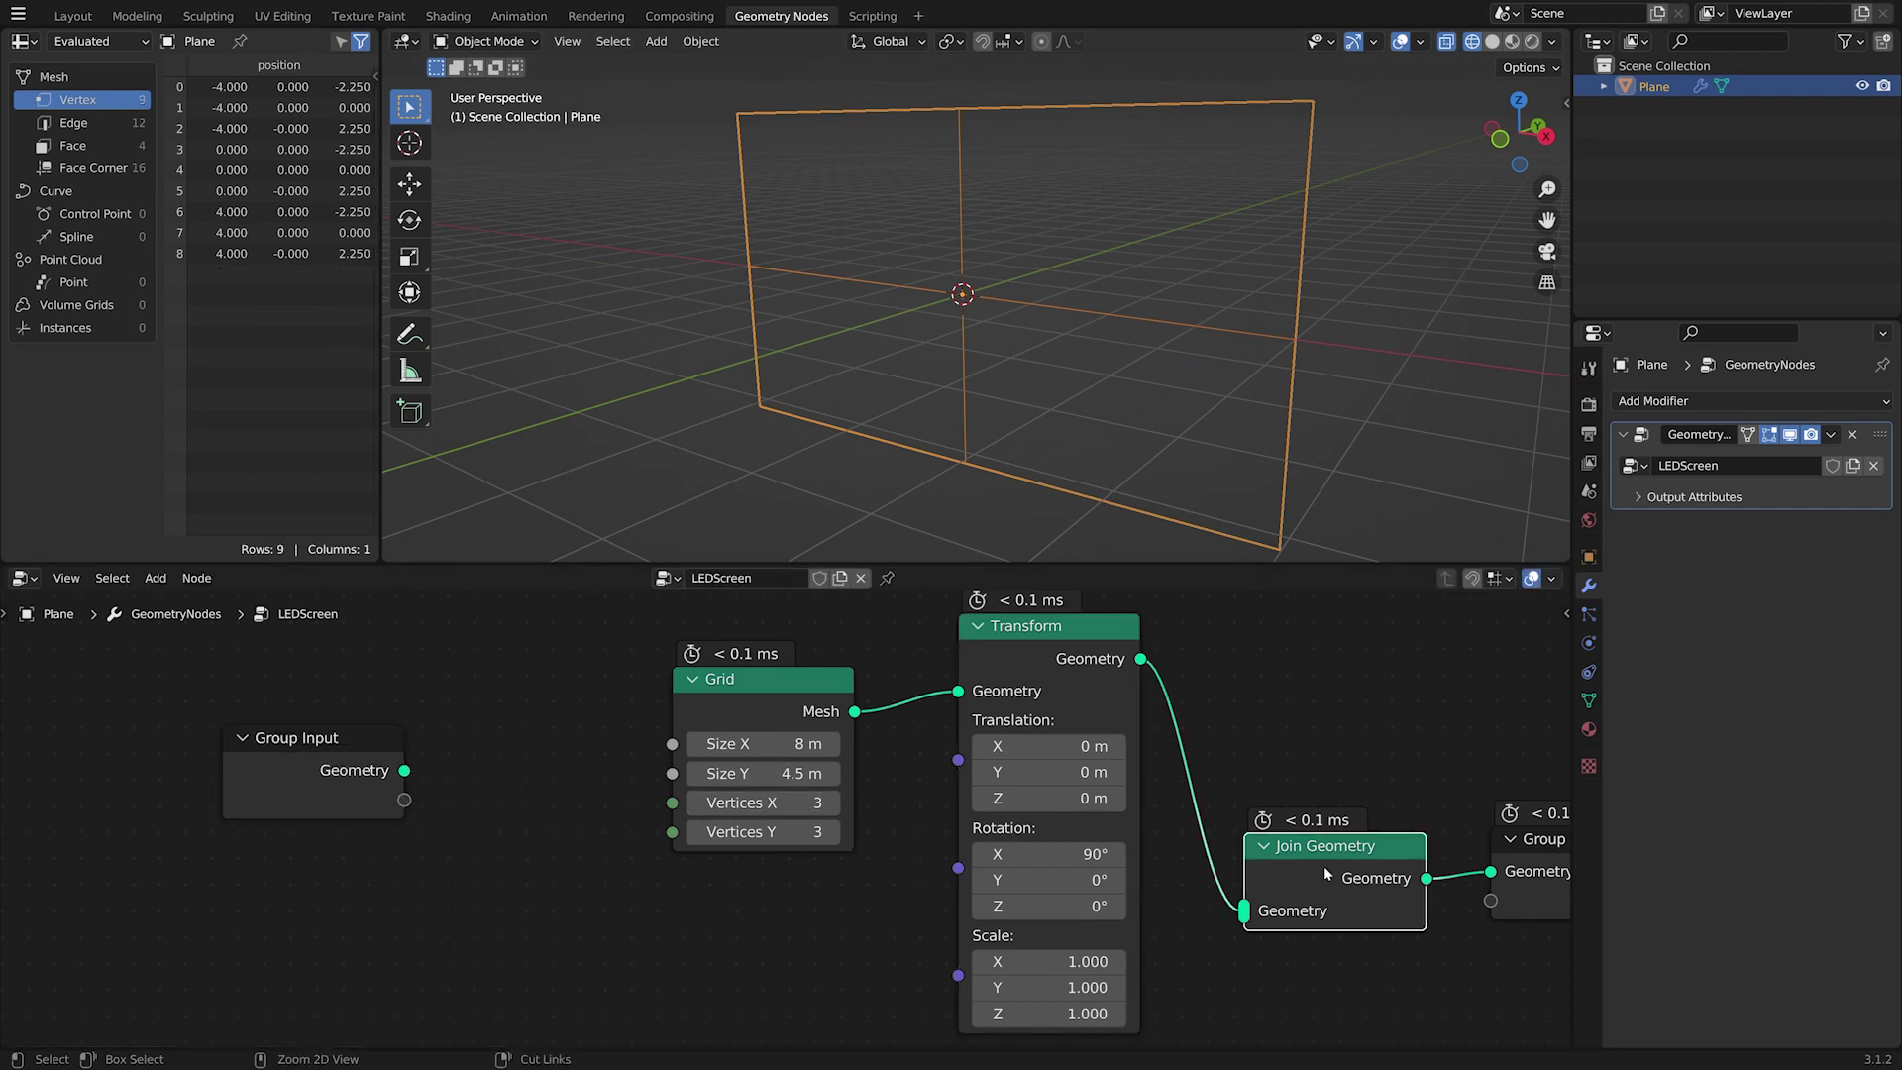
key(ctrl+z)
key(ctrl+shift+z)
key(ctrl+x)
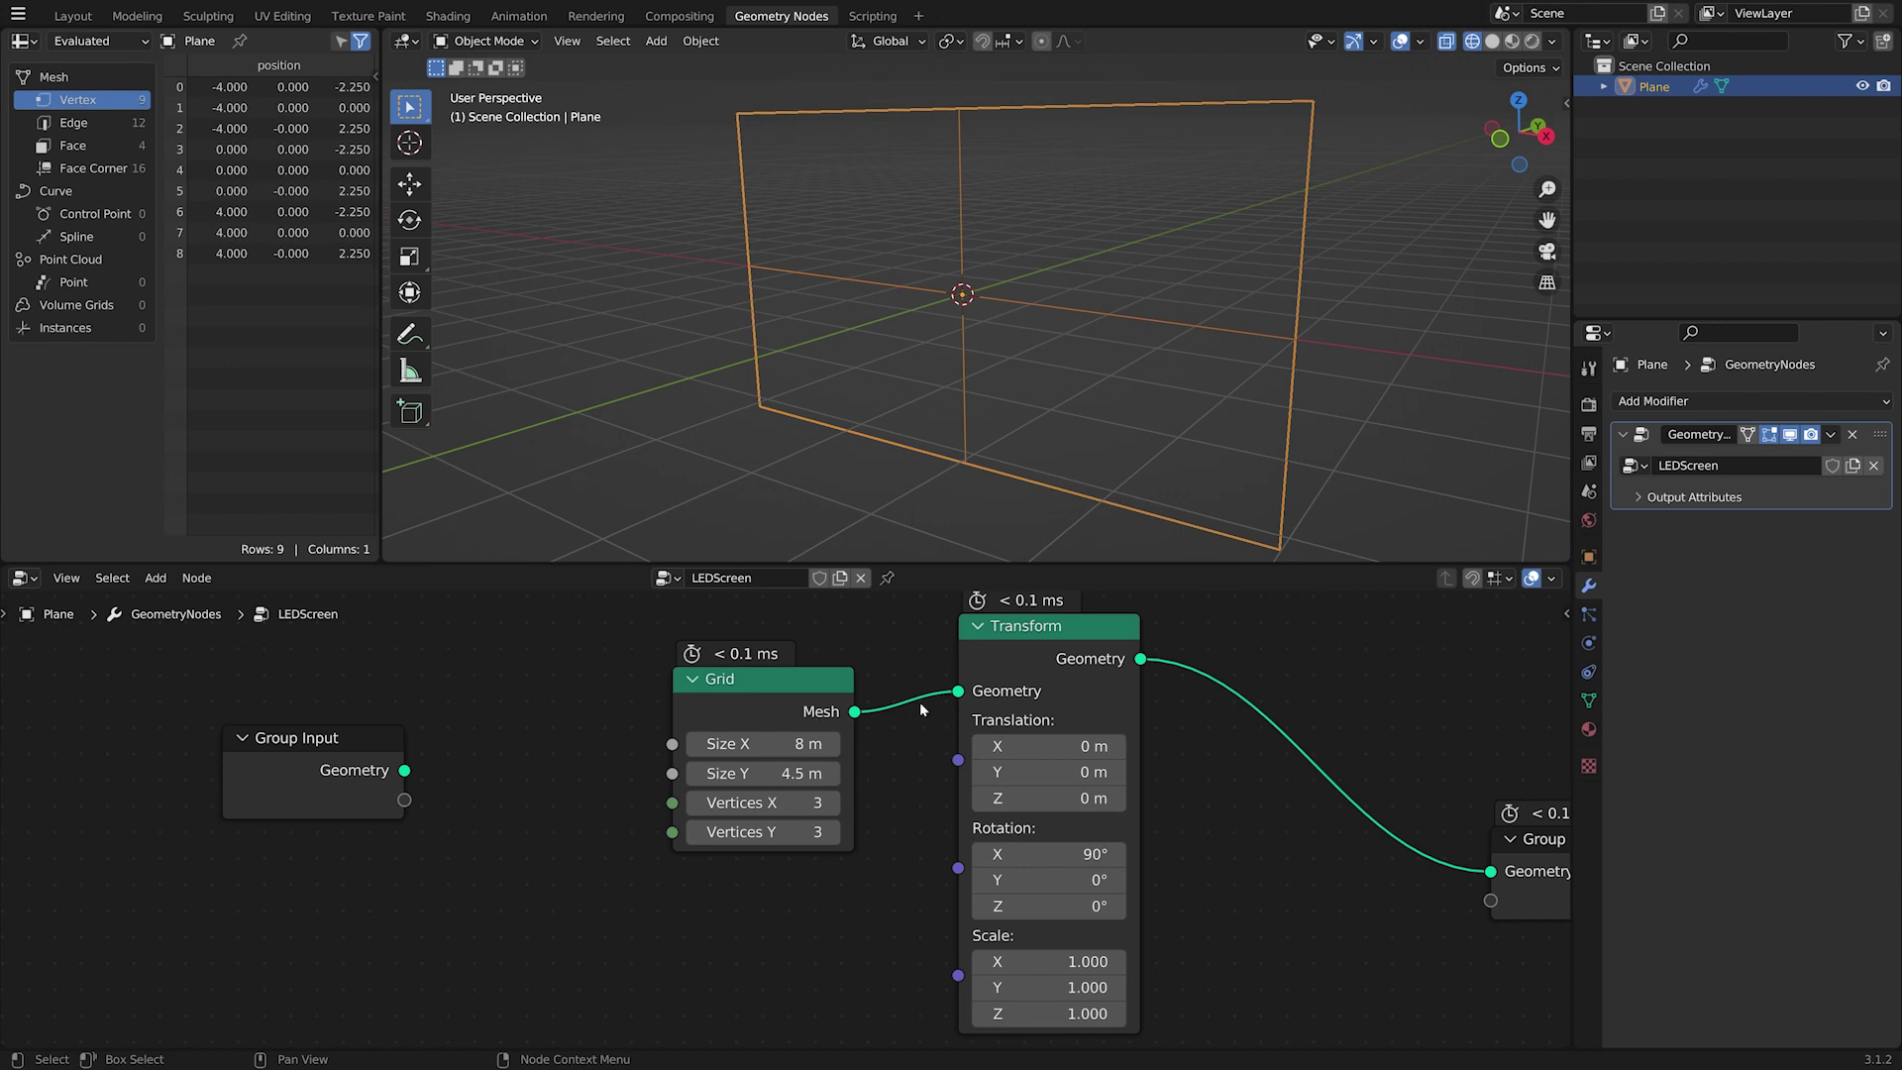
Step: Set the Grid node's Vertices X to 1280 and Vertices Y to 720
scroll(842, 805, up, 3)
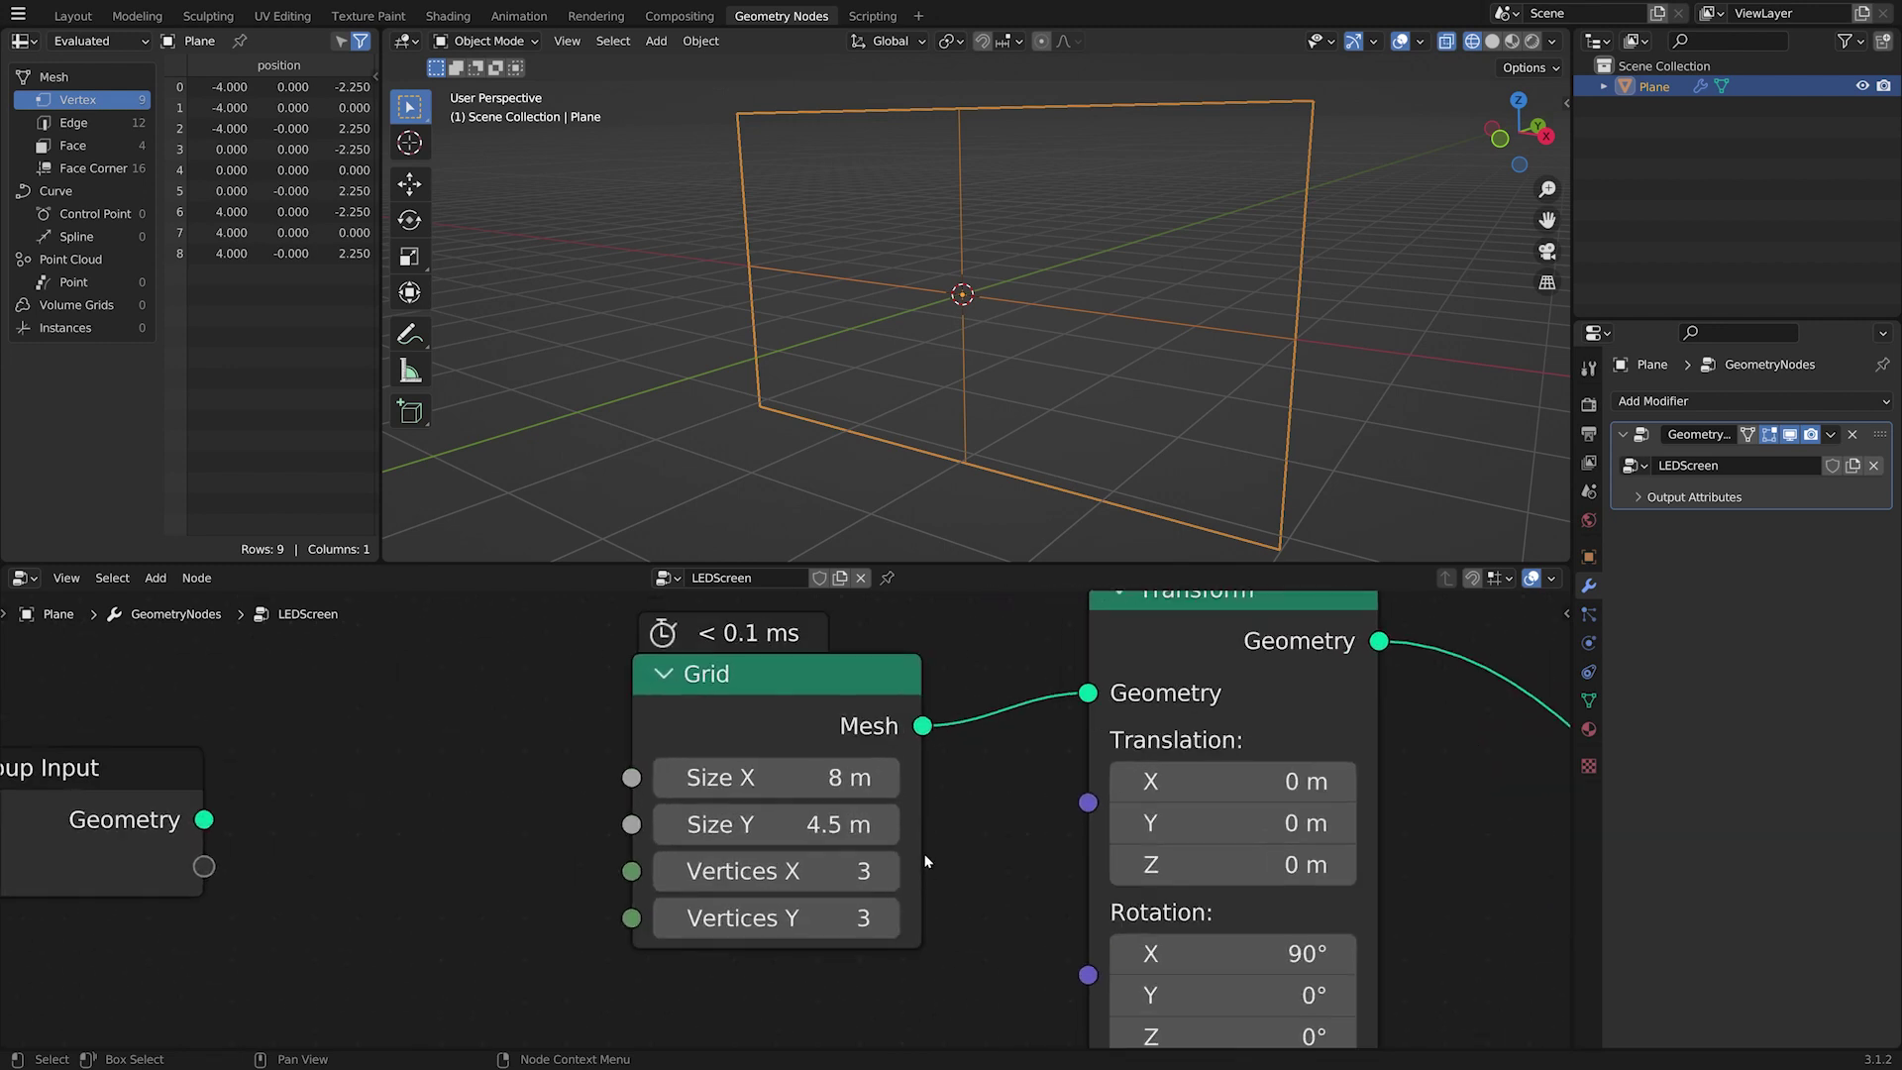
click(800, 882)
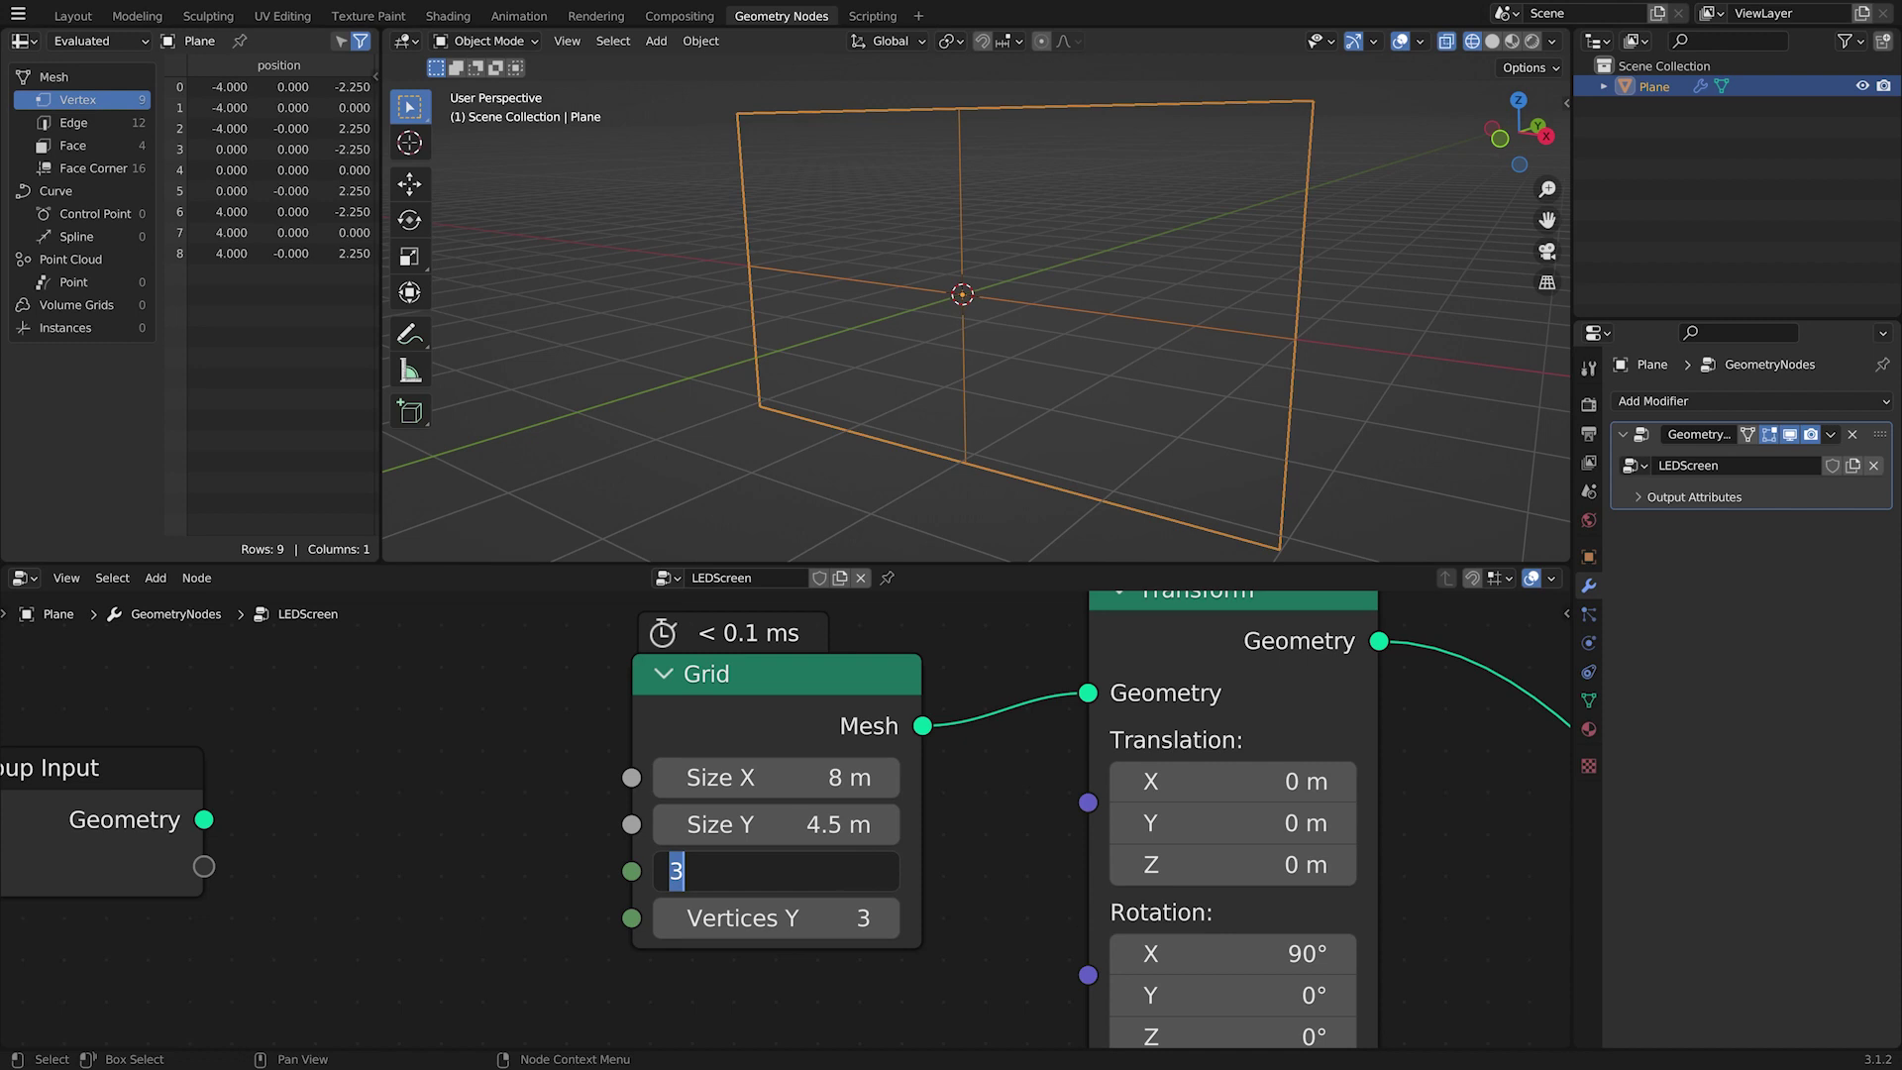
text(1280)
key(Tab)
text(720)
key(Return)
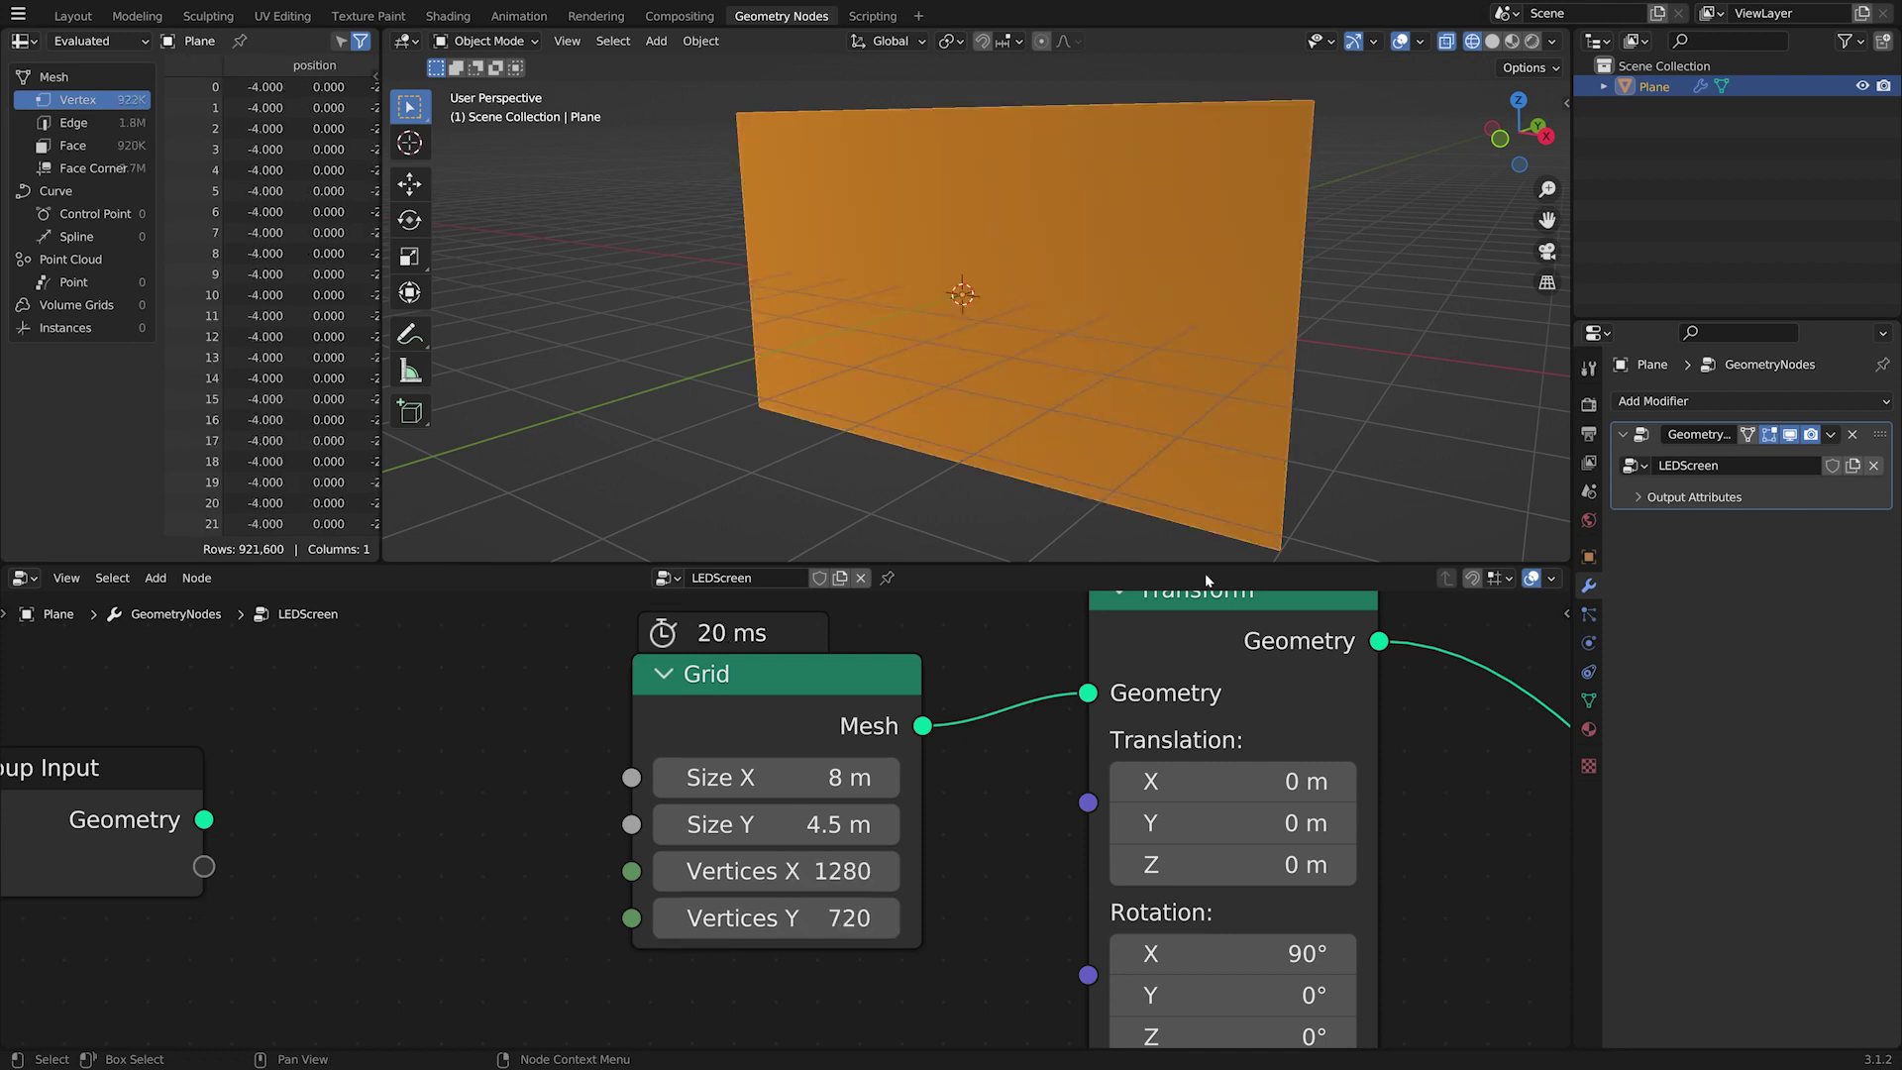
Step: Examine the density of the subdivided grid up close in the viewport
middle_drag(1127, 474, 1180, 410)
scroll(1180, 410, up, 4)
scroll(1178, 417, up, 6)
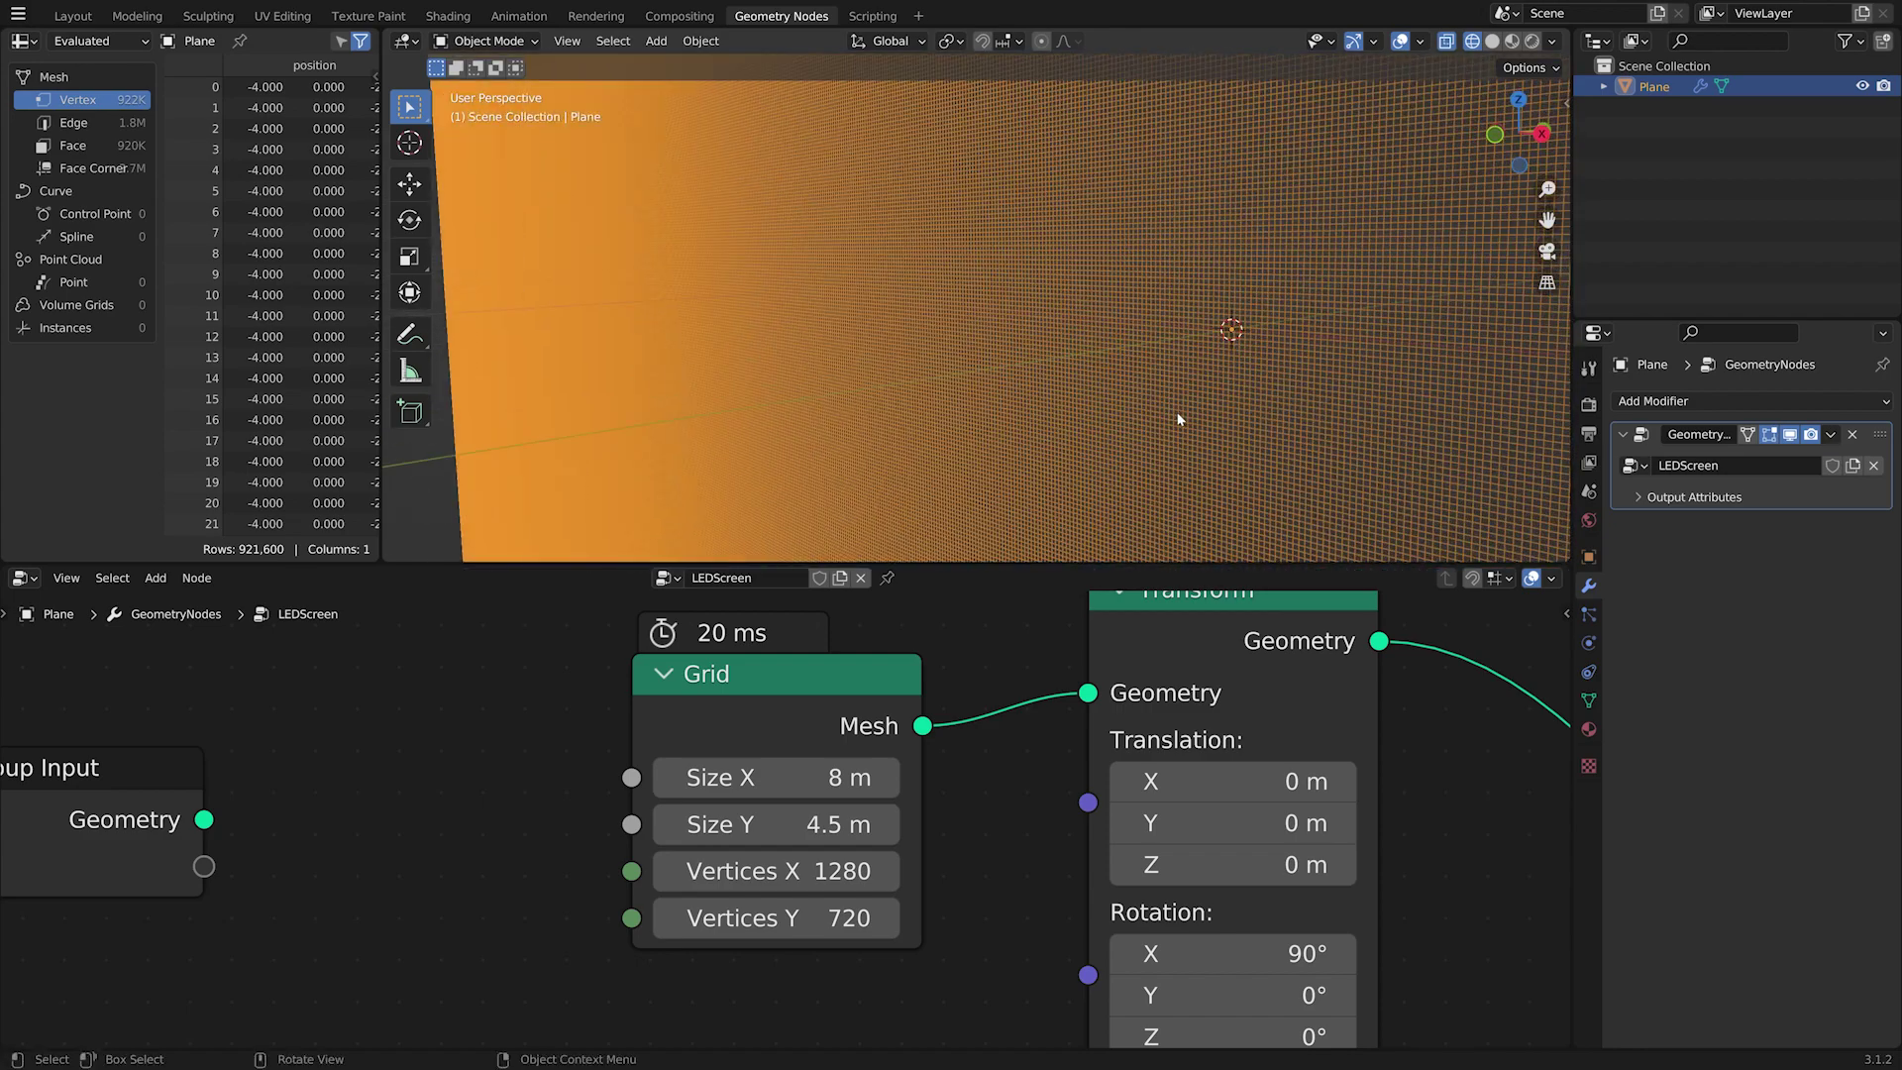
middle_drag(1020, 325, 1006, 391)
scroll(1272, 337, down, 6)
scroll(1062, 399, up, 5)
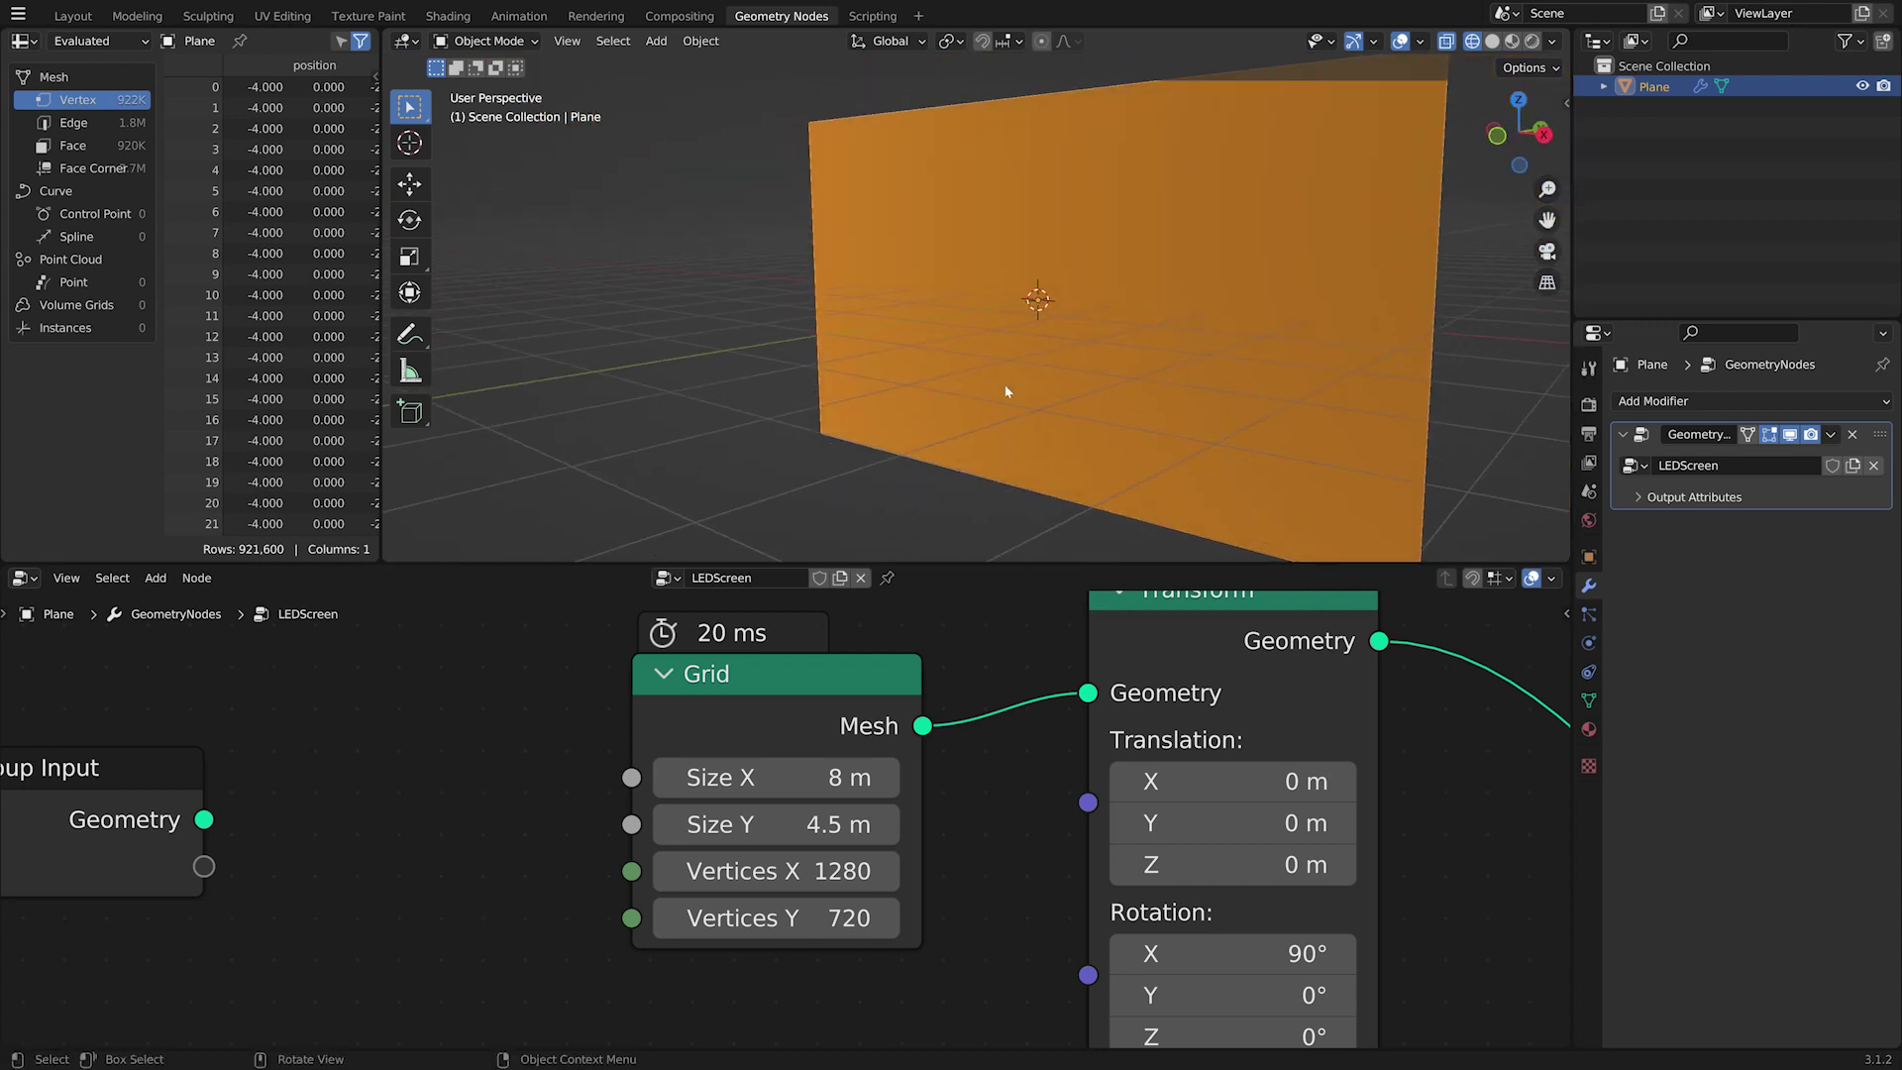
middle_drag(1007, 462, 991, 515)
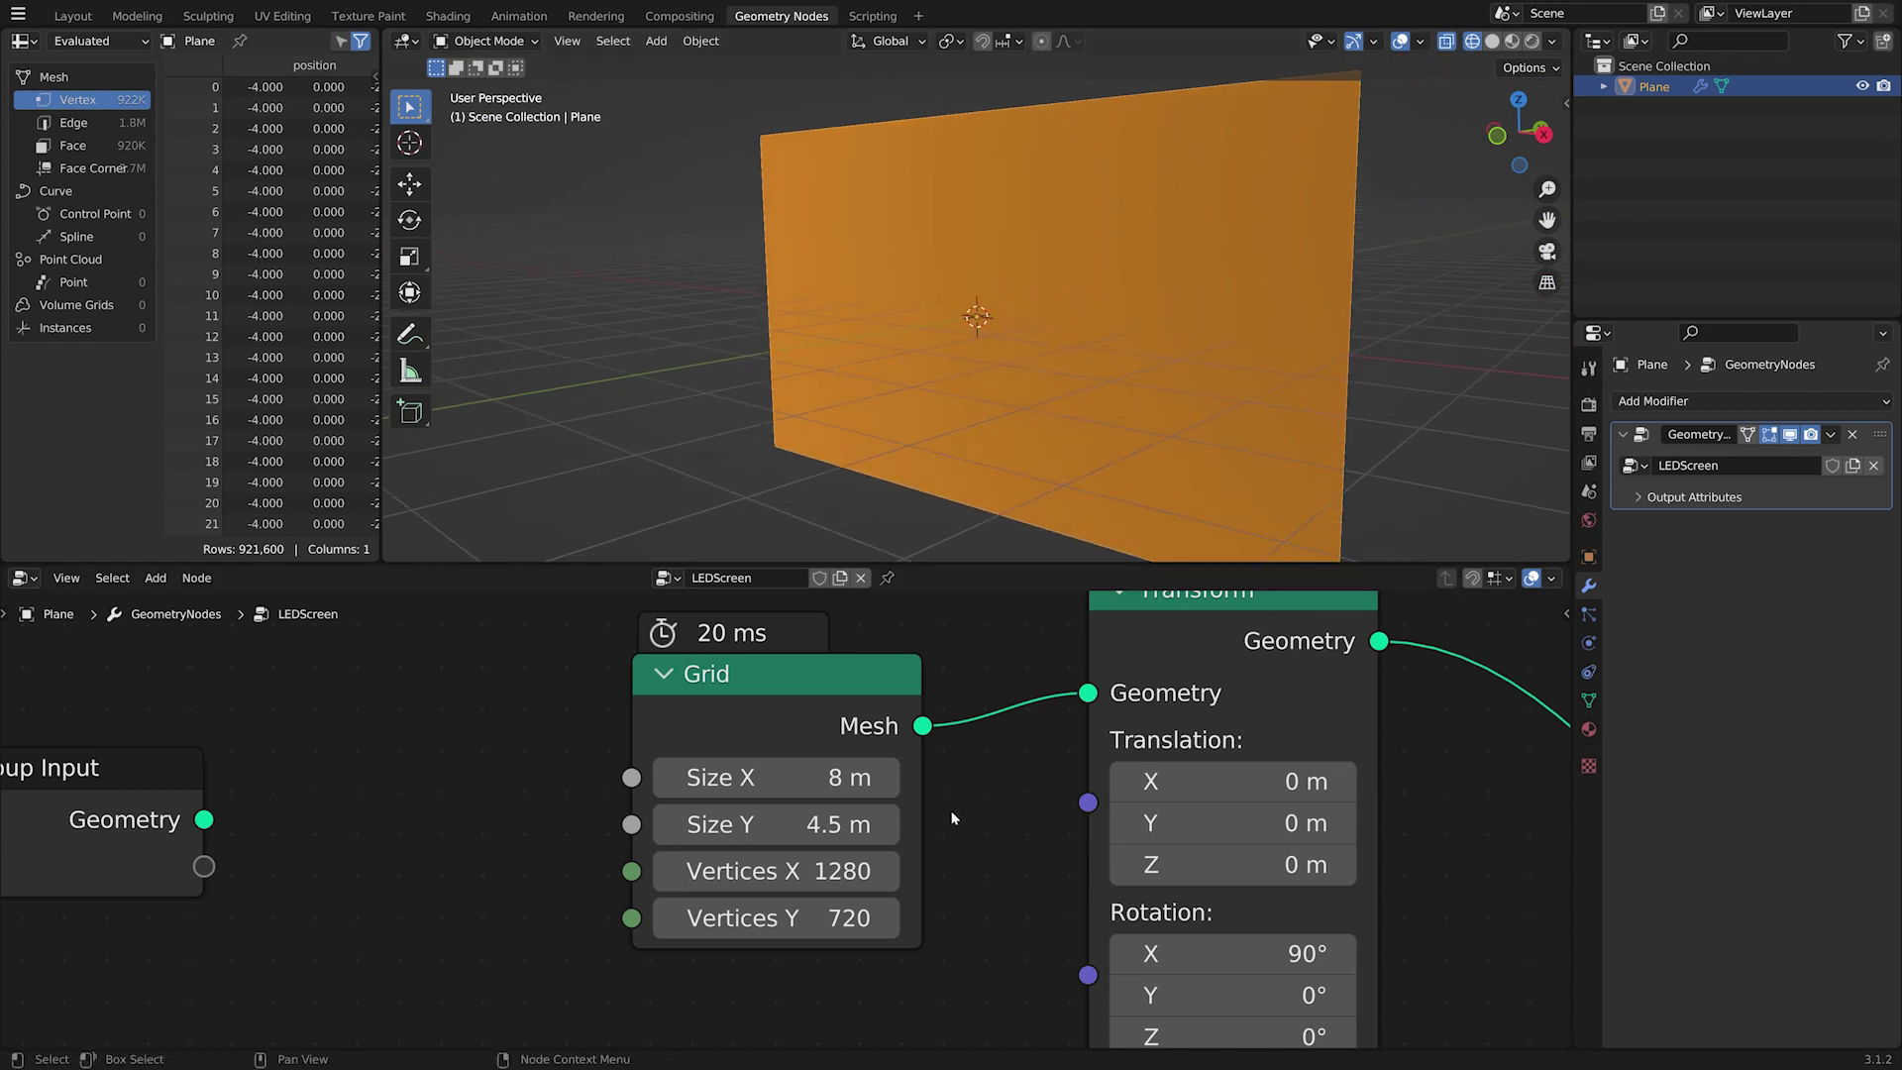
Step: Divide the Grid node's vertex counts by 4, giving 320 for Vertices X and 180 for Vertices Y
double_click(812, 870)
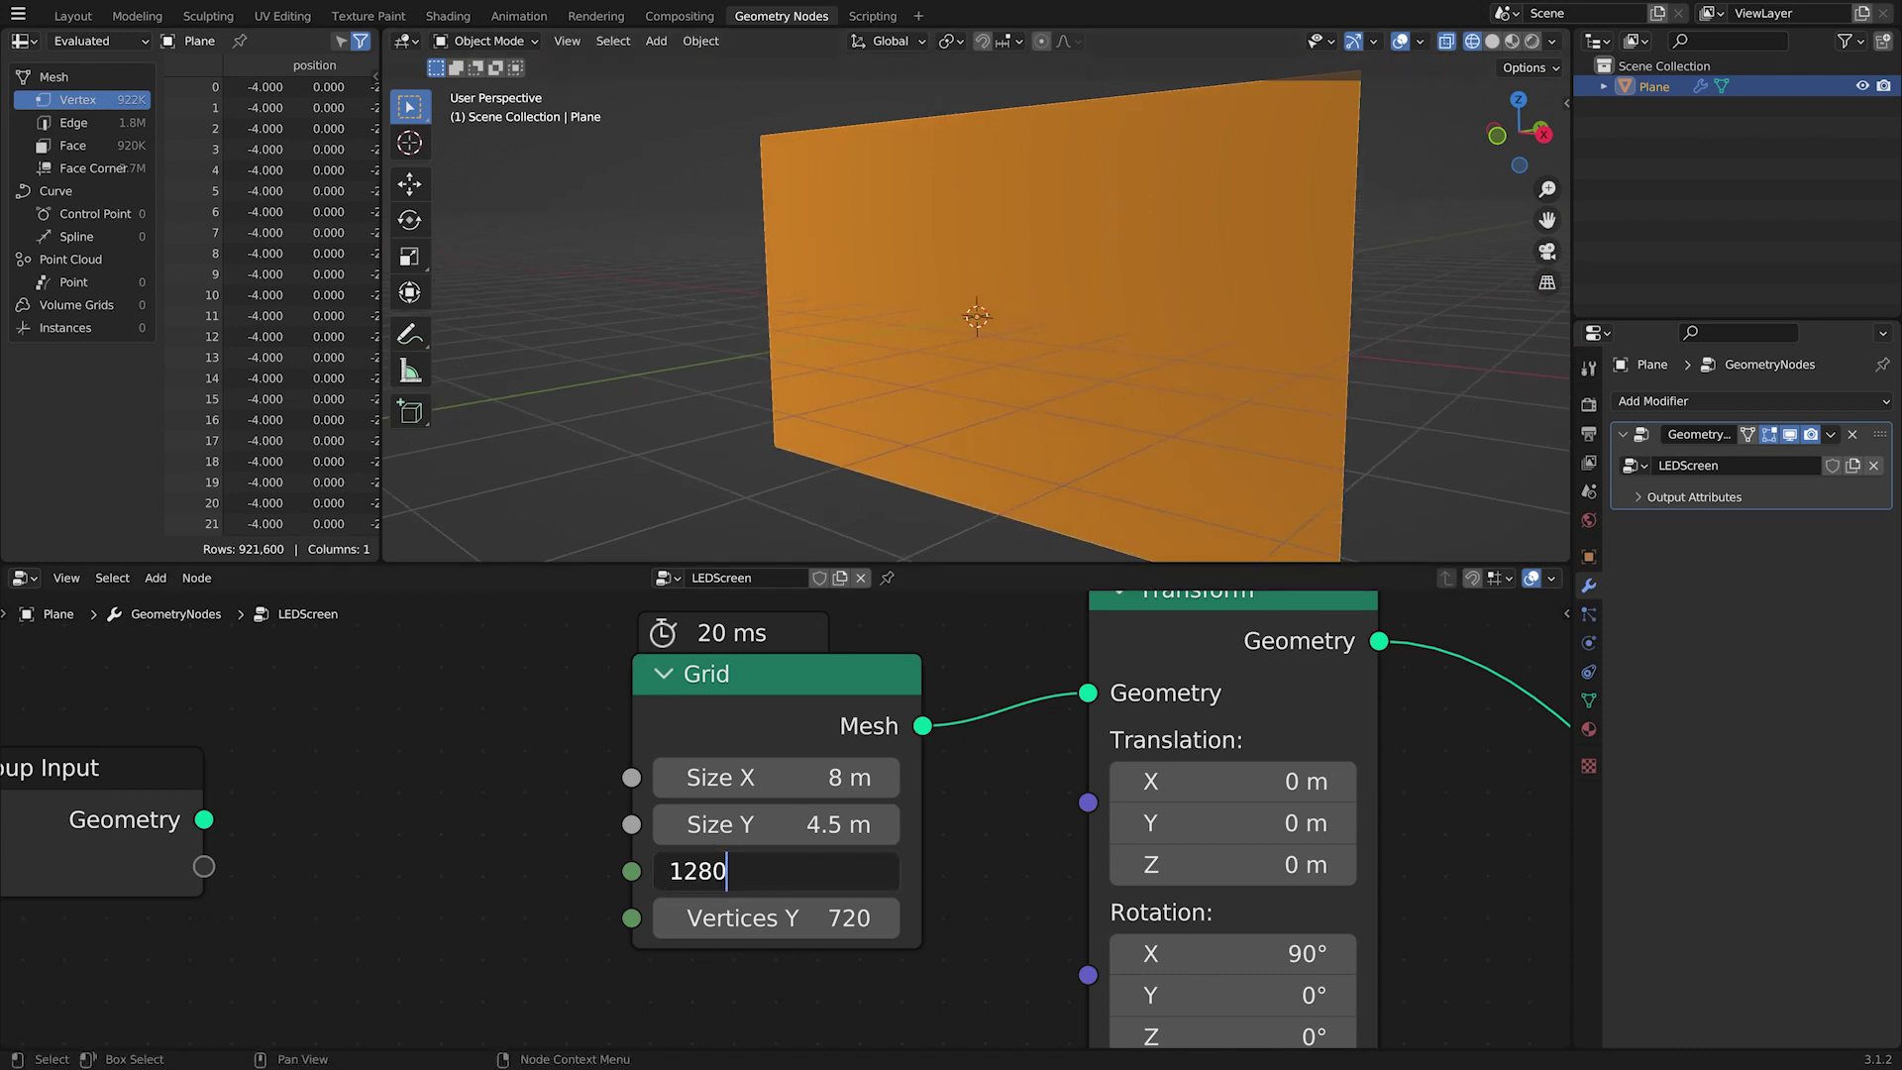
text(/4)
key(Return)
click(842, 918)
click(842, 918)
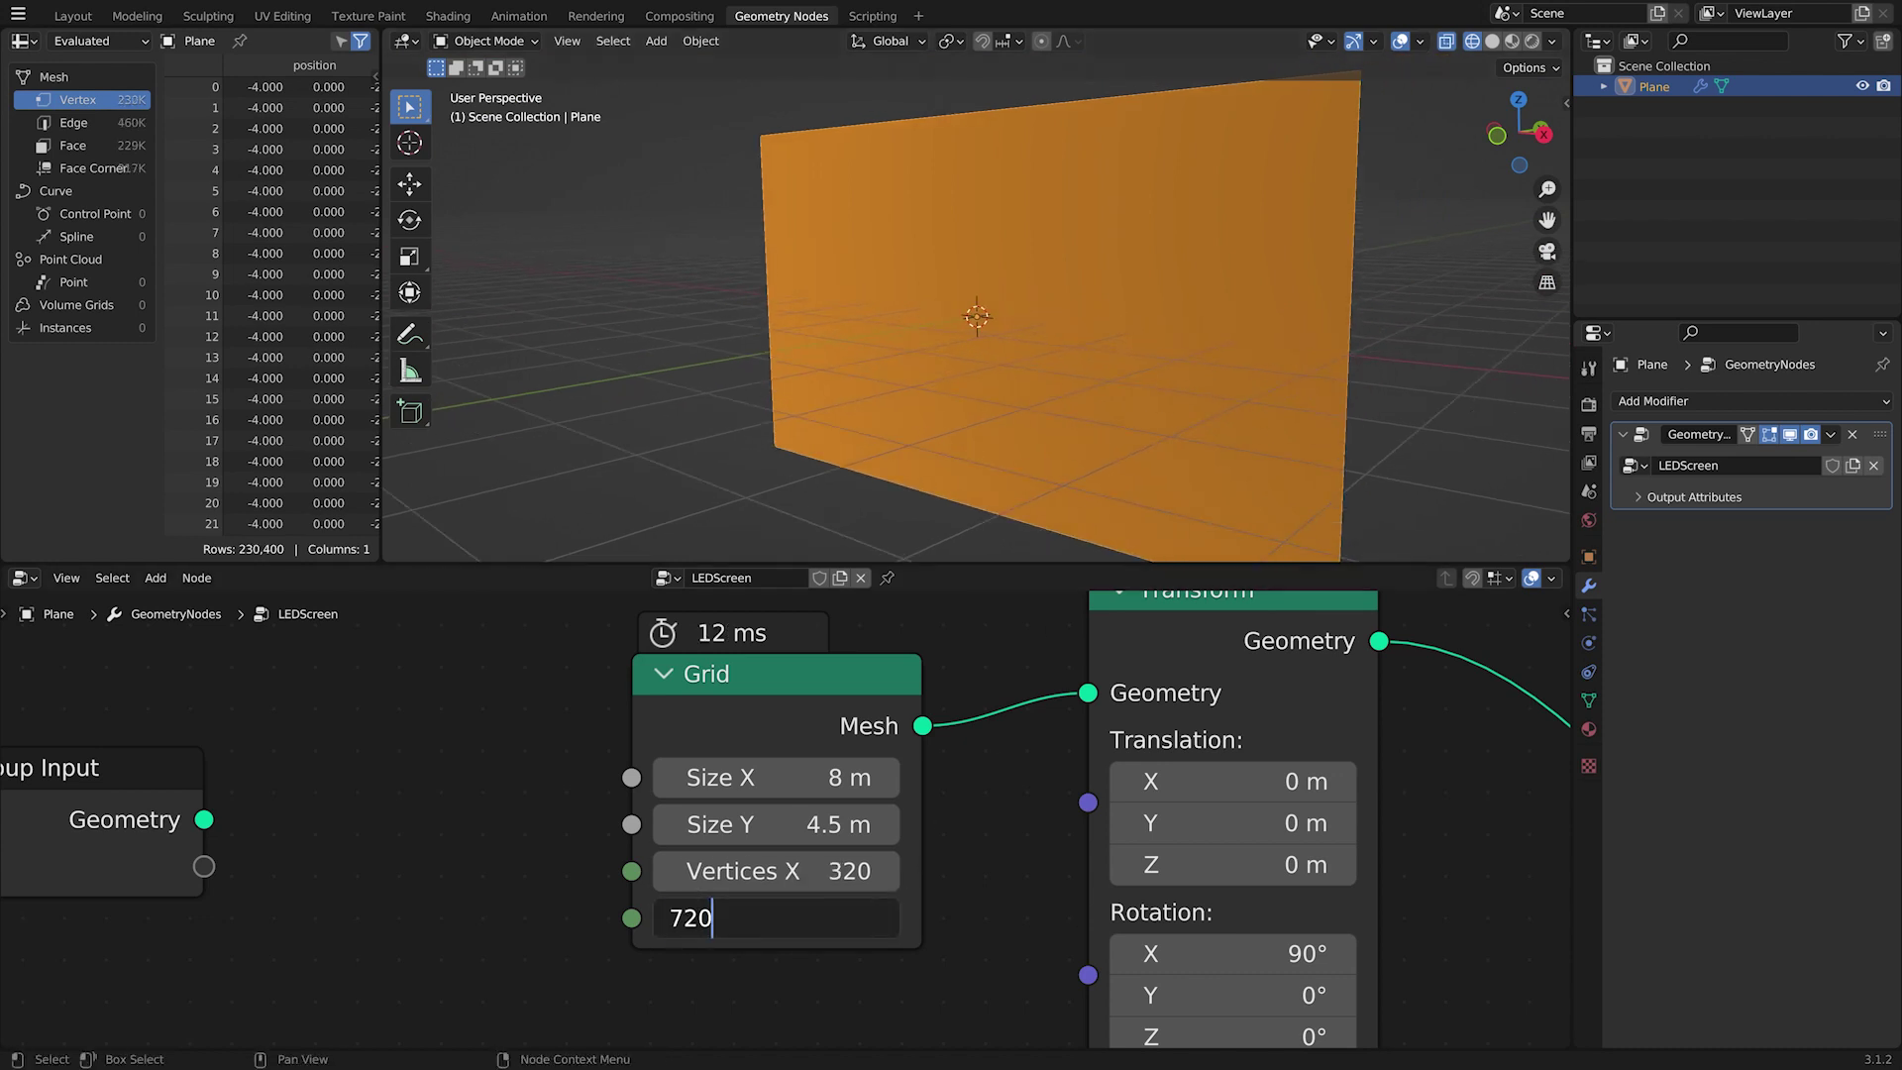
text(/4)
key(Return)
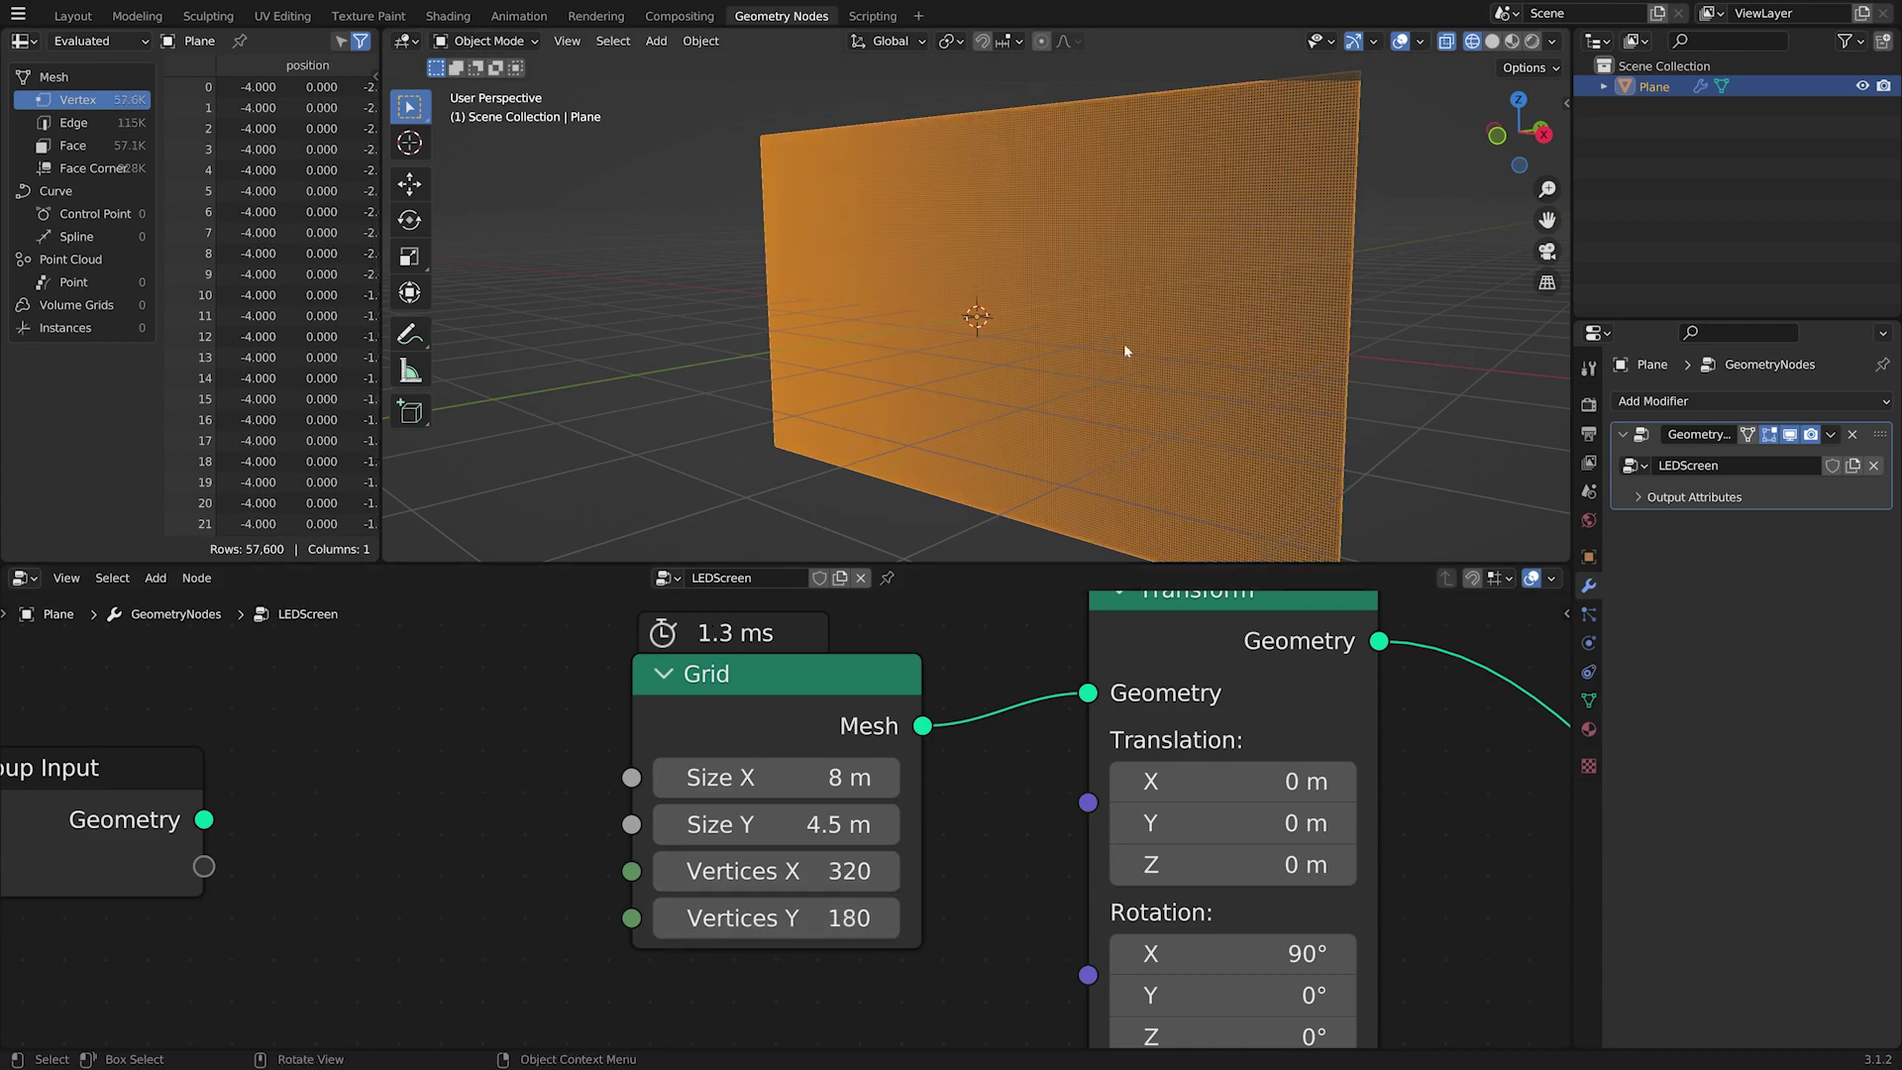
scroll(1037, 394, up, 8)
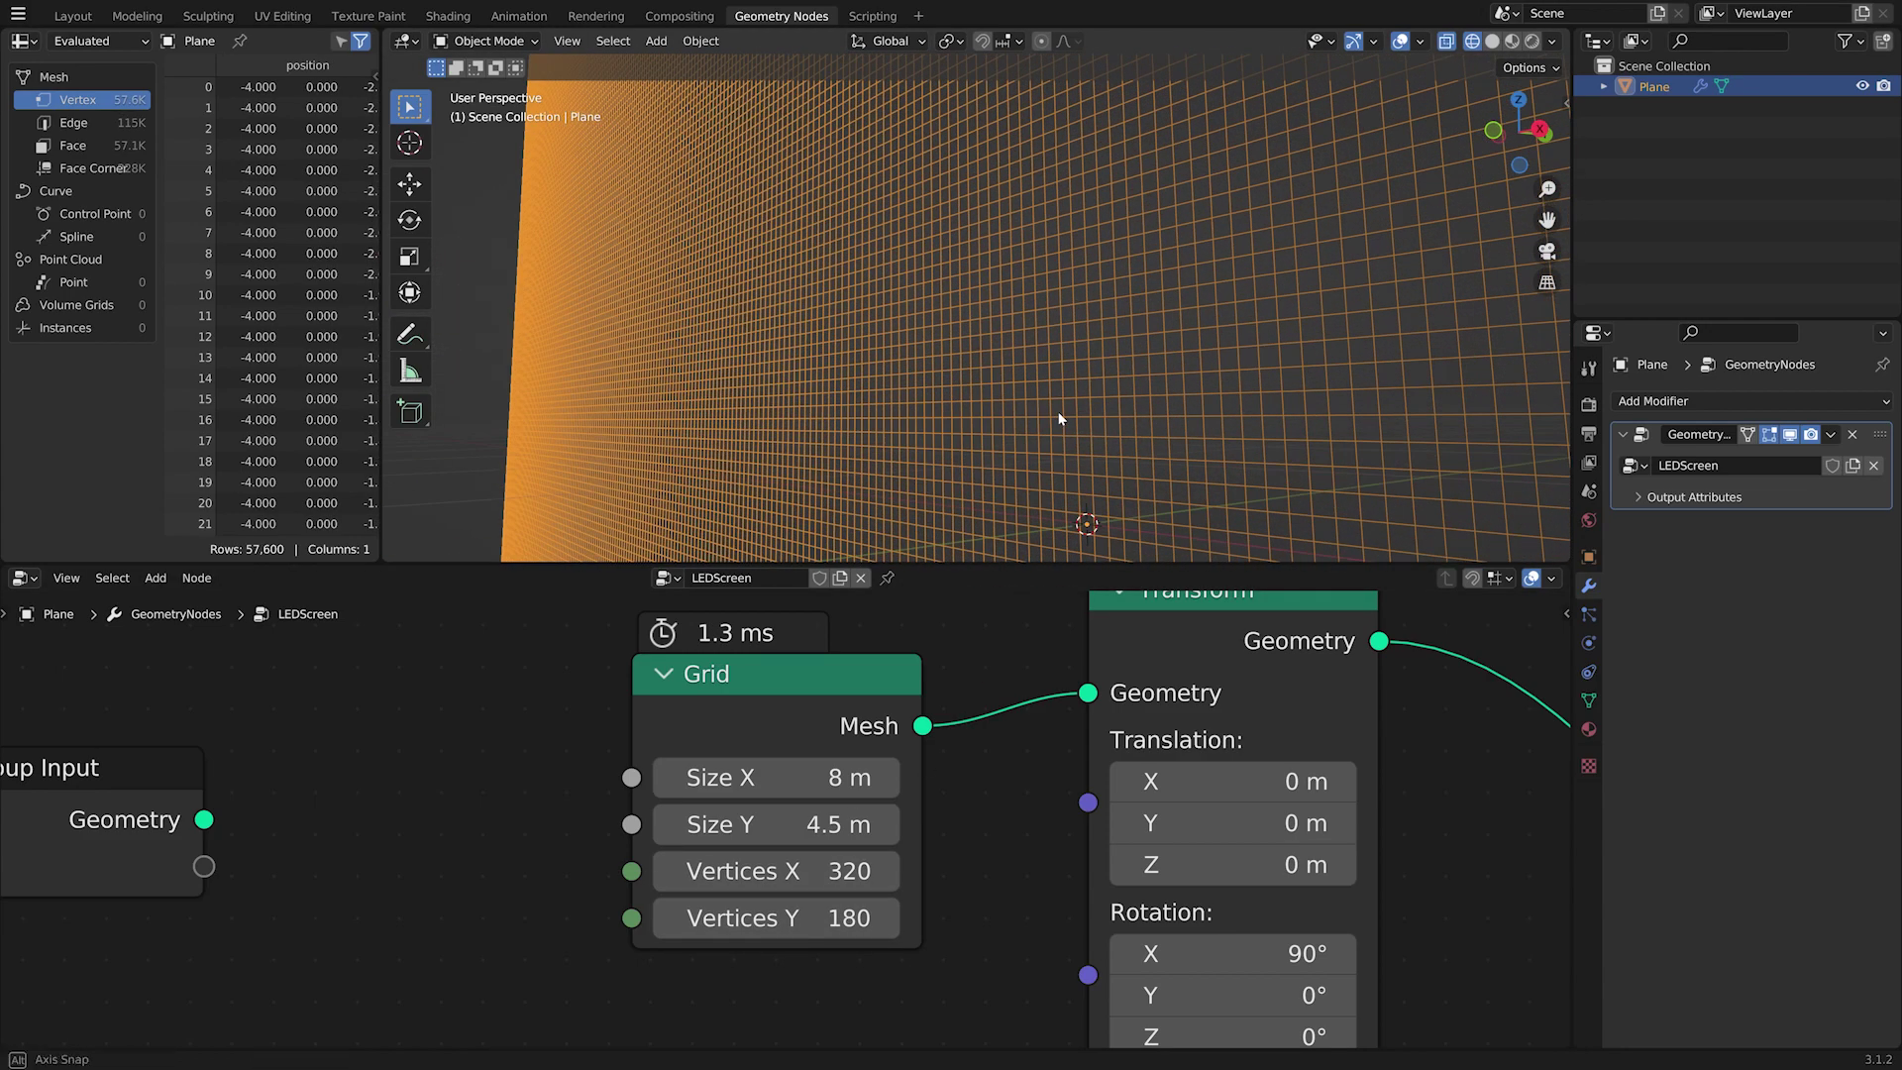
Step: Examine the subdivided grid's cells up close around the world origin, giving the node editor more height
middle_drag(1058, 412, 1147, 440)
scroll(1147, 440, down, 8)
scroll(1147, 440, up, 6)
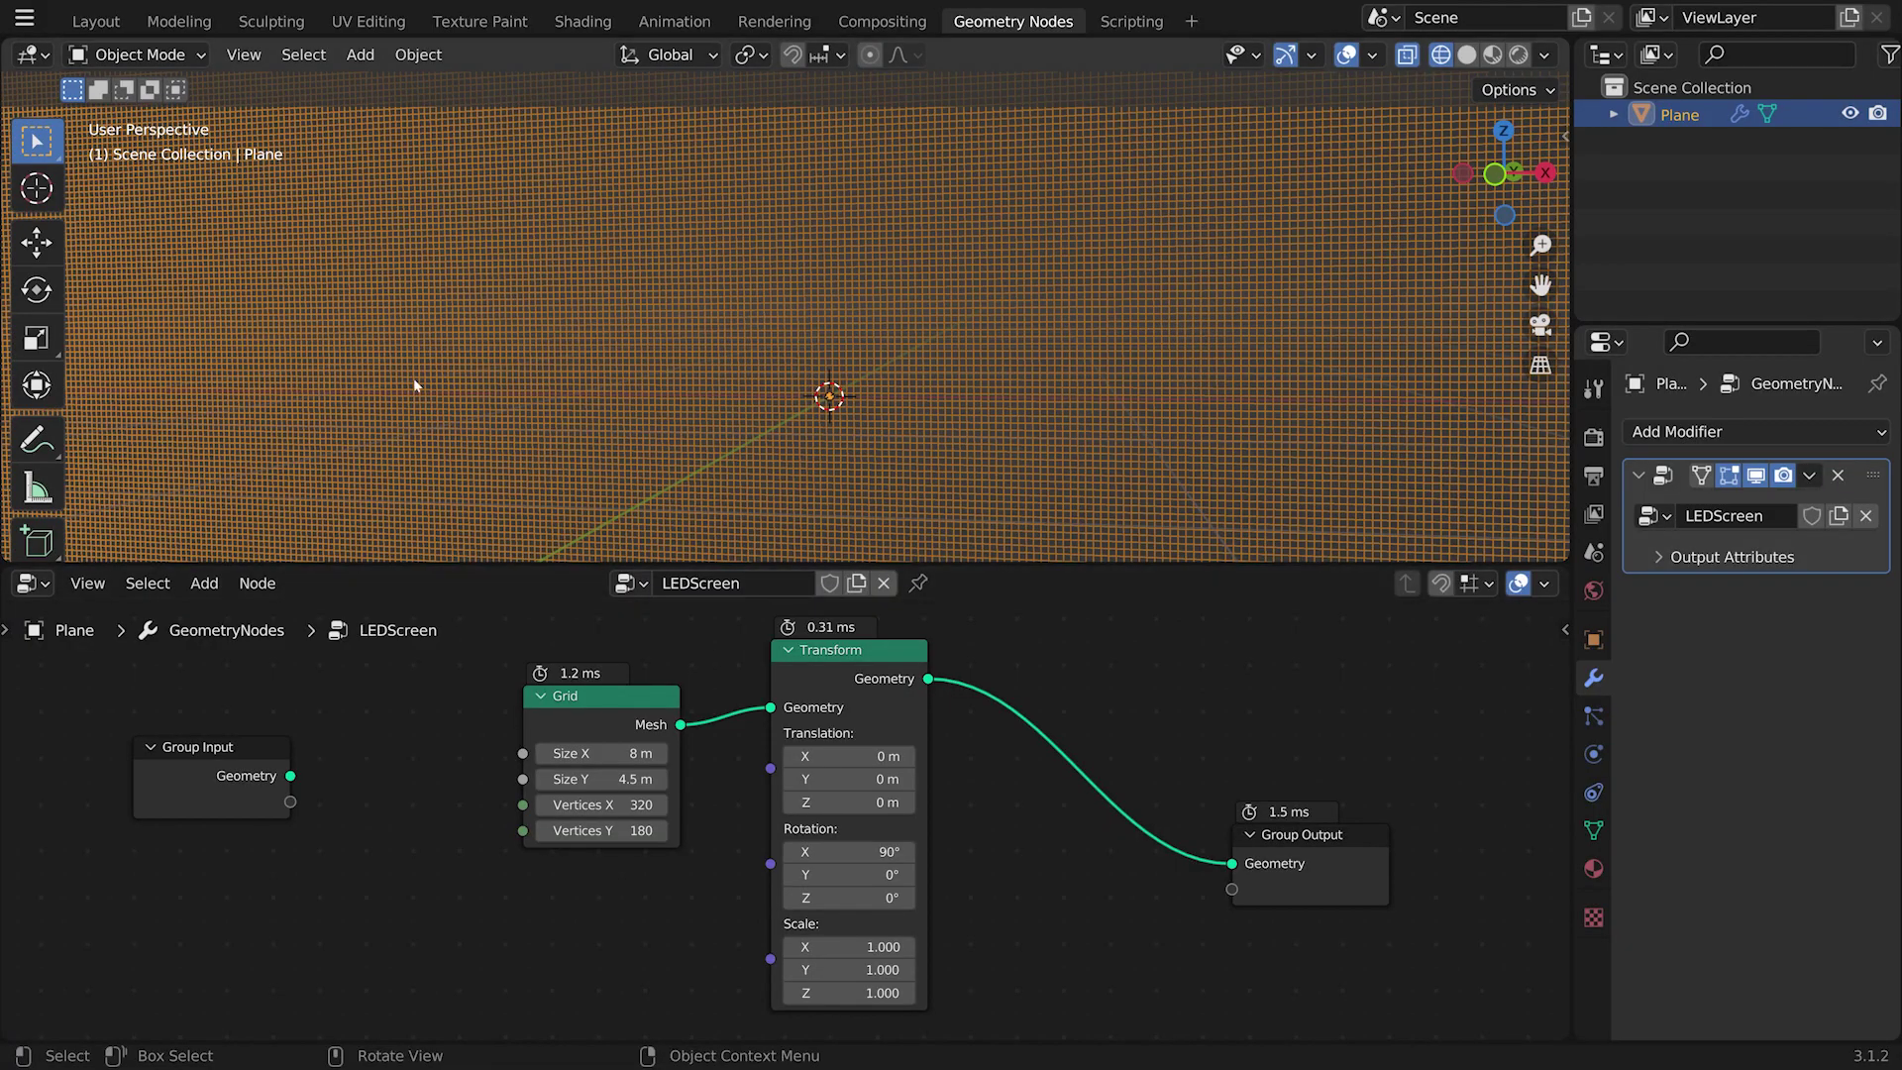
middle_drag(900, 450, 956, 574)
drag(957, 562, 985, 481)
scroll(981, 422, up, 2)
shift+middle_drag(1016, 458, 901, 379)
scroll(938, 376, up, 10)
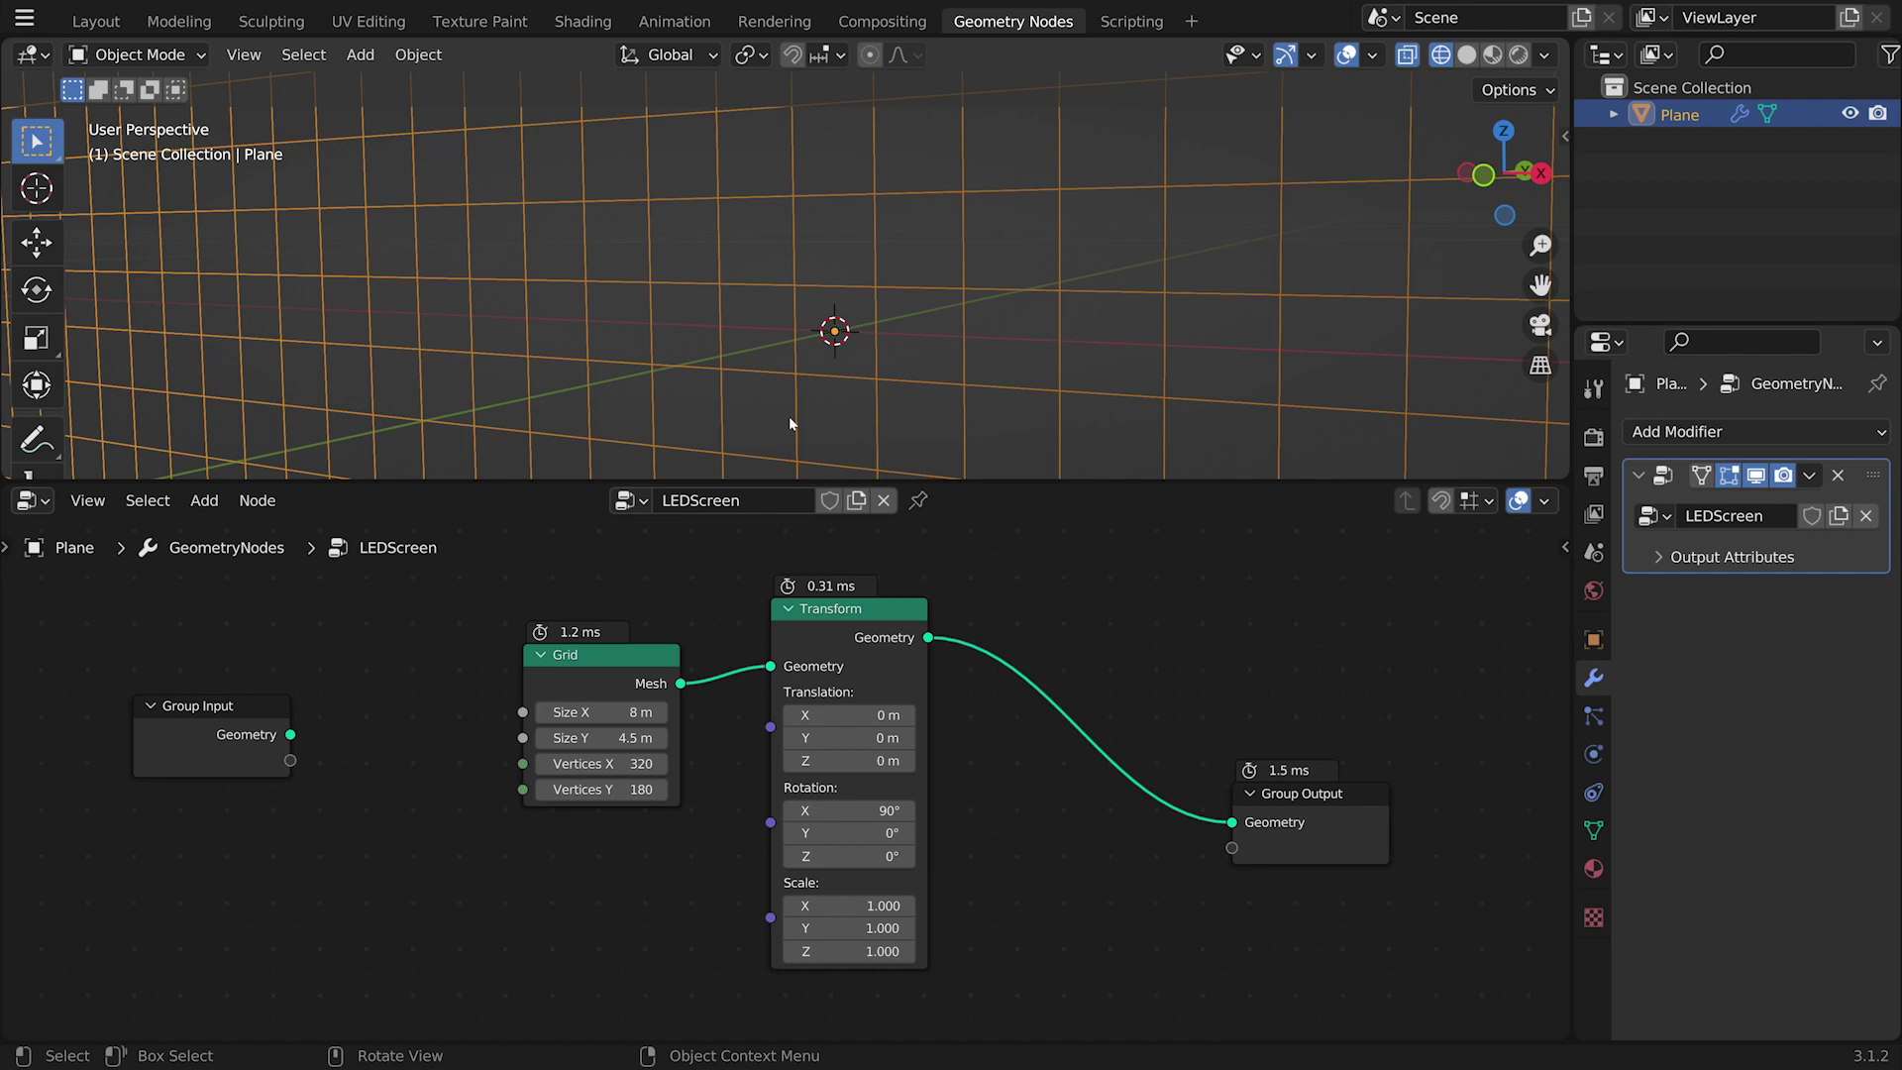
middle_drag(824, 389, 870, 287)
Step: Add a plane mesh at the origin and shrink its geometry in Edit Mode to roughly the size of one grid cell
key(shift+a)
mouse_move(872, 297)
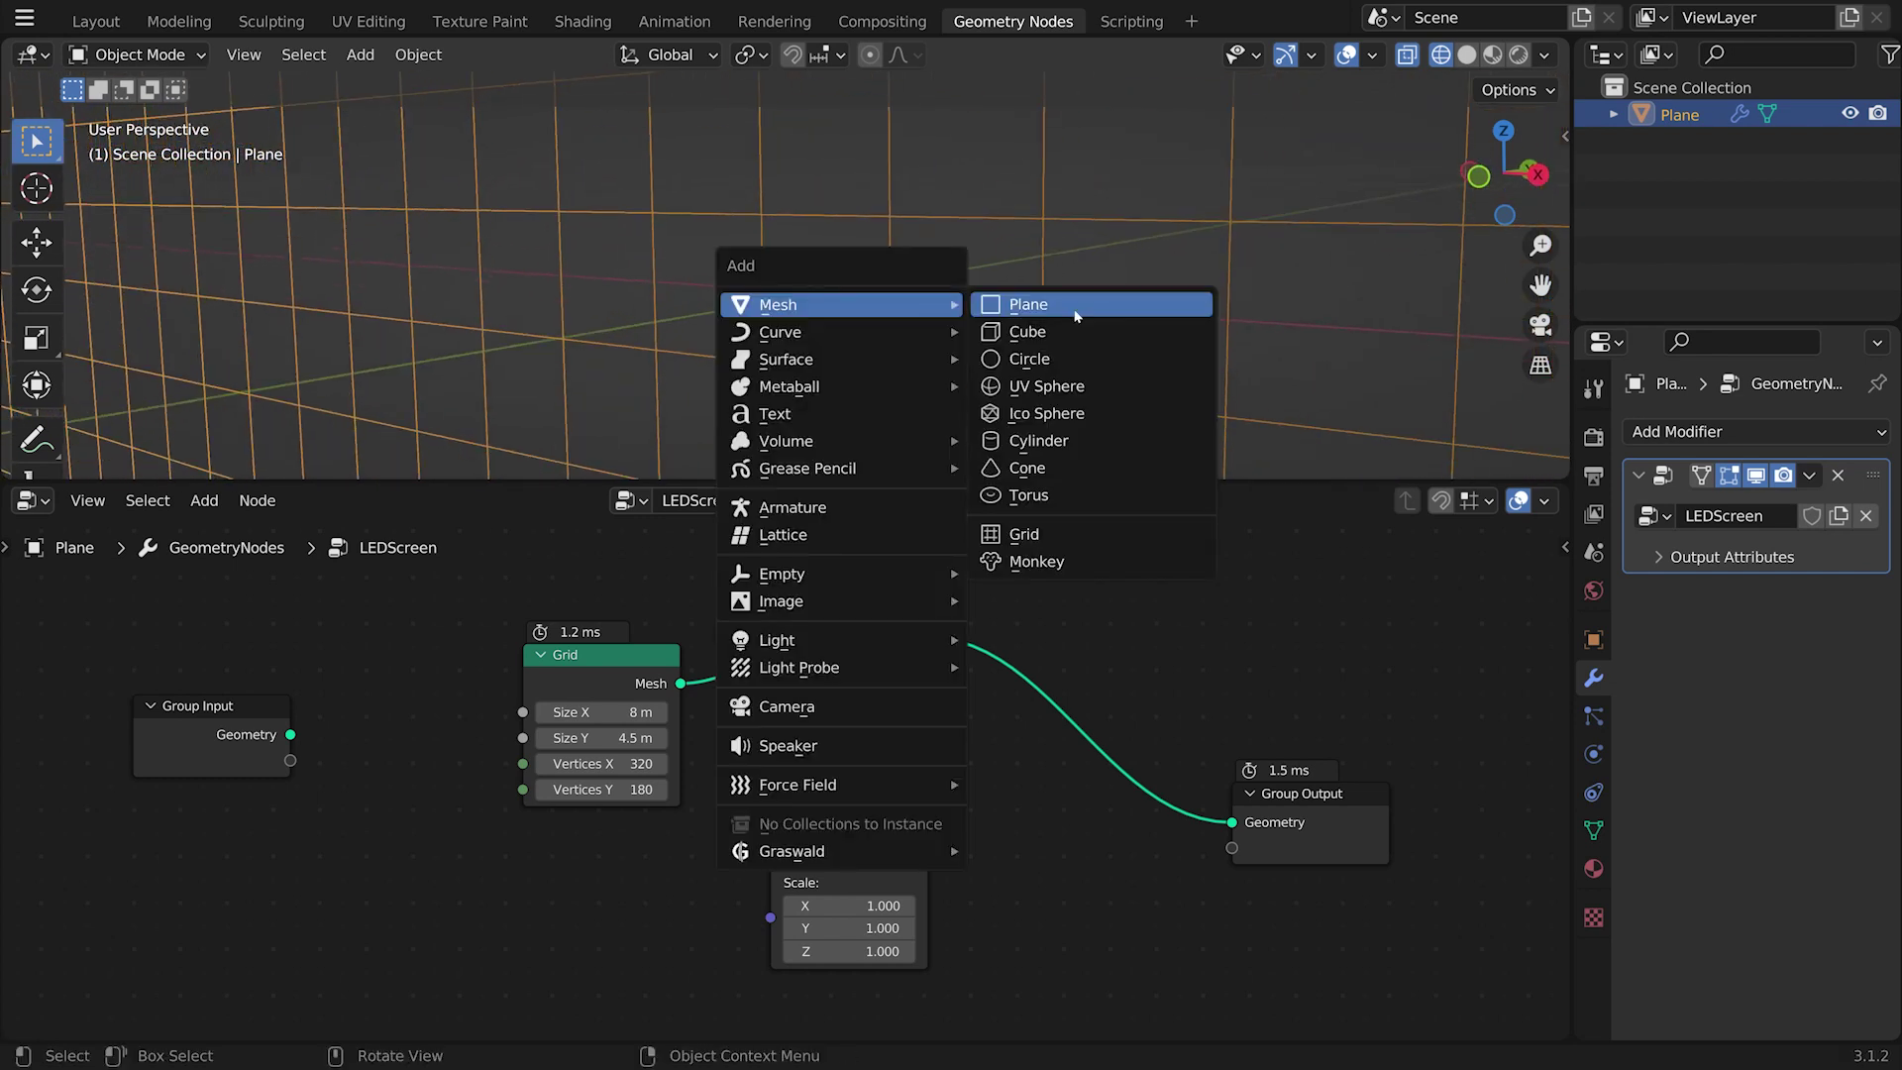
click(1120, 313)
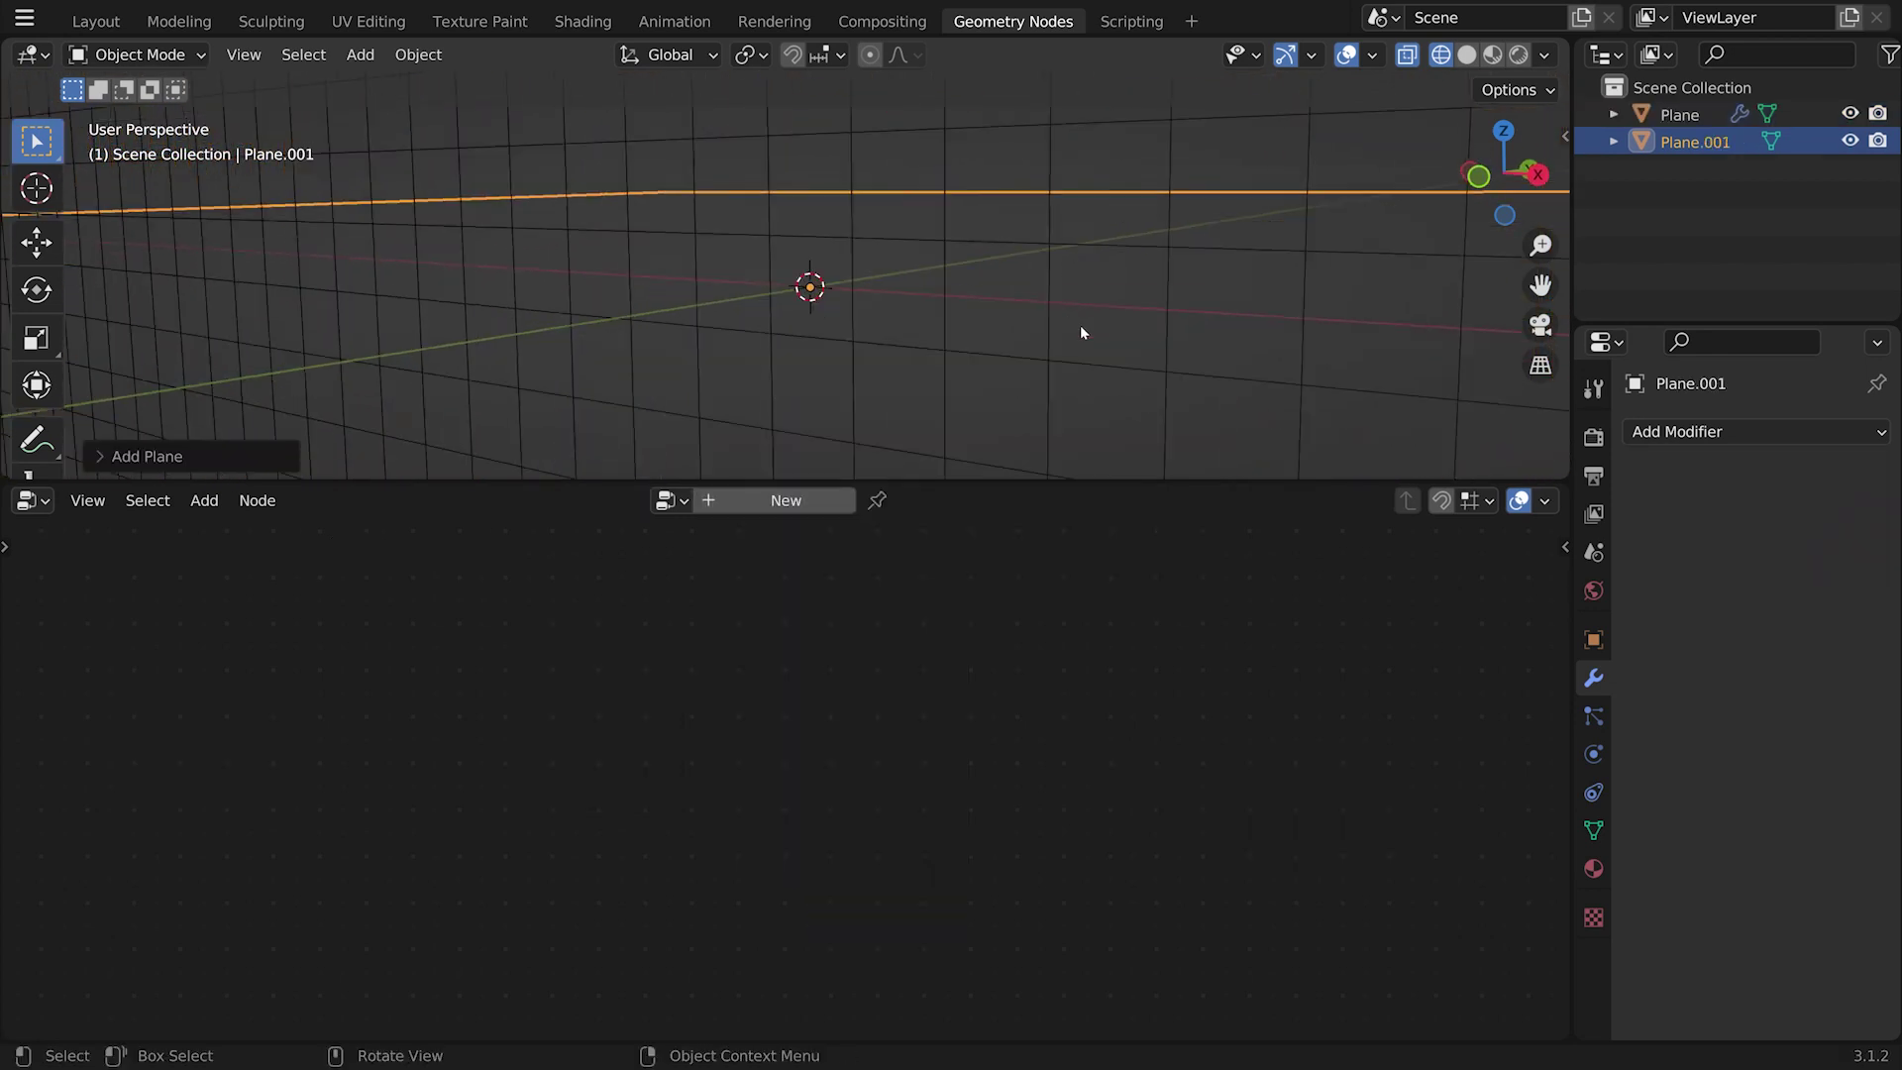
key(Tab)
key(s)
click(891, 322)
key(s)
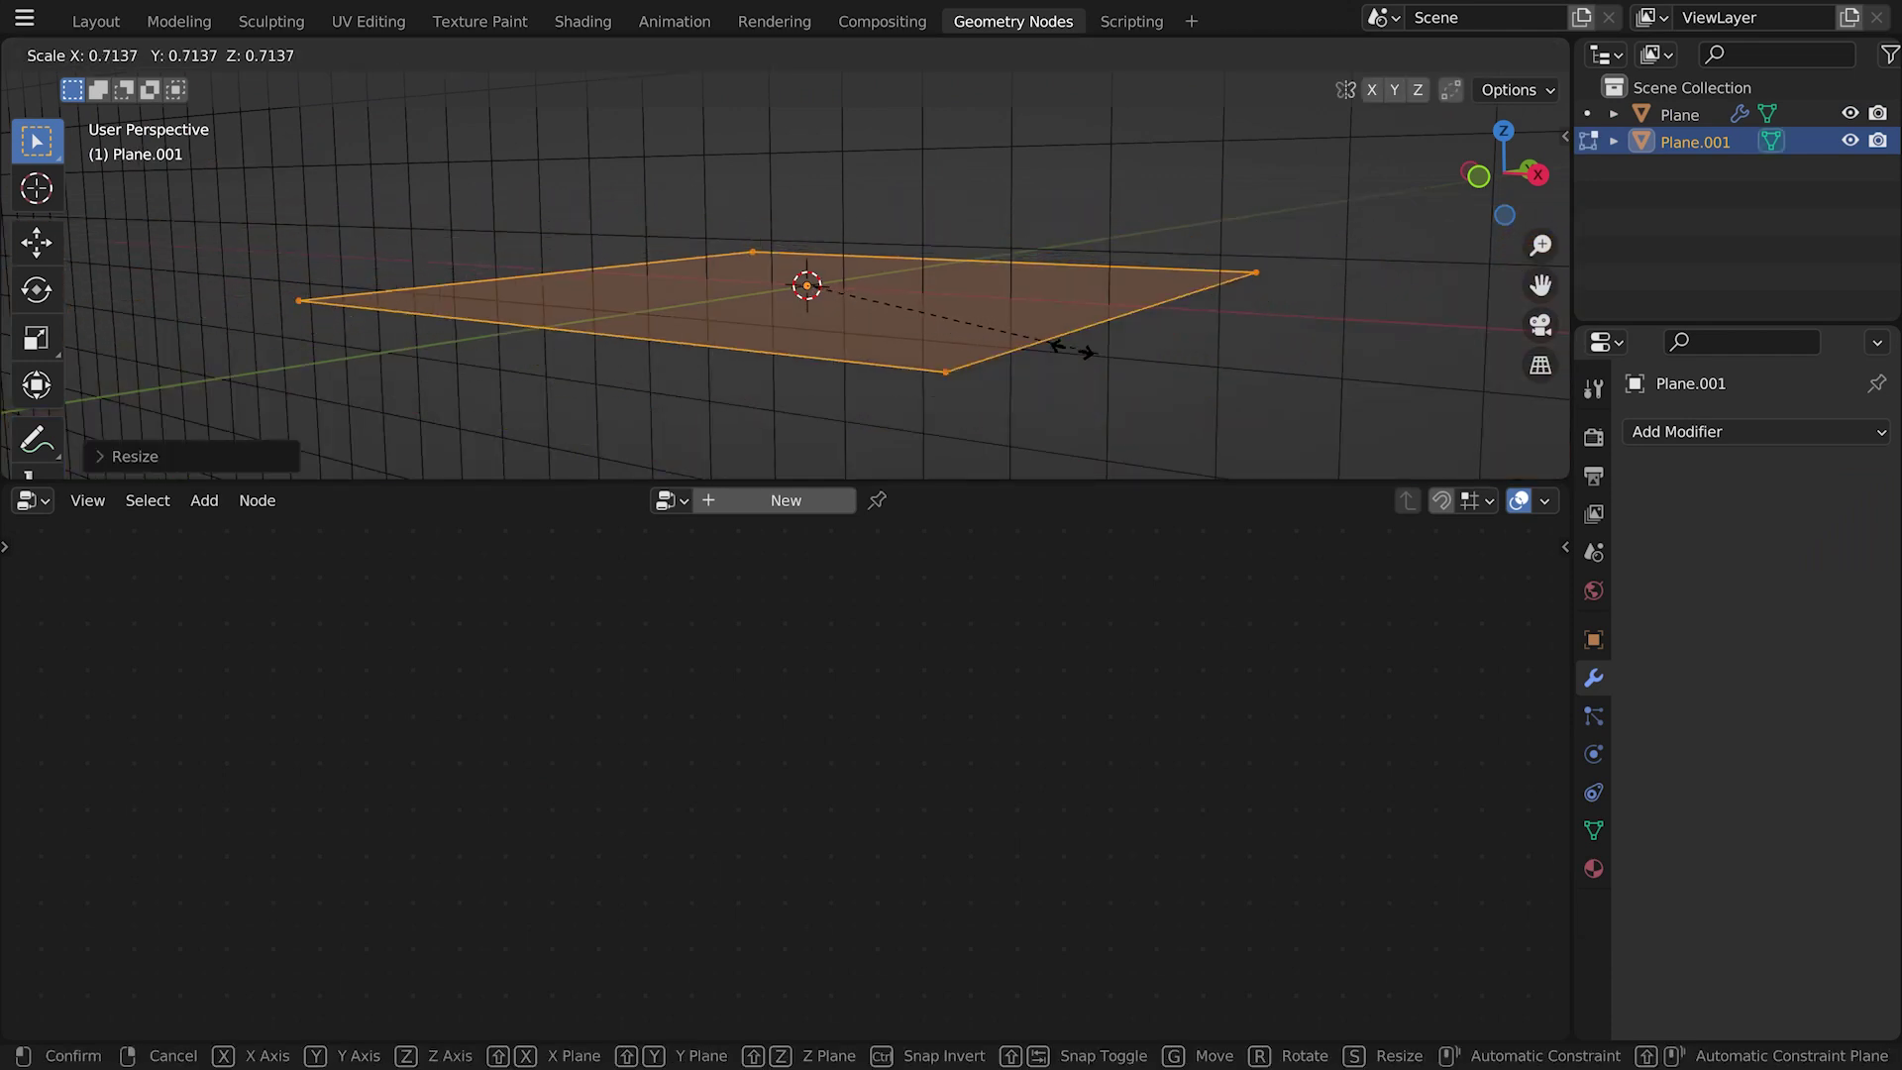
click(861, 292)
key(t)
key(x)
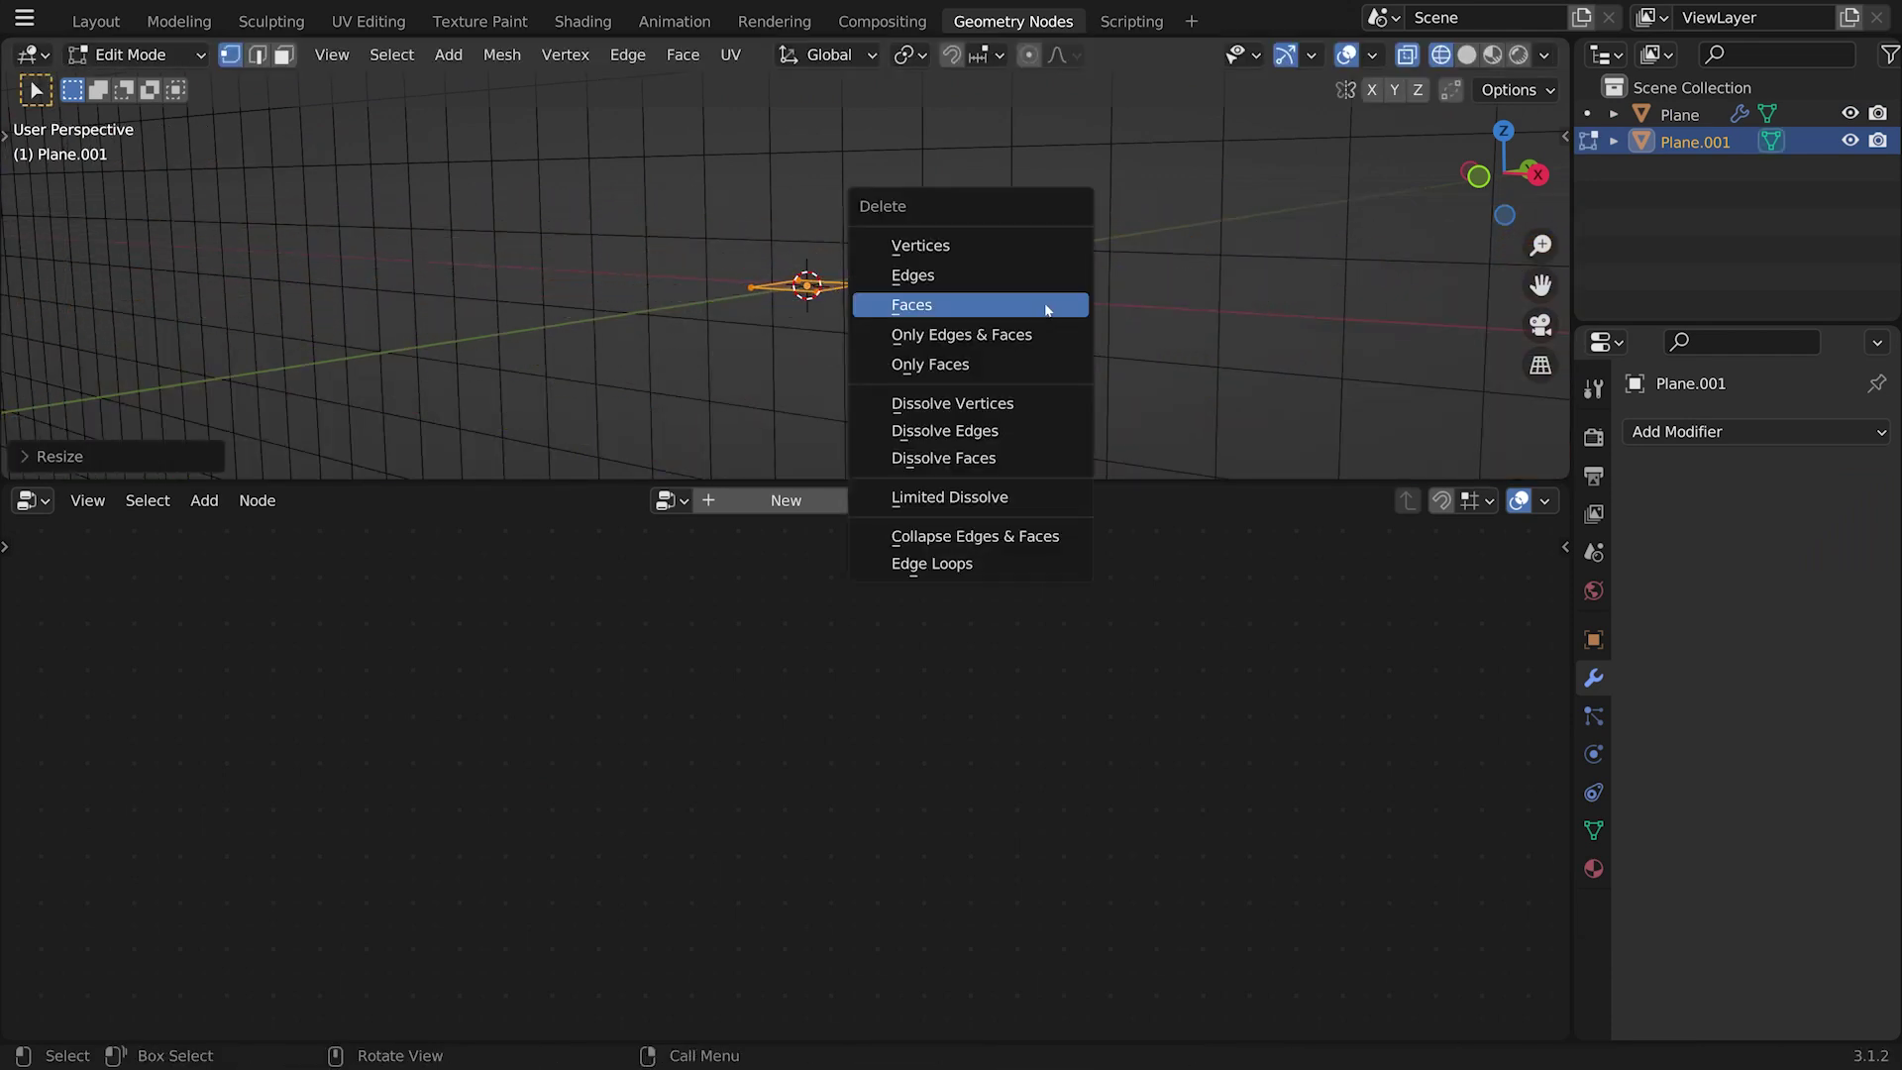
Step: Rotate the plane's geometry 90° about the X axis so it stands upright, parallel to the grid
key(r)
key(x)
key(9)
key(0)
key(Return)
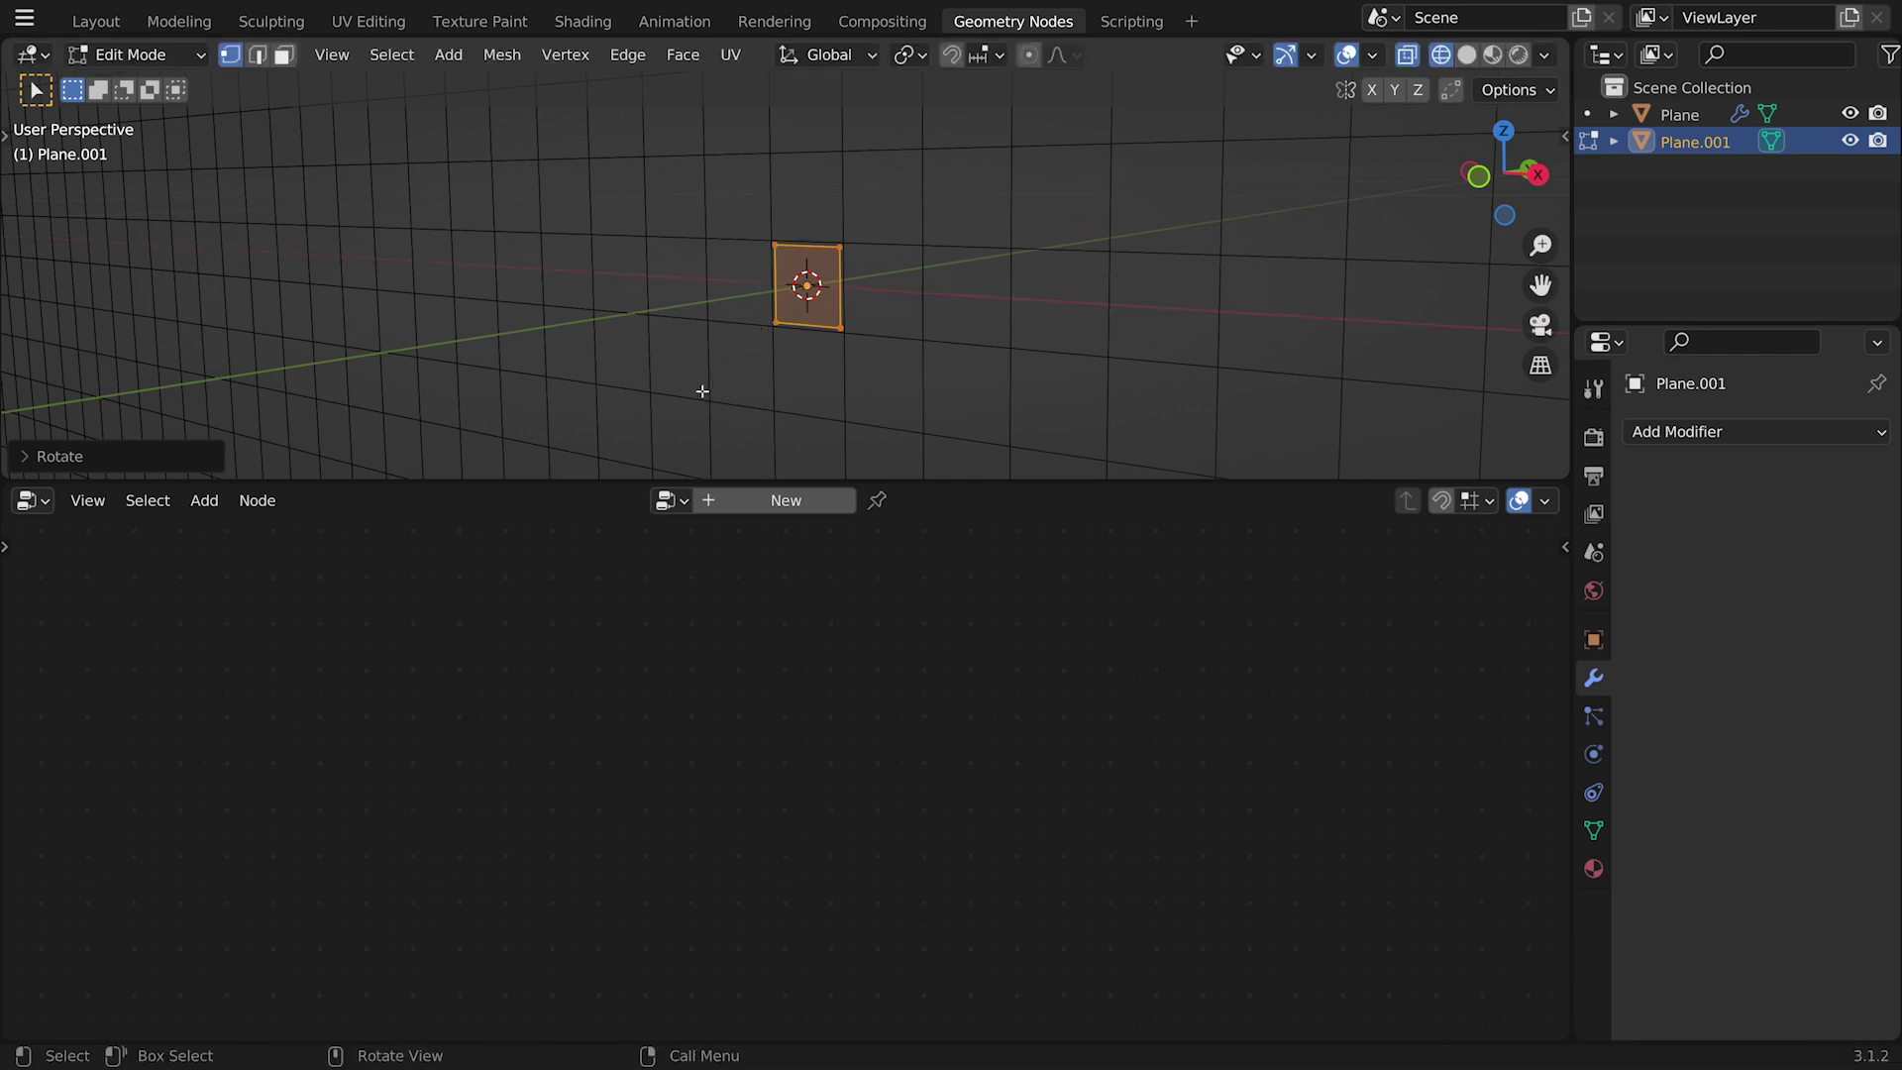
Step: Scale the upright plane's geometry down to about a third of a grid cell's width and return to Object Mode
middle_drag(949, 354, 1007, 353)
key(s)
click(884, 349)
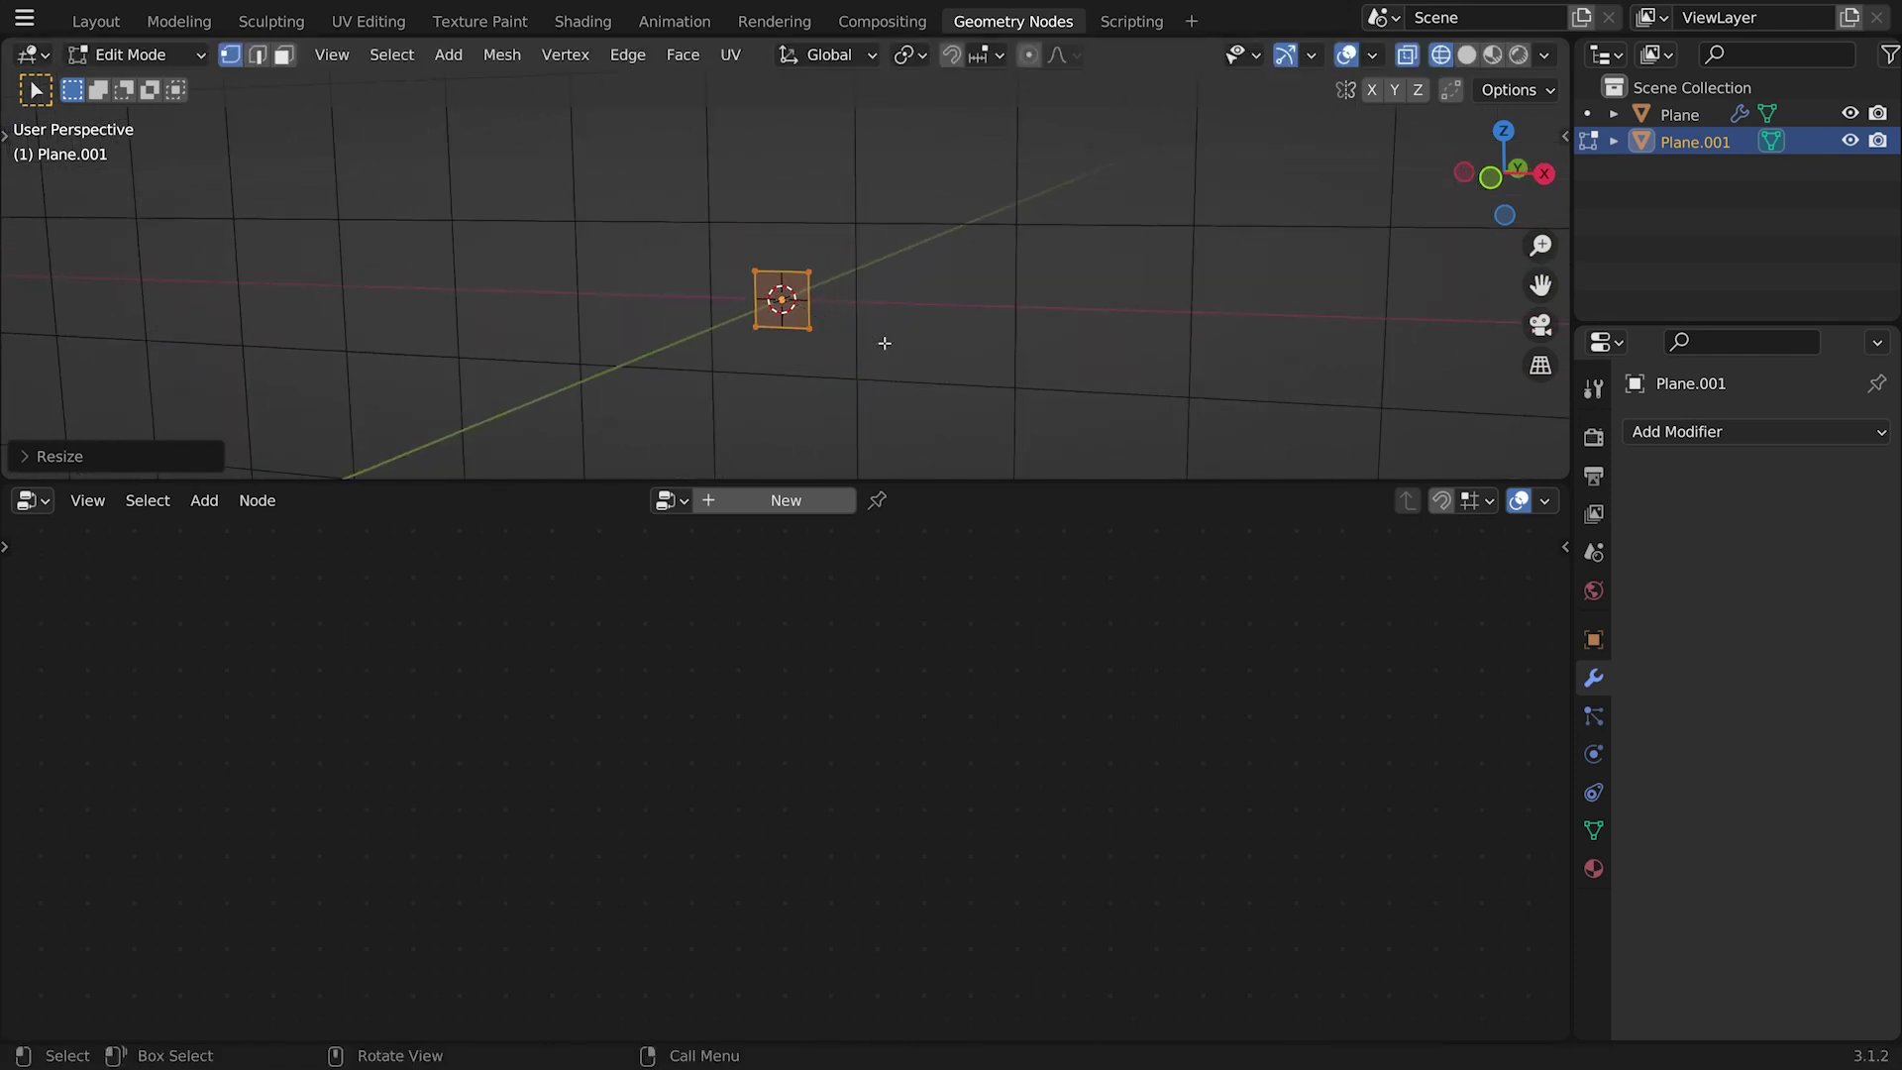
middle_drag(883, 348, 1010, 401)
key(s)
click(941, 331)
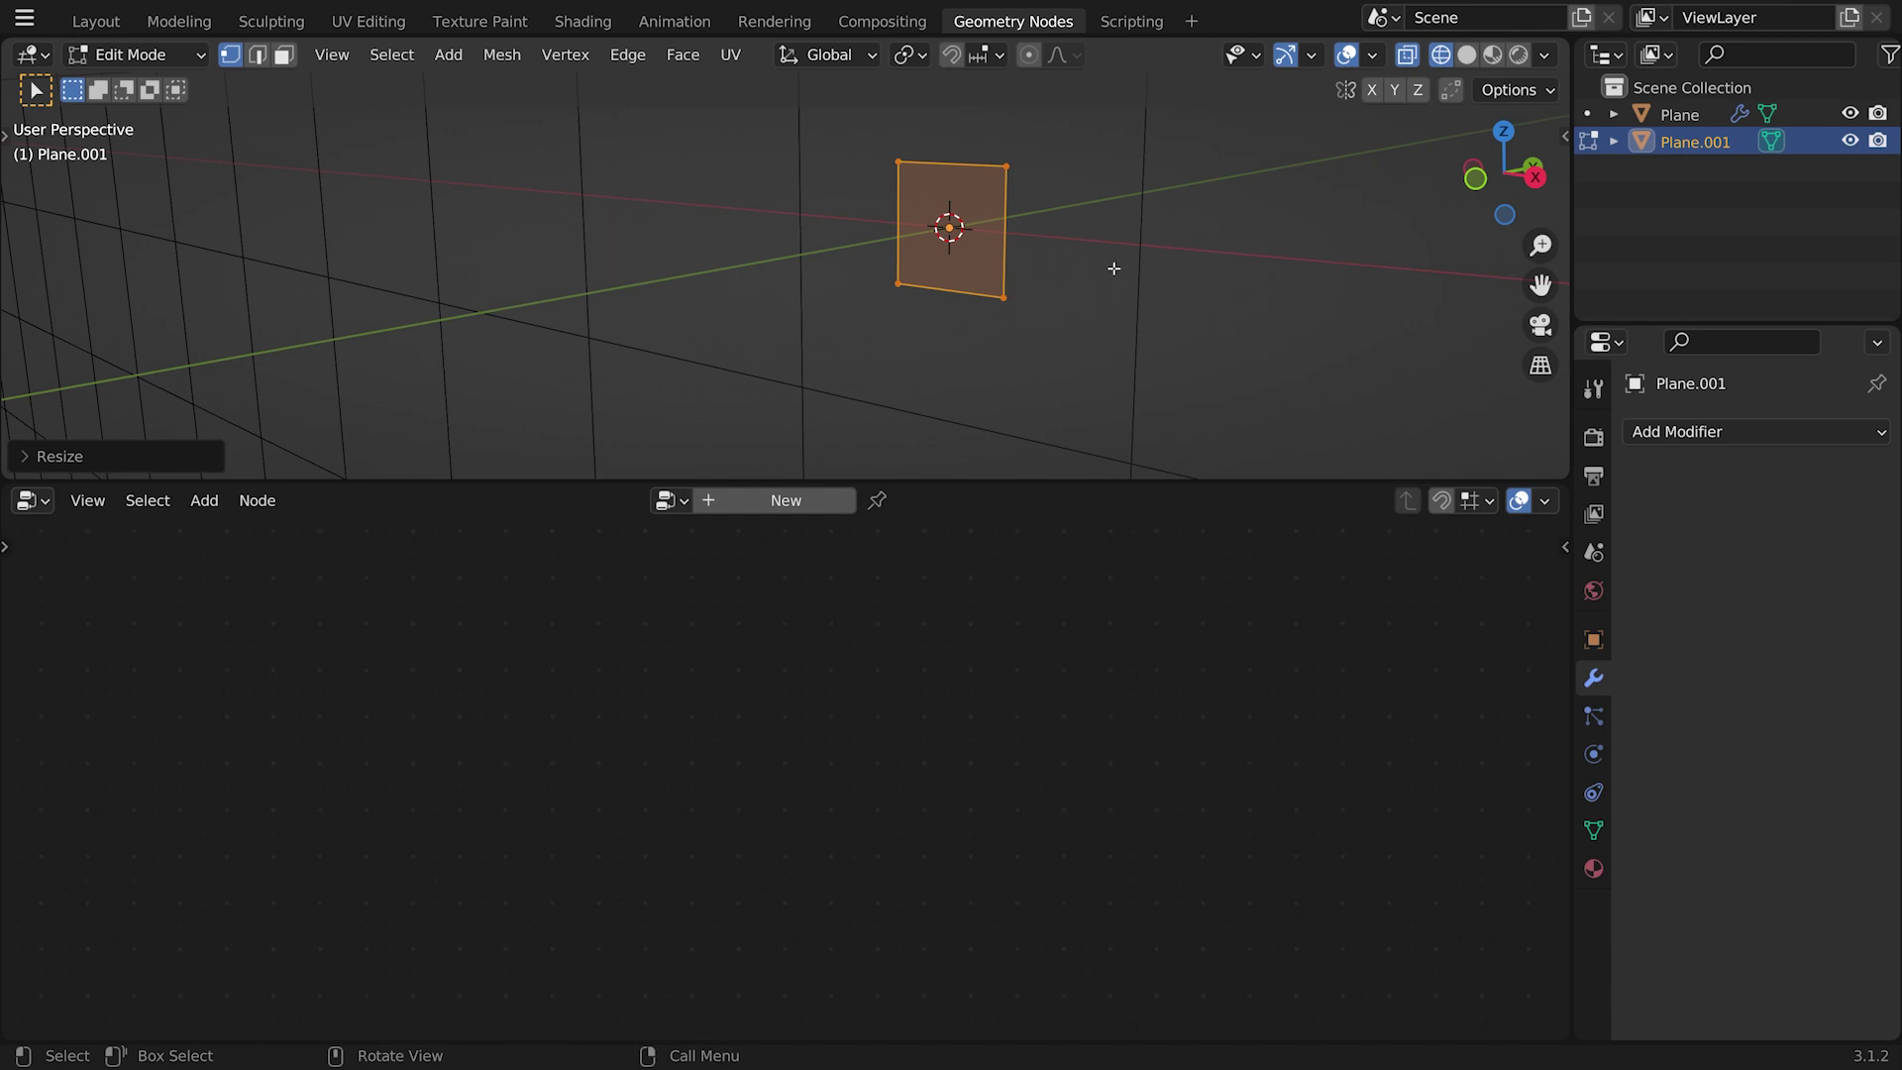
middle_drag(1052, 281, 951, 264)
scroll(951, 264, up, 4)
scroll(950, 264, up, 3)
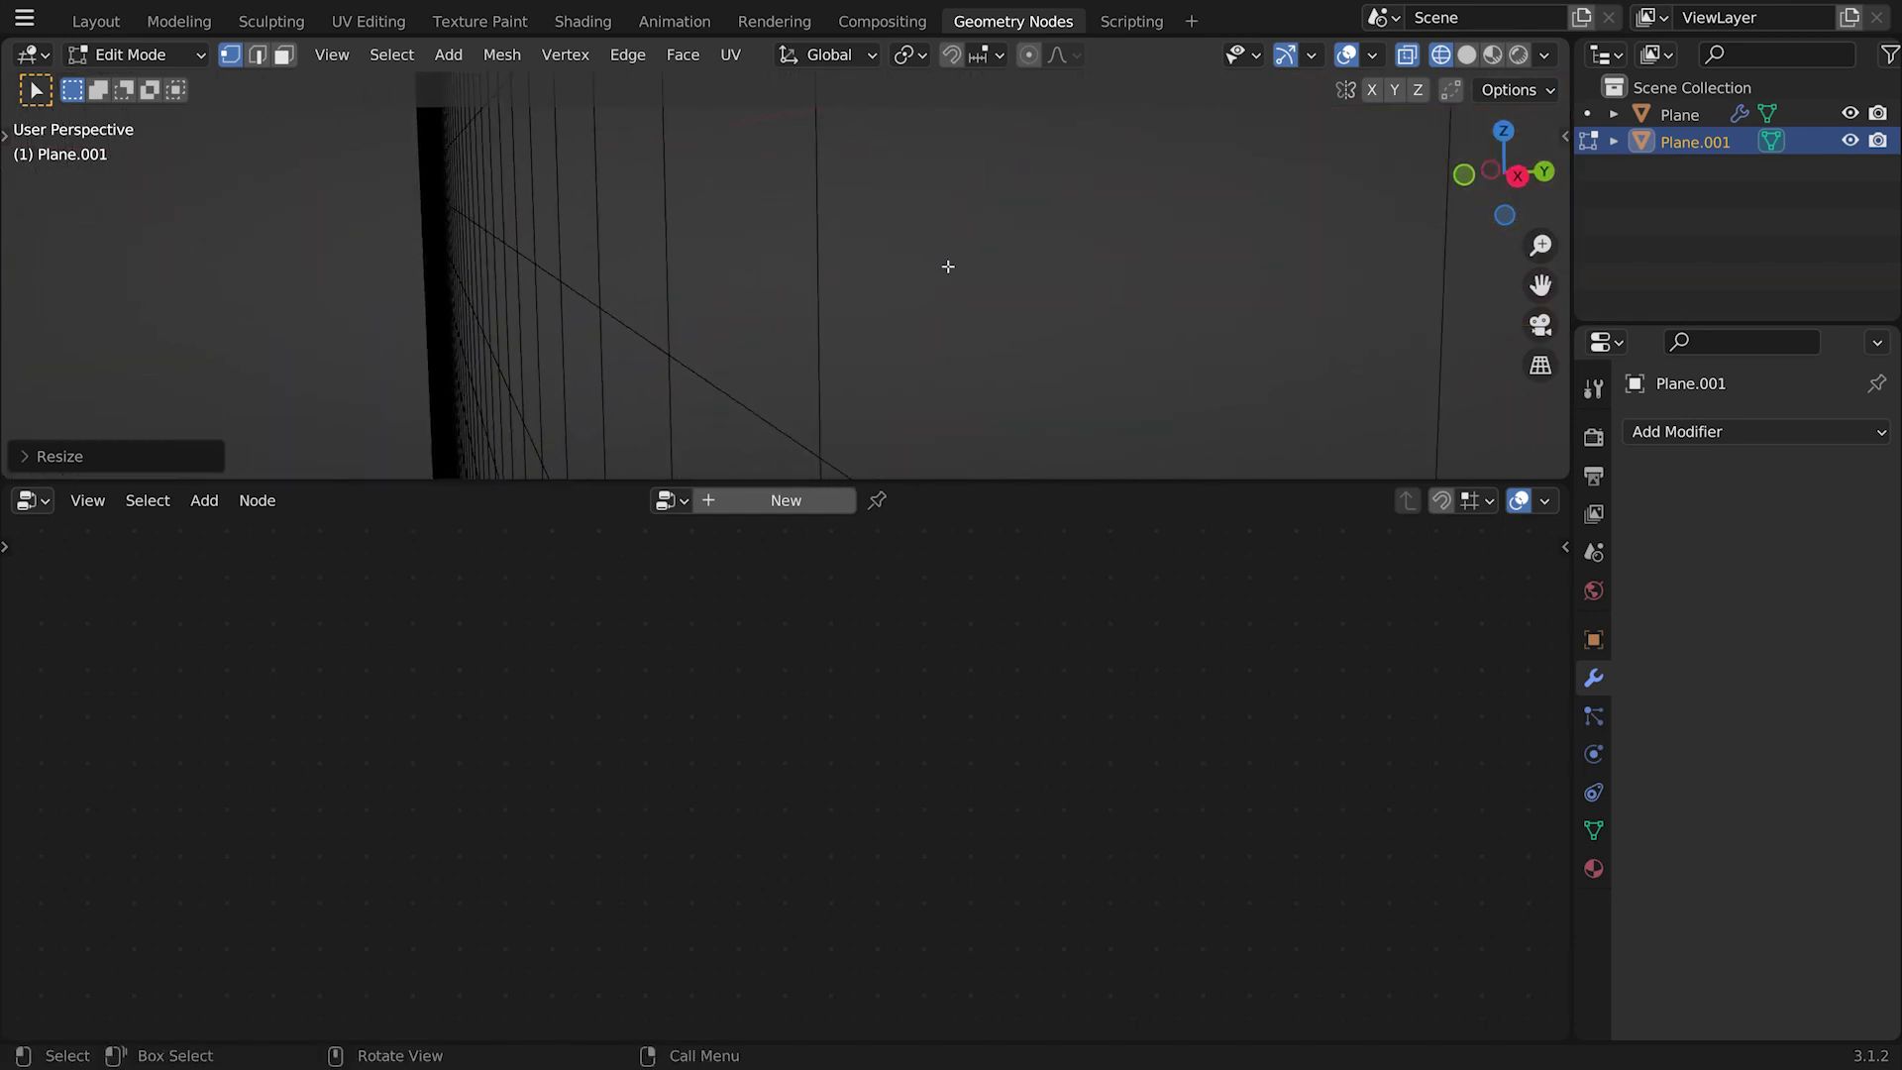
scroll(951, 263, down, 7)
middle_drag(948, 265, 998, 318)
key(Tab)
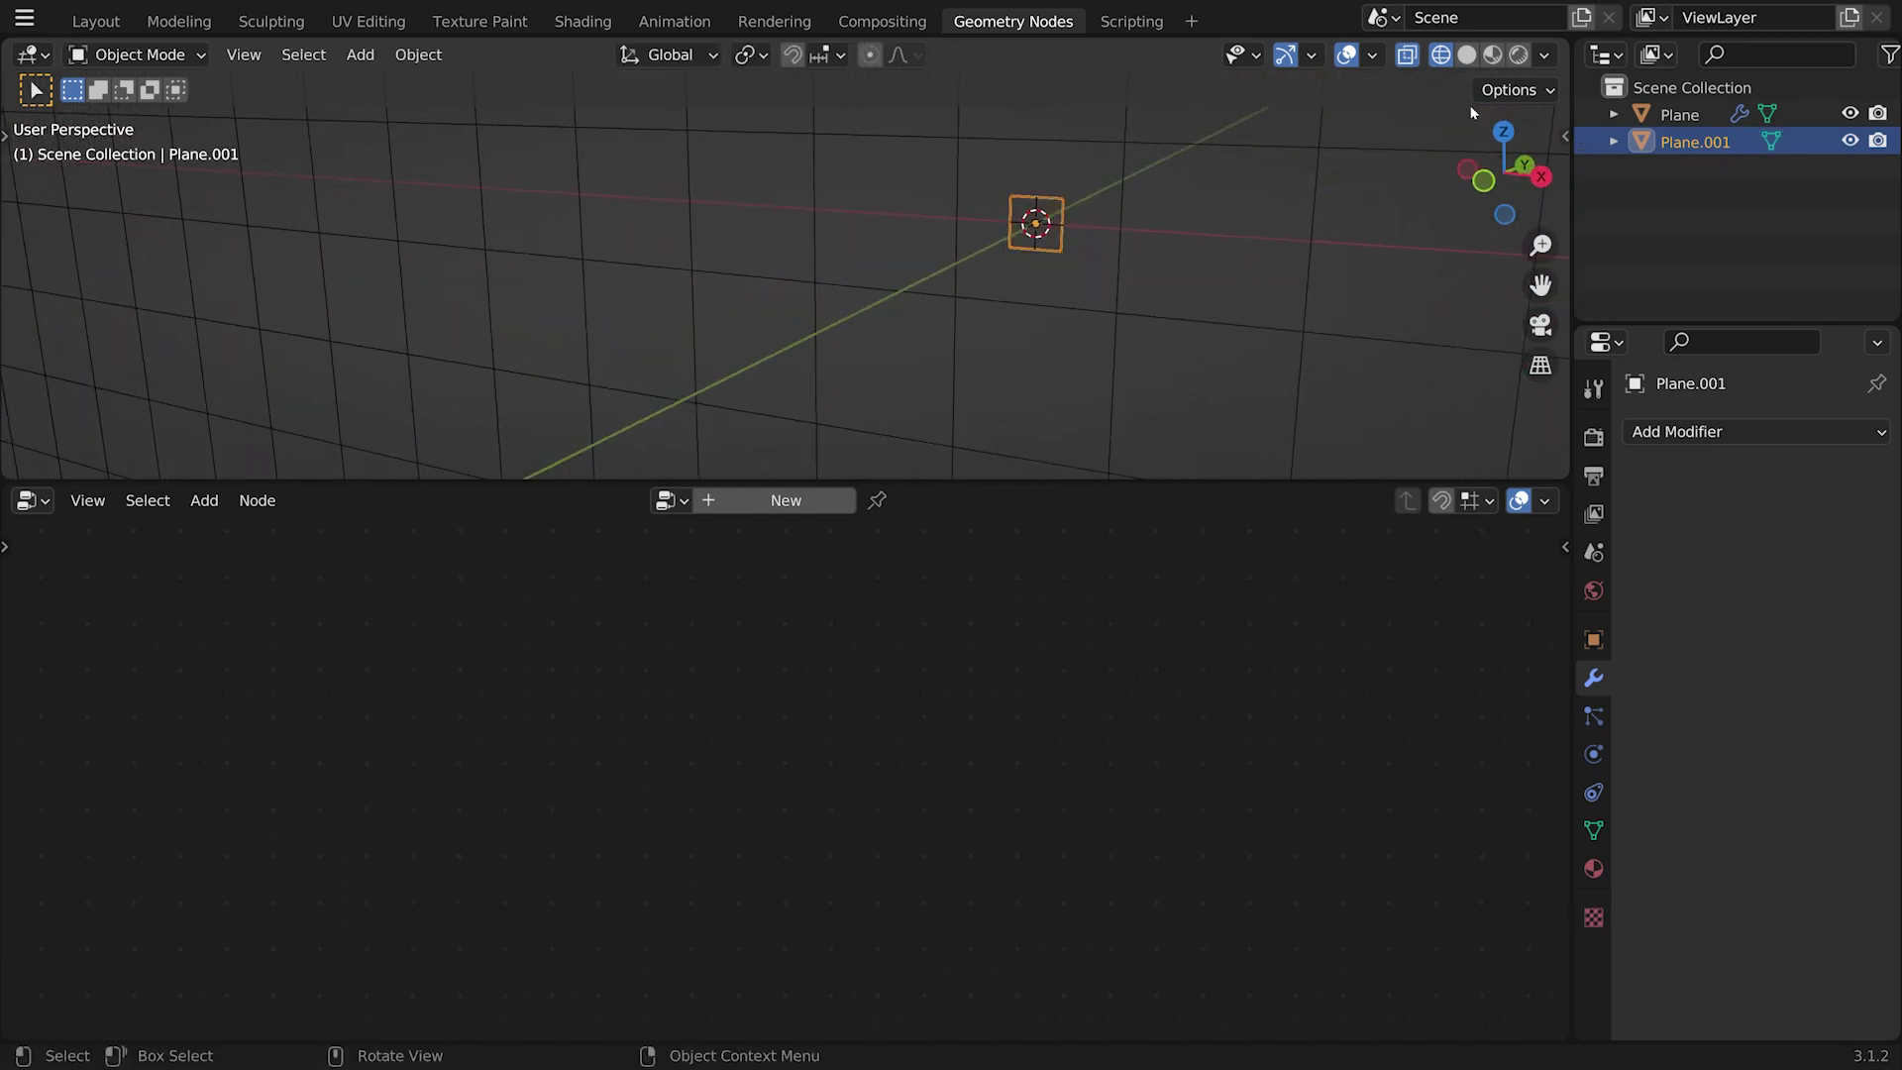
Step: Rename the small plane to Pixel and the grid object to Display
double_click(1696, 141)
text(Pixel)
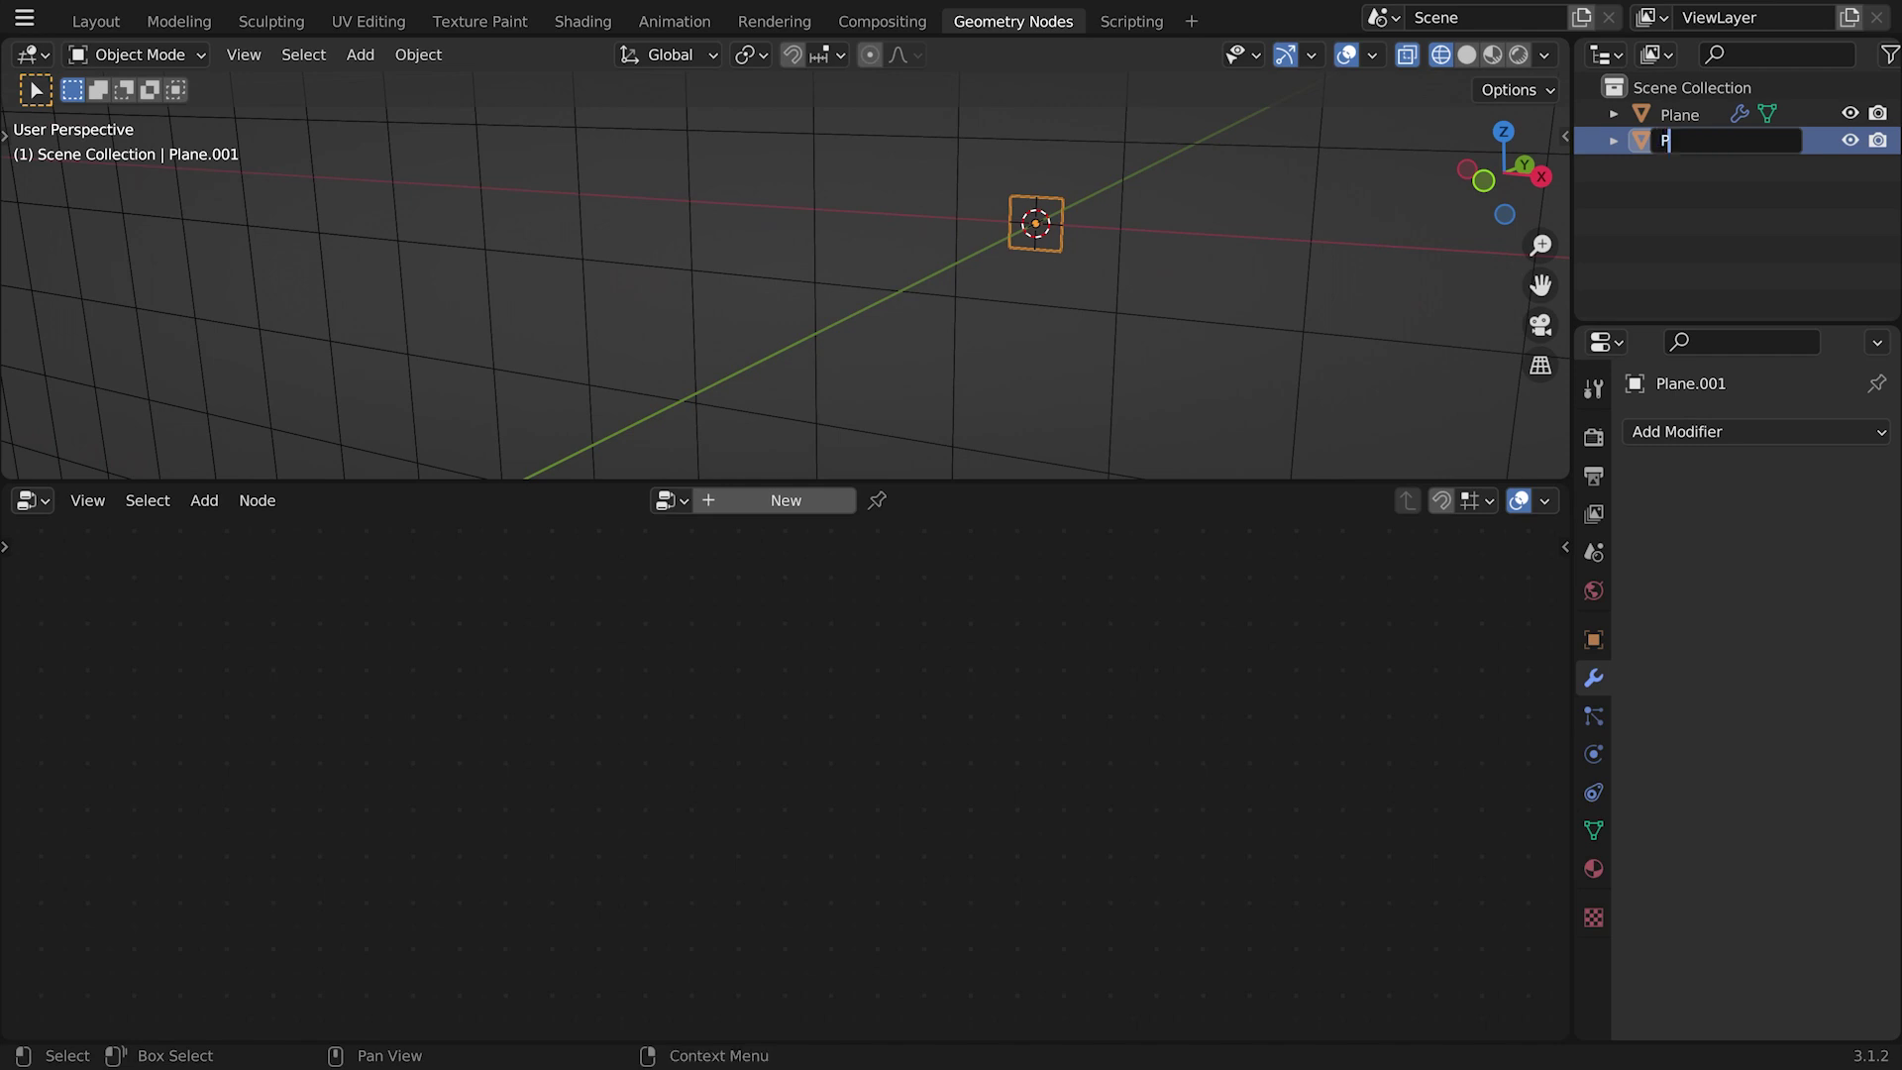
key(Return)
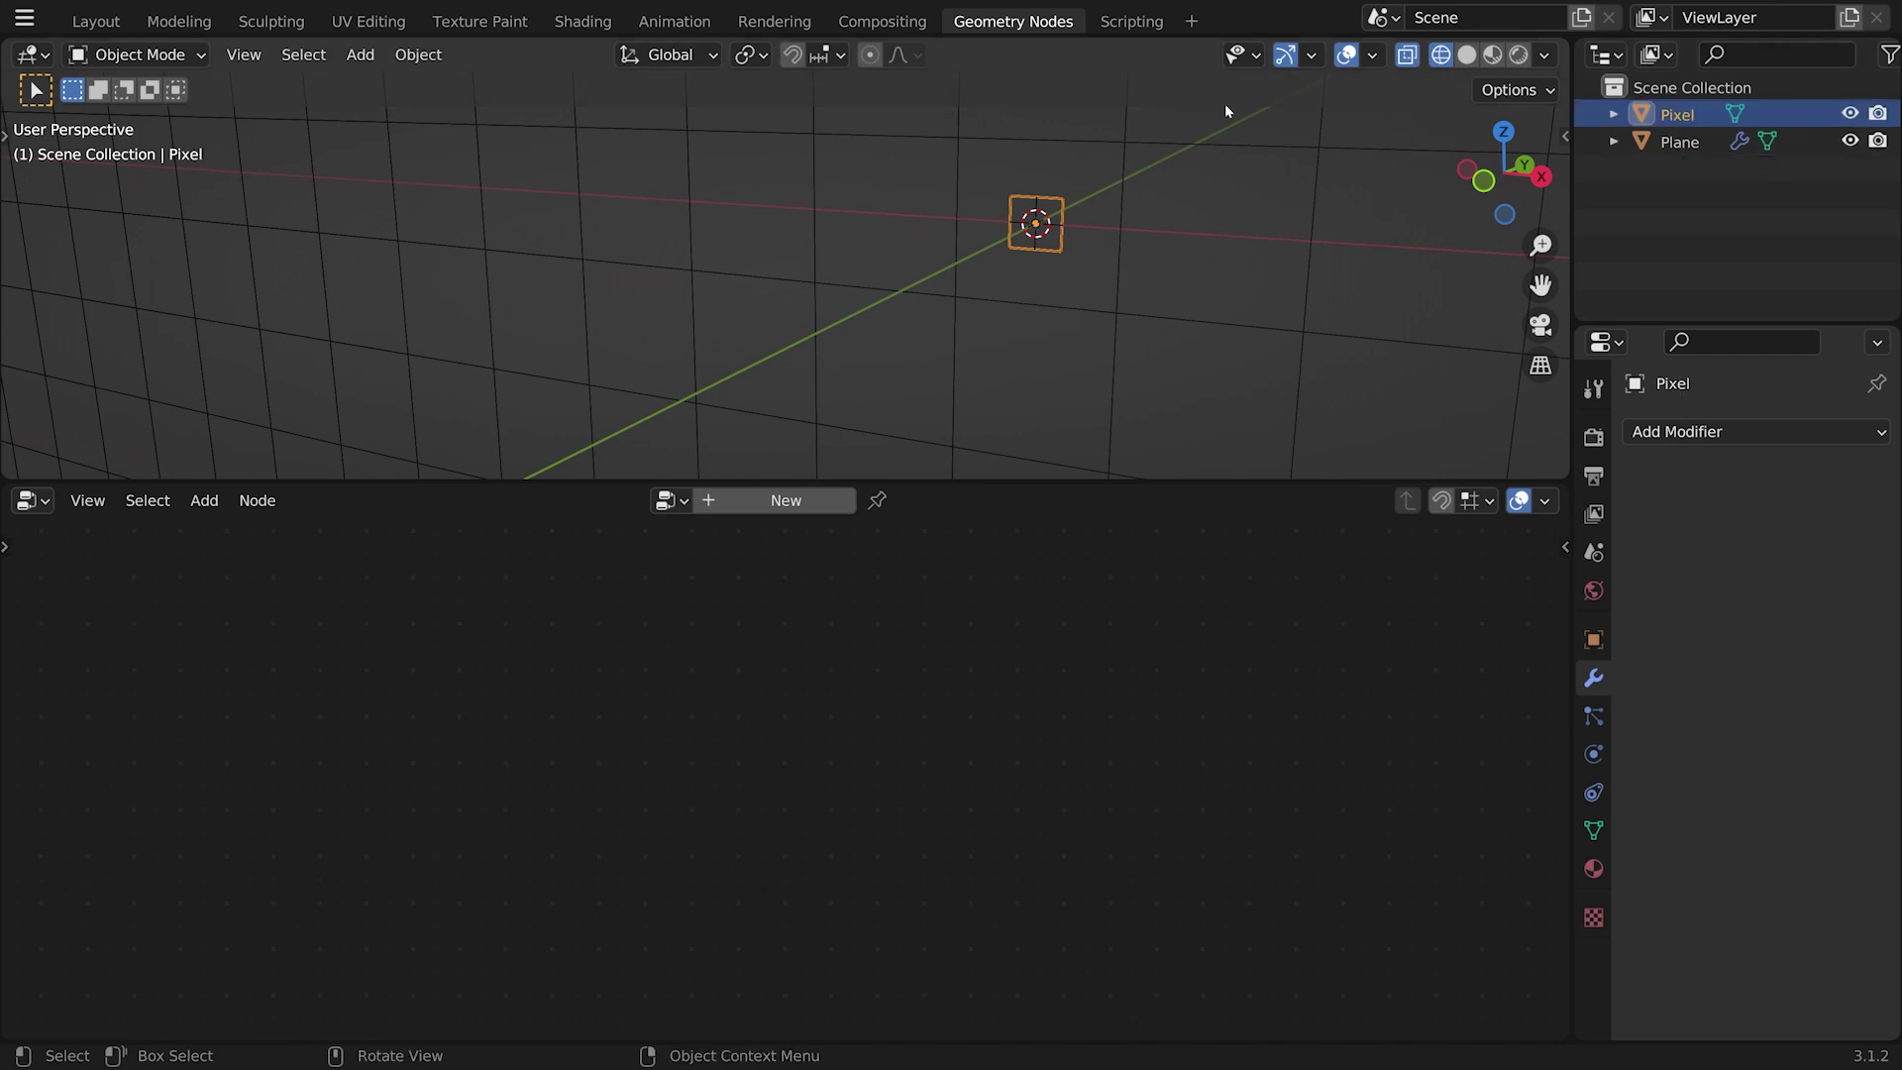
double_click(1679, 140)
text(Display)
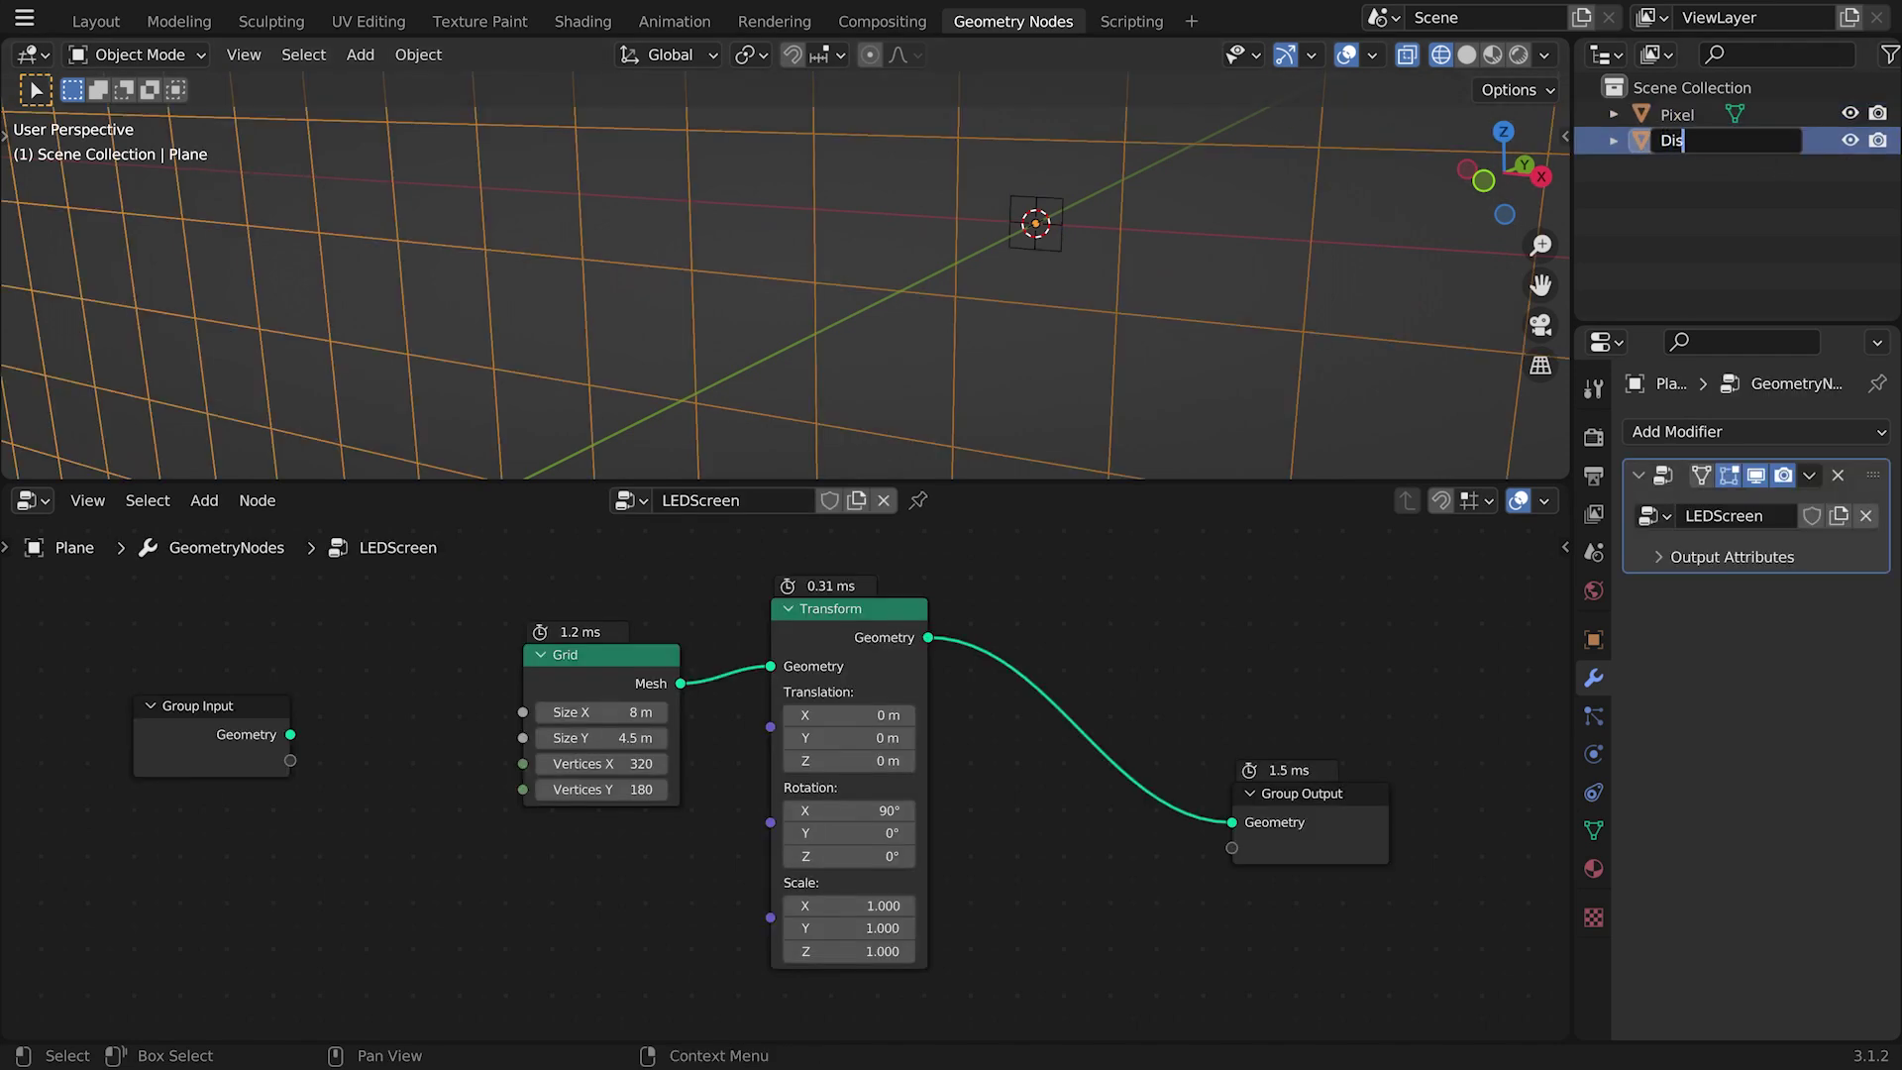
key(Return)
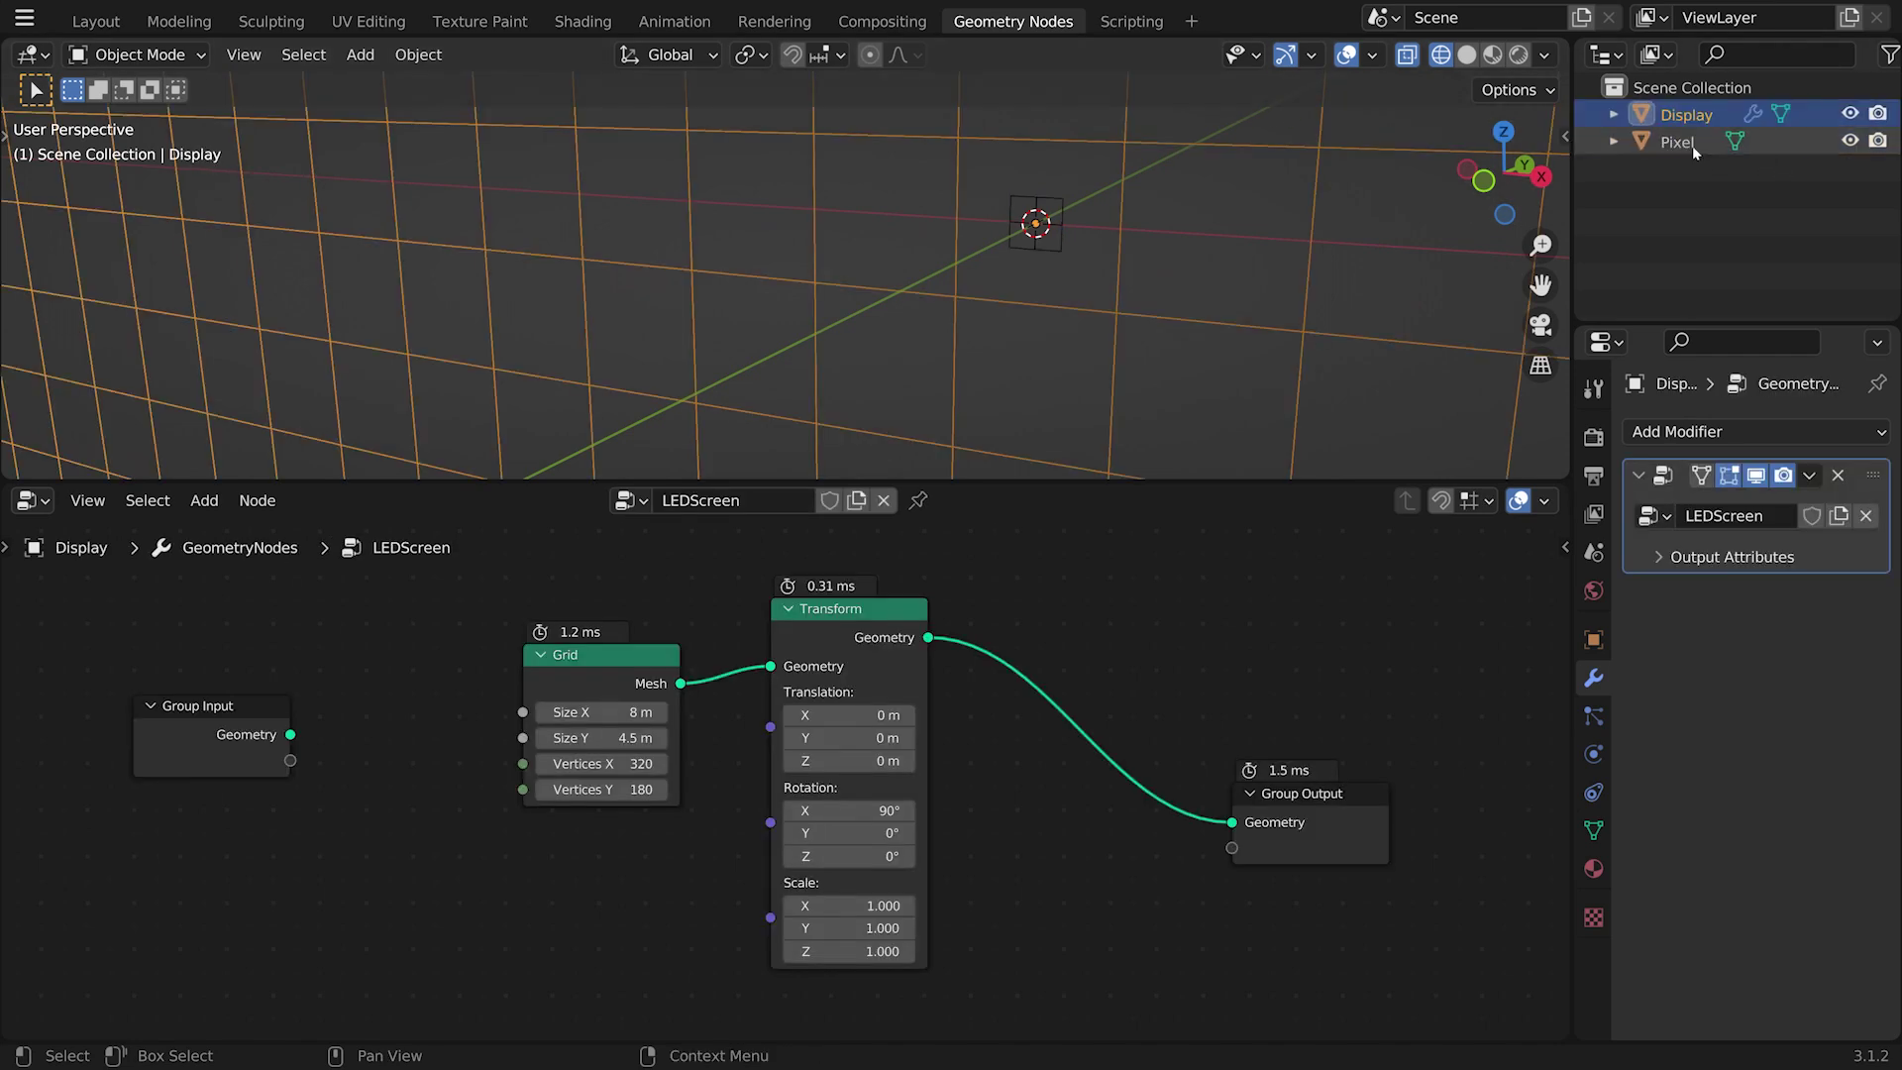
Step: Pin the LEDScreen node tree in the node editor and hide the Pixel object
click(918, 502)
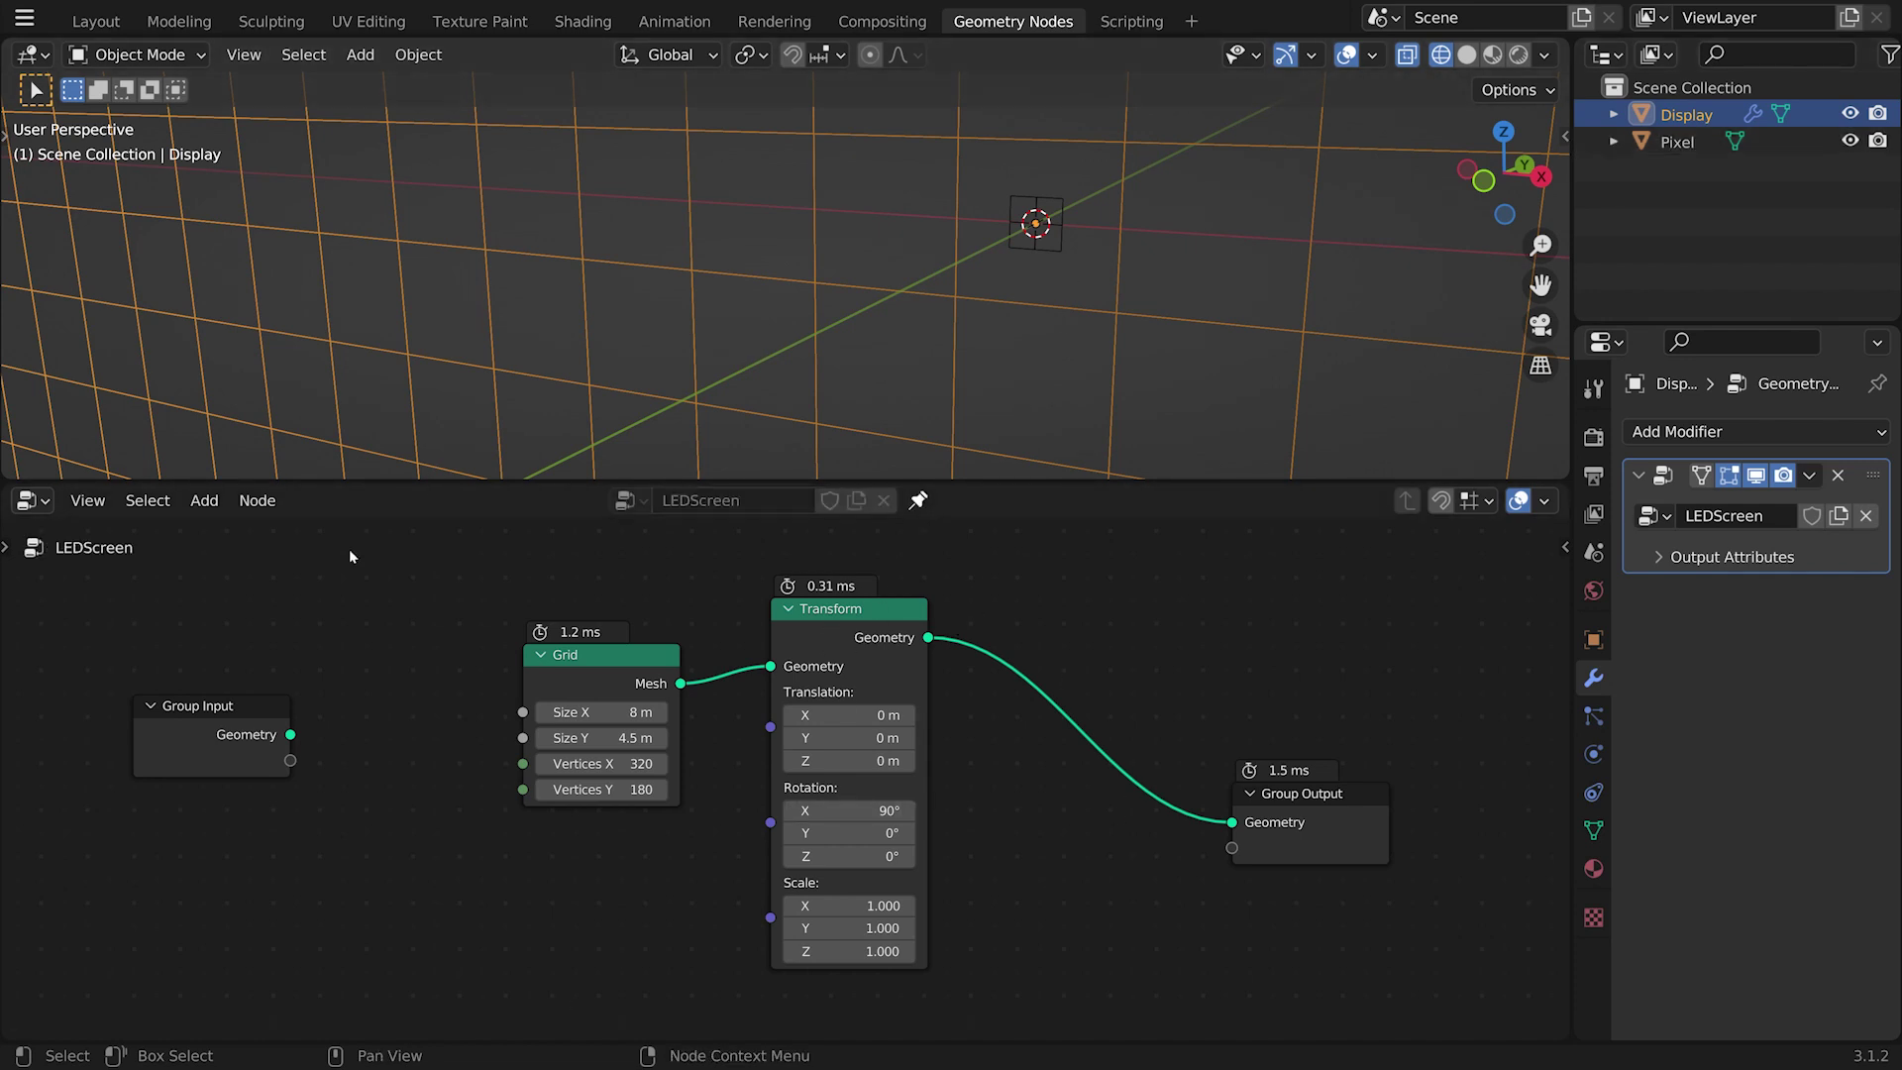
click(1052, 226)
click(1061, 220)
click(1115, 432)
middle_drag(1115, 432, 1169, 377)
click(1849, 140)
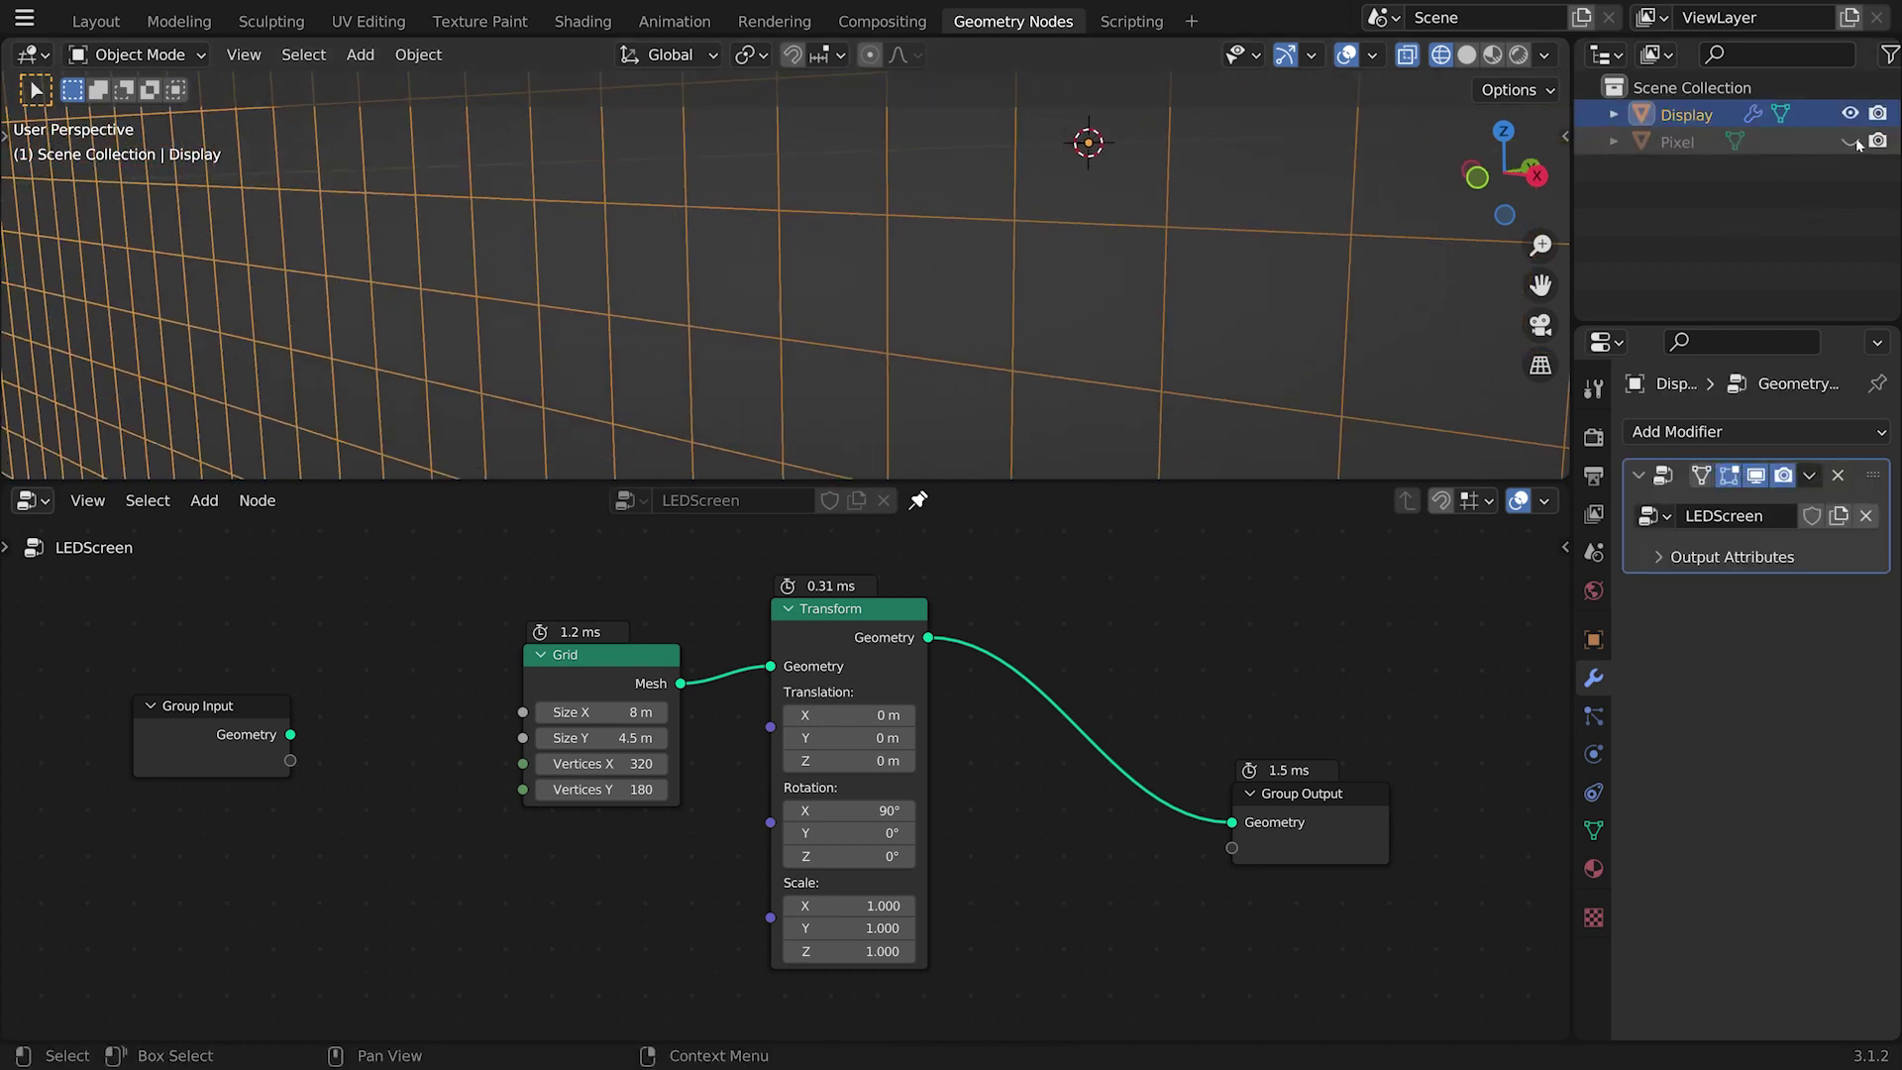
Step: Bring the Pixel object into the node tree as an Object Info node and place it below the Grid node
drag(1706, 144, 584, 858)
middle_drag(584, 859, 757, 715)
drag(645, 852, 553, 776)
scroll(810, 776, down, 3)
middle_drag(810, 775, 657, 836)
scroll(657, 836, up, 2)
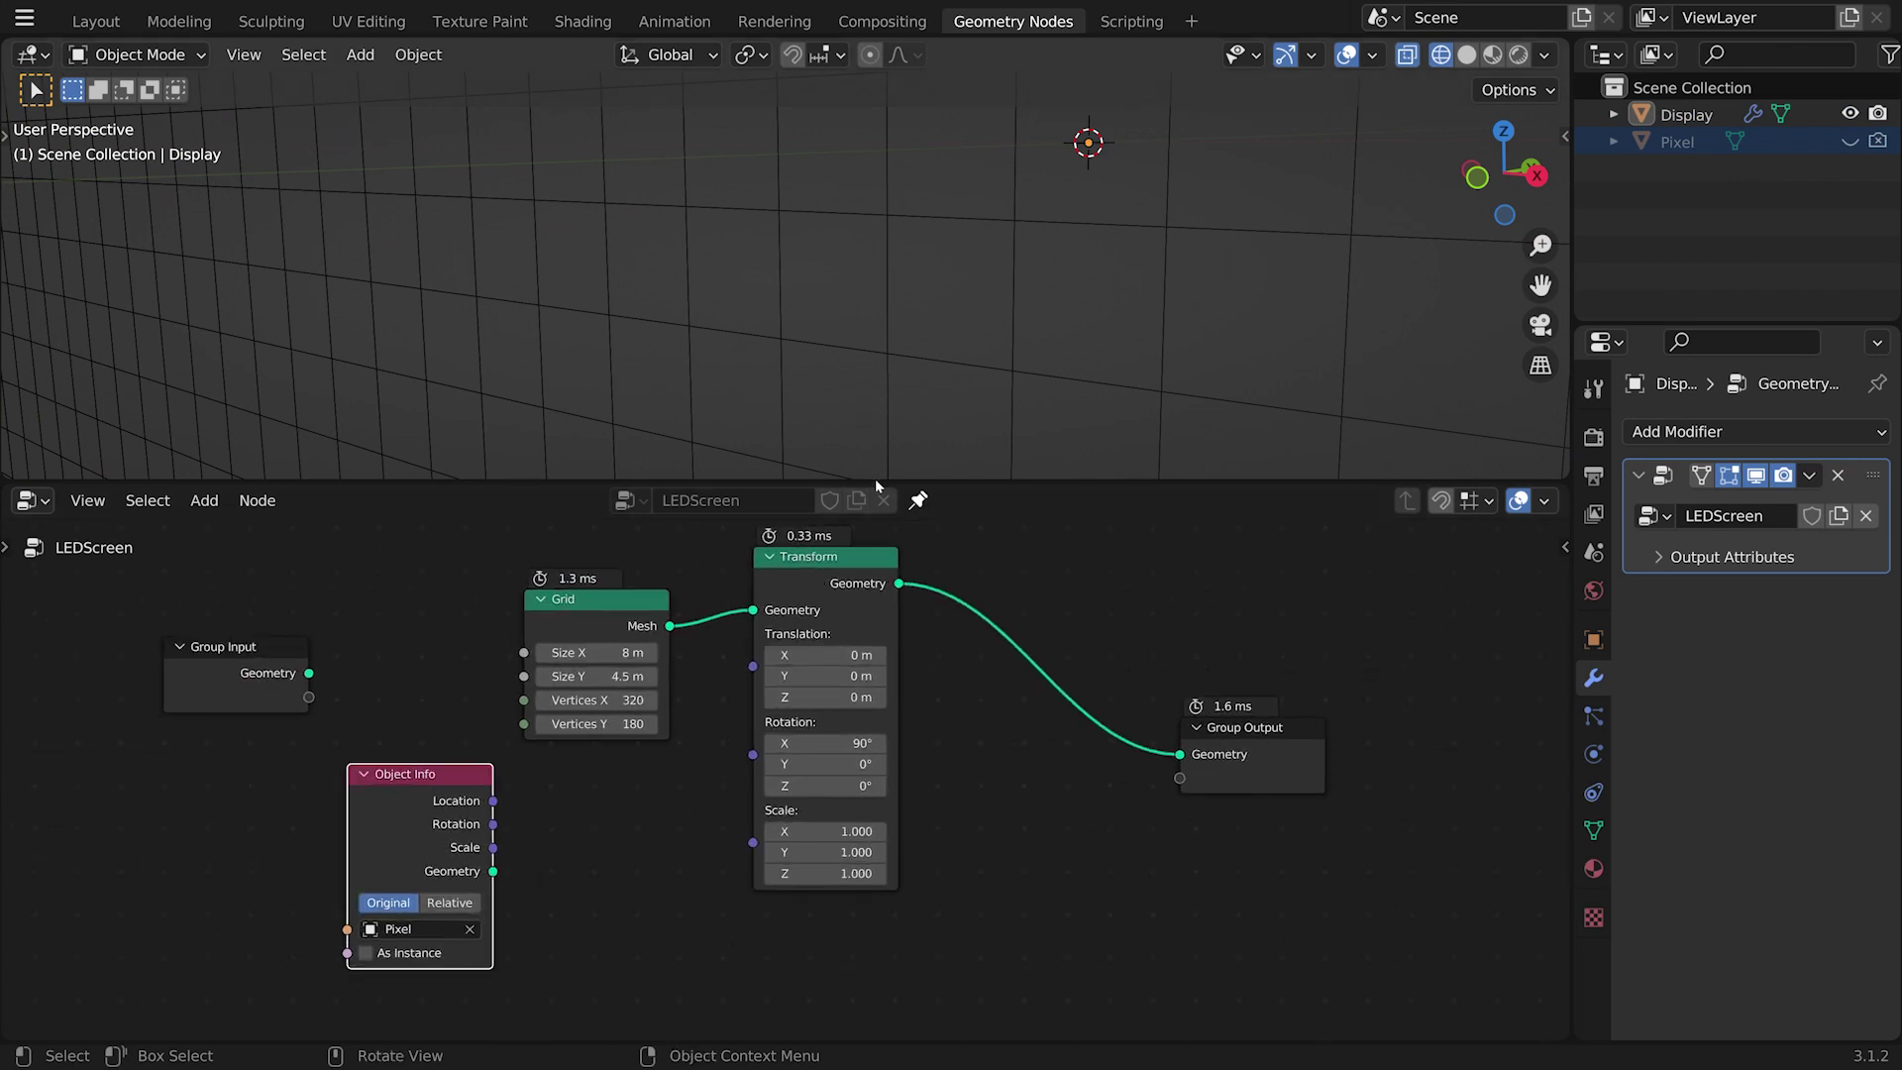
scroll(1067, 364, down, 2)
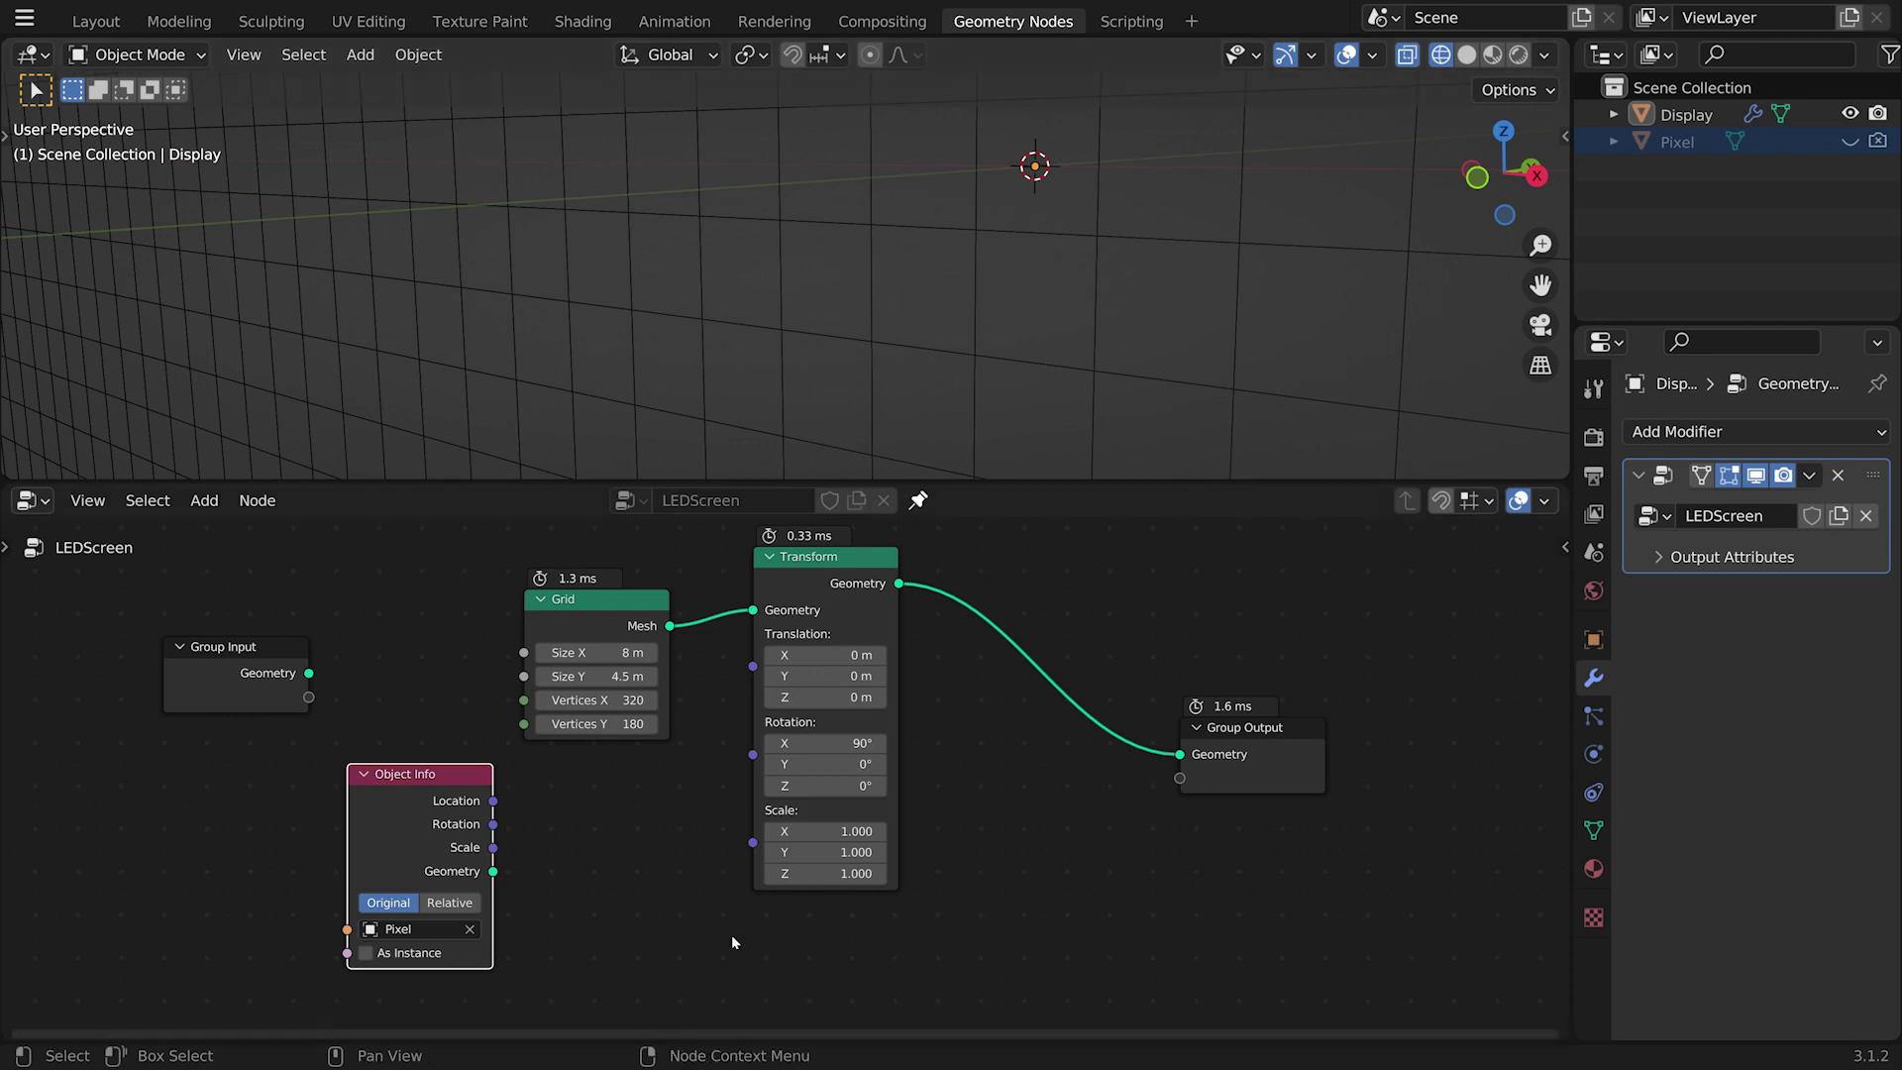
middle_drag(731, 935, 981, 820)
scroll(787, 778, down, 3)
drag(714, 720, 713, 849)
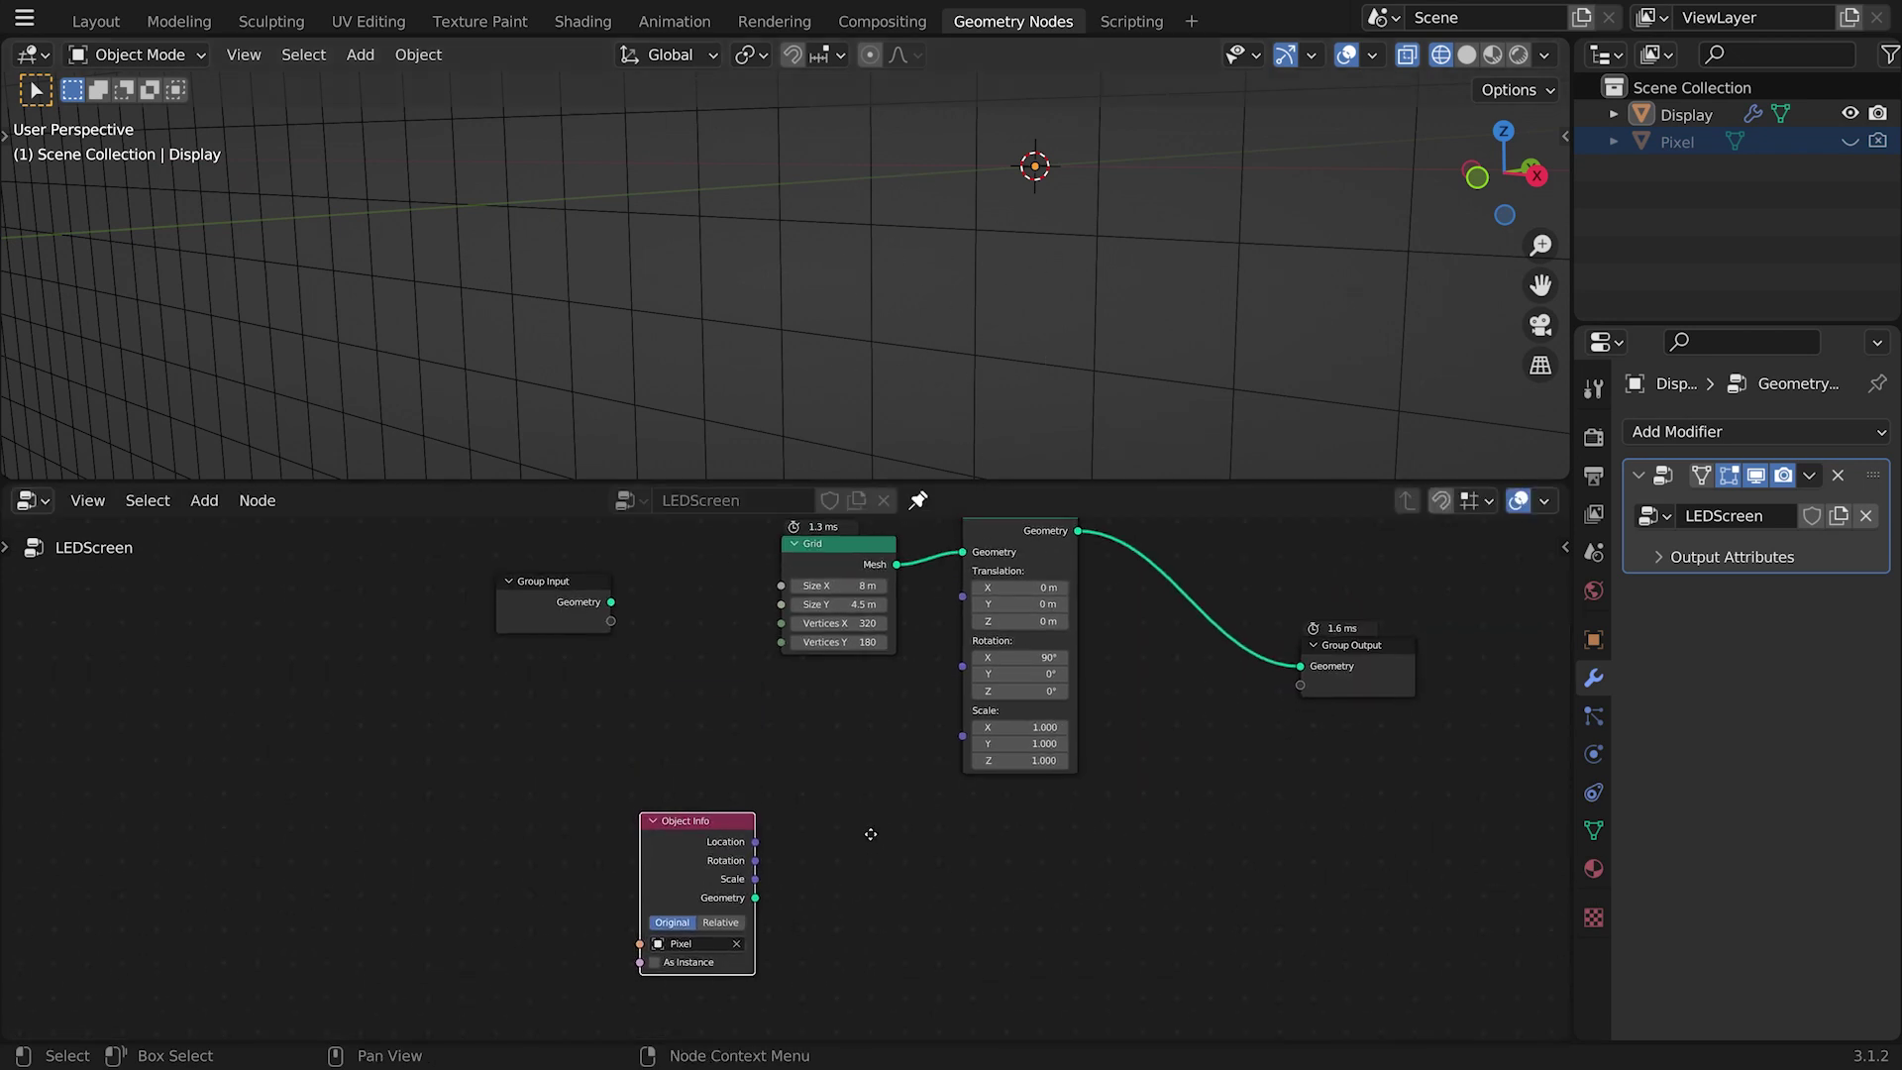
Step: Add a Mesh Circle node directly above Object Info and set its Vertices to 3
scroll(869, 768, up, 2)
key(shift+a)
mouse_move(786, 741)
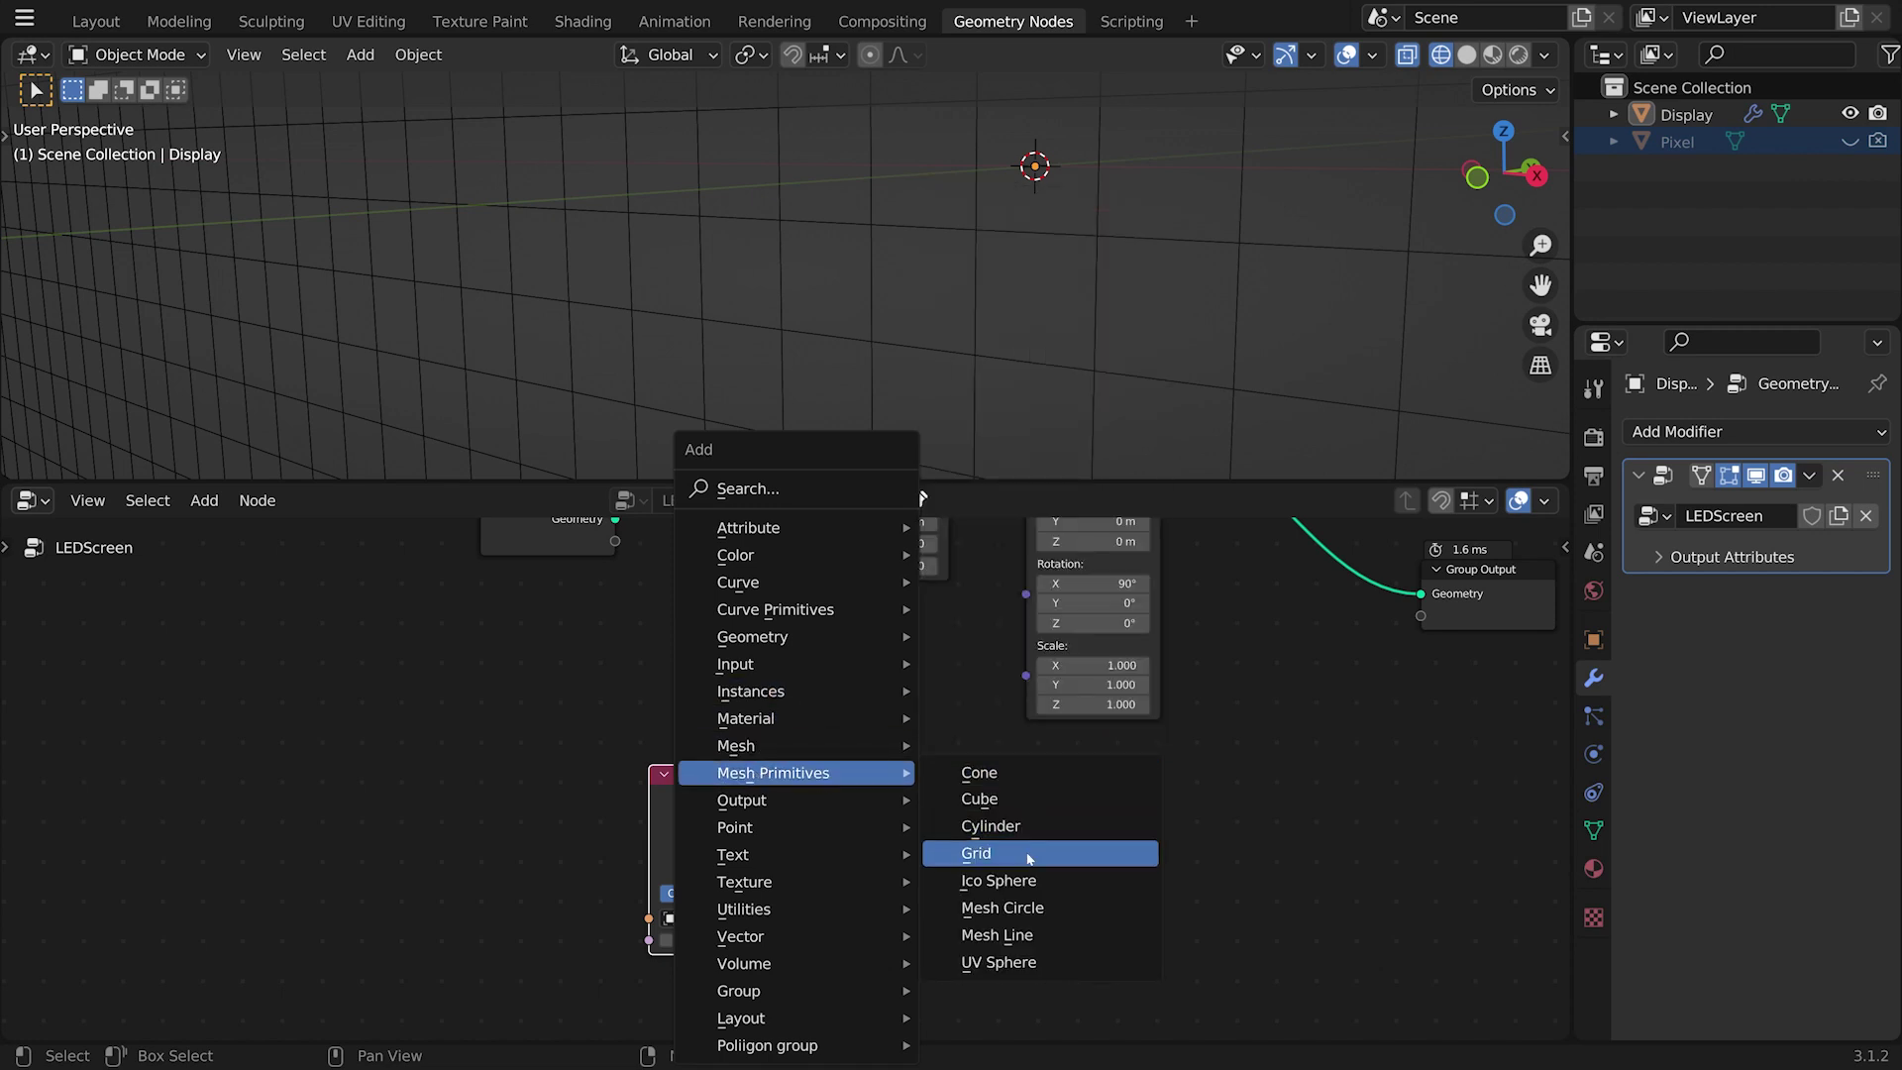
click(1020, 907)
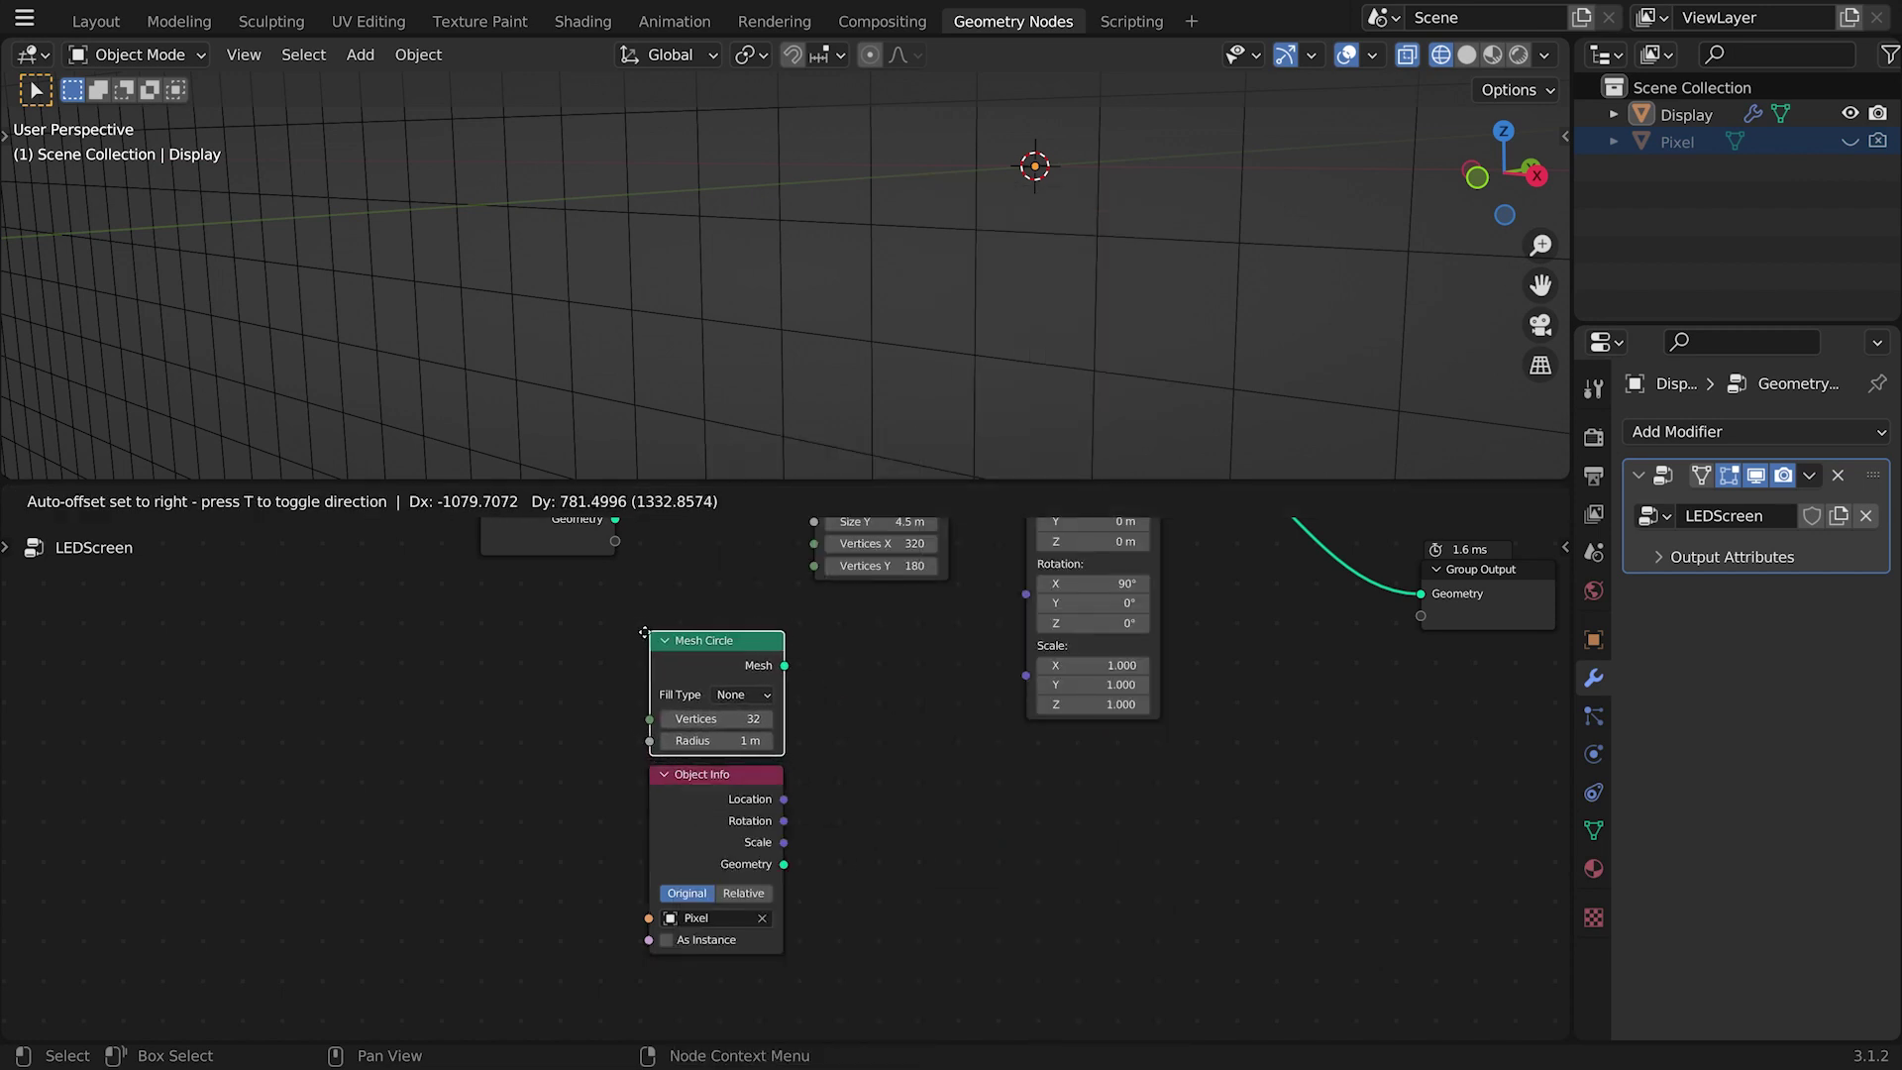
click(642, 628)
drag(686, 649, 695, 654)
scroll(880, 778, up, 1)
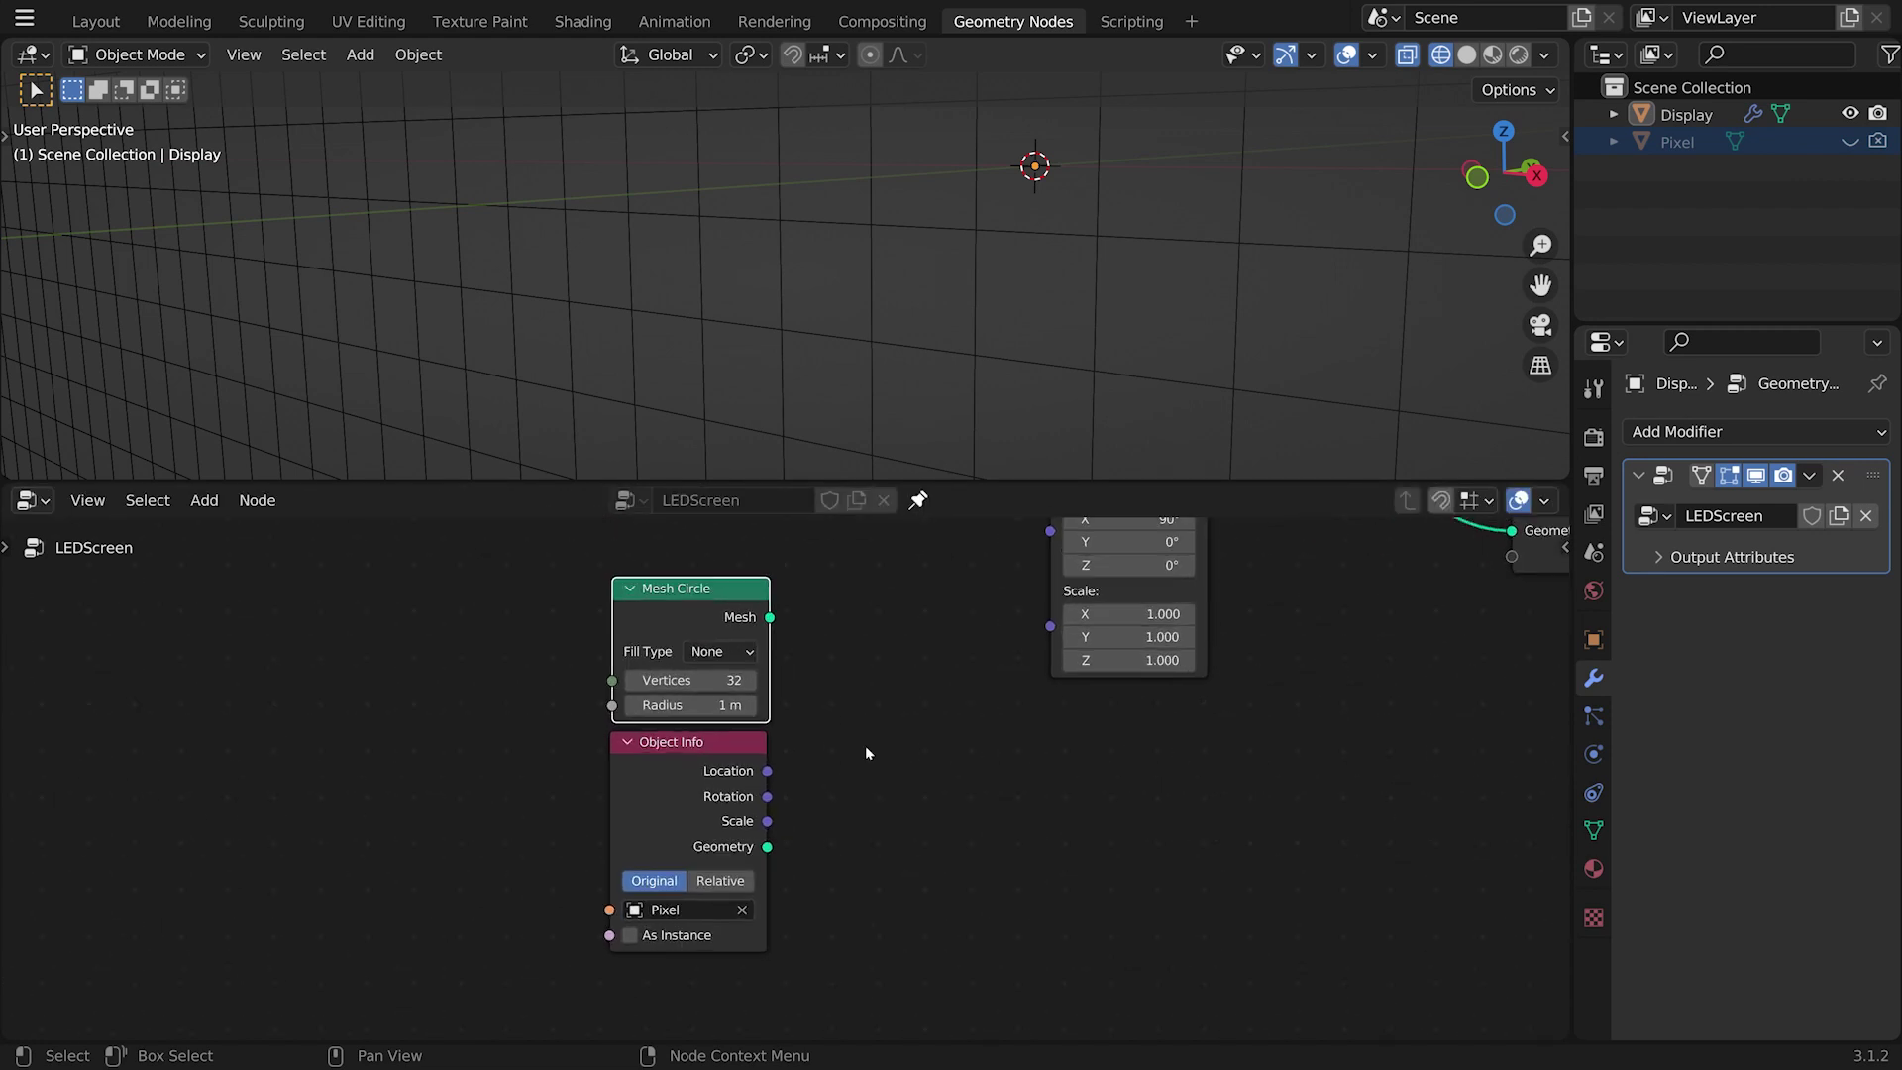
click(693, 680)
text(3)
key(Return)
Step: Move Group Output closer and link the Mesh Circle's Mesh output to it to preview the triangle
scroll(804, 670, down, 1)
scroll(805, 670, down, 2)
drag(1243, 646, 954, 759)
scroll(871, 726, up, 5)
drag(770, 641, 967, 735)
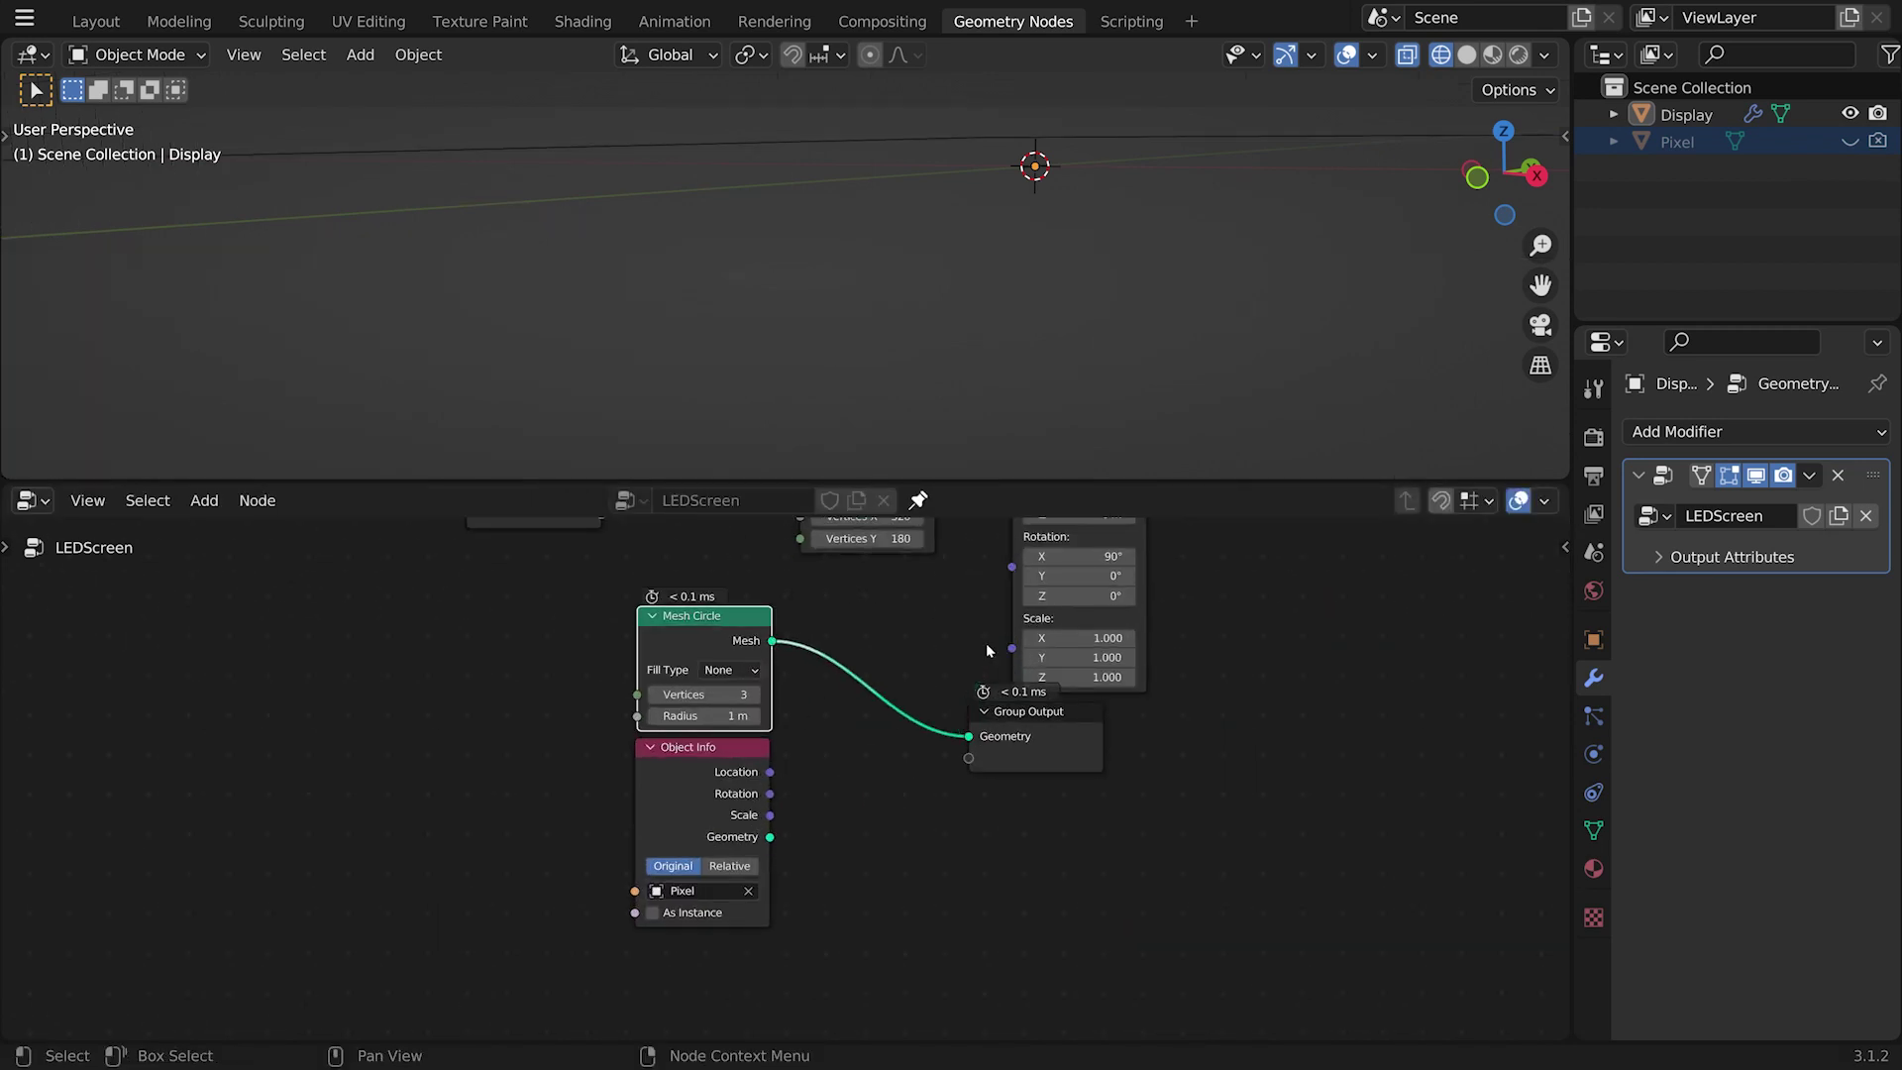
middle_drag(1064, 275, 972, 418)
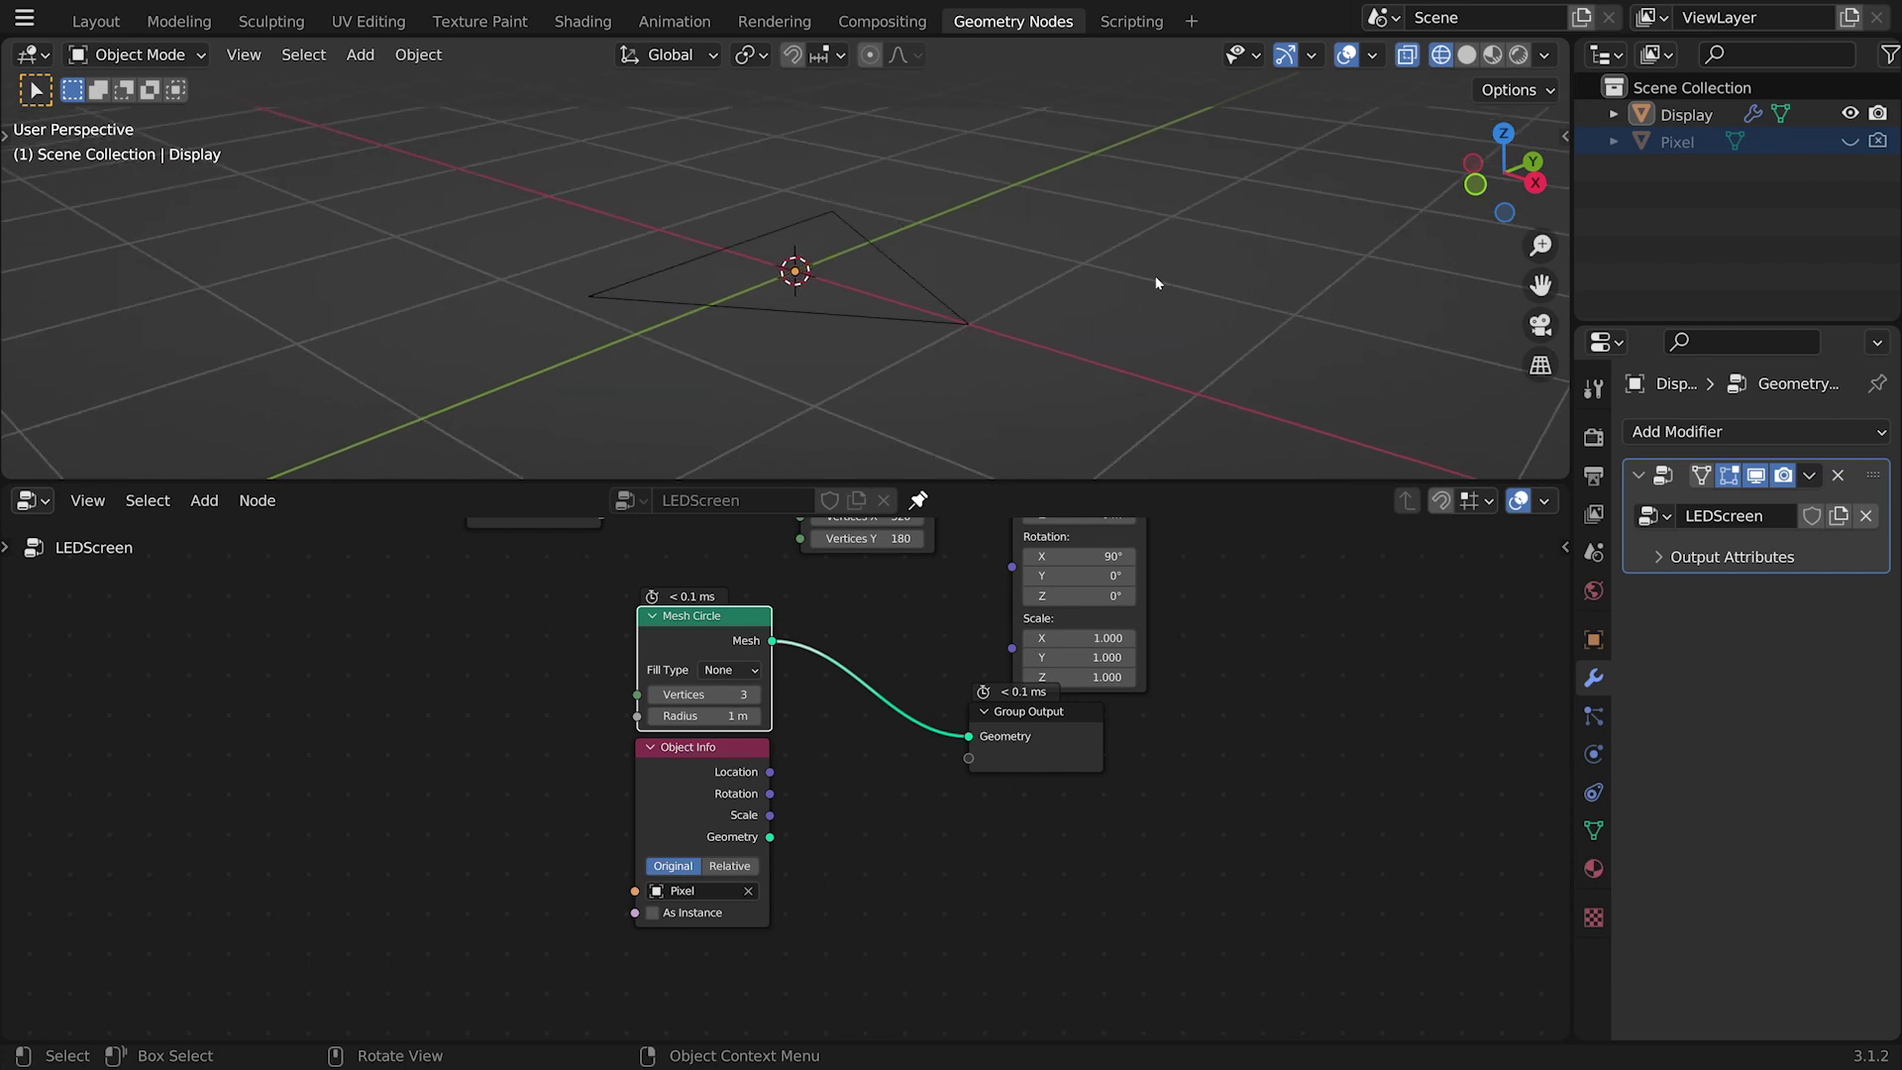
drag(1031, 738, 1041, 794)
scroll(984, 756, up, 4)
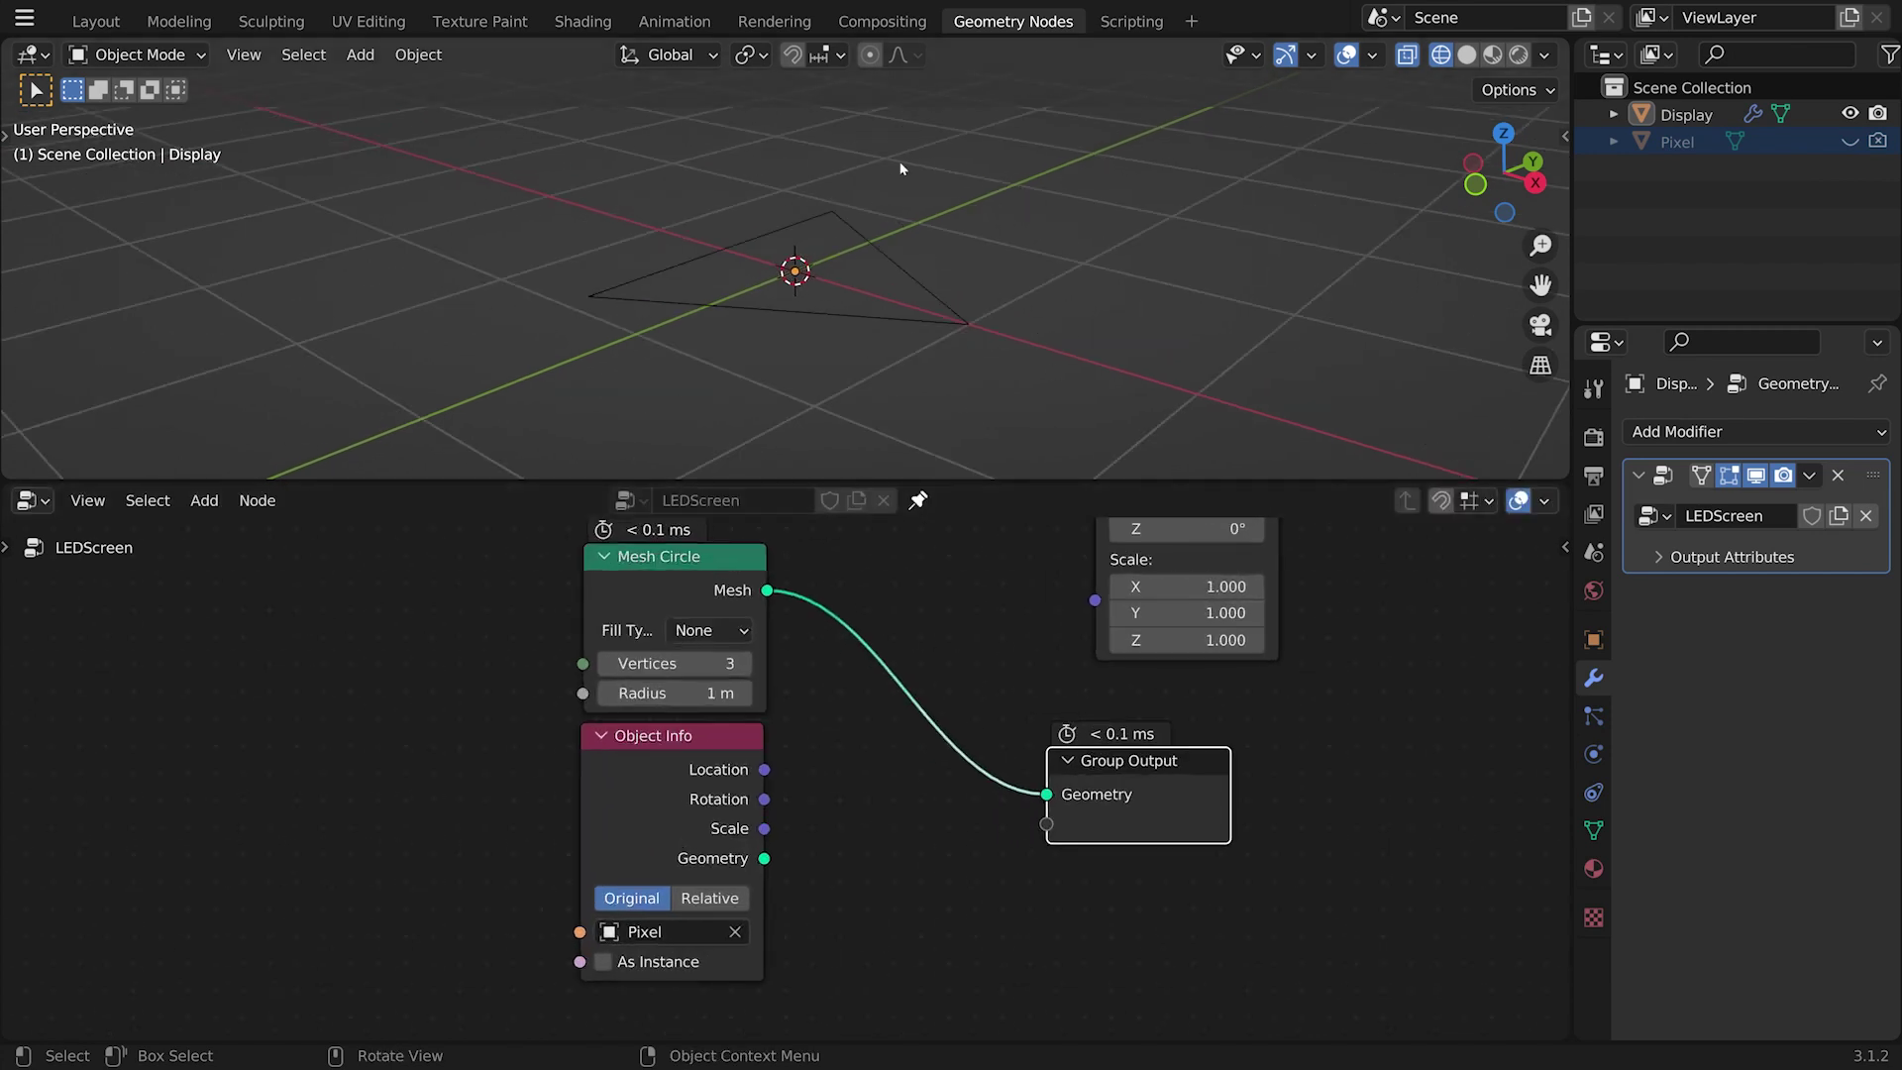
Step: Insert a Join Geometry node between Mesh Circle and Group Output, and link the grid's Transform output into it
scroll(957, 639, up, 2)
middle_drag(977, 694, 832, 820)
scroll(911, 735, down, 4)
key(shift+a)
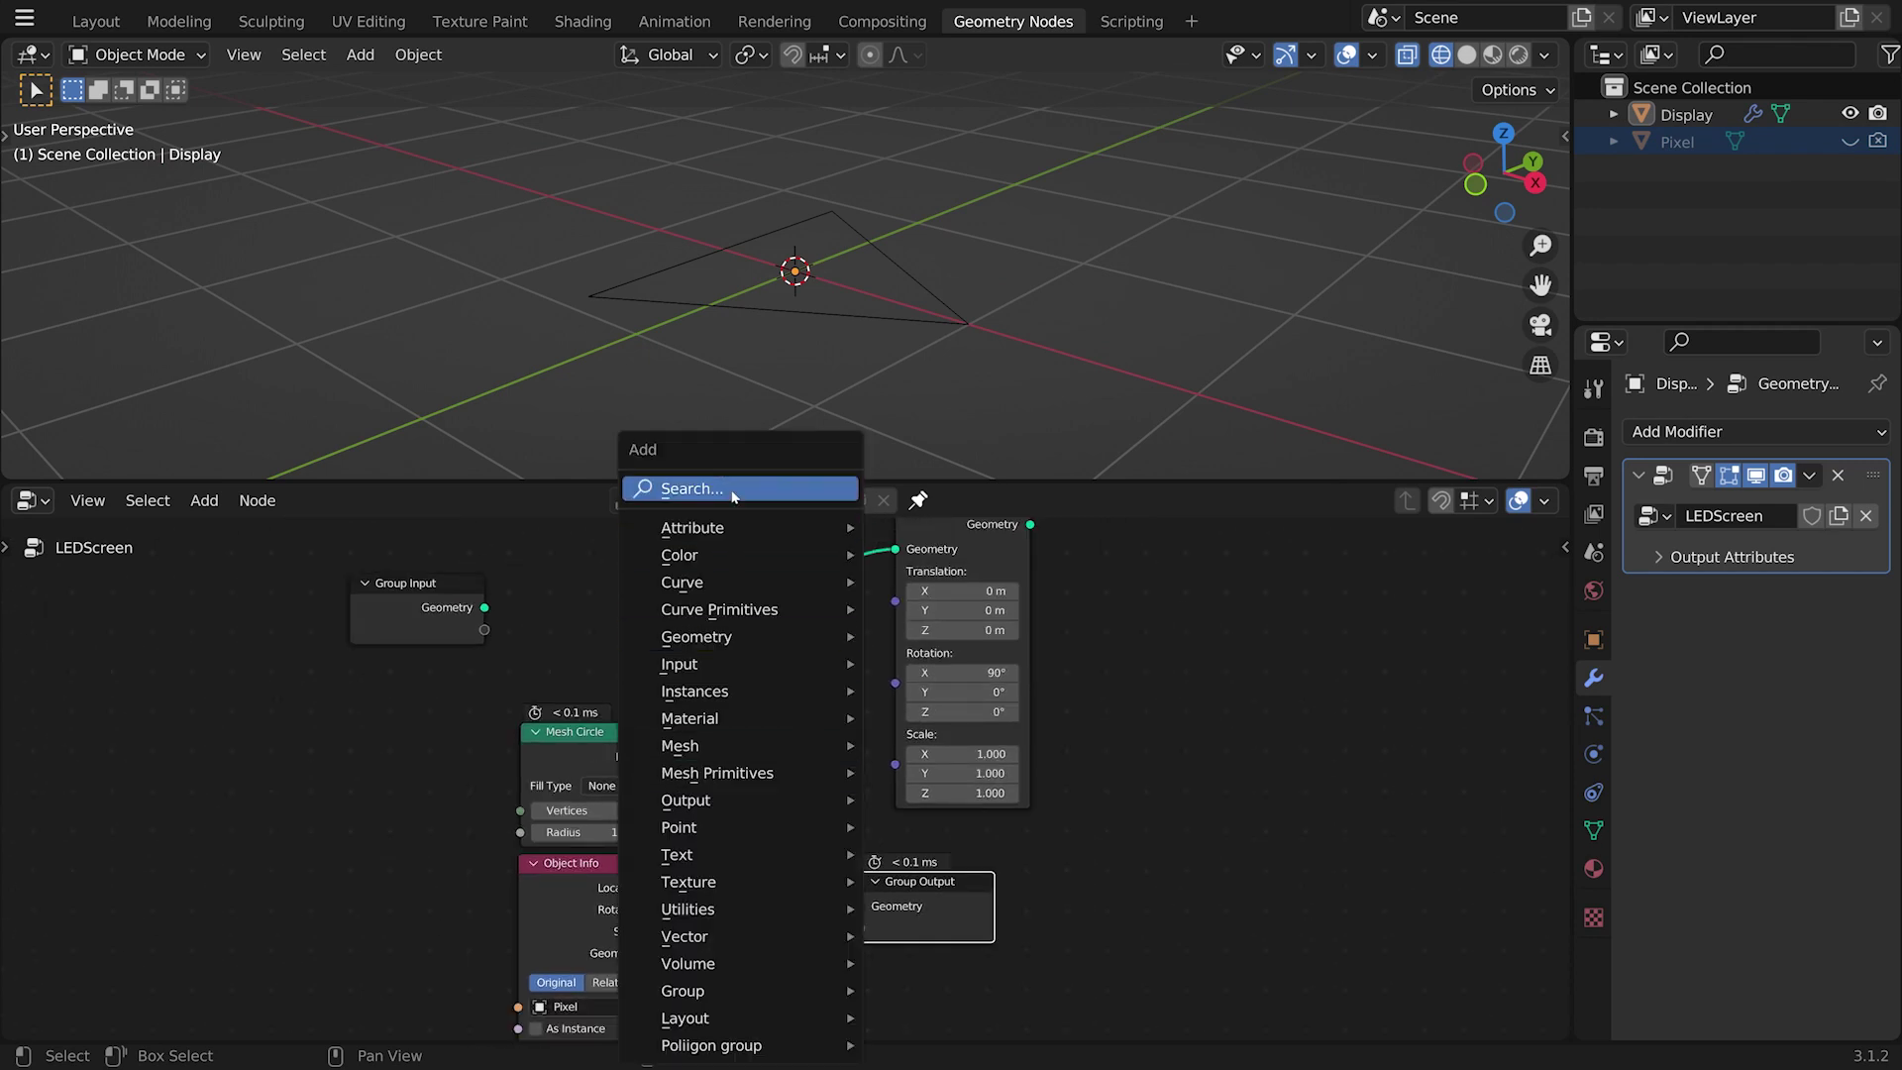
click(730, 488)
text(jon)
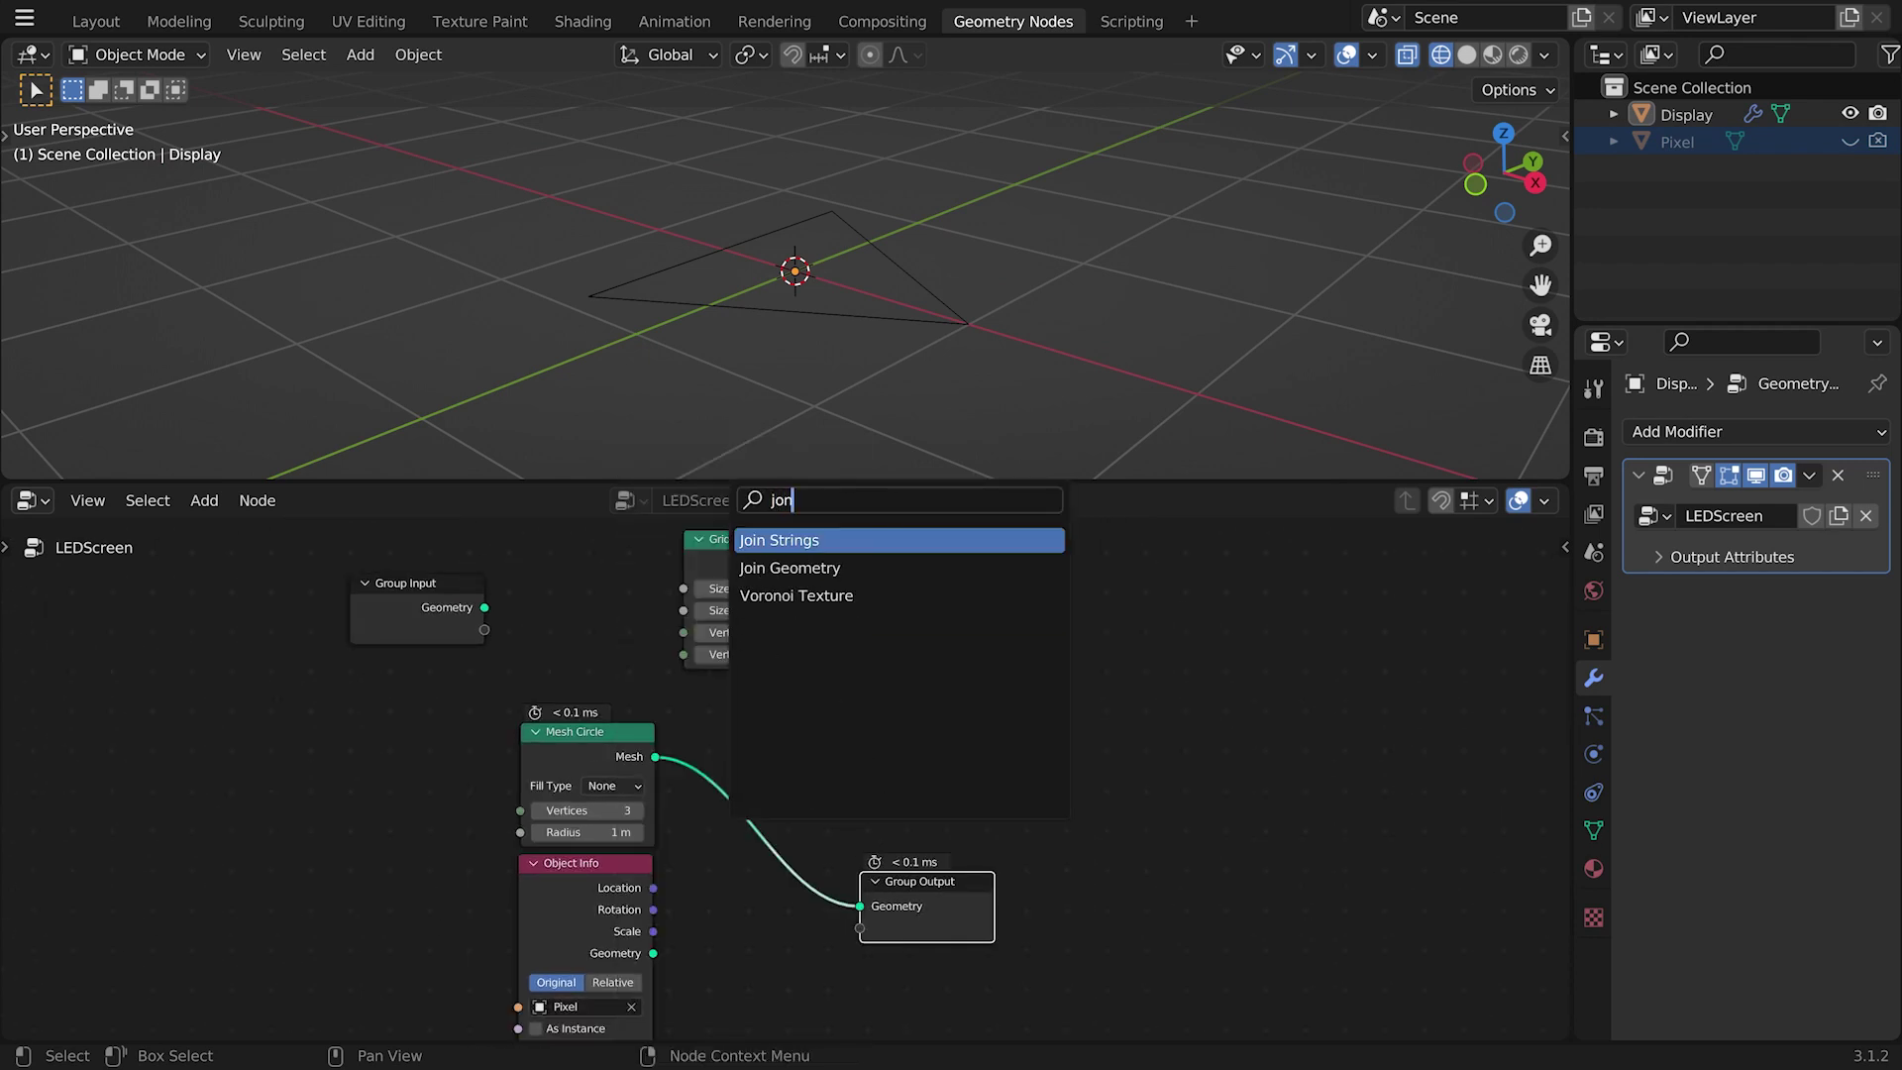
key(Down)
key(Return)
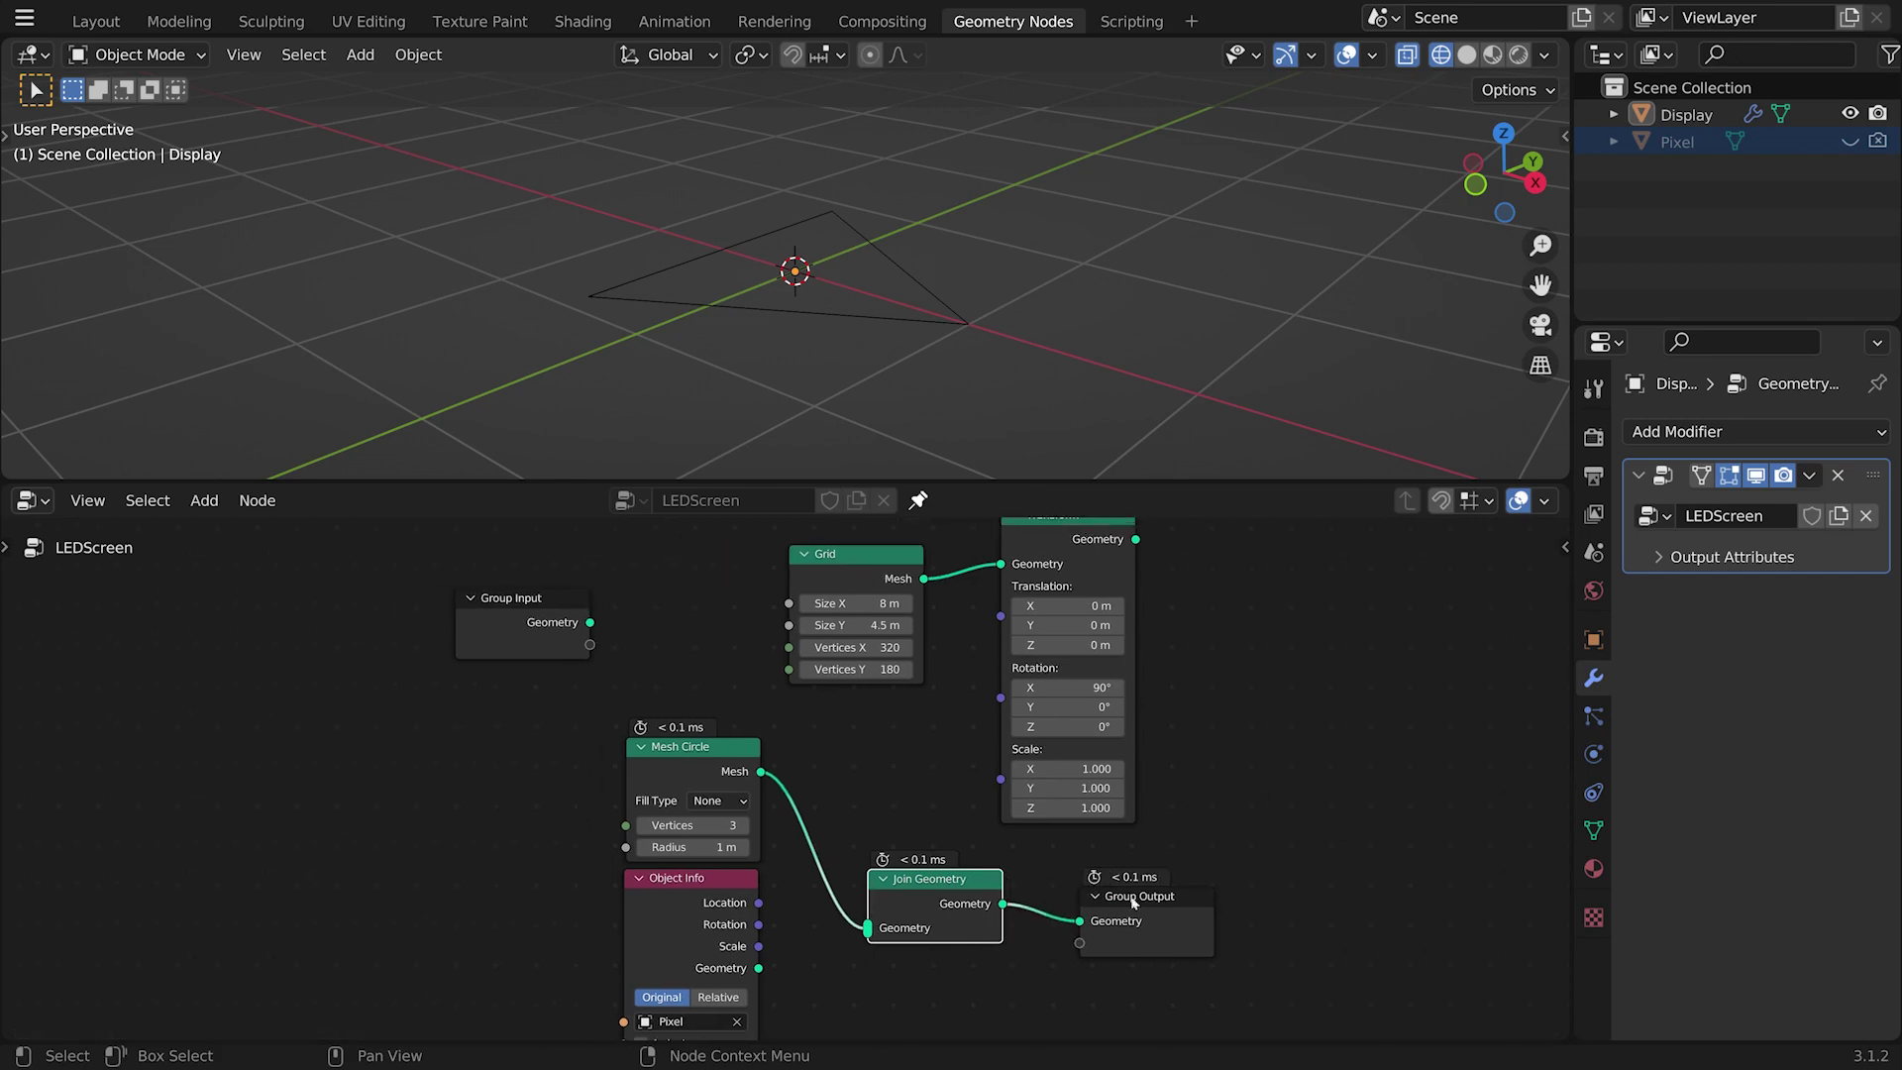
click(1010, 908)
drag(1135, 539, 922, 928)
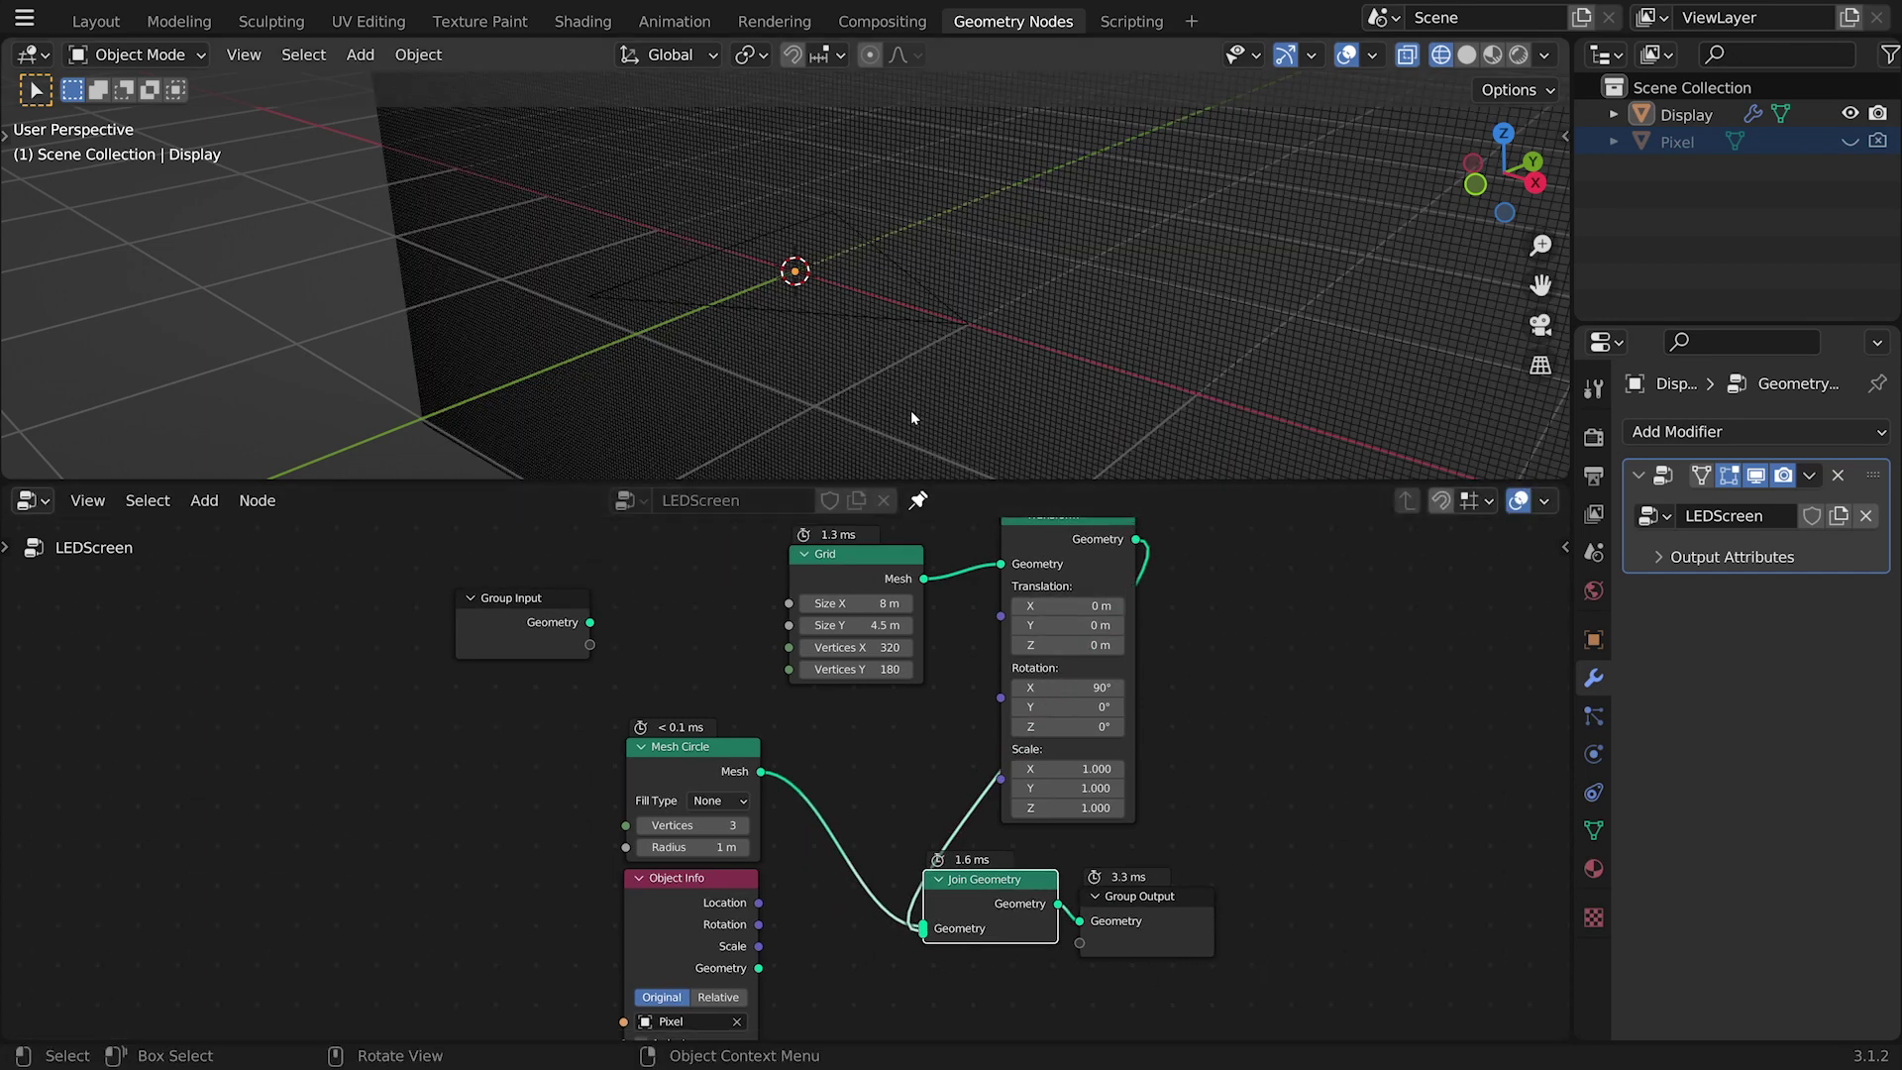
scroll(911, 410, up, 3)
click(1046, 533)
scroll(1077, 562, down, 2)
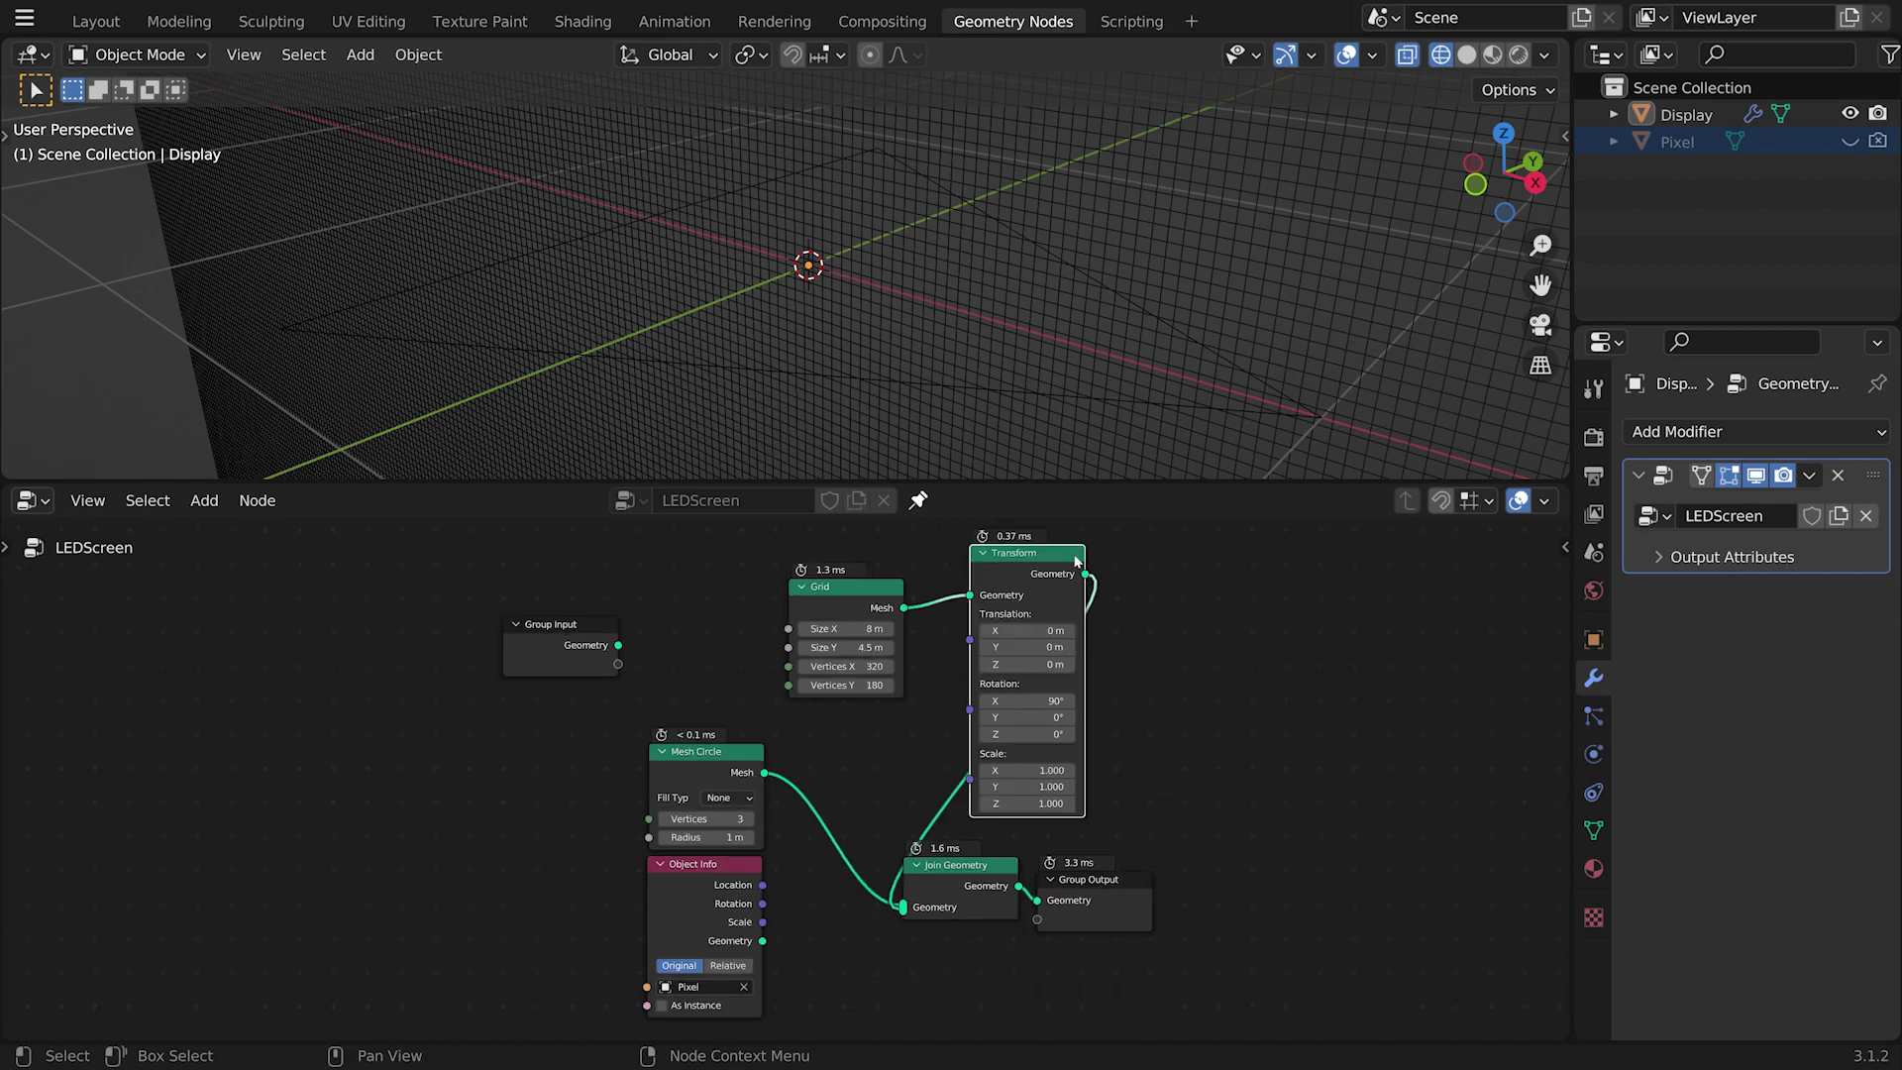
key(shift+d)
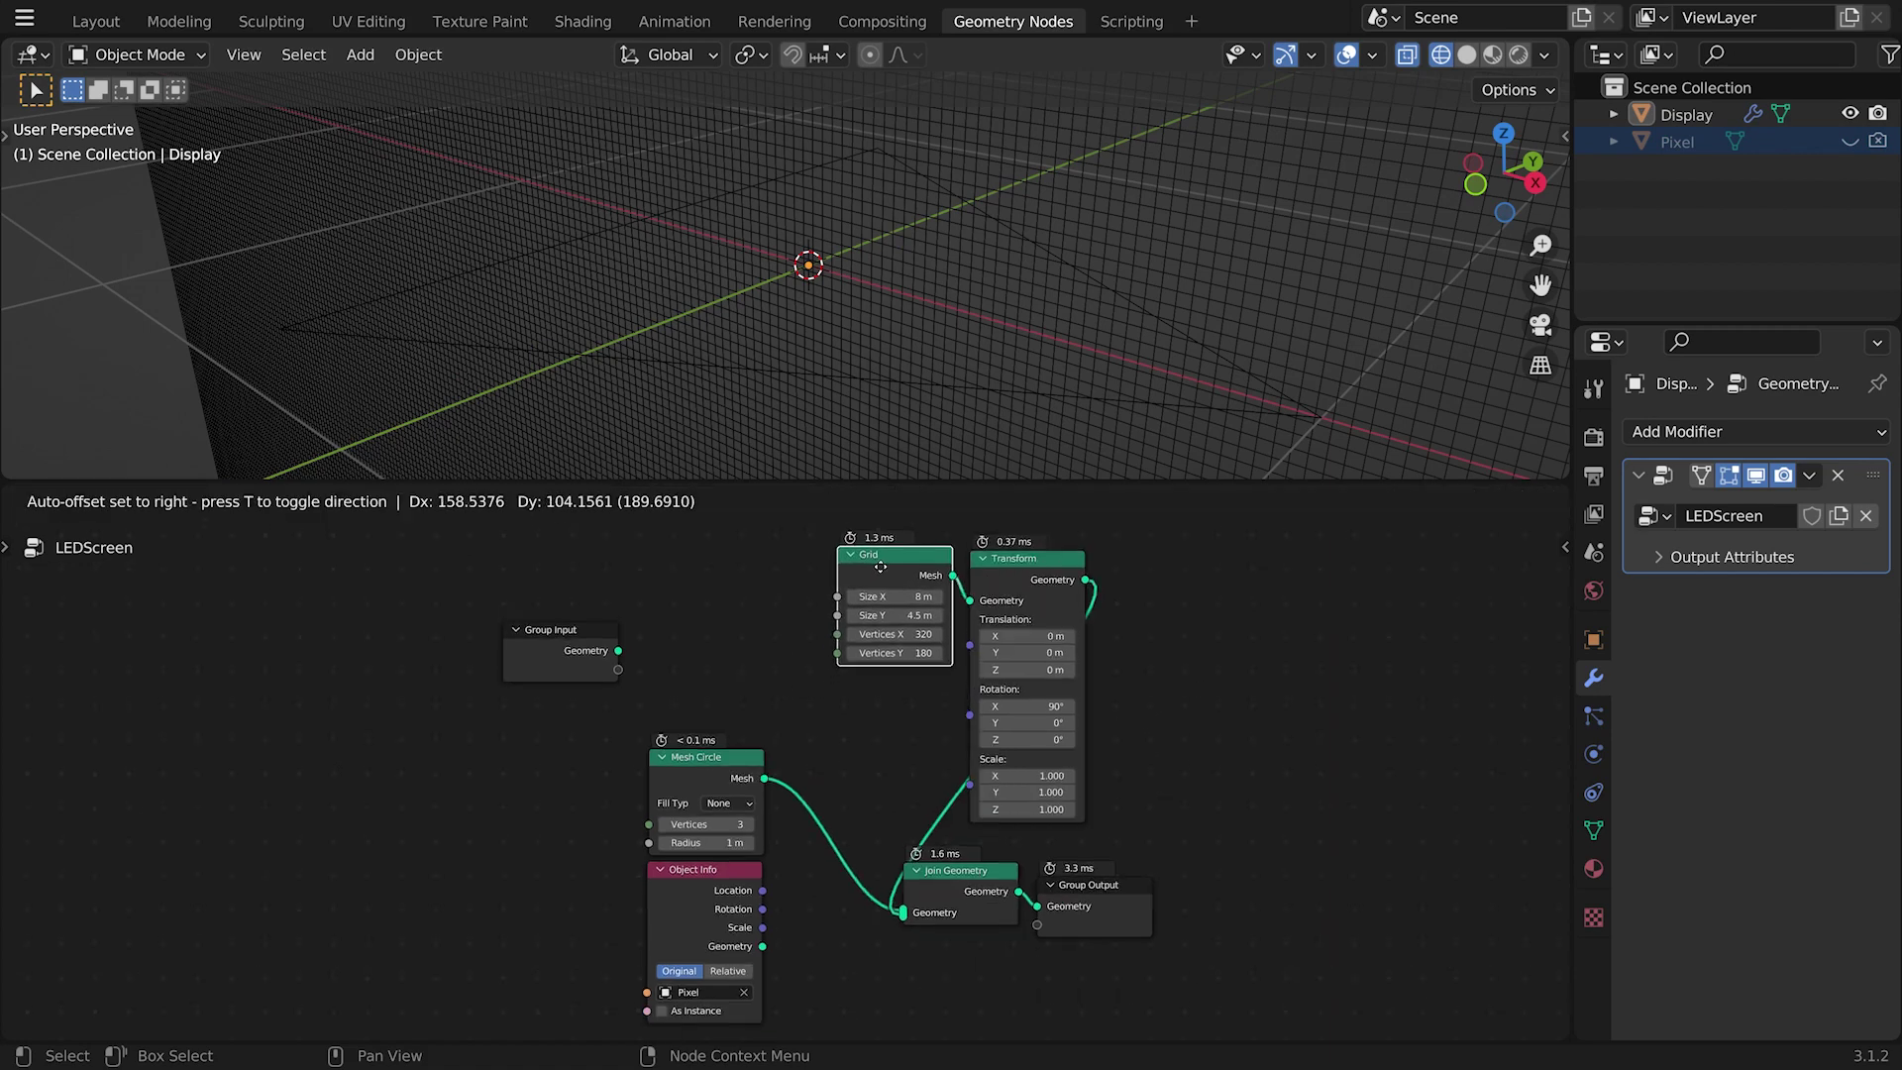
click(834, 668)
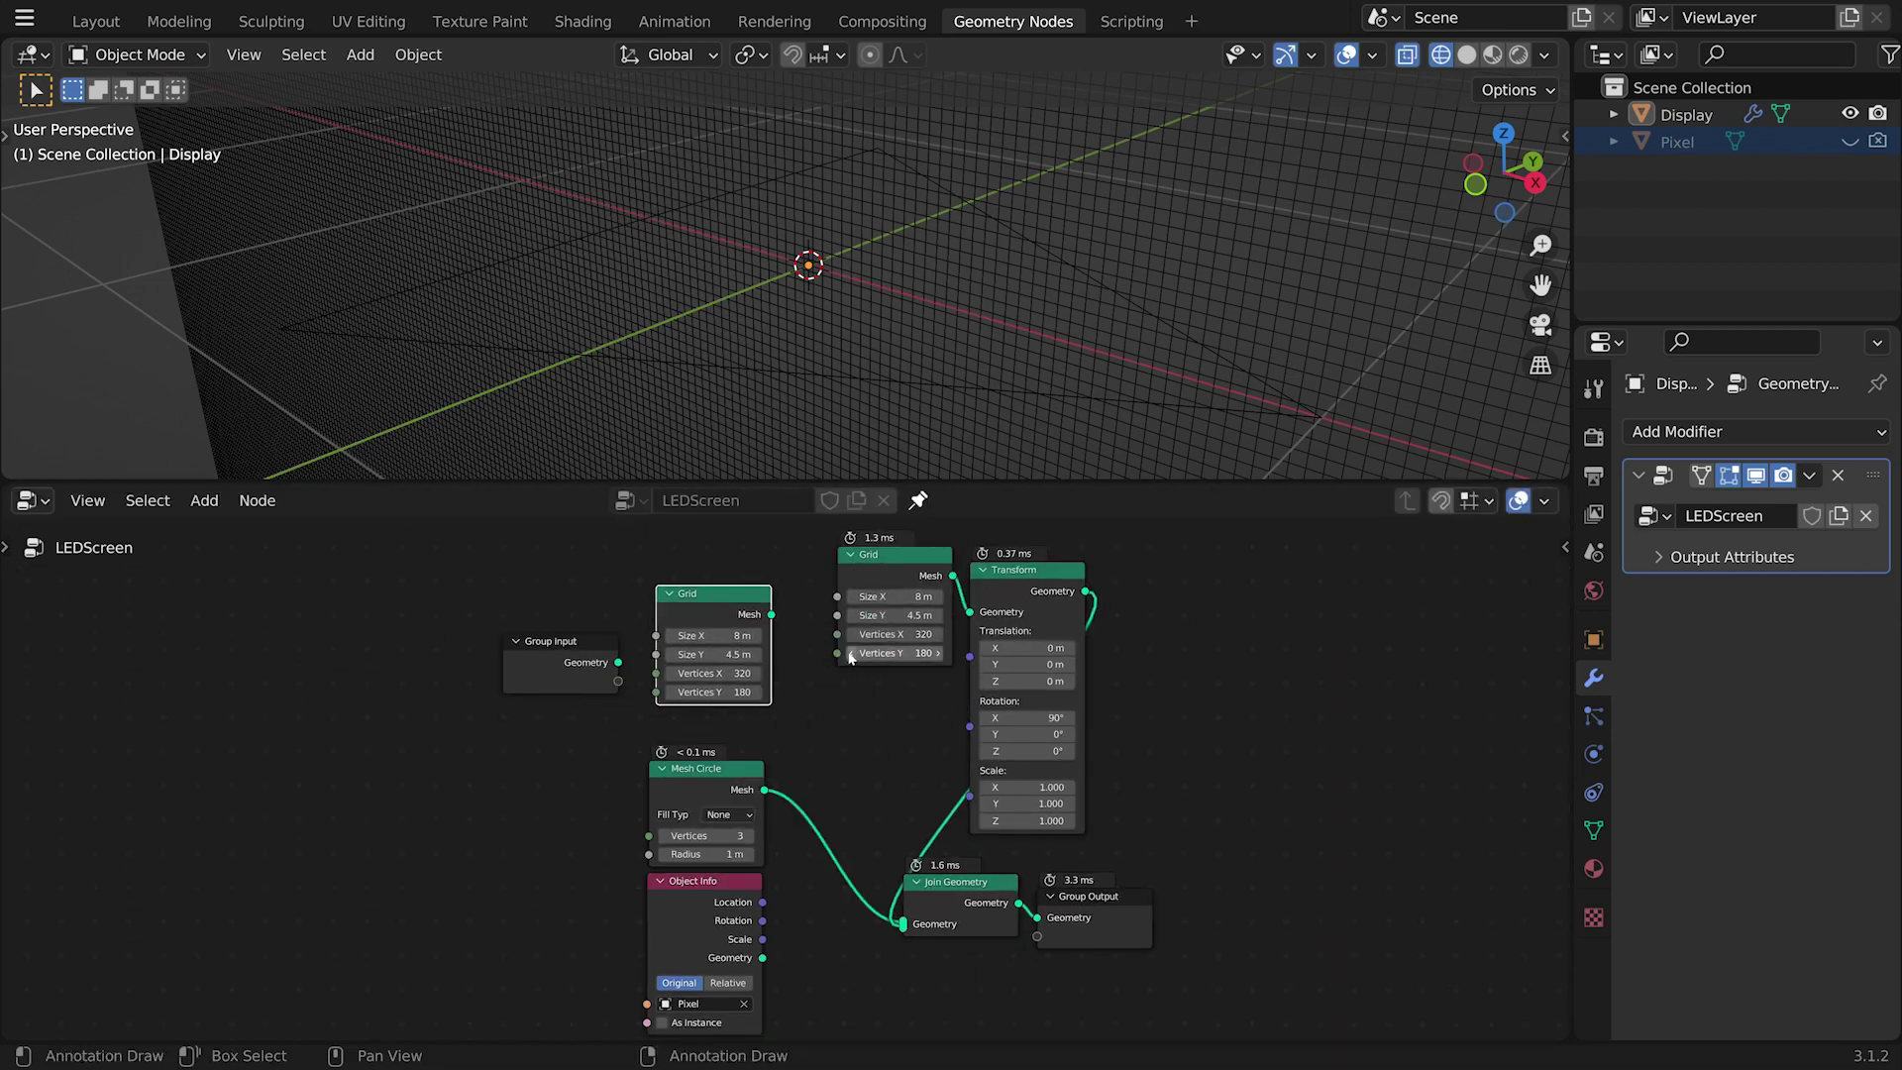
key(ctrl+z)
Step: Duplicate the grid's Transform node with its 90° X rotation and insert the copy between Mesh Circle and Join Geometry
key(shift+d)
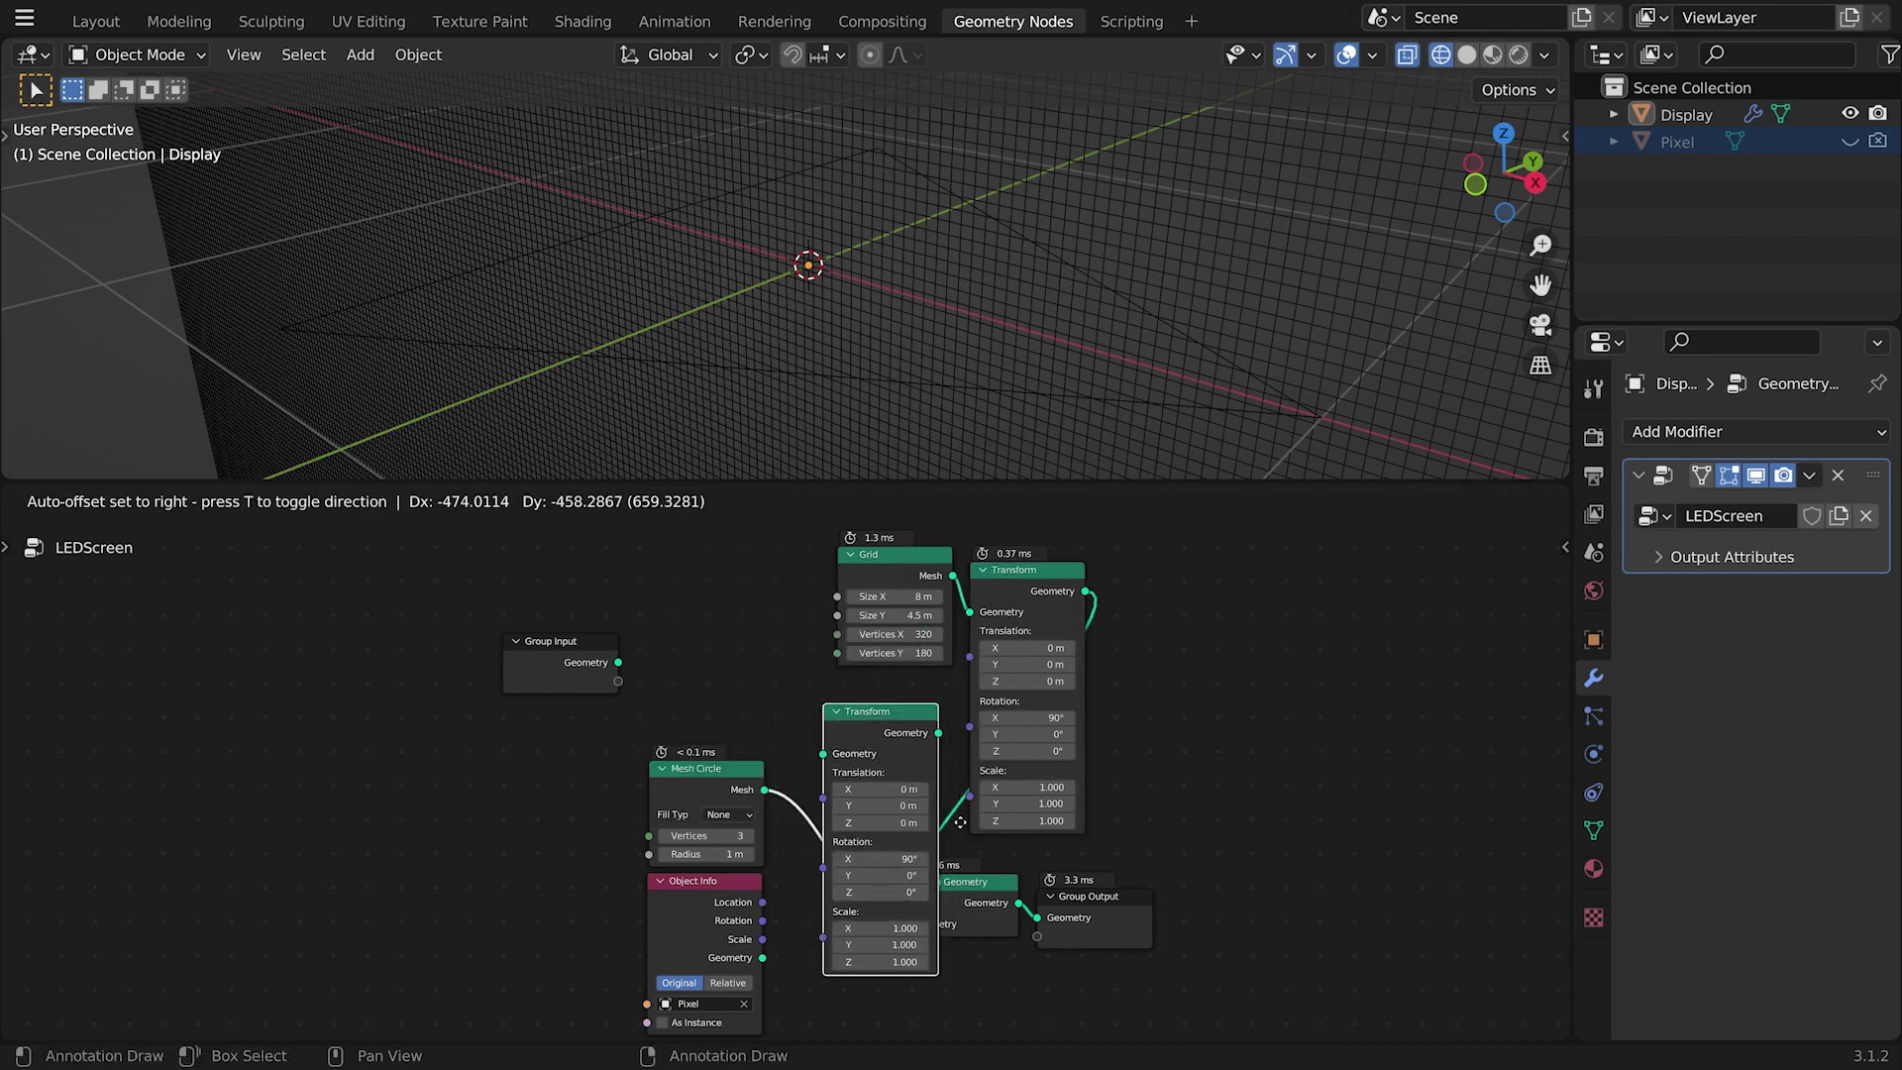
click(1004, 854)
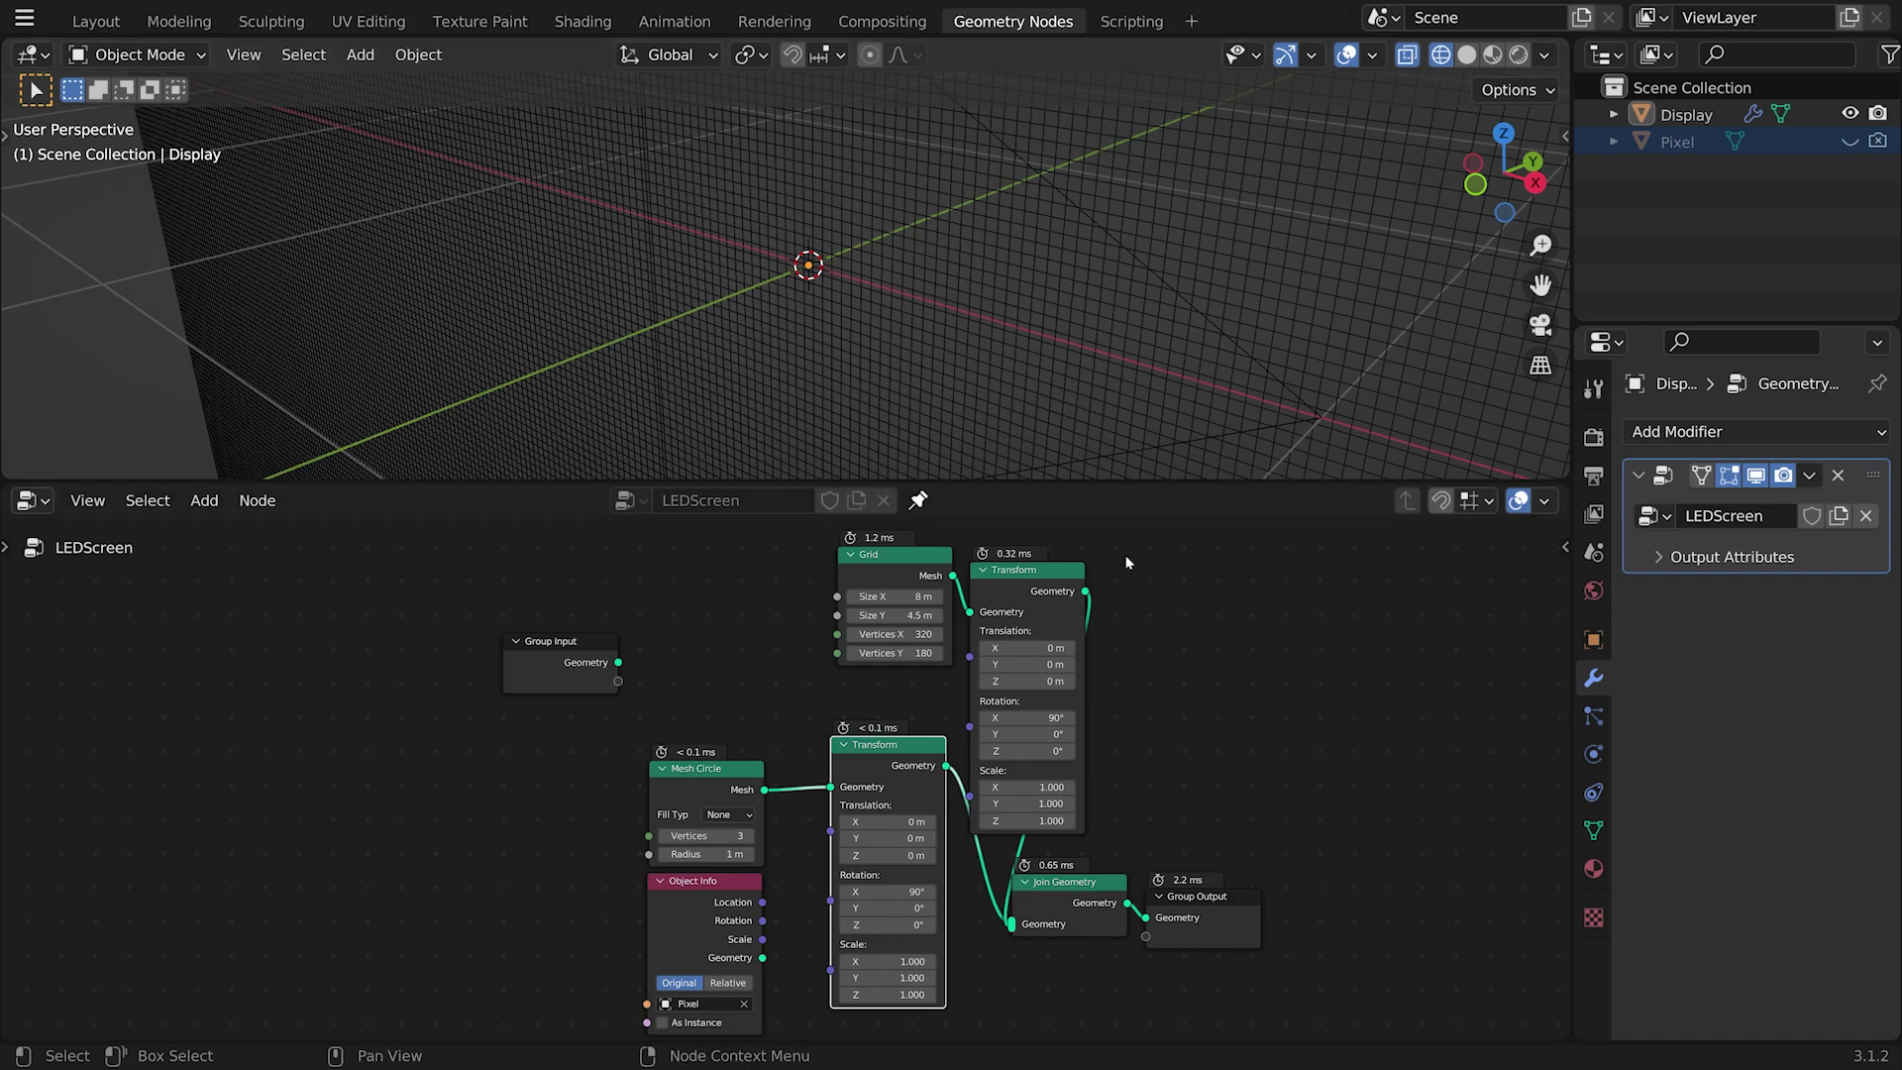
Step: Set the X, Y and Z scale of the Mesh Circle's Transform node to 0.007 and inspect the shrunken triangle
scroll(1220, 697, up, 3)
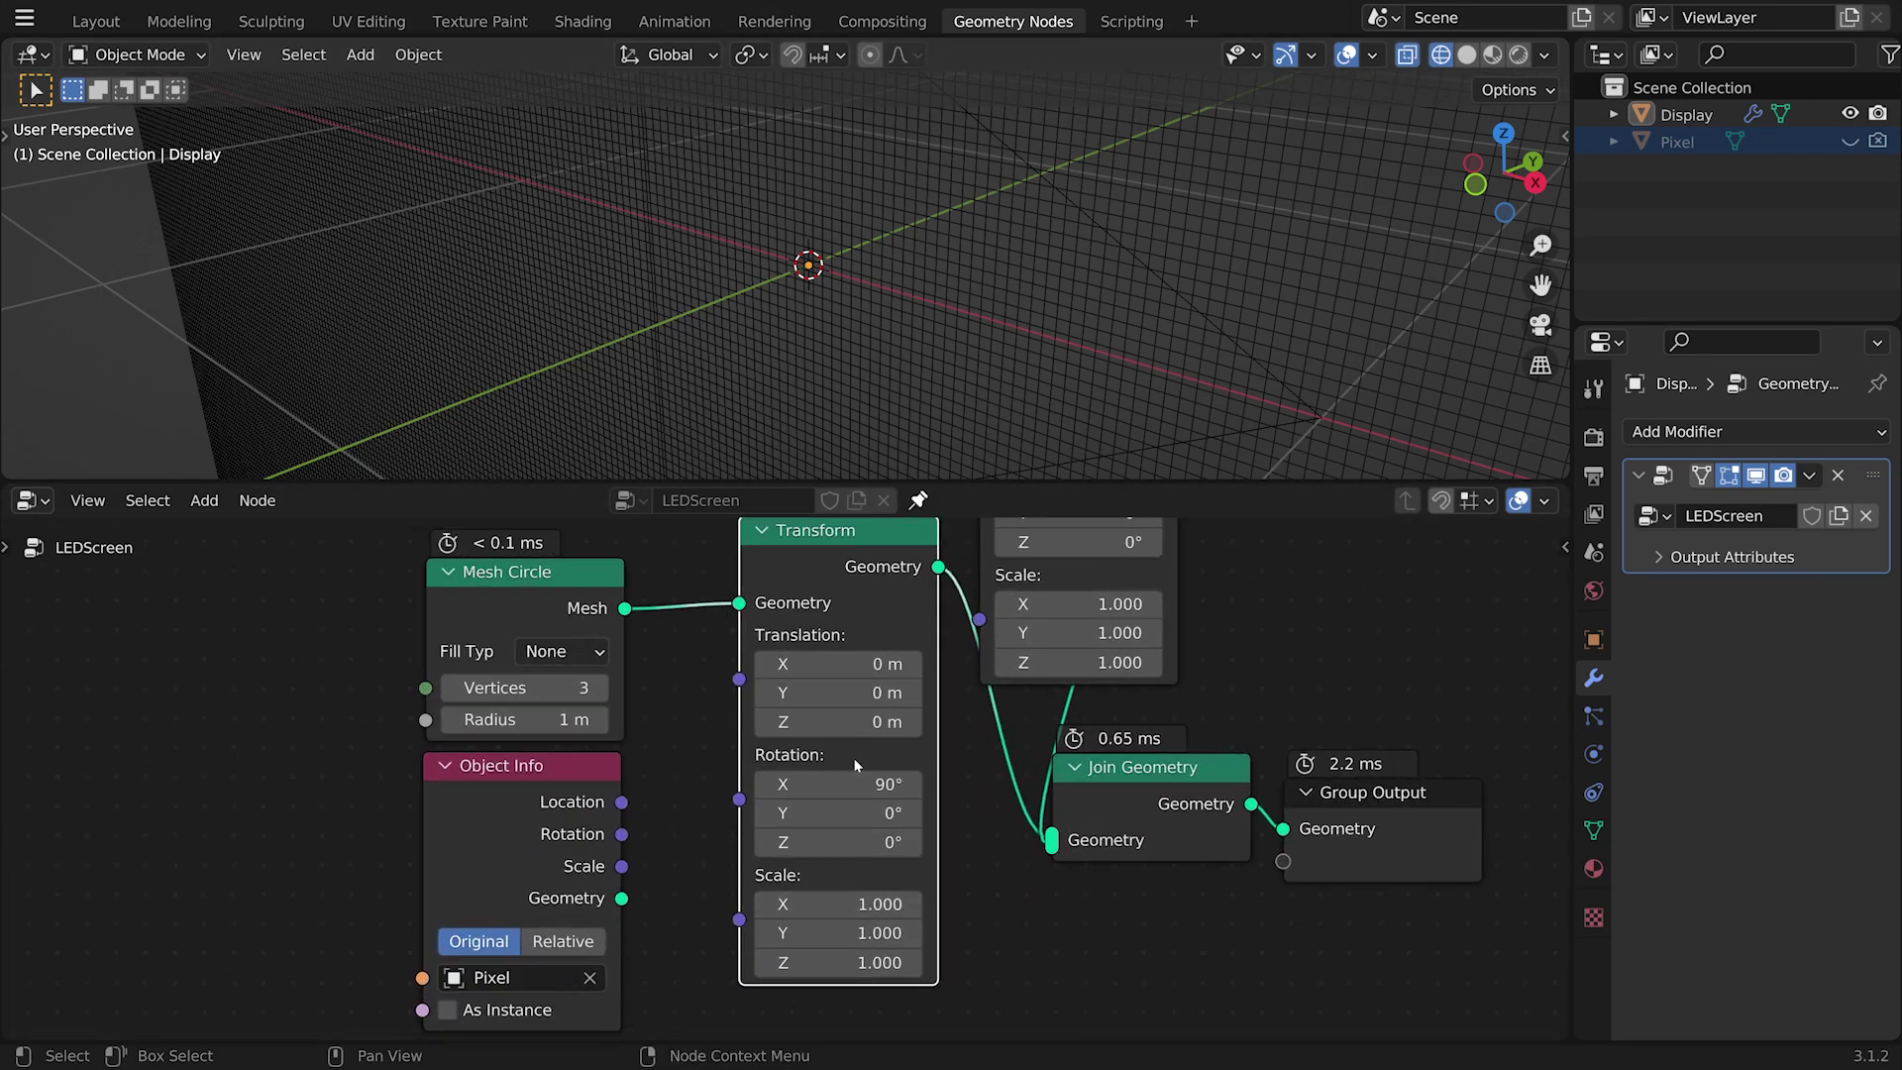
scroll(1209, 645, down, 1)
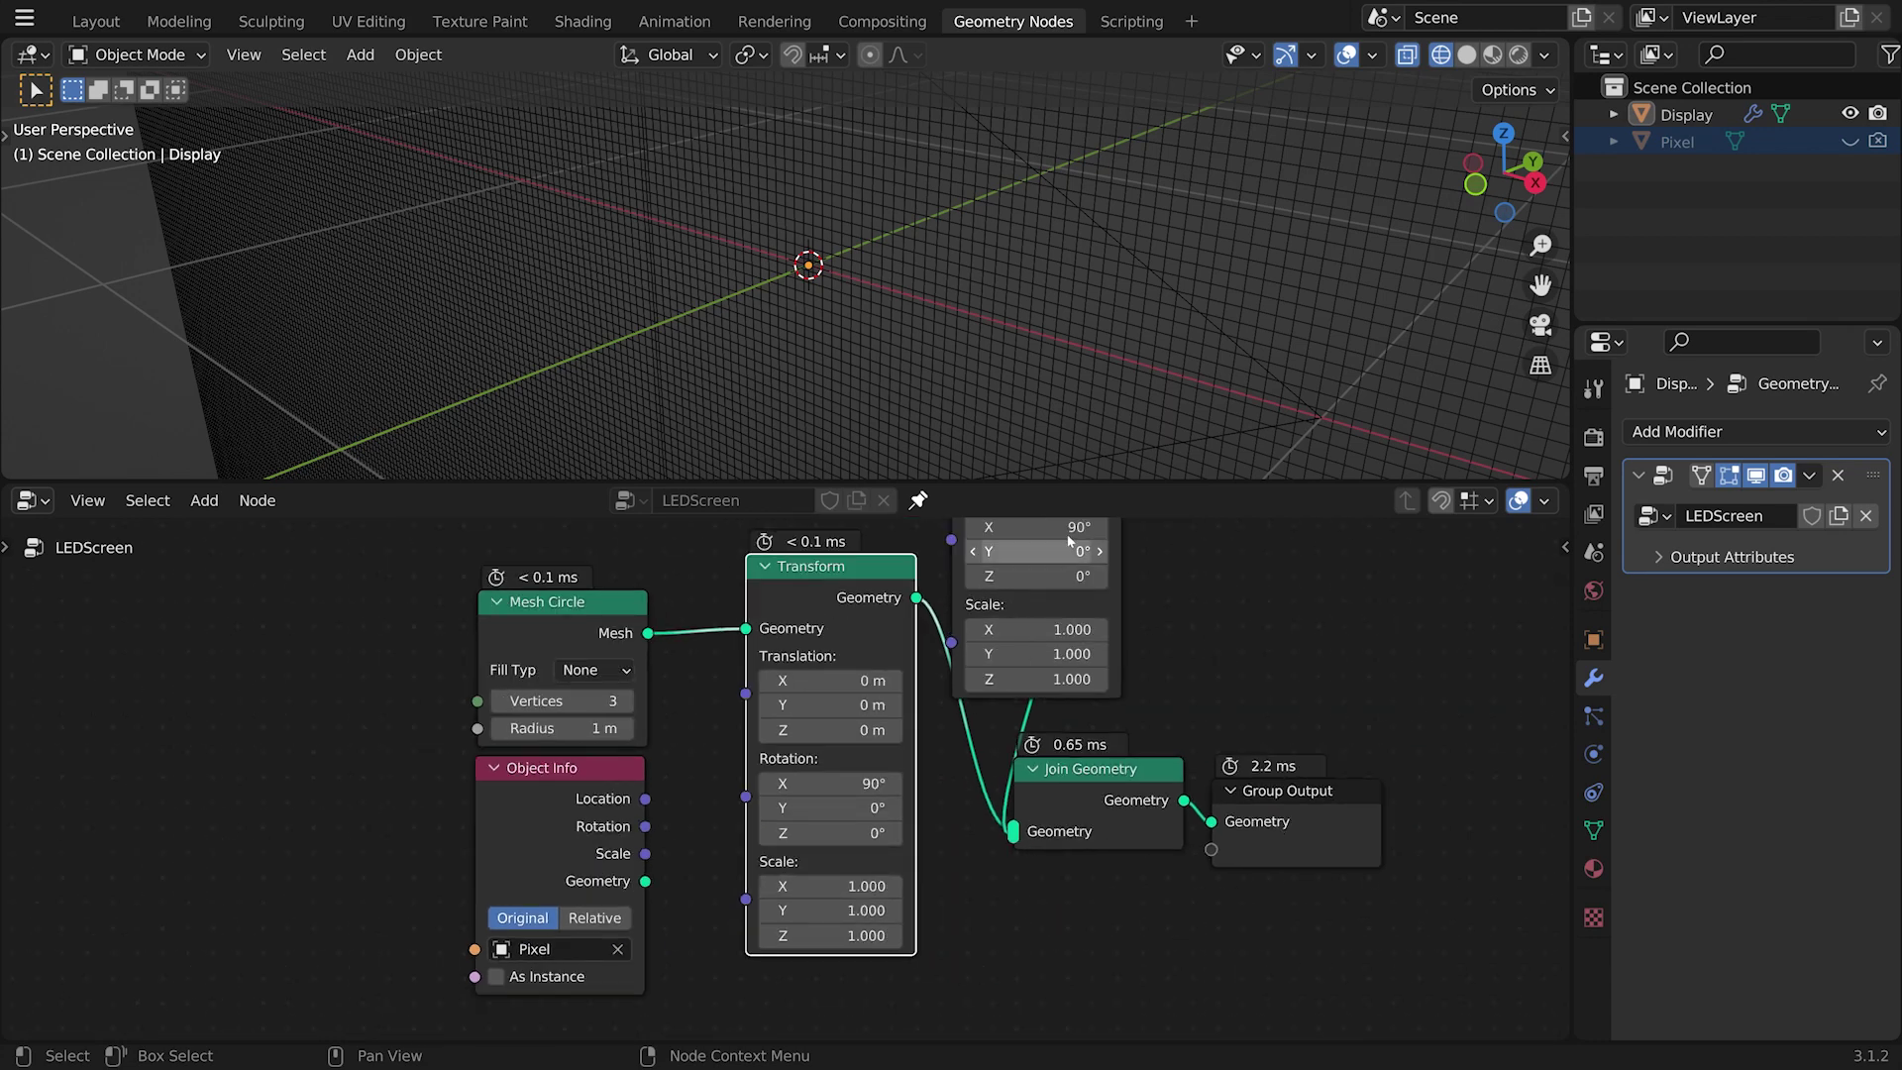
scroll(897, 762, up, 1)
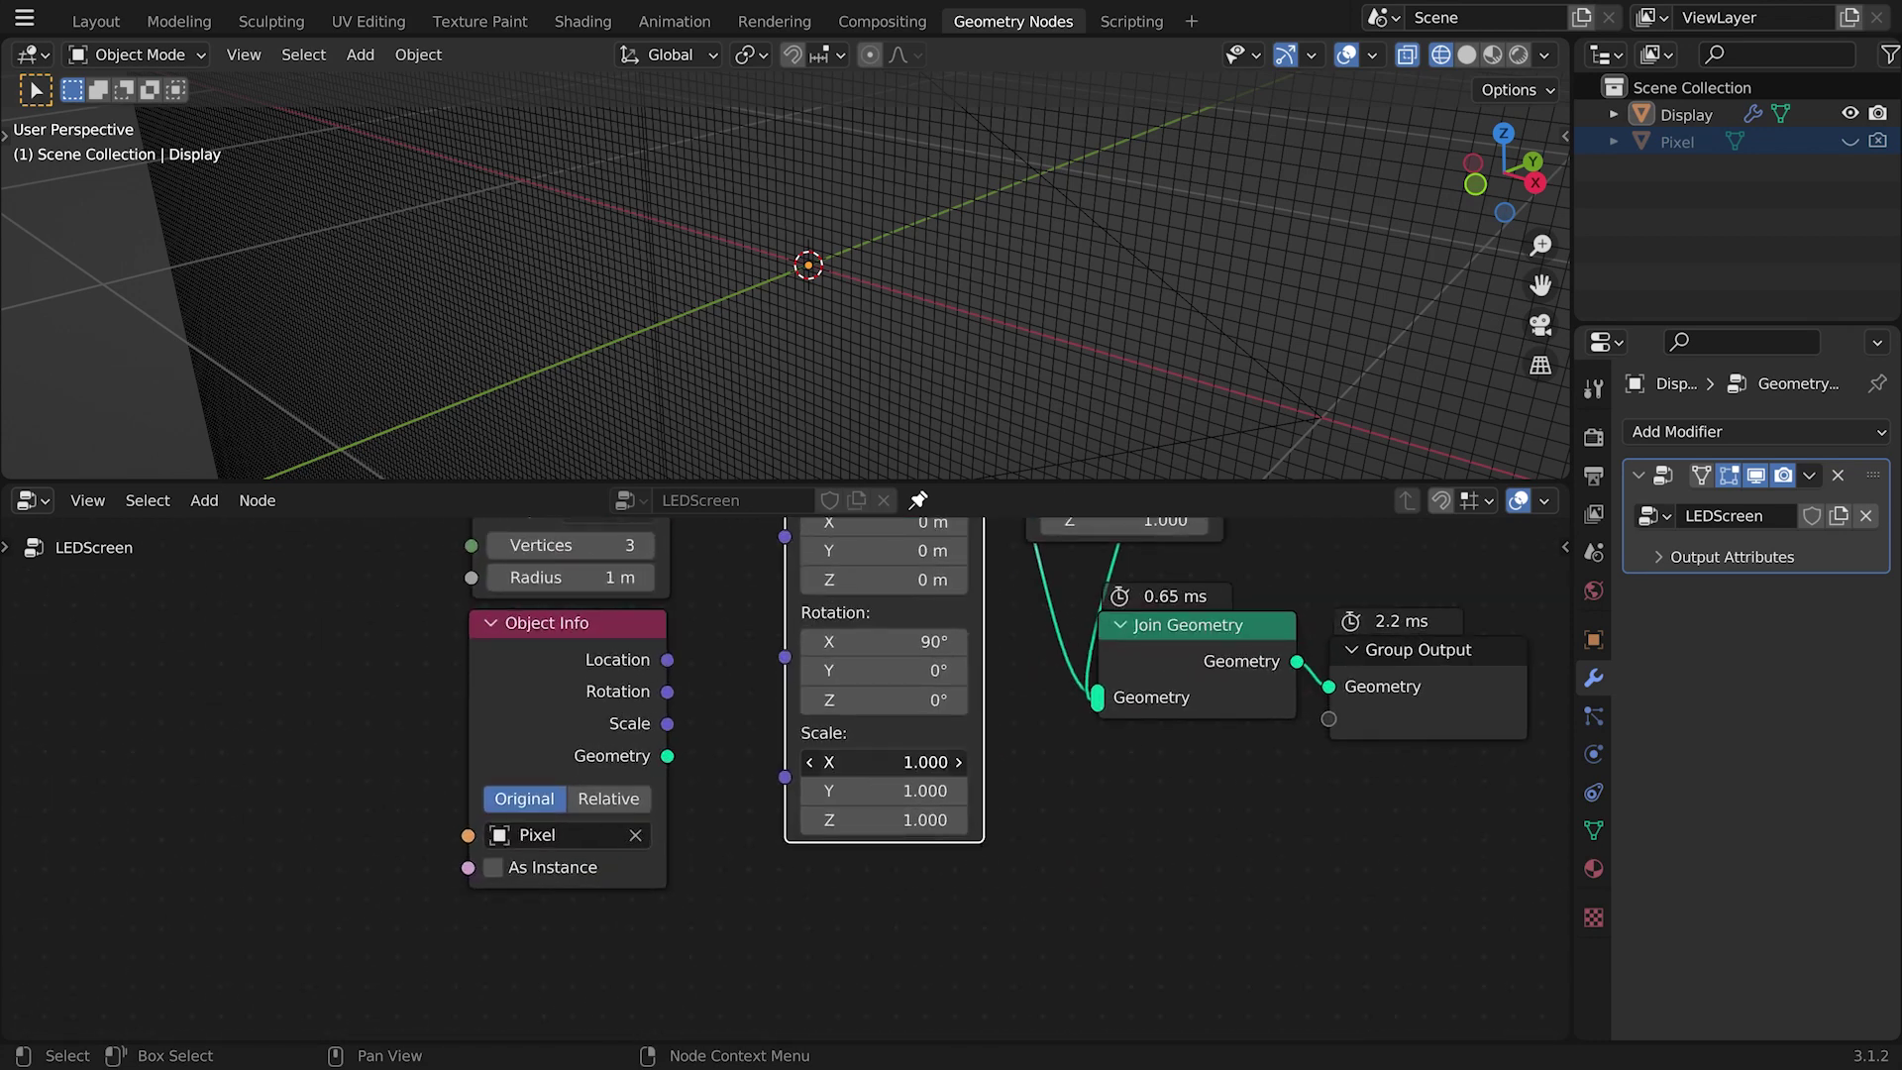
drag(881, 762, 827, 820)
drag(881, 761, 881, 820)
text(.007)
key(Return)
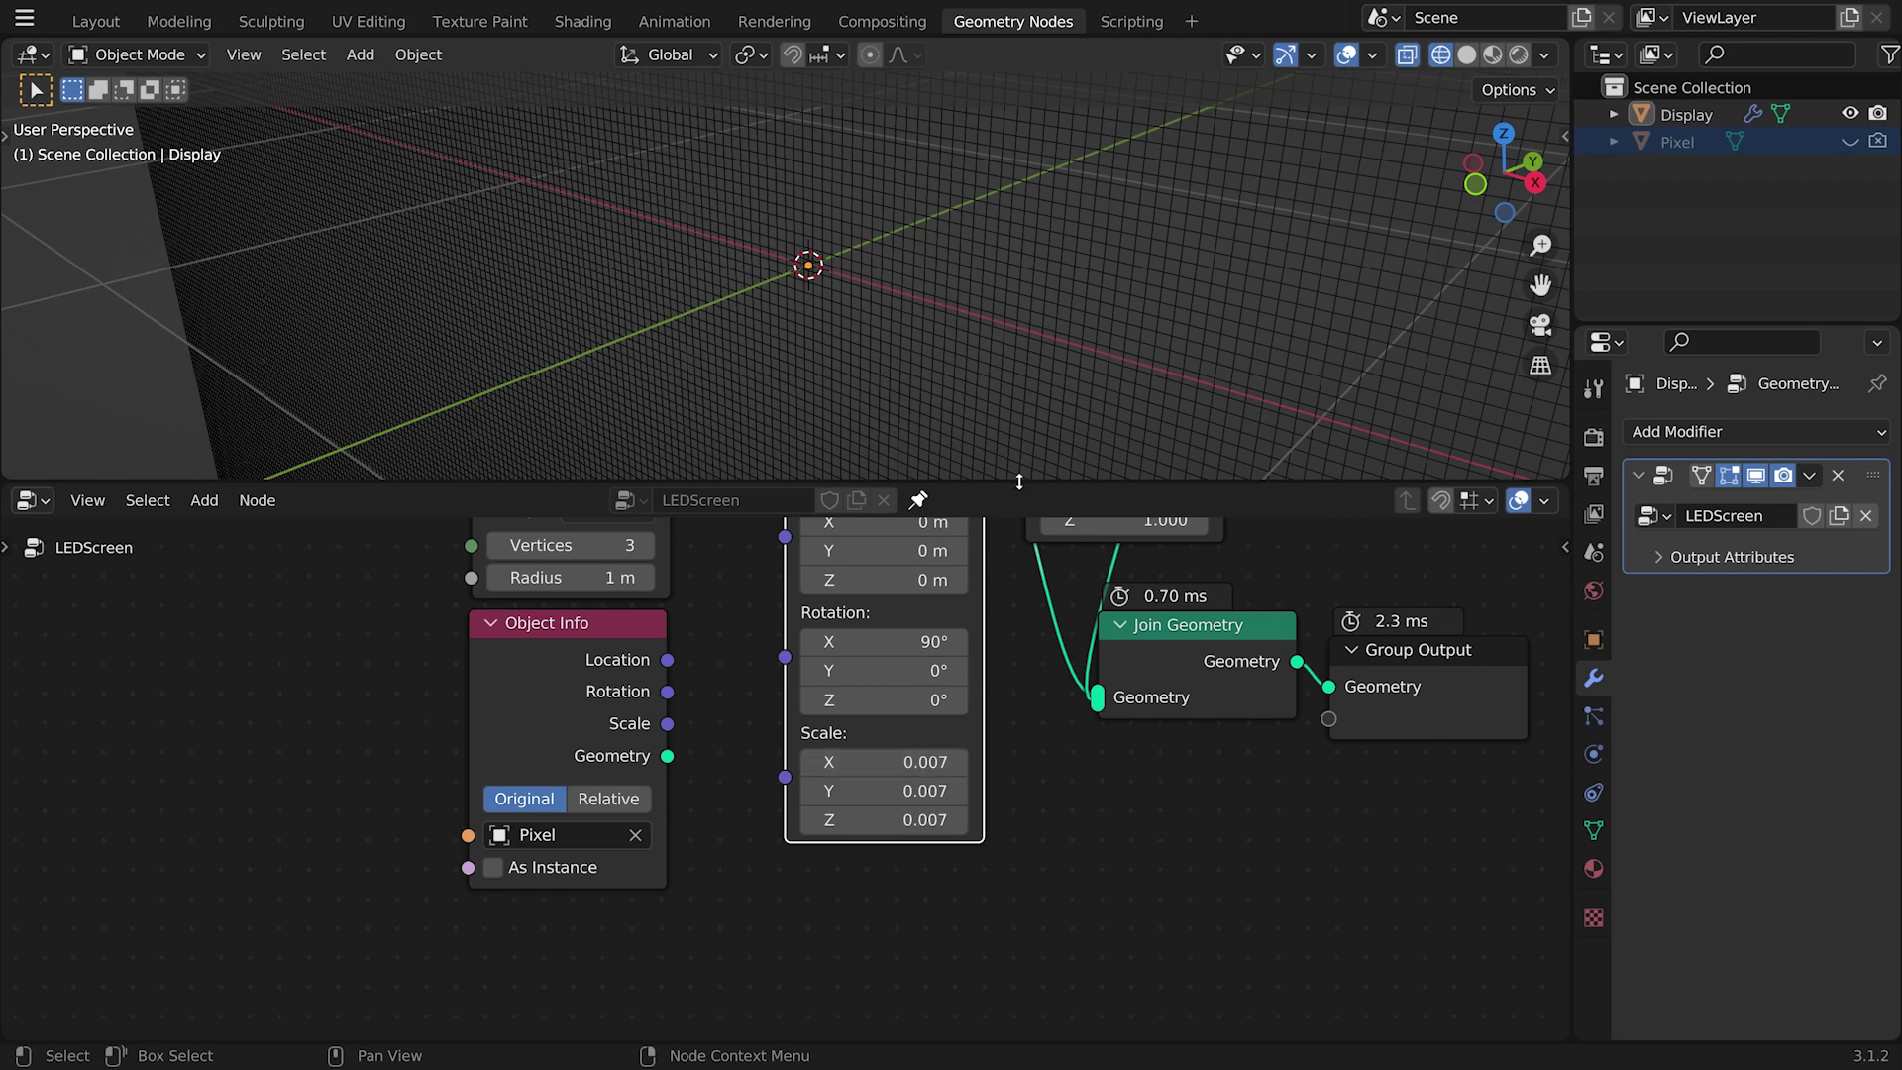
scroll(861, 369, up, 2)
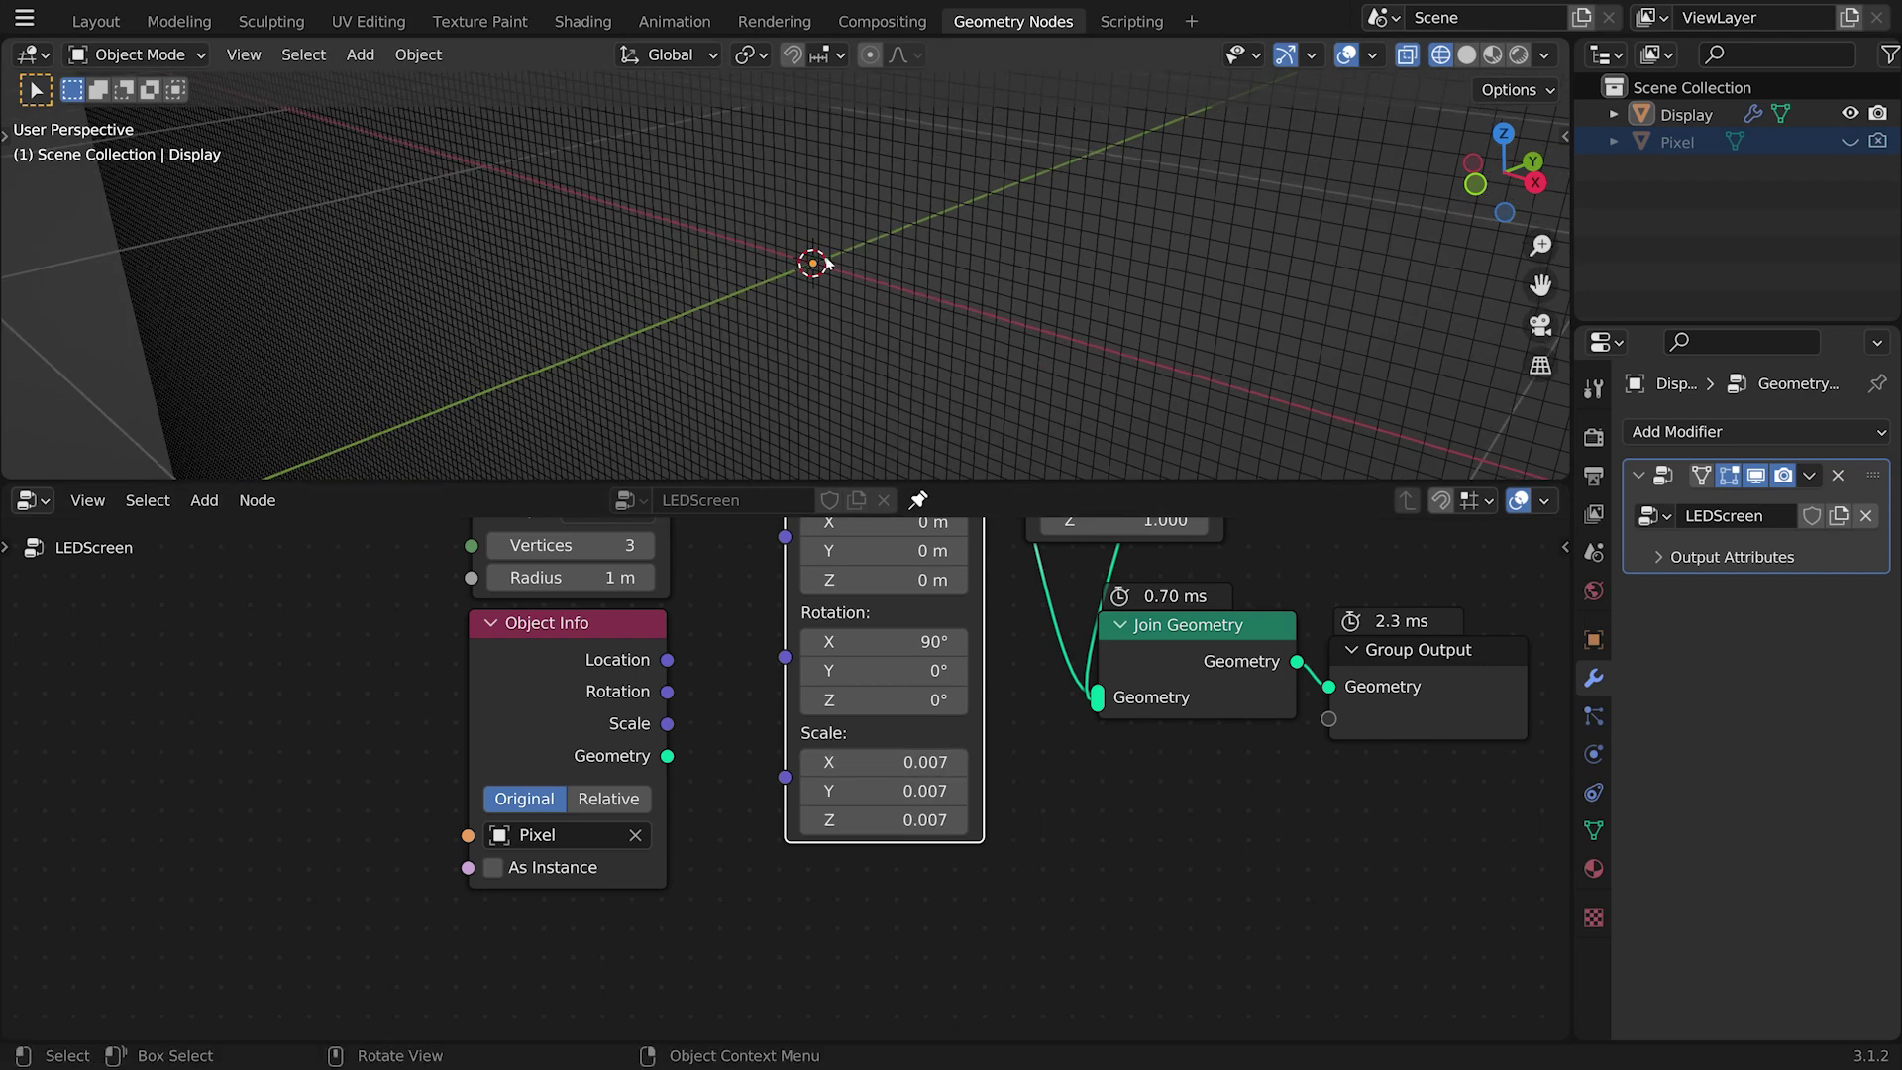
scroll(827, 264, up, 6)
shift+middle_drag(937, 271, 959, 336)
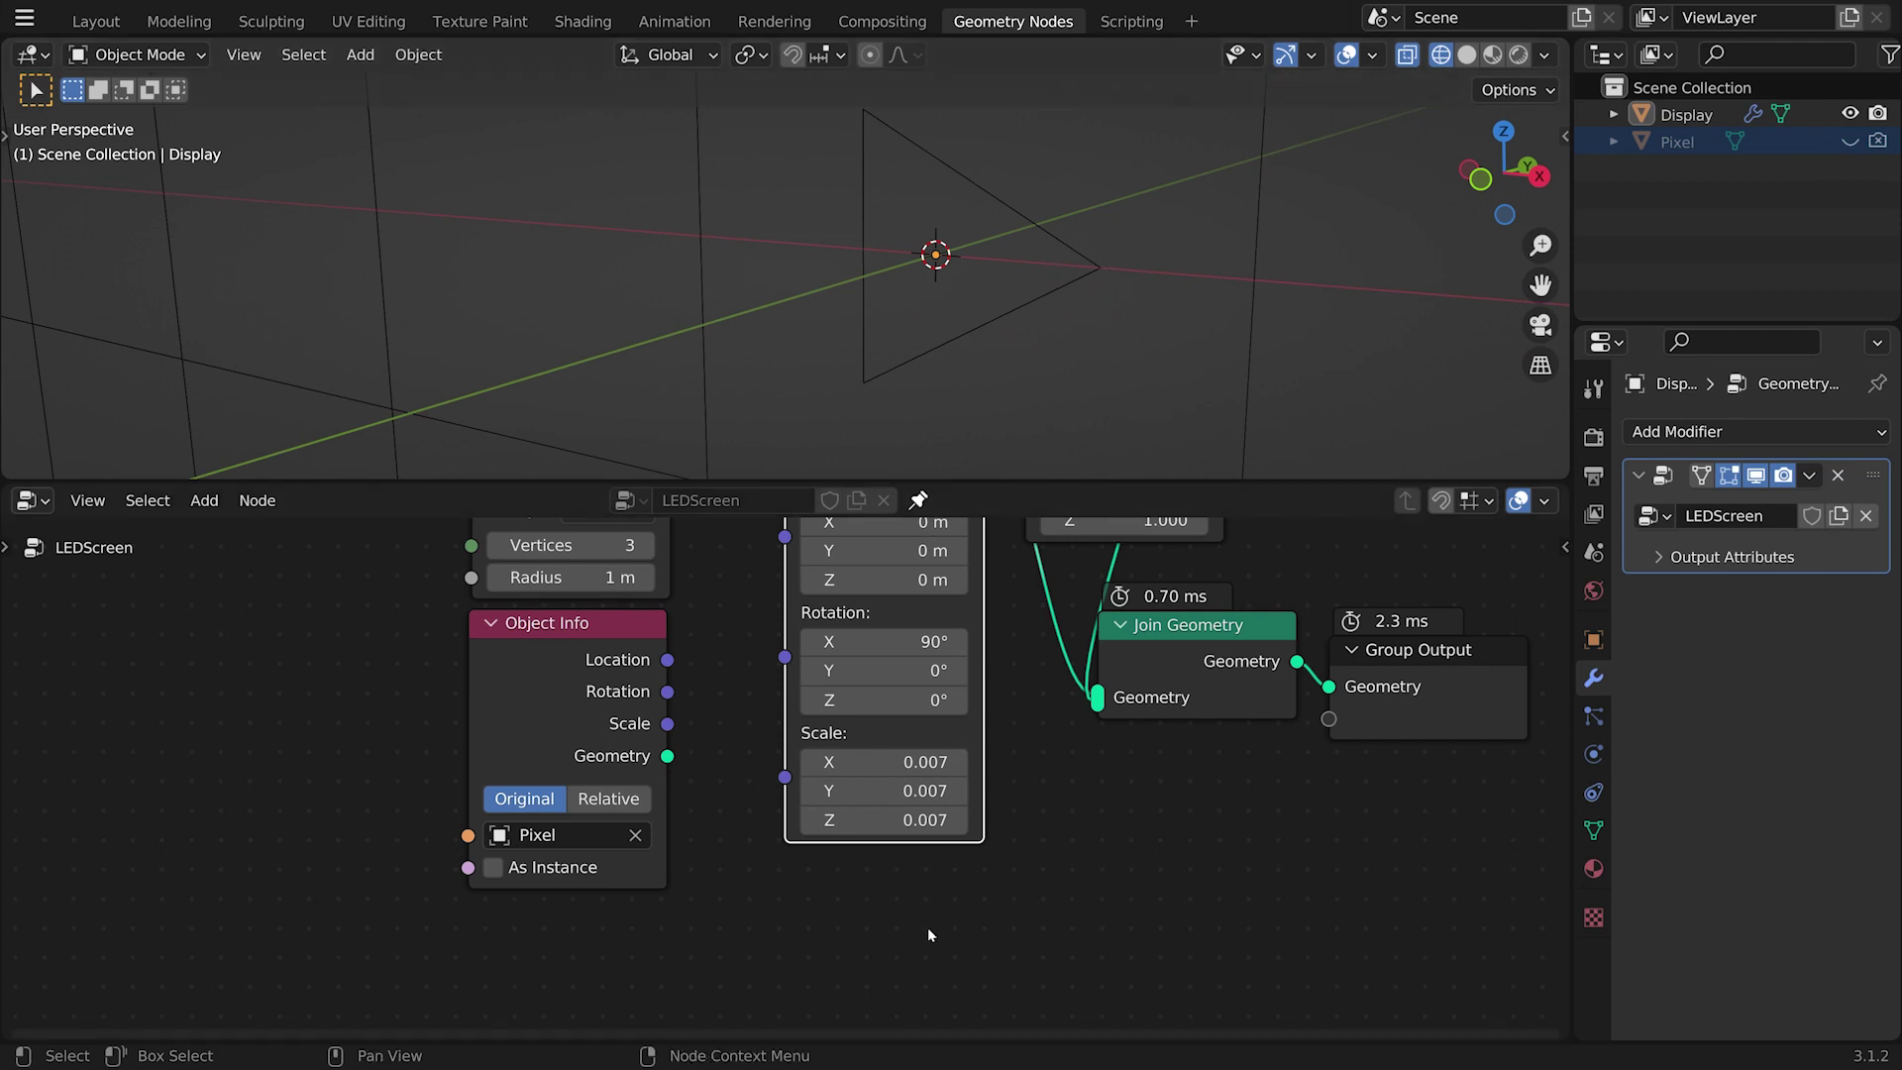
Step: Spread out the triangle's nodes and insert an Instance on Points node between its Transform and Join Geometry
scroll(935, 845, down, 2)
drag(681, 696, 557, 799)
drag(648, 560, 531, 644)
drag(783, 583, 623, 616)
middle_drag(852, 775, 771, 730)
scroll(793, 730, up, 2)
key(shift+a)
mouse_move(789, 699)
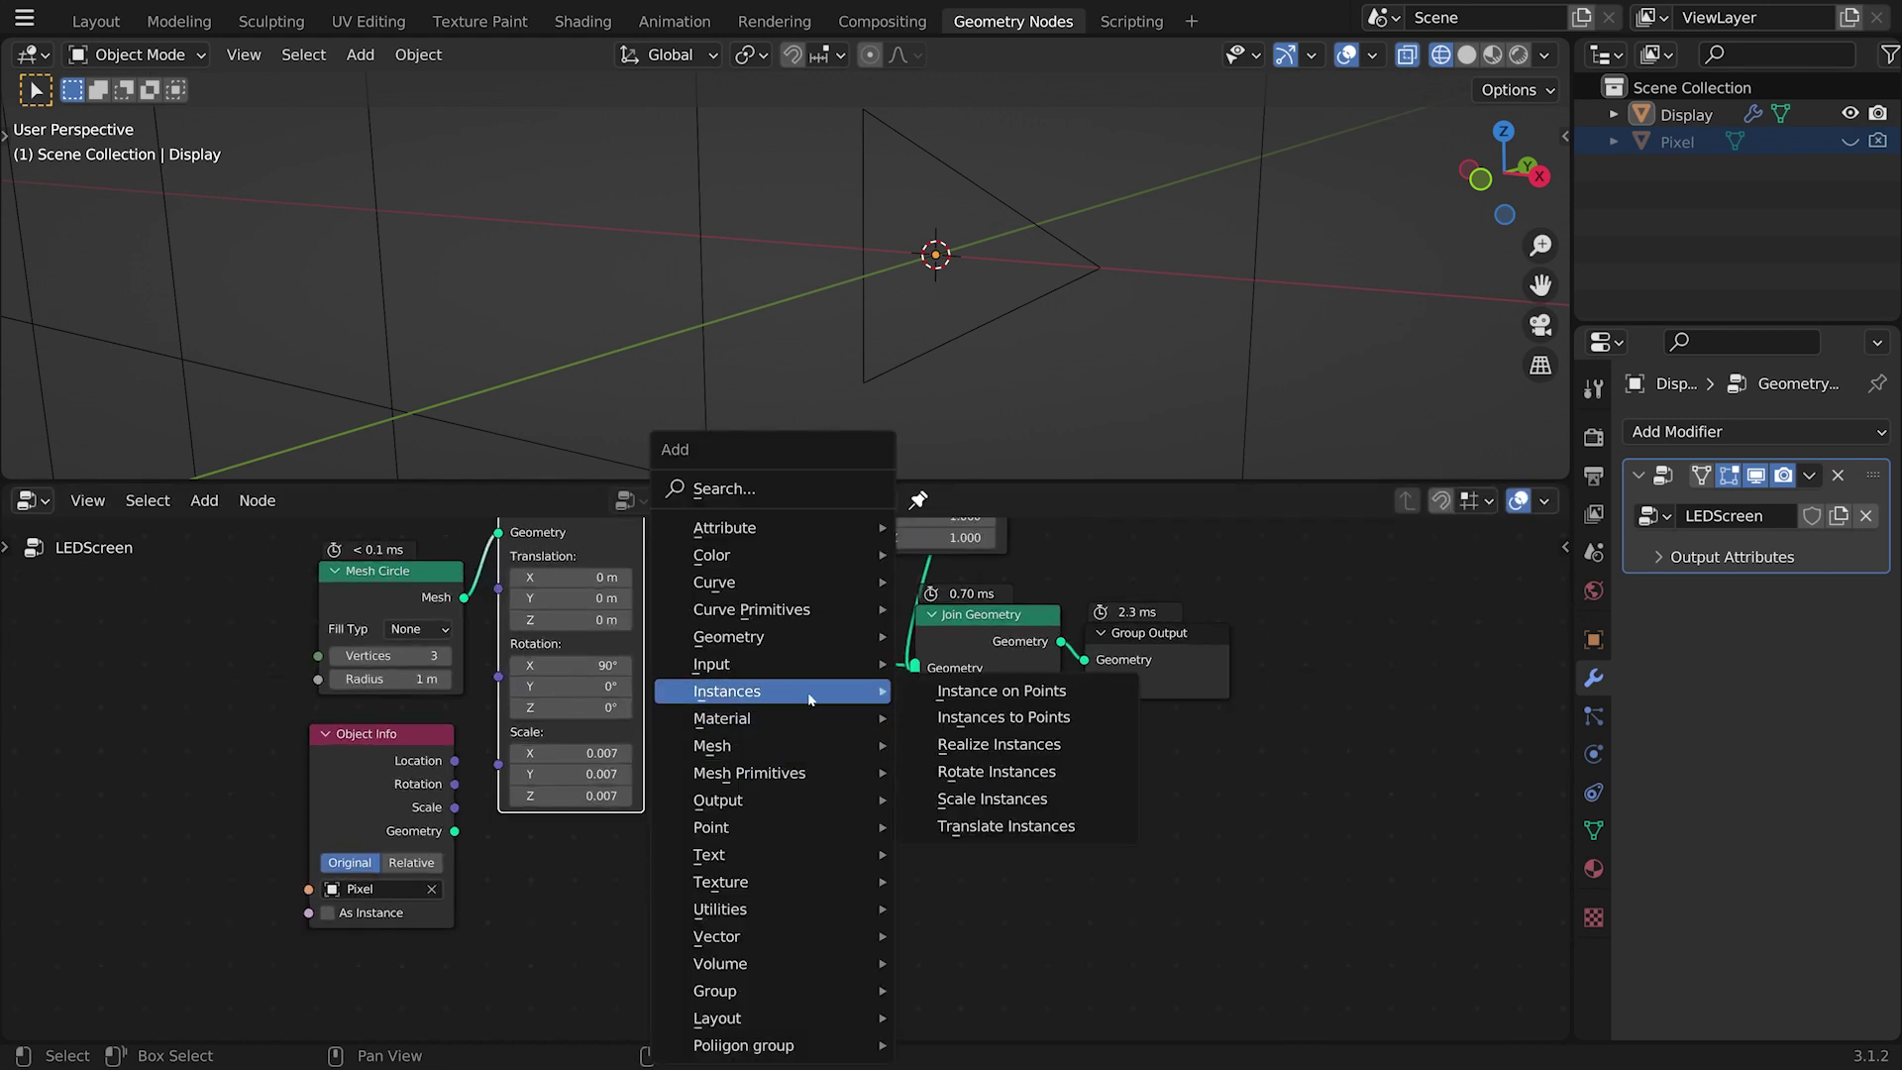
click(1001, 690)
click(883, 759)
scroll(883, 759, down, 1)
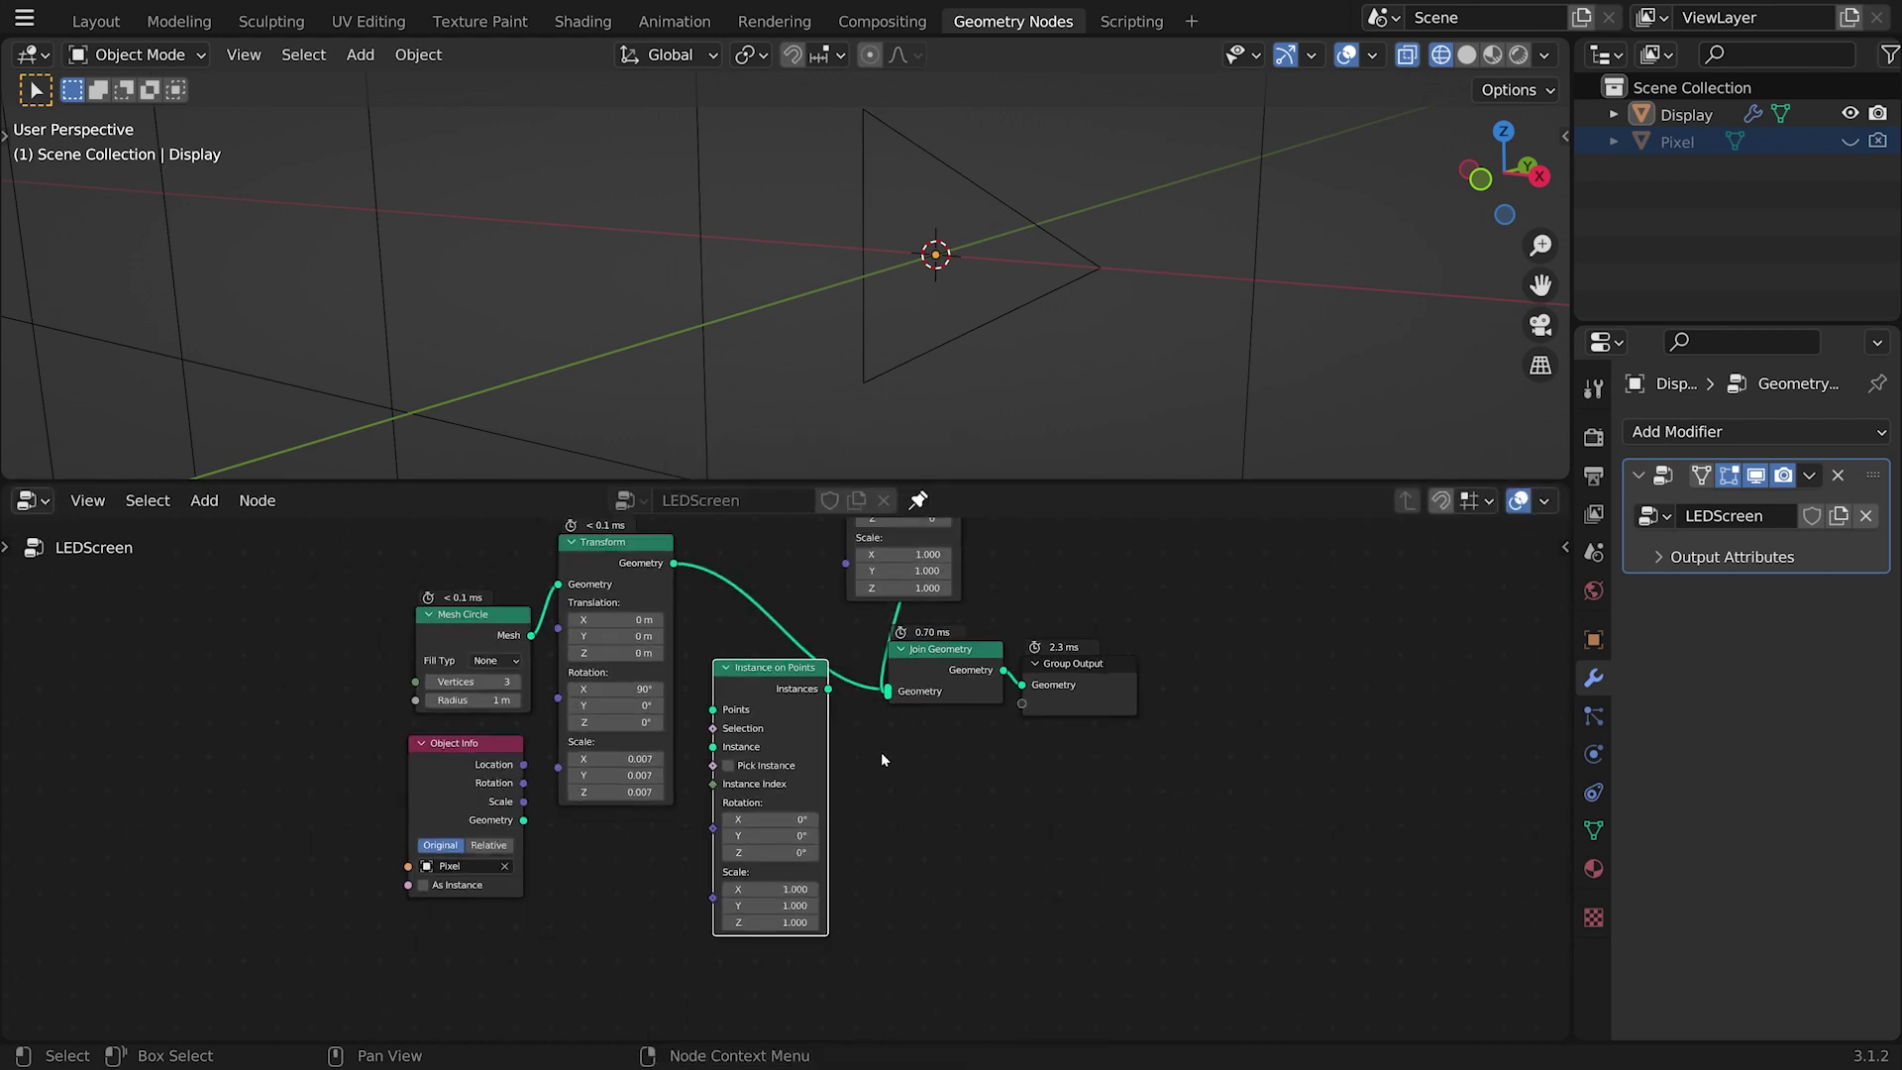
click(763, 674)
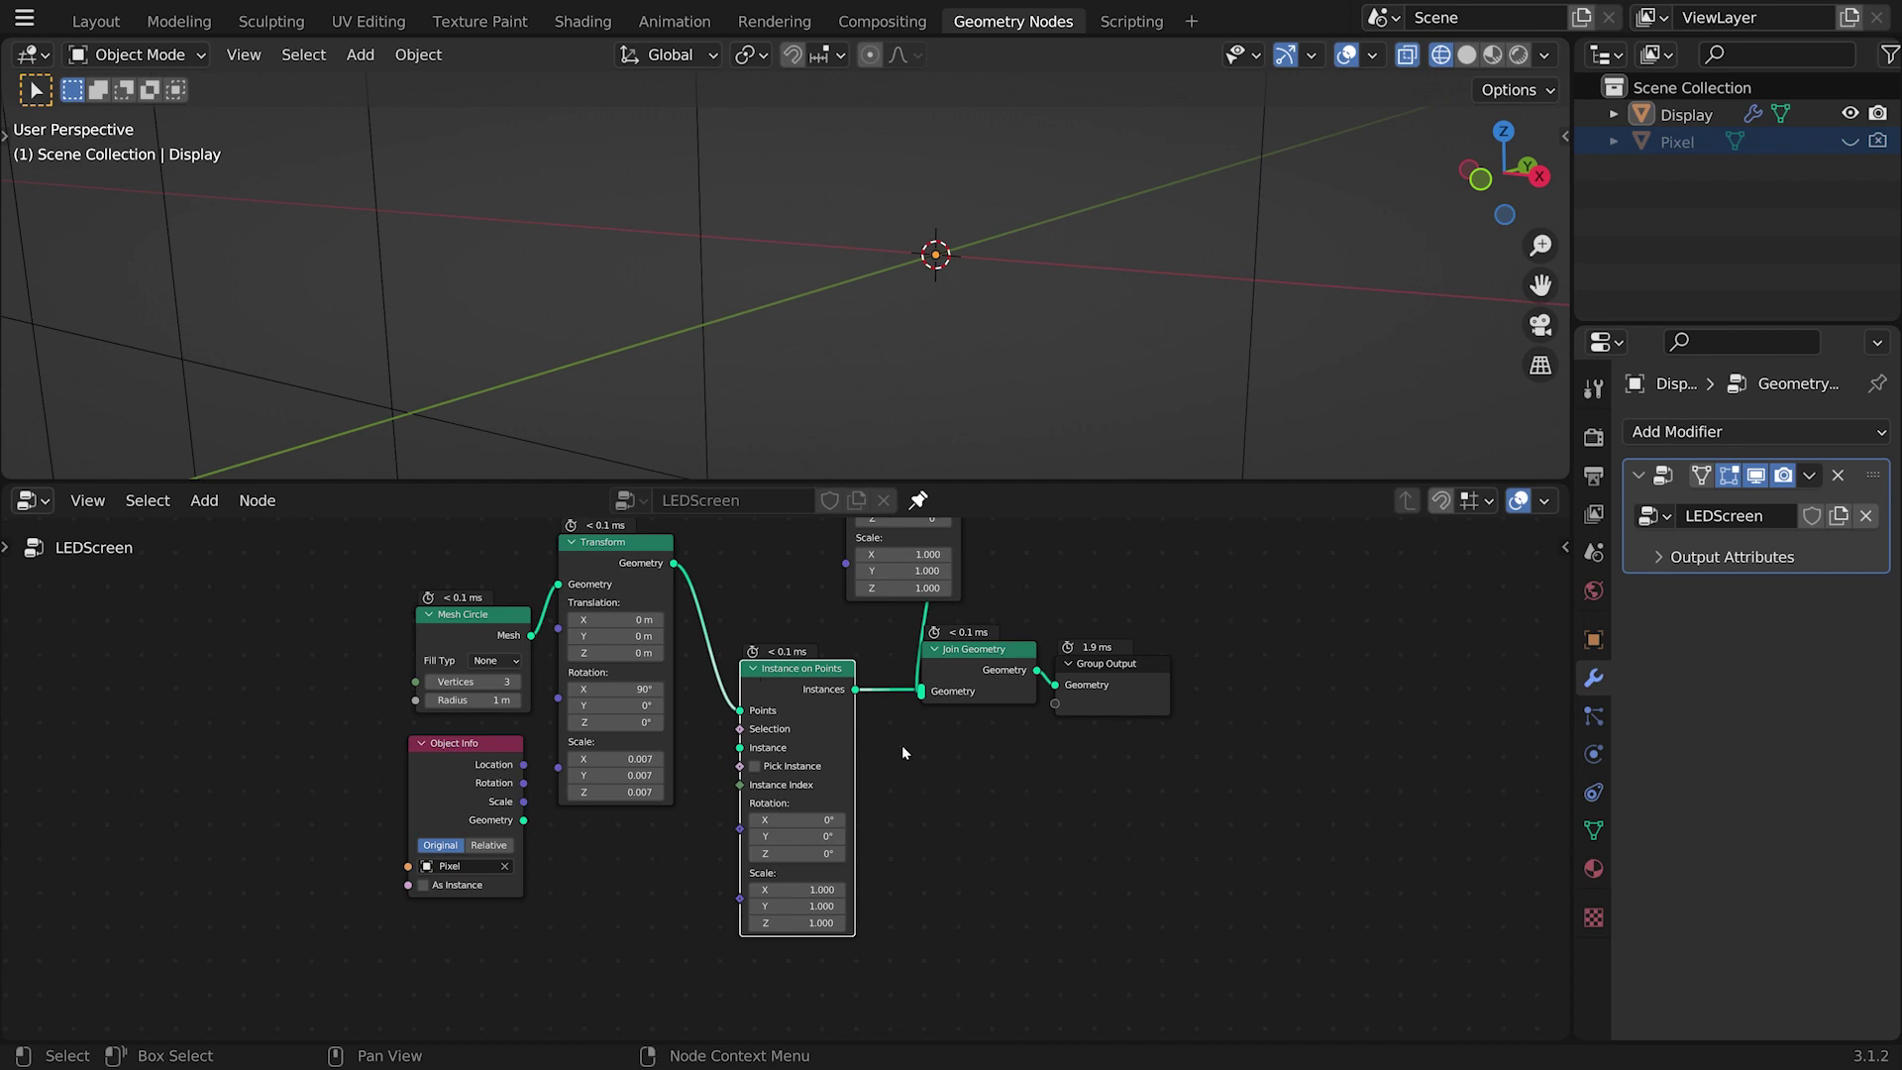
Step: Delete the Join Geometry node and link the Instances output of Instance on Points directly to Group Output
mouse_move(795, 695)
mouse_down()
mouse_move(789, 734)
mouse_move(792, 705)
mouse_up()
drag(962, 673, 971, 685)
key(x)
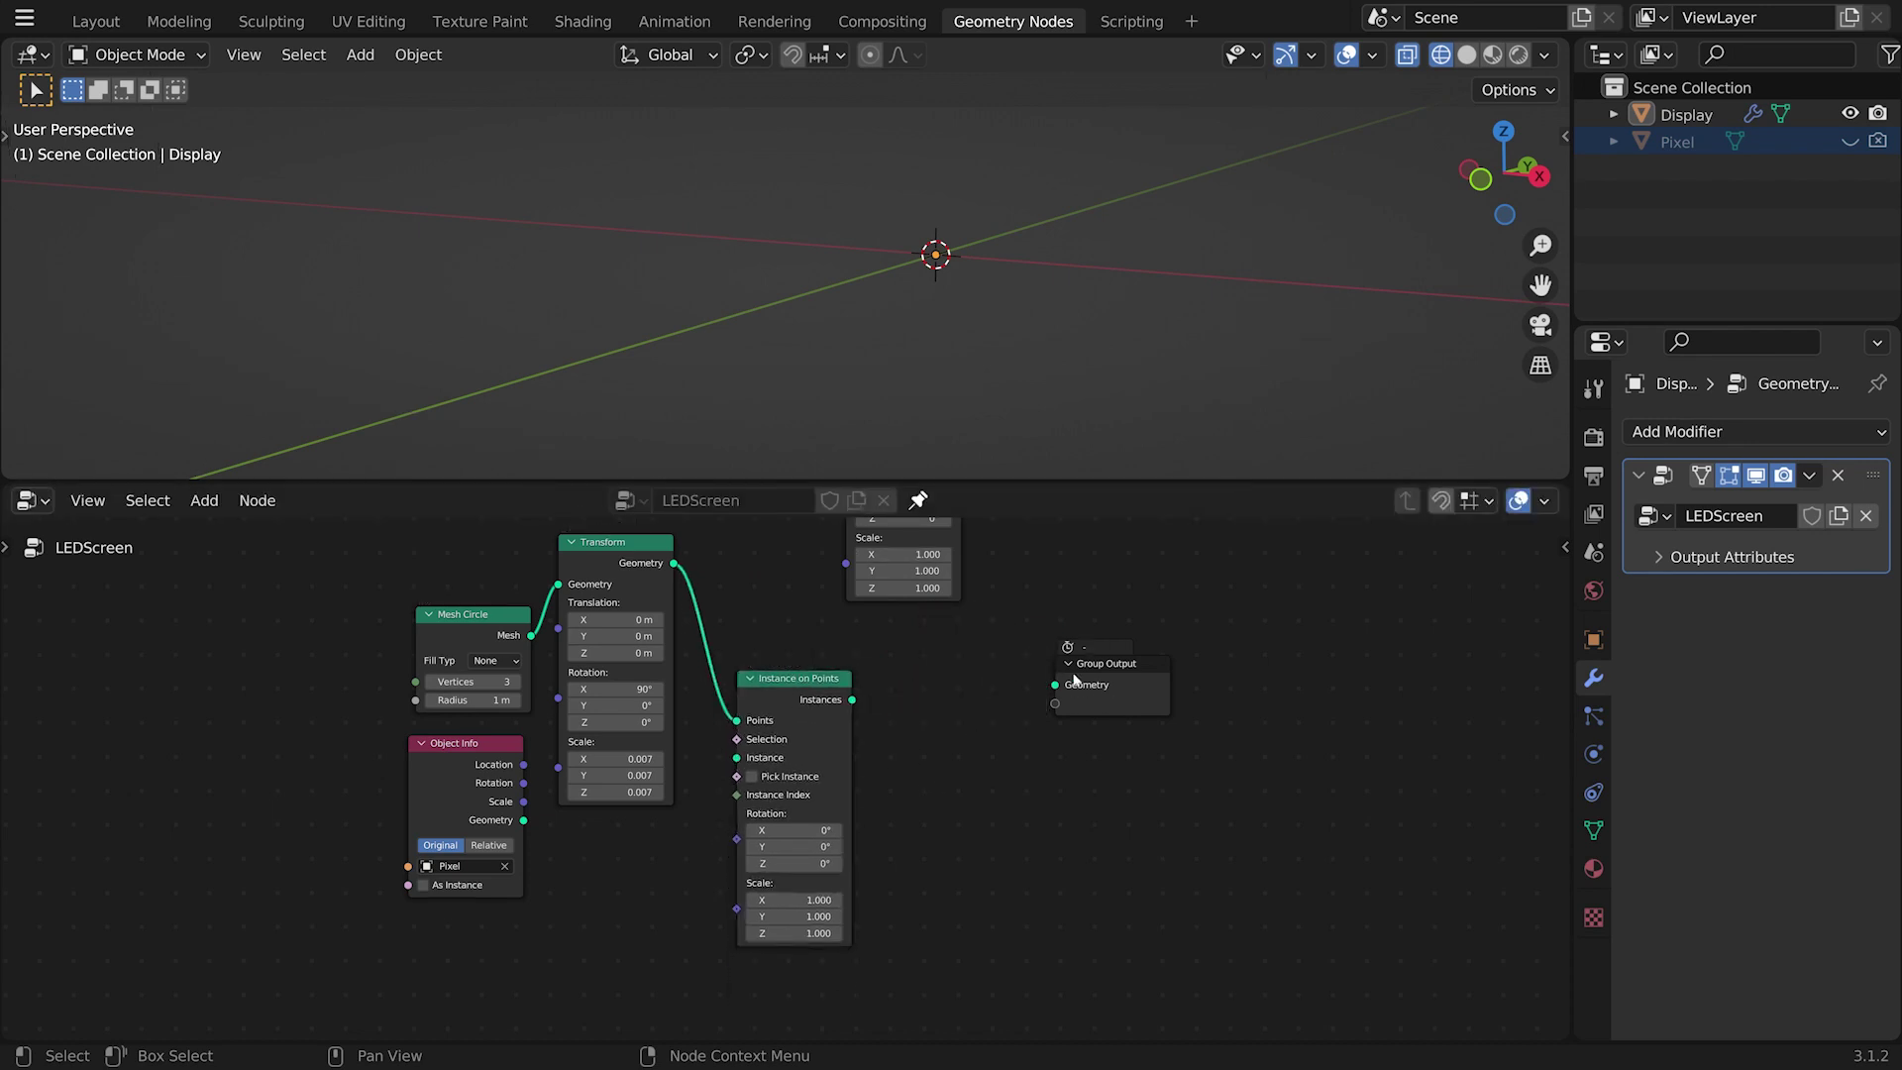
drag(863, 704, 1059, 690)
middle_drag(916, 788, 994, 751)
scroll(994, 750, up, 3)
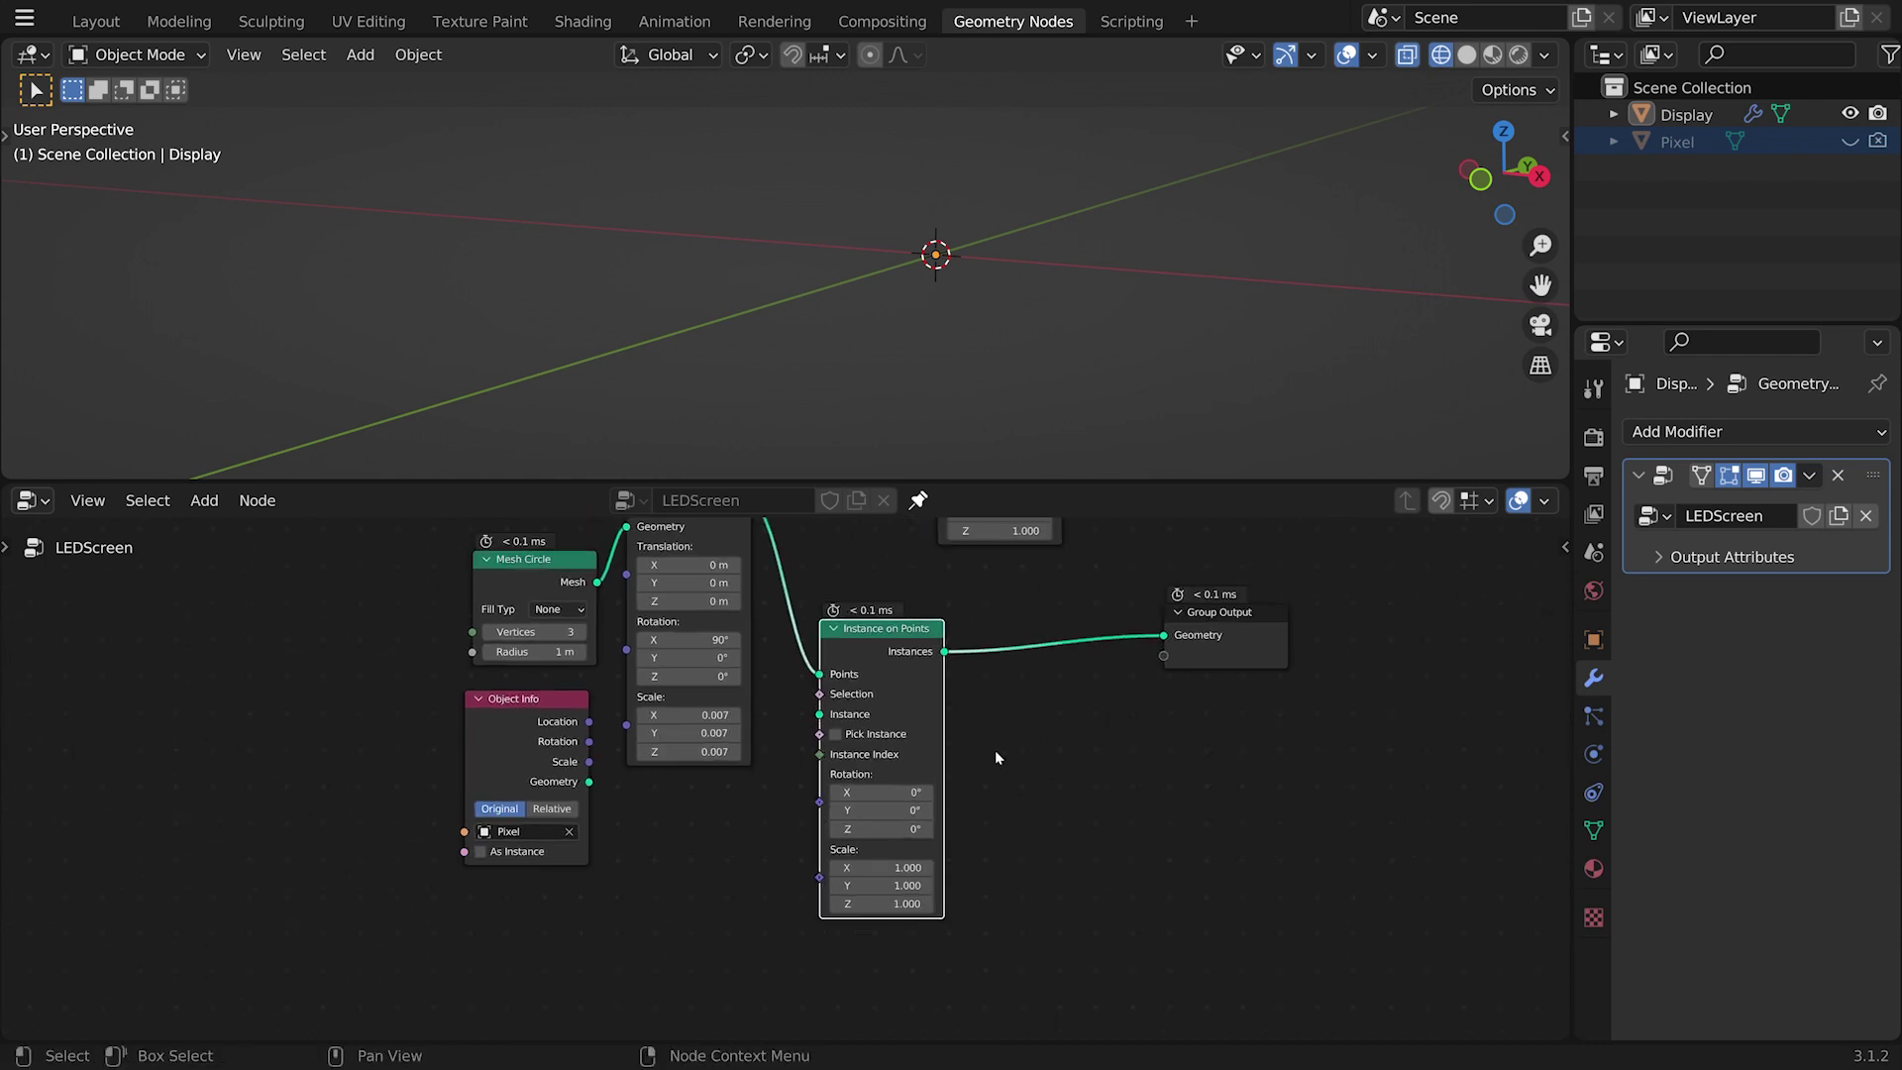
scroll(897, 666, down, 4)
middle_drag(875, 631, 857, 715)
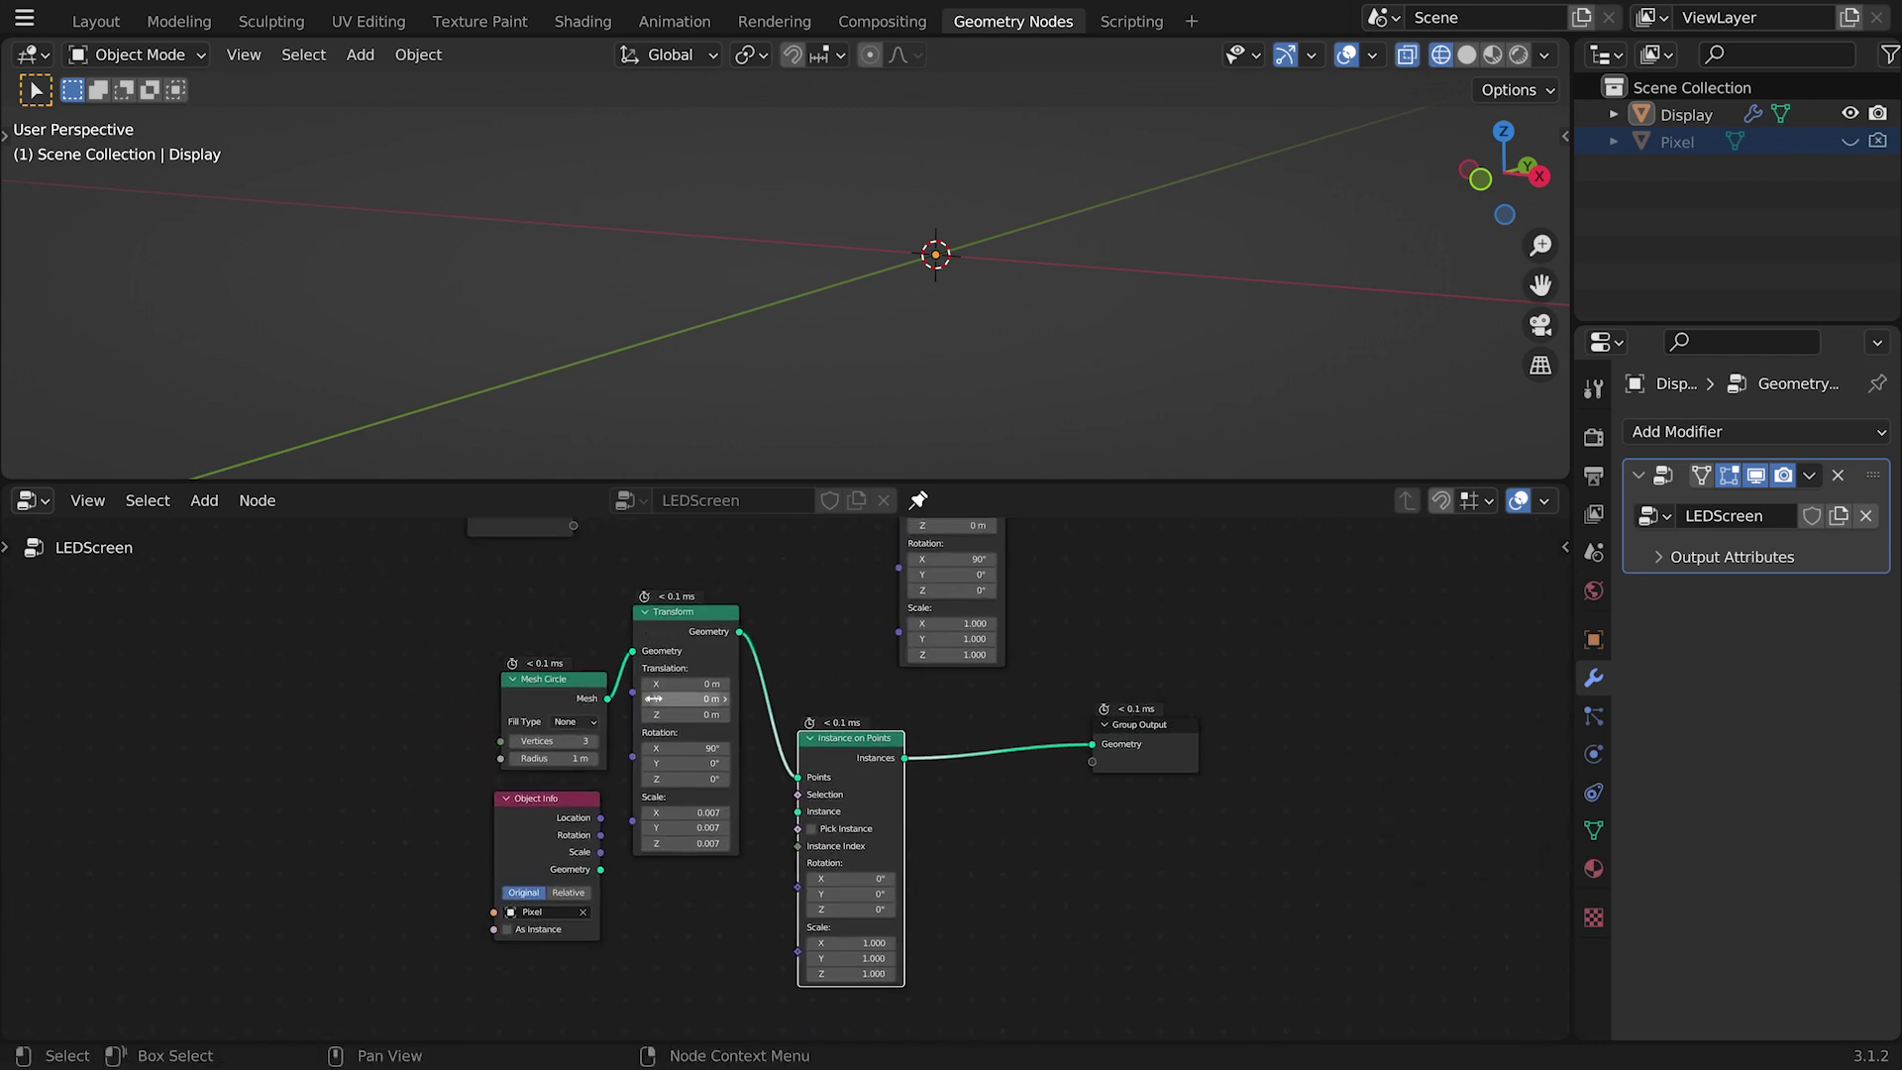
Step: Link Object Info's Geometry output to the Instance input of Instance on Points and place Object Info lower, clear of the Transform node
drag(574, 693, 561, 686)
drag(679, 628, 691, 626)
middle_drag(749, 841, 740, 656)
scroll(692, 713, up, 2)
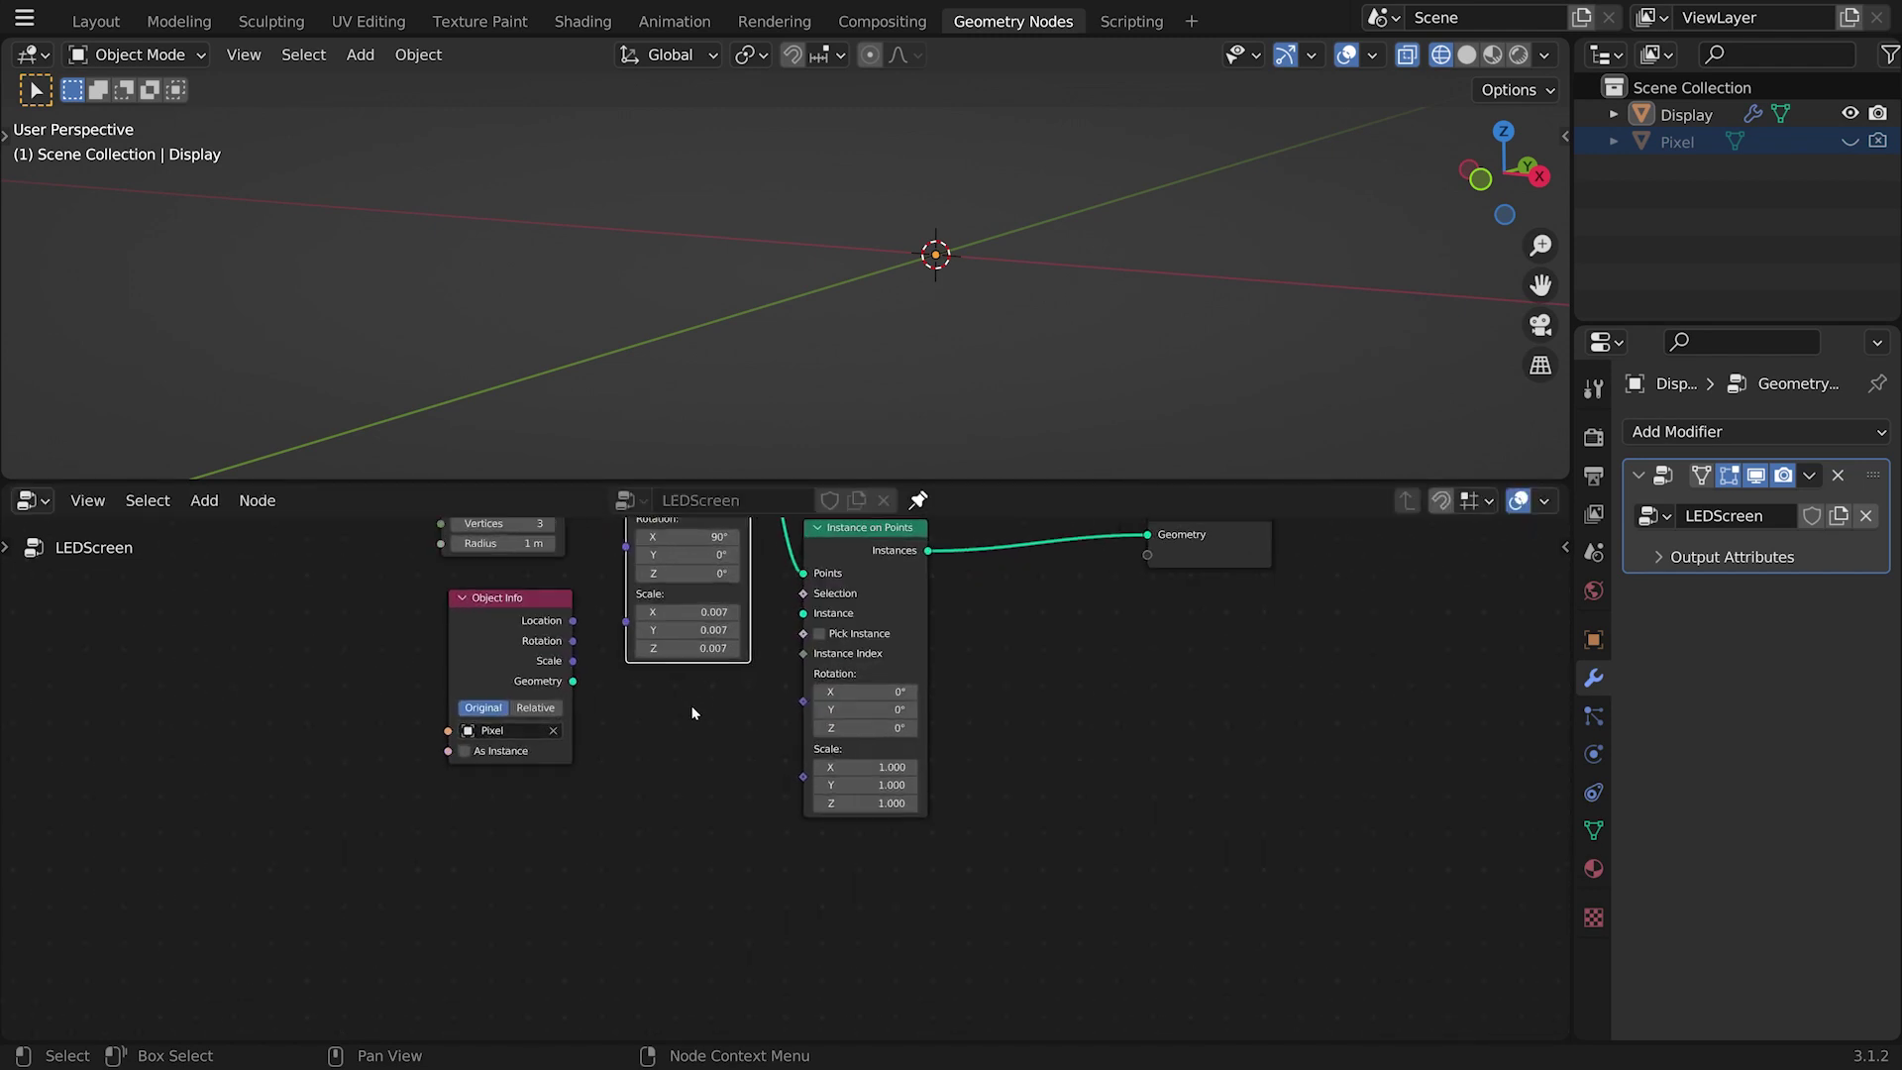
drag(507, 639, 814, 618)
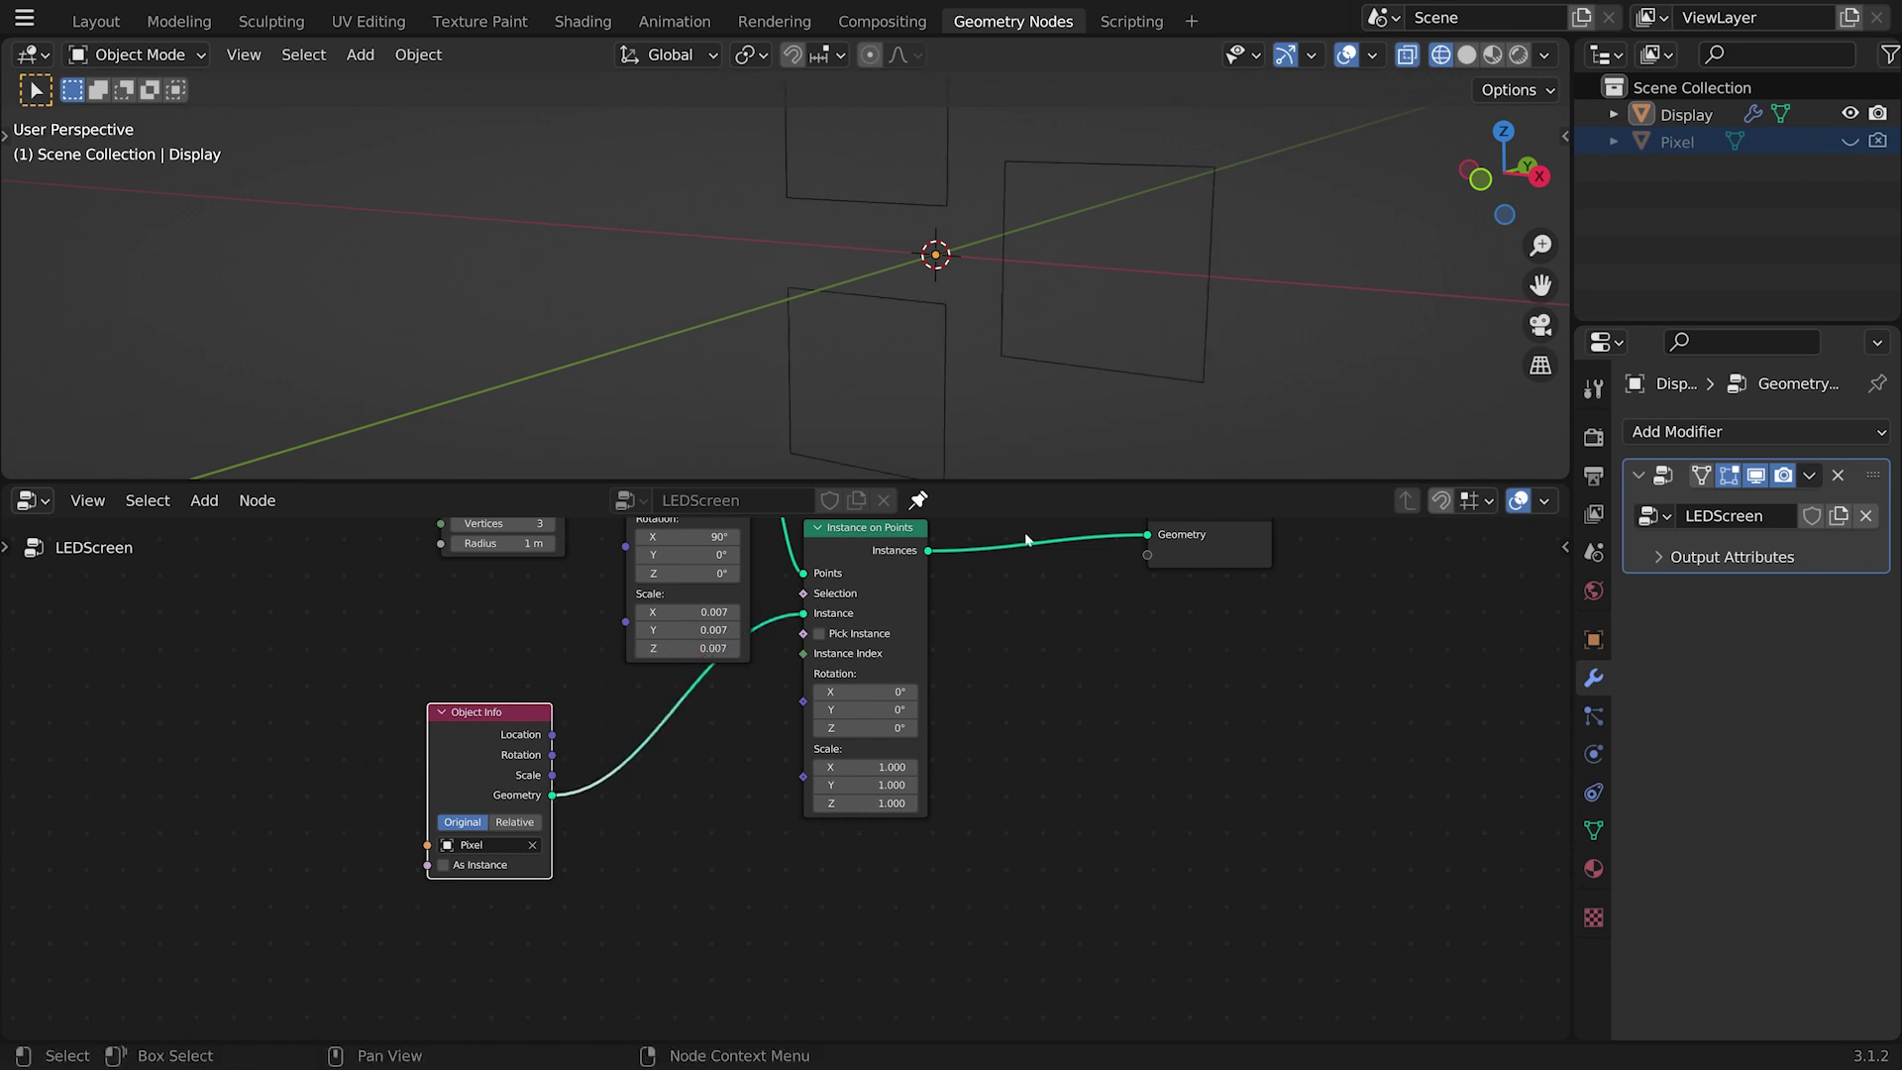
middle_drag(1080, 426, 840, 170)
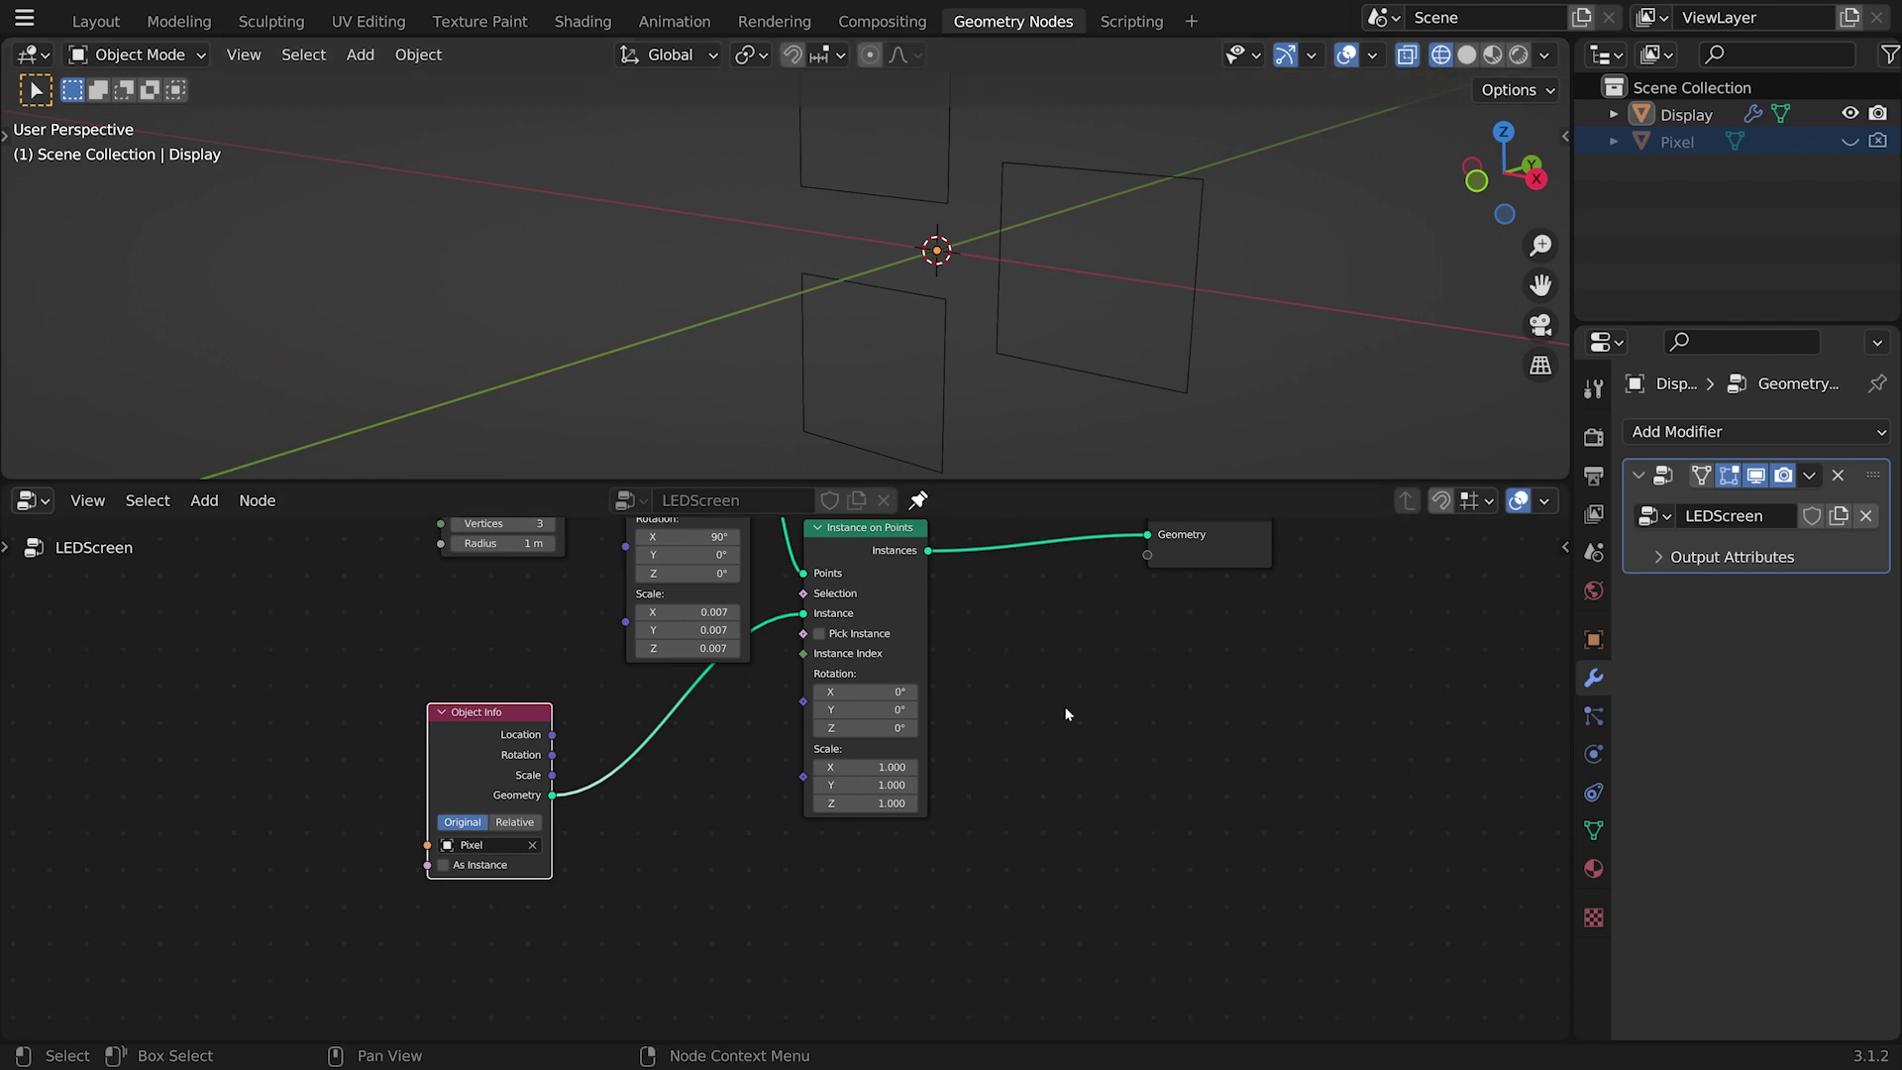
Step: Move Group Output farther away, duplicate Instance on Points beside the grid's Transform, and link that Transform's Geometry to the copy's Points input
scroll(998, 657, down, 4)
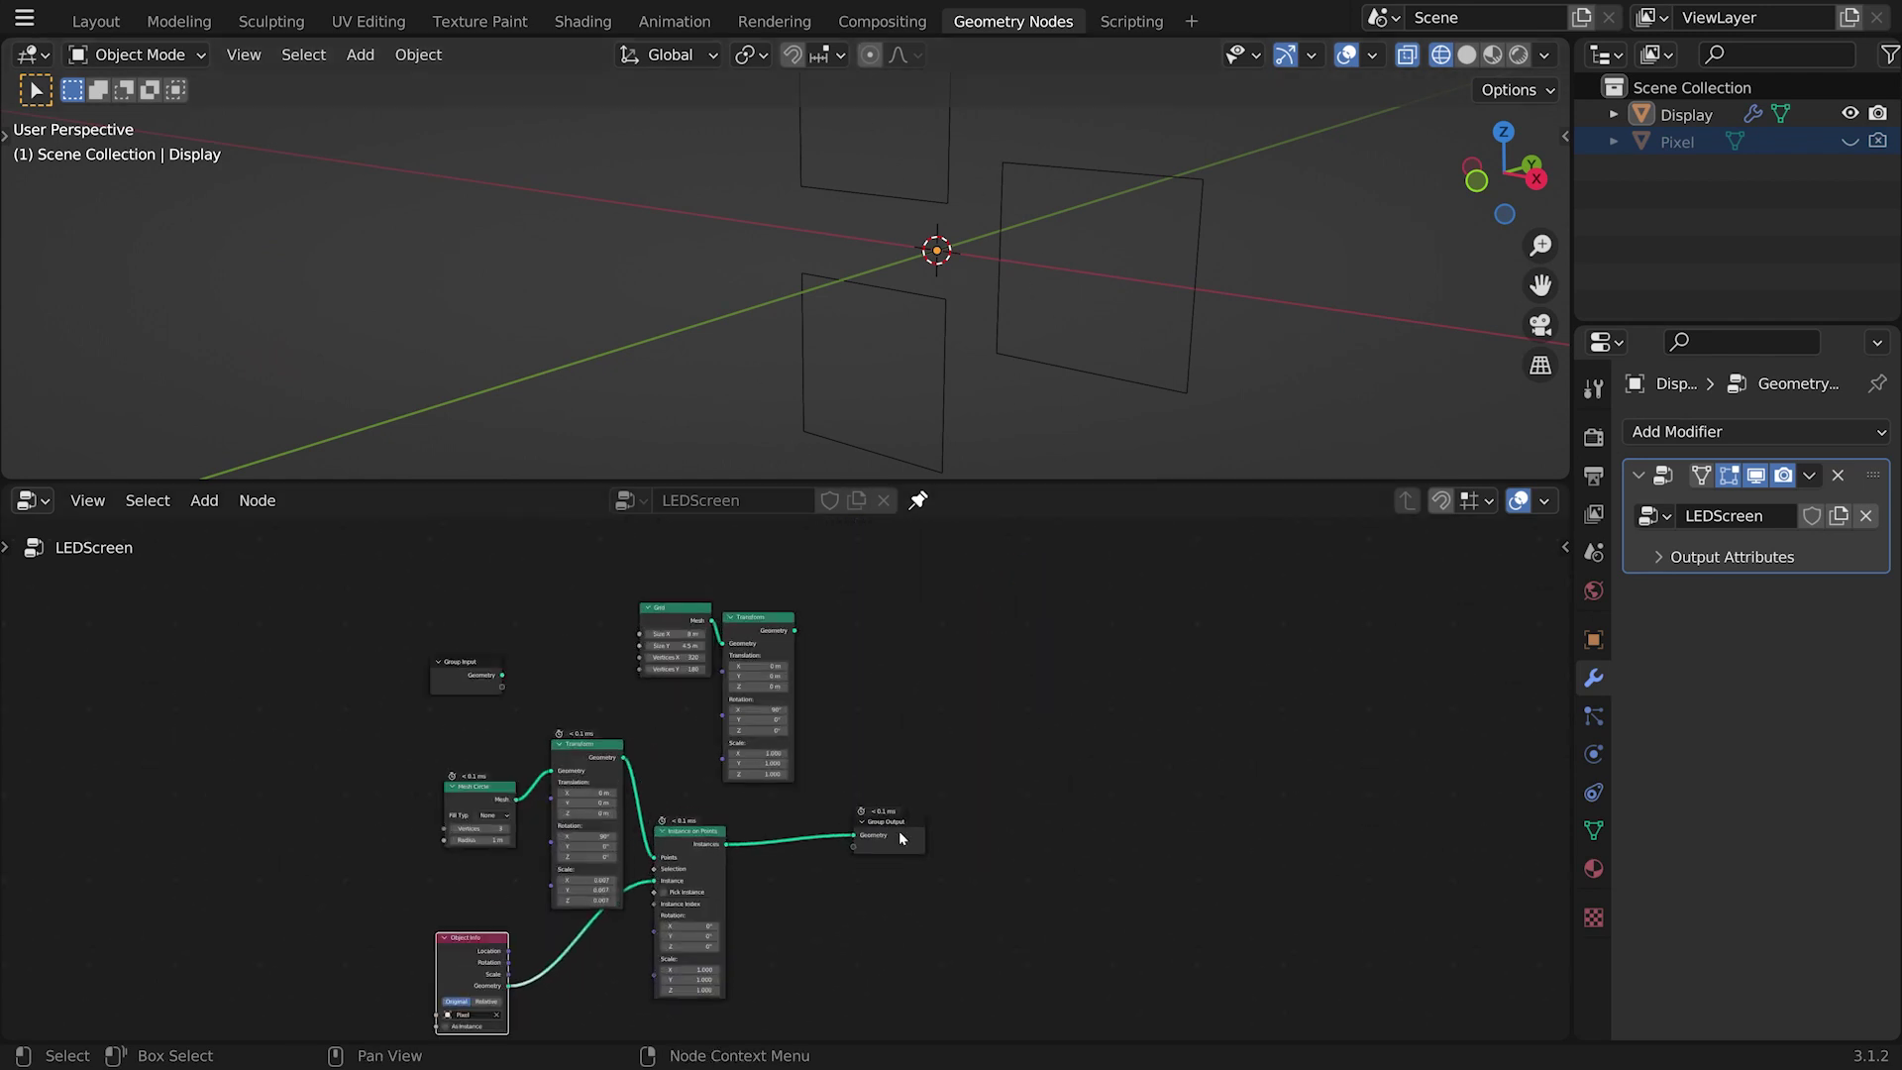
drag(901, 837, 1101, 853)
drag(756, 641, 778, 640)
click(685, 850)
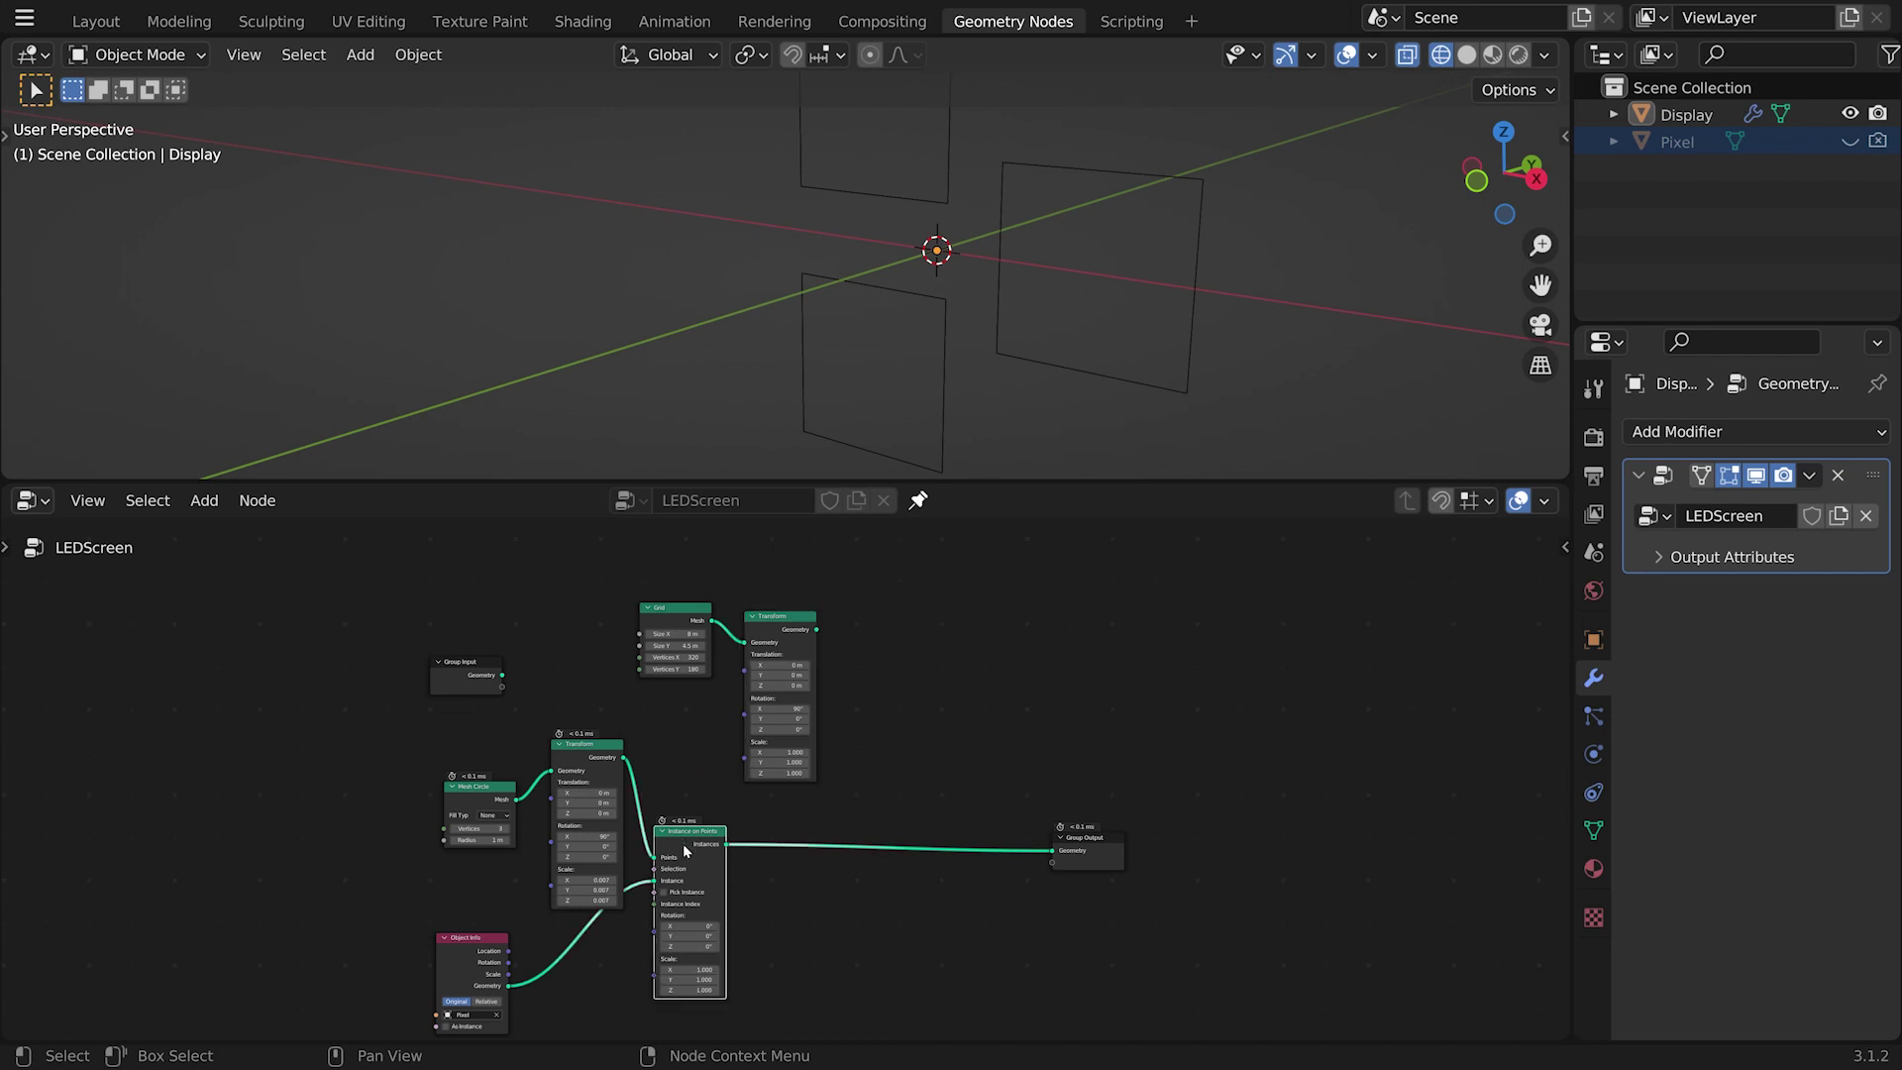
key(shift+d)
click(852, 723)
scroll(851, 722, up, 3)
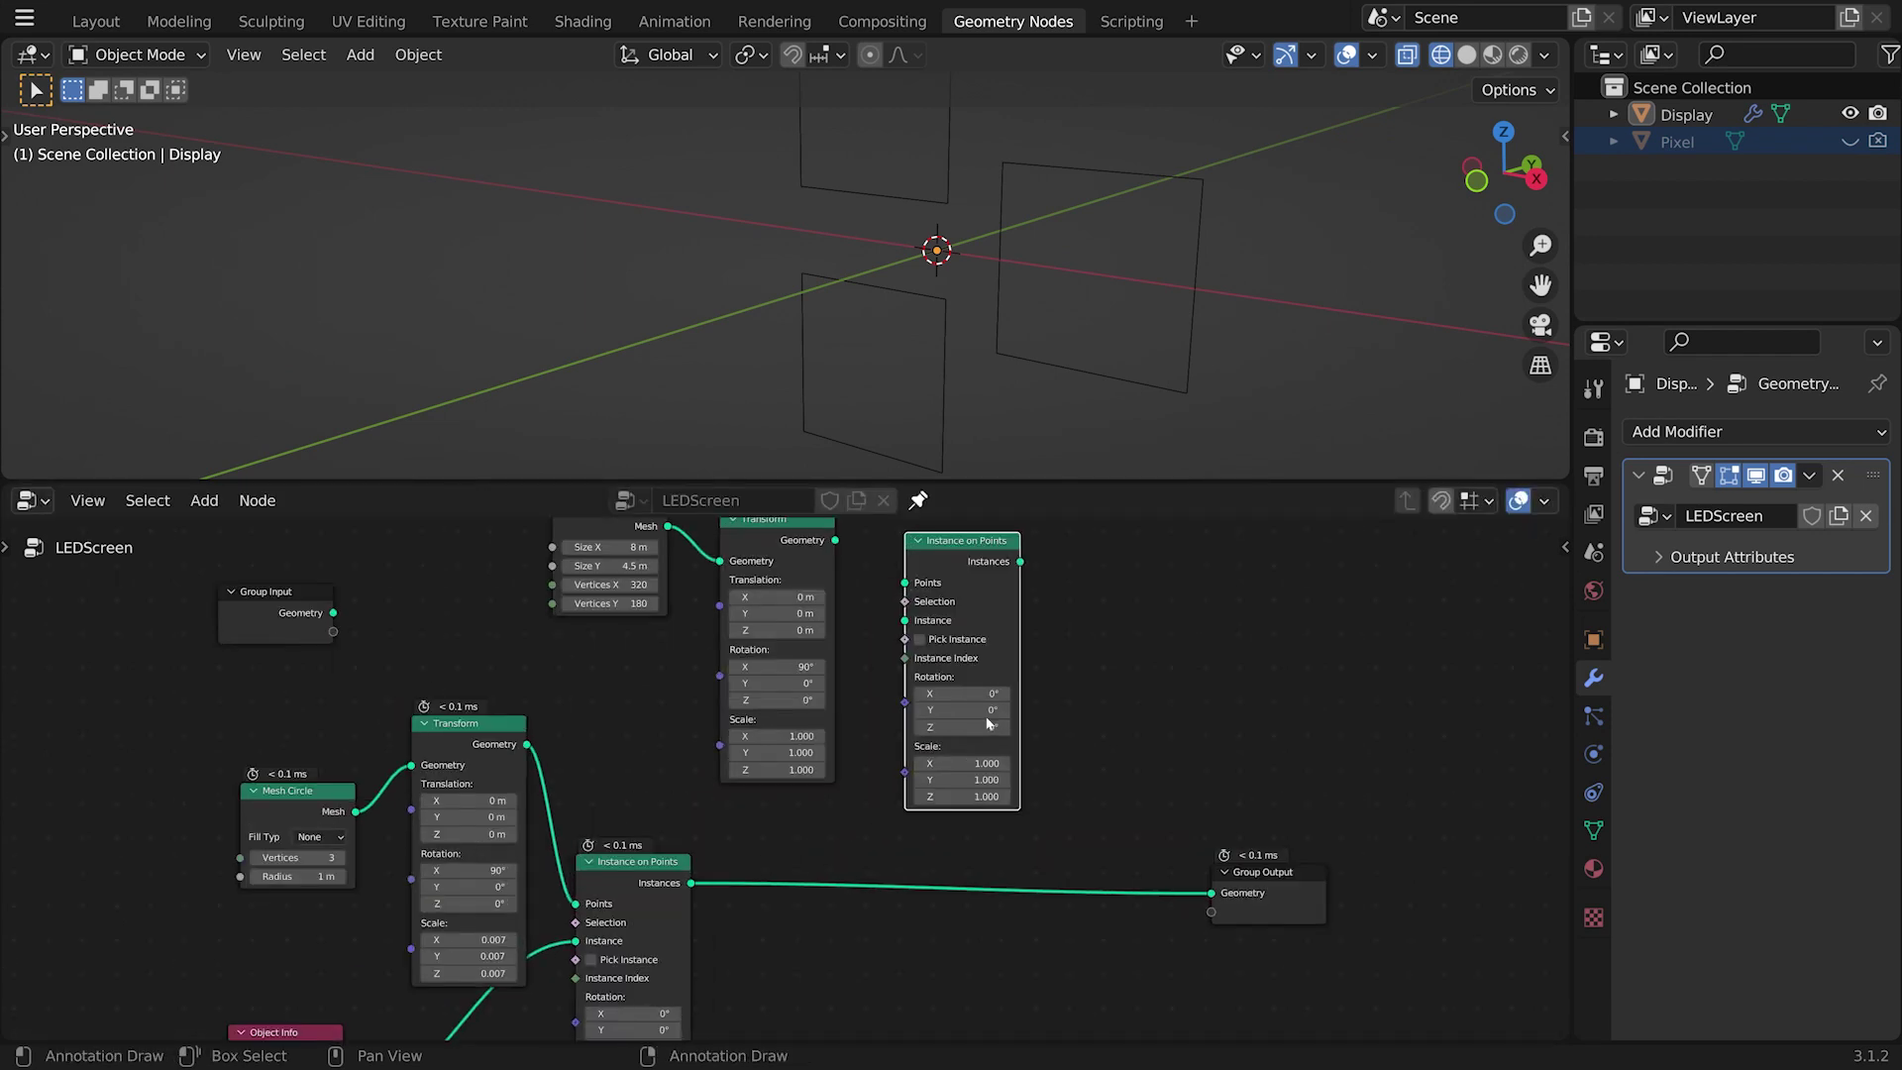
drag(802, 608, 1048, 672)
middle_drag(1163, 863, 1133, 789)
scroll(1133, 789, down, 5)
middle_drag(990, 884, 990, 738)
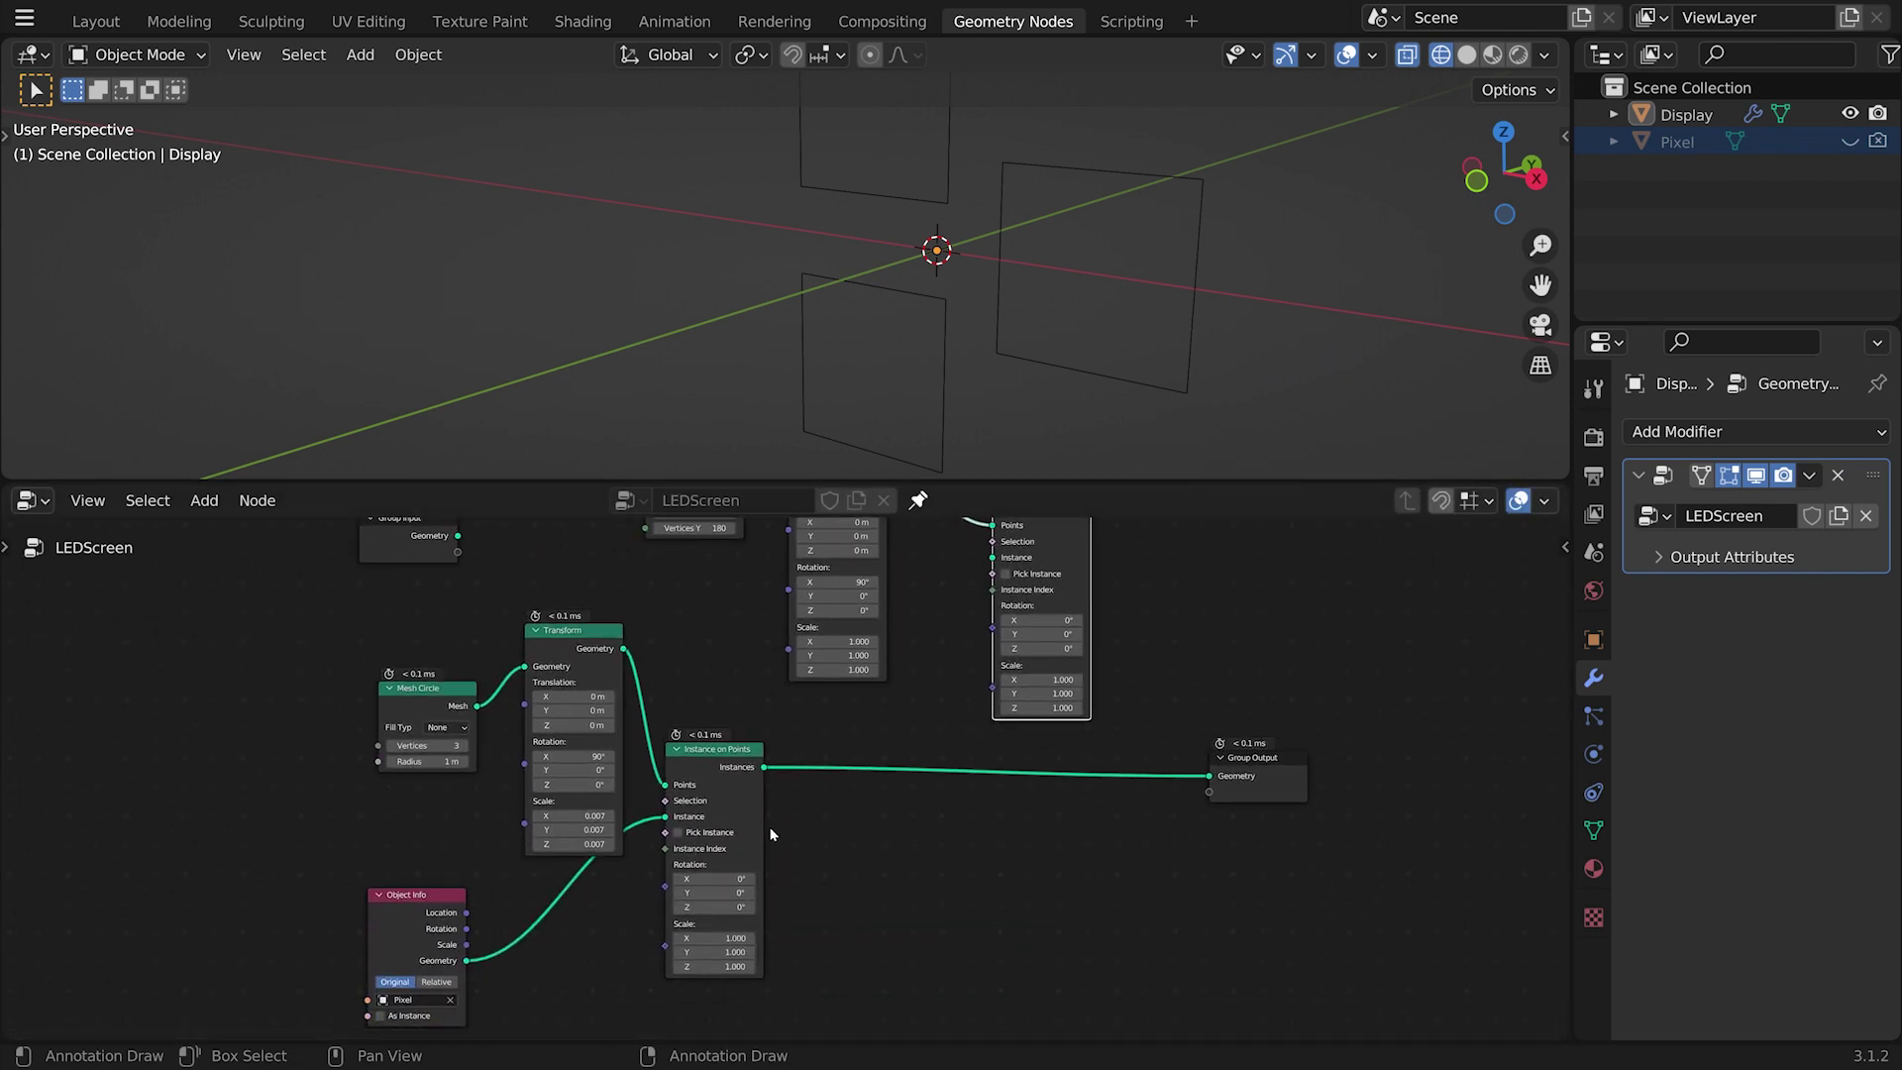
Step: Link the first Instance on Points to the copy's Instance input and the copy's Instances output to Group Output
drag(764, 769, 813, 753)
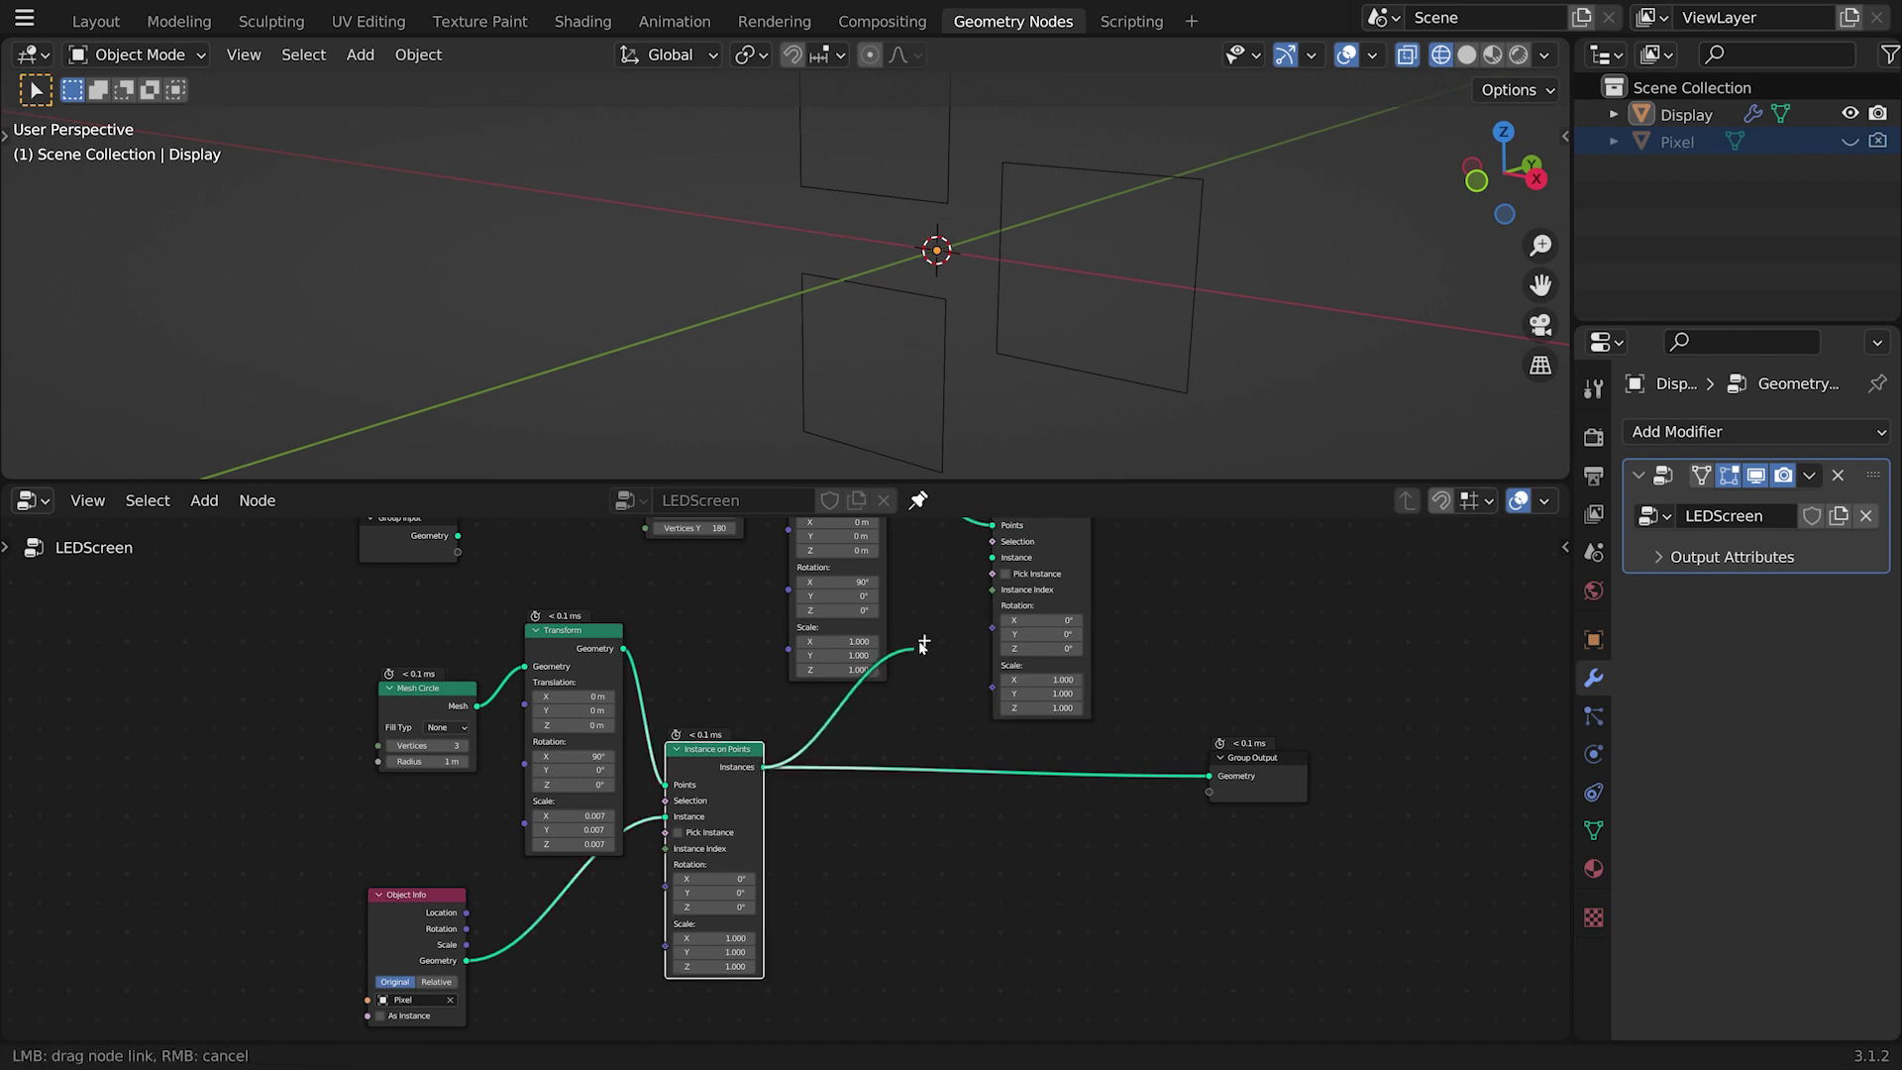
drag(922, 646, 991, 693)
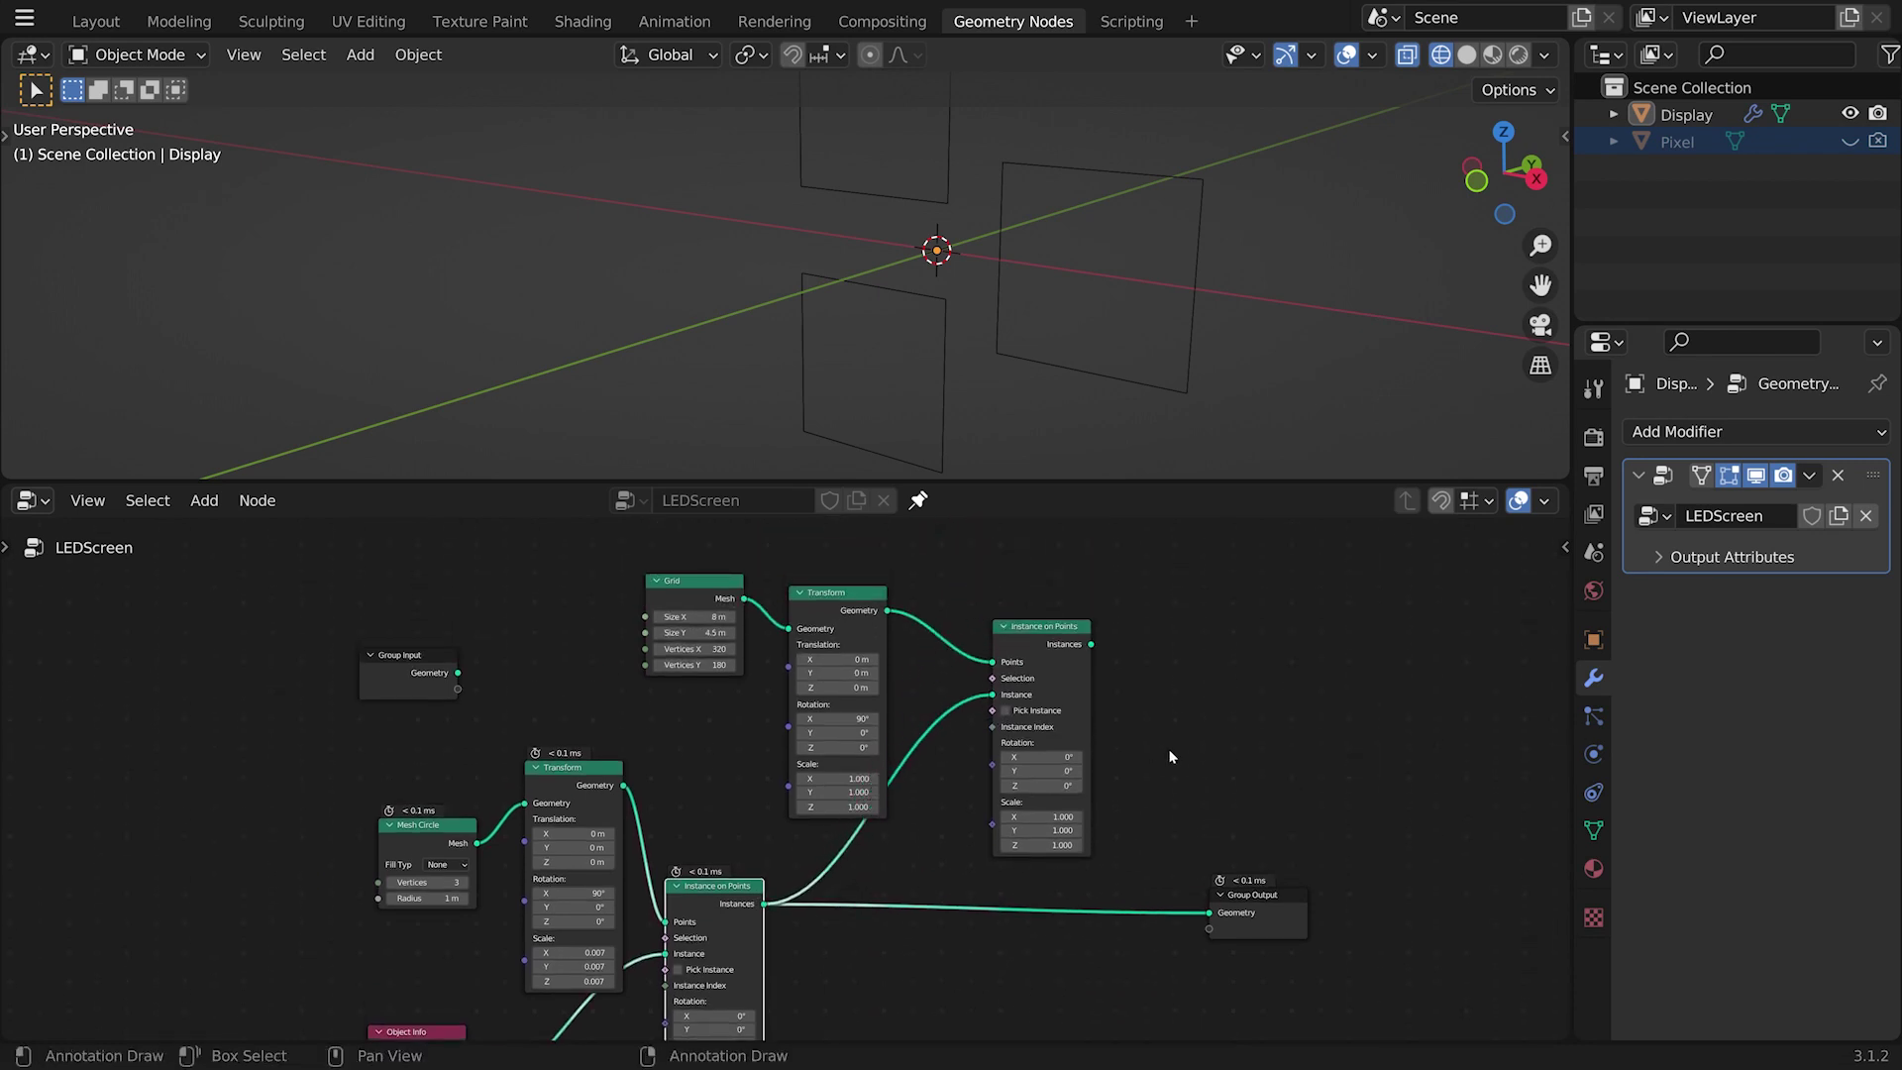
drag(1091, 645, 1209, 913)
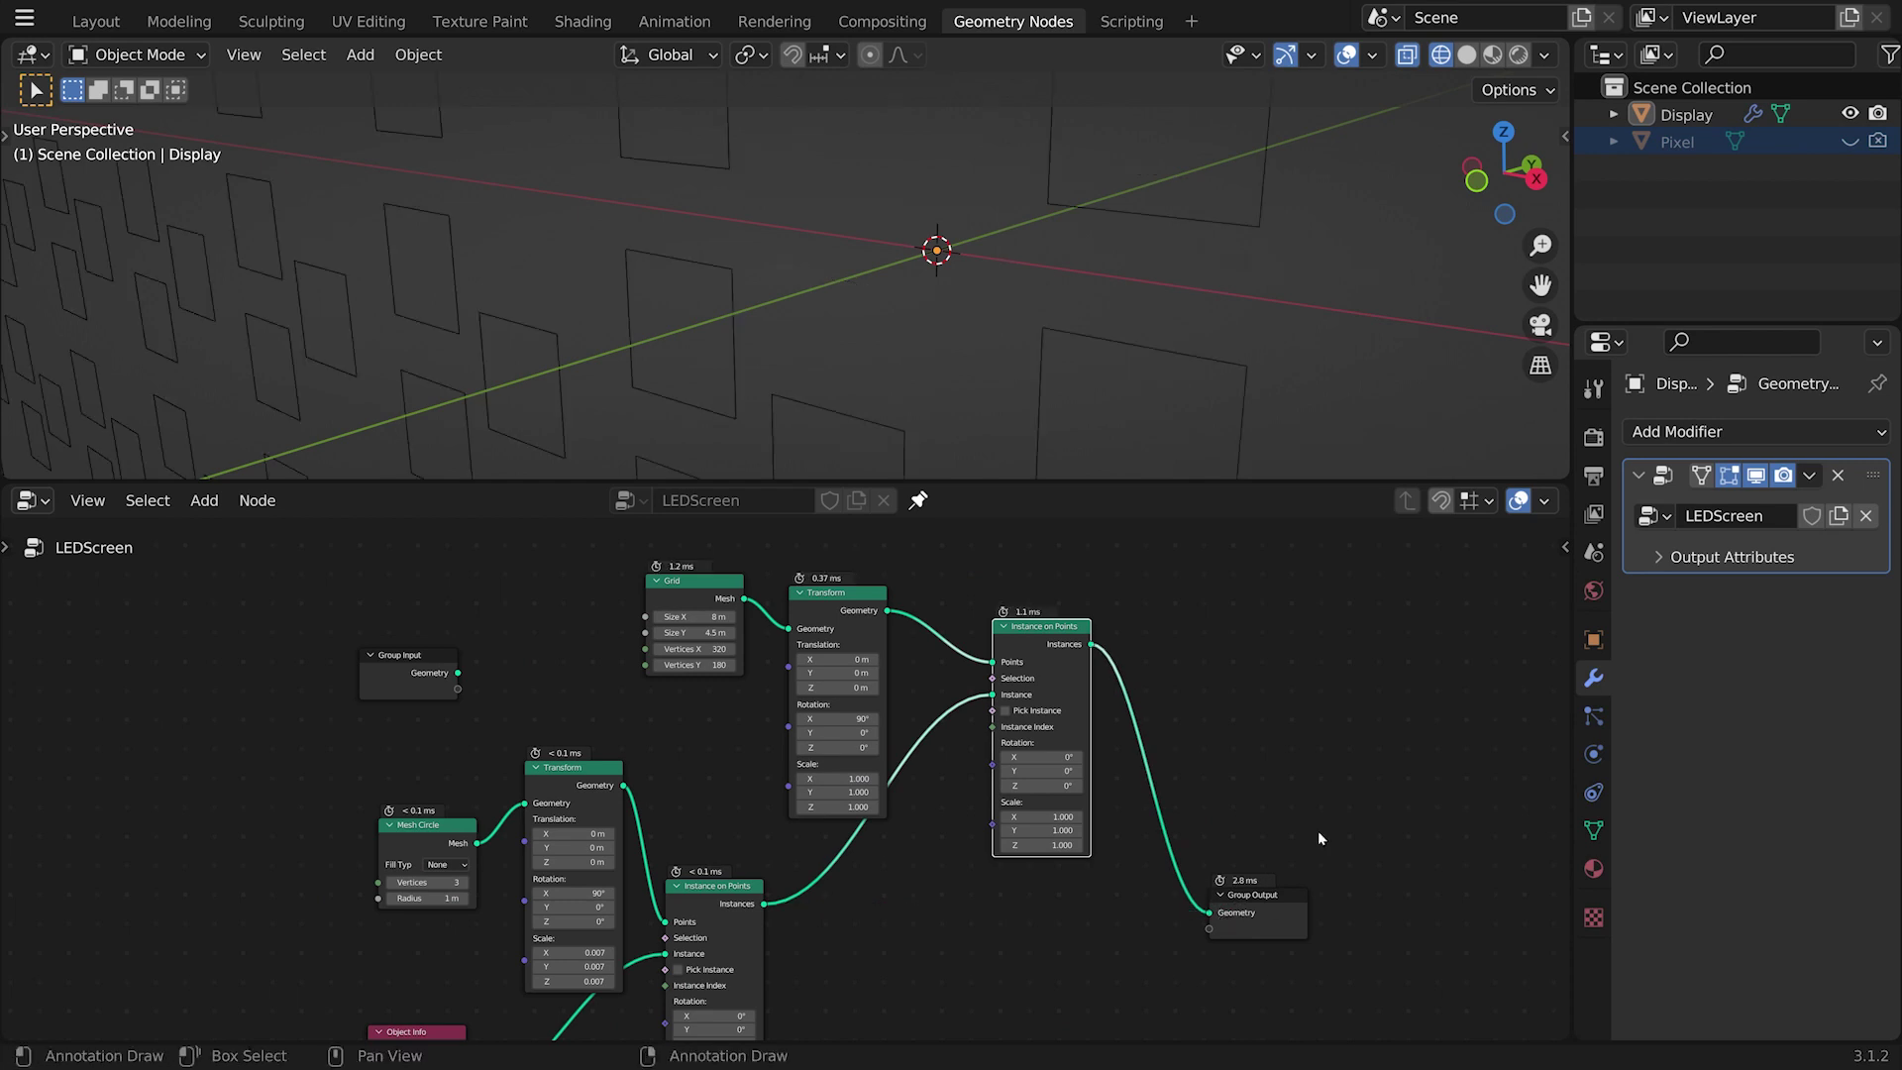
middle_drag(1046, 373, 965, 301)
scroll(964, 301, up, 4)
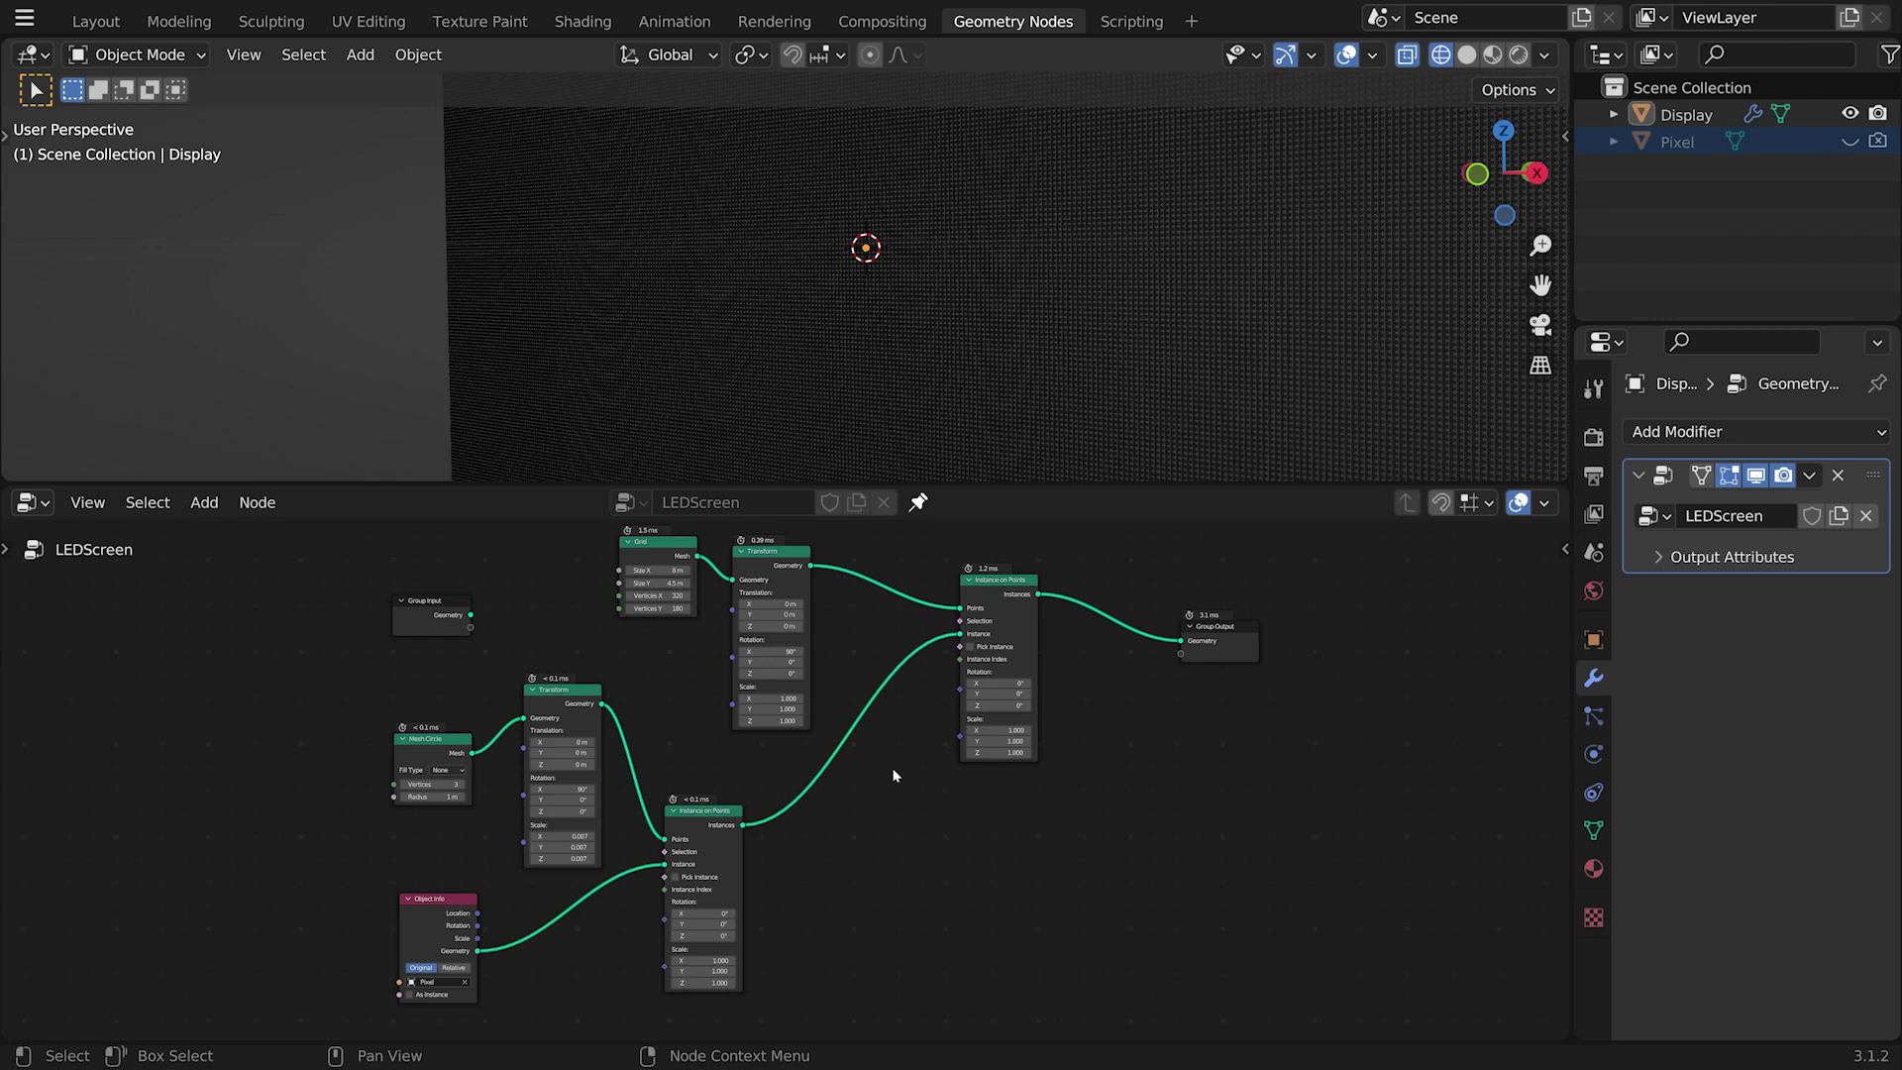
middle_drag(917, 801, 990, 768)
scroll(990, 770, up, 5)
middle_drag(1020, 918, 1027, 846)
scroll(1027, 845, up, 4)
scroll(1014, 843, down, 4)
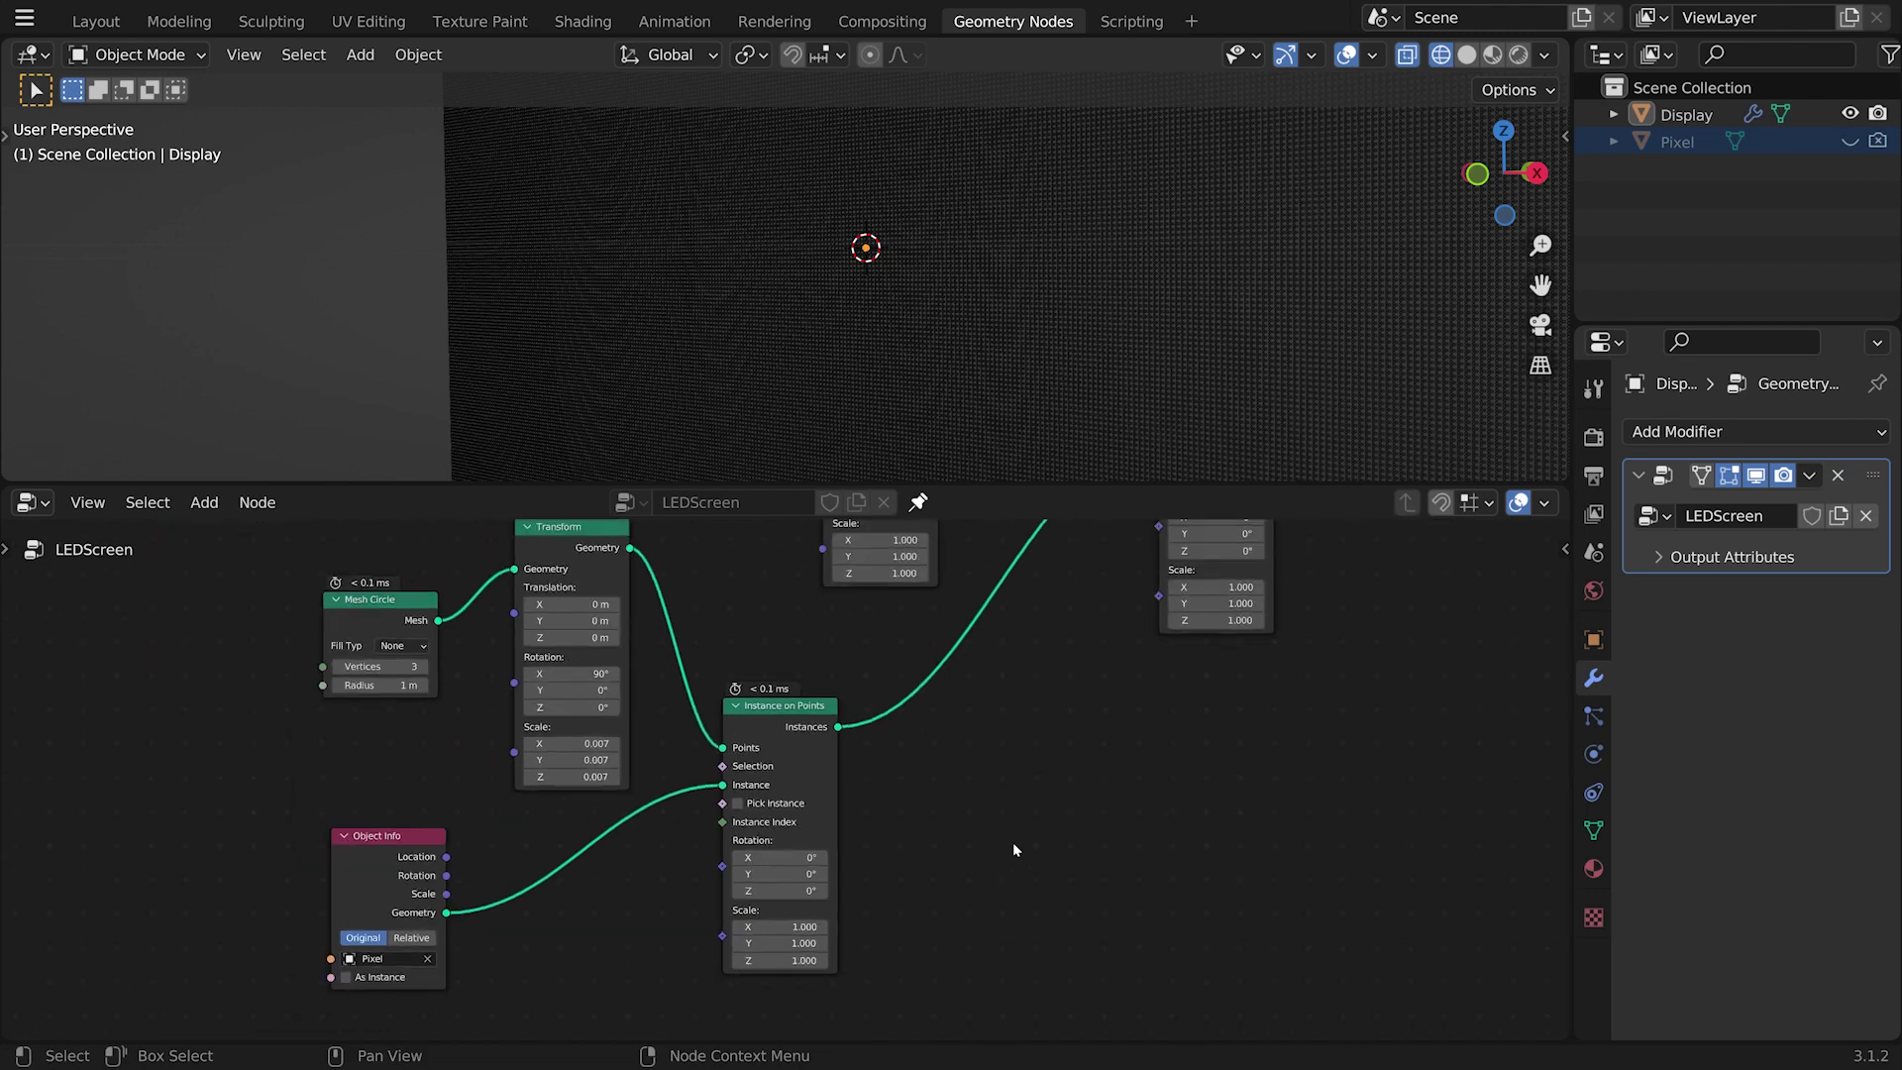
scroll(1013, 844, down, 1)
middle_drag(1095, 776, 1203, 763)
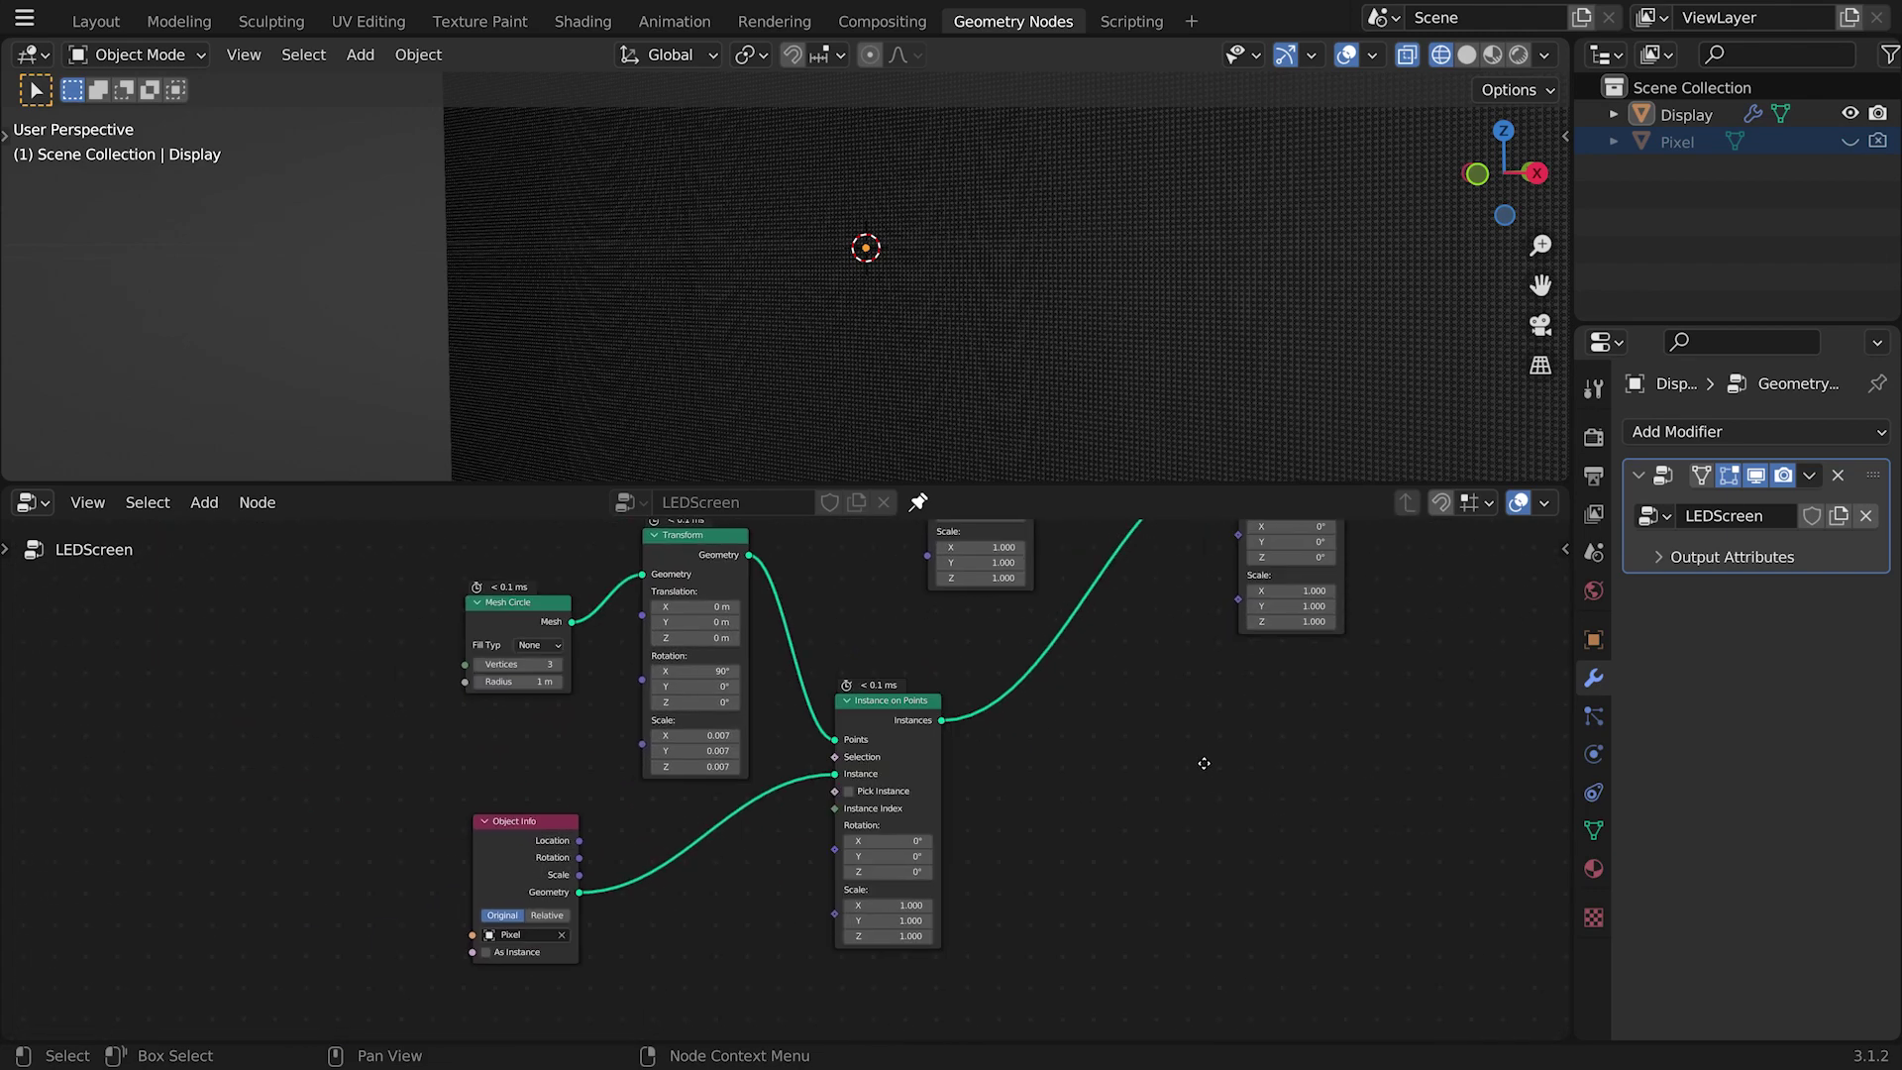
scroll(1095, 854, up, 3)
middle_drag(1095, 853, 1061, 843)
scroll(1061, 819, down, 4)
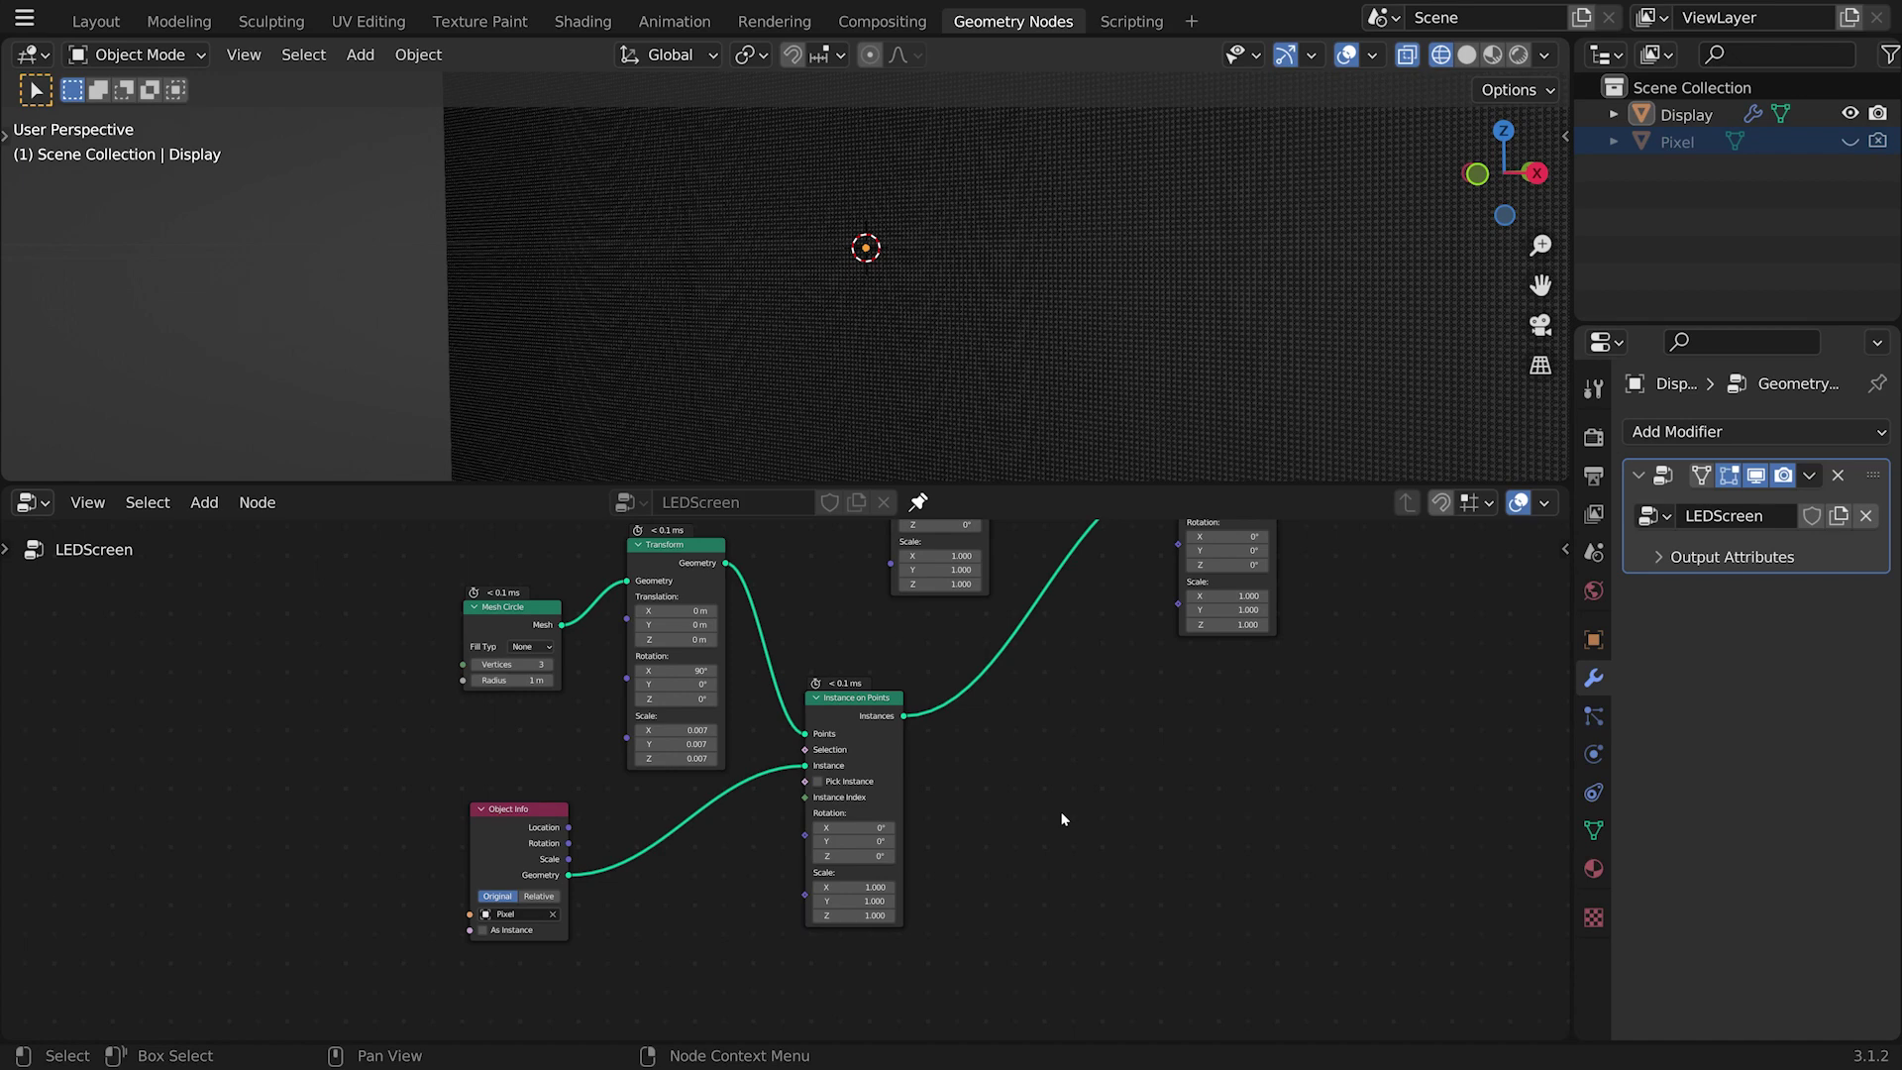
Step: Add a Capture Attribute node in the empty space beside the first Instance on Points node
key(shift+a)
click(983, 489)
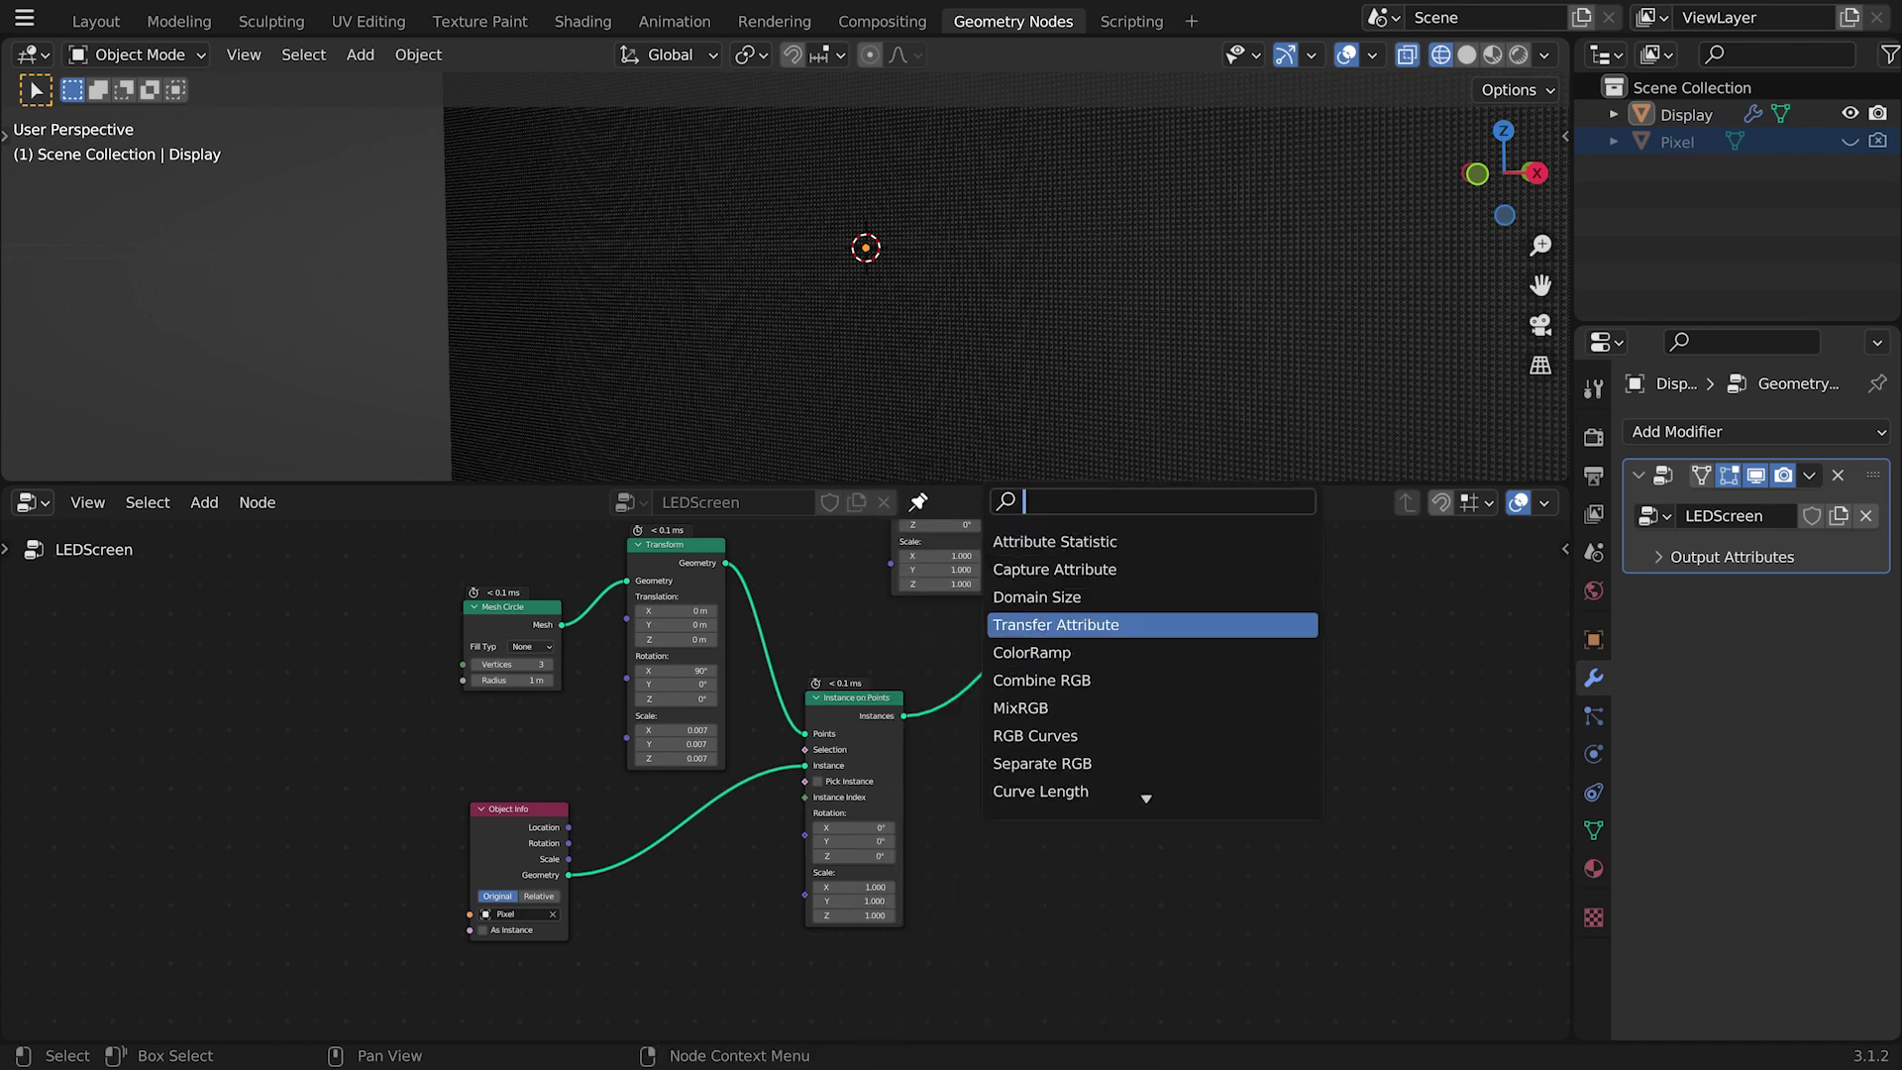
key(Return)
click(1101, 901)
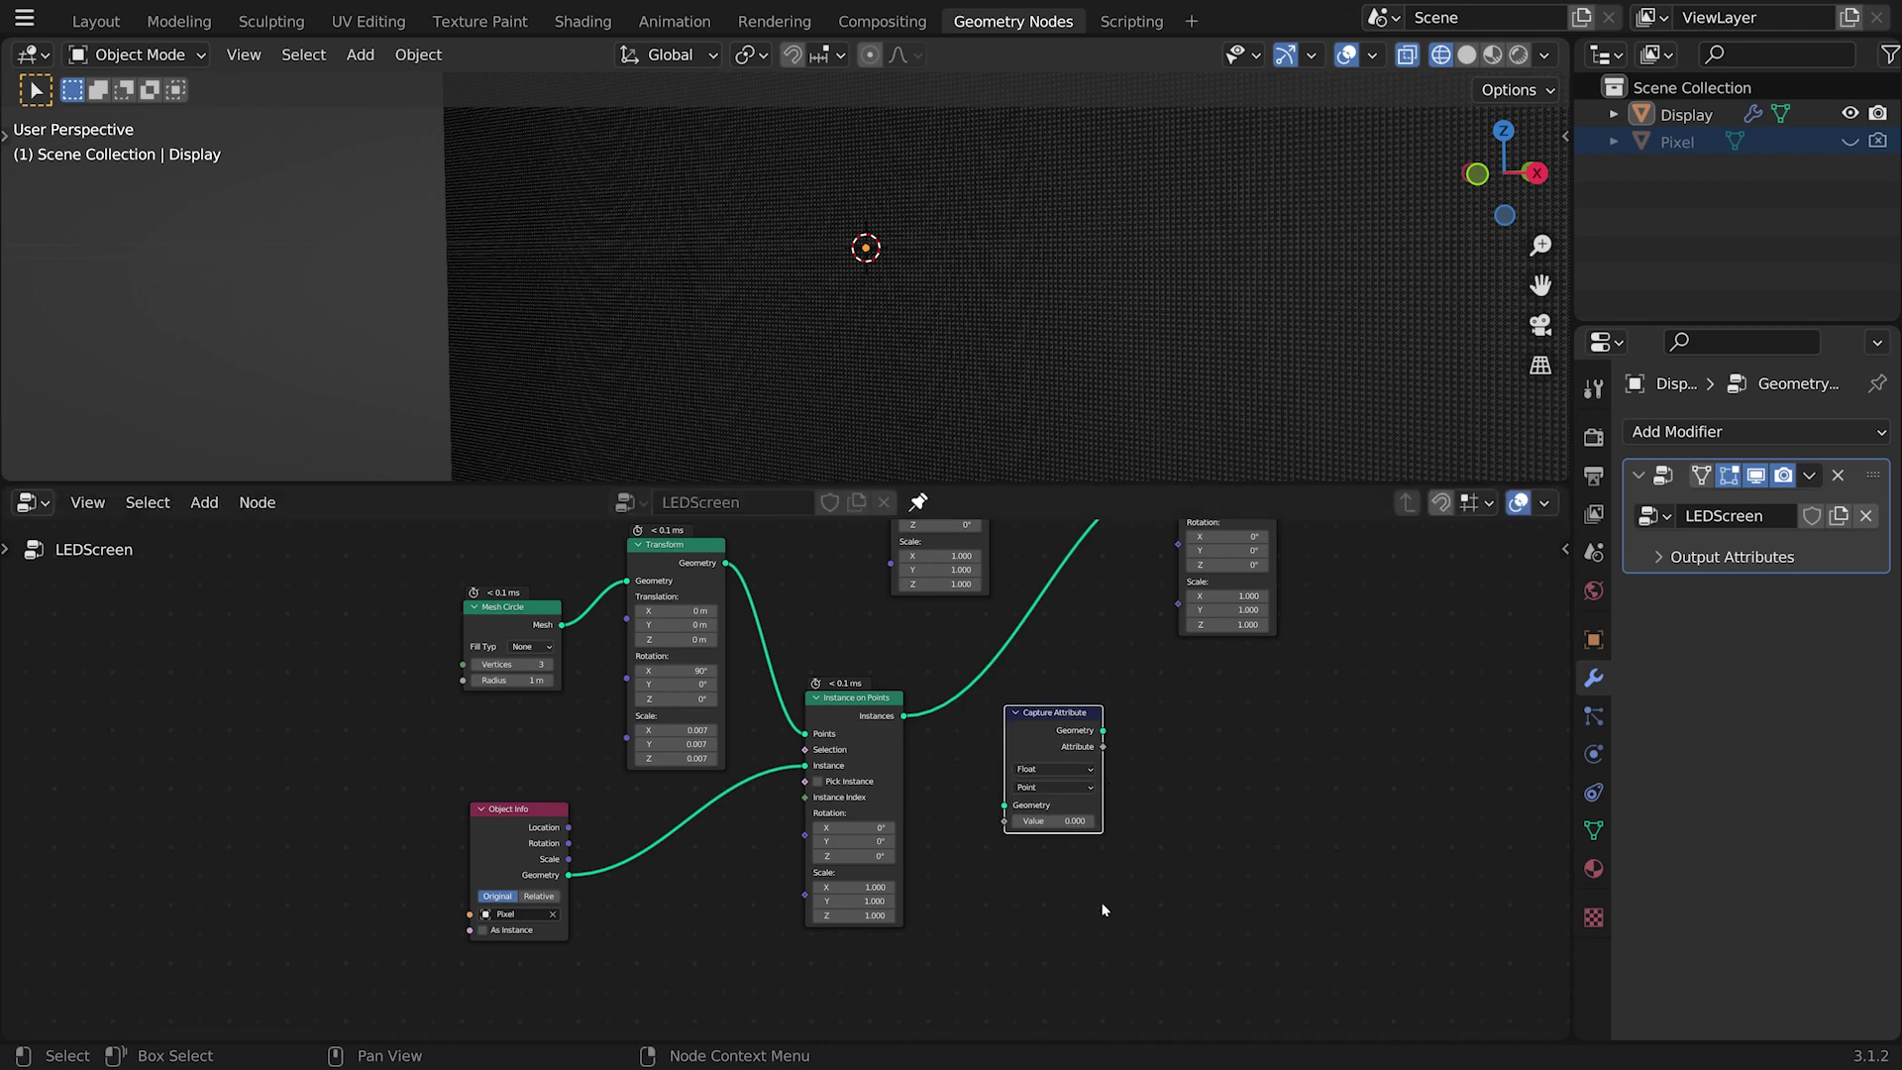
scroll(1089, 897, up, 1)
scroll(1040, 891, down, 3)
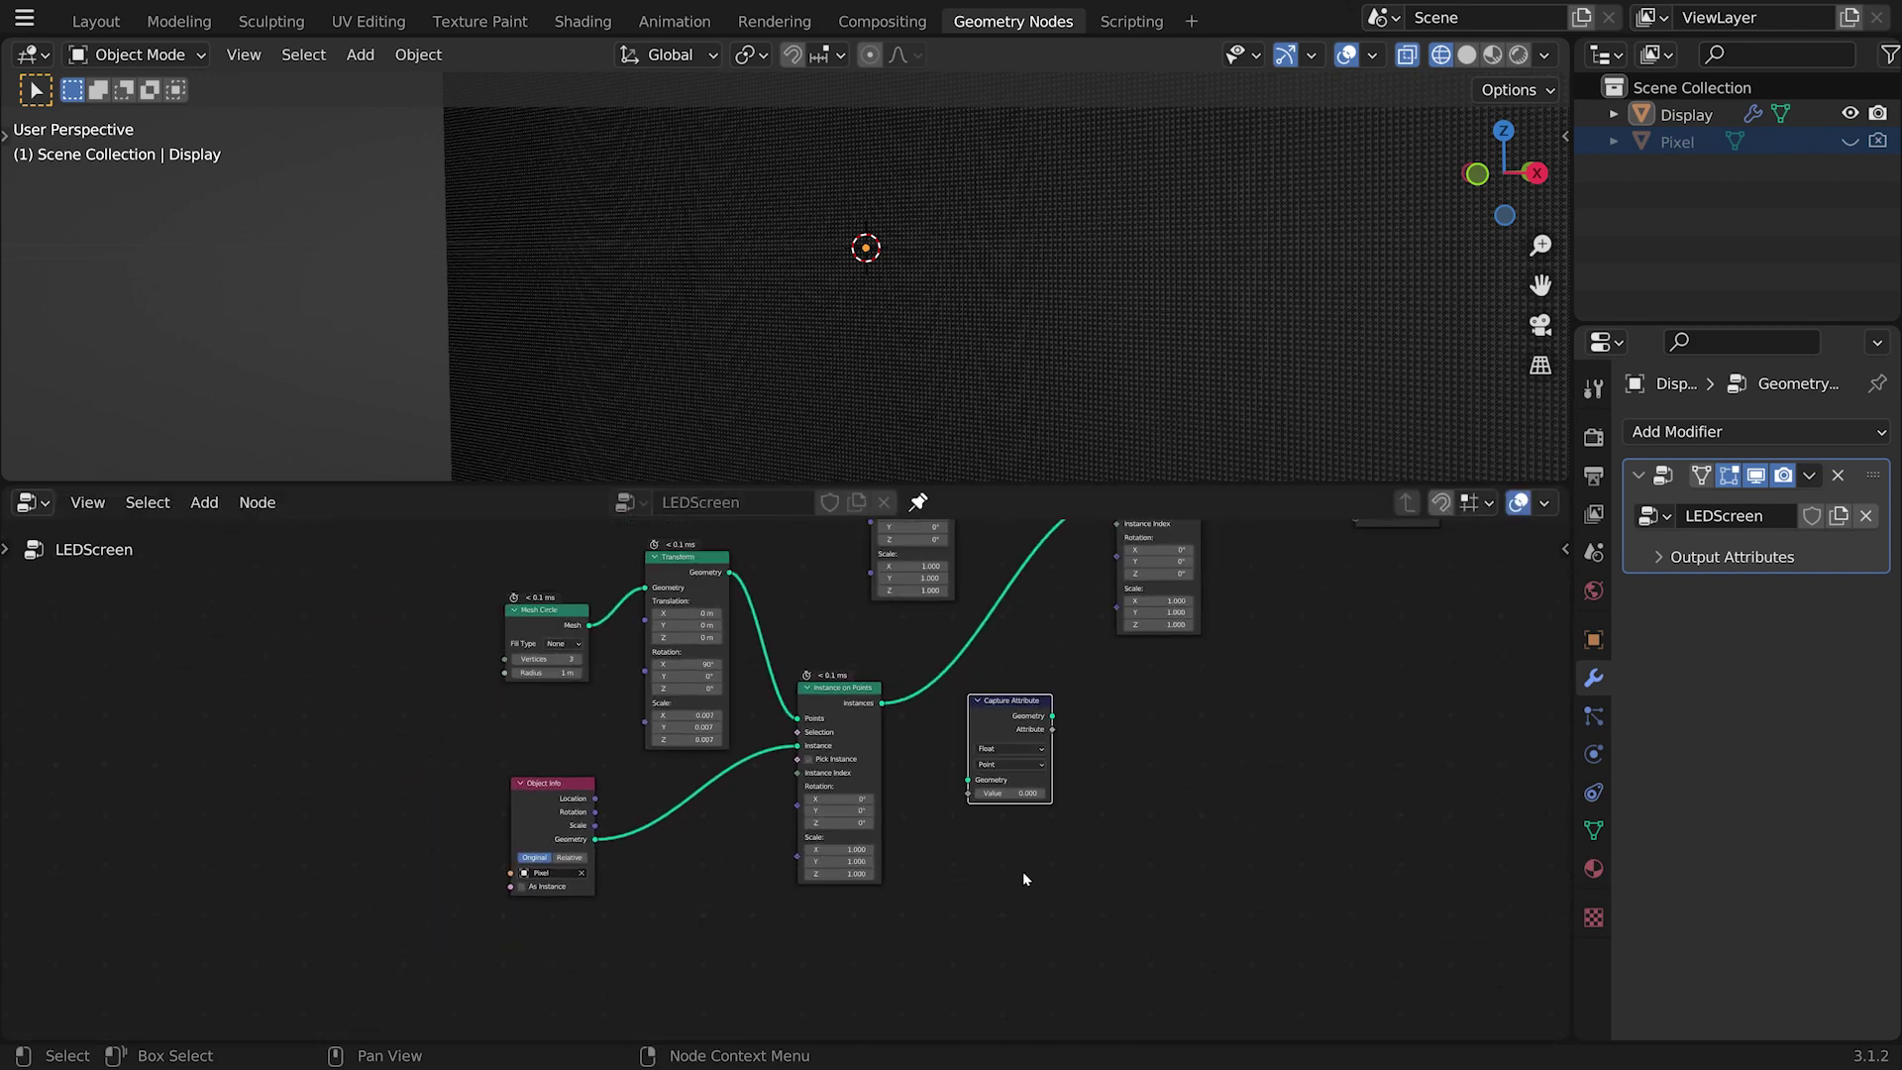
scroll(1001, 822, up, 1)
Step: Move Group Output next to the first Instance on Points and link its Instances output to it to preview the pixel cluster
mouse_move(893, 661)
mouse_down()
mouse_move(921, 648)
mouse_move(899, 664)
mouse_up()
middle_drag(757, 730, 831, 781)
scroll(780, 768, up, 1)
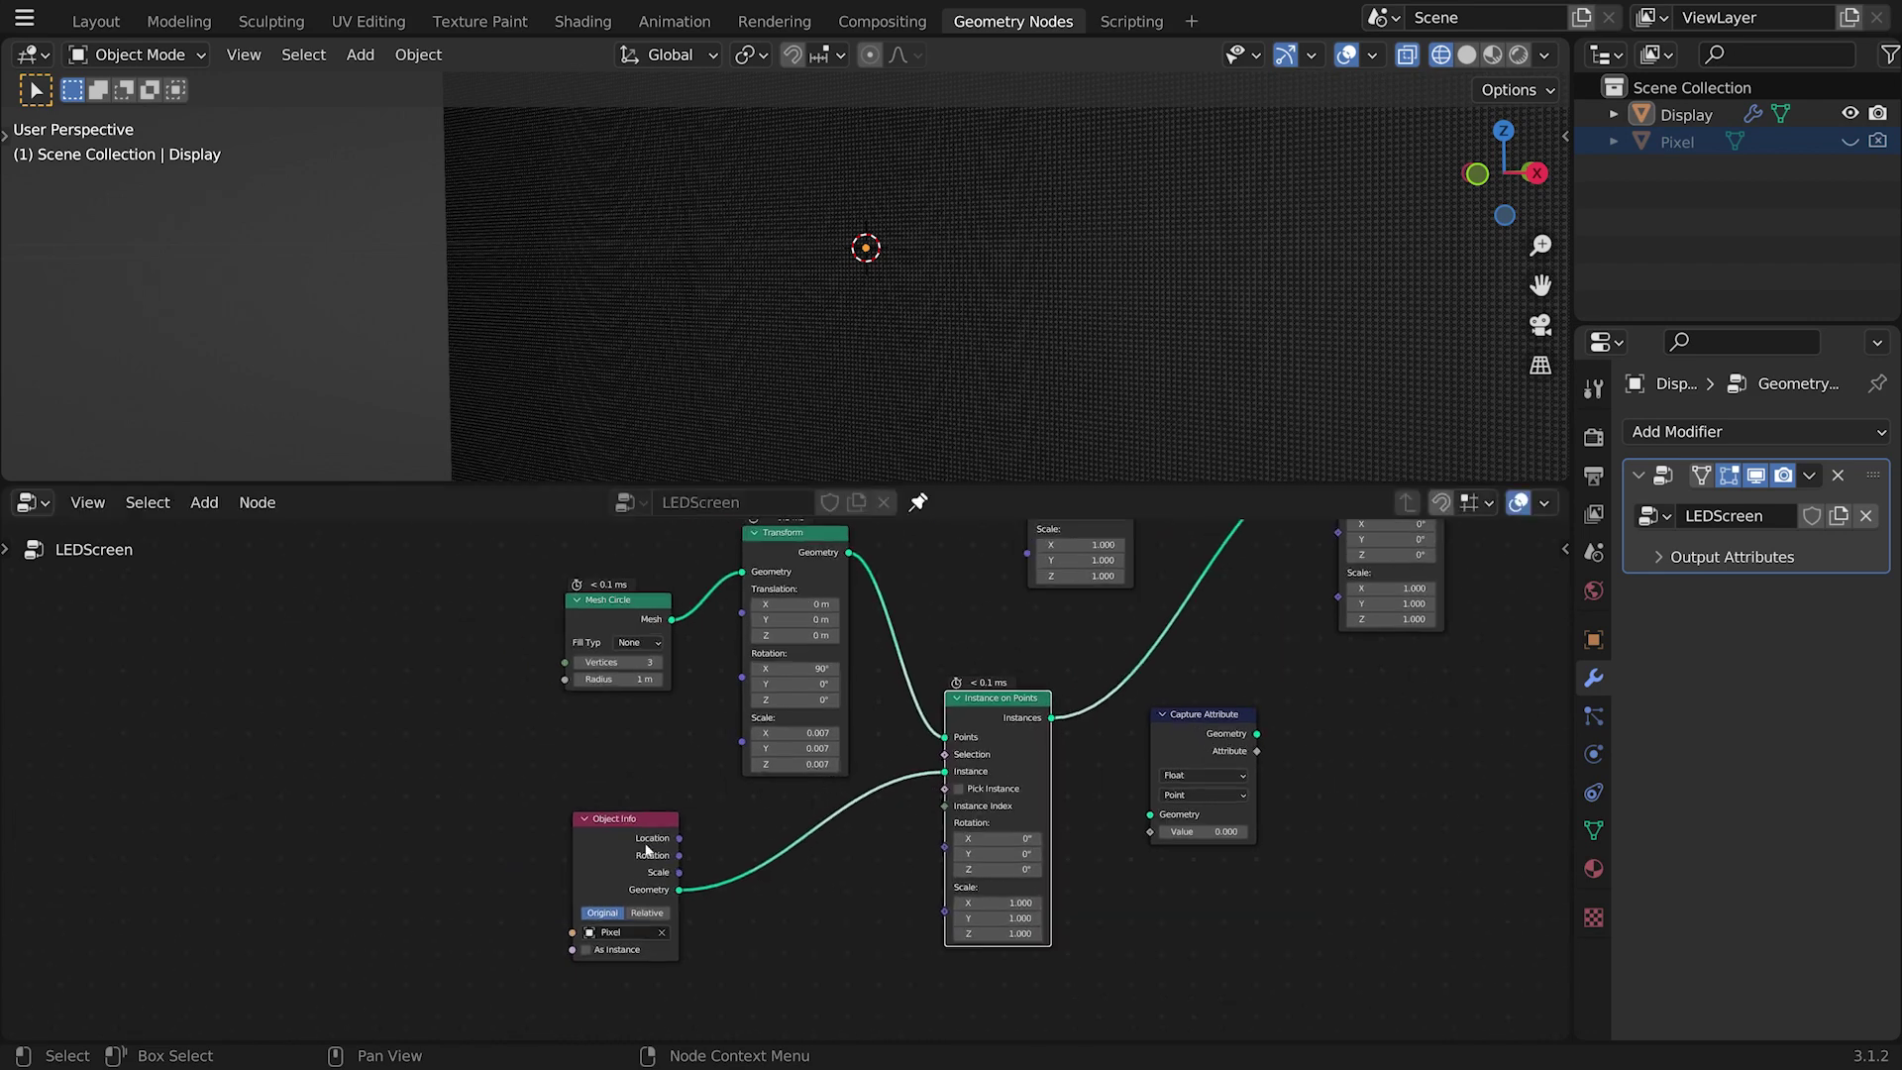
click(625, 854)
key(Home)
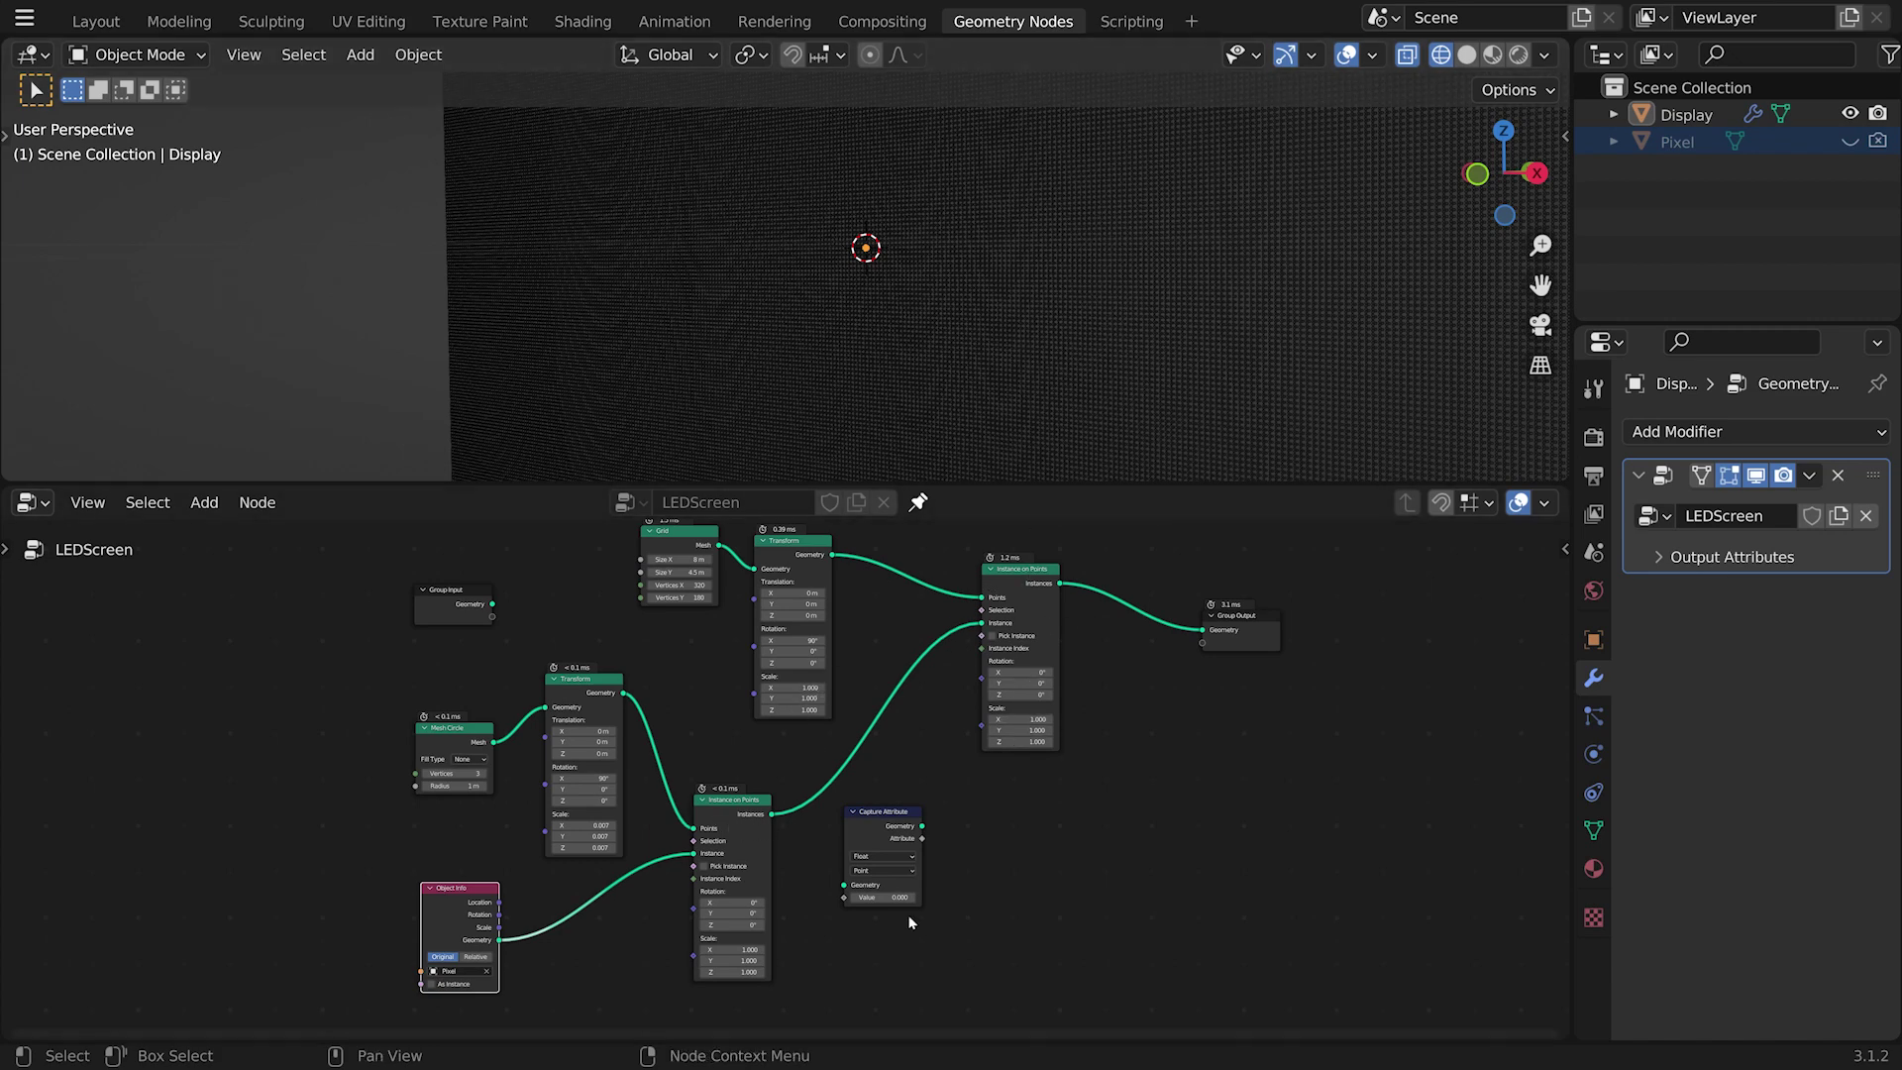
middle_drag(909, 916, 939, 844)
drag(1274, 557, 928, 701)
scroll(813, 750, up, 1)
drag(818, 733, 954, 709)
middle_drag(1045, 248, 820, 206)
scroll(1019, 309, up, 2)
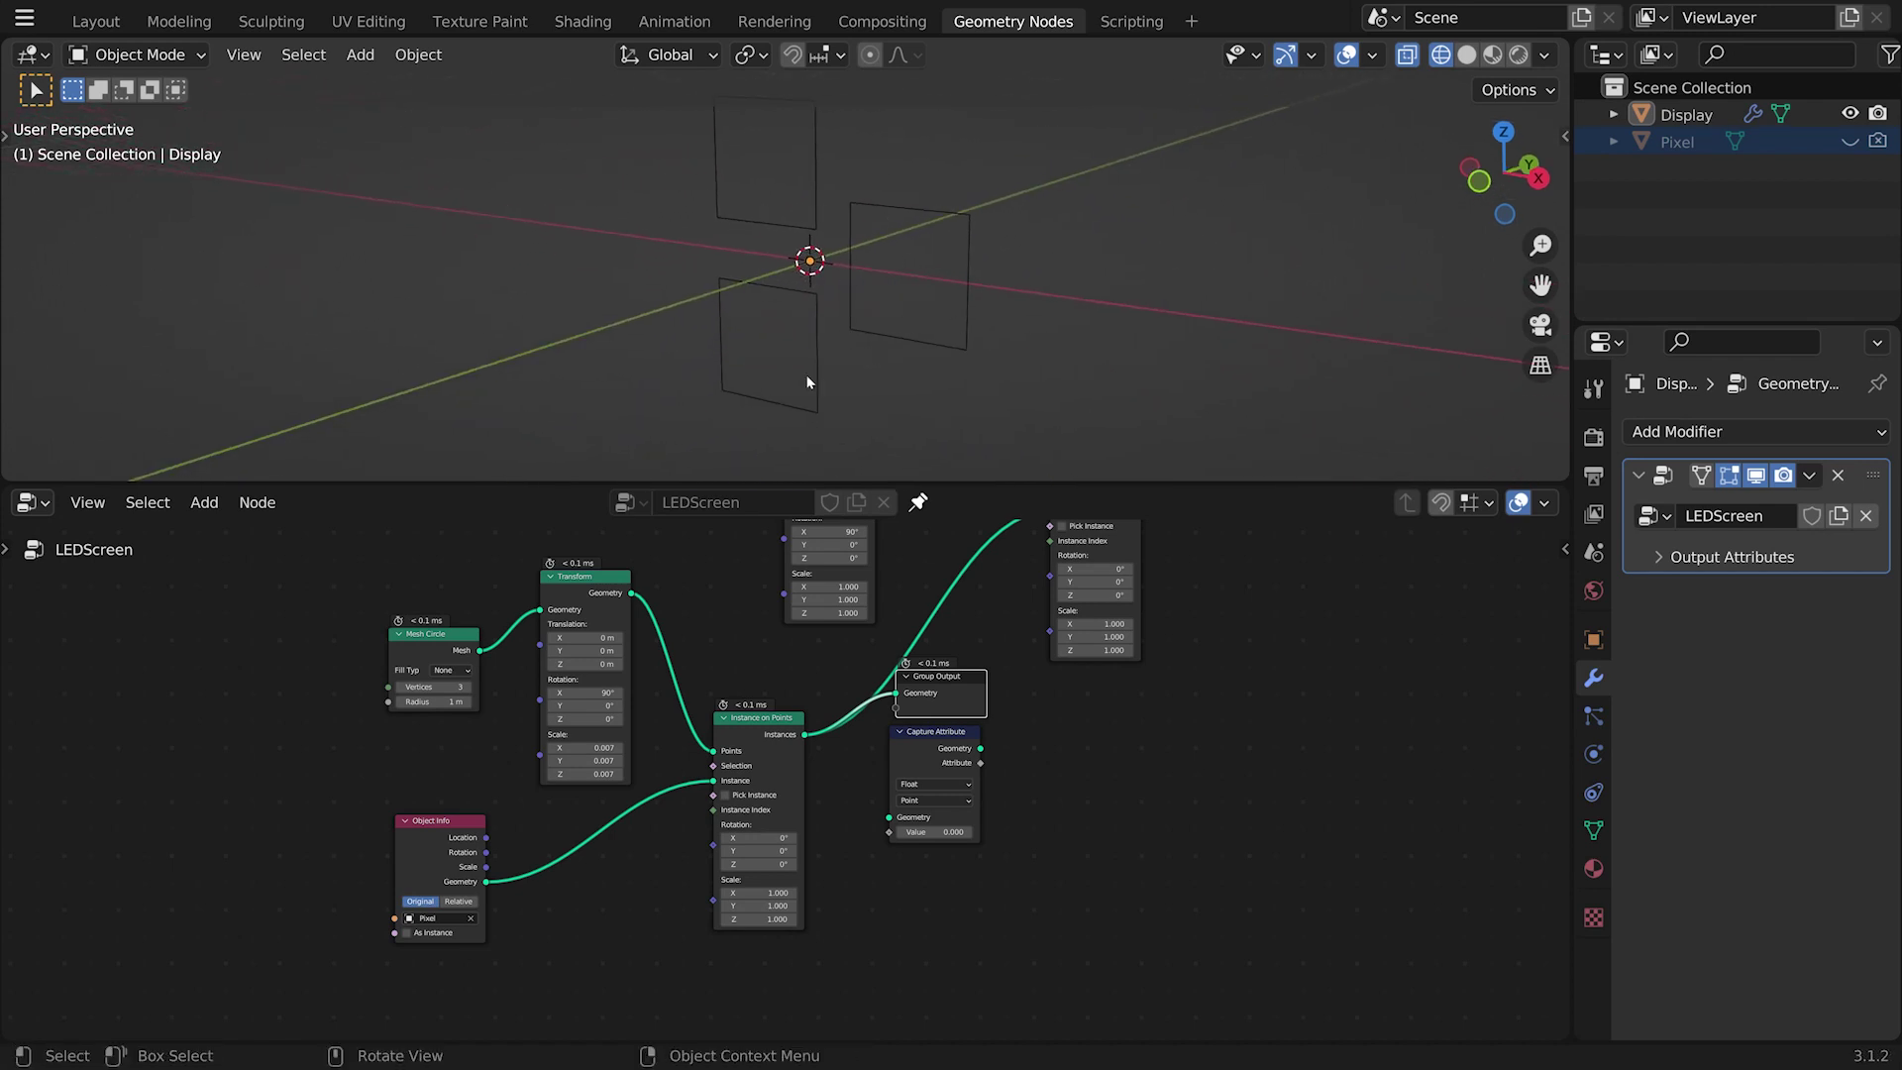
middle_drag(806, 382, 1010, 386)
middle_drag(887, 365, 951, 396)
Step: Move Capture Attribute and Group Output farther from the first Instance on Points to make room between them
click(921, 765)
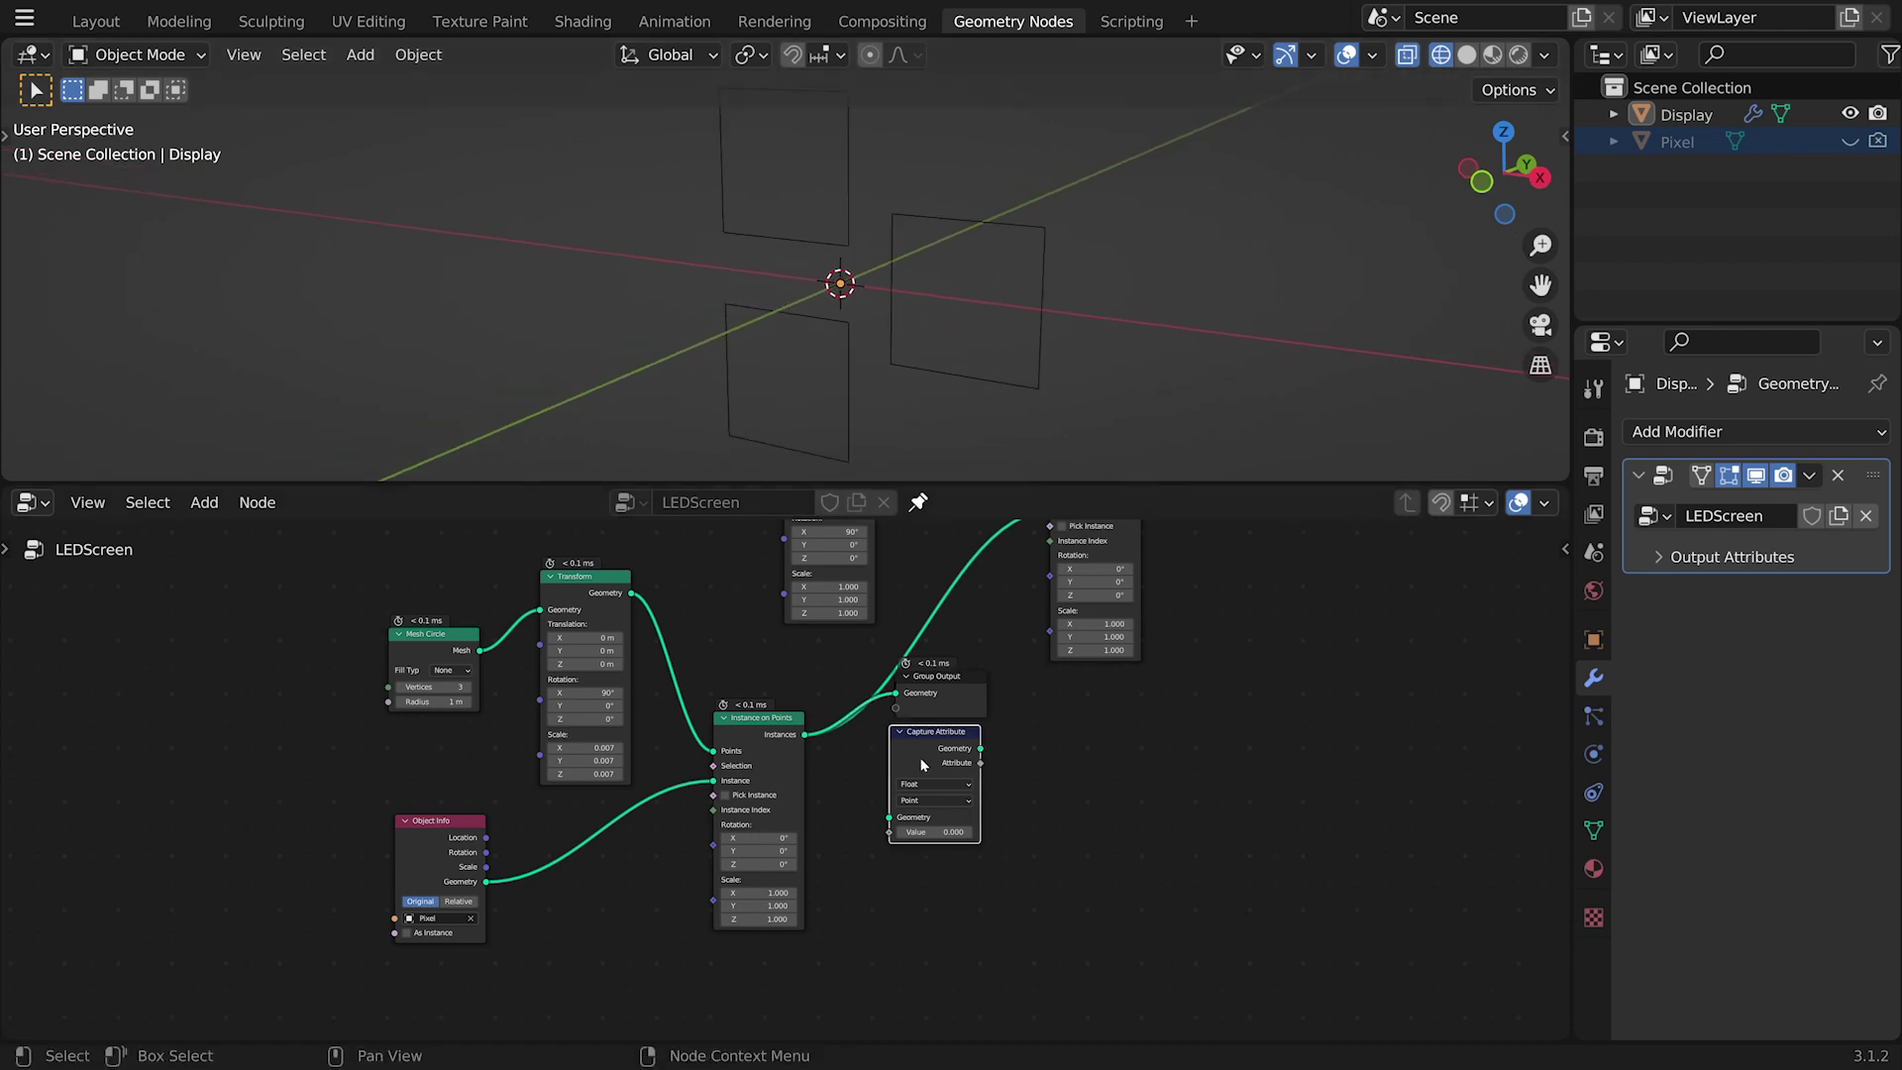
drag(921, 765, 1096, 808)
drag(916, 709, 1051, 714)
drag(1106, 789, 1049, 784)
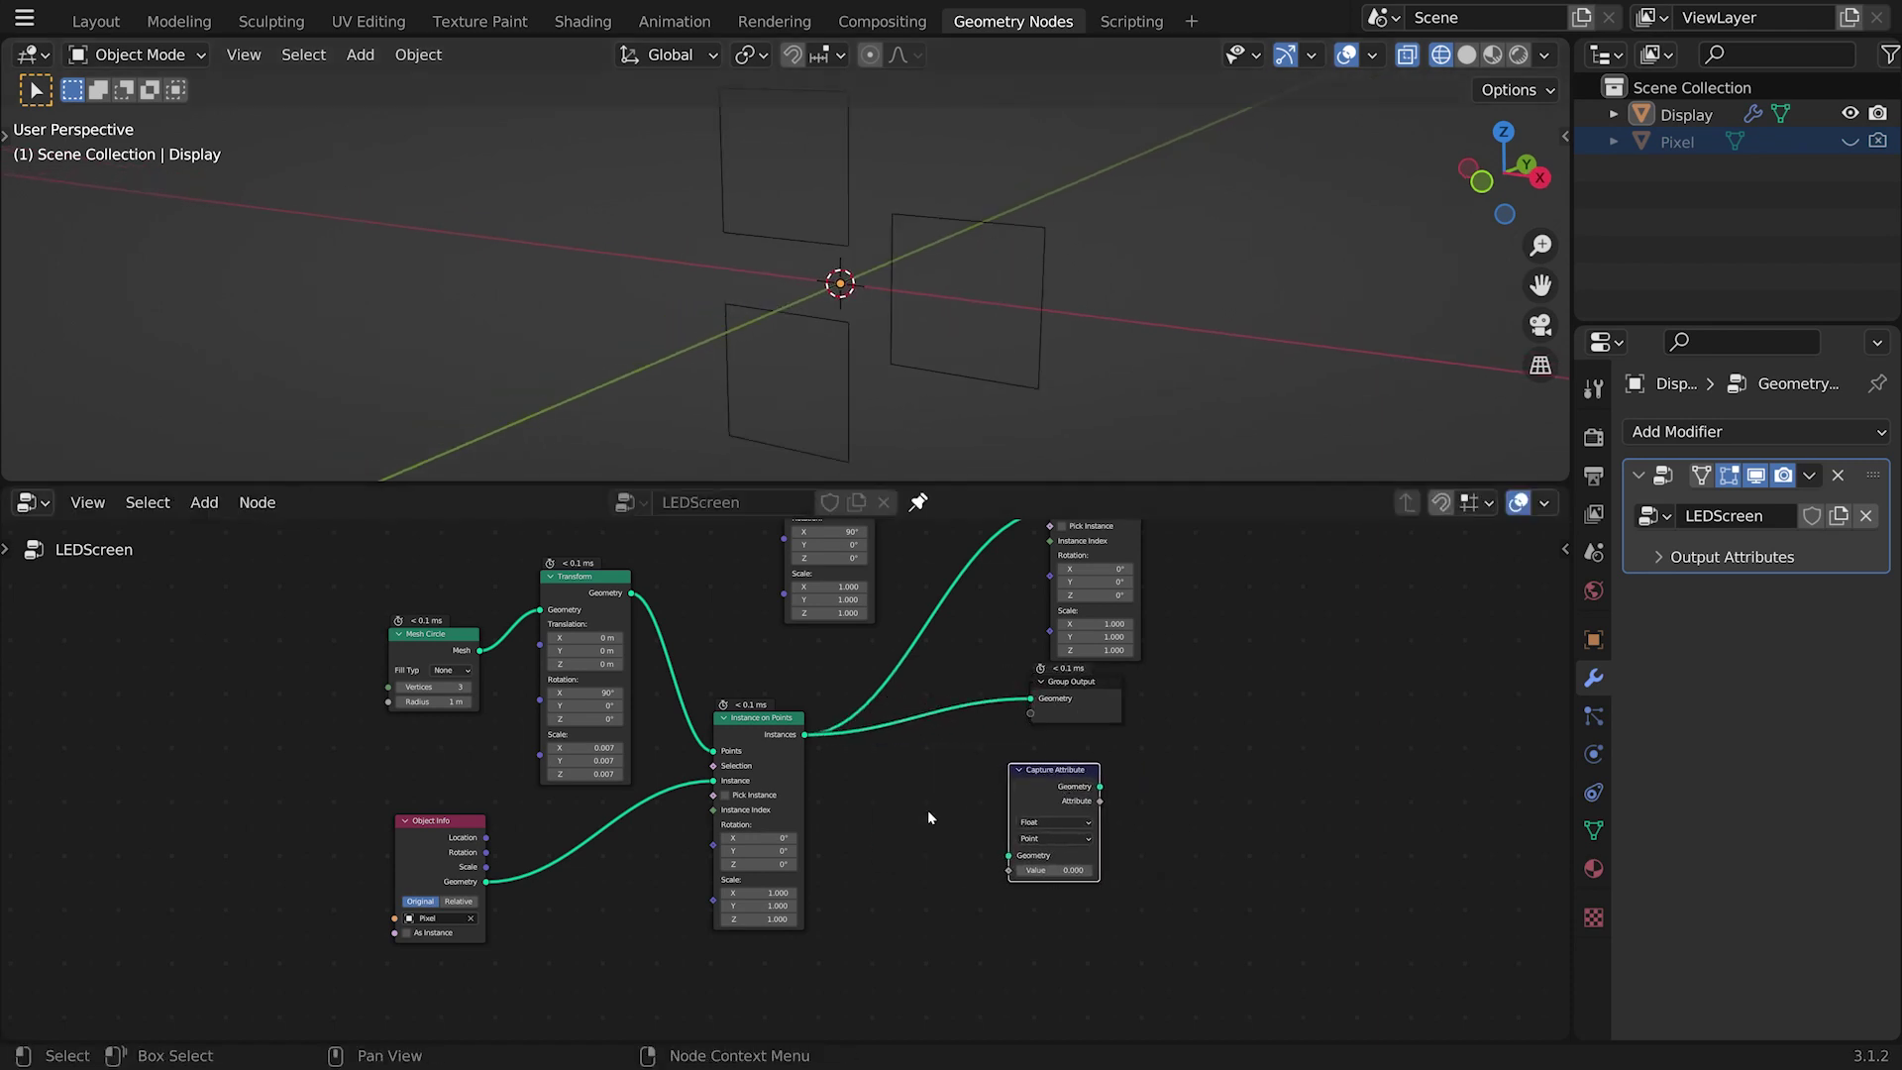
Step: Add a Viewer node beside the first Instance on Points and link that node's Instances output to the Viewer's Geometry input
key(shift+a)
text(view)
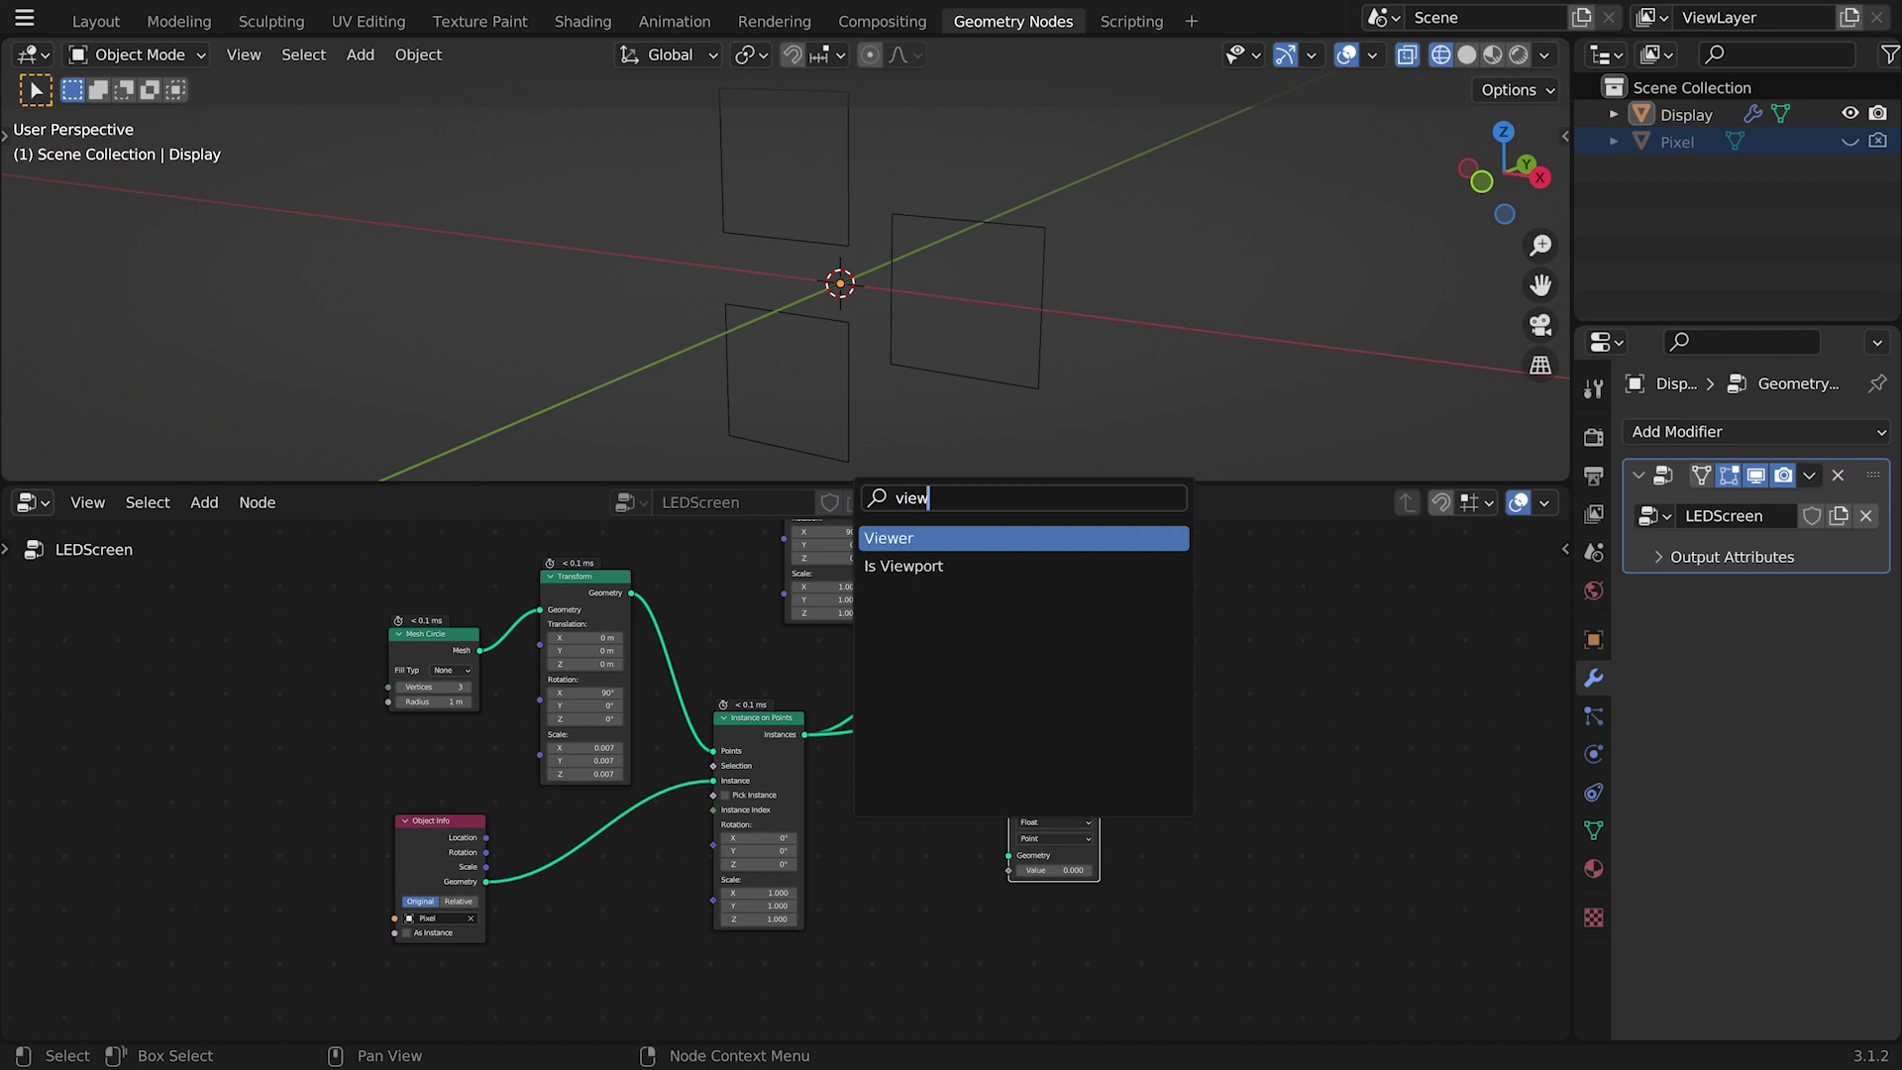
key(Return)
click(921, 819)
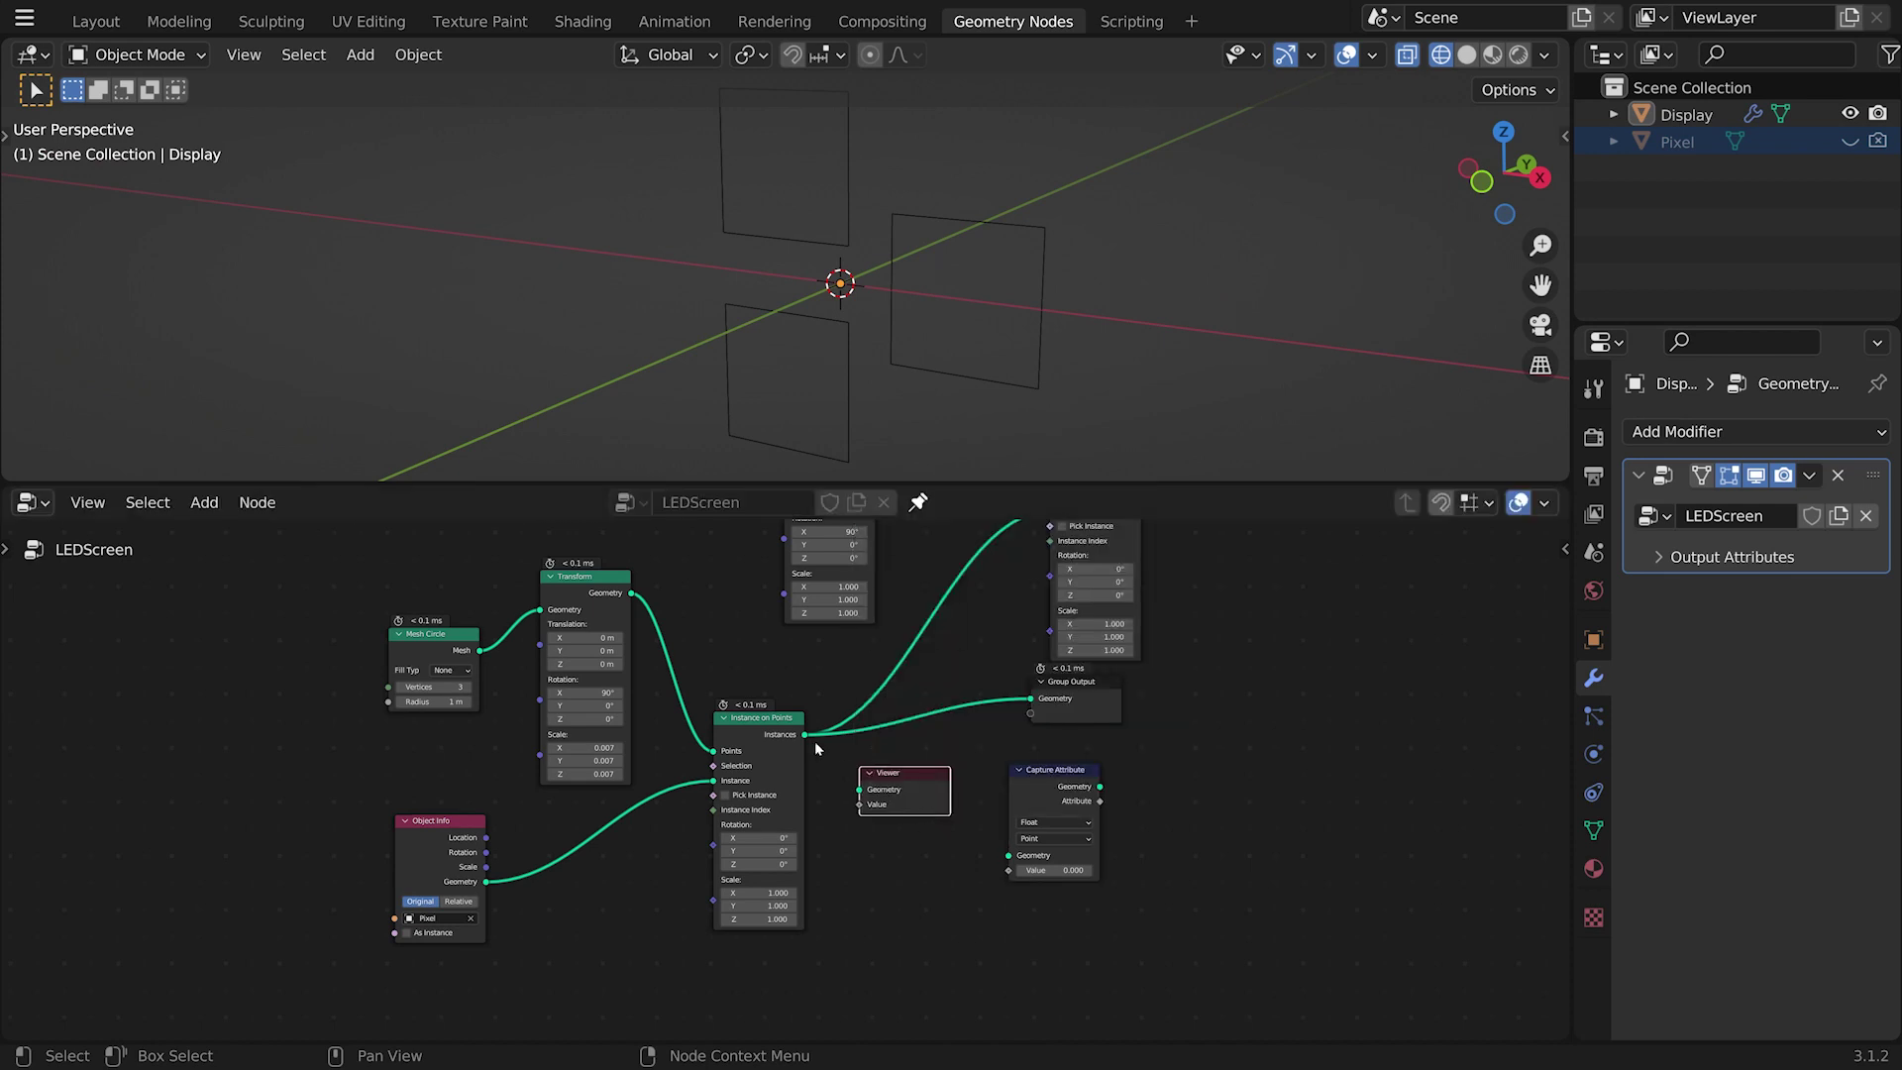
drag(806, 735, 902, 863)
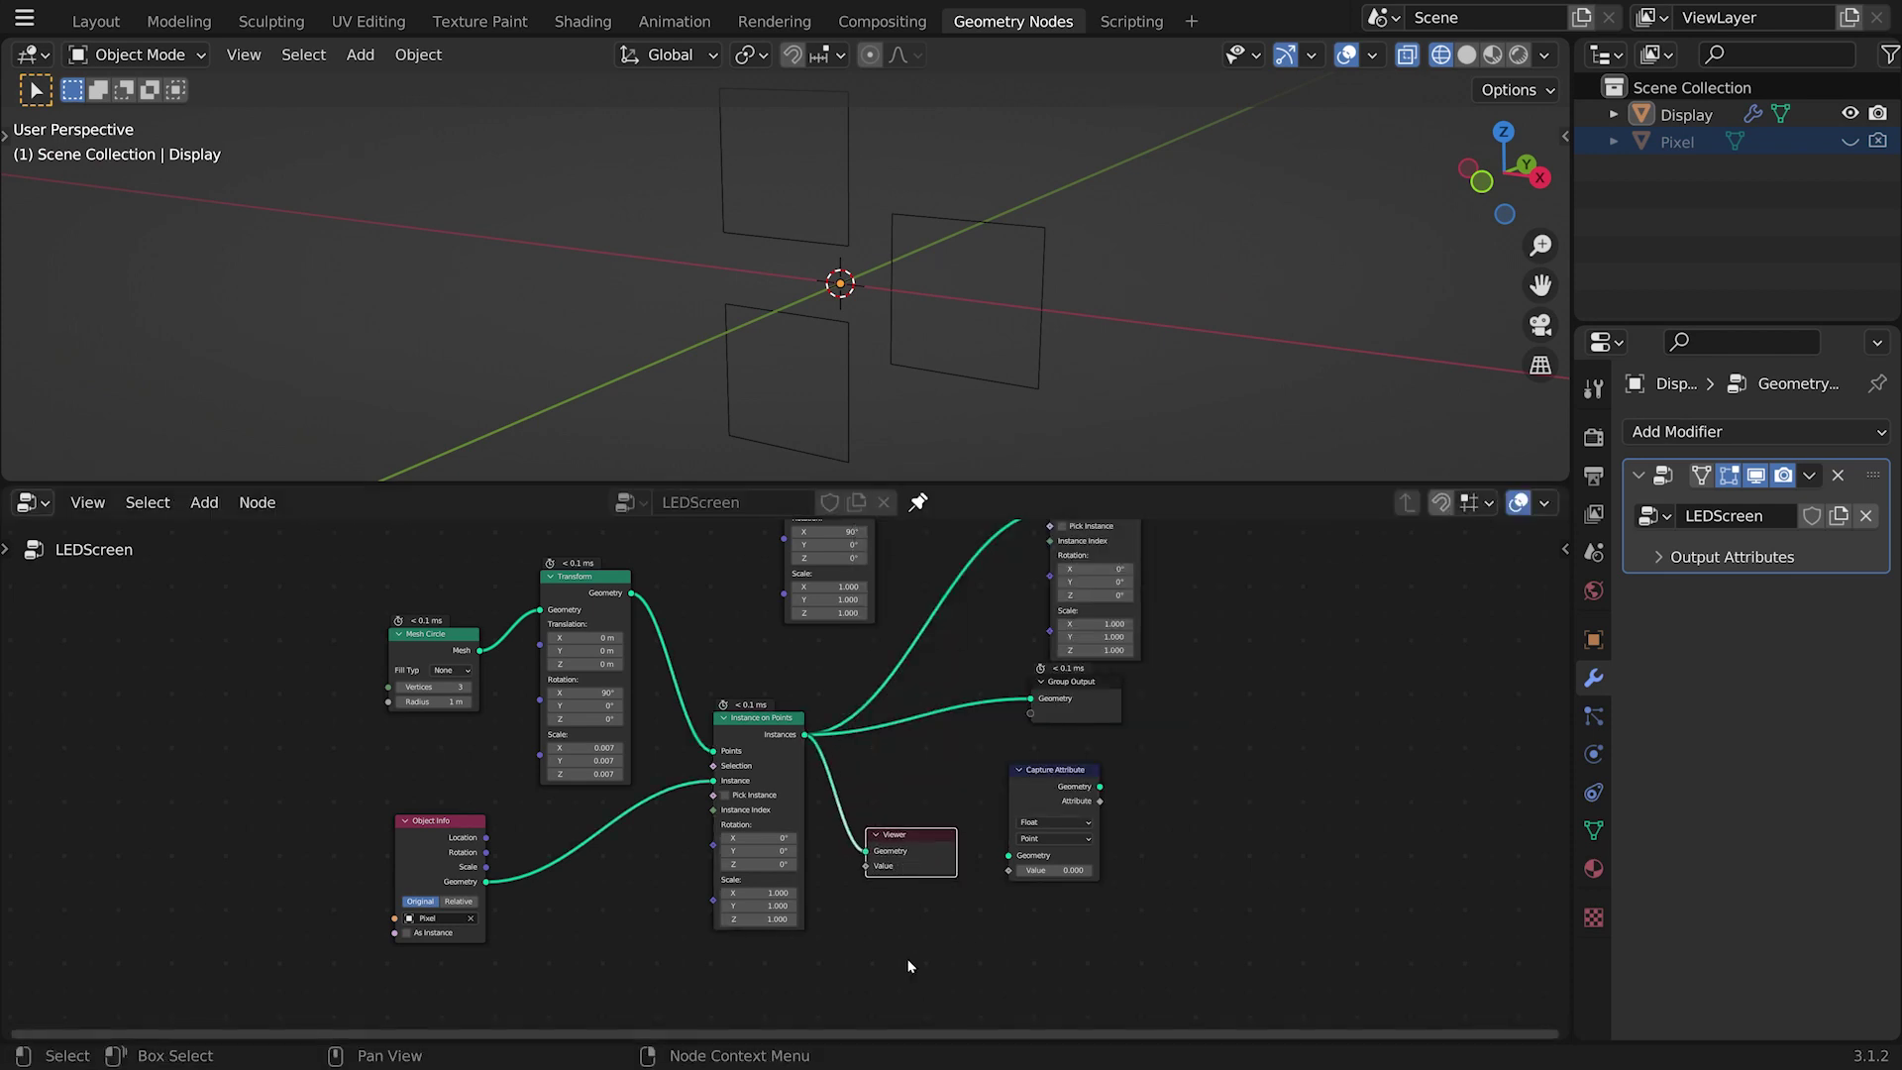
Step: Add an Index node below the first Instance on Points and link it to the Viewer's Value input
key(shift+a)
click(840, 489)
text(index)
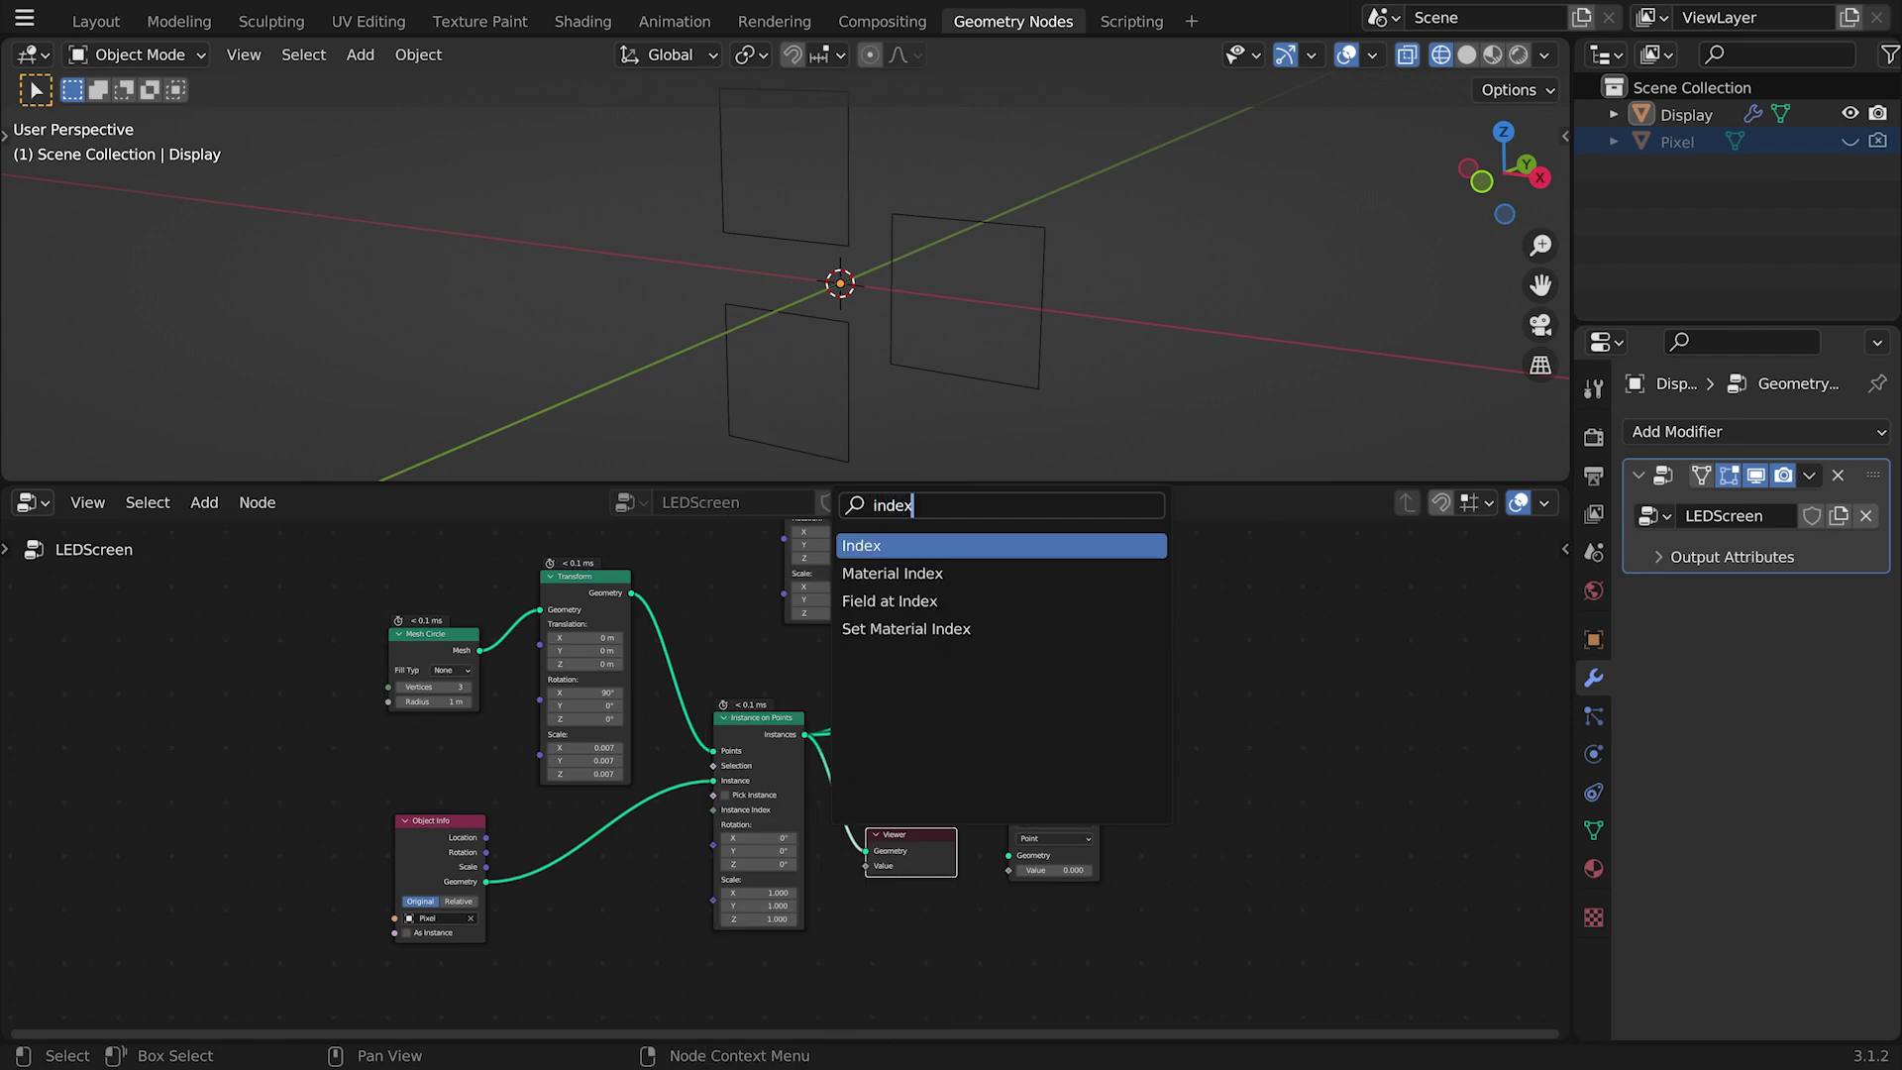
key(Return)
click(799, 887)
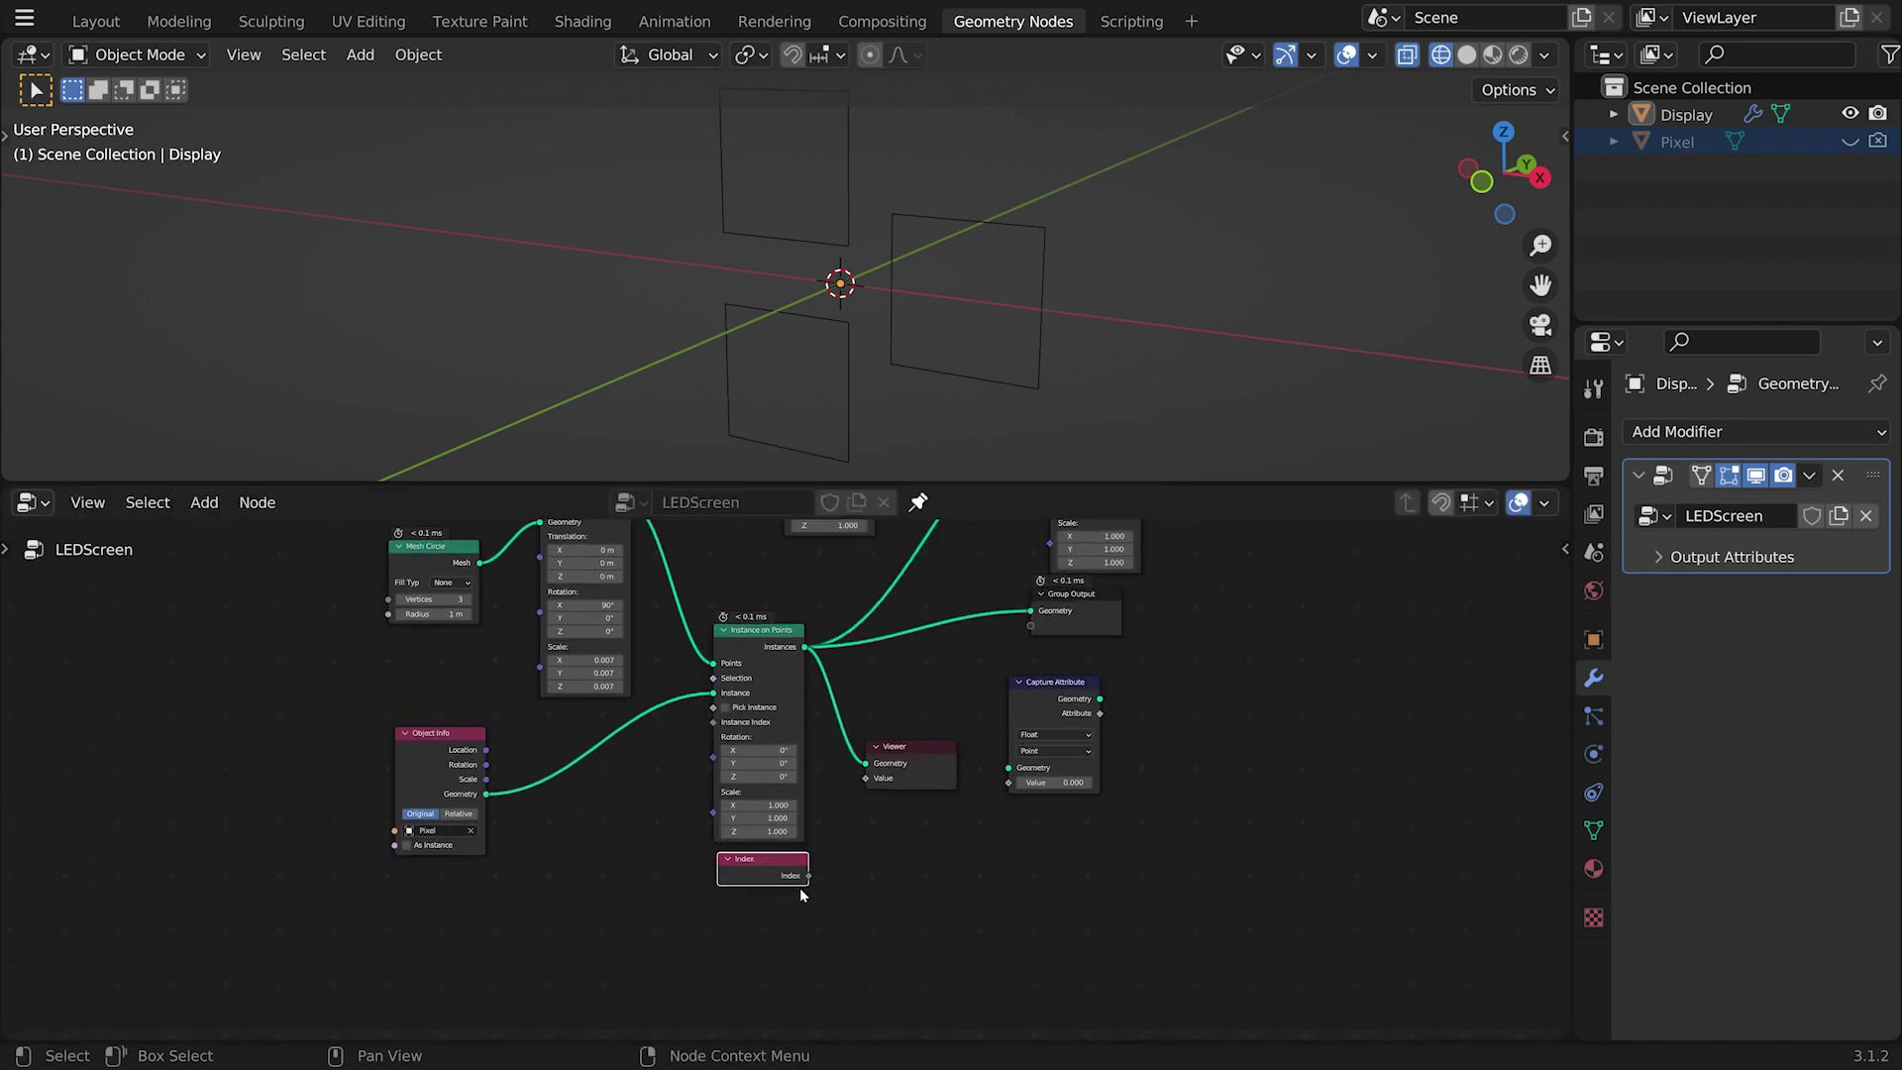
drag(809, 876, 867, 779)
click(919, 749)
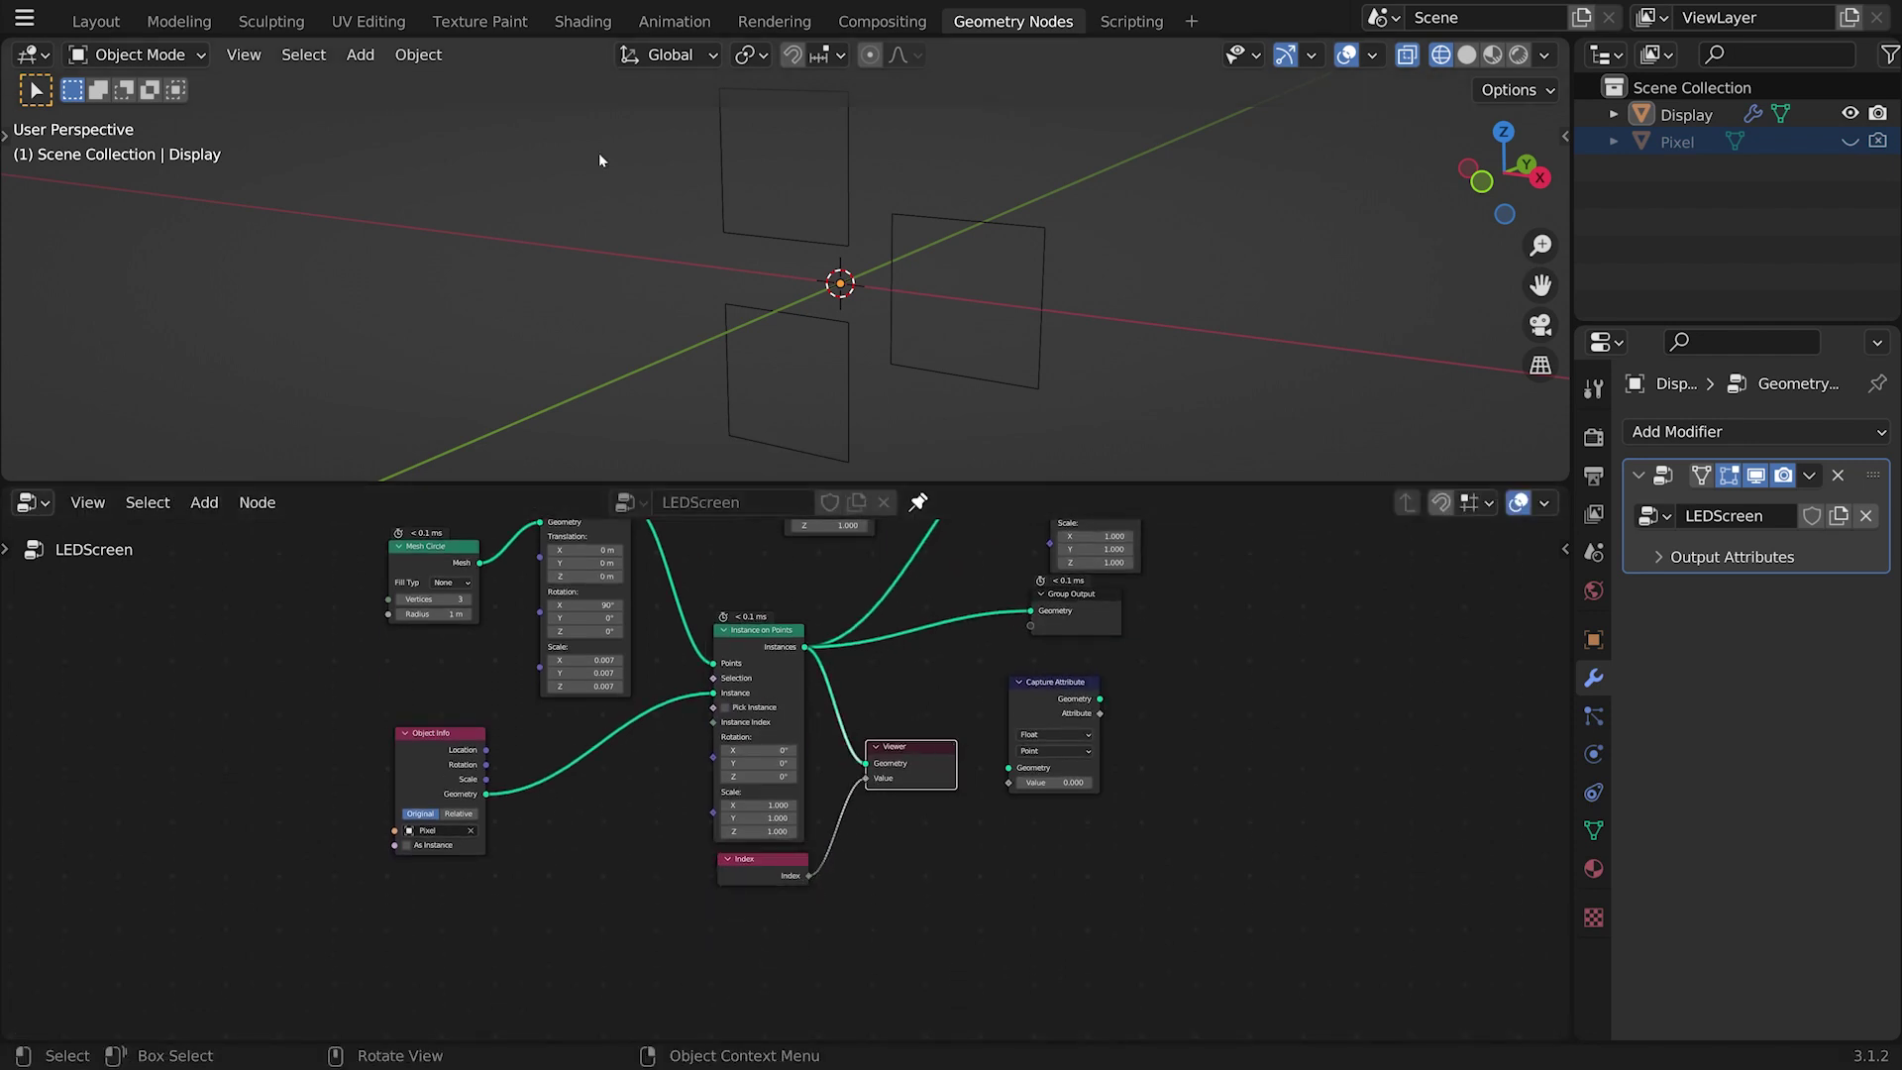
Step: Split the 3D viewport vertically into a narrow area and a wider one
right_click(344, 36)
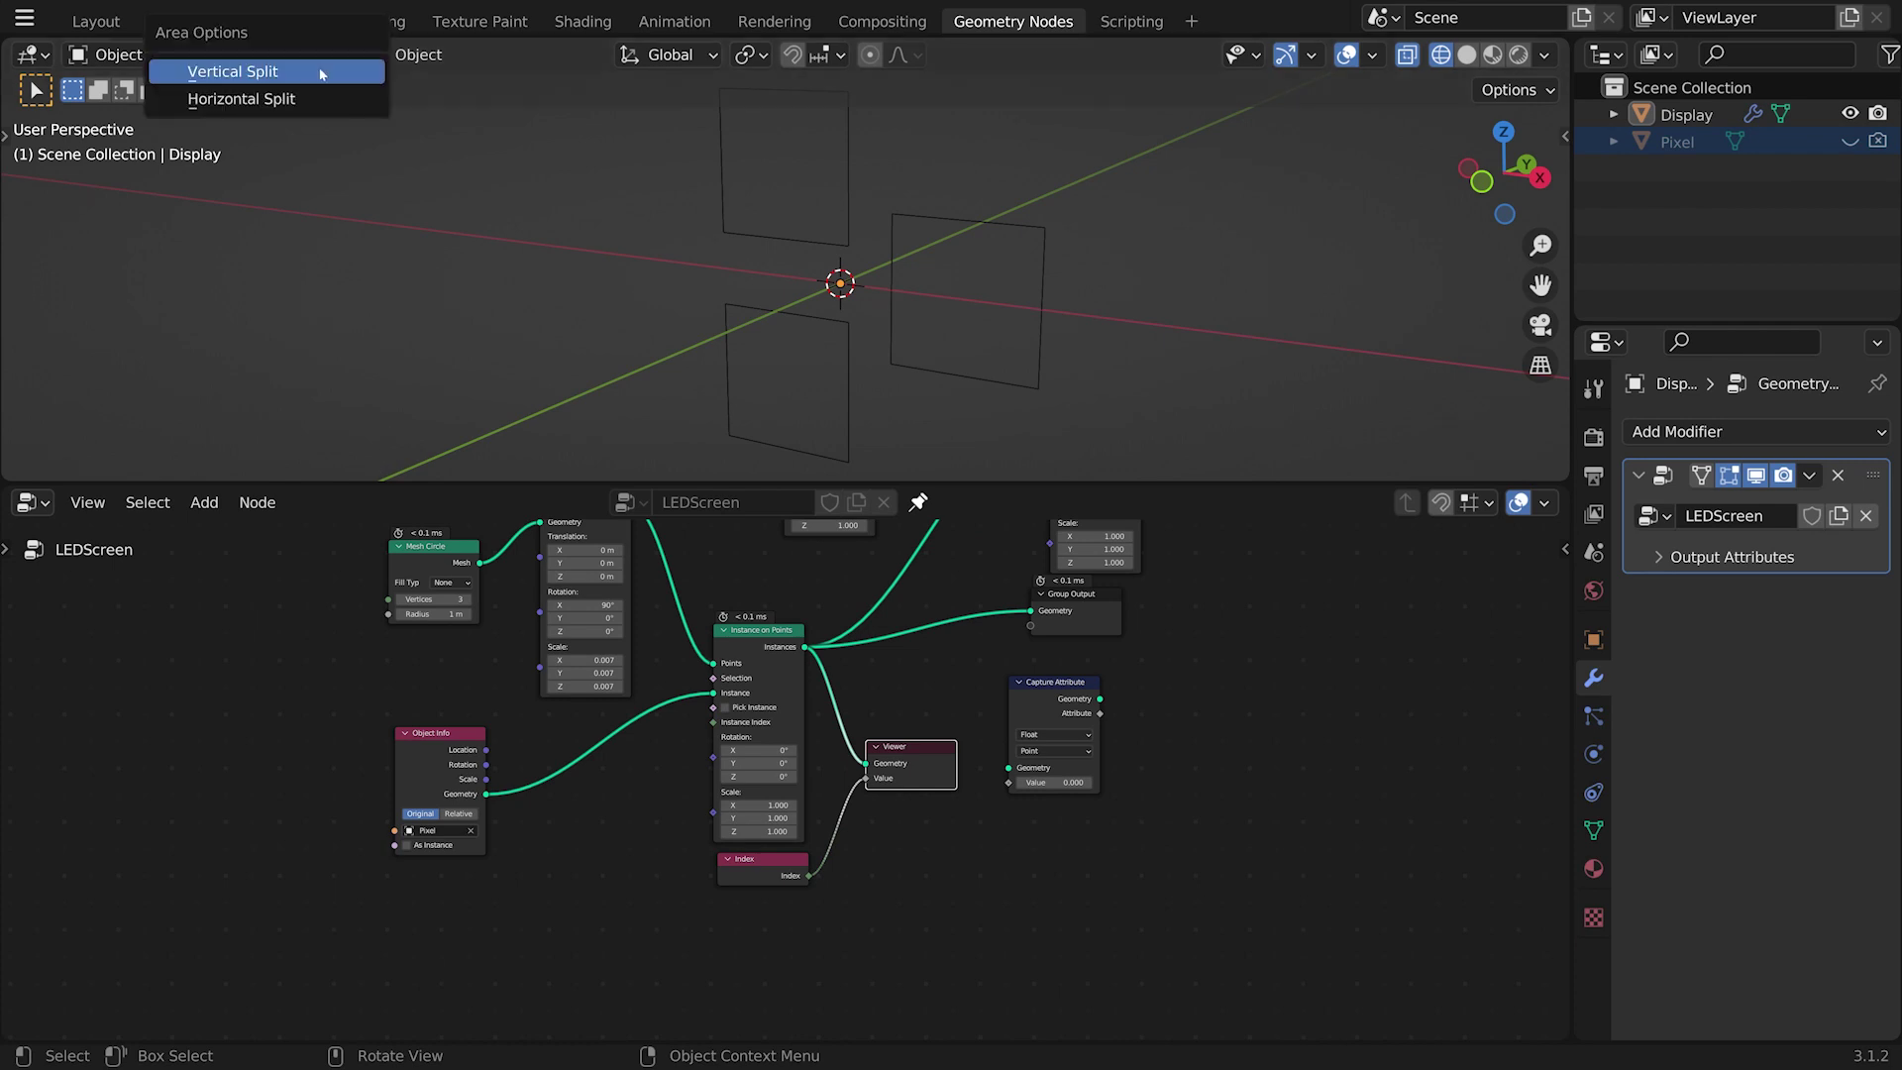
right_click(500, 62)
click(488, 68)
click(532, 431)
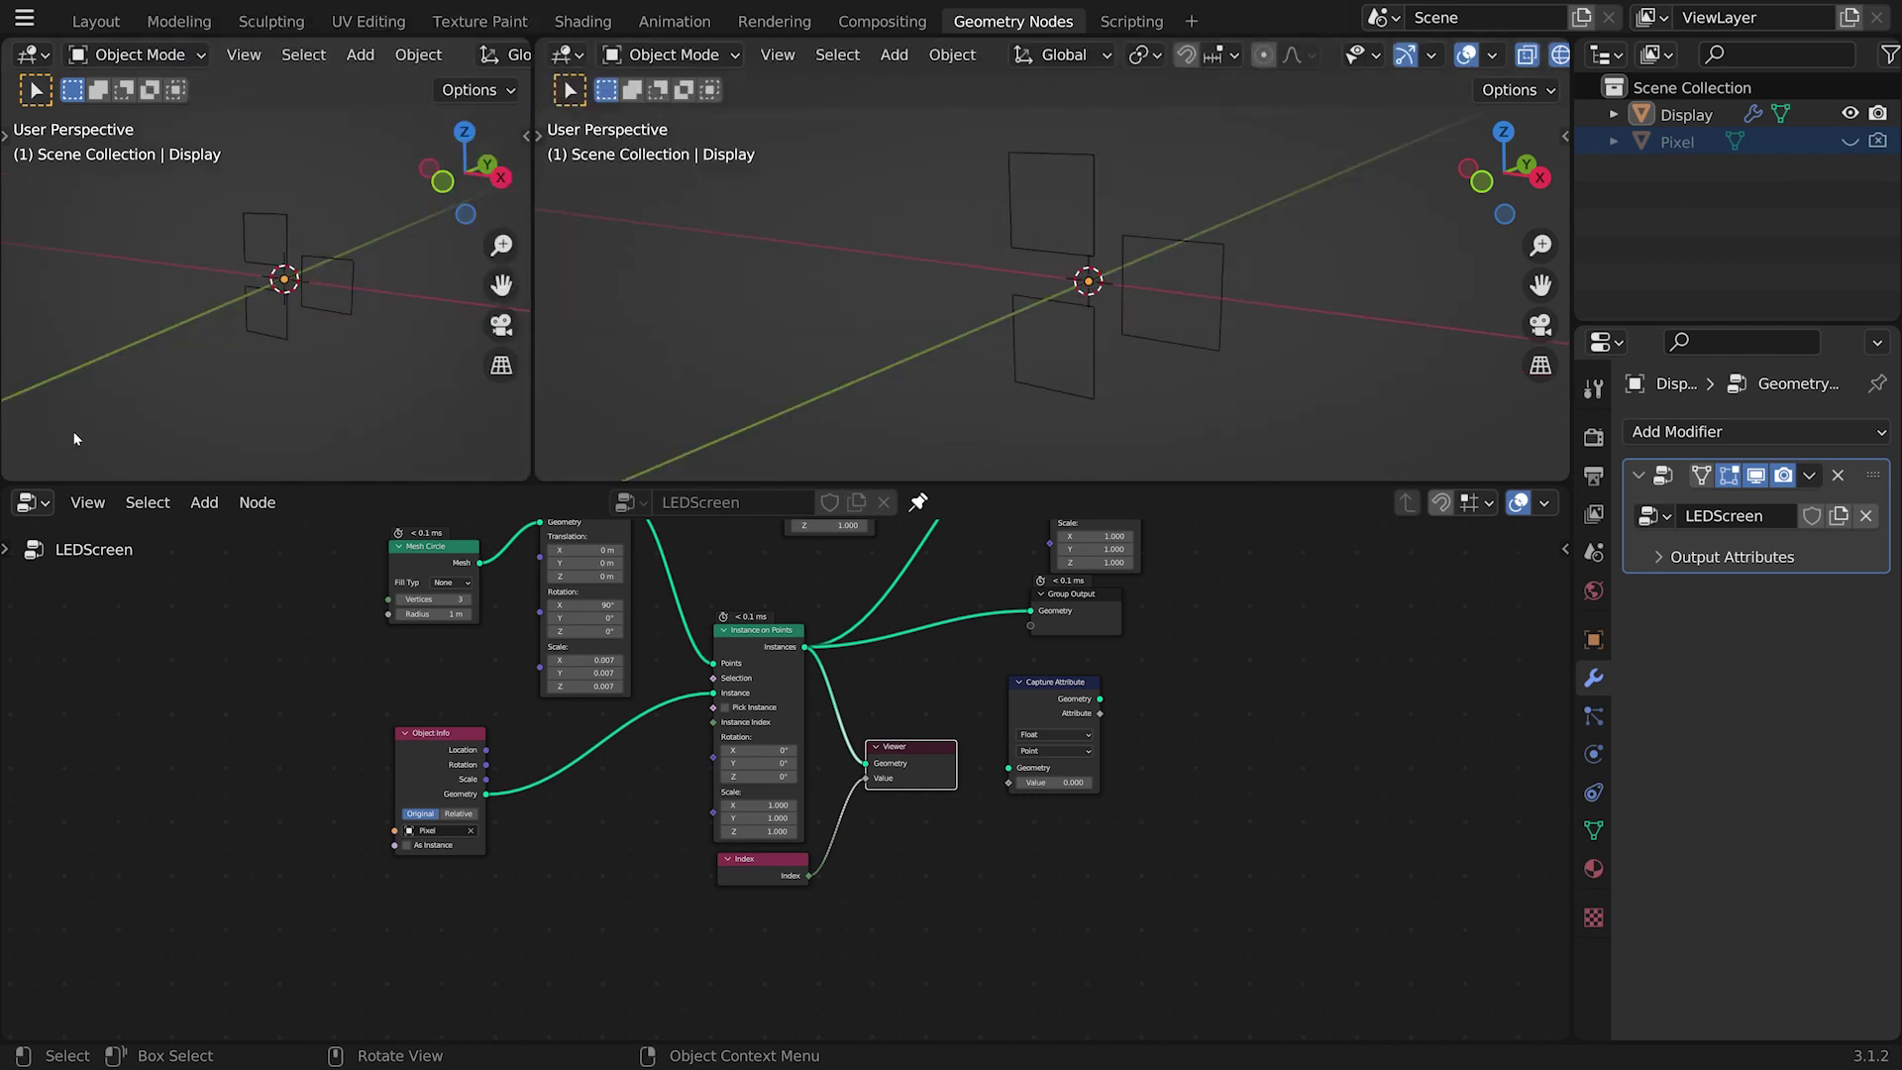
Step: Turn the narrow viewport area into a Spreadsheet and widen it to show the index and position columns
click(46, 53)
click(39, 54)
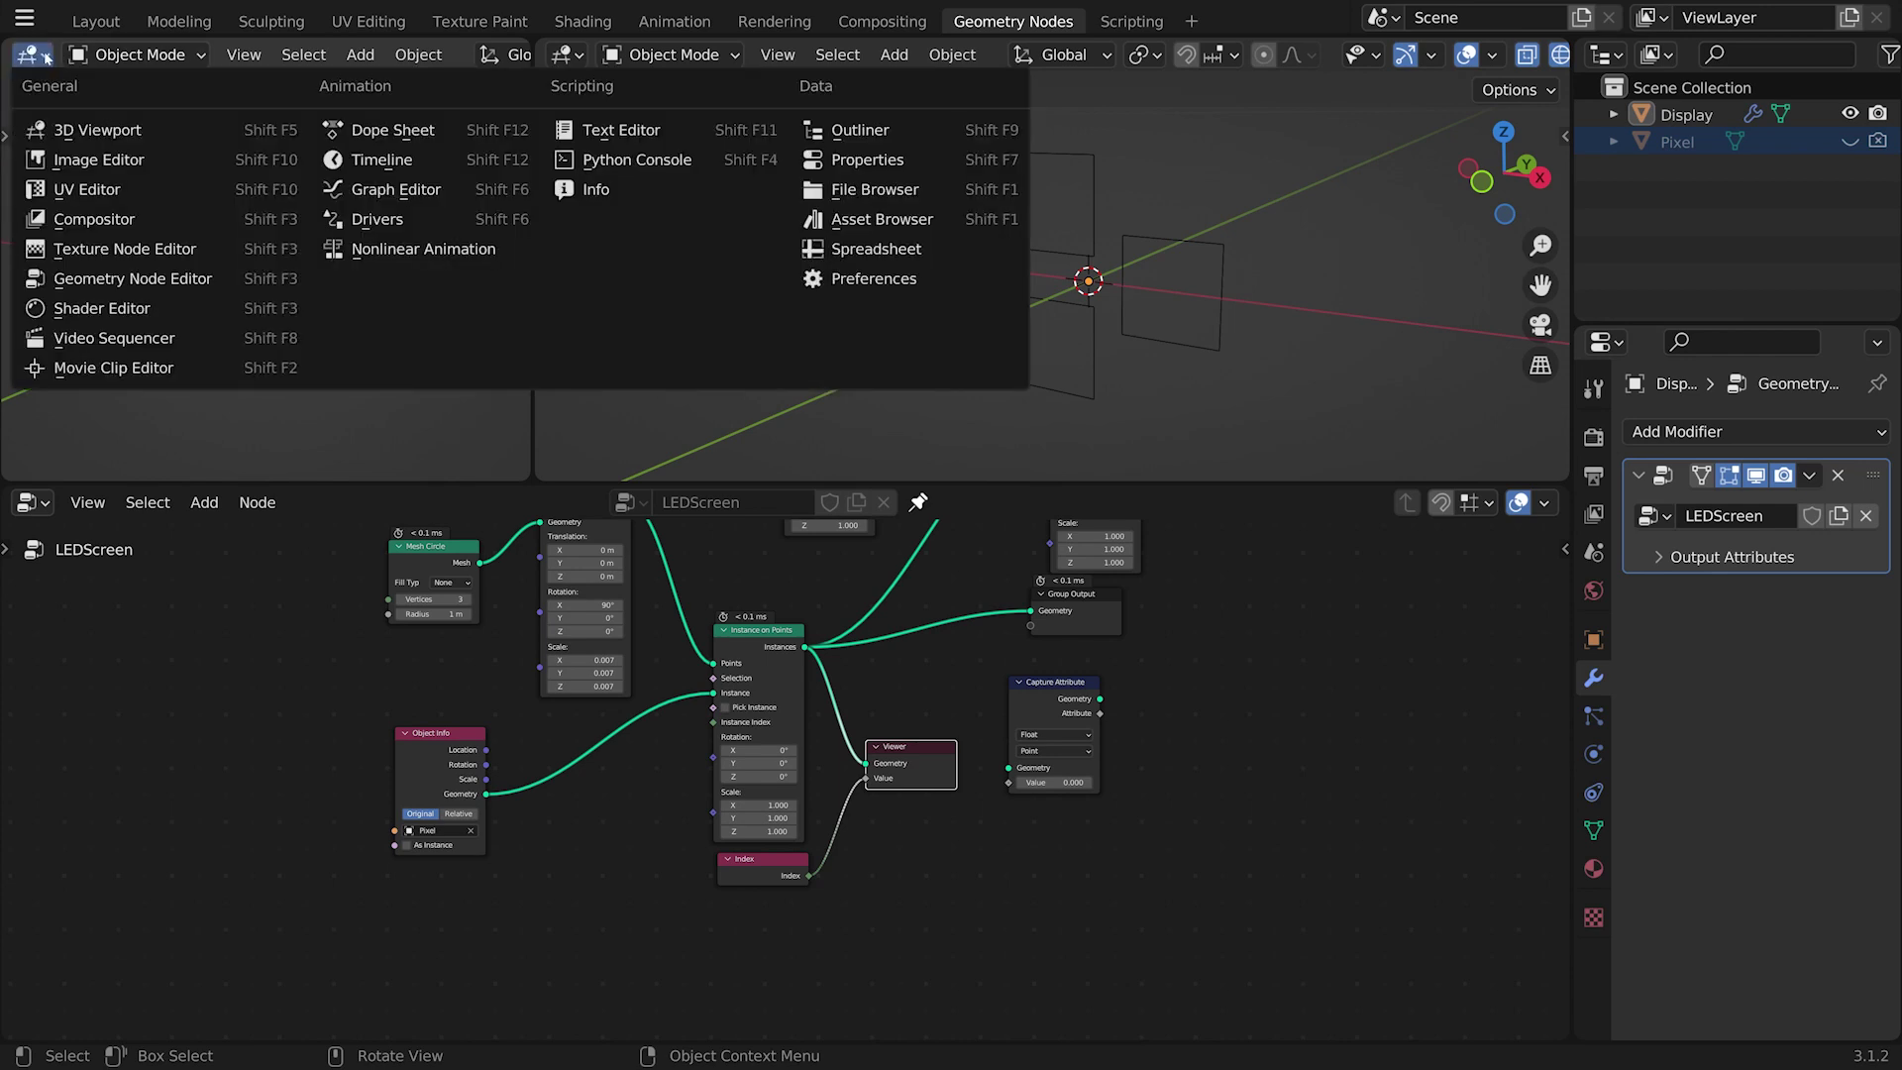
click(33, 55)
click(862, 252)
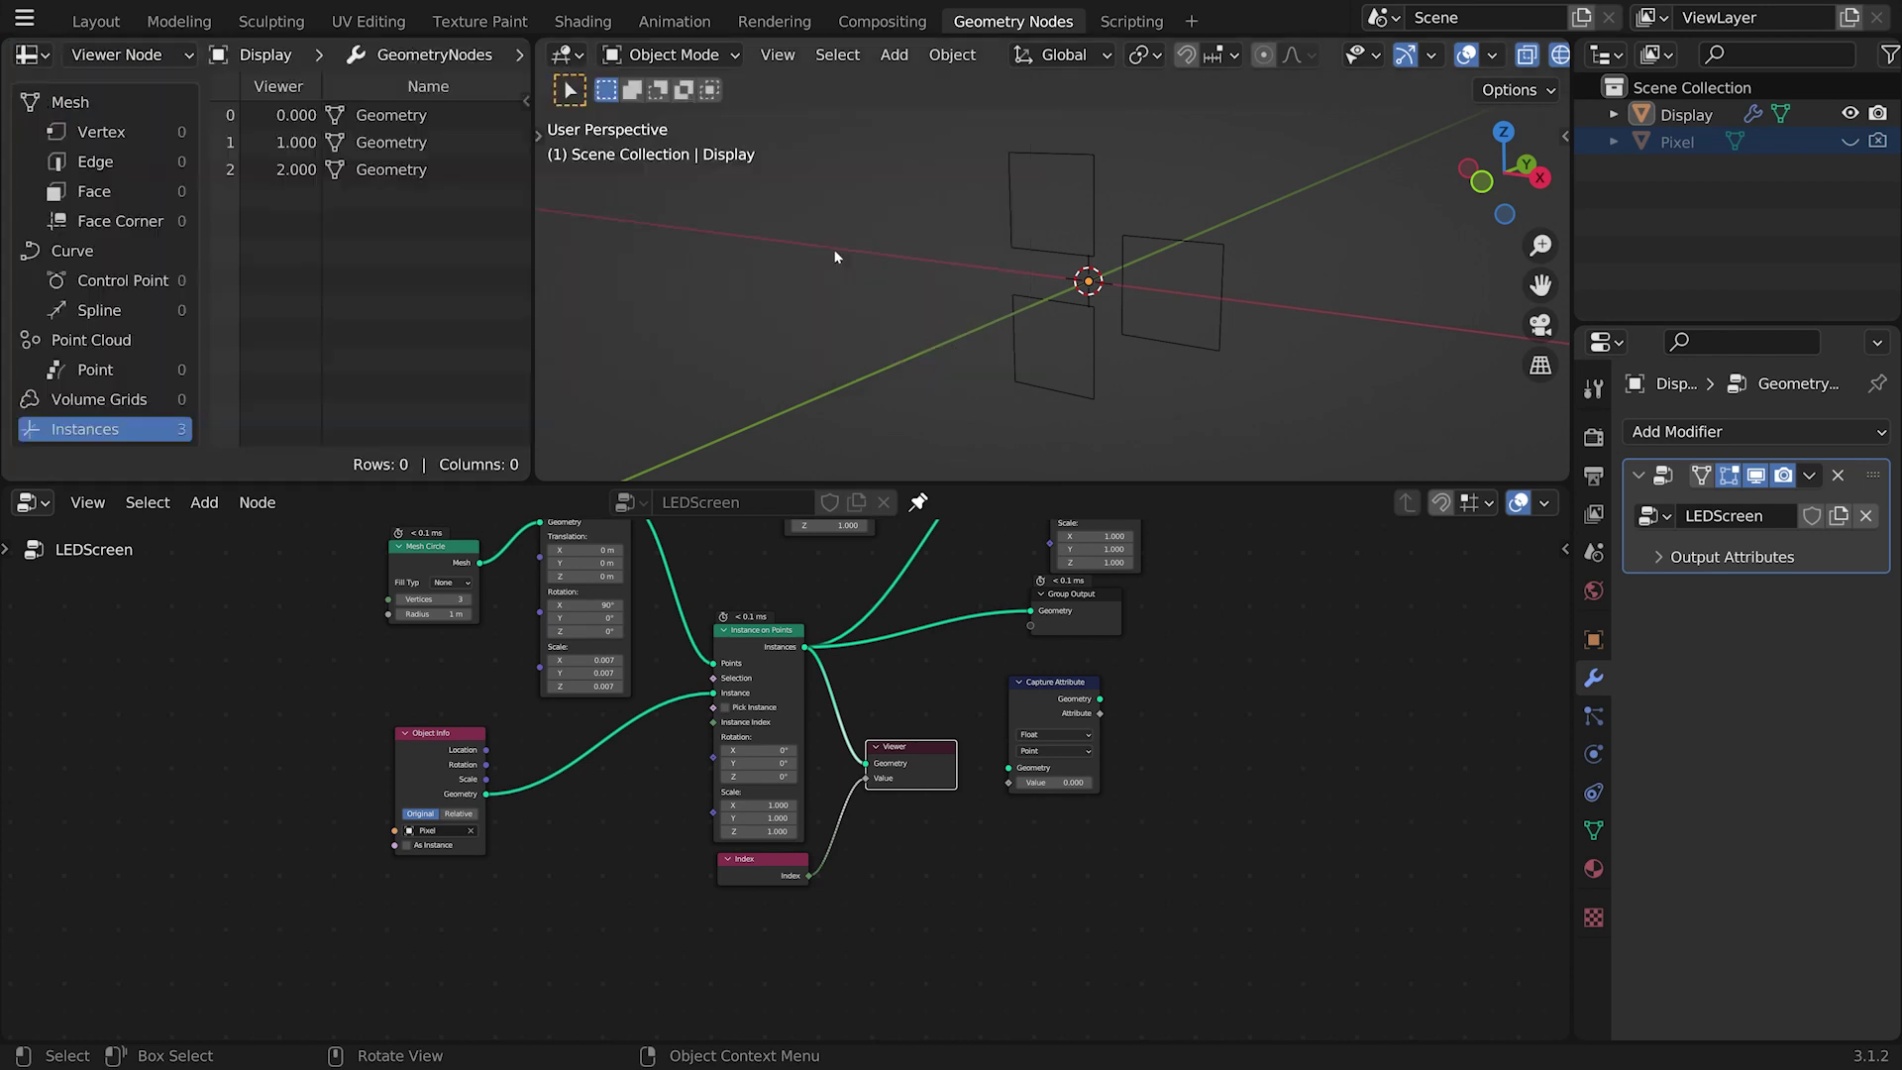
drag(532, 397, 843, 402)
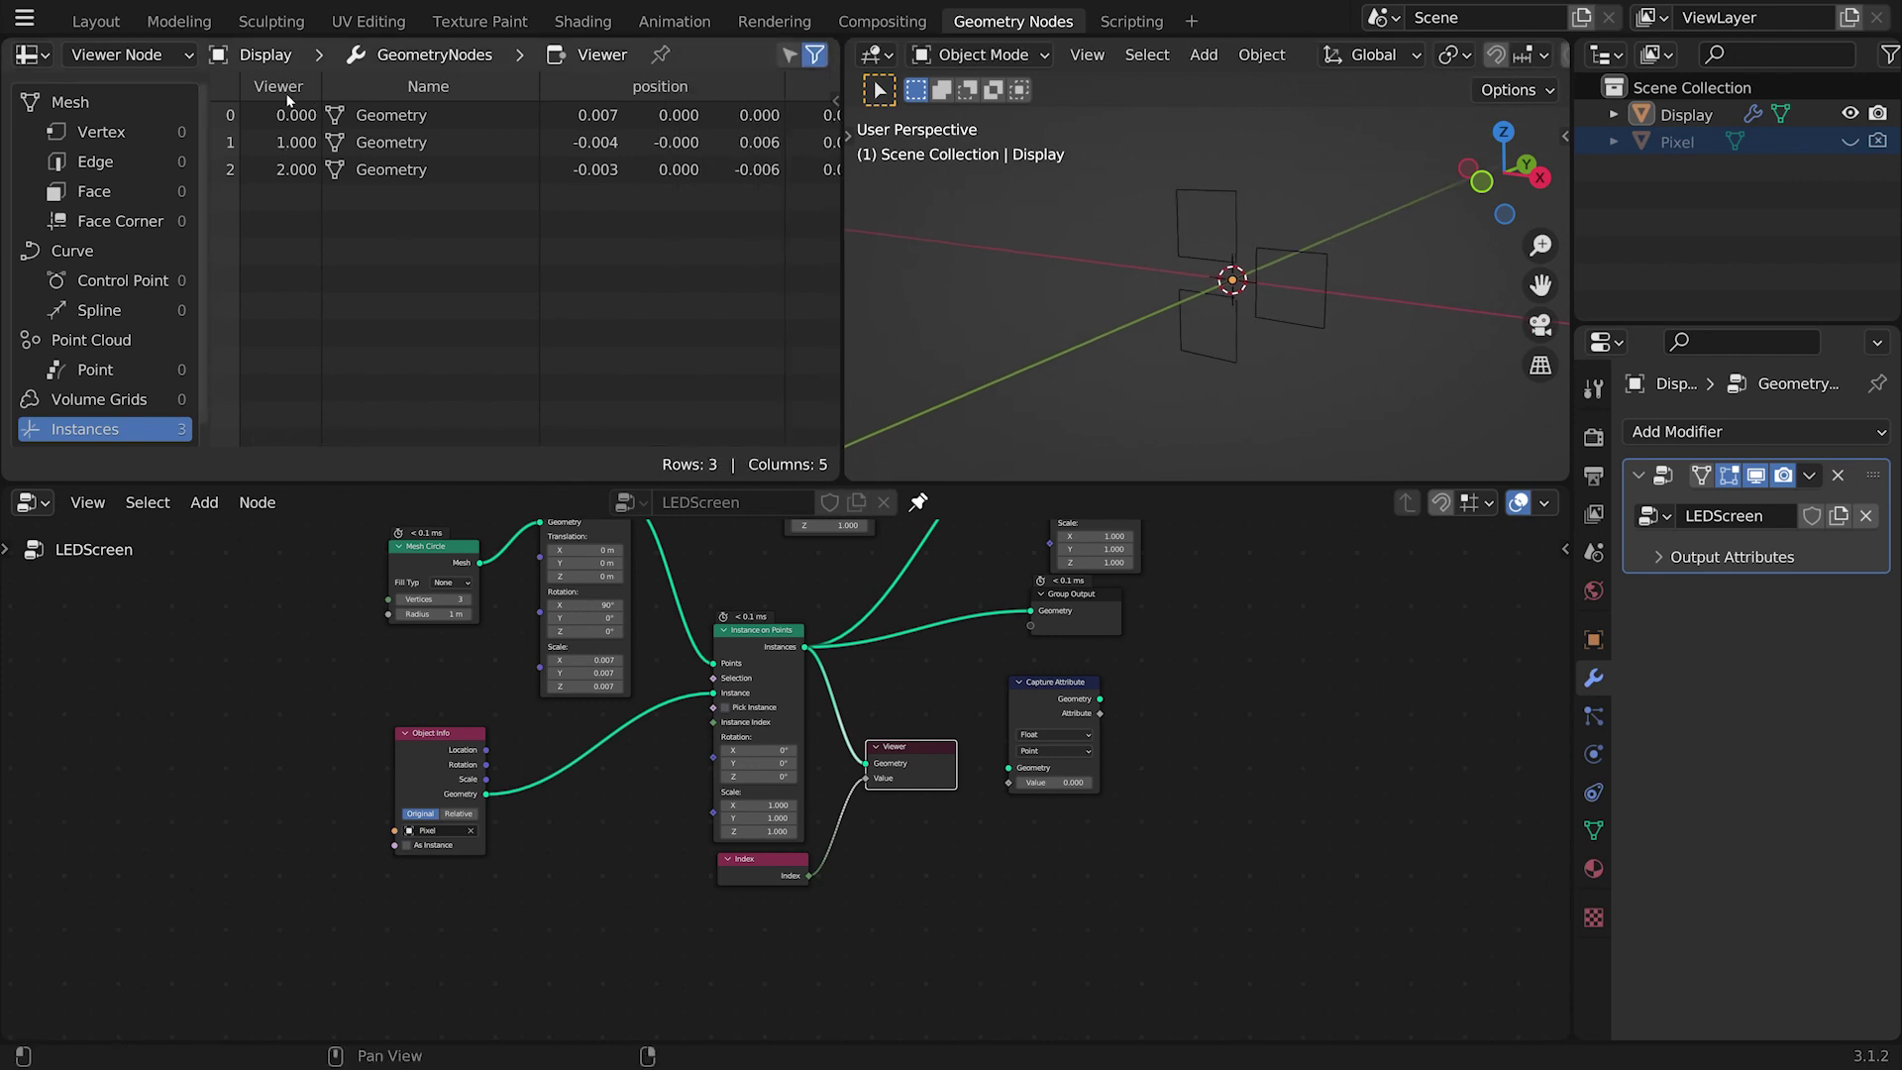
click(771, 864)
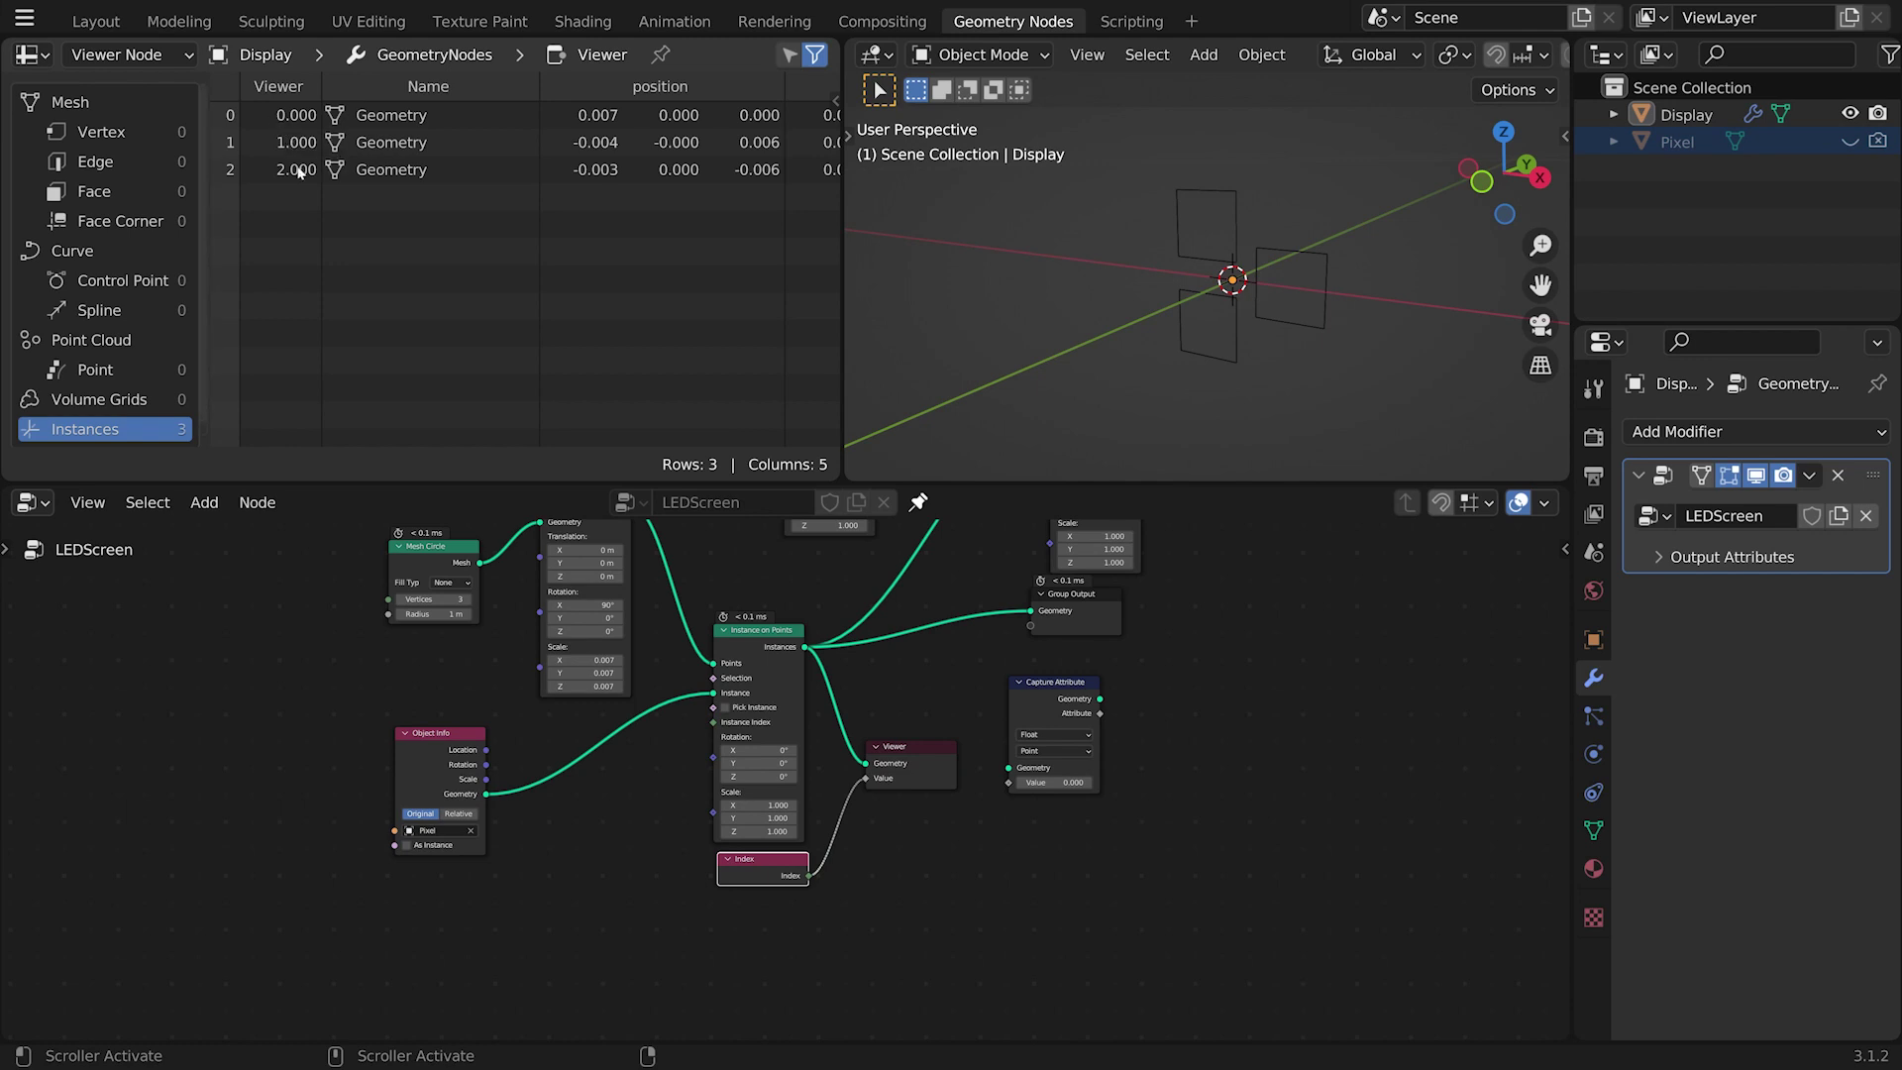
Step: Move Group Output beyond the grid's Instance on Points and link that node's Instances output to its Geometry input
middle_drag(873, 670, 701, 846)
scroll(782, 752, down, 3)
scroll(701, 846, up, 1)
mouse_move(886, 595)
mouse_down()
mouse_move(858, 572)
mouse_move(878, 568)
mouse_up()
middle_drag(927, 606, 855, 644)
scroll(856, 644, up, 2)
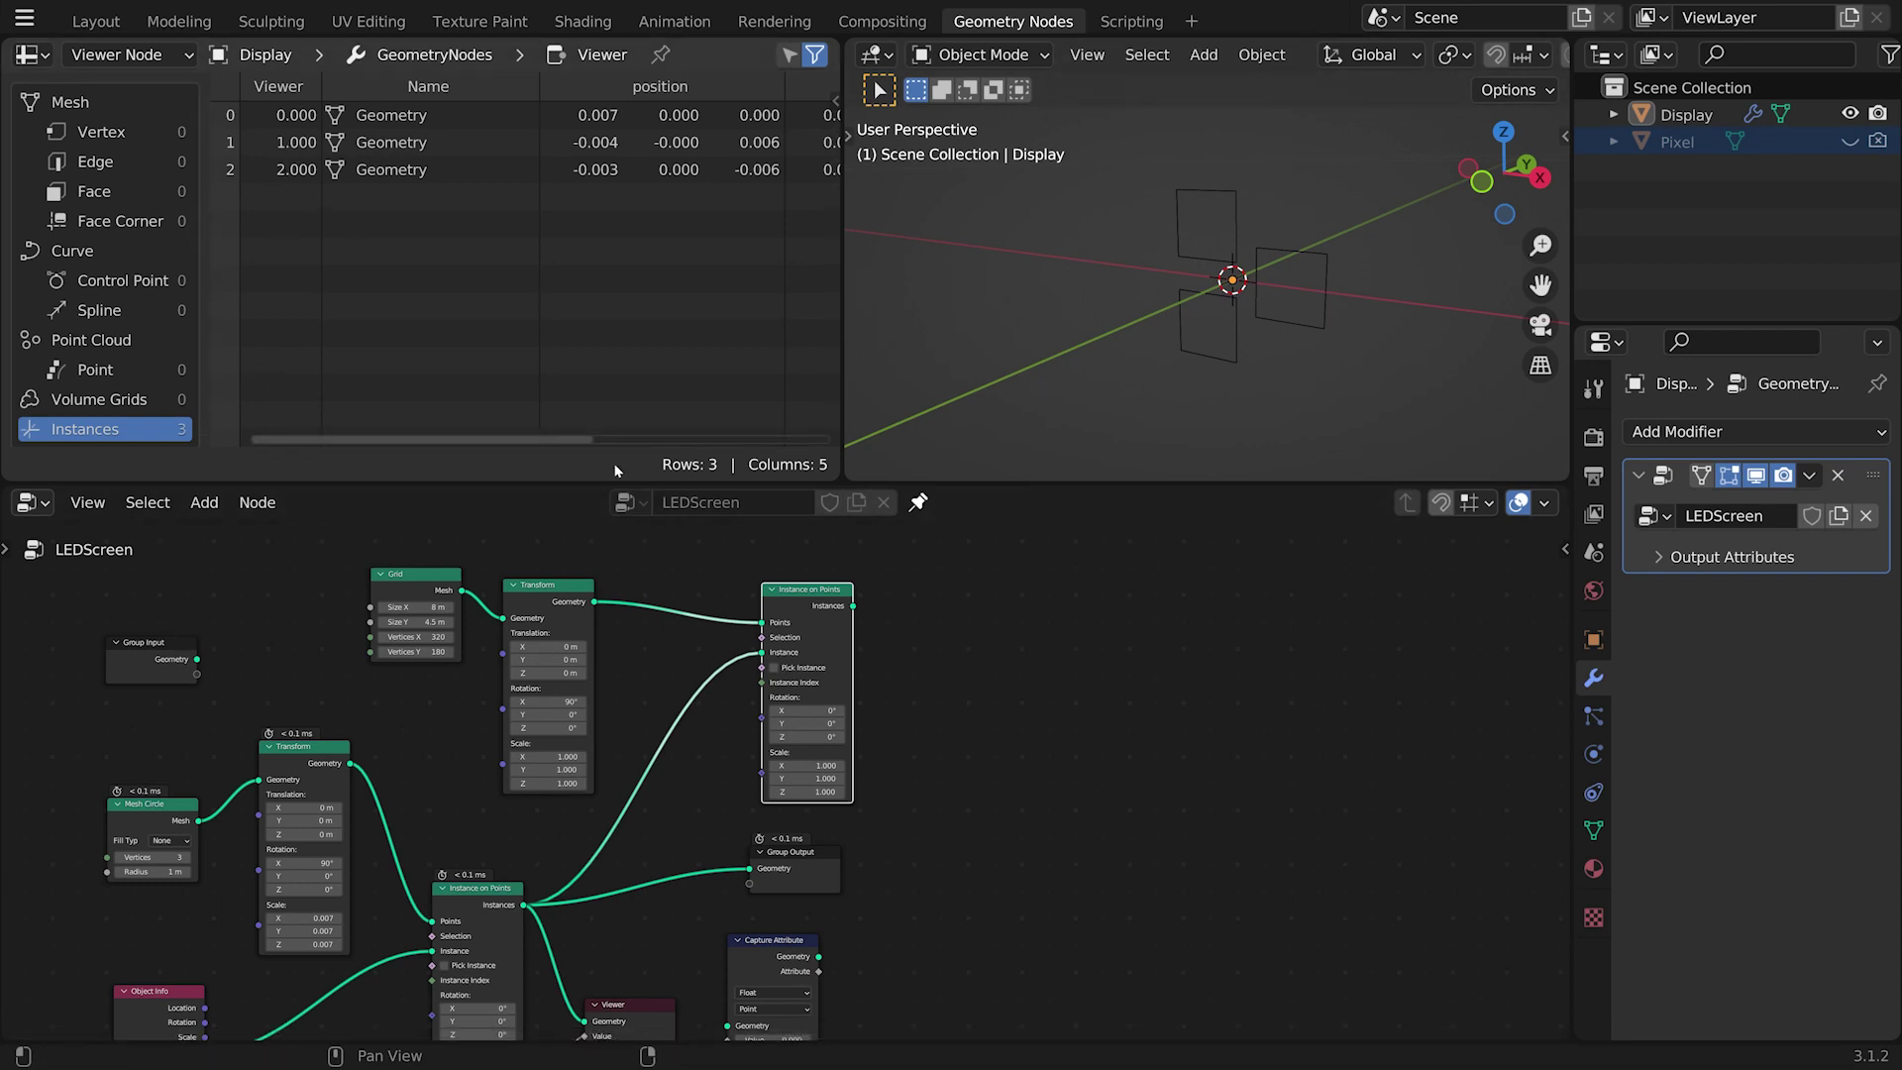
middle_drag(909, 882, 984, 798)
drag(895, 792, 1254, 643)
scroll(929, 596, down, 2)
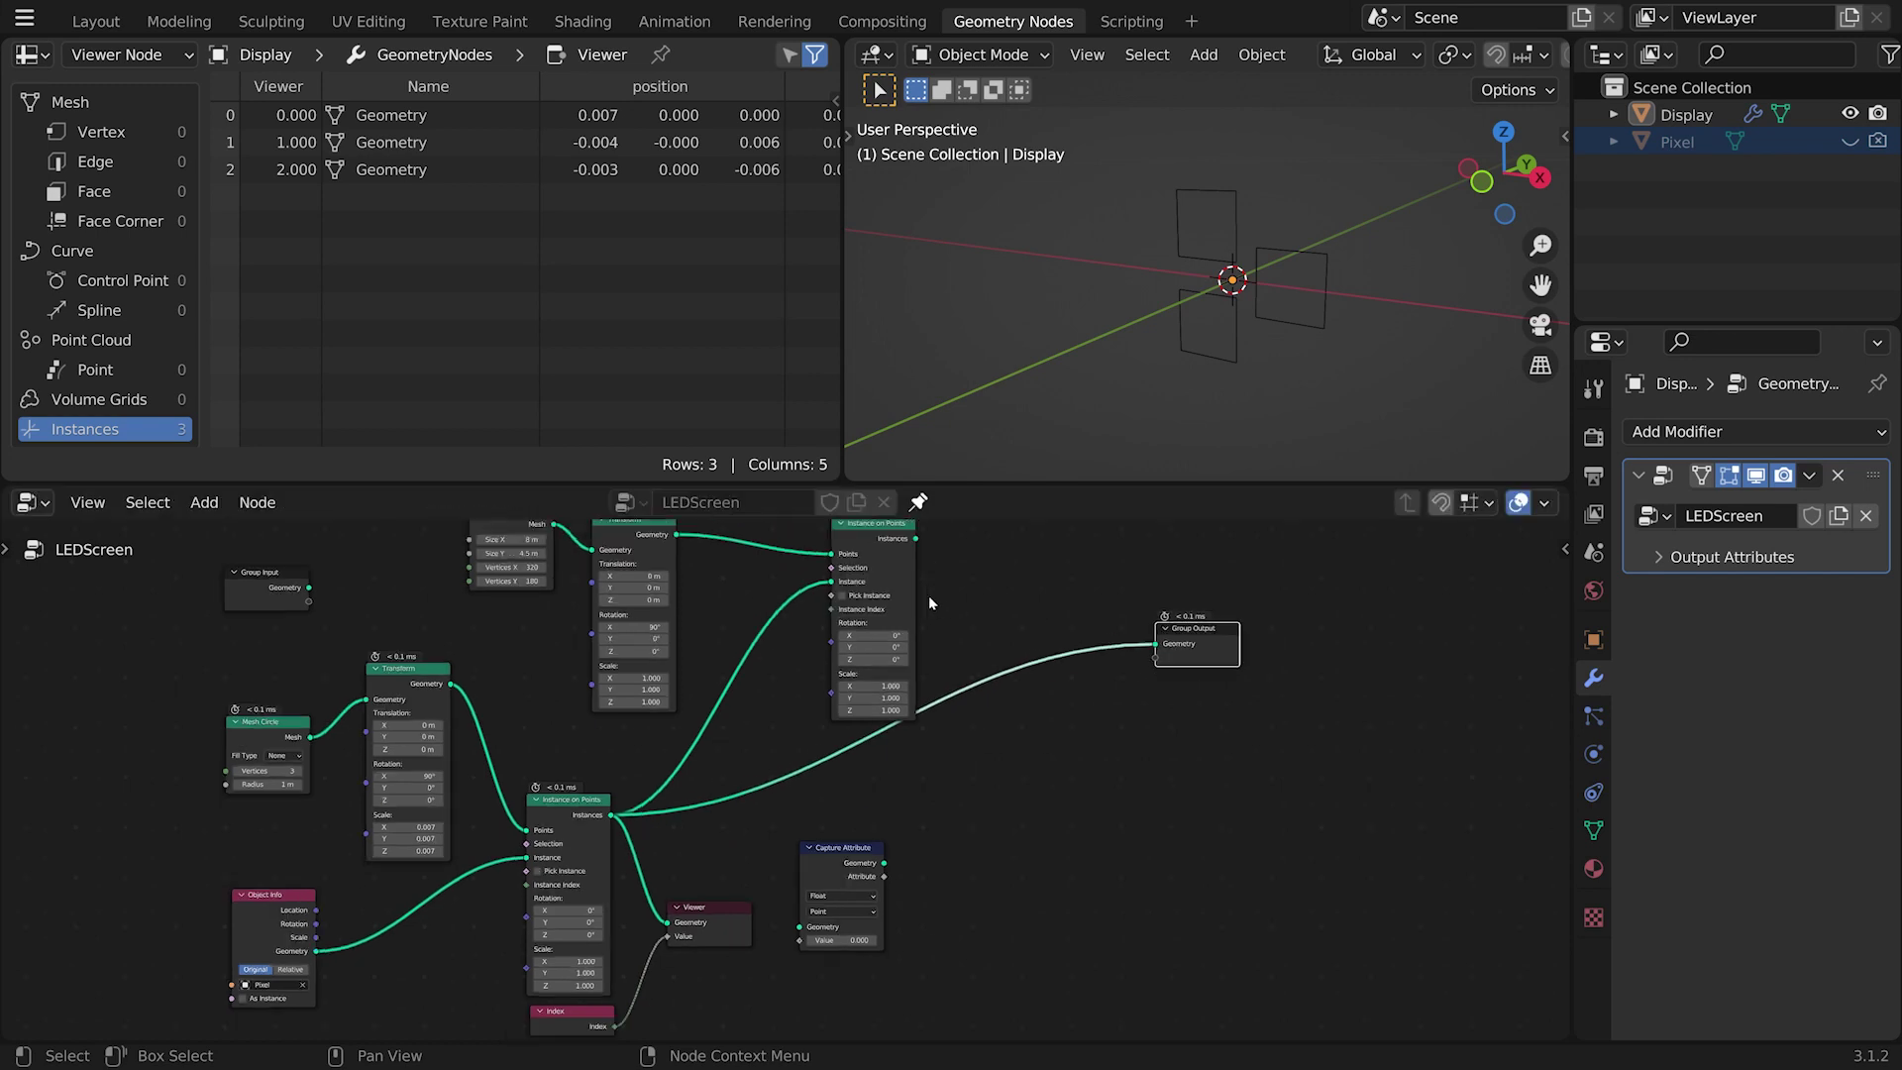
drag(906, 557, 1127, 654)
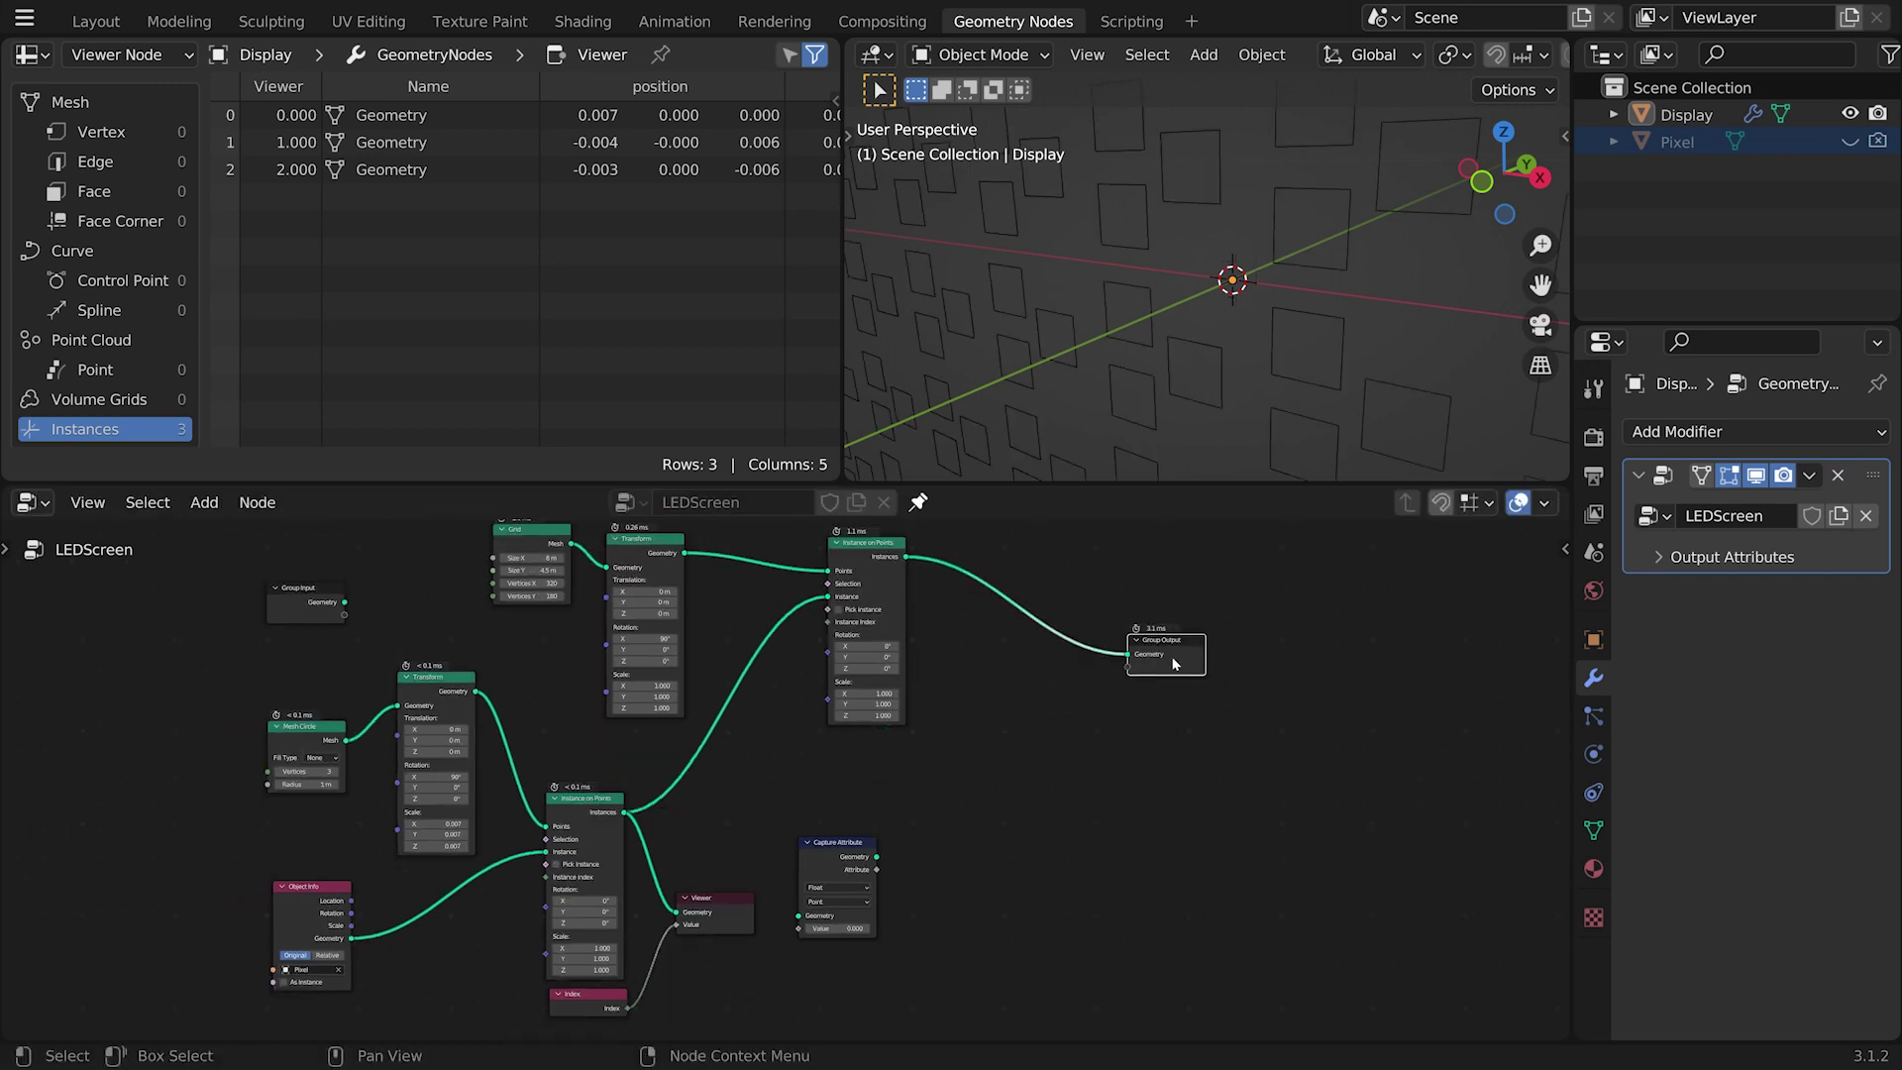
key(g)
click(1118, 512)
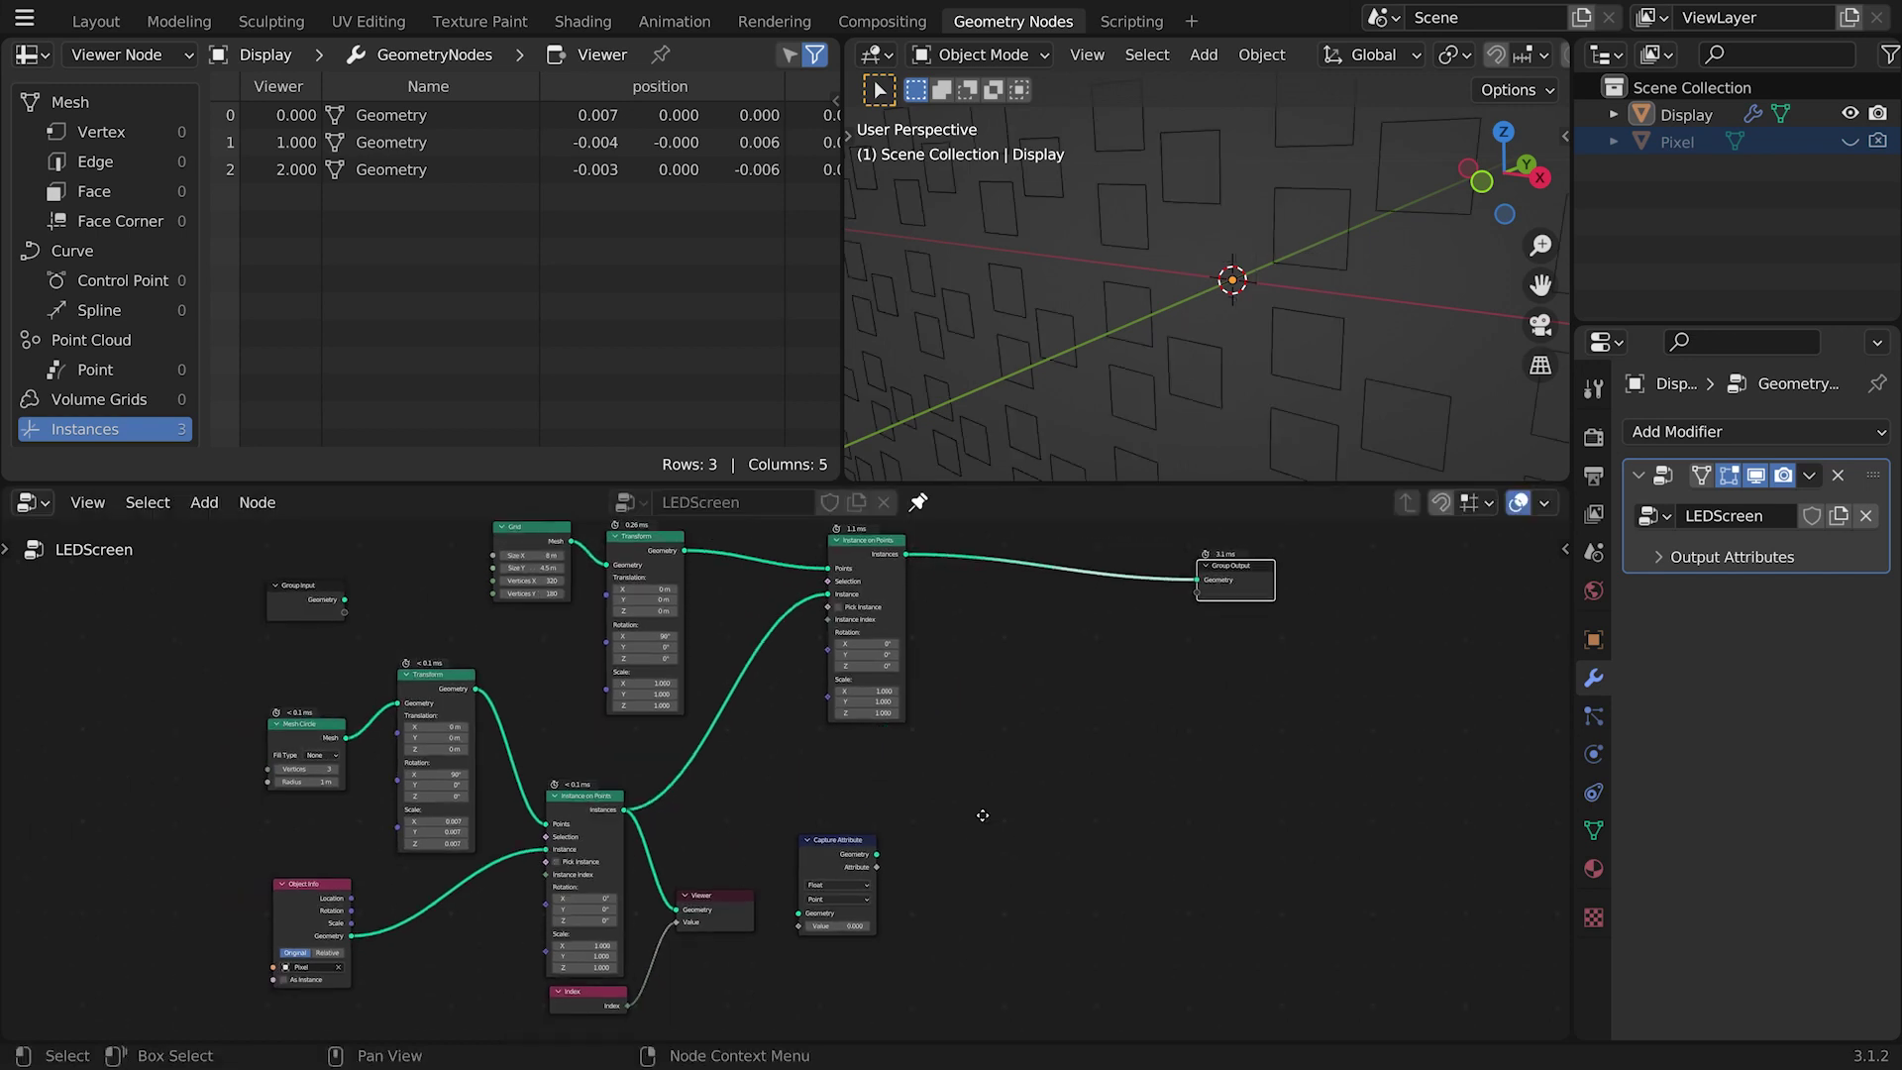
Step: Delete the Viewer node beside the pixel cluster's Instance on Points
middle_drag(863, 900, 965, 777)
scroll(965, 778, up, 3)
scroll(830, 865, up, 2)
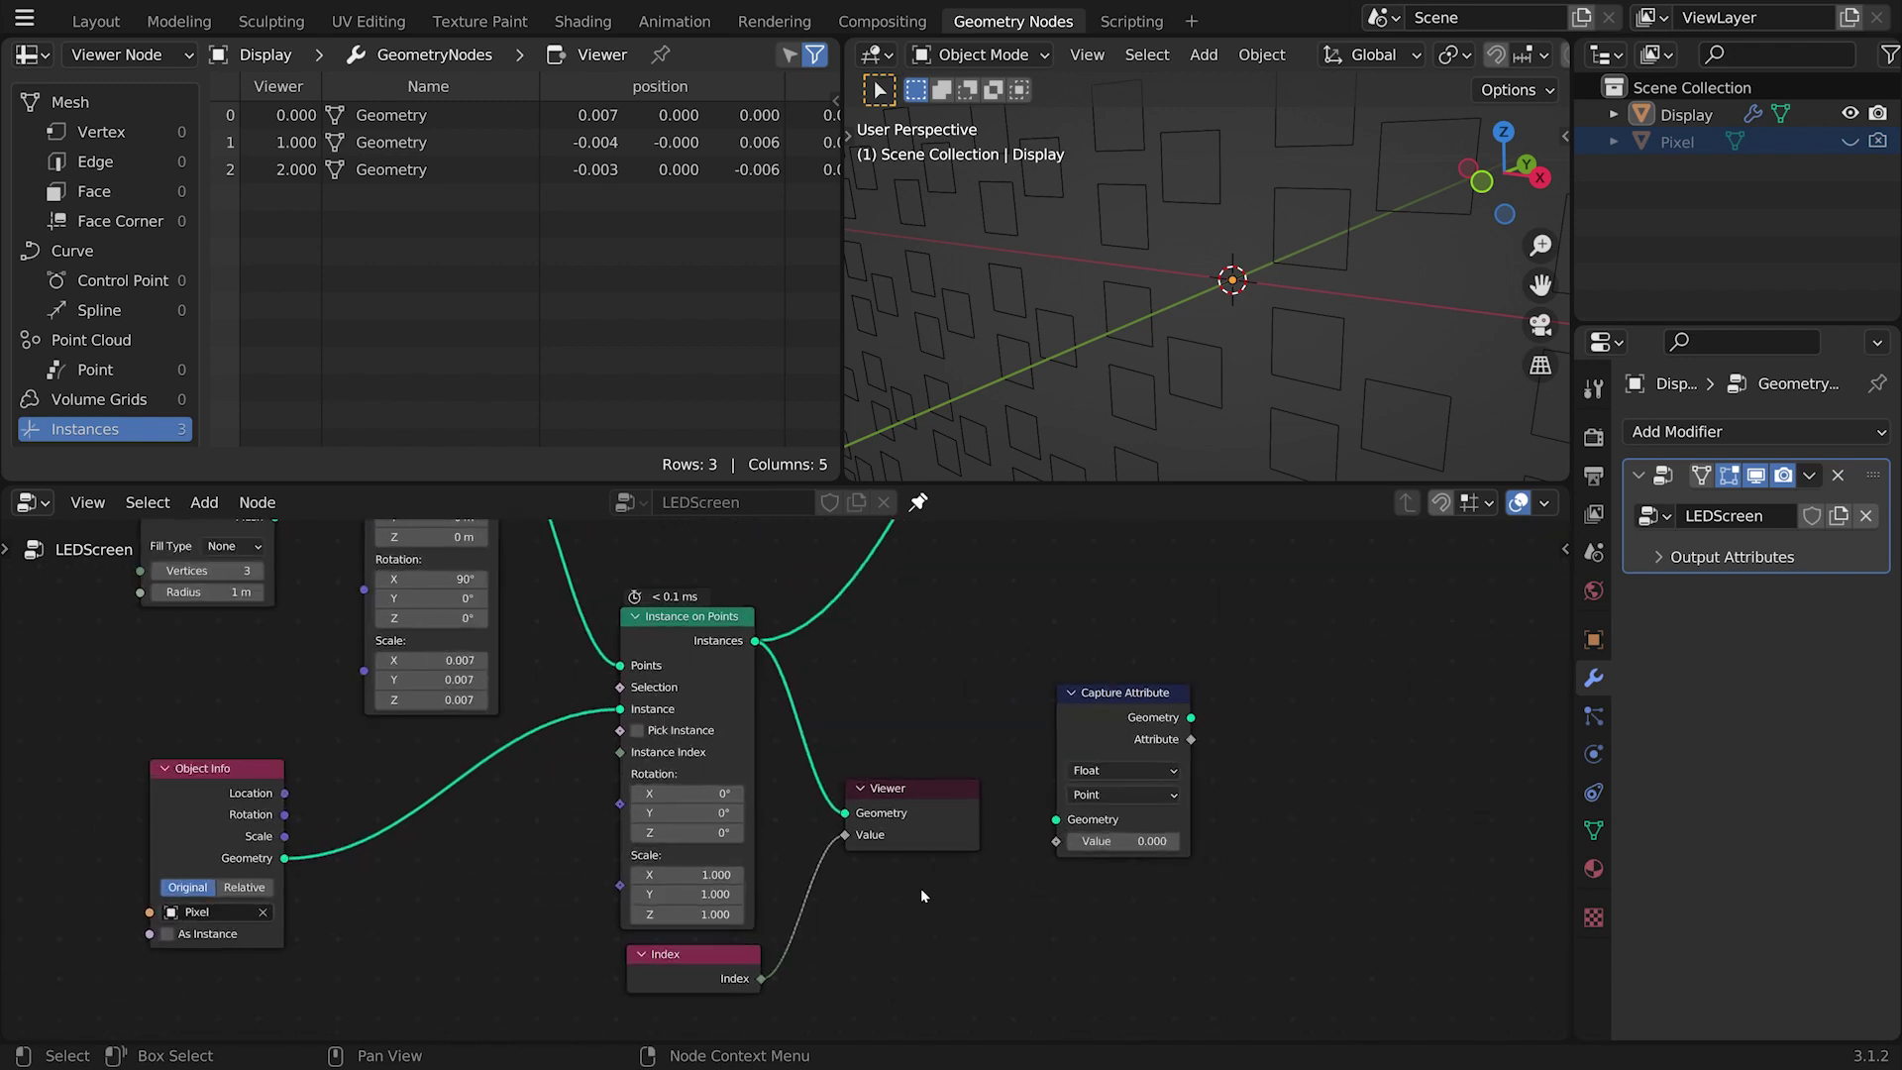
click(933, 846)
key(x)
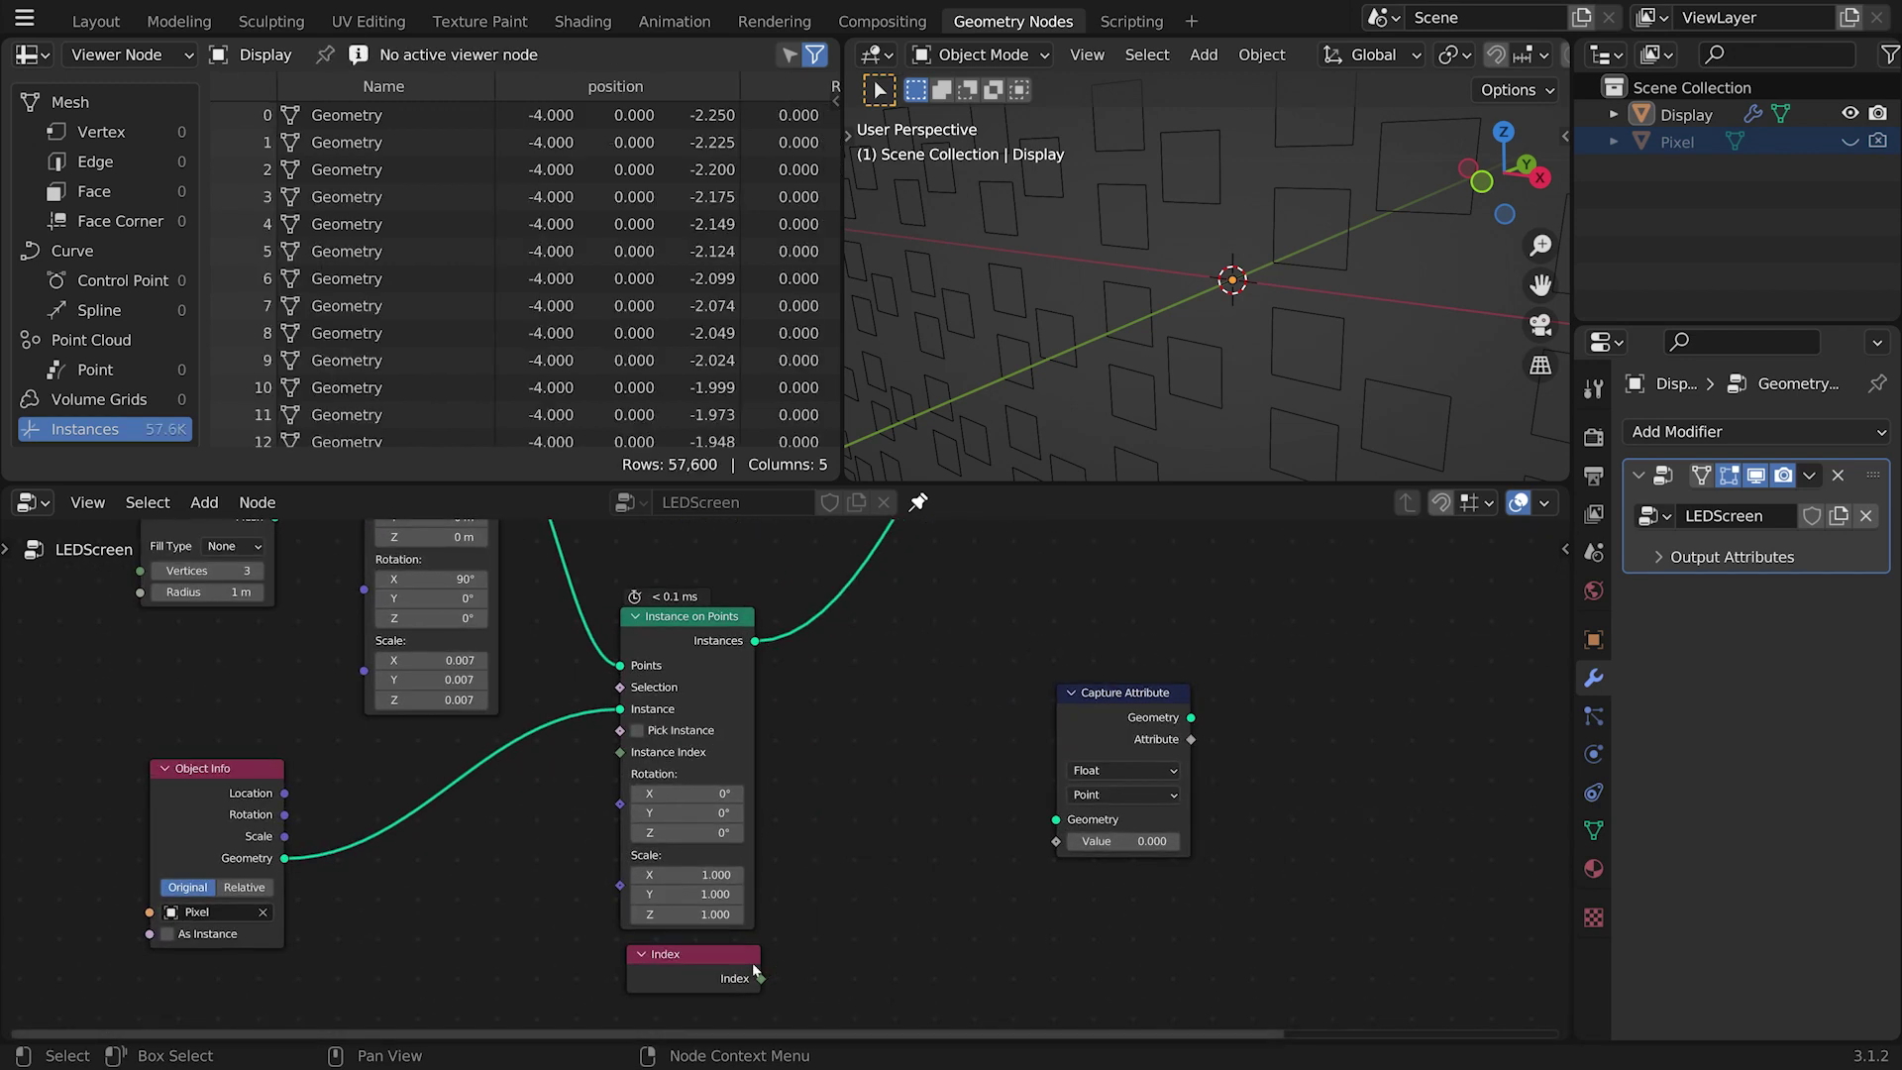
Step: Insert Capture Attribute into the link leaving the cluster's Instance on Points and tidy the position of that Instance on Points node
click(706, 959)
scroll(1010, 663, down, 3)
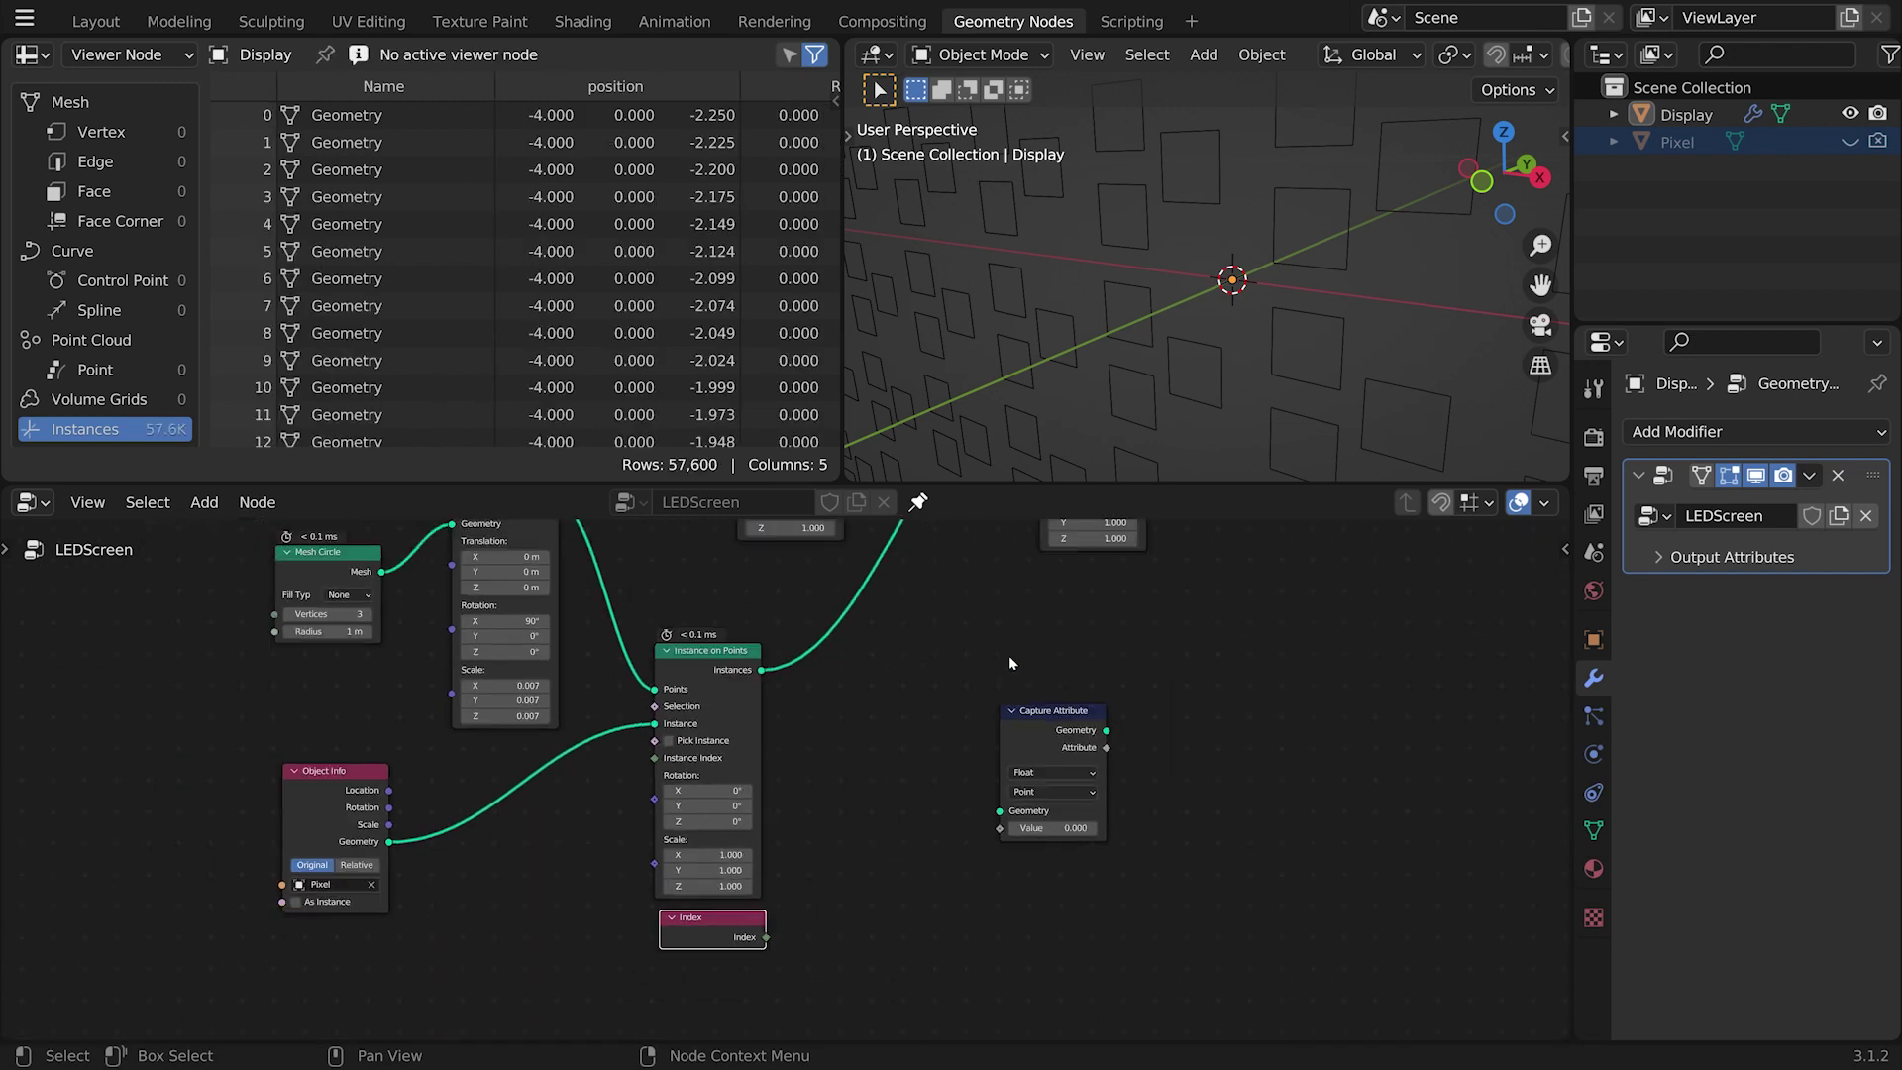
middle_drag(1010, 663, 998, 744)
drag(1048, 837, 887, 690)
scroll(969, 781, down, 1)
scroll(970, 780, up, 2)
scroll(889, 694, up, 1)
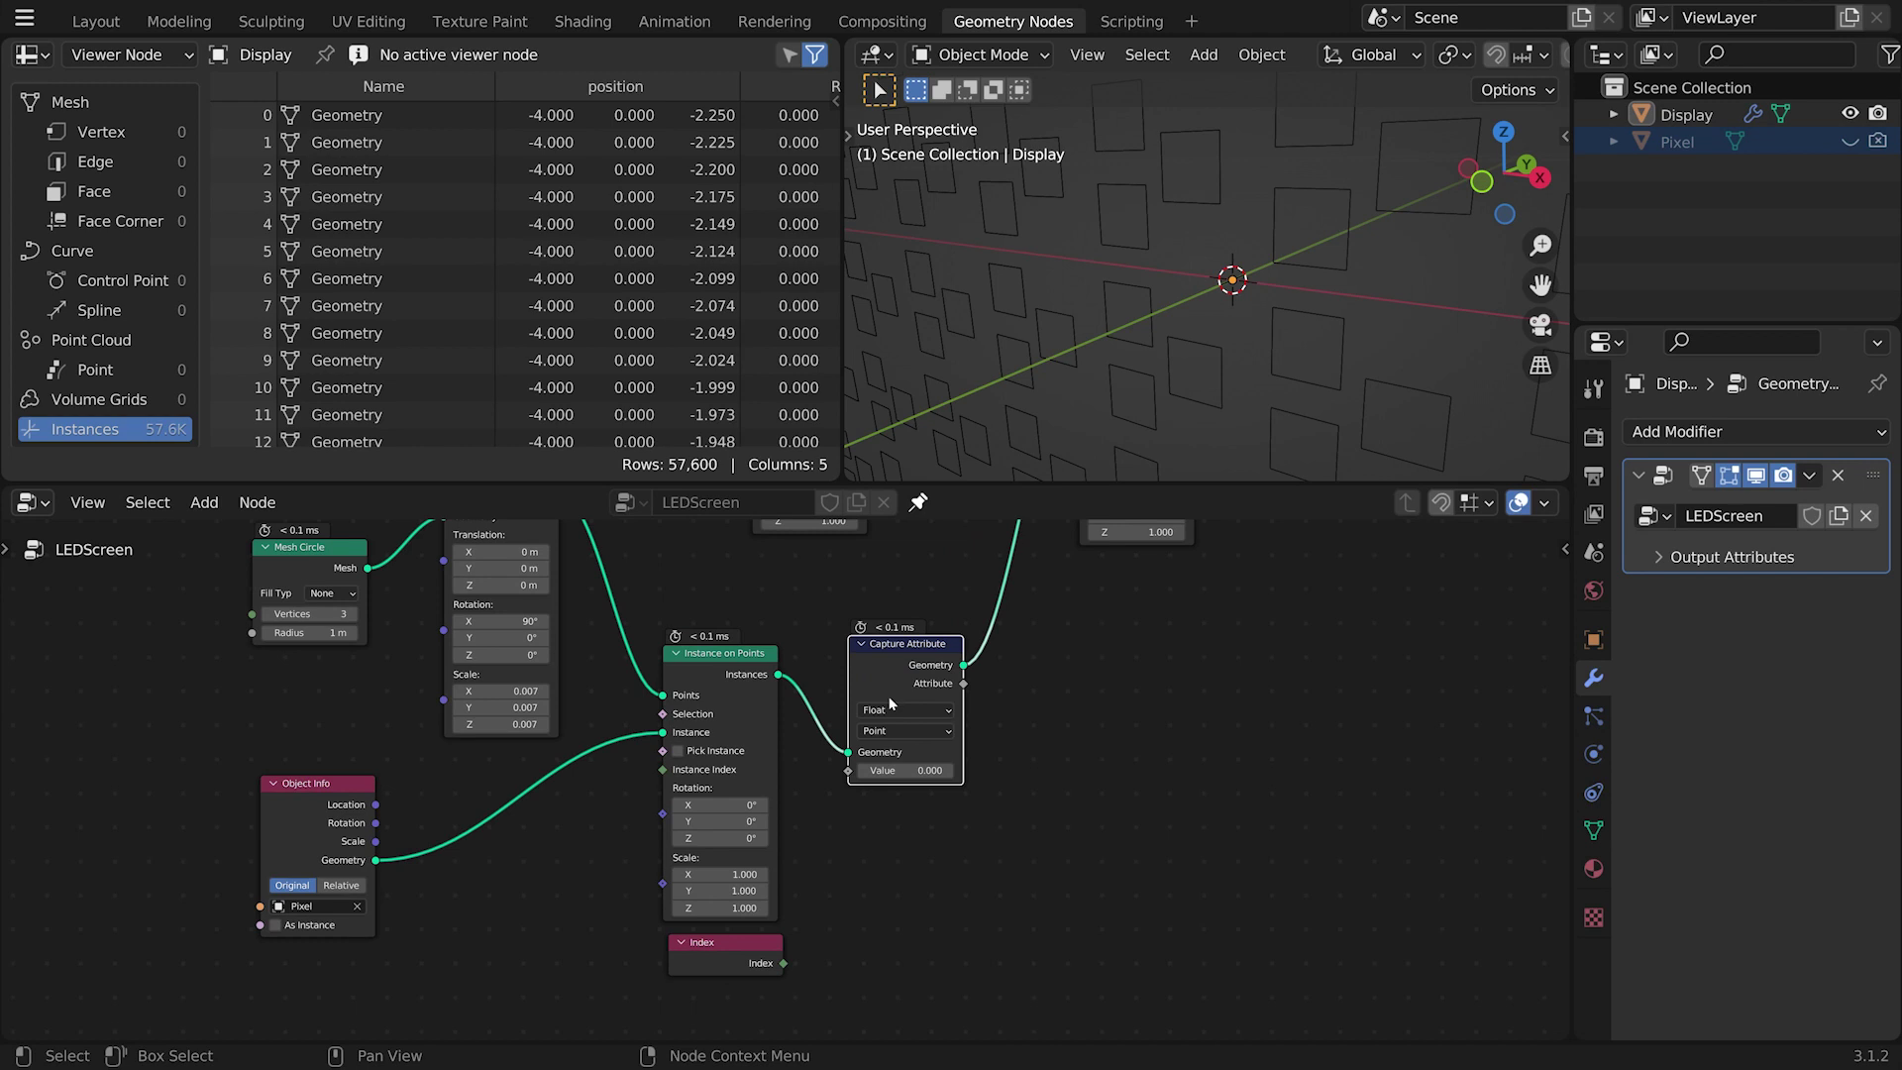
drag(722, 693, 729, 665)
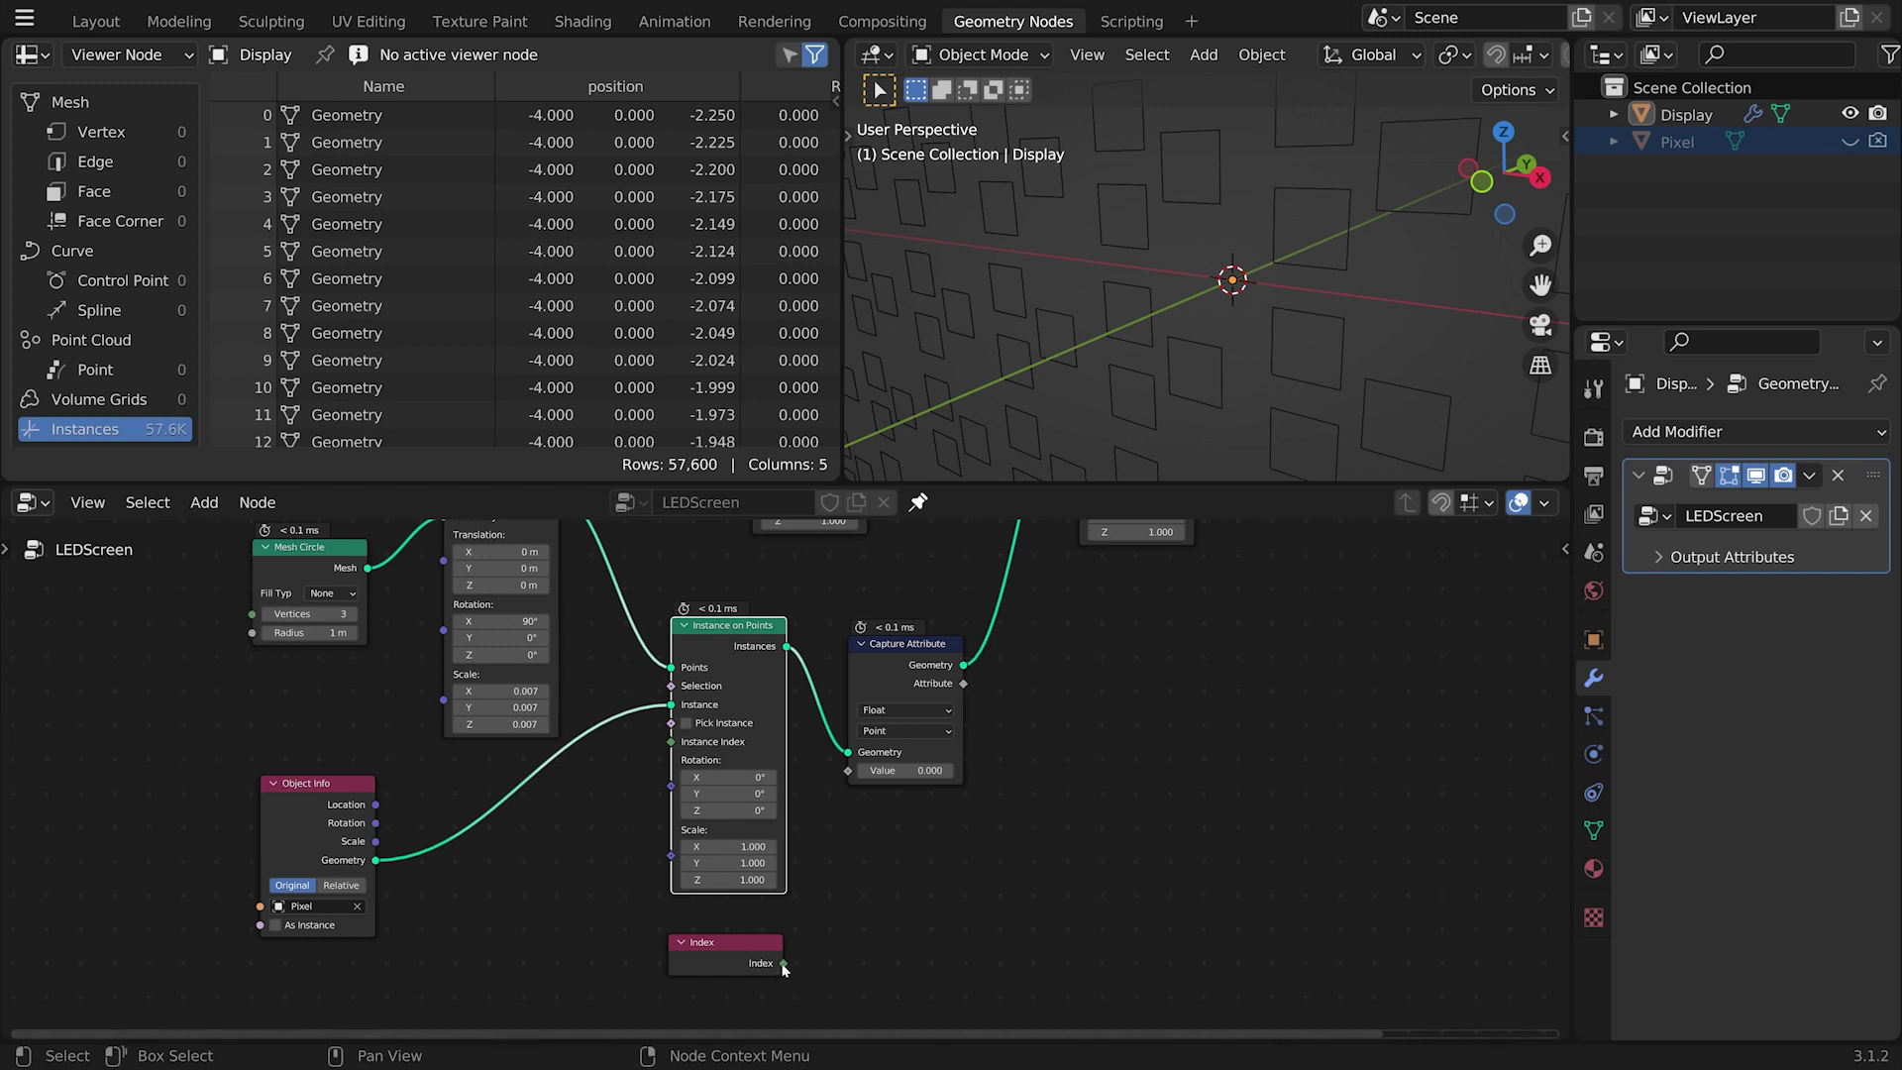
Step: Link the Index output to Capture Attribute's Value input and set the captured domain to Instance
drag(783, 962, 849, 770)
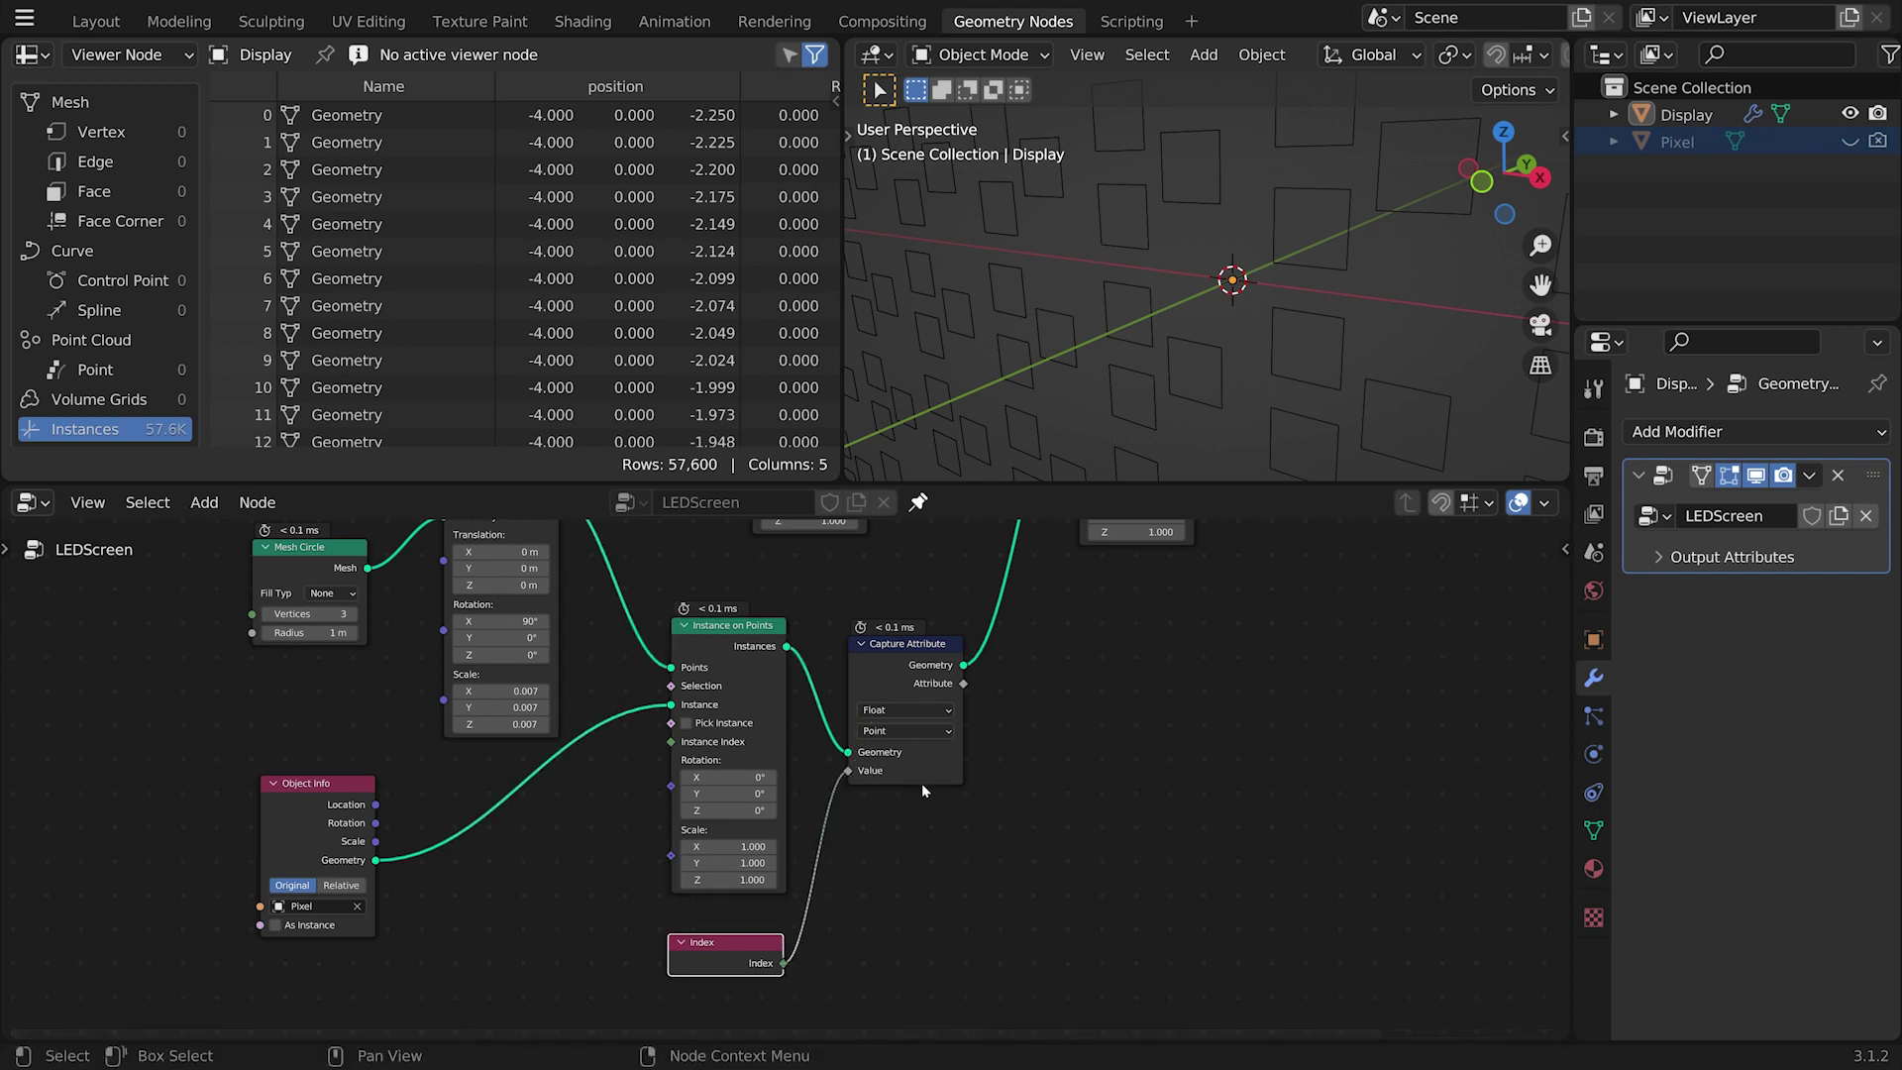
click(903, 733)
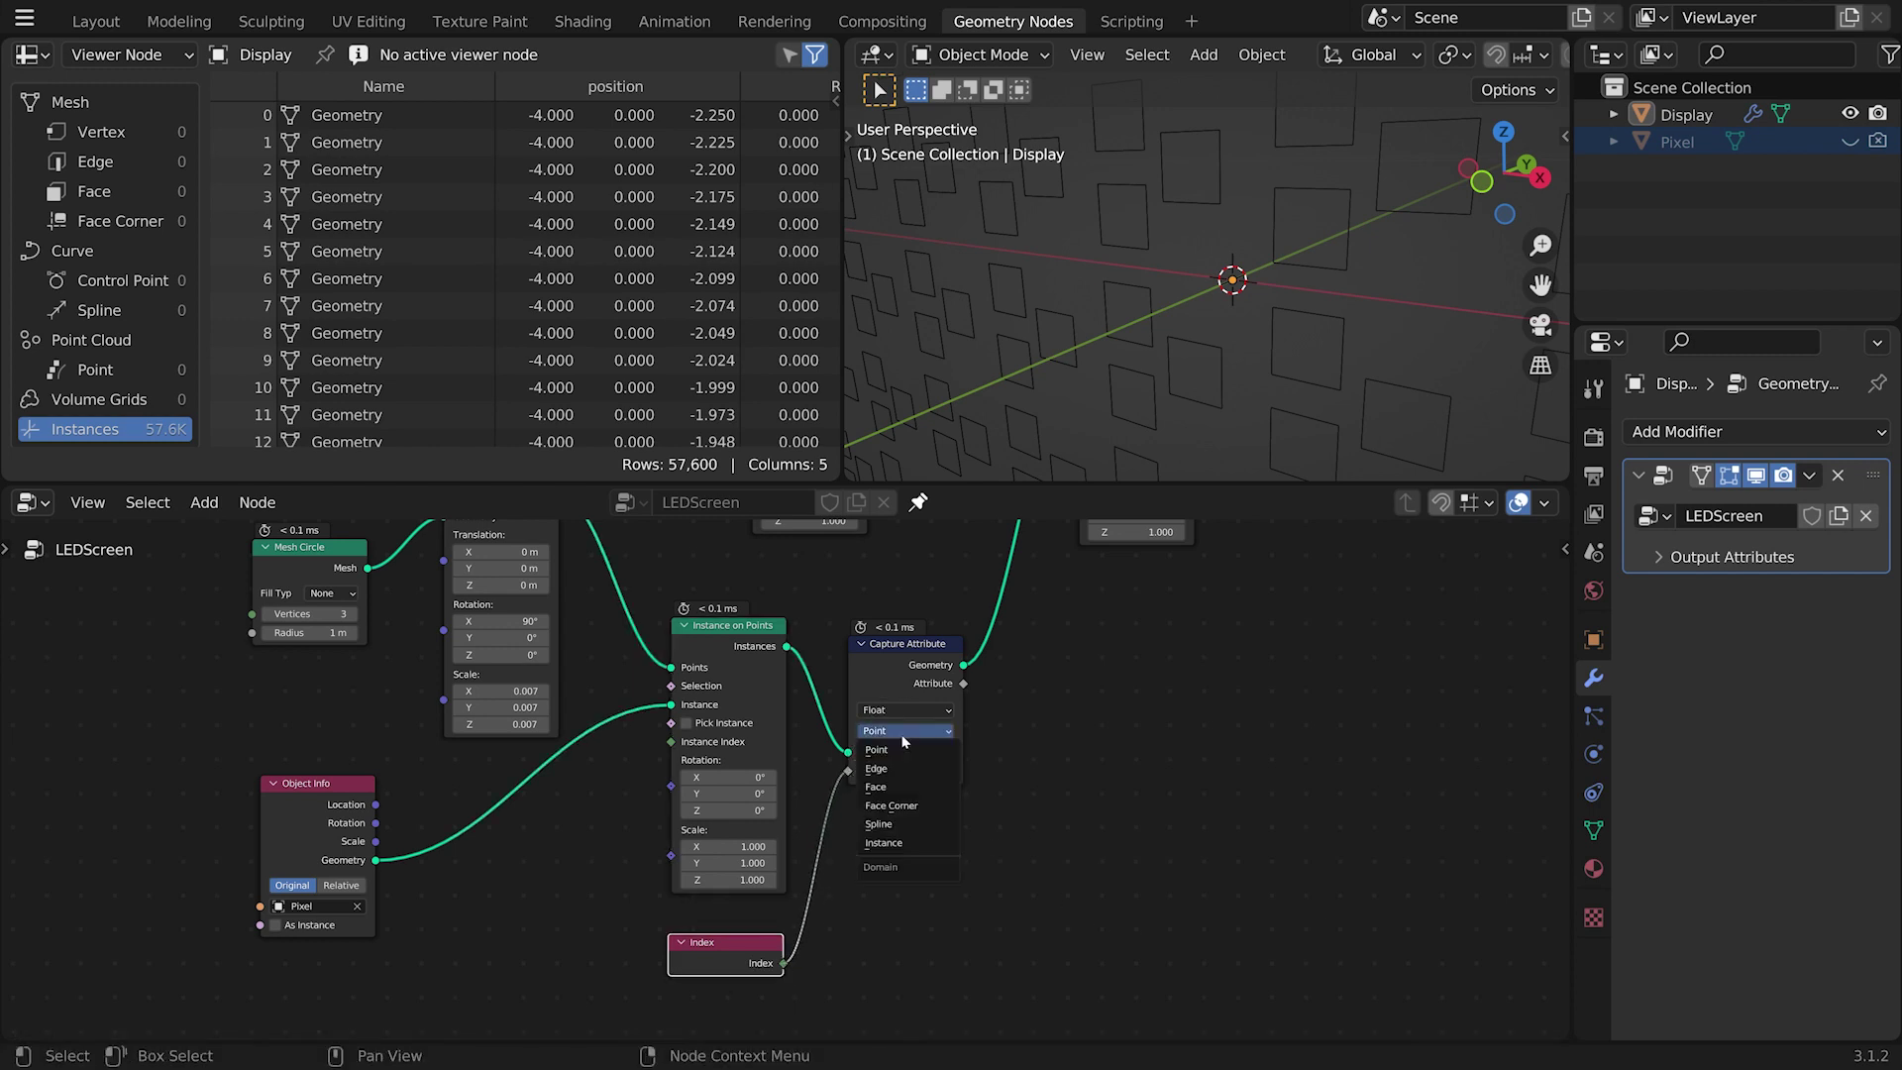
click(920, 844)
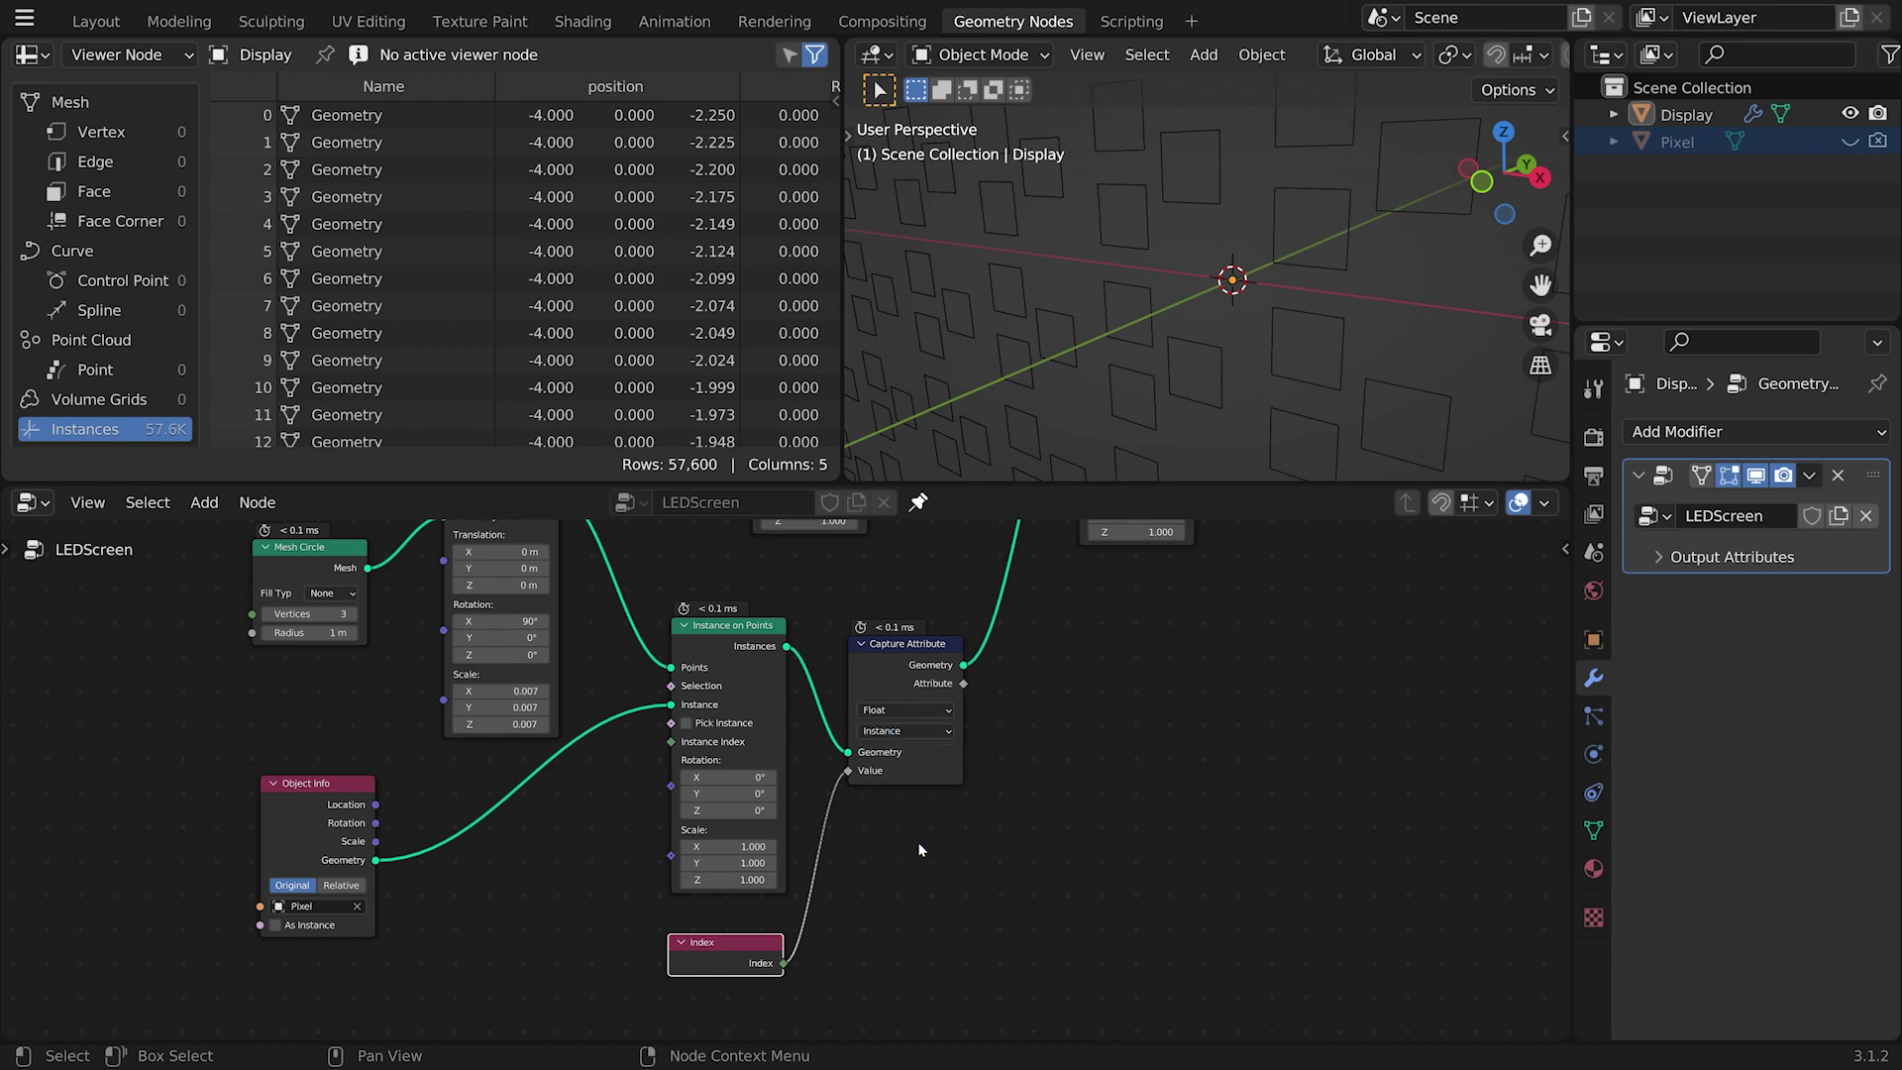
Step: Link Capture Attribute's Attribute output to the empty socket of Group Output to expose it as a group output
middle_drag(1003, 807, 872, 844)
scroll(917, 906, down, 6)
scroll(925, 896, up, 3)
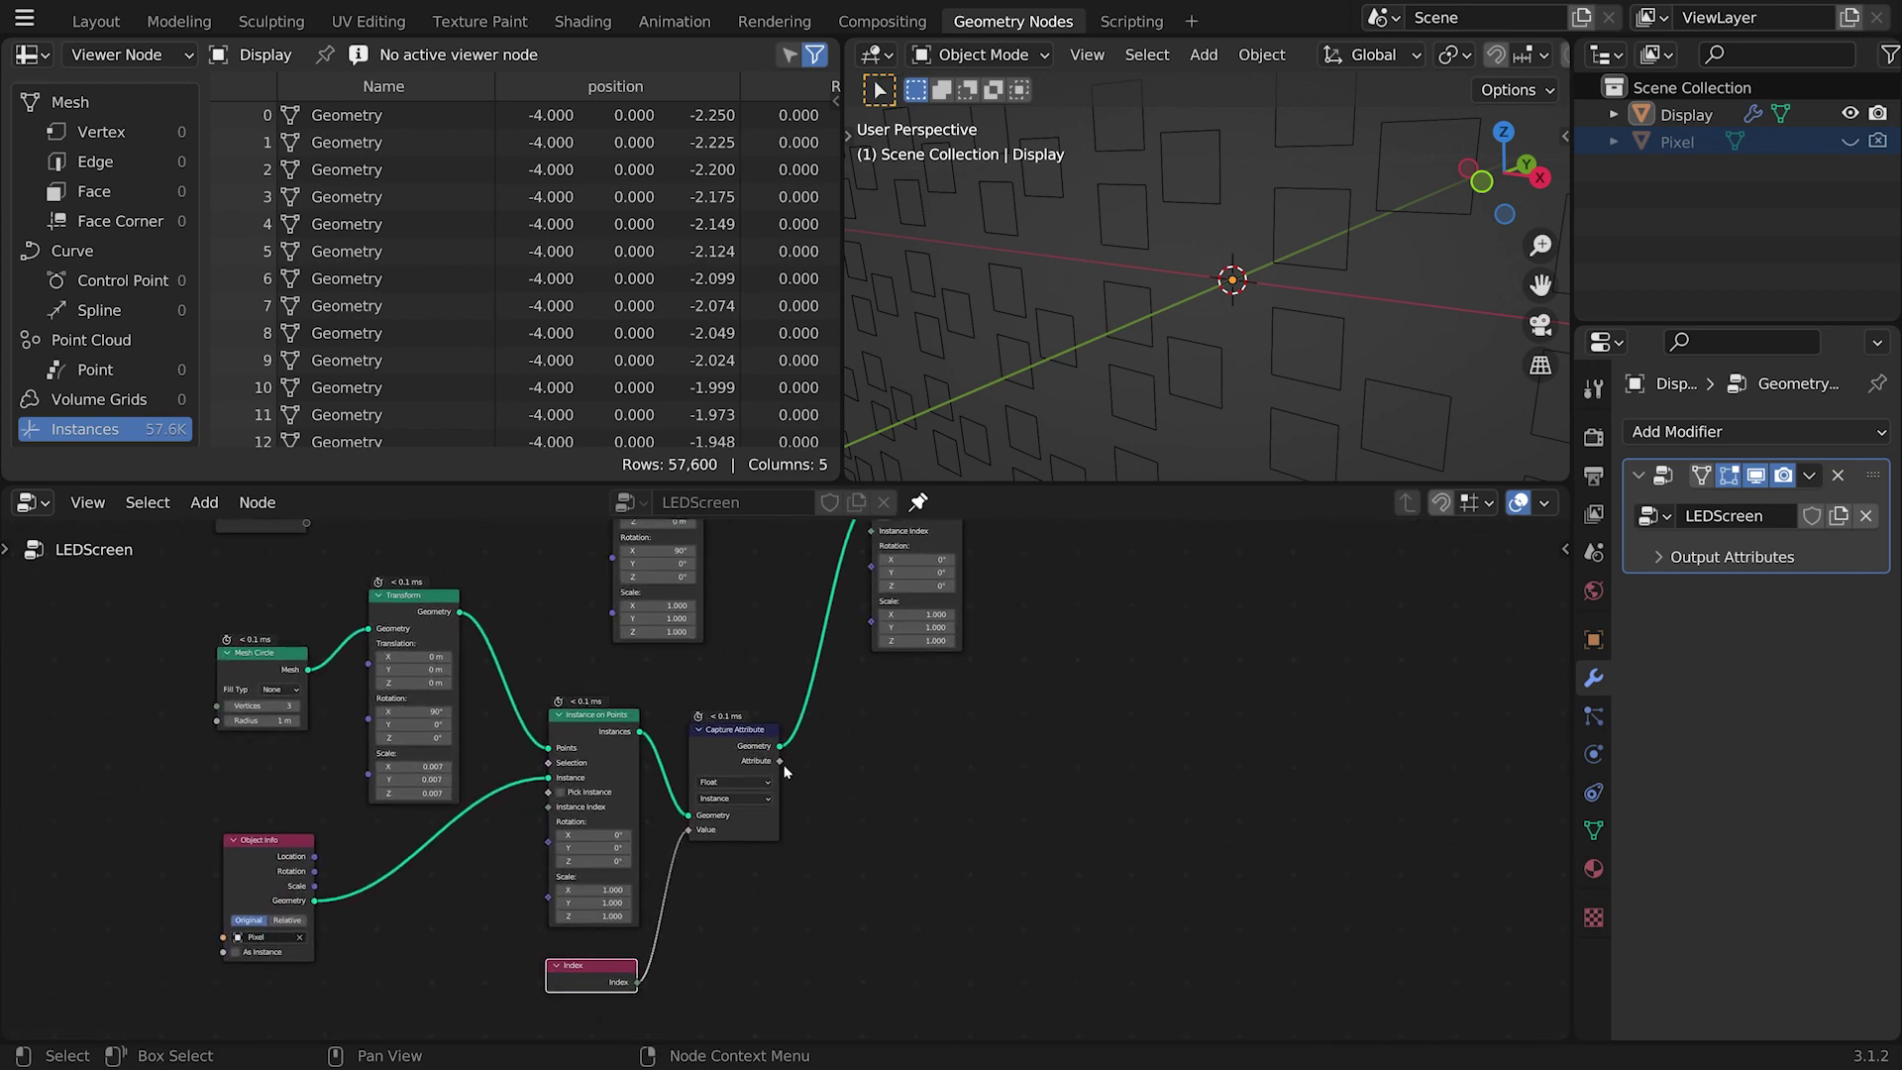
drag(780, 760, 1093, 842)
click(976, 853)
middle_drag(976, 854, 980, 540)
middle_drag(949, 820, 909, 687)
mouse_move(630, 861)
mouse_down()
mouse_move(991, 738)
mouse_move(1158, 605)
mouse_up()
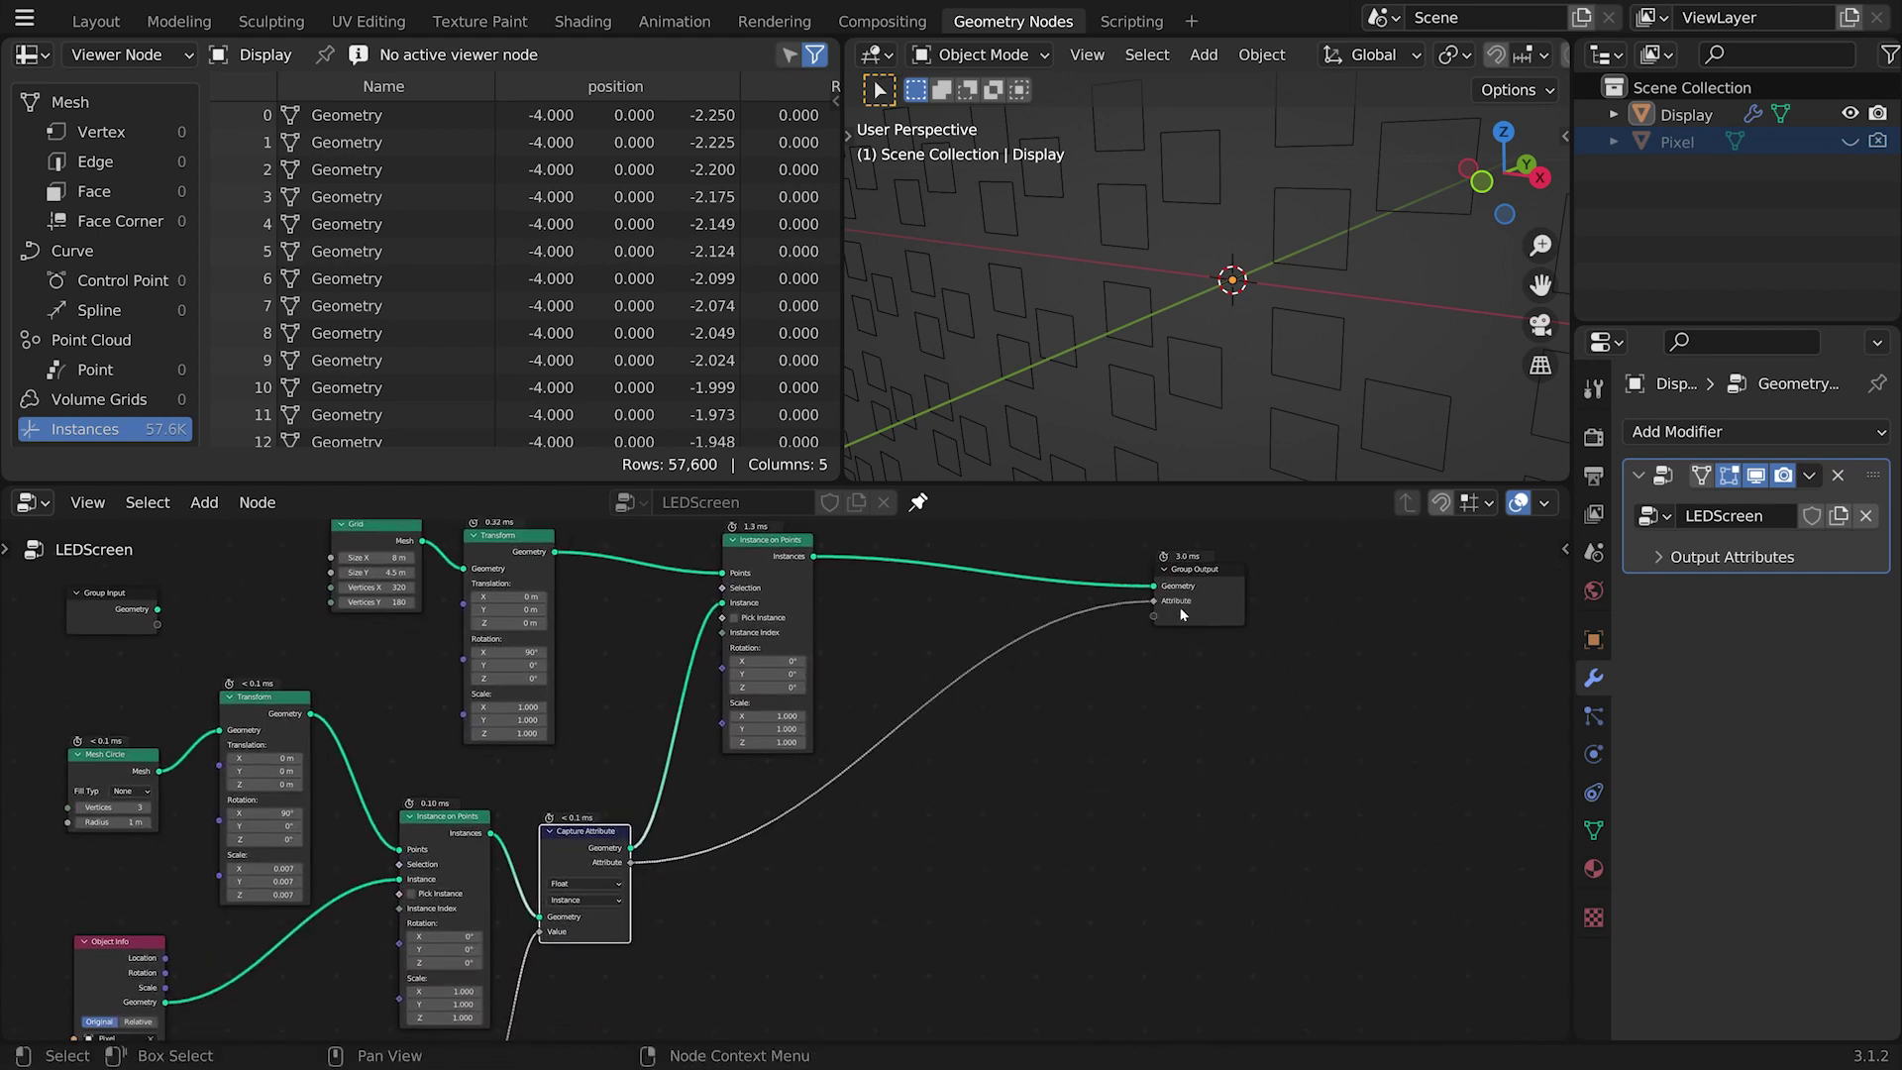
Step: Rename the node group's Attribute output to IndexOut
click(1205, 609)
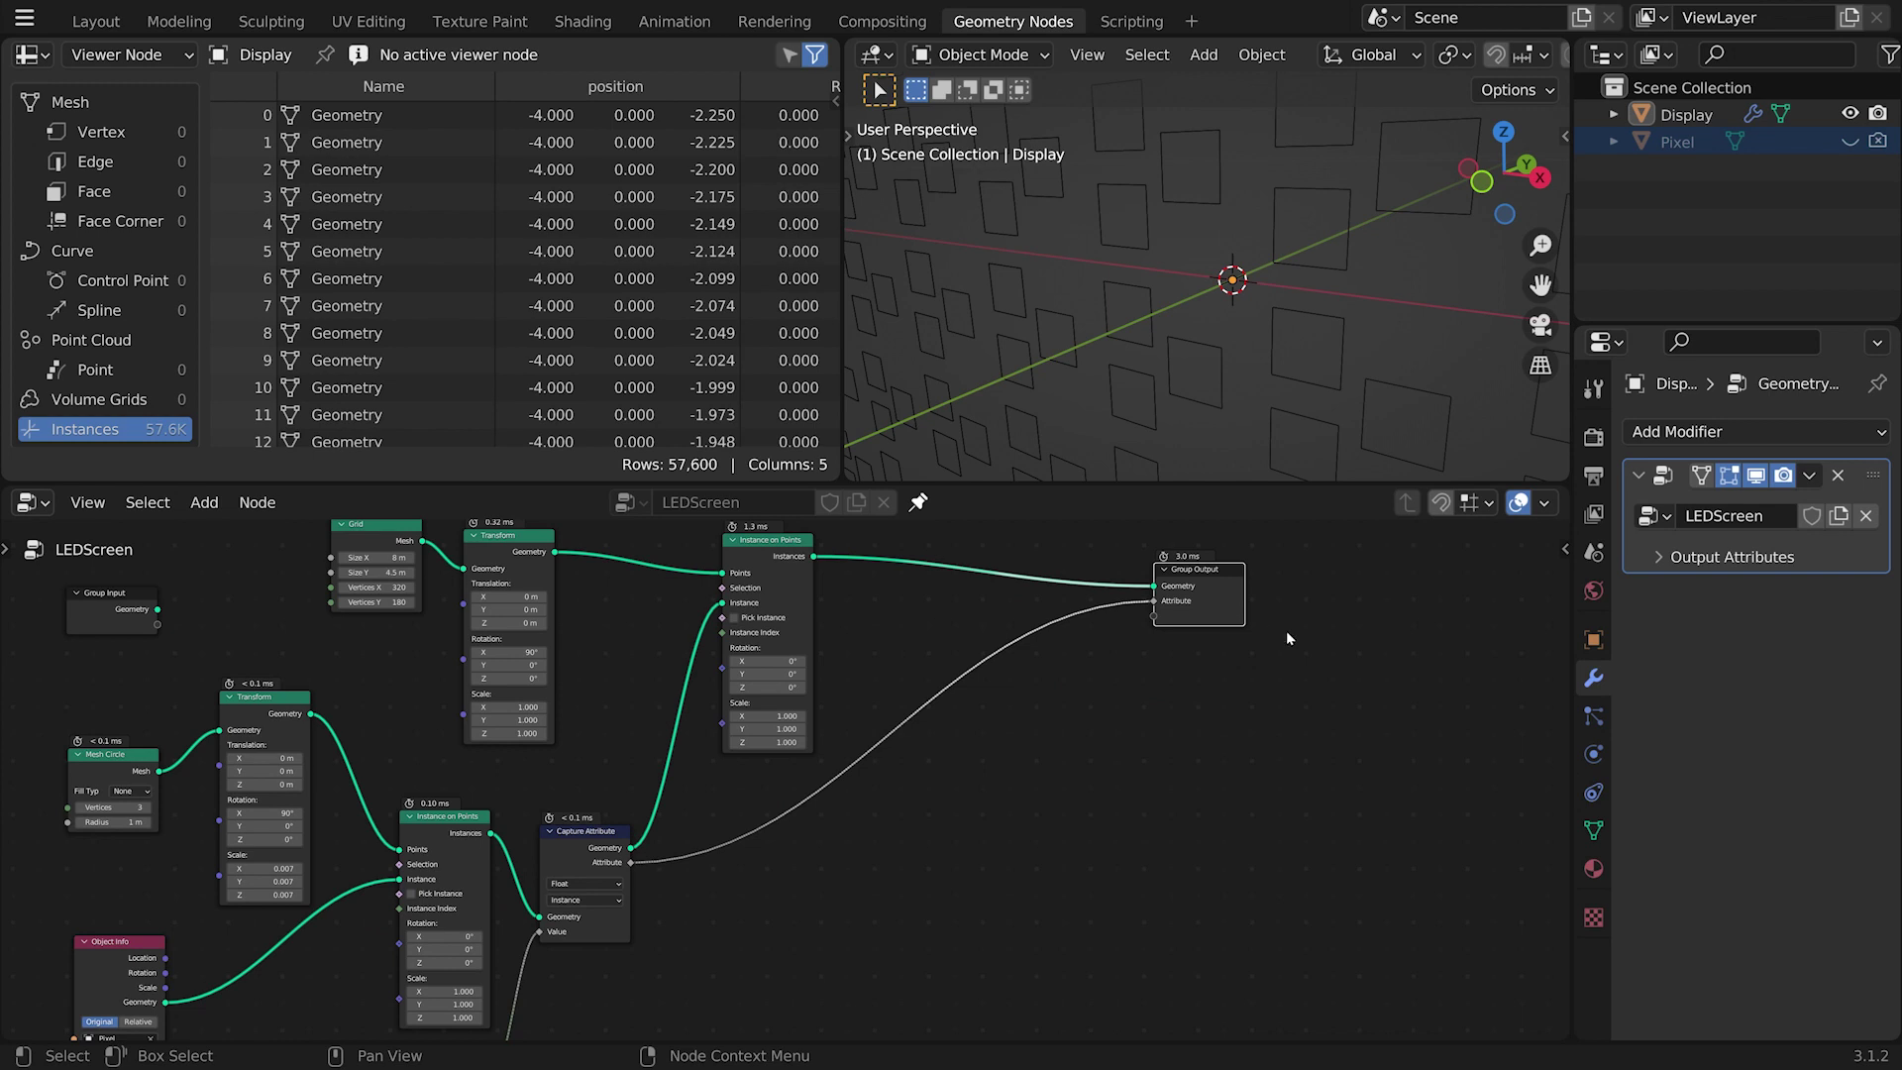
key(n)
click(1557, 692)
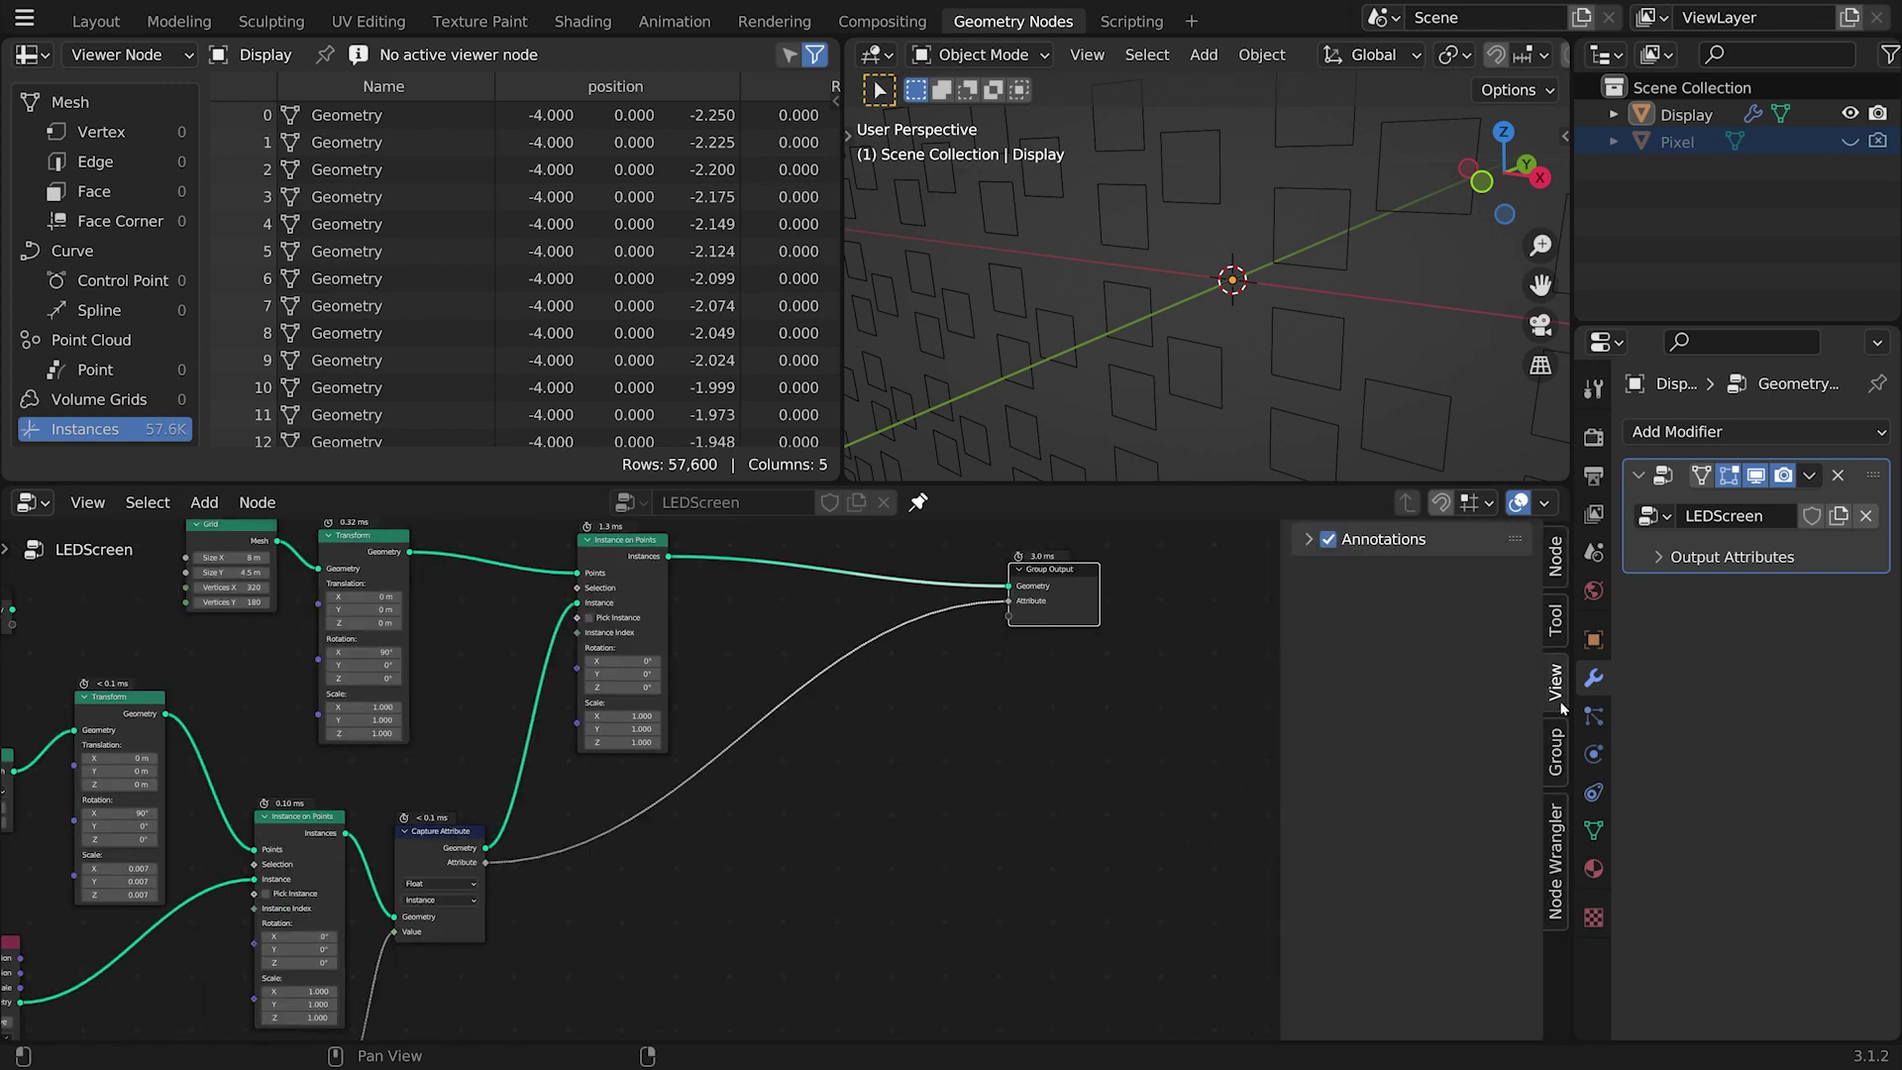
click(1558, 735)
double_click(1376, 832)
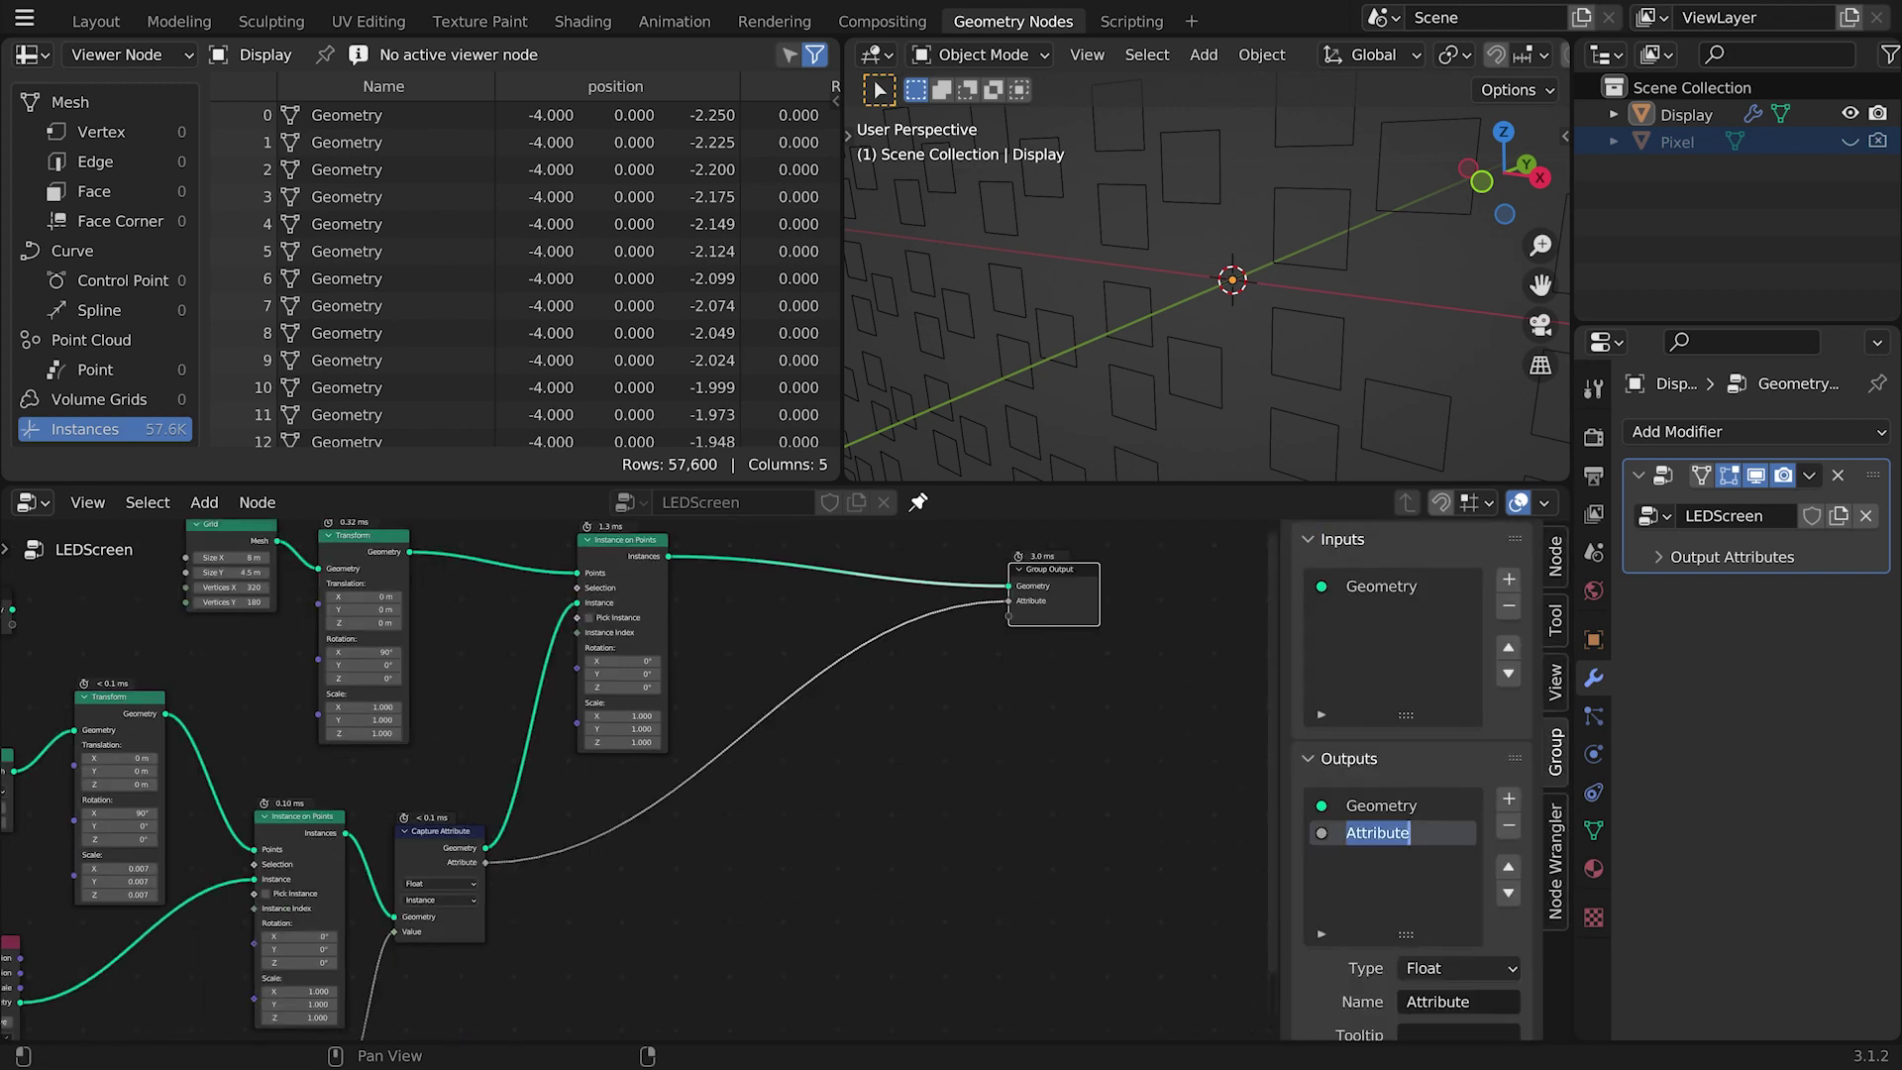
text(IndexOut)
key(Return)
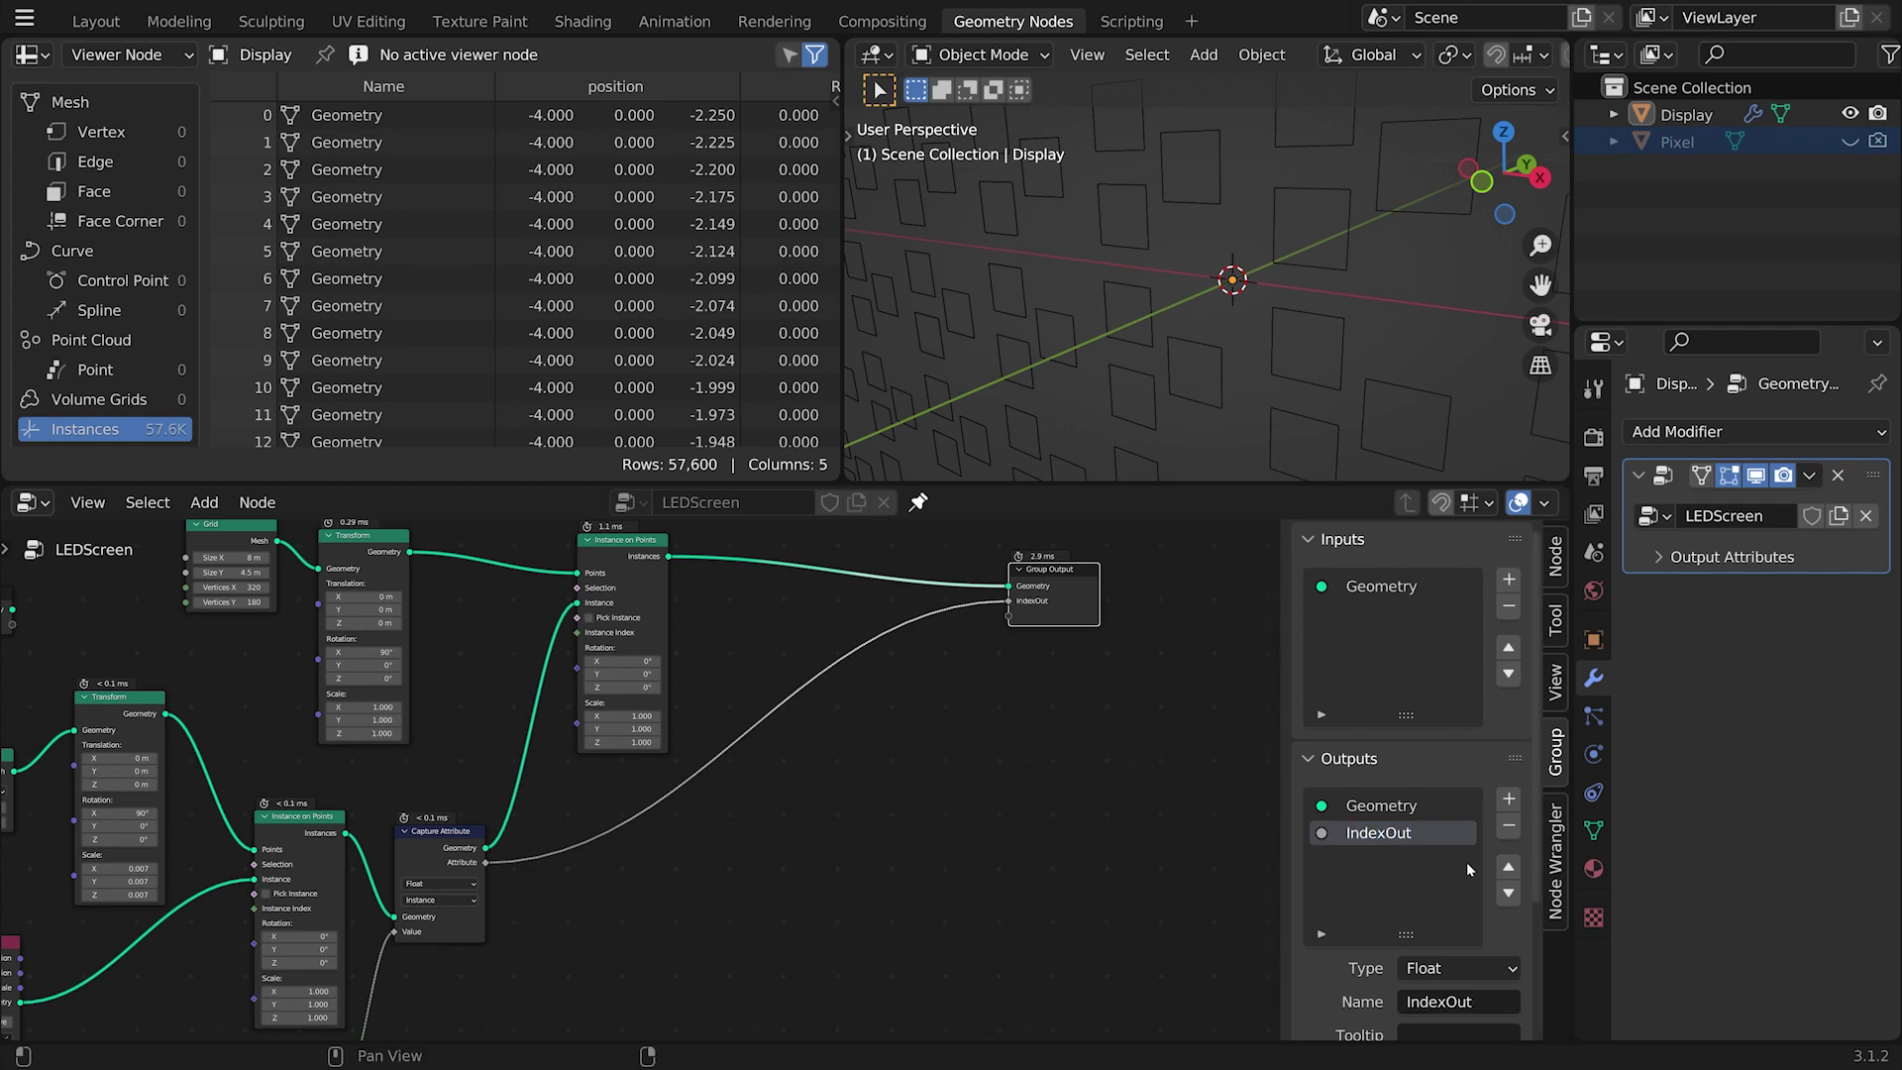
key(n)
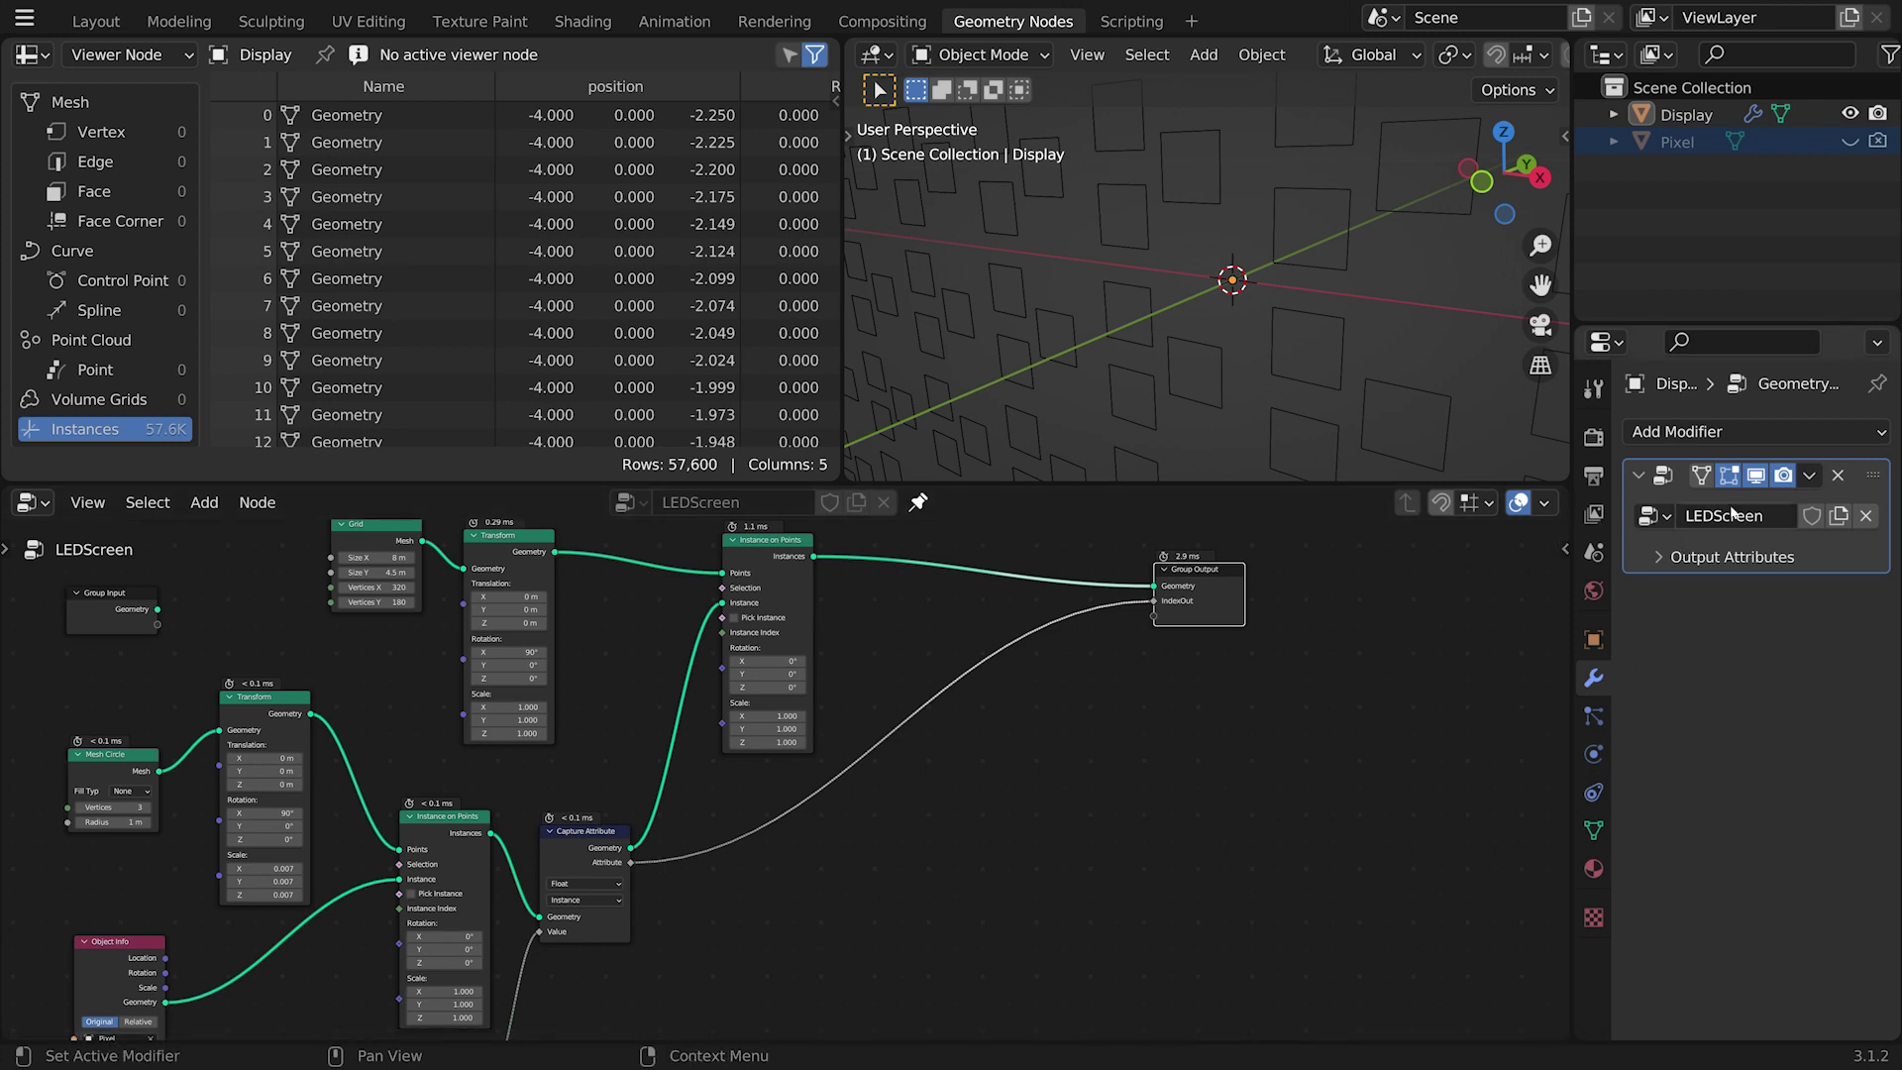
Step: Expand the LEDScreen modifier's output attributes and name the IndexOut attribute IndexOut
click(1656, 557)
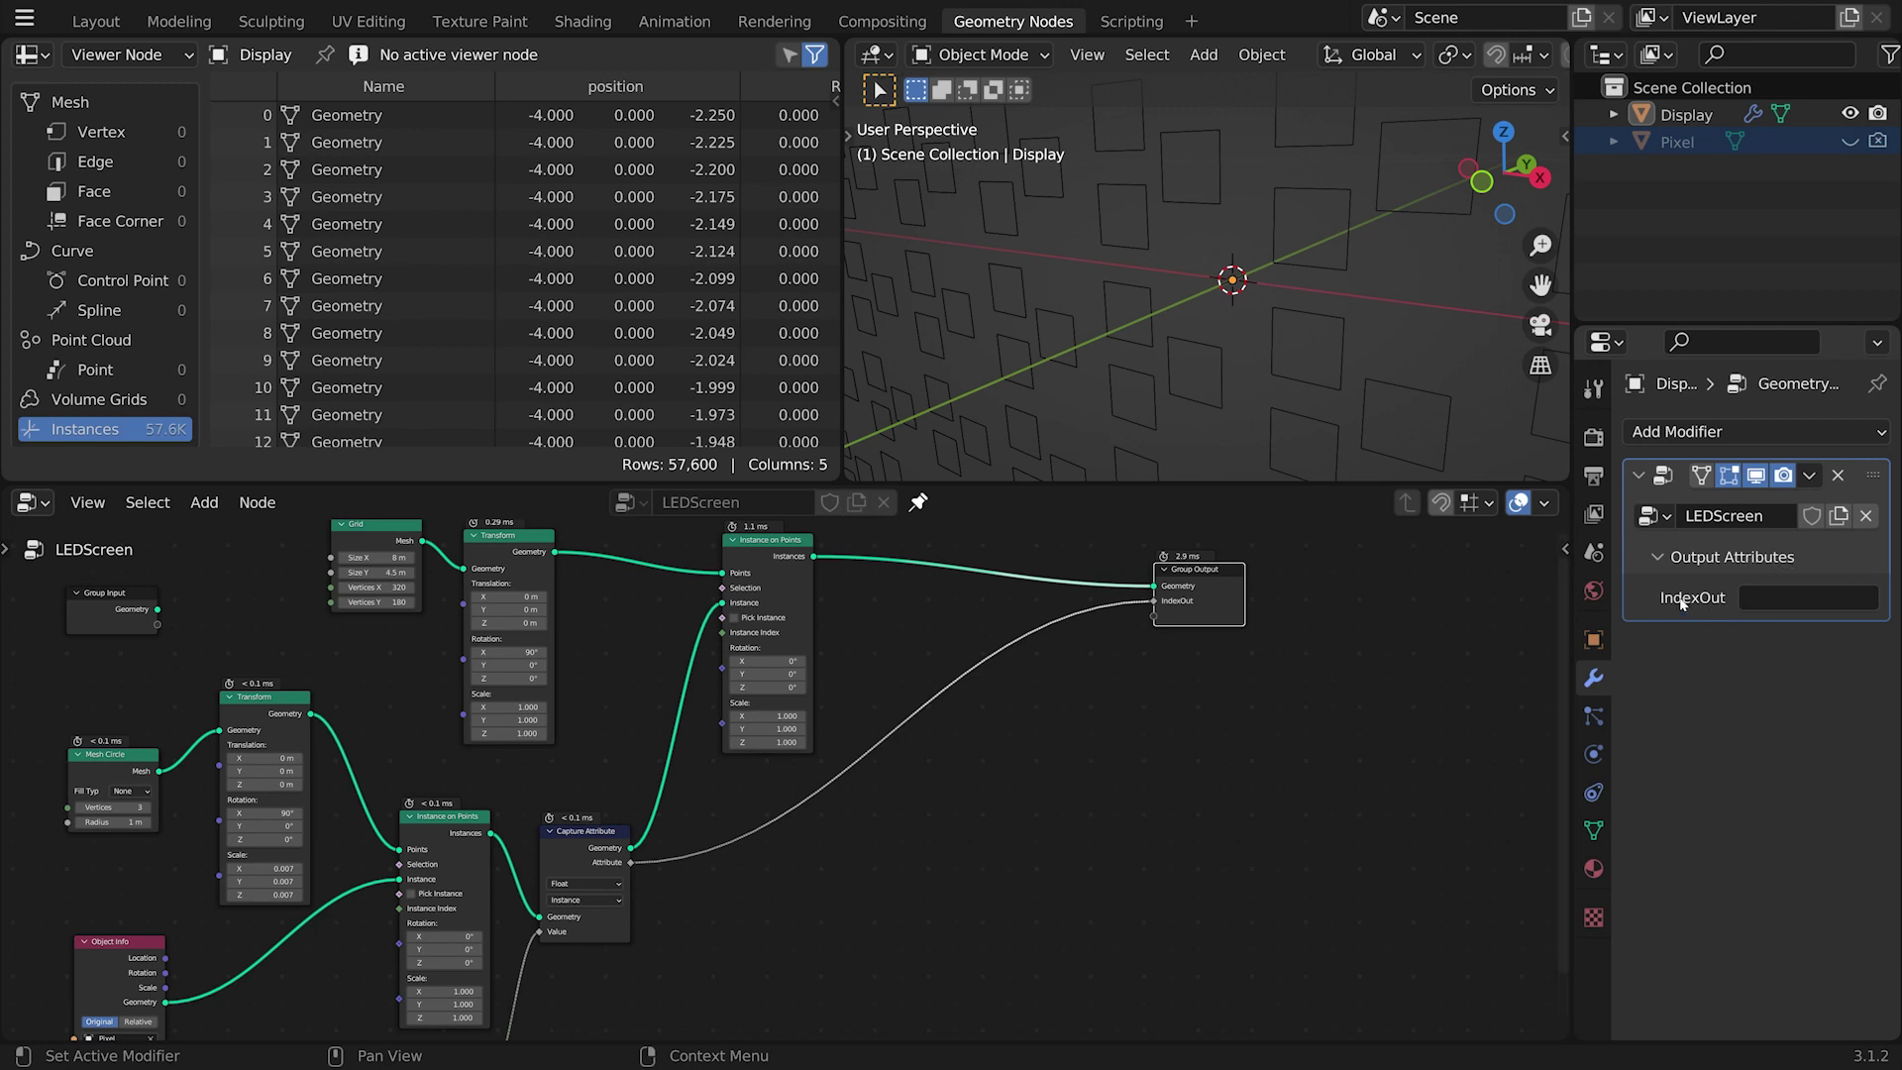
click(1762, 598)
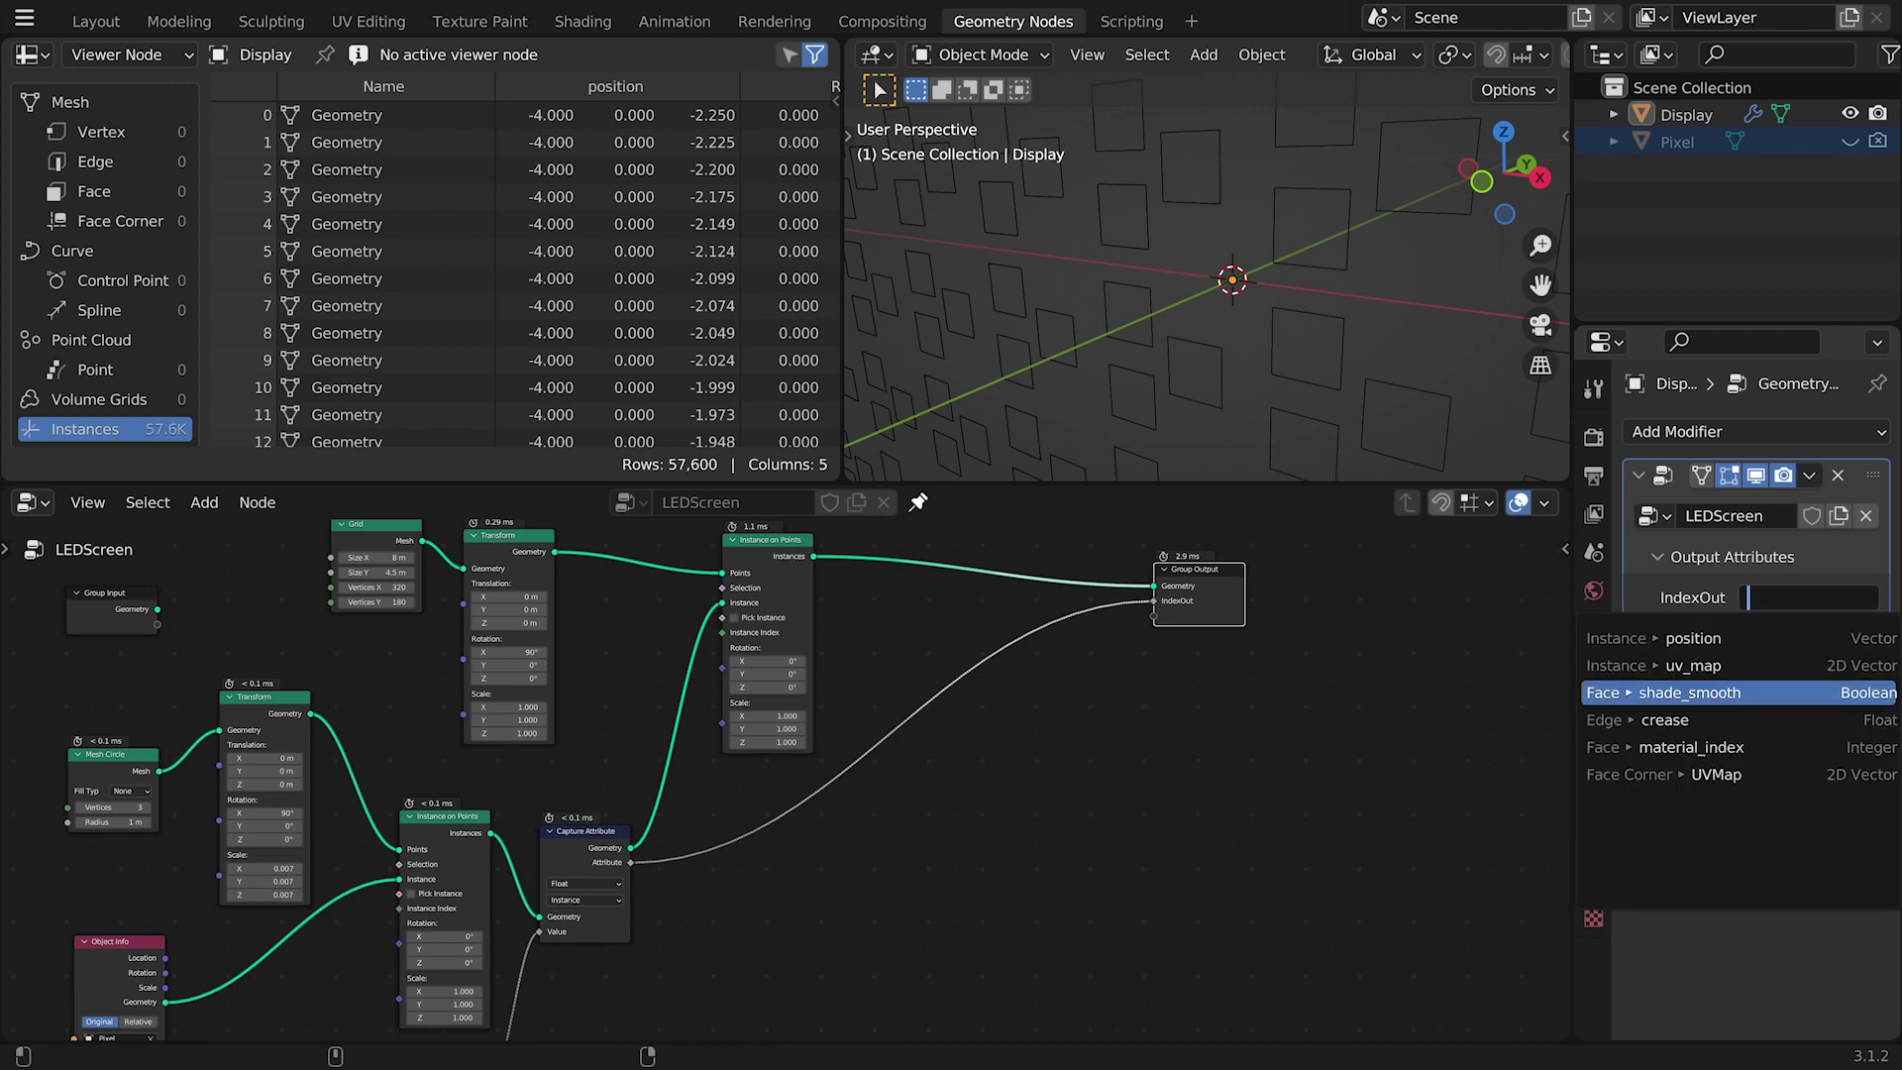
text(Index)
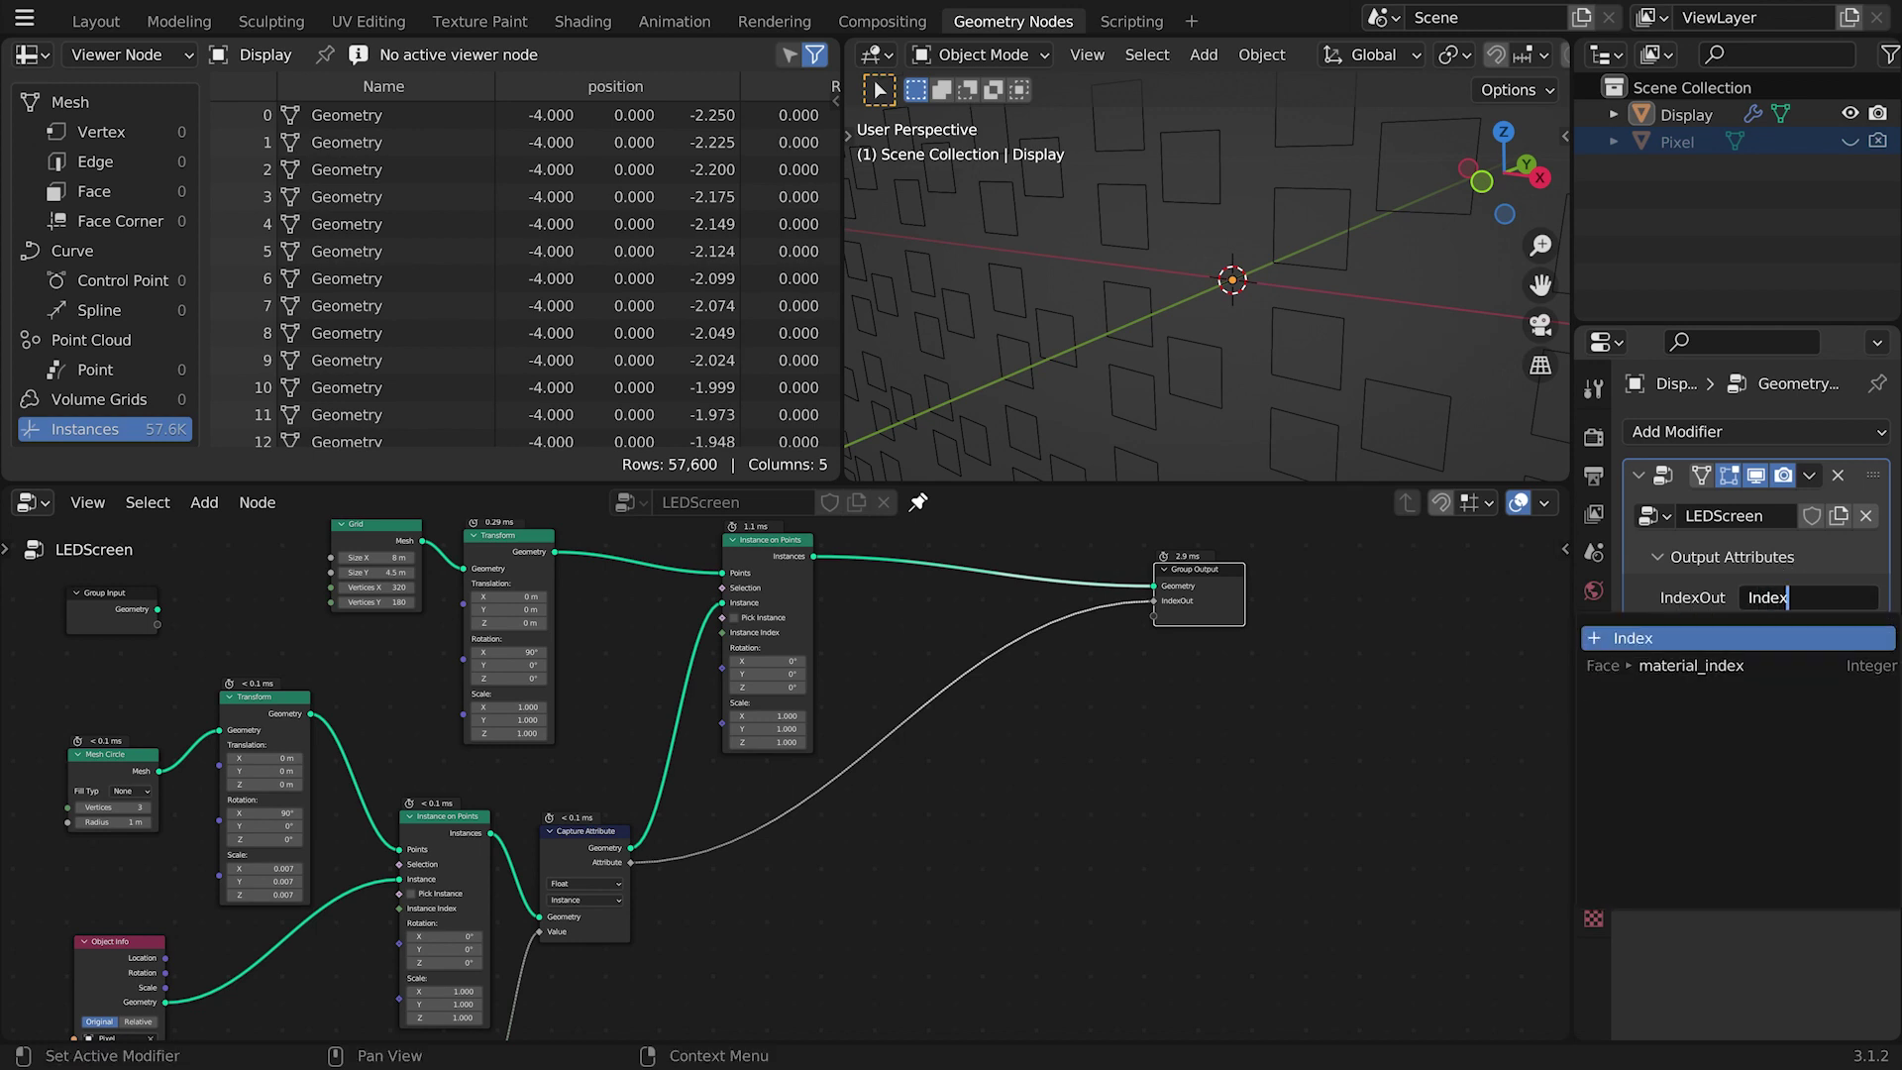
text(Out)
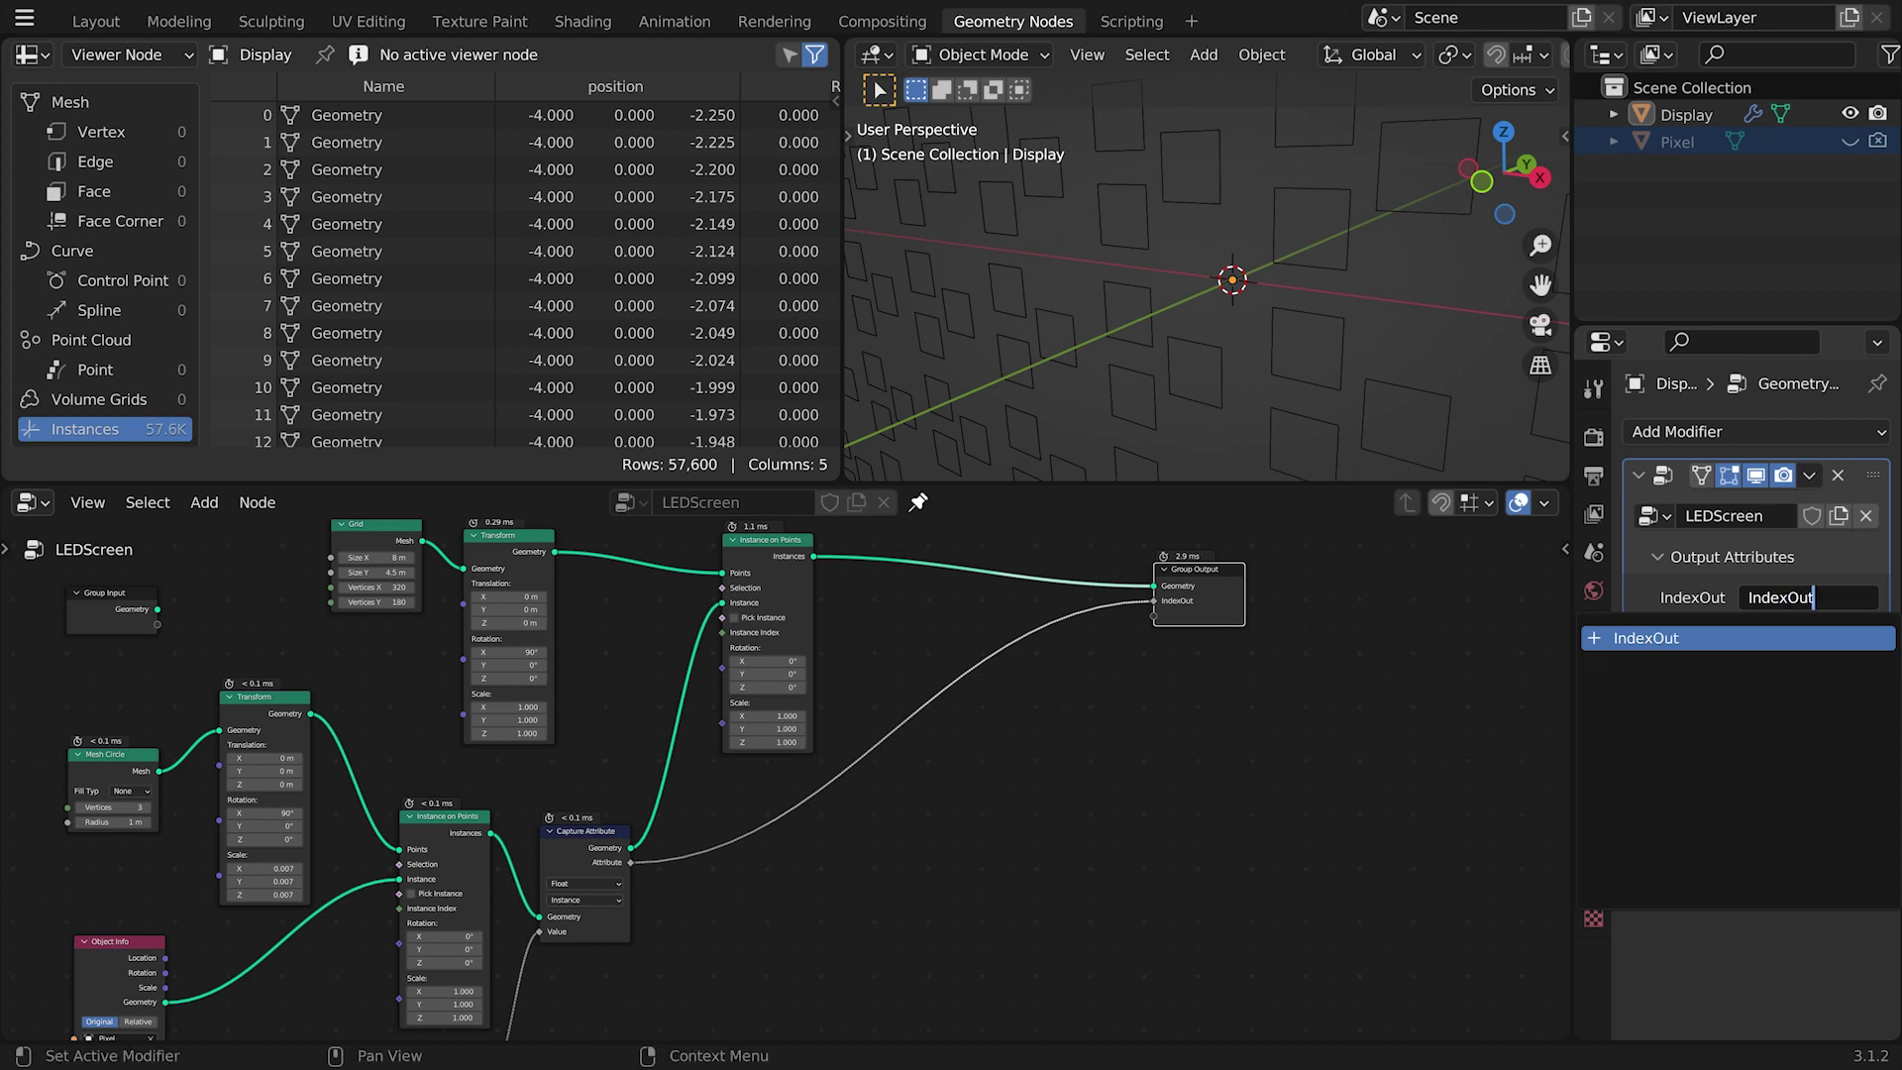
key(Return)
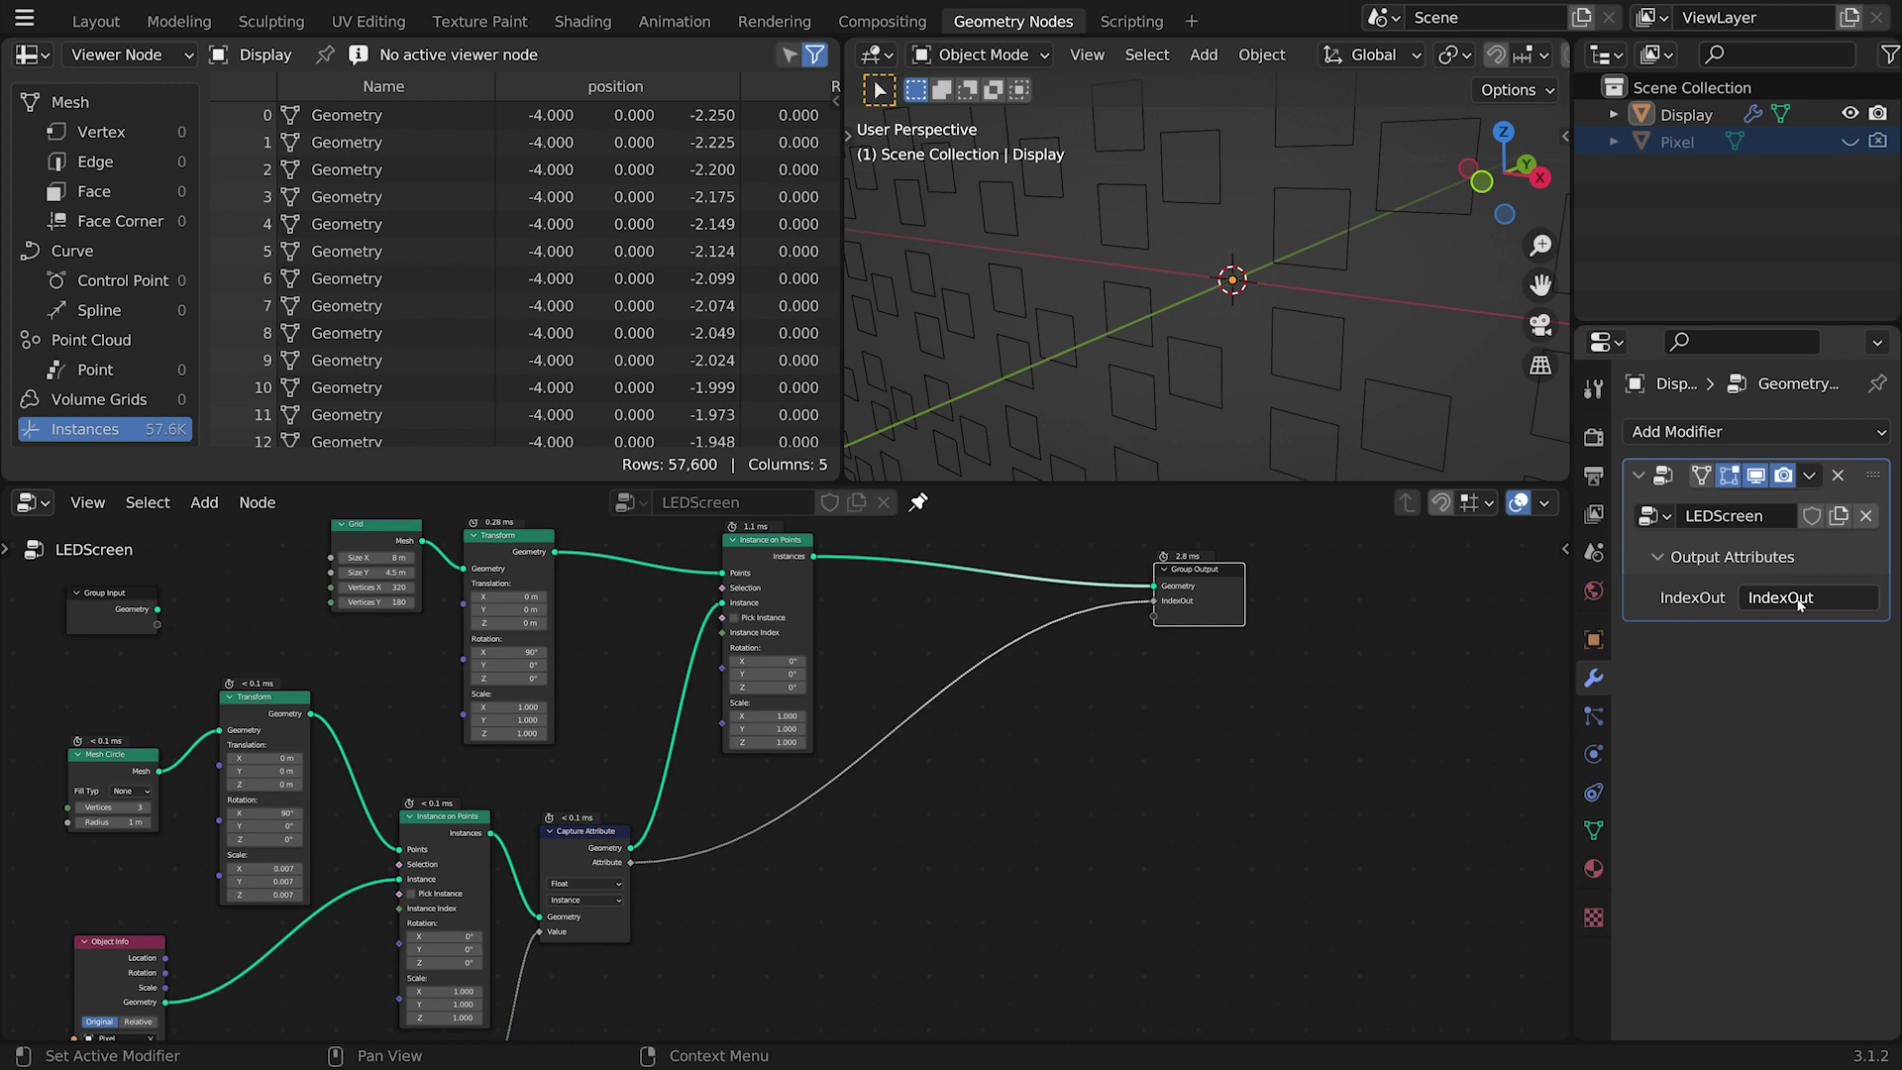
click(1593, 830)
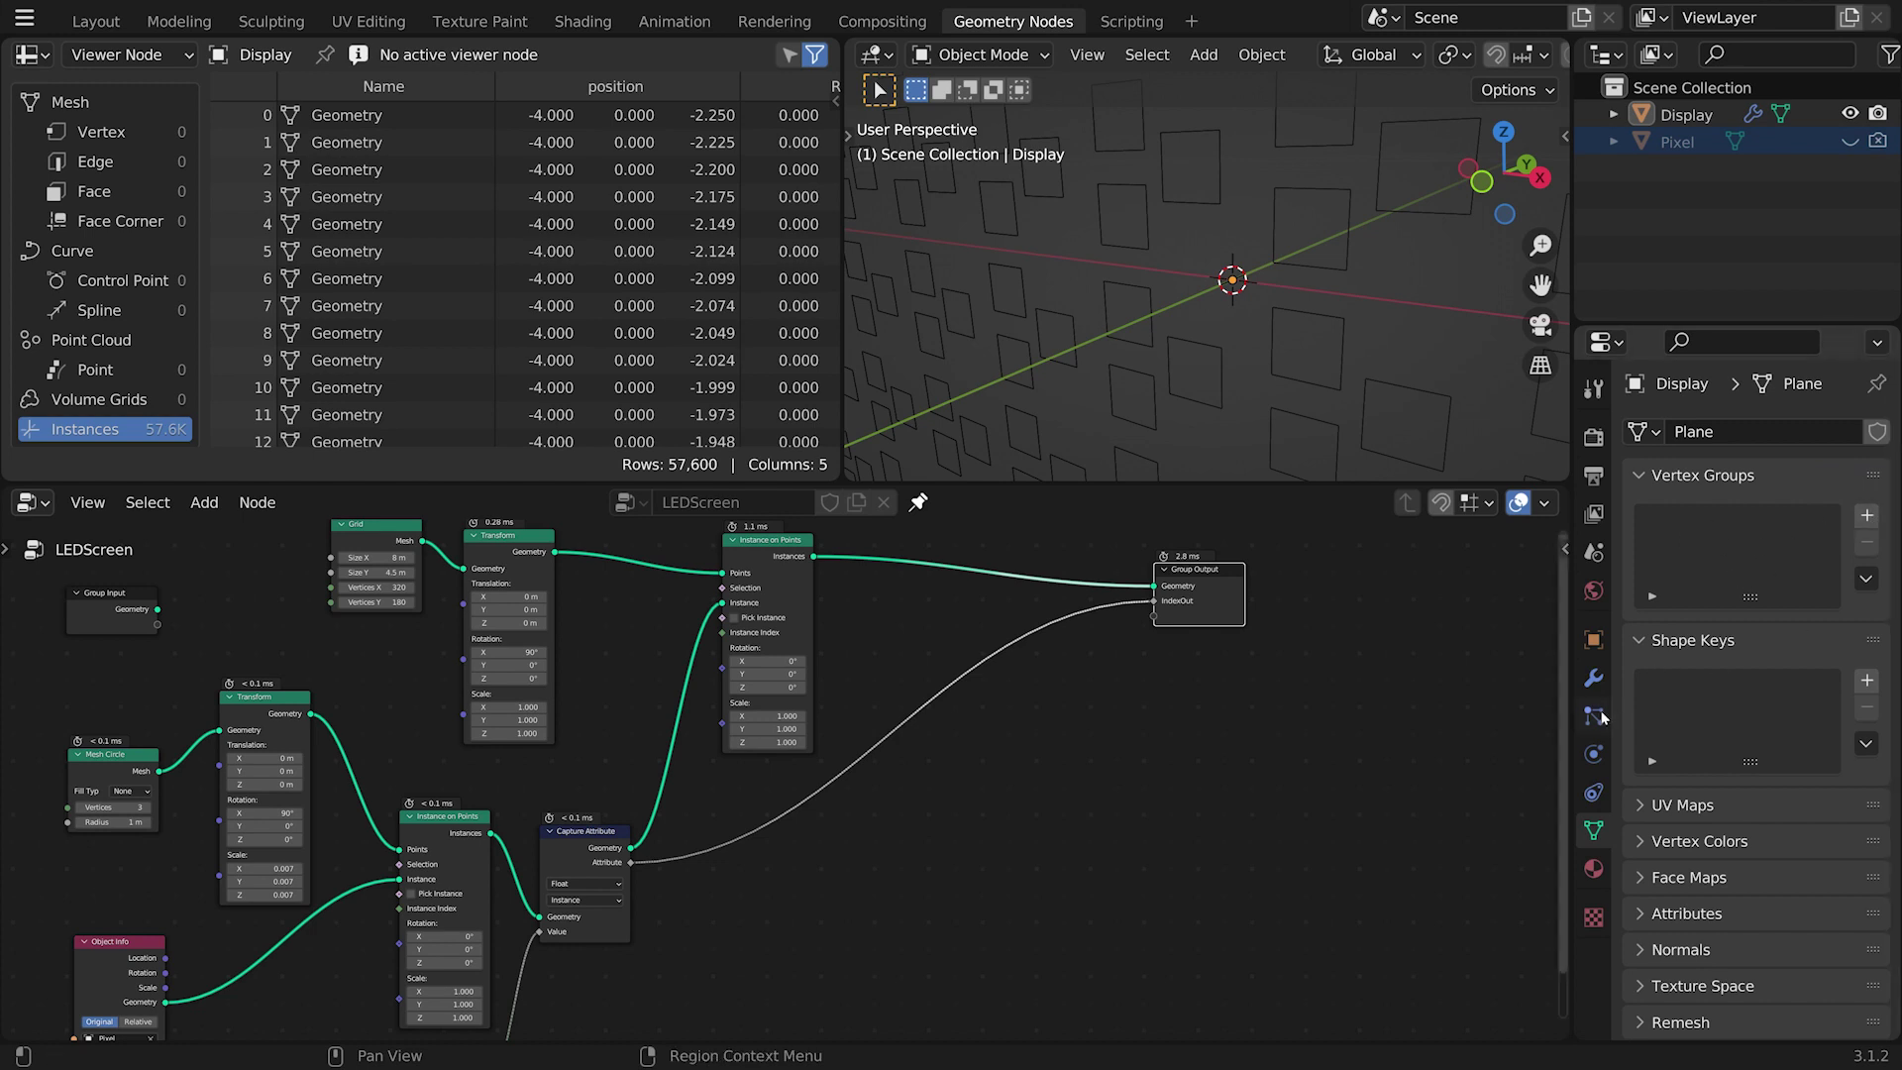
click(1593, 678)
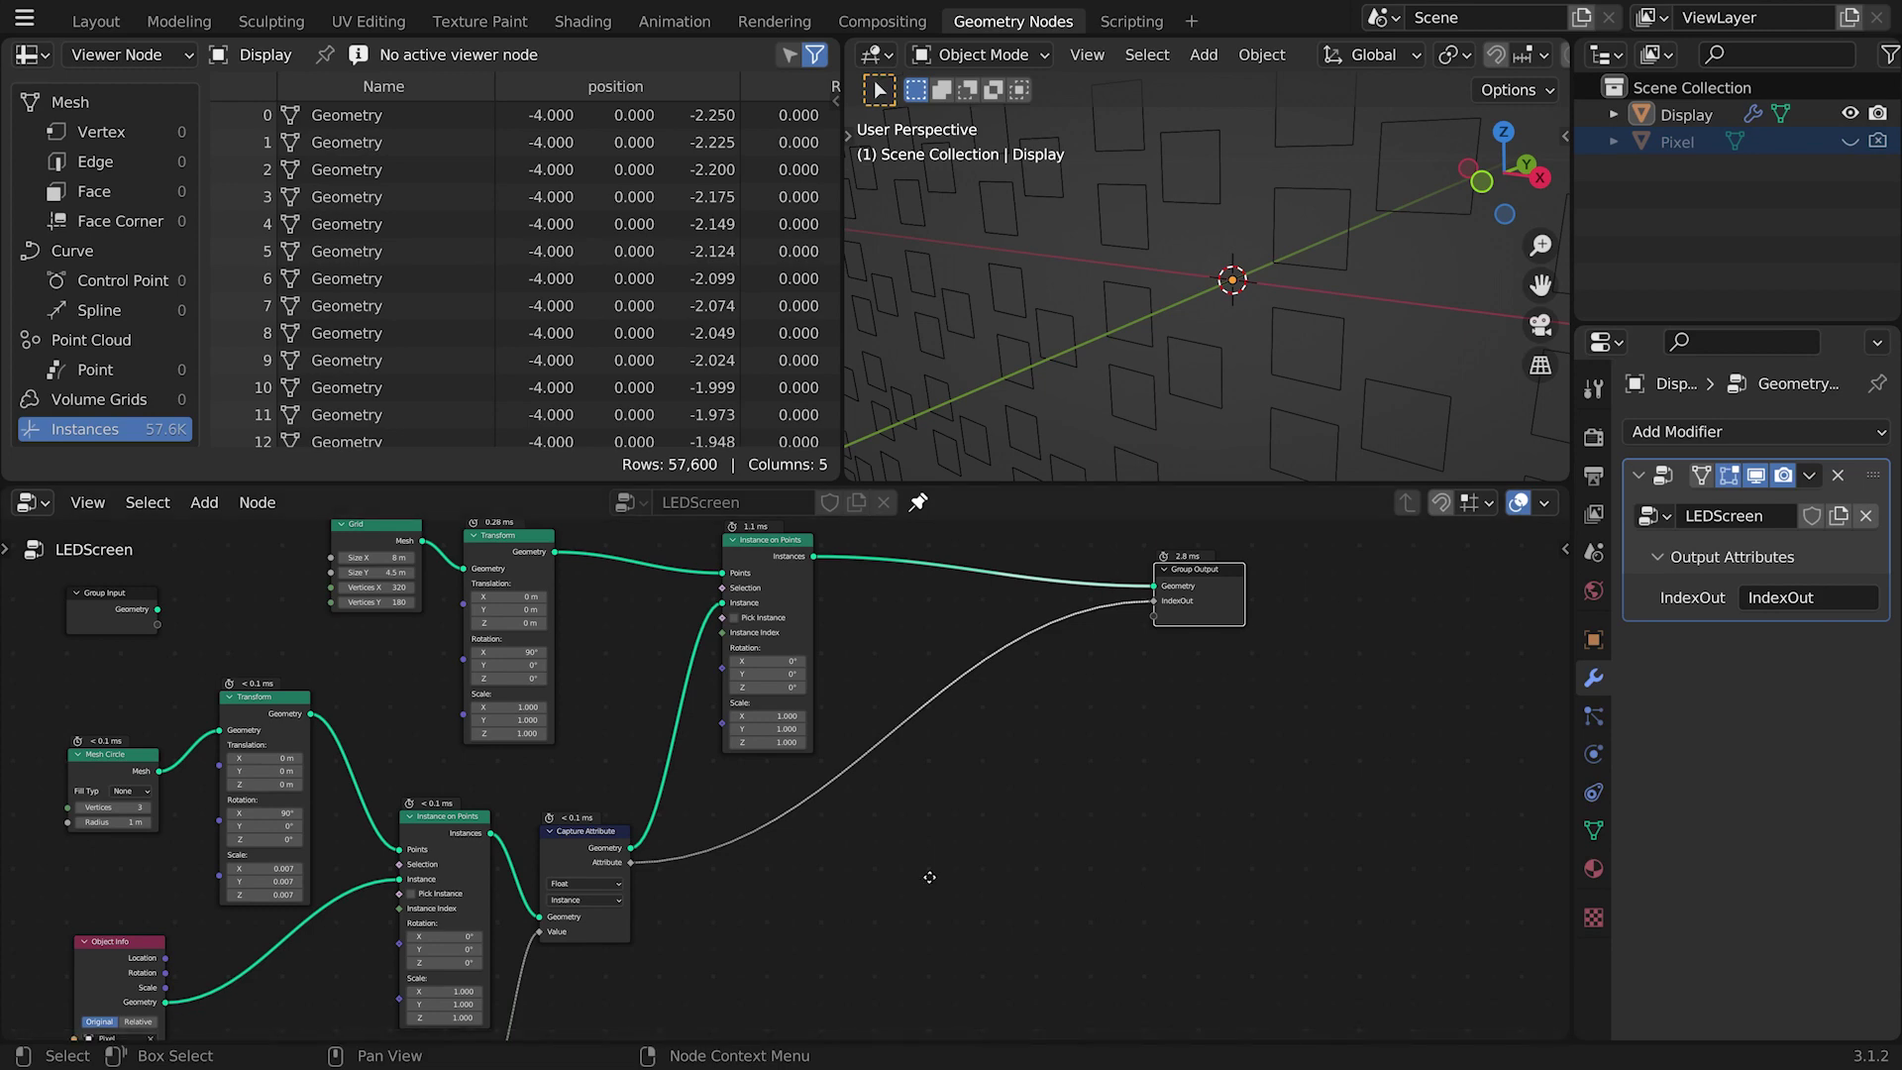
Step: Reposition the Group Output node and move the grid's Instance on Points node farther from its input nodes
middle_drag(929, 879, 1032, 852)
scroll(1026, 863, down, 1)
drag(1232, 608, 1238, 622)
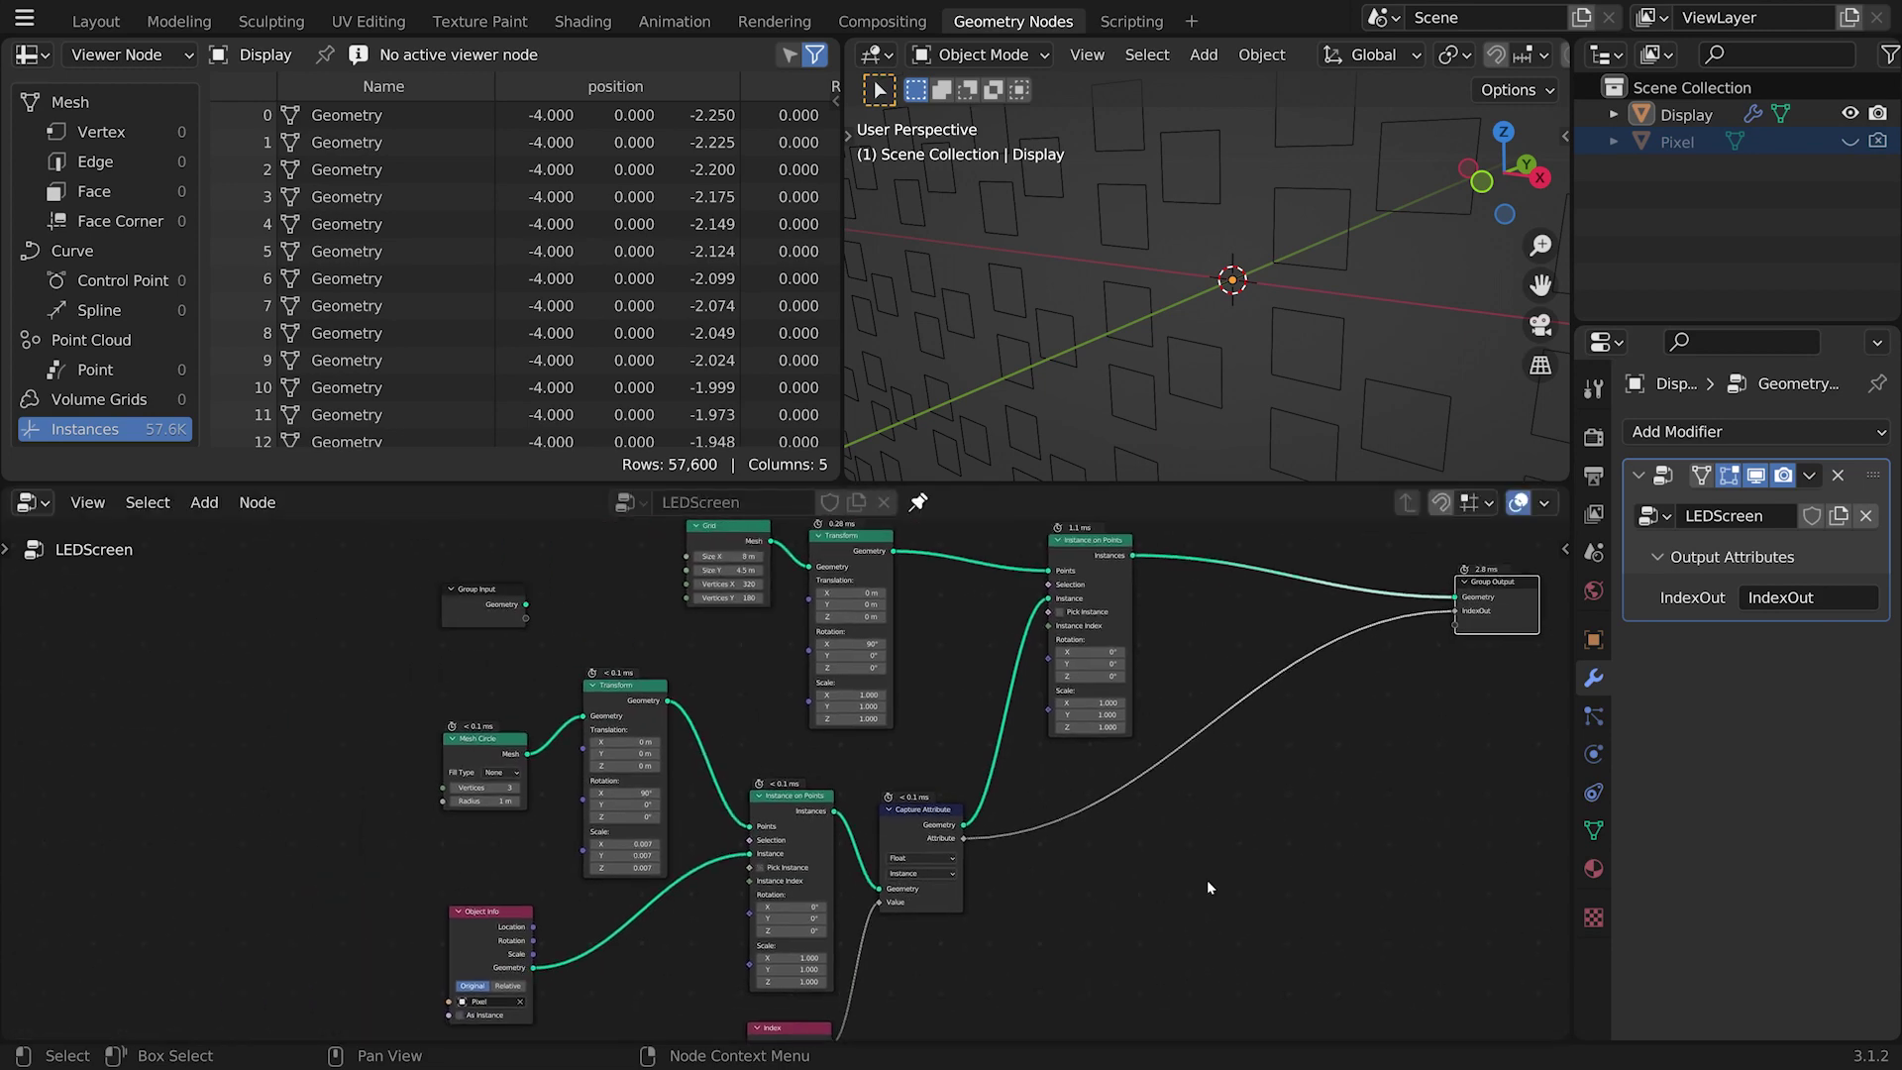
scroll(1207, 880, up, 3)
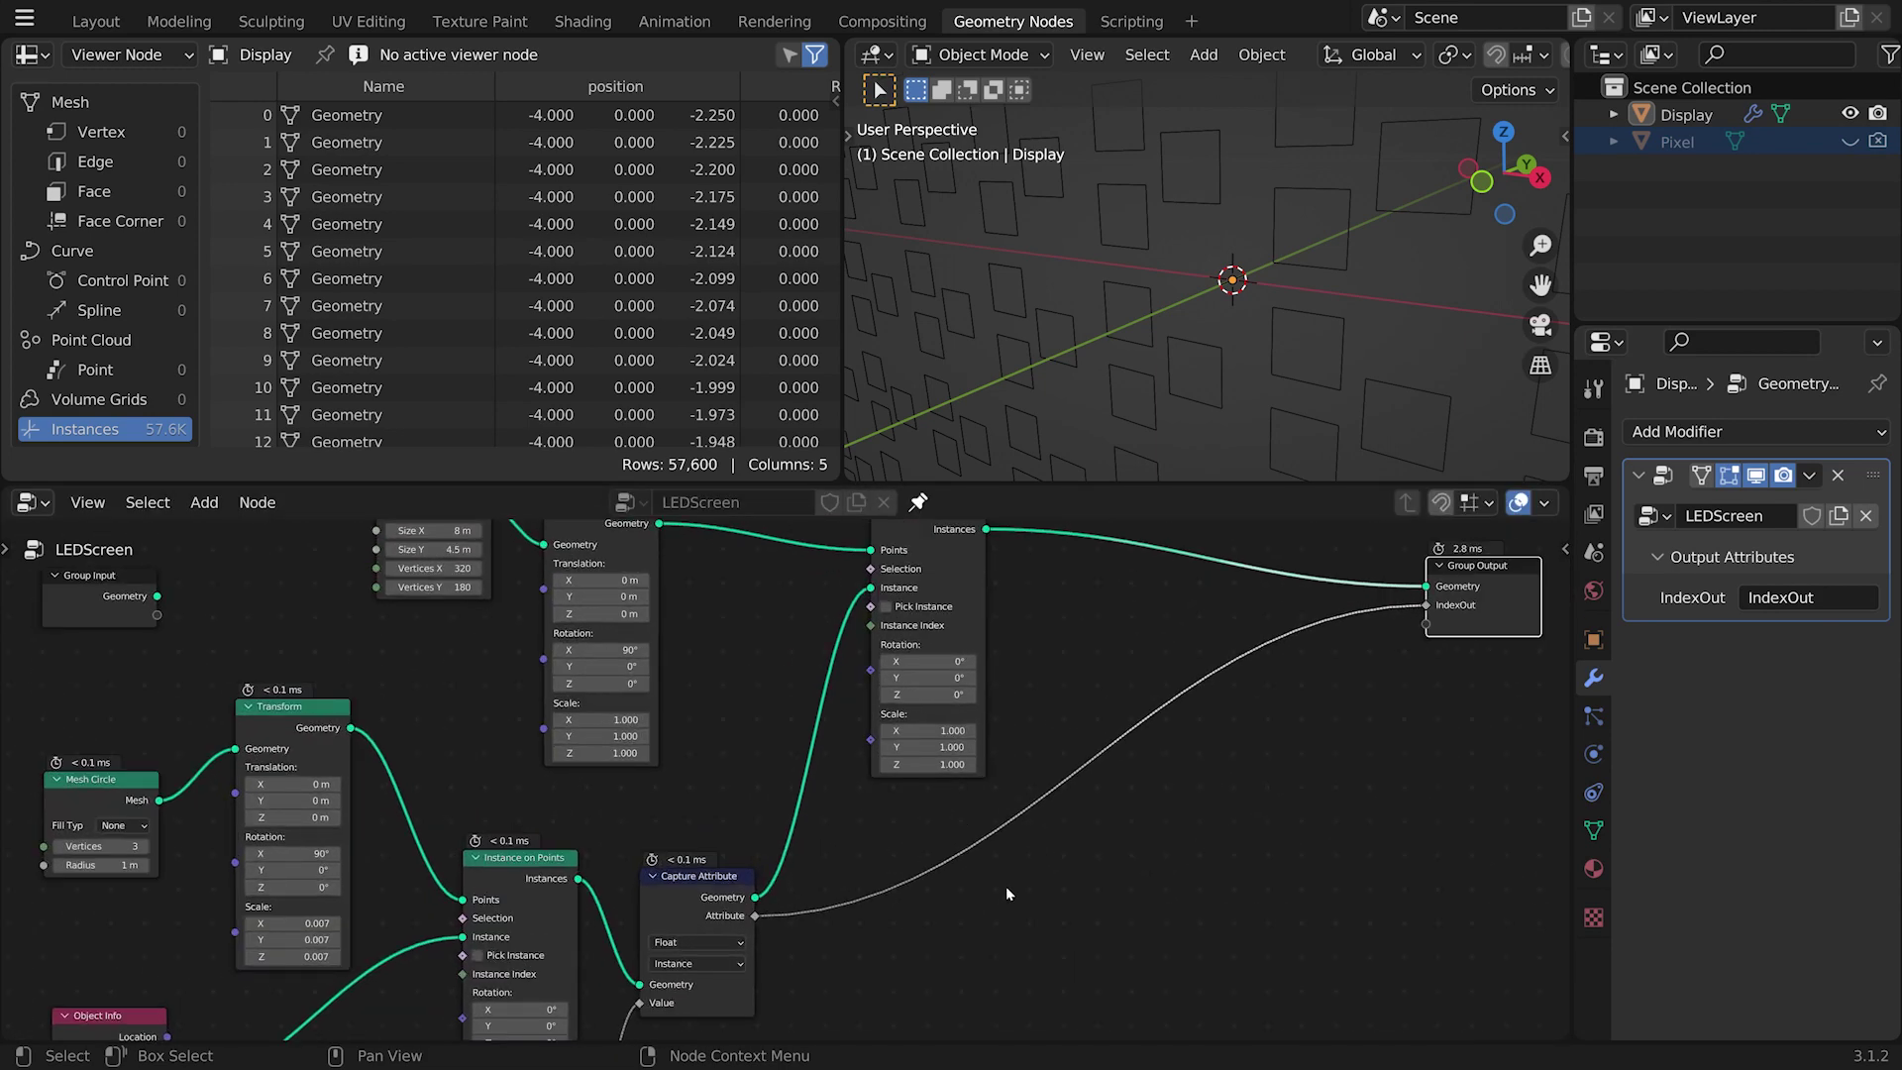
middle_drag(1300, 359, 1180, 347)
scroll(1169, 400, up, 4)
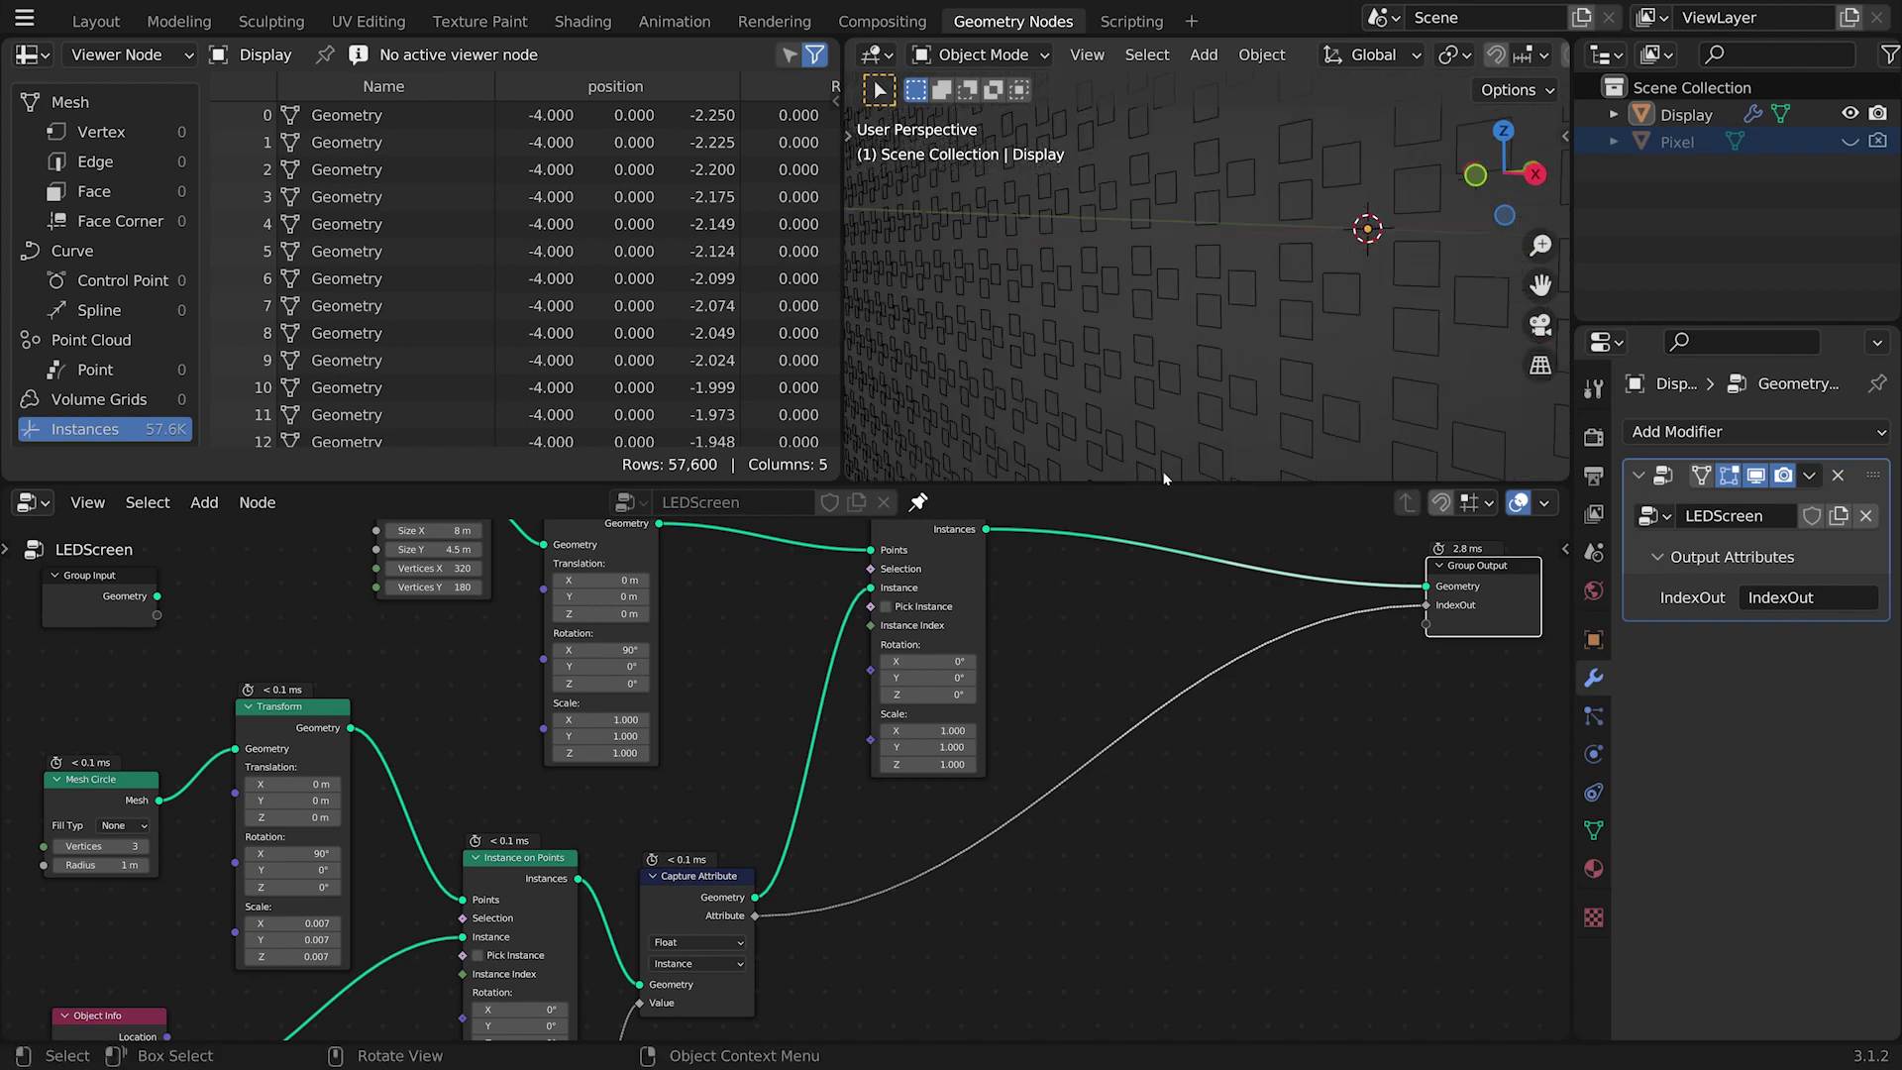
middle_drag(1070, 689, 1117, 710)
scroll(1052, 600, down, 3)
drag(957, 592, 1000, 633)
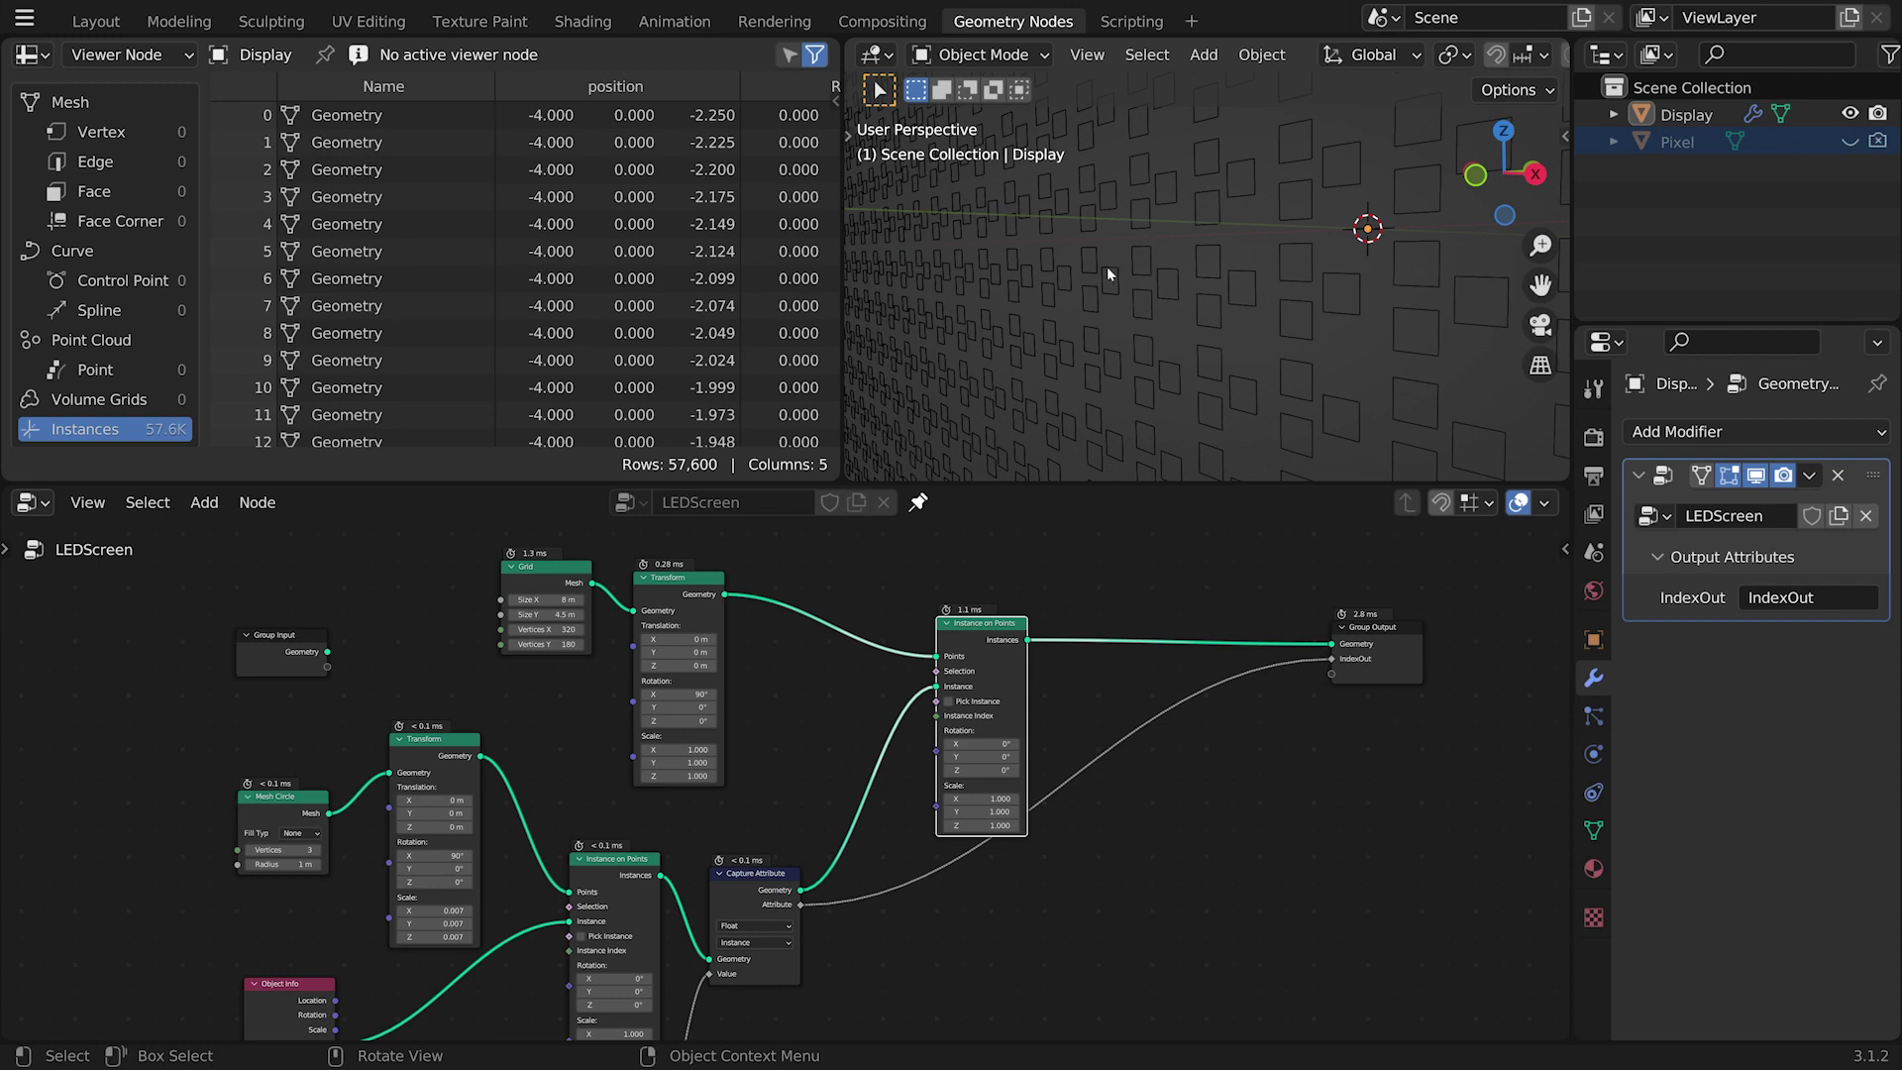
Step: Insert a Realize Instances node between Capture Attribute's Geometry output and the Instance input of the grid's Instance on Points, and tidy its position
scroll(1129, 886, up, 2)
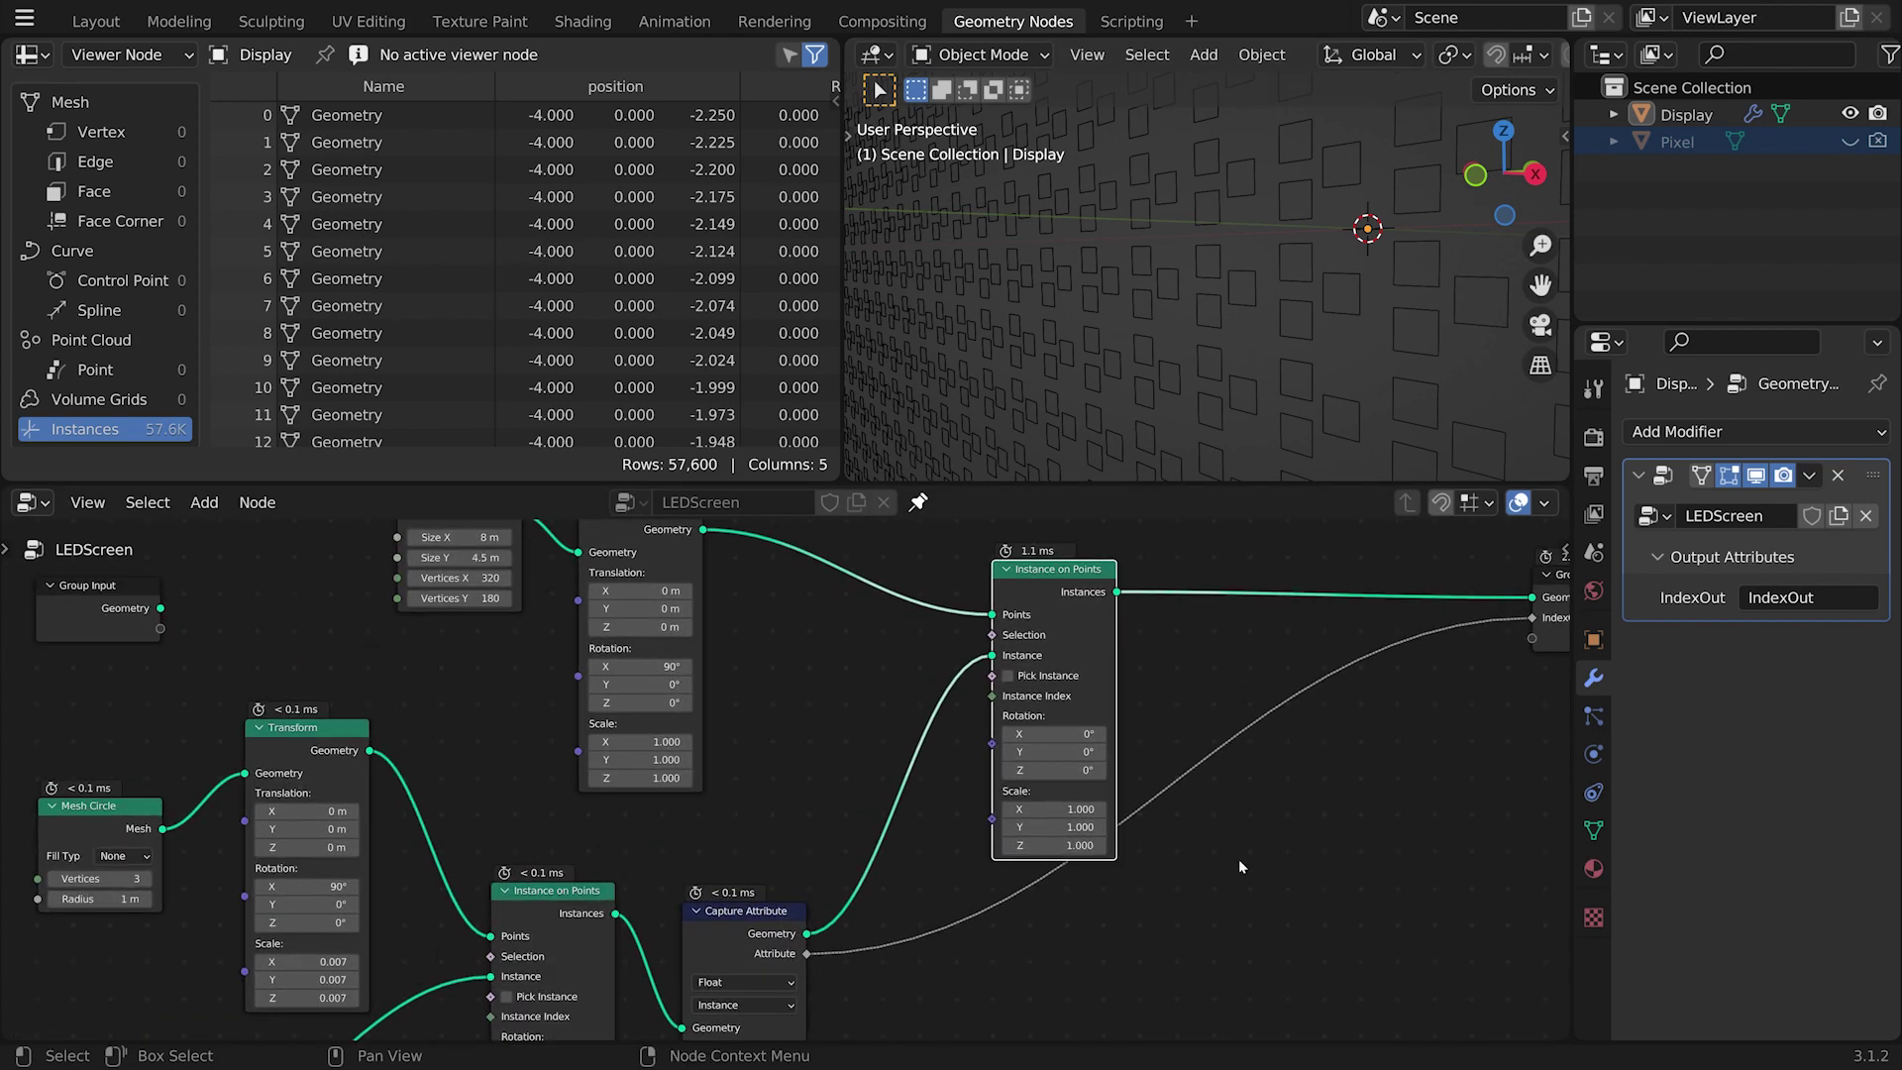
key(shift+a)
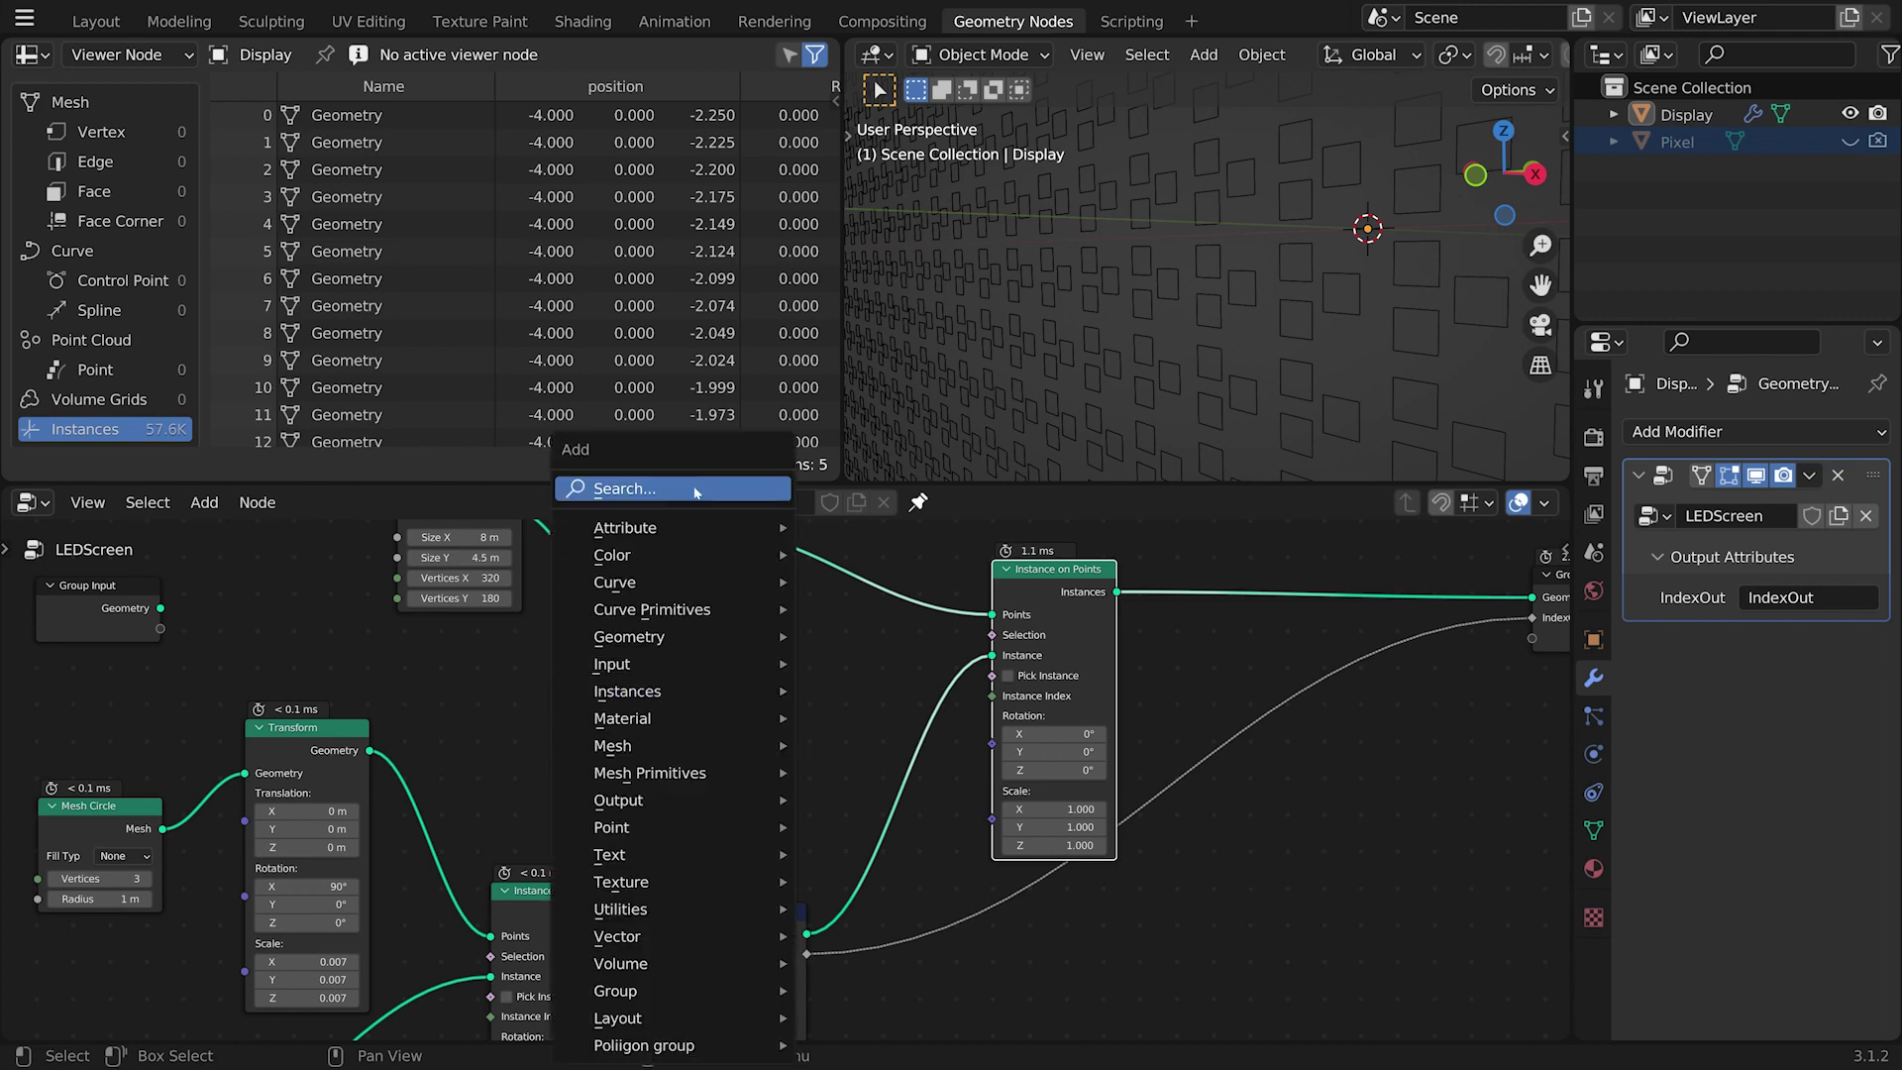
click(634, 484)
text(rea)
key(Return)
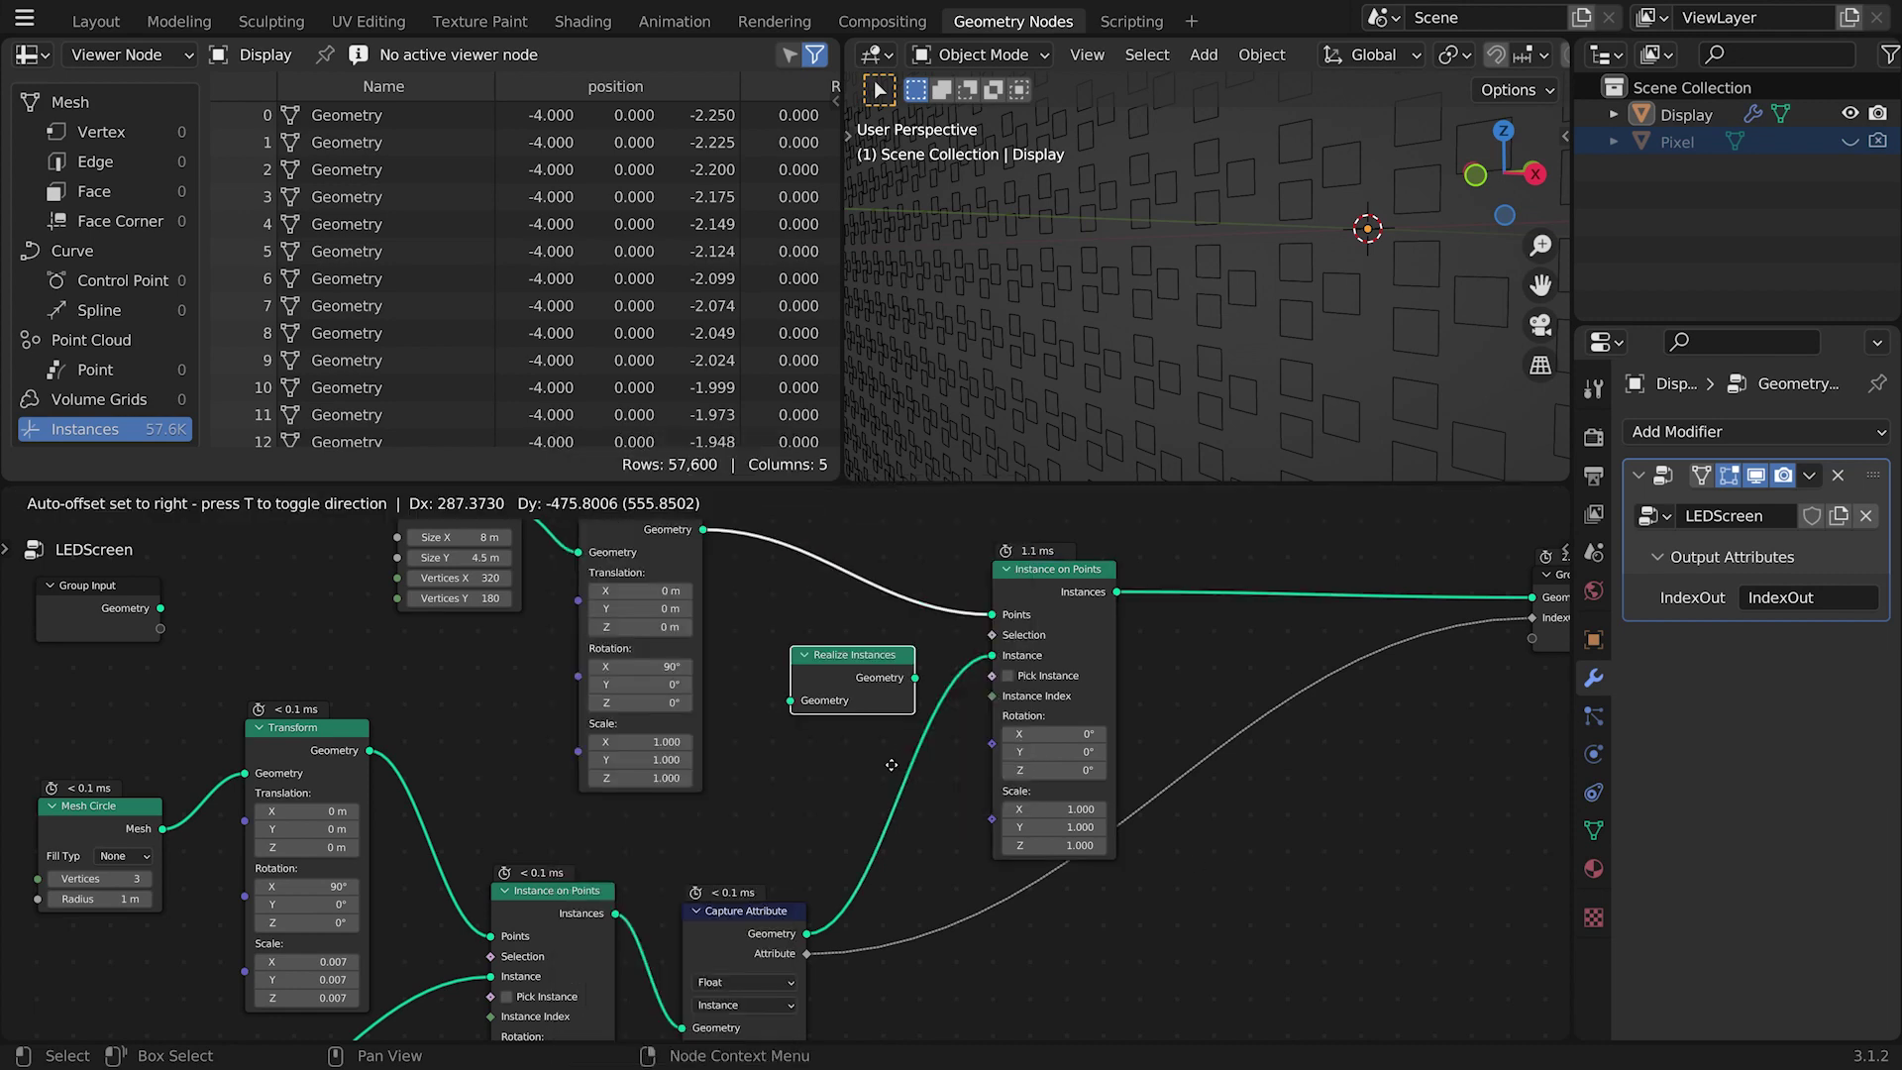
click(899, 793)
key(Home)
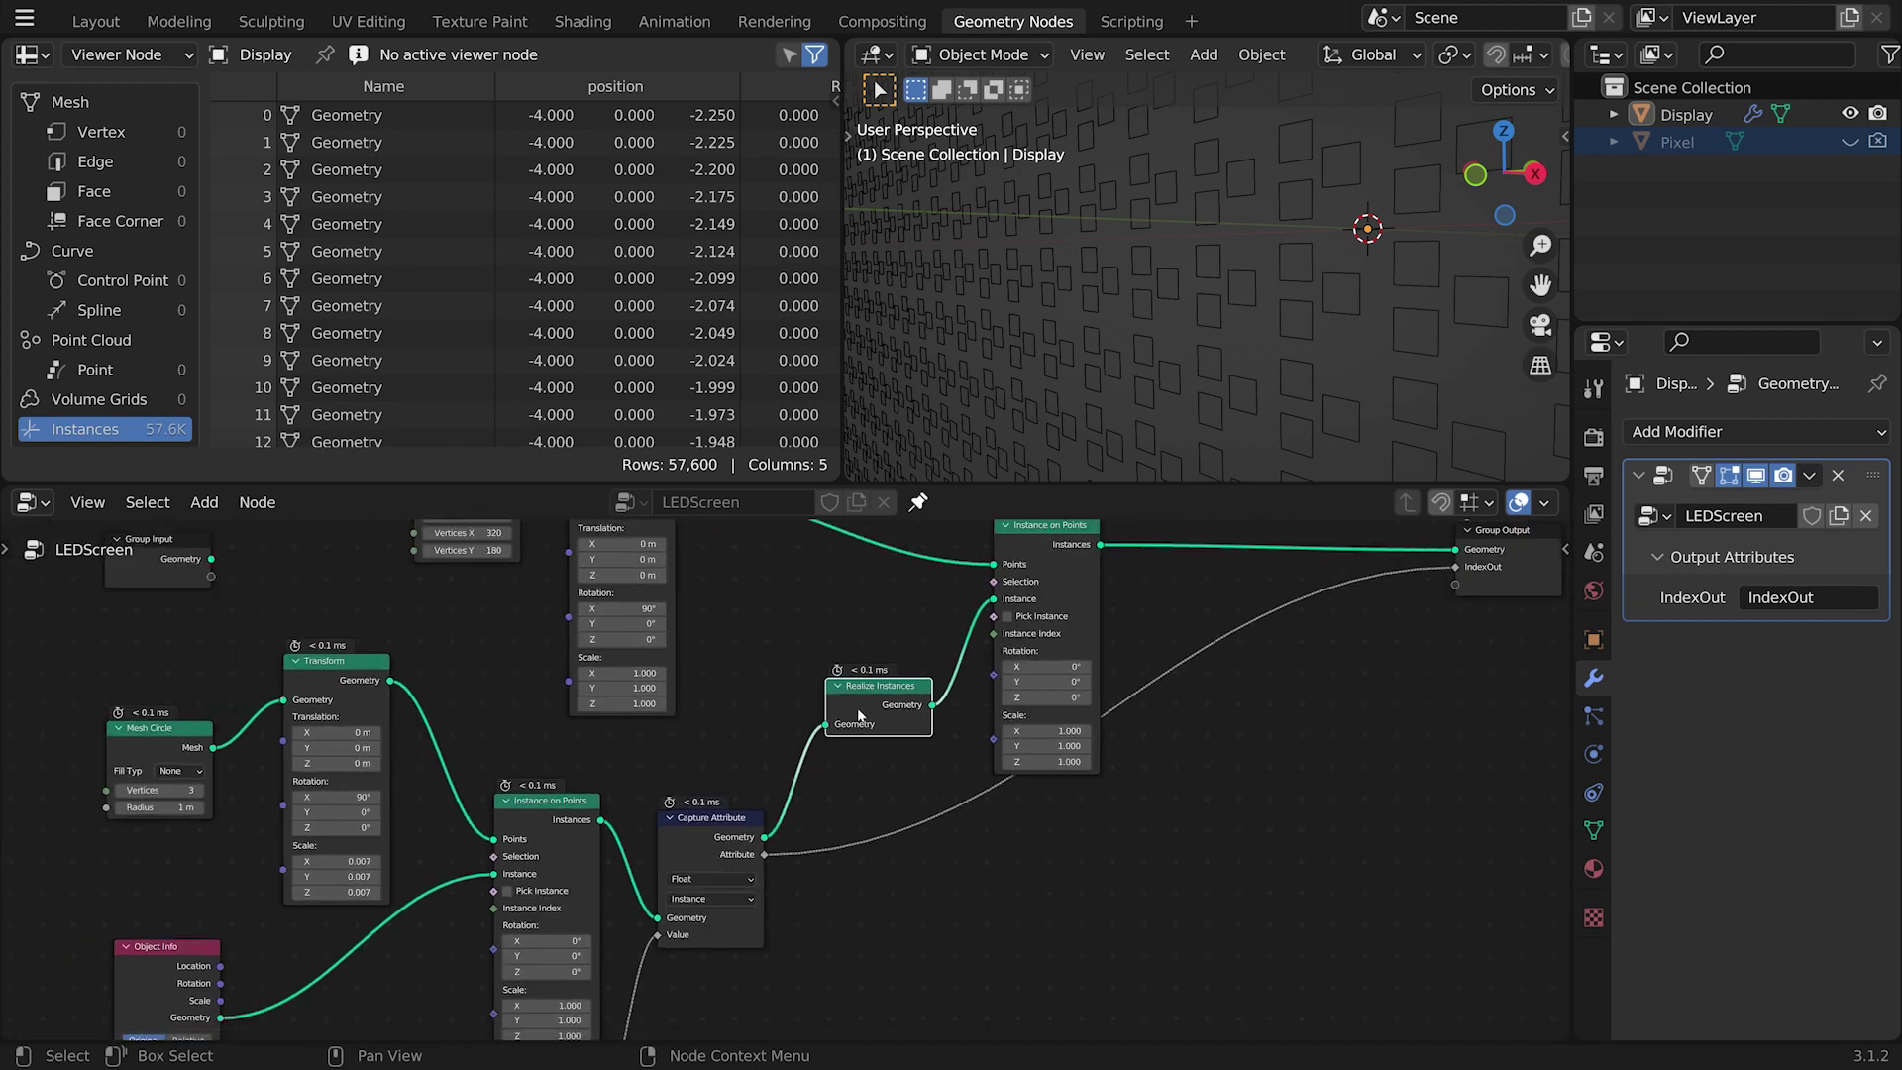
drag(853, 713, 849, 741)
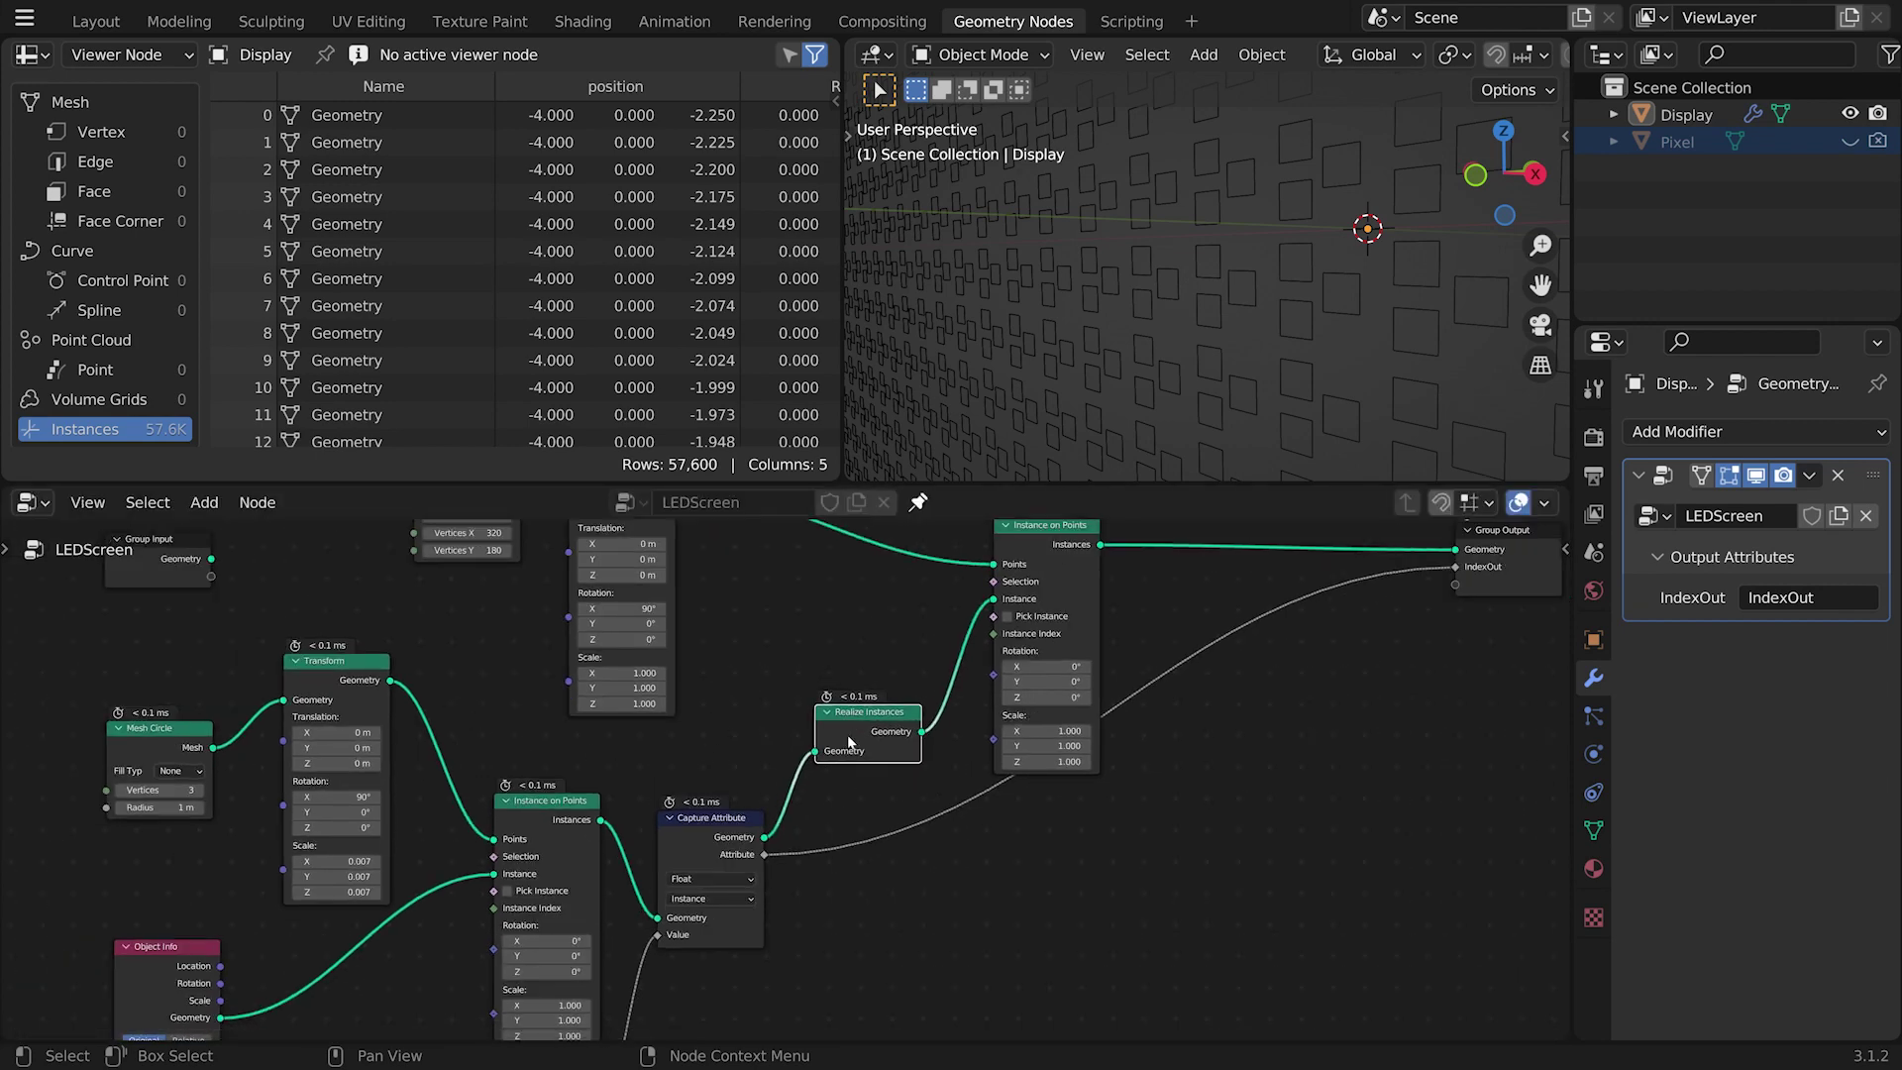
Step: Duplicate the Realize Instances node into the link between the grid's Instance on Points and Group Output
key(shift+d)
click(1205, 743)
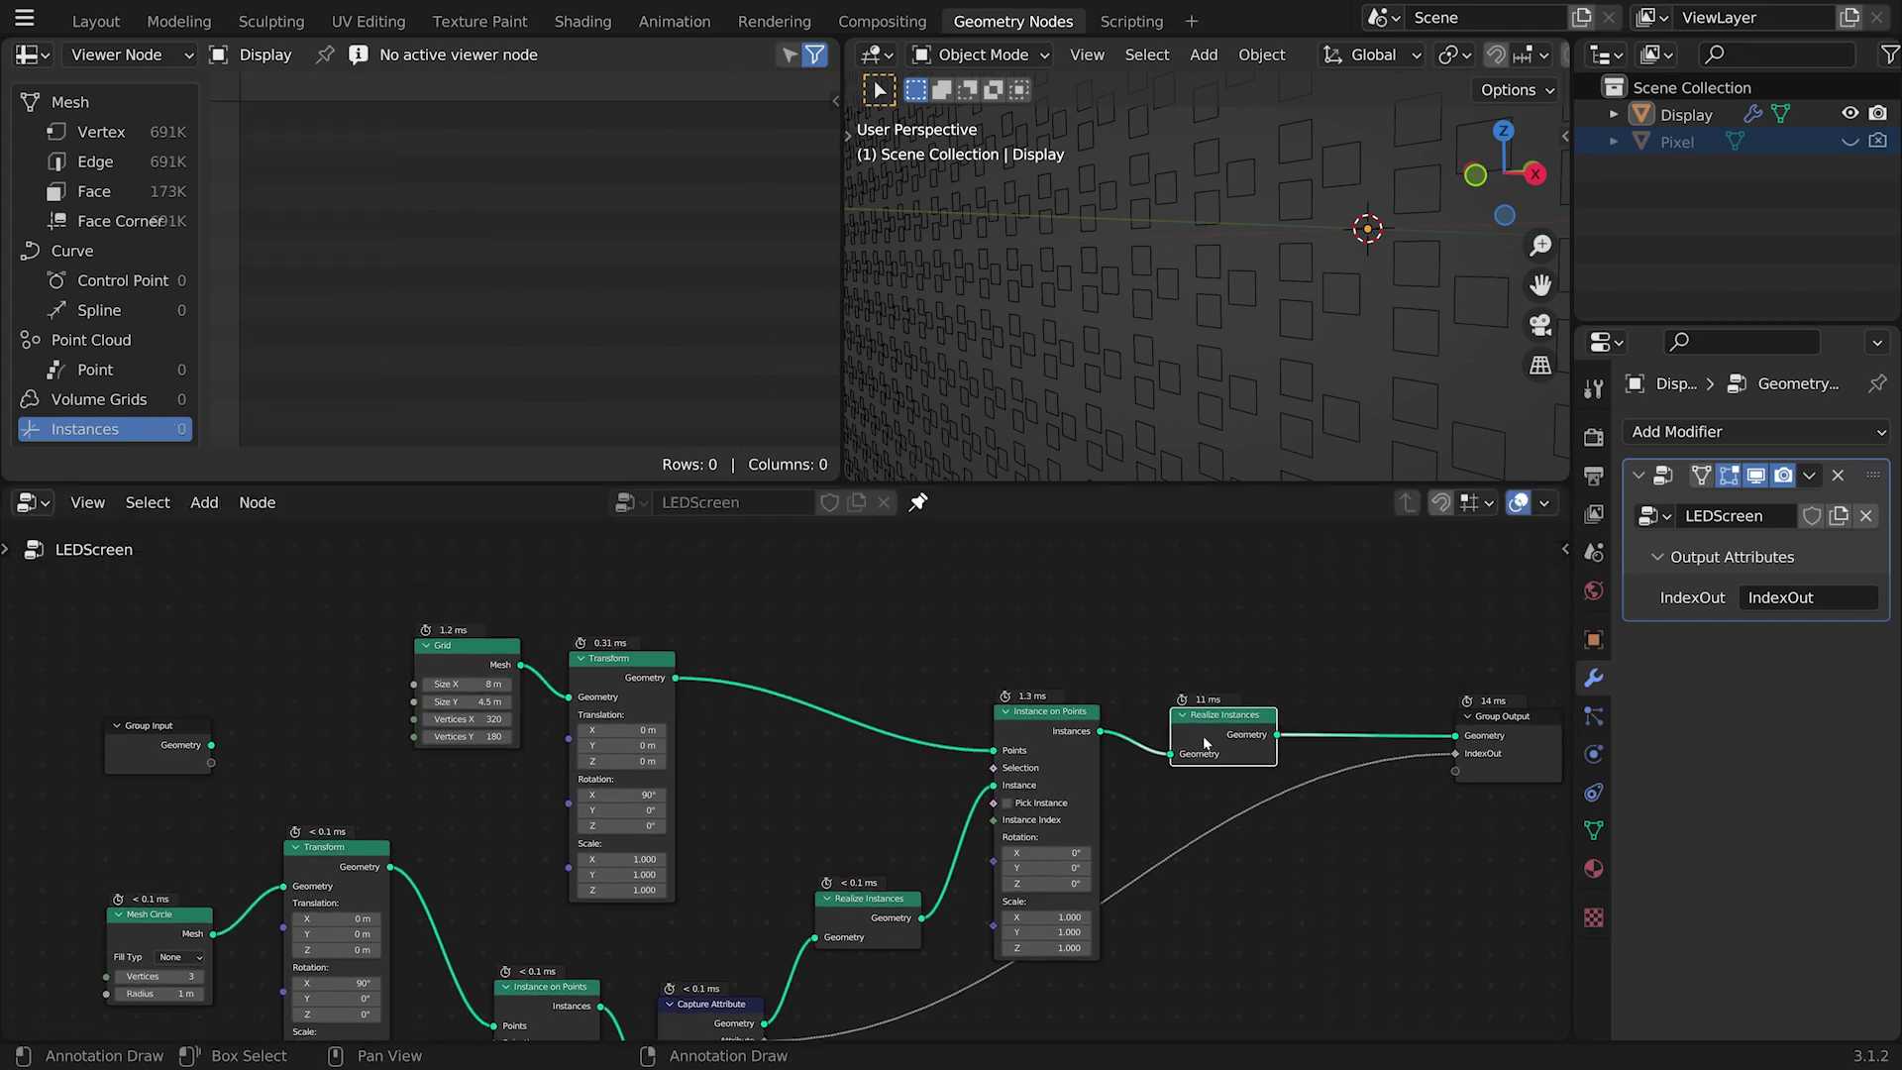
scroll(1152, 388, down, 3)
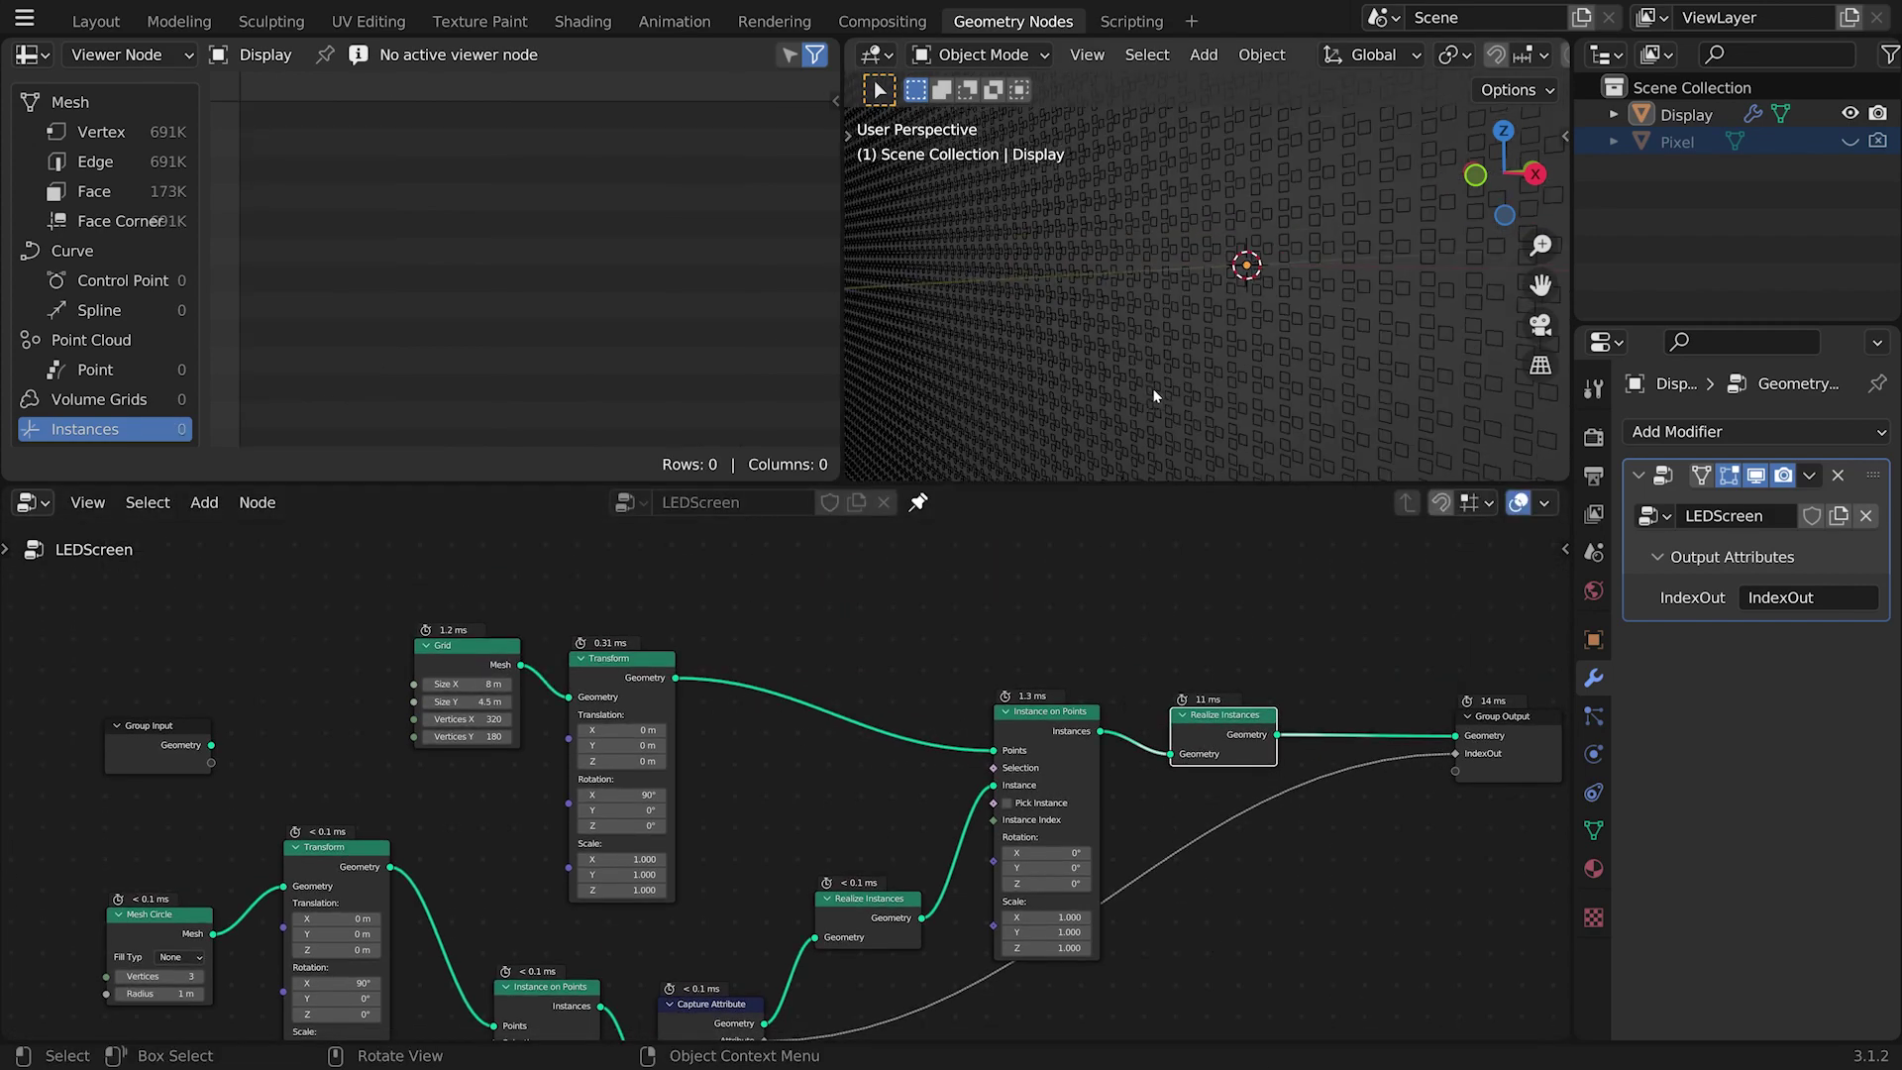
middle_drag(1152, 388, 1234, 372)
scroll(1236, 380, down, 1)
middle_drag(1166, 853, 1169, 761)
scroll(1133, 794, down, 3)
scroll(1170, 761, up, 1)
scroll(1171, 758, up, 1)
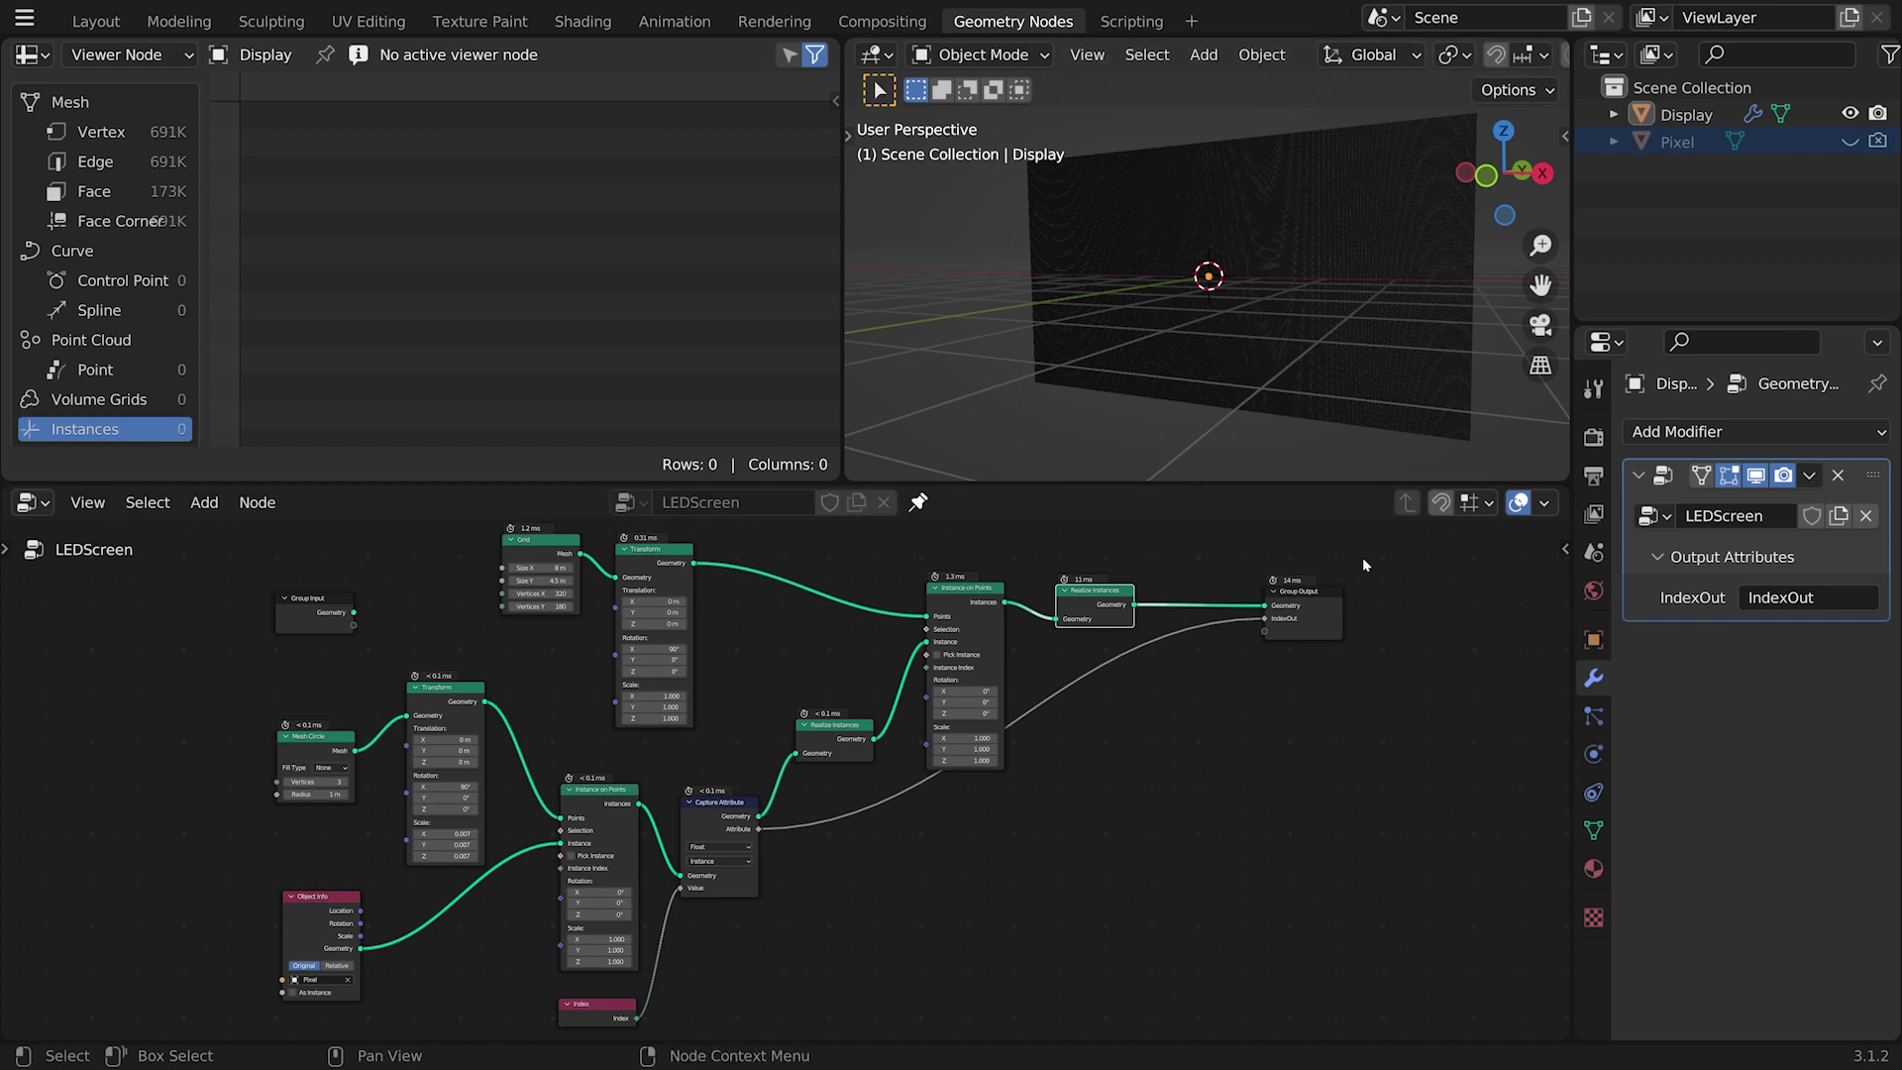
Step: Unhide the Pixel object and select it in the 3D viewport
click(1848, 140)
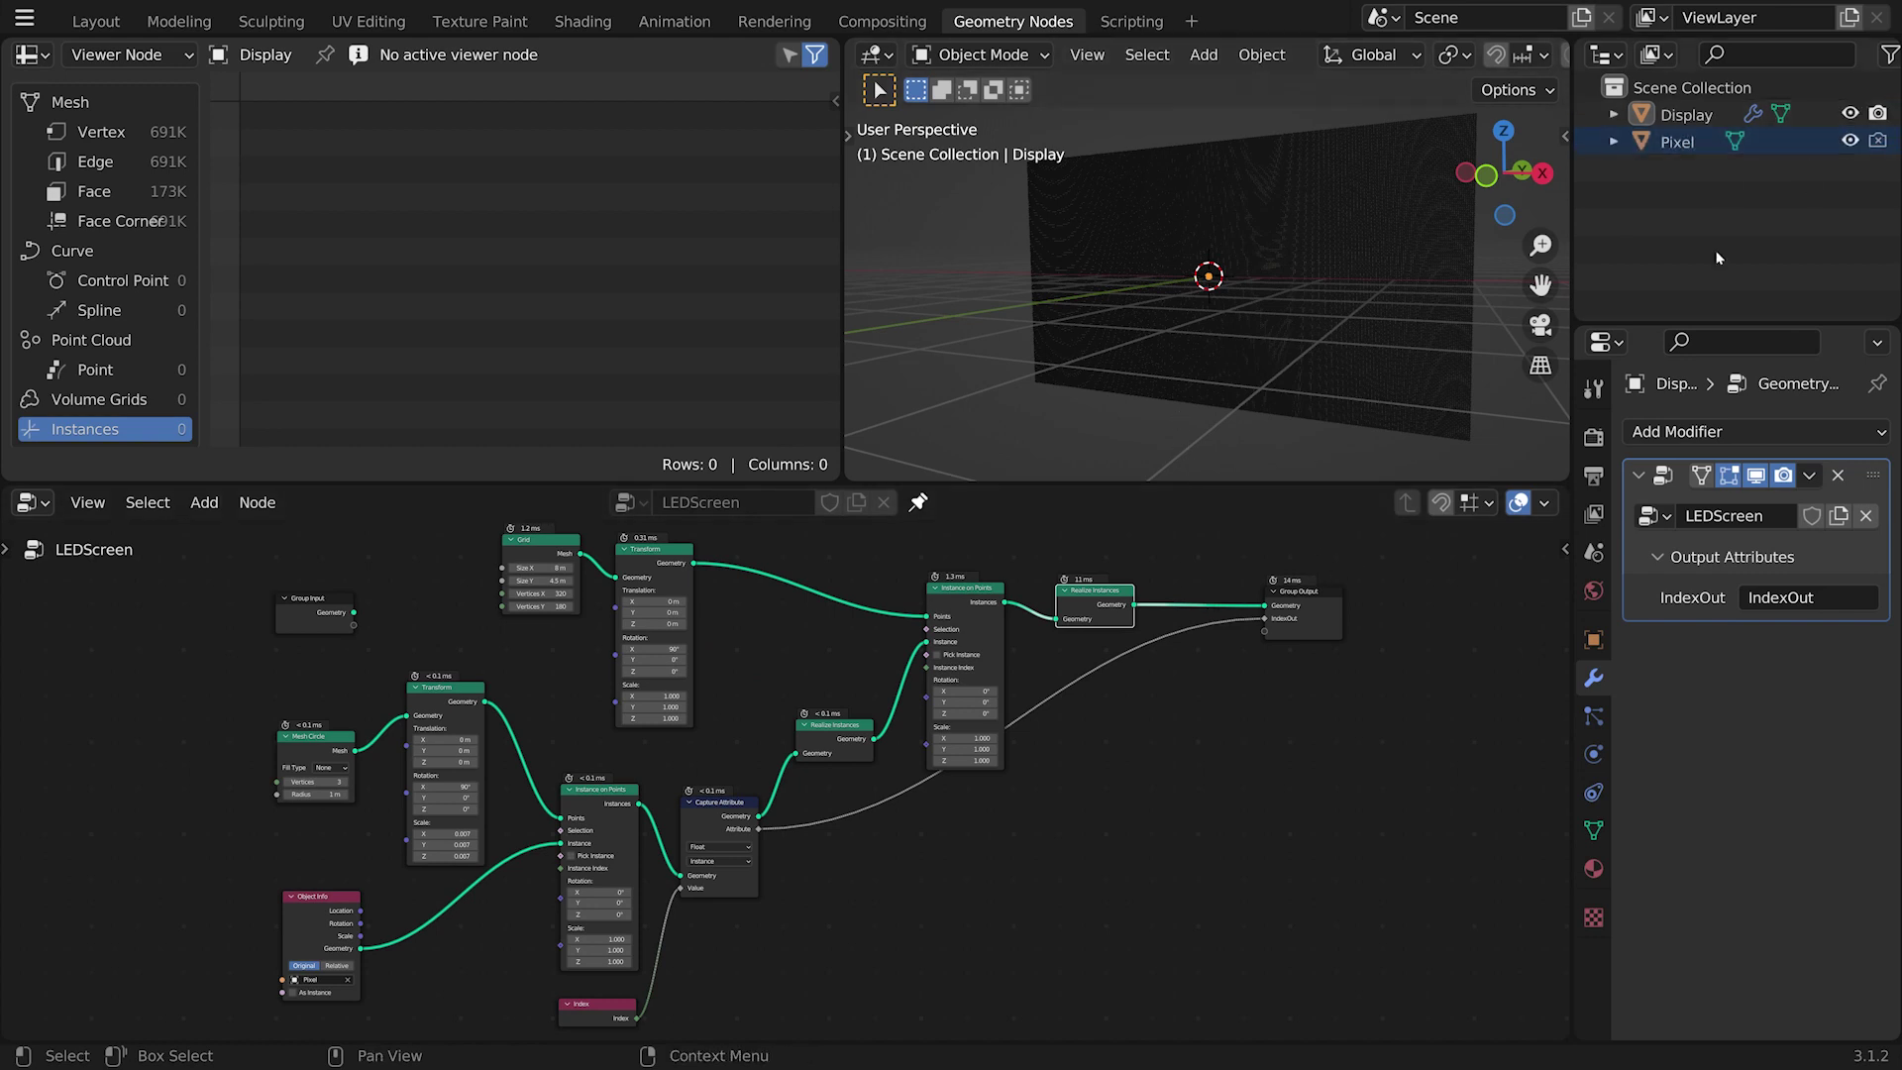
middle_drag(1318, 386, 1347, 337)
scroll(1317, 357, up, 5)
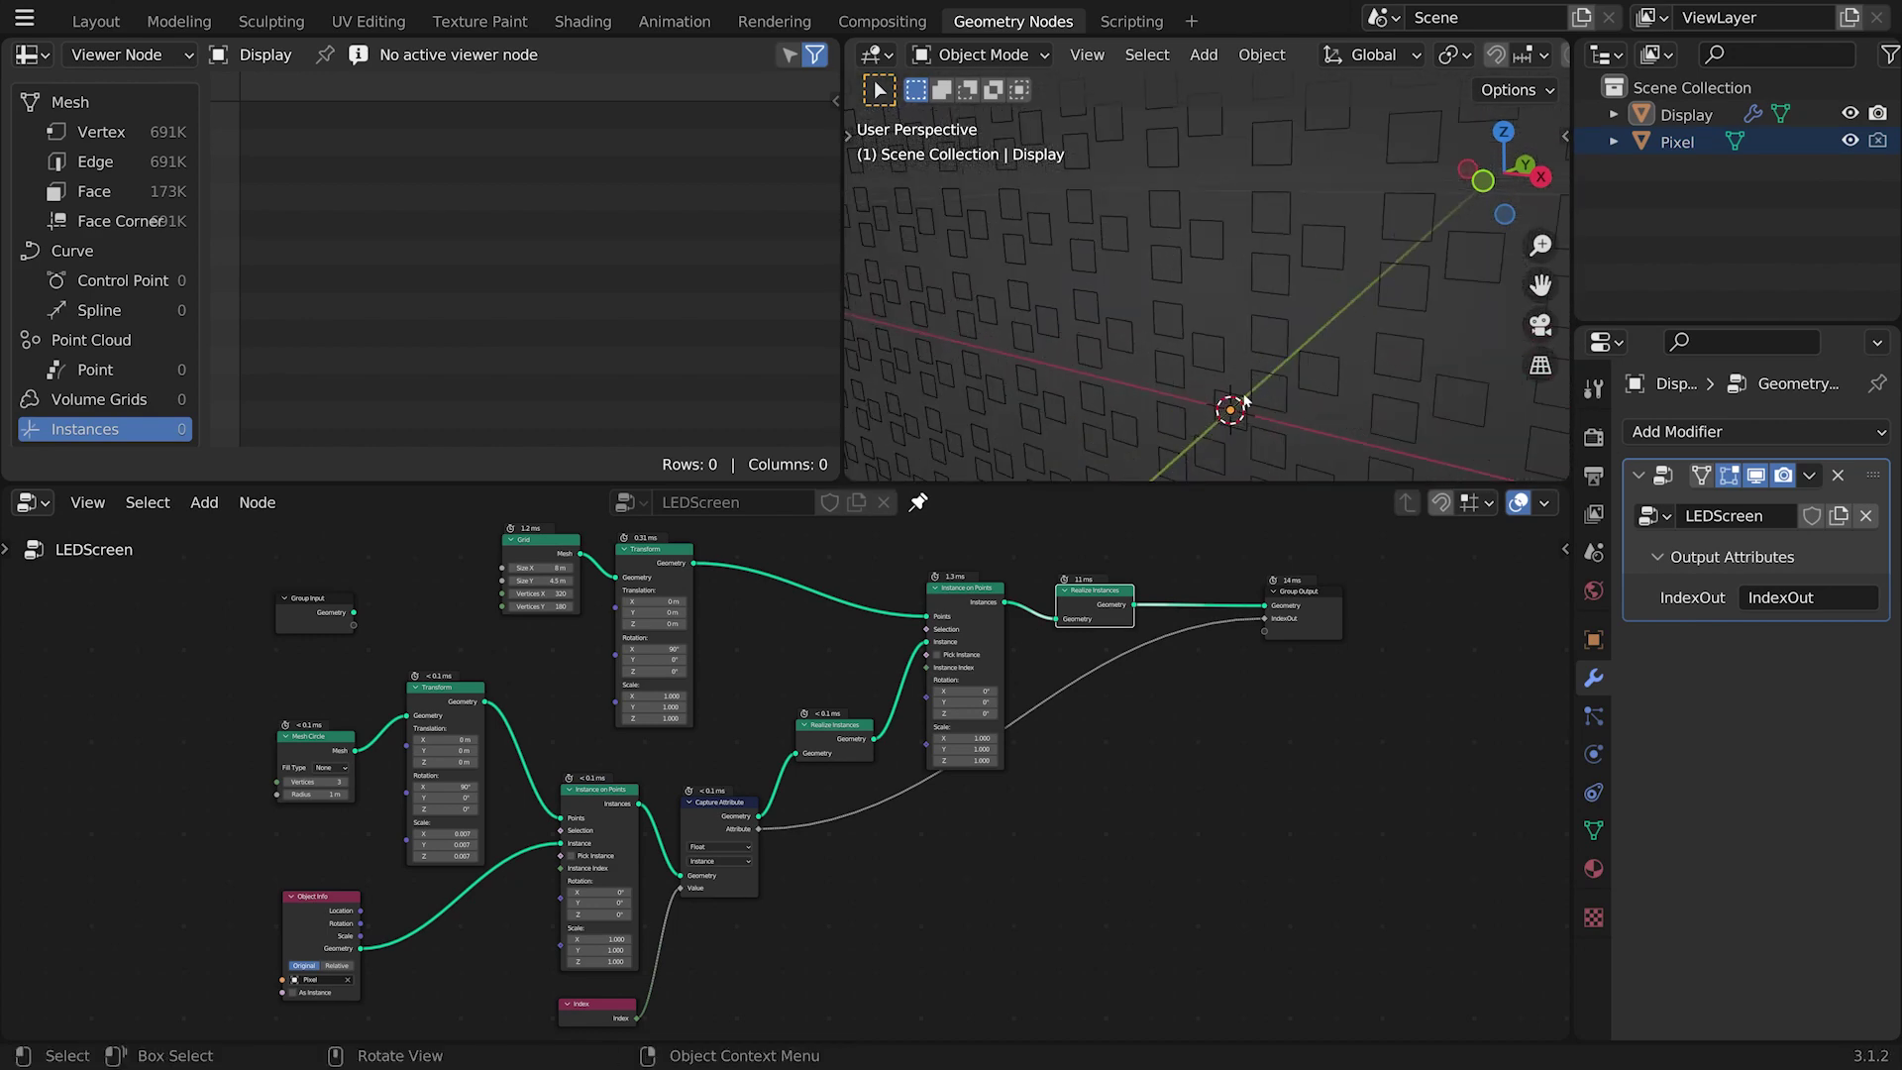
click(1234, 406)
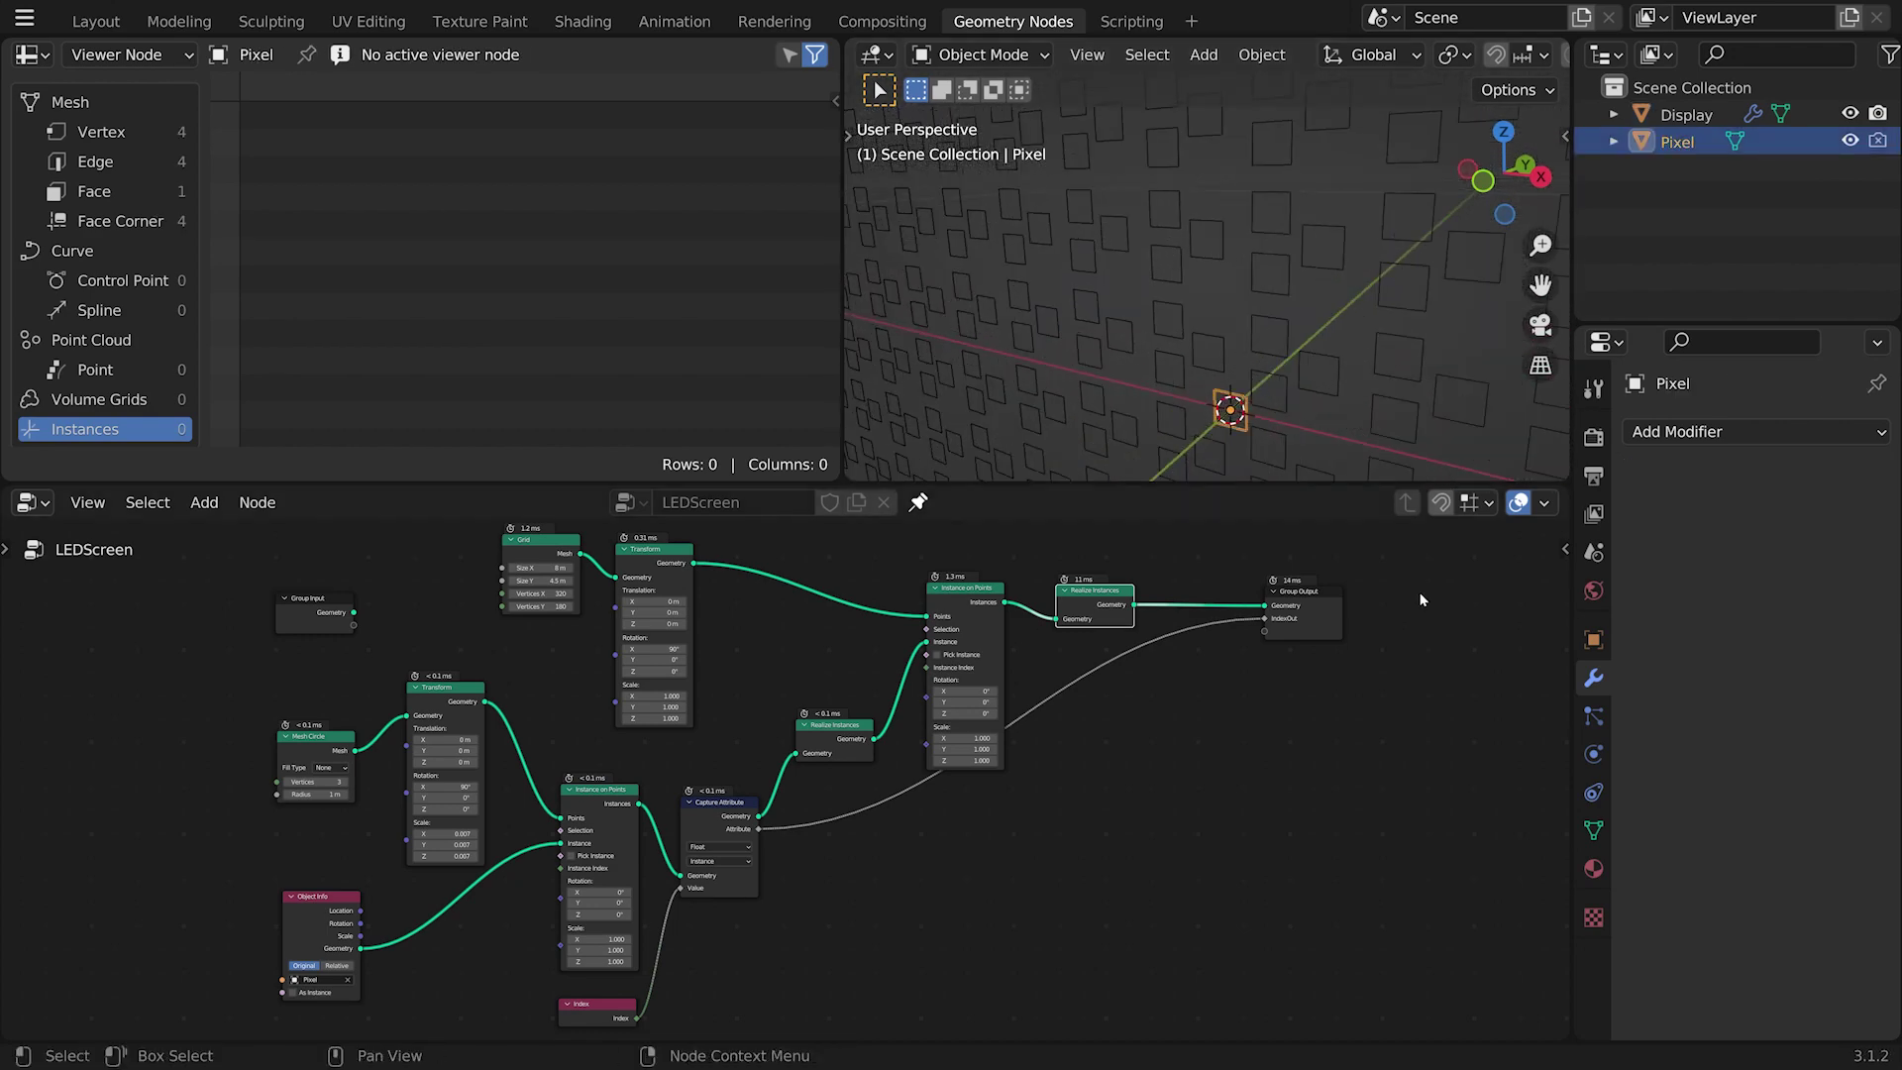
Step: Add a material to the Pixel object and name it LED
click(1592, 868)
click(1719, 546)
double_click(1718, 546)
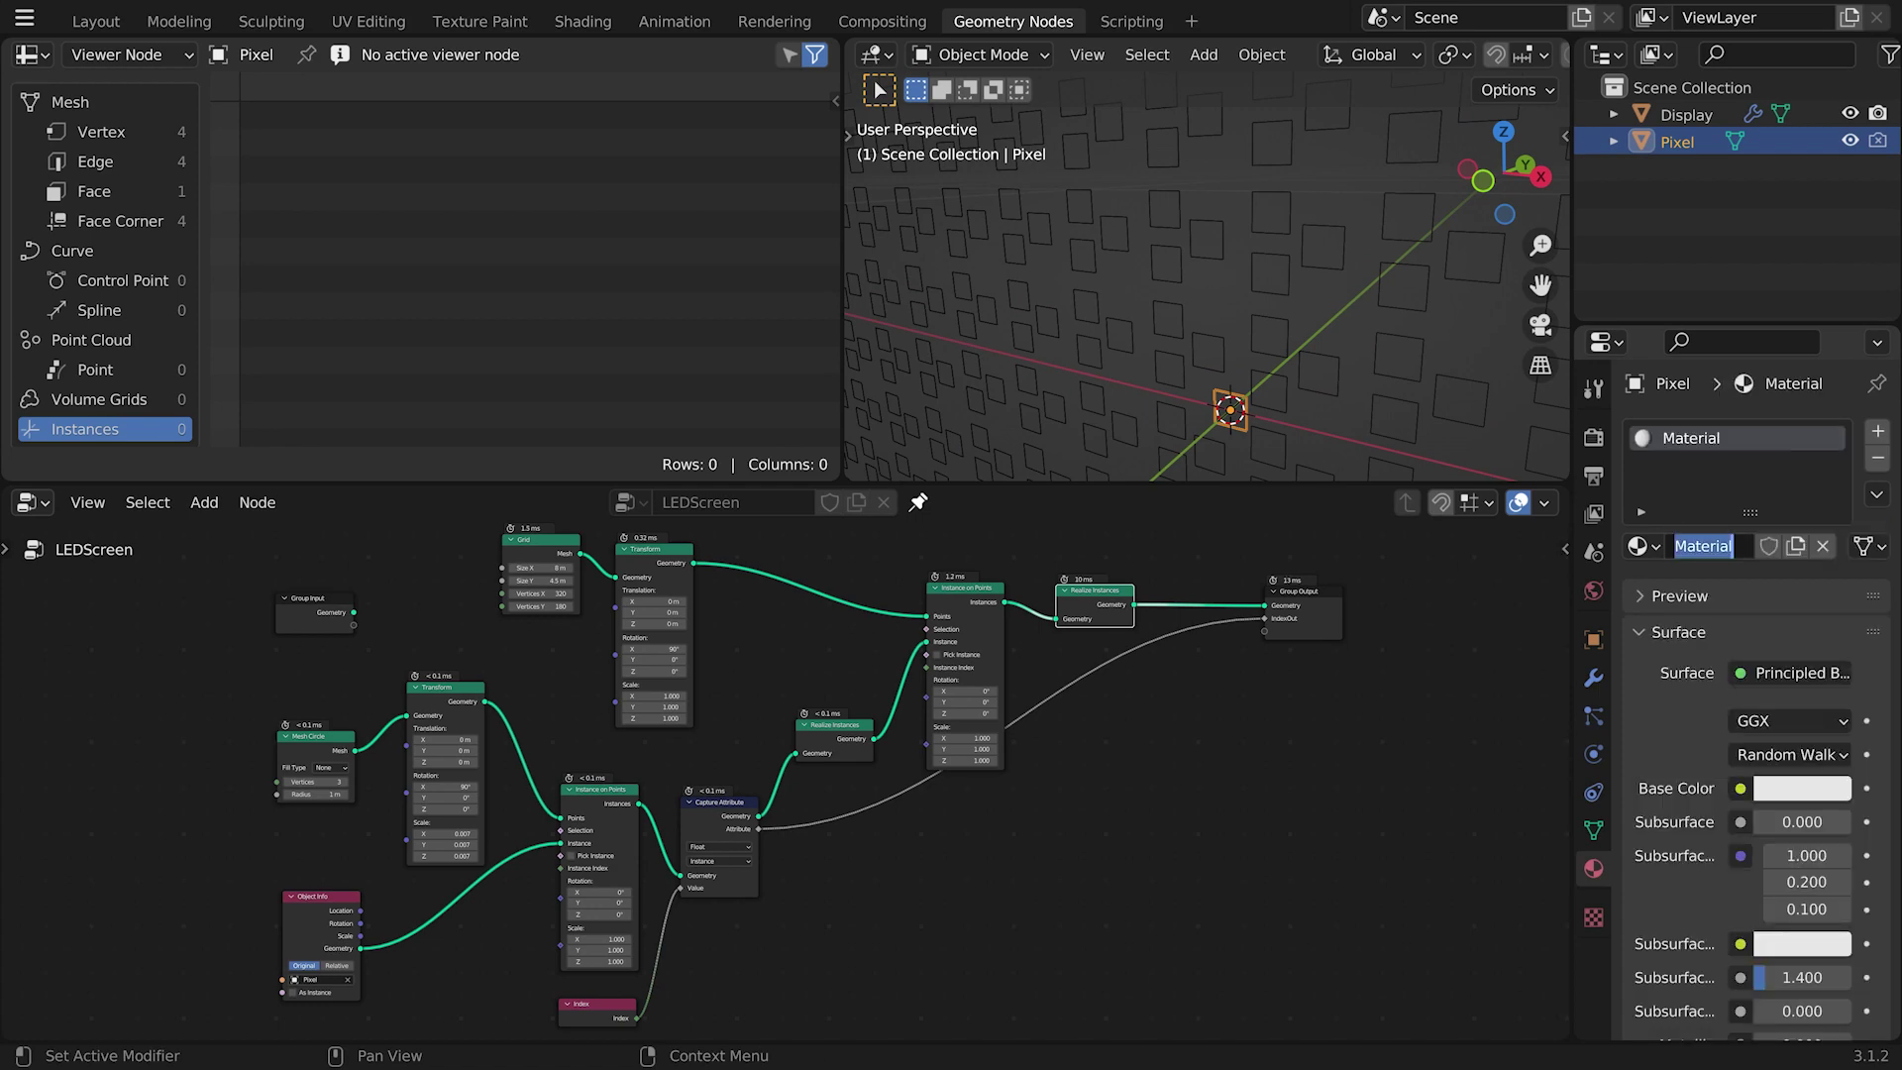
text(LED)
key(Return)
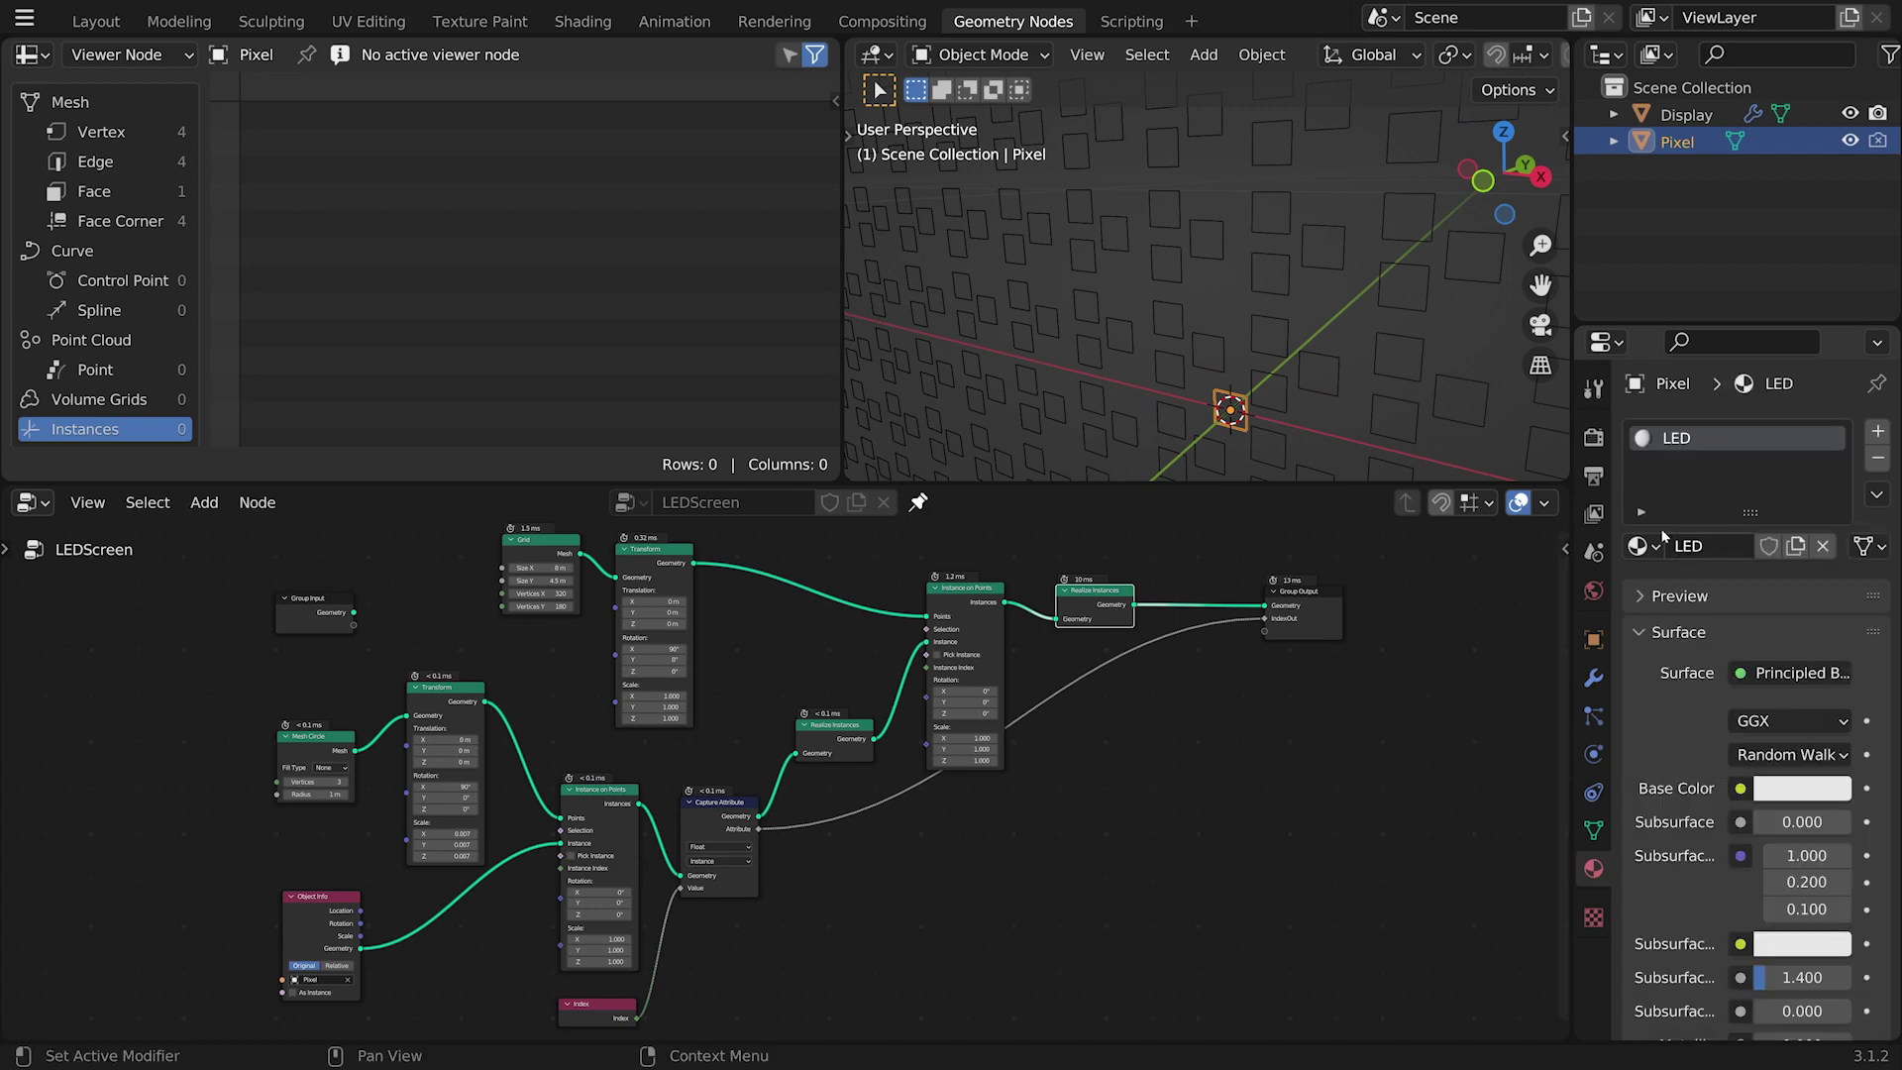
Step: Hide the Pixel object in the Shading workspace and pin the LED material's node tree
click(614, 21)
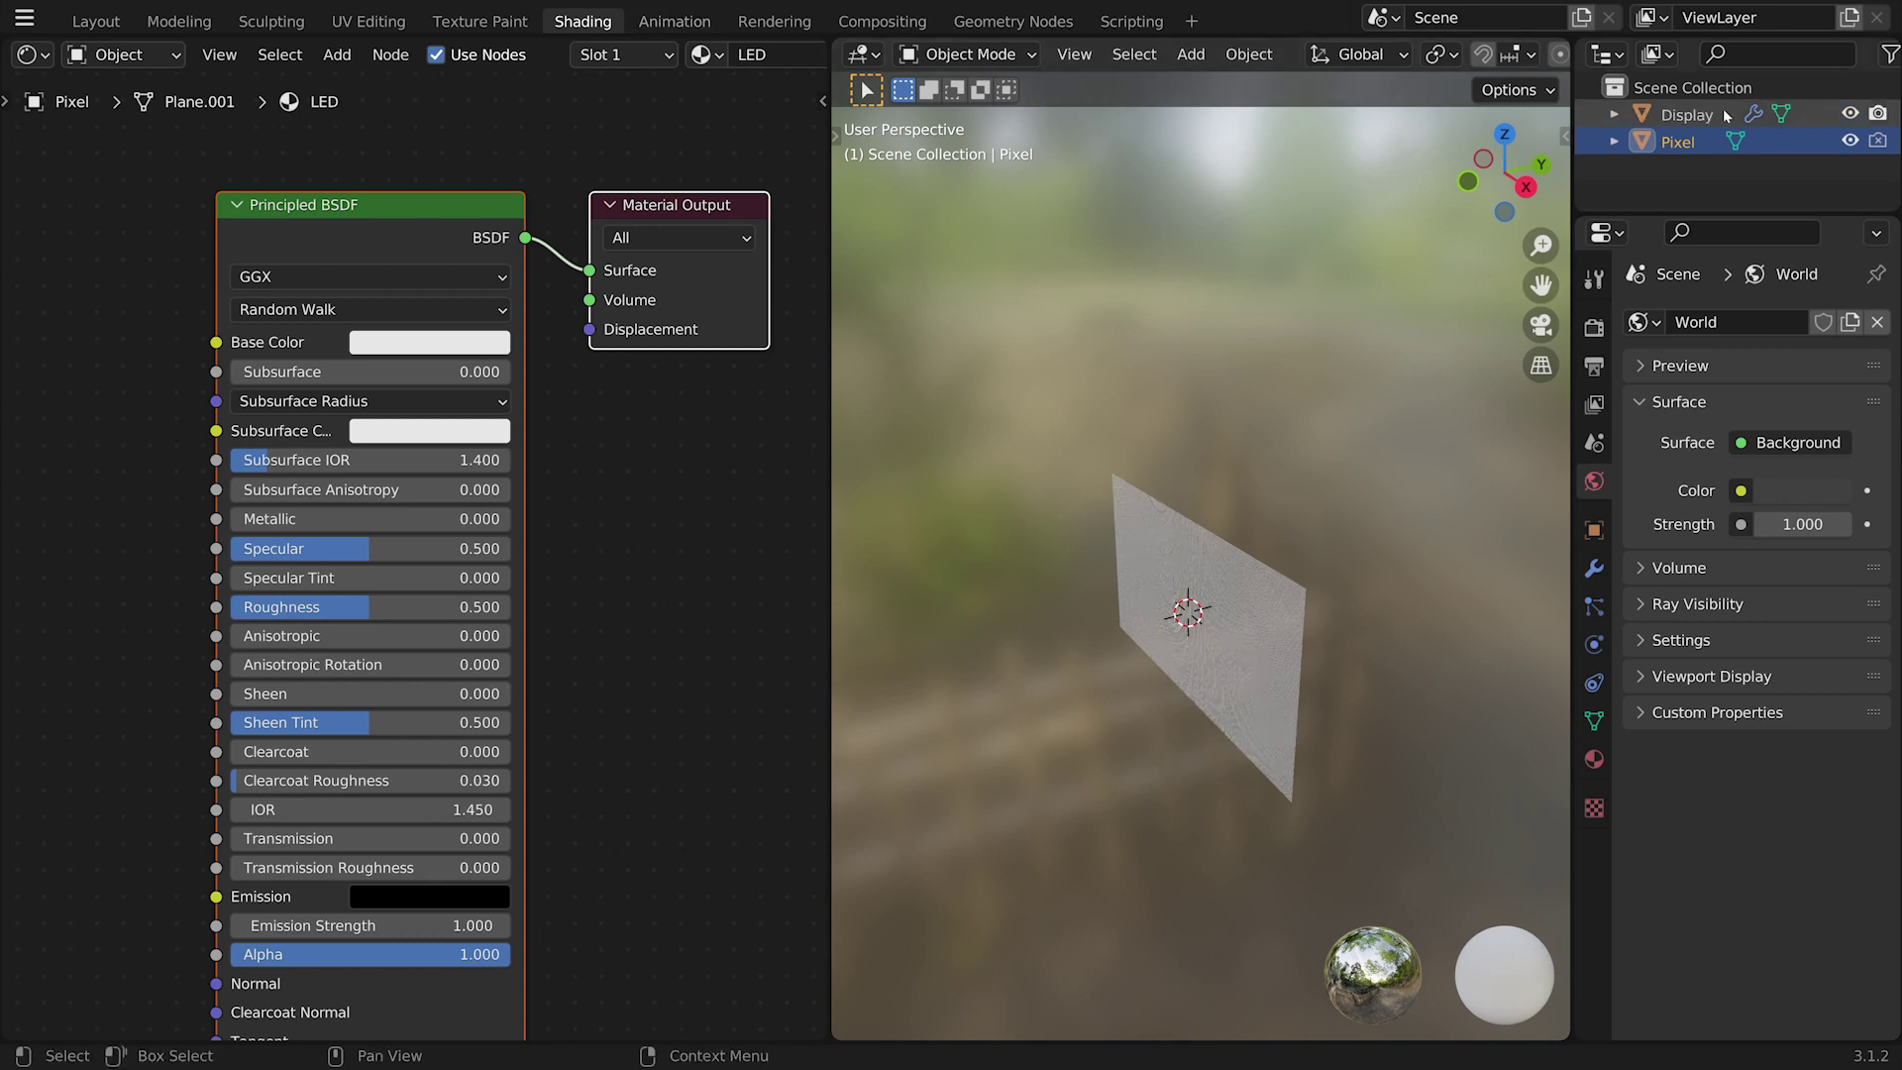
click(1848, 142)
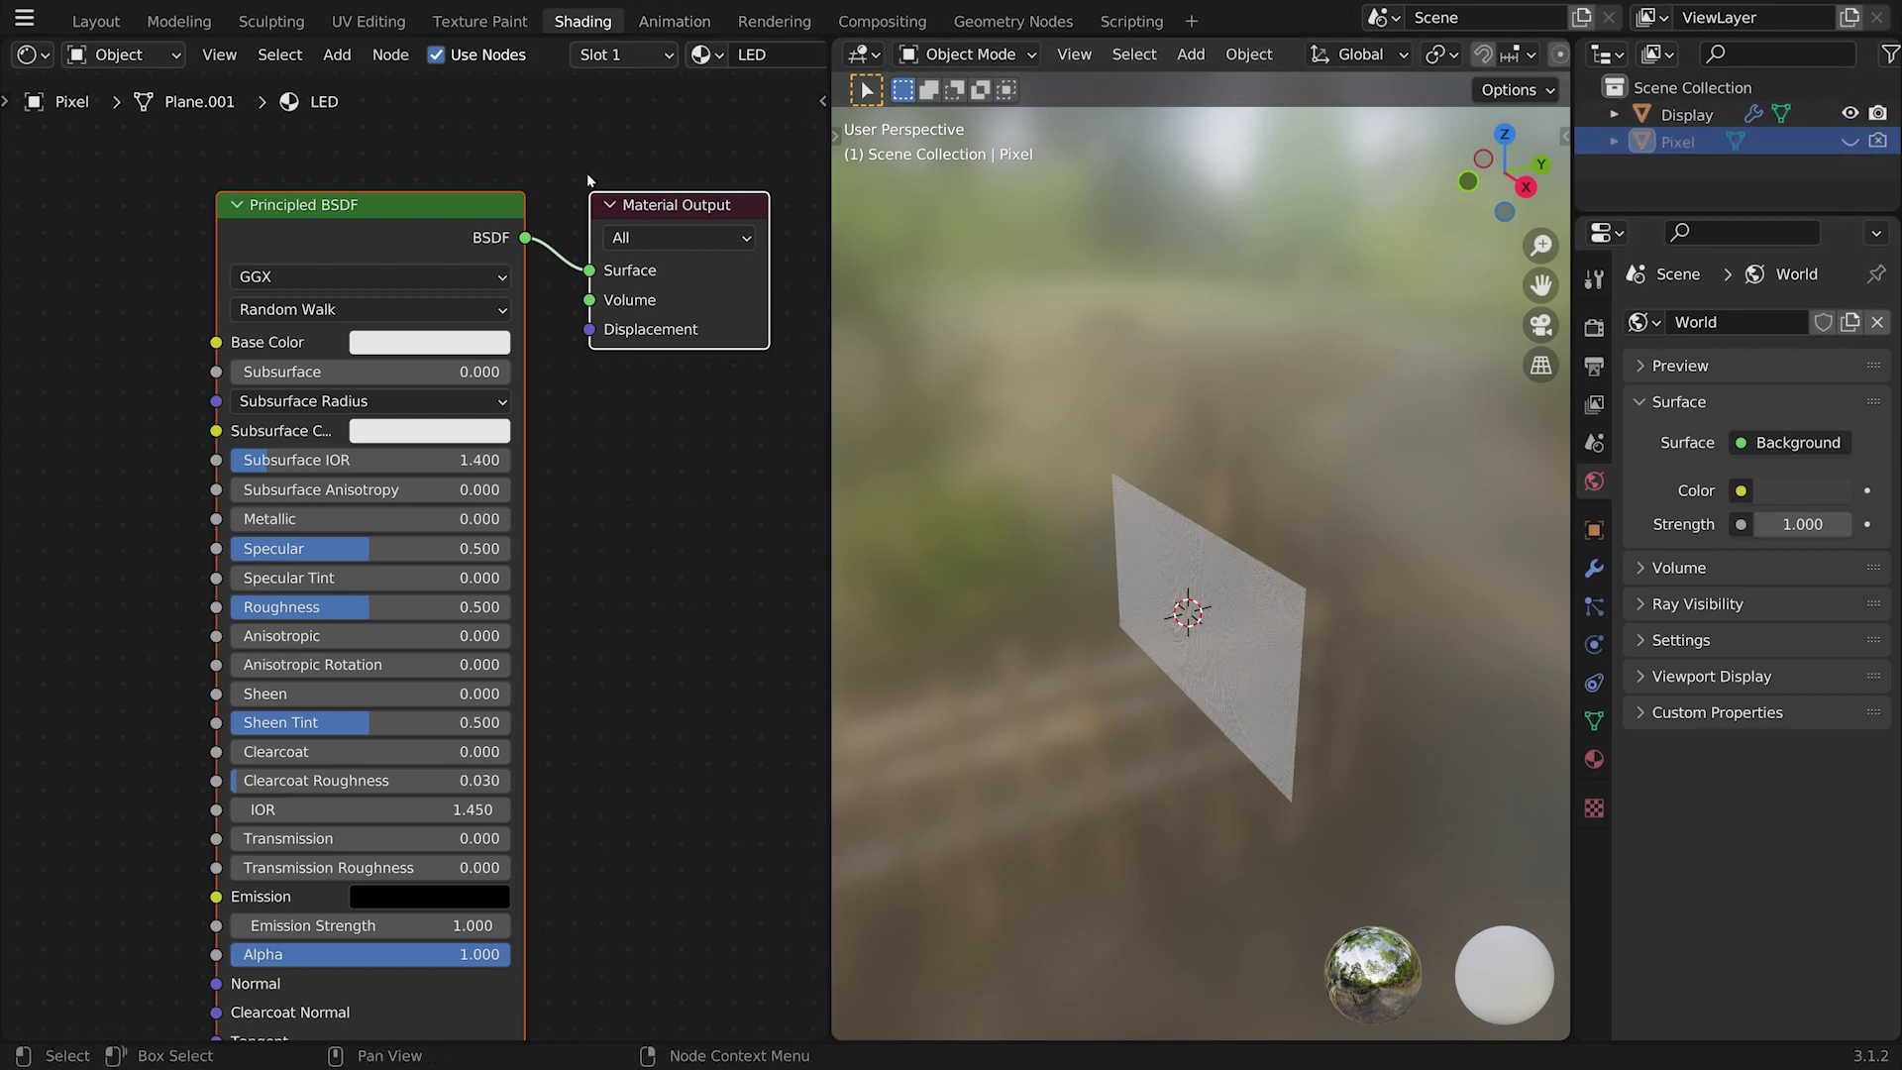
scroll(627, 62, down, 5)
scroll(628, 63, down, 2)
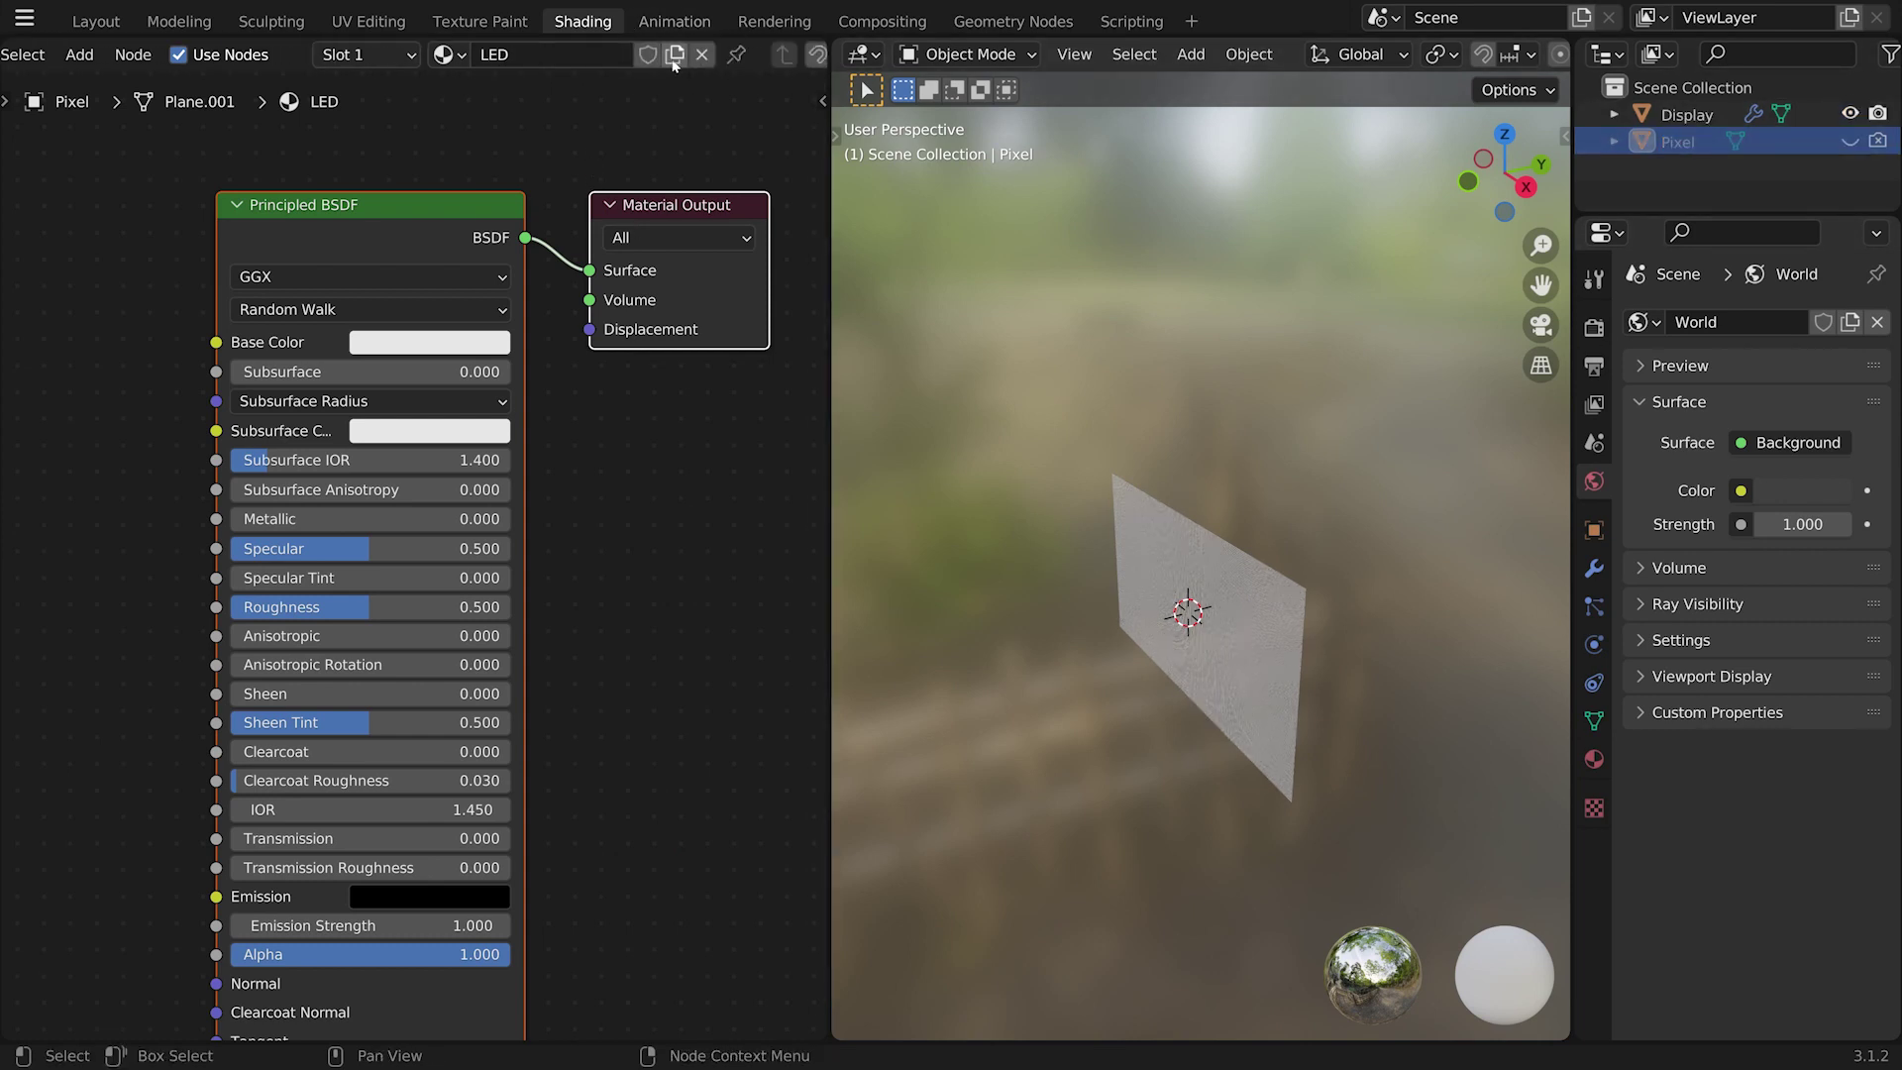
click(736, 55)
Step: Select the Display object in the 3D viewport
click(1219, 642)
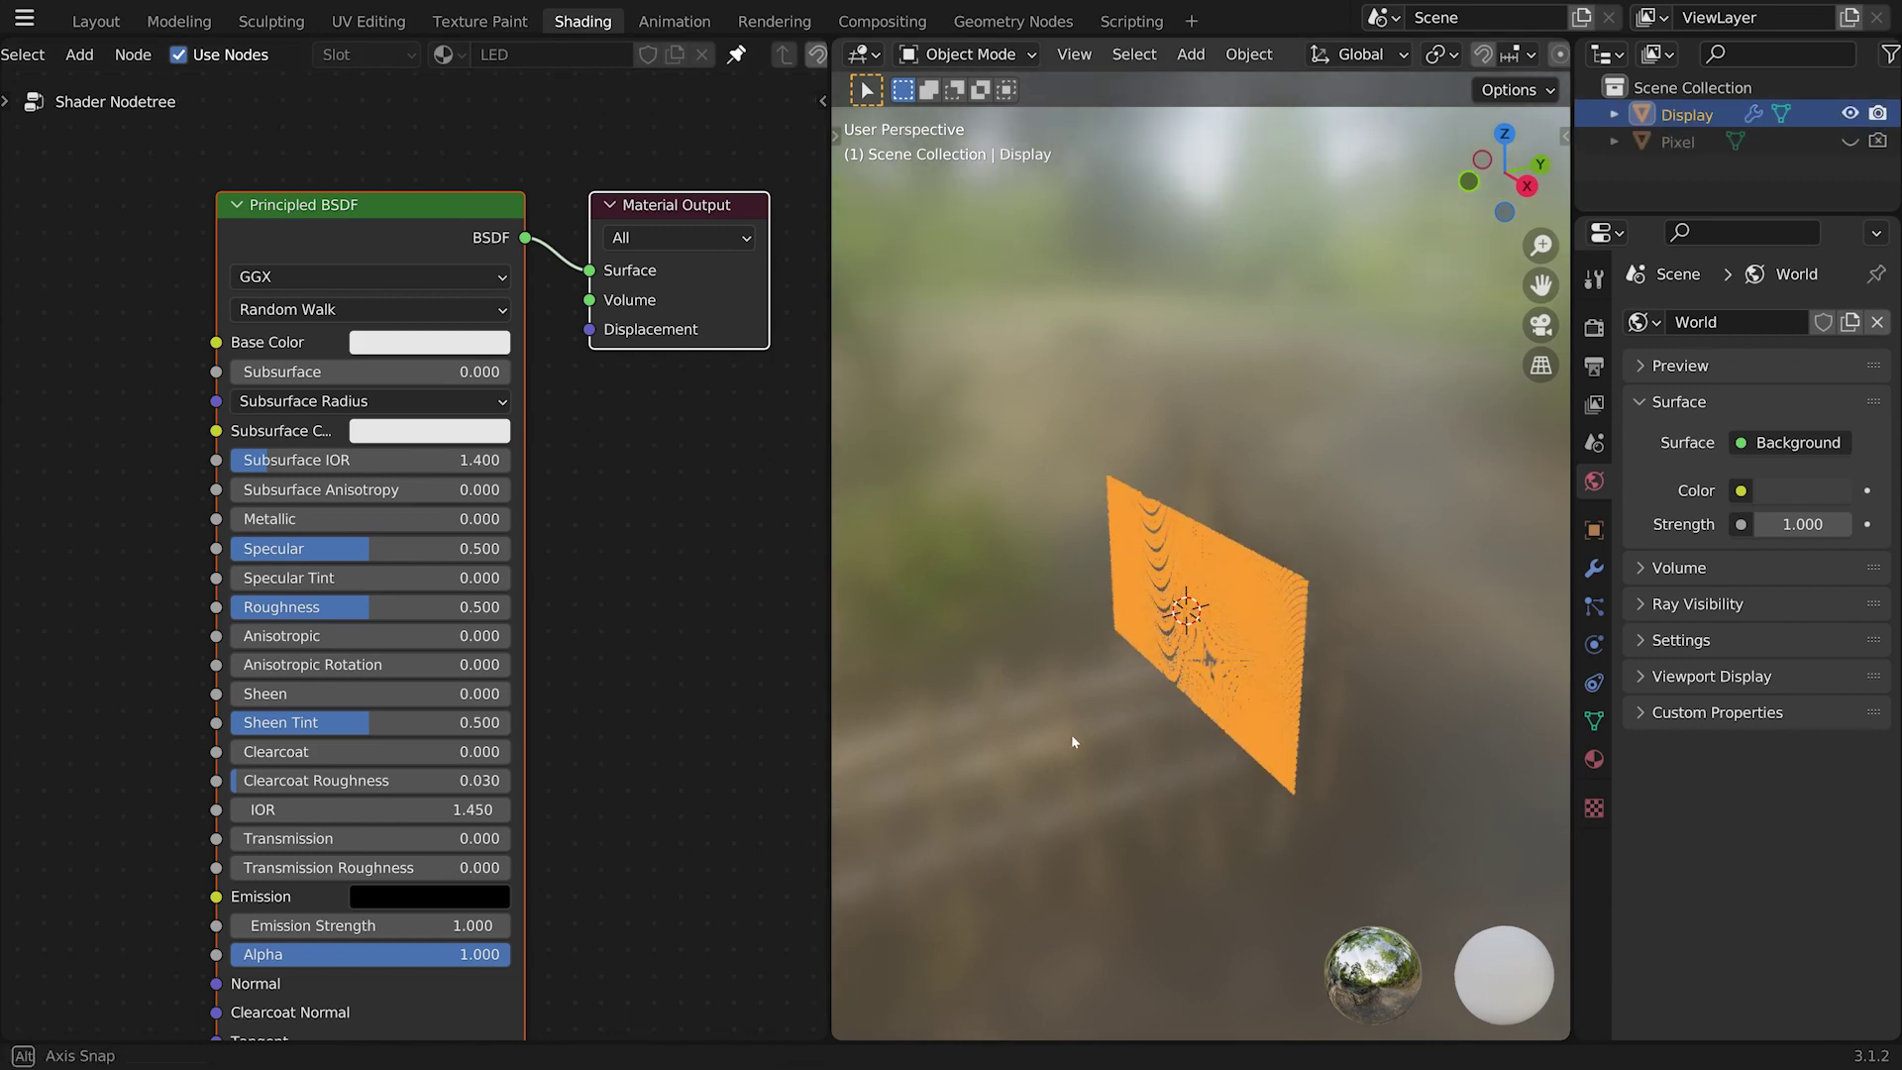
middle_drag(1072, 734, 1131, 716)
scroll(624, 528, down, 3)
scroll(623, 529, down, 1)
middle_drag(579, 593, 696, 560)
scroll(696, 560, up, 2)
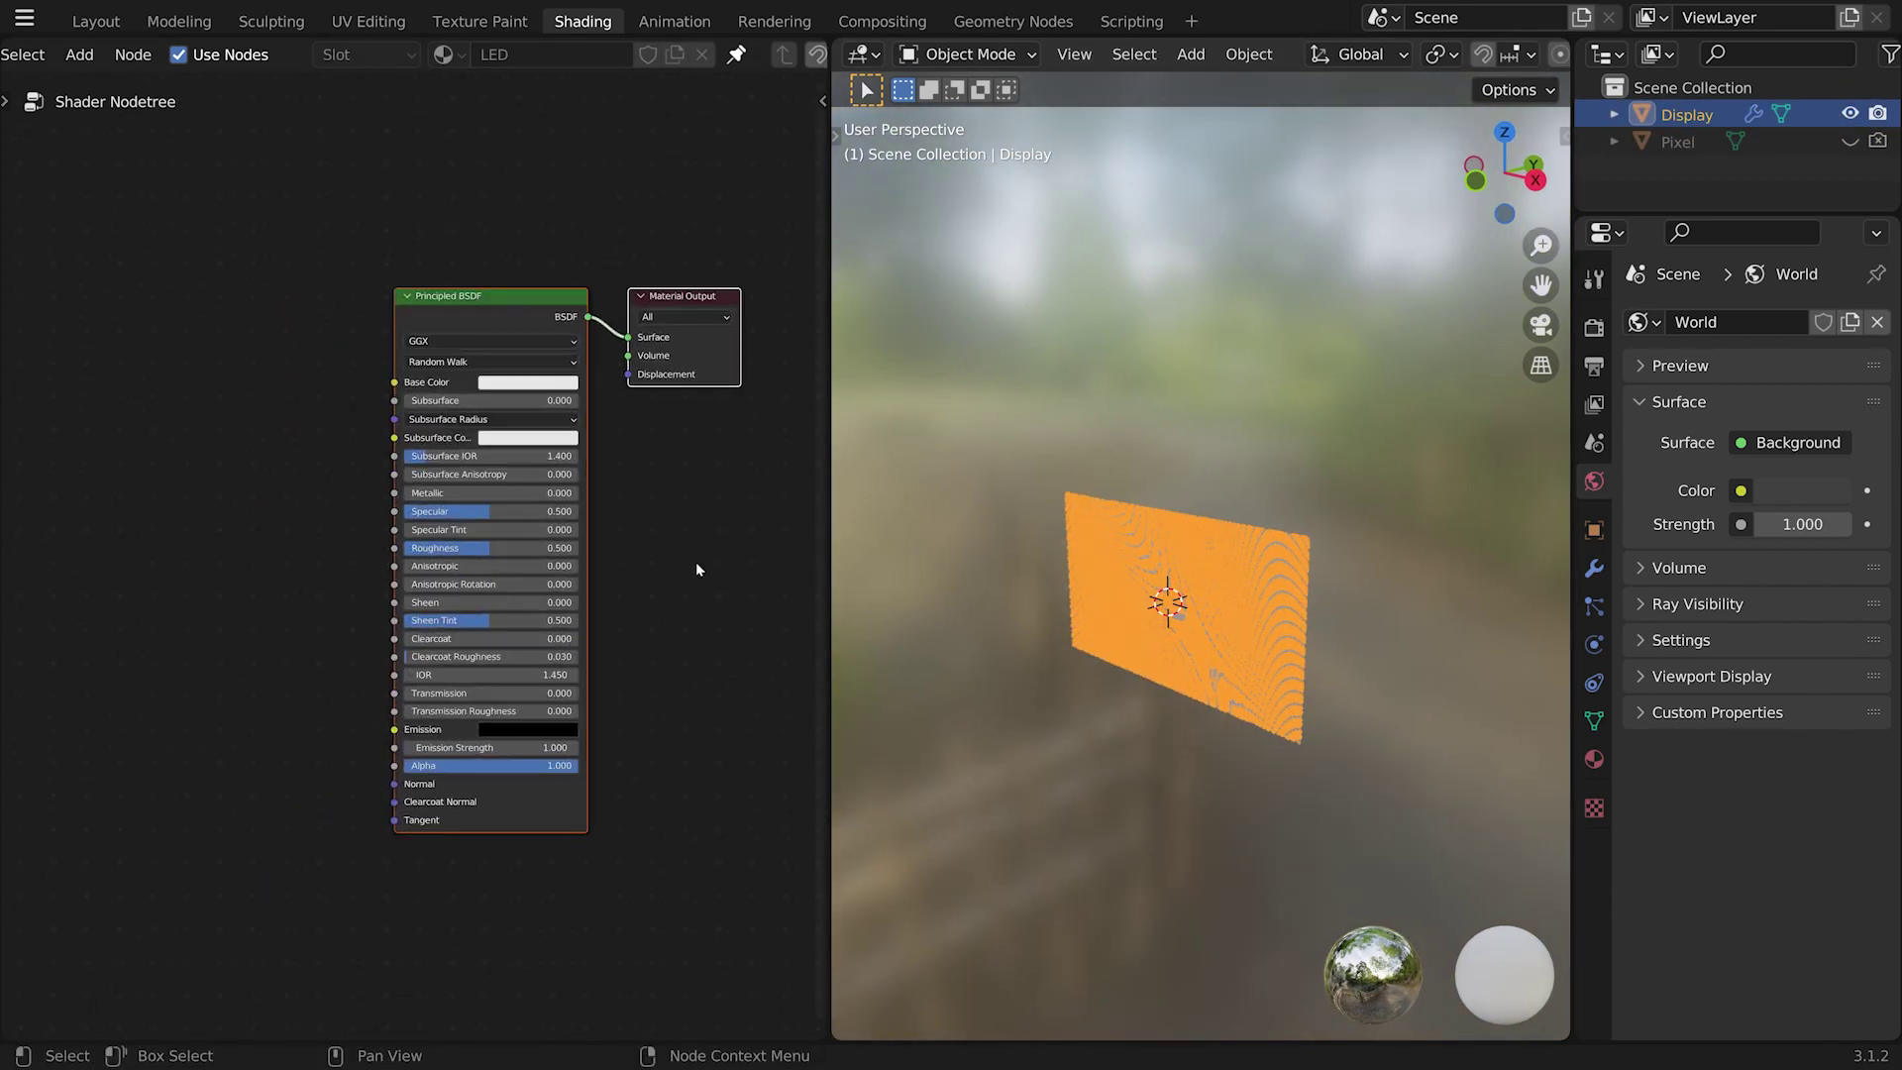
mouse_move(1119, 708)
middle_down()
mouse_move(1180, 662)
mouse_move(1149, 694)
middle_up()
scroll(1139, 767, up, 4)
middle_drag(1137, 767, 1202, 620)
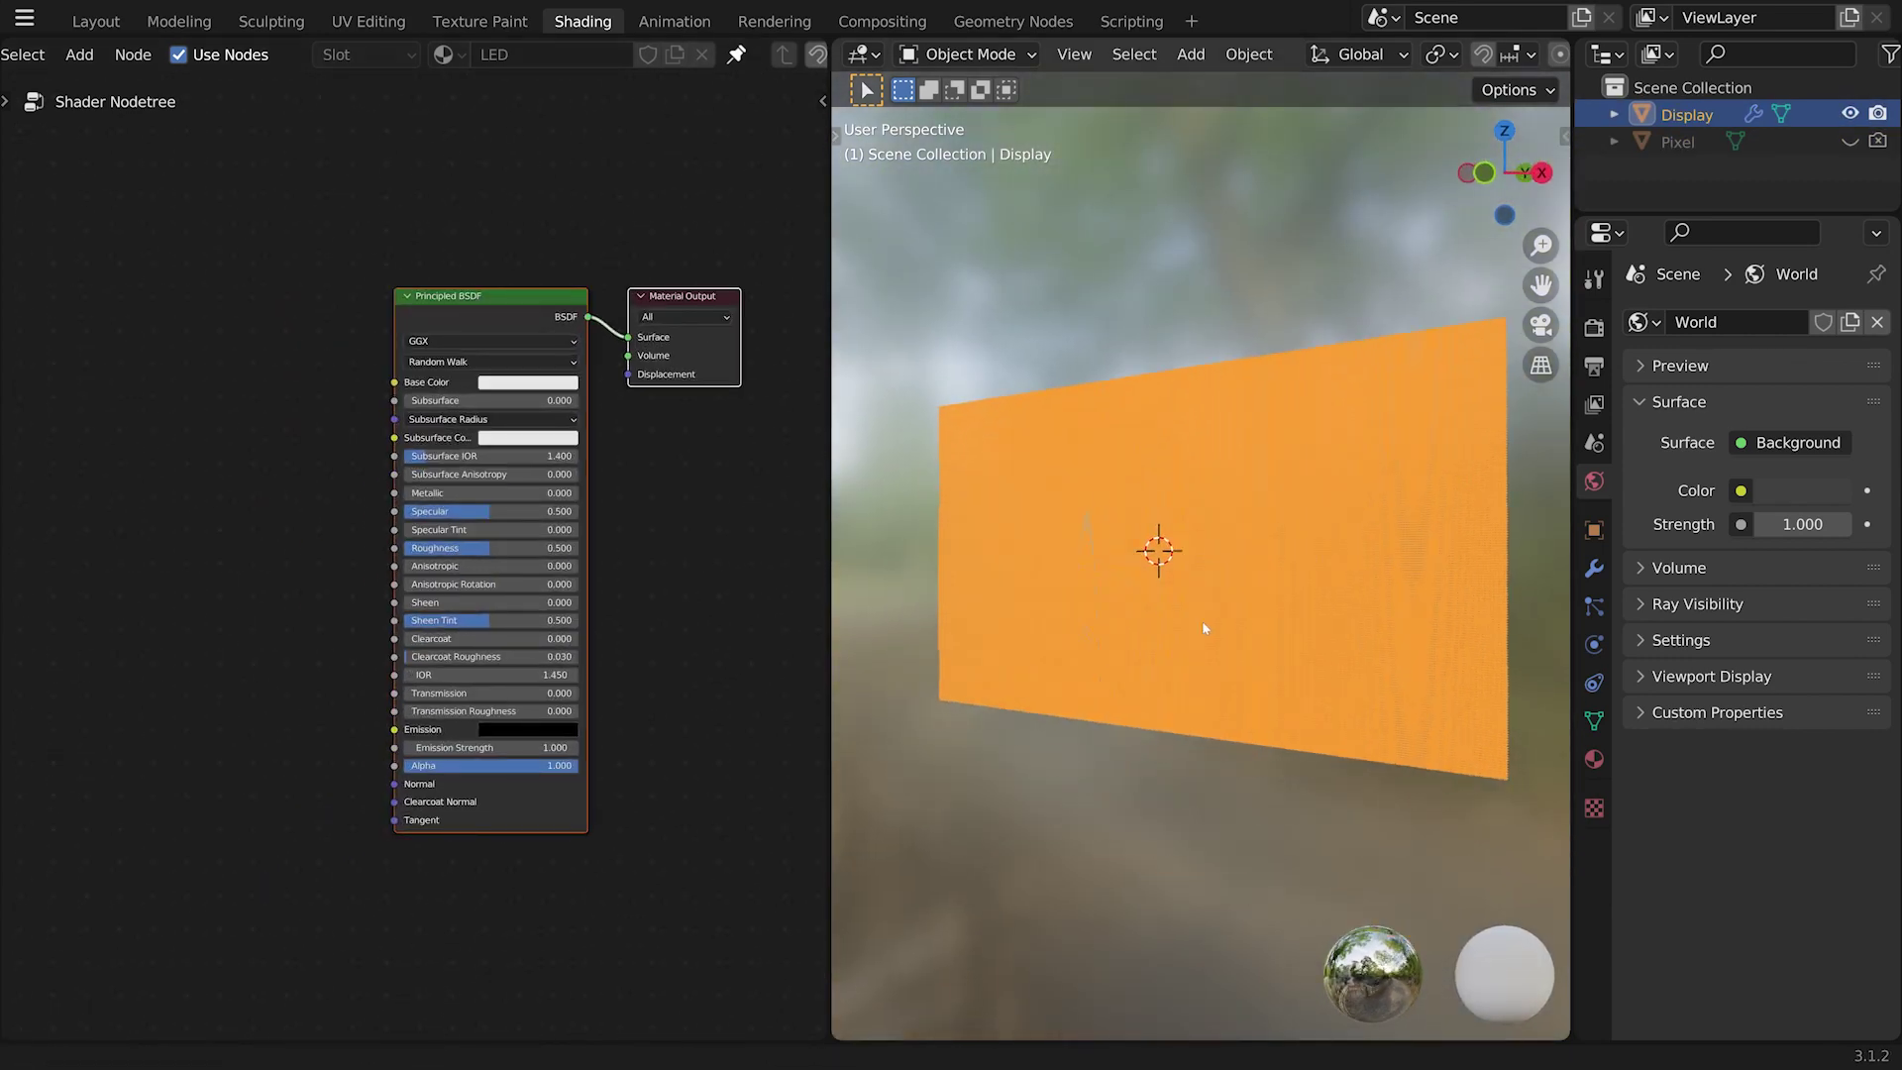
Step: Switch the viewport to rendered shading and turn off its overlays
scroll(1503, 45, down, 5)
scroll(1502, 50, down, 4)
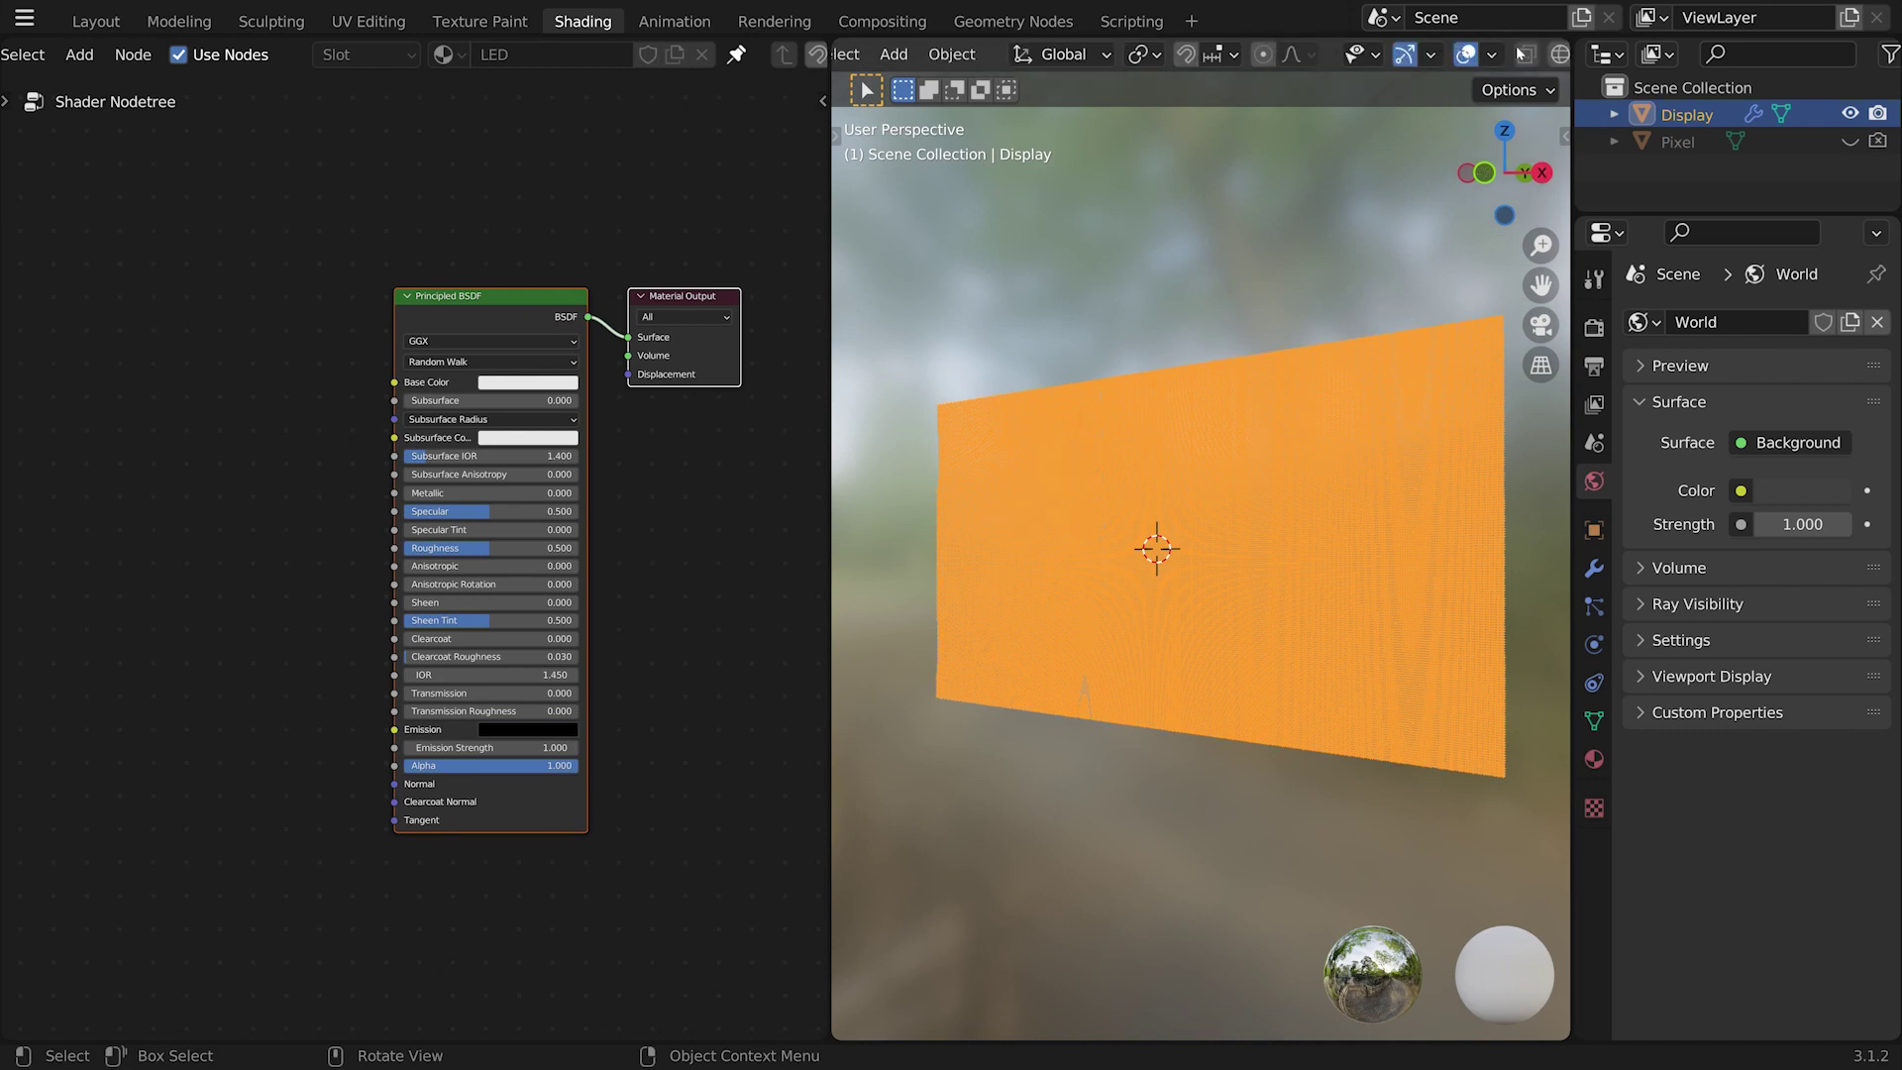
click(1519, 56)
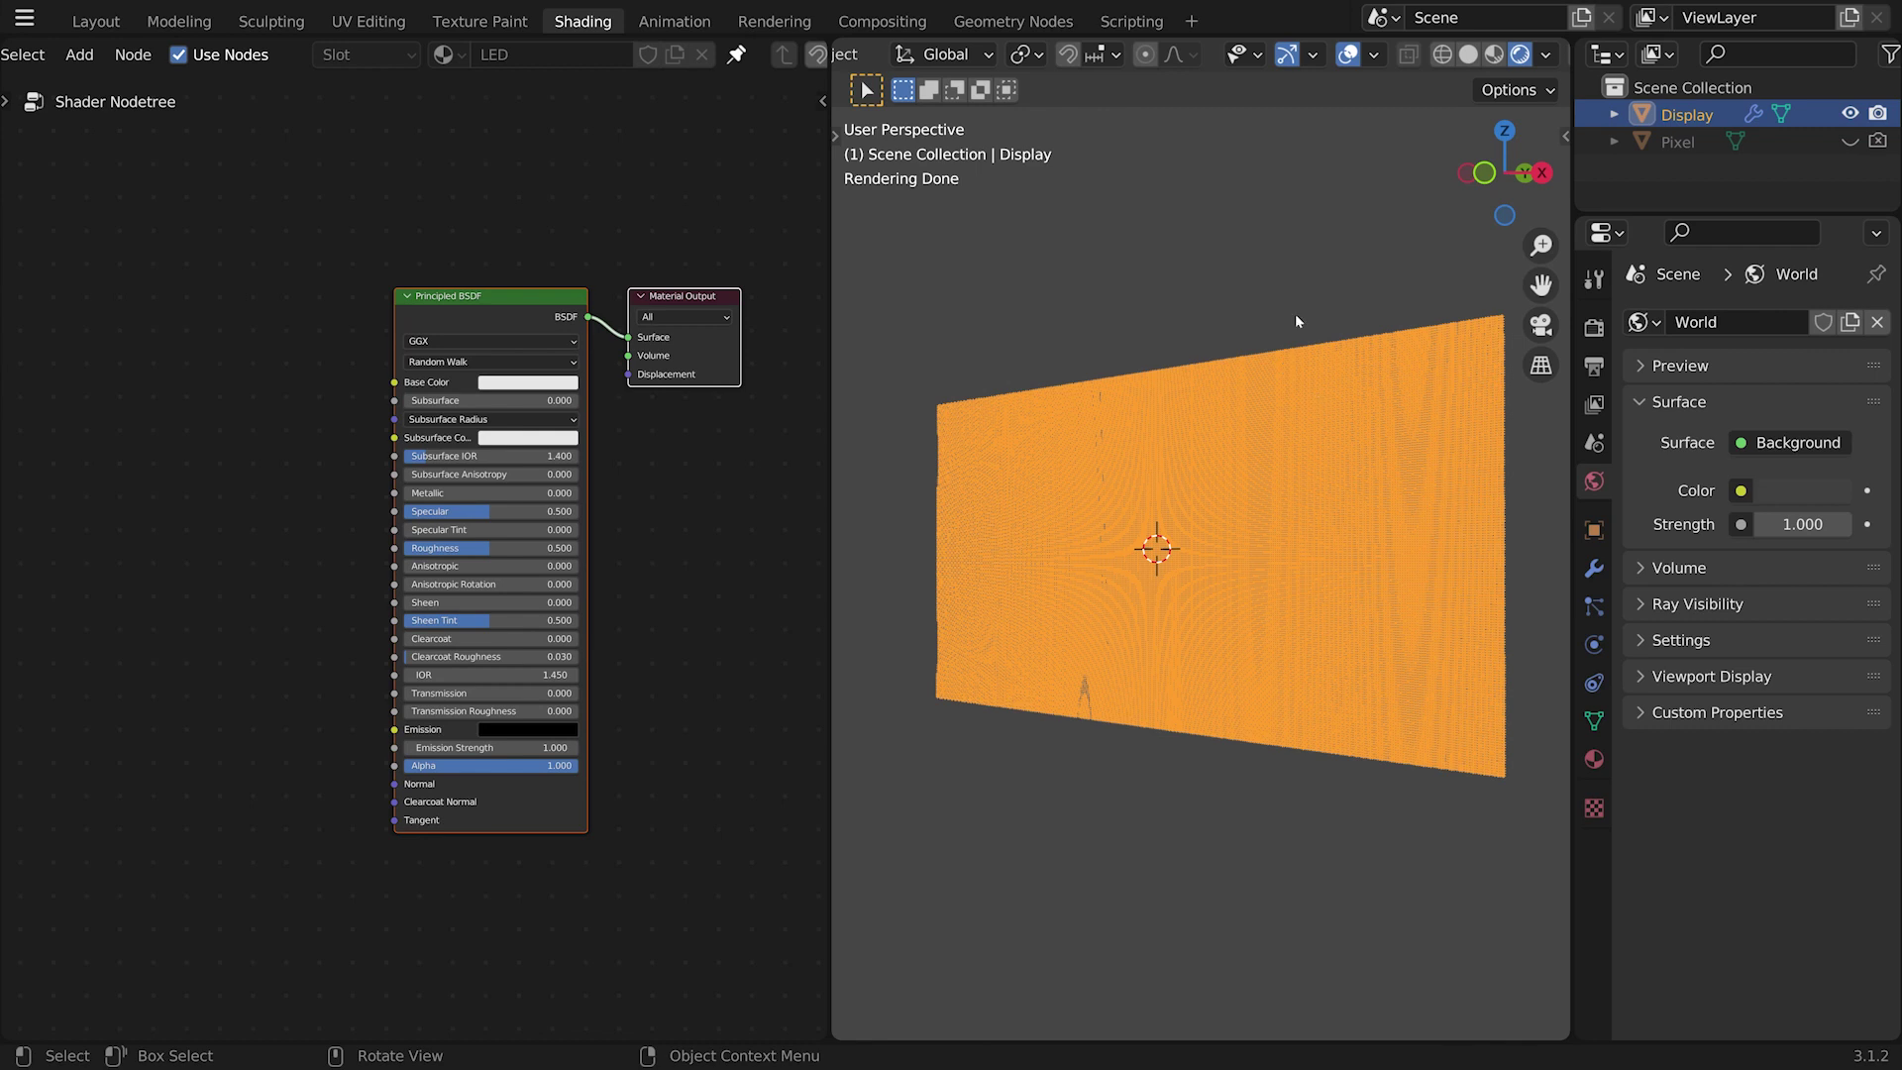
click(1349, 56)
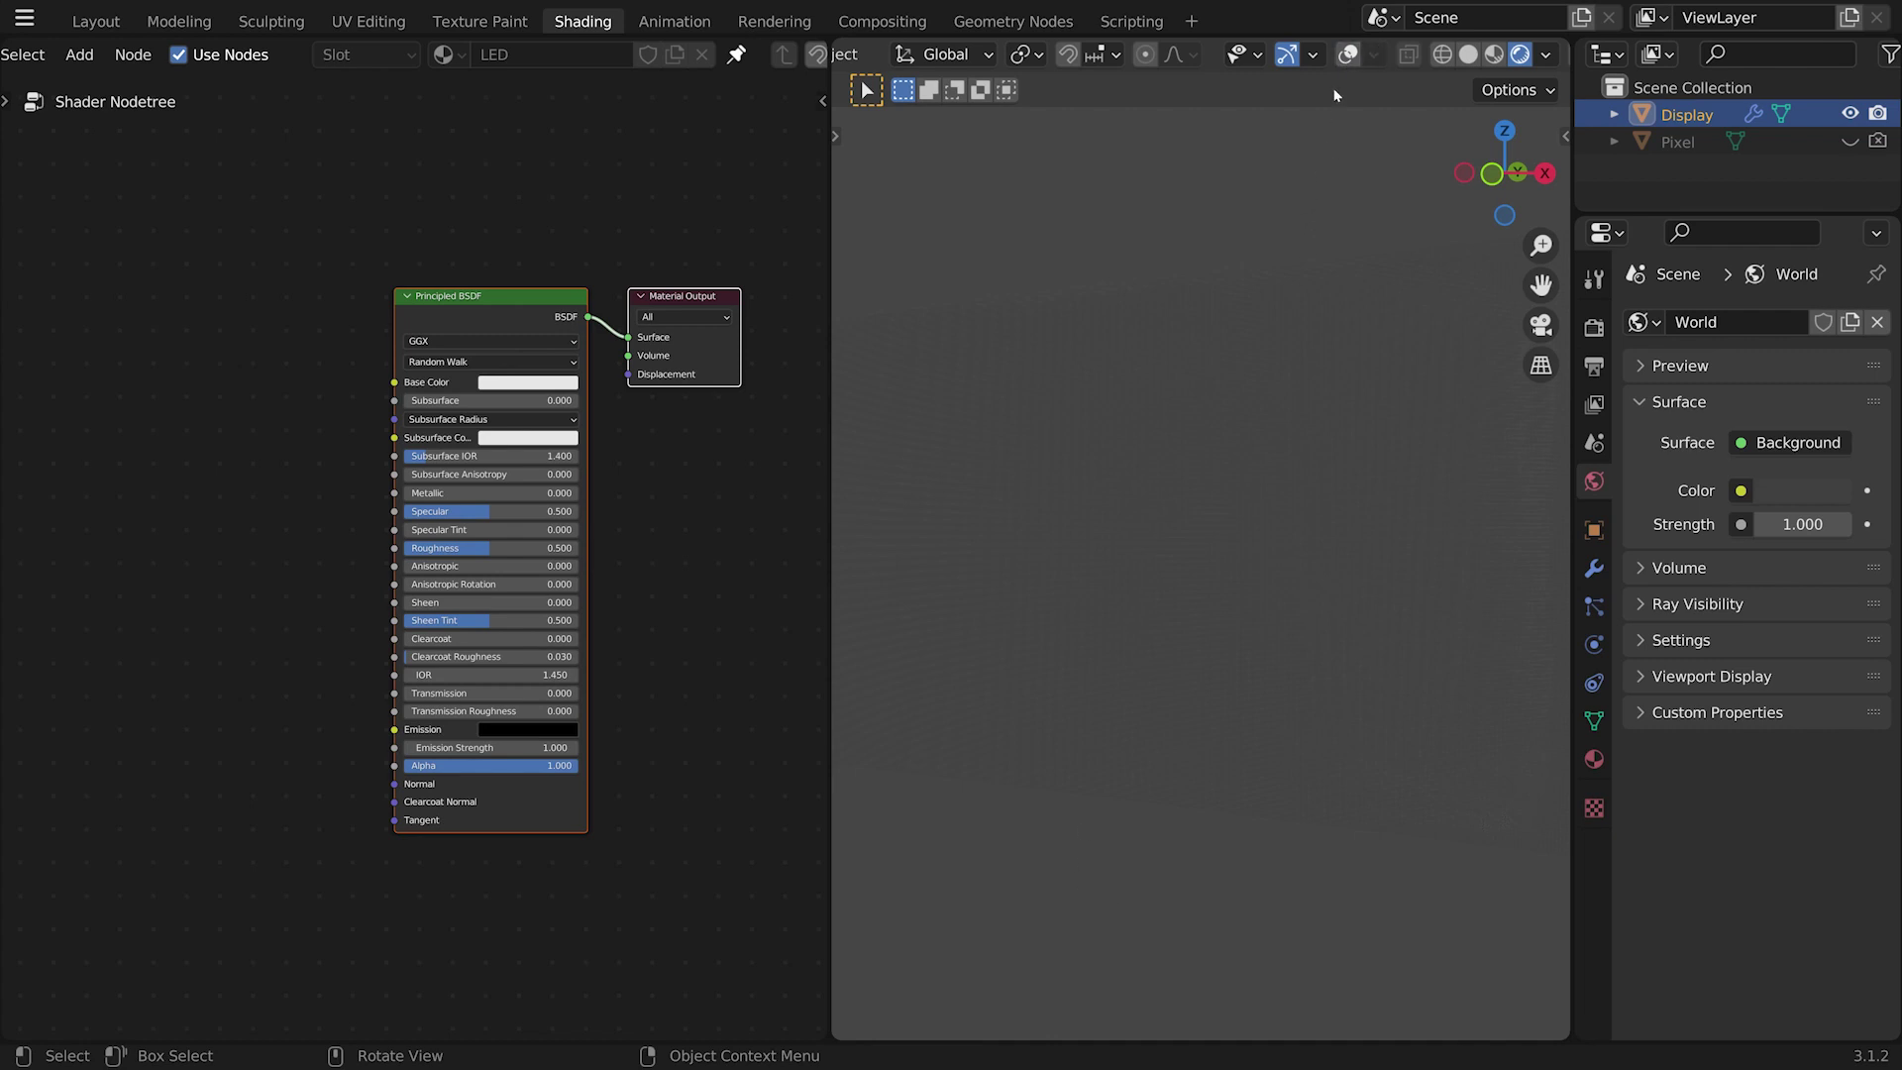
click(1348, 55)
click(1348, 55)
middle_drag(1267, 645, 1318, 674)
Step: Replace the Principled BSDF with an Emission shader connected to the Material Output's Surface input
click(502, 309)
key(x)
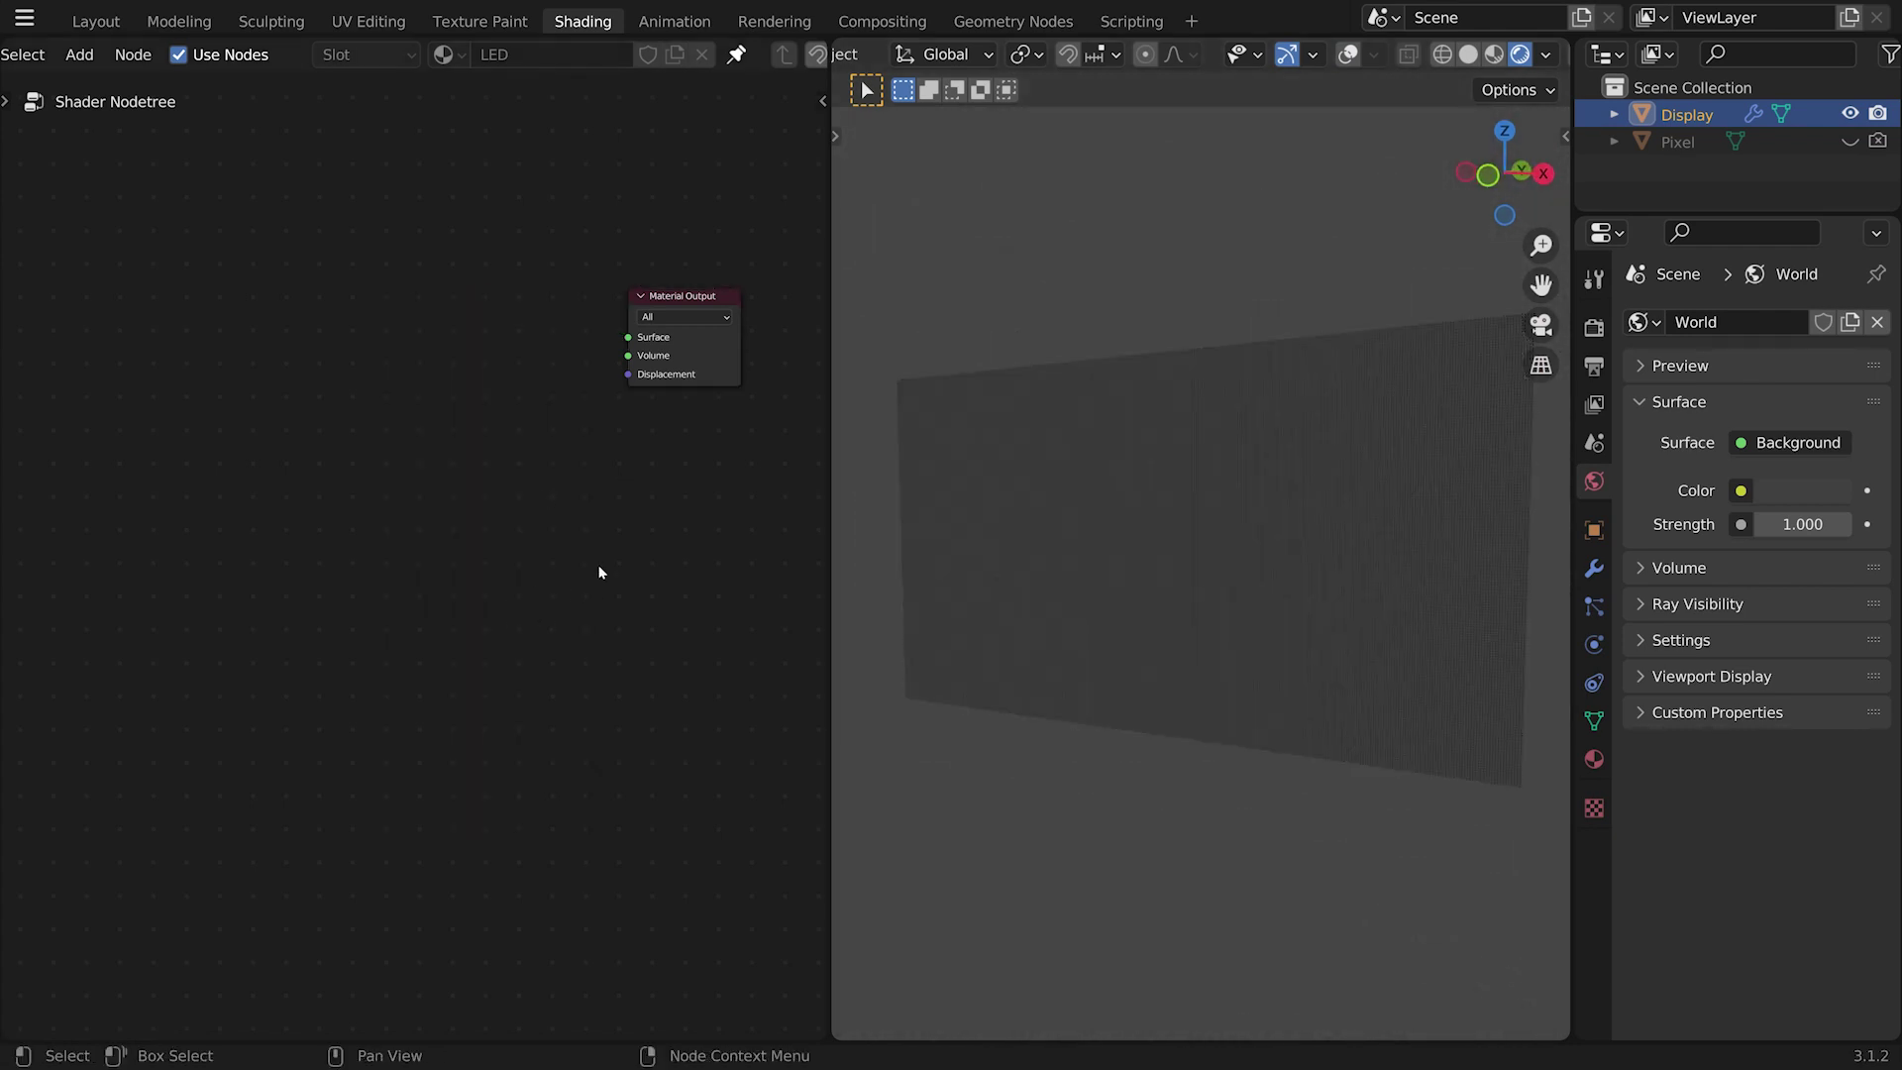
middle_drag(598, 569, 588, 699)
scroll(588, 703, up, 1)
scroll(588, 703, up, 1)
key(shift+a)
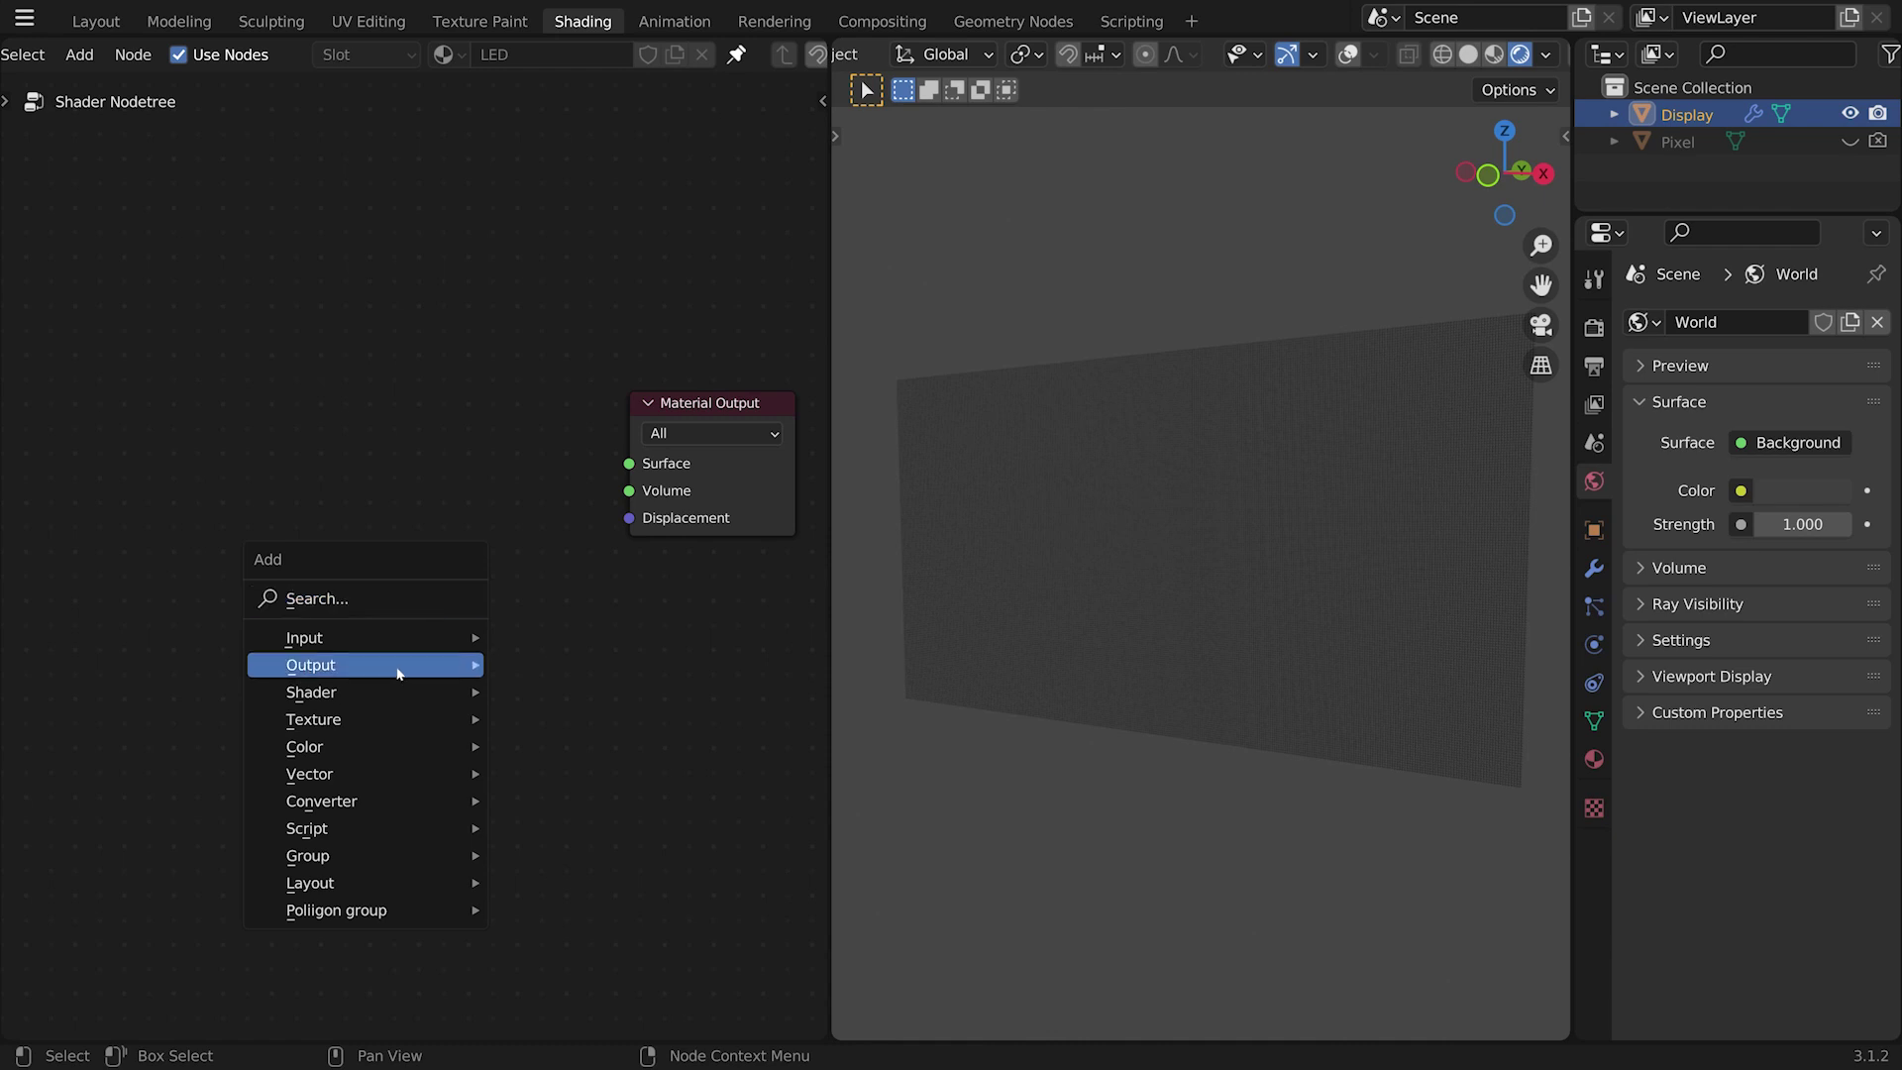
mouse_move(394, 692)
click(562, 254)
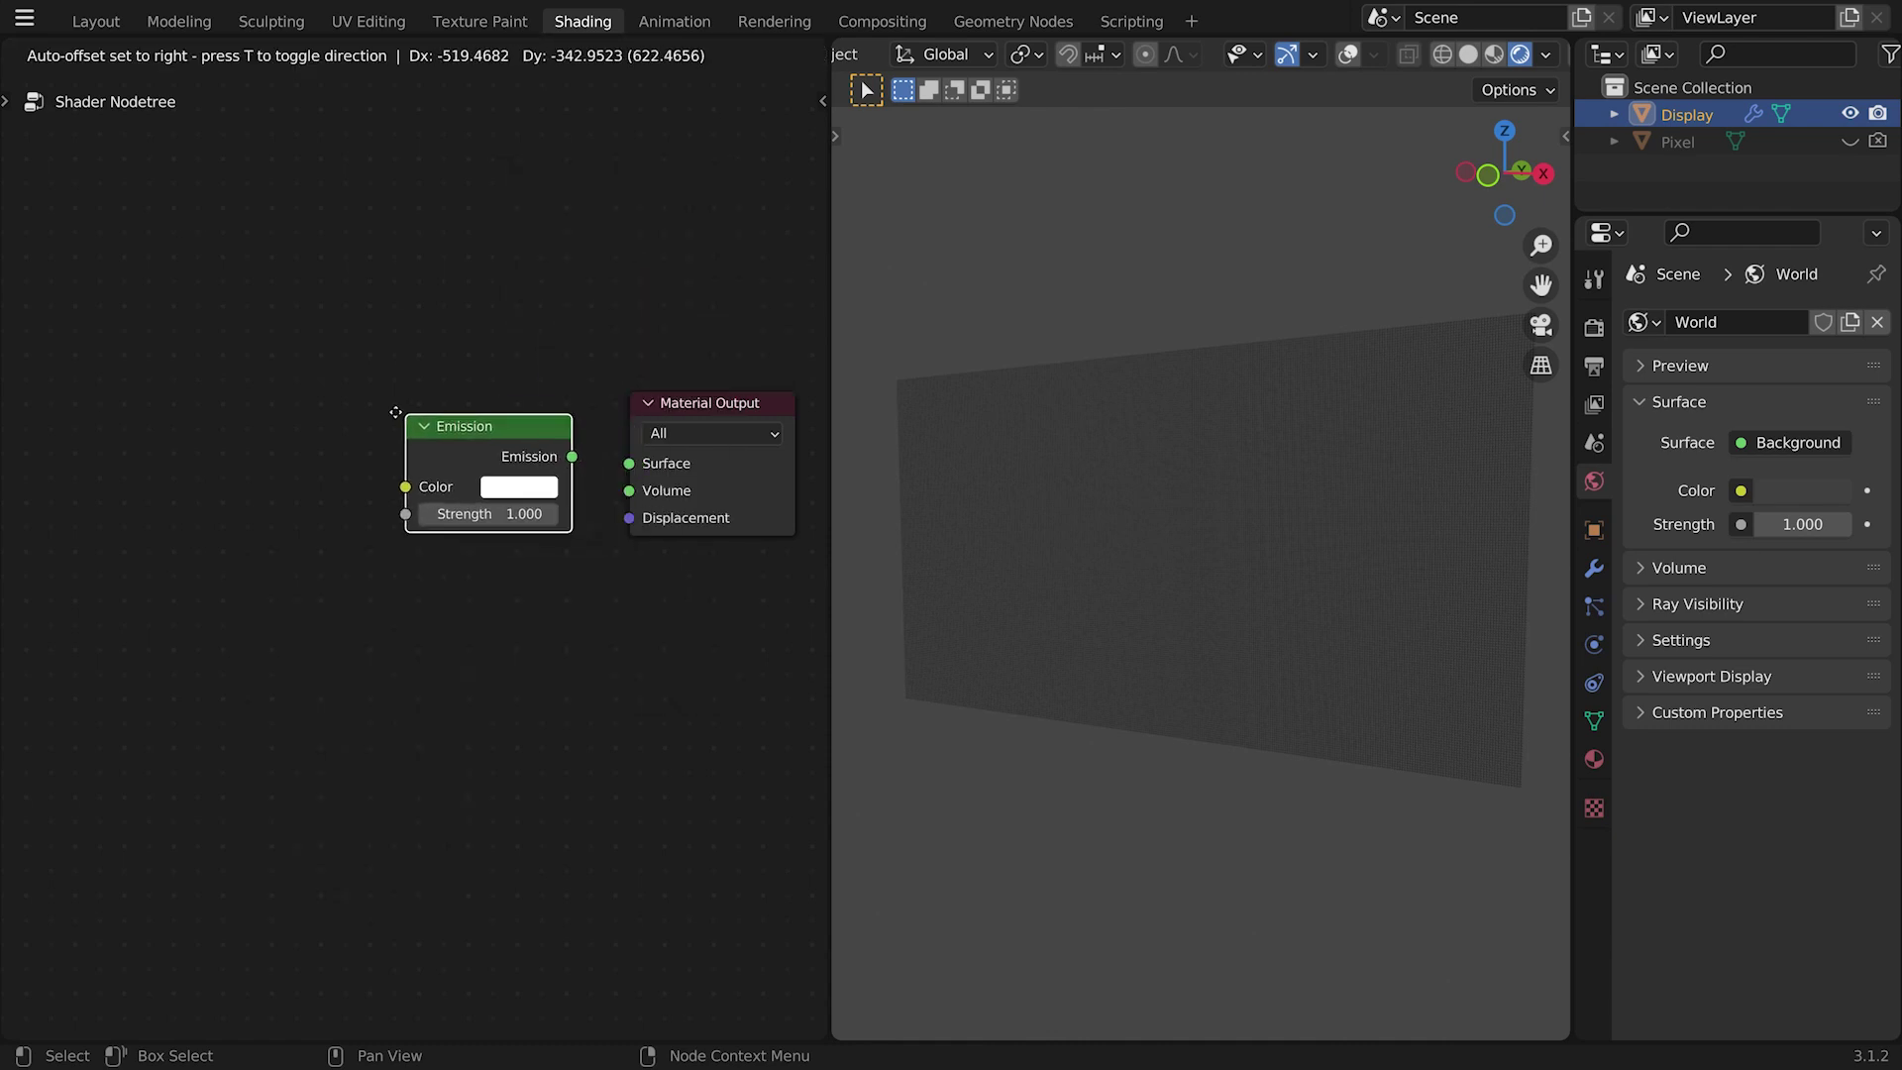
click(550, 452)
drag(550, 452, 628, 462)
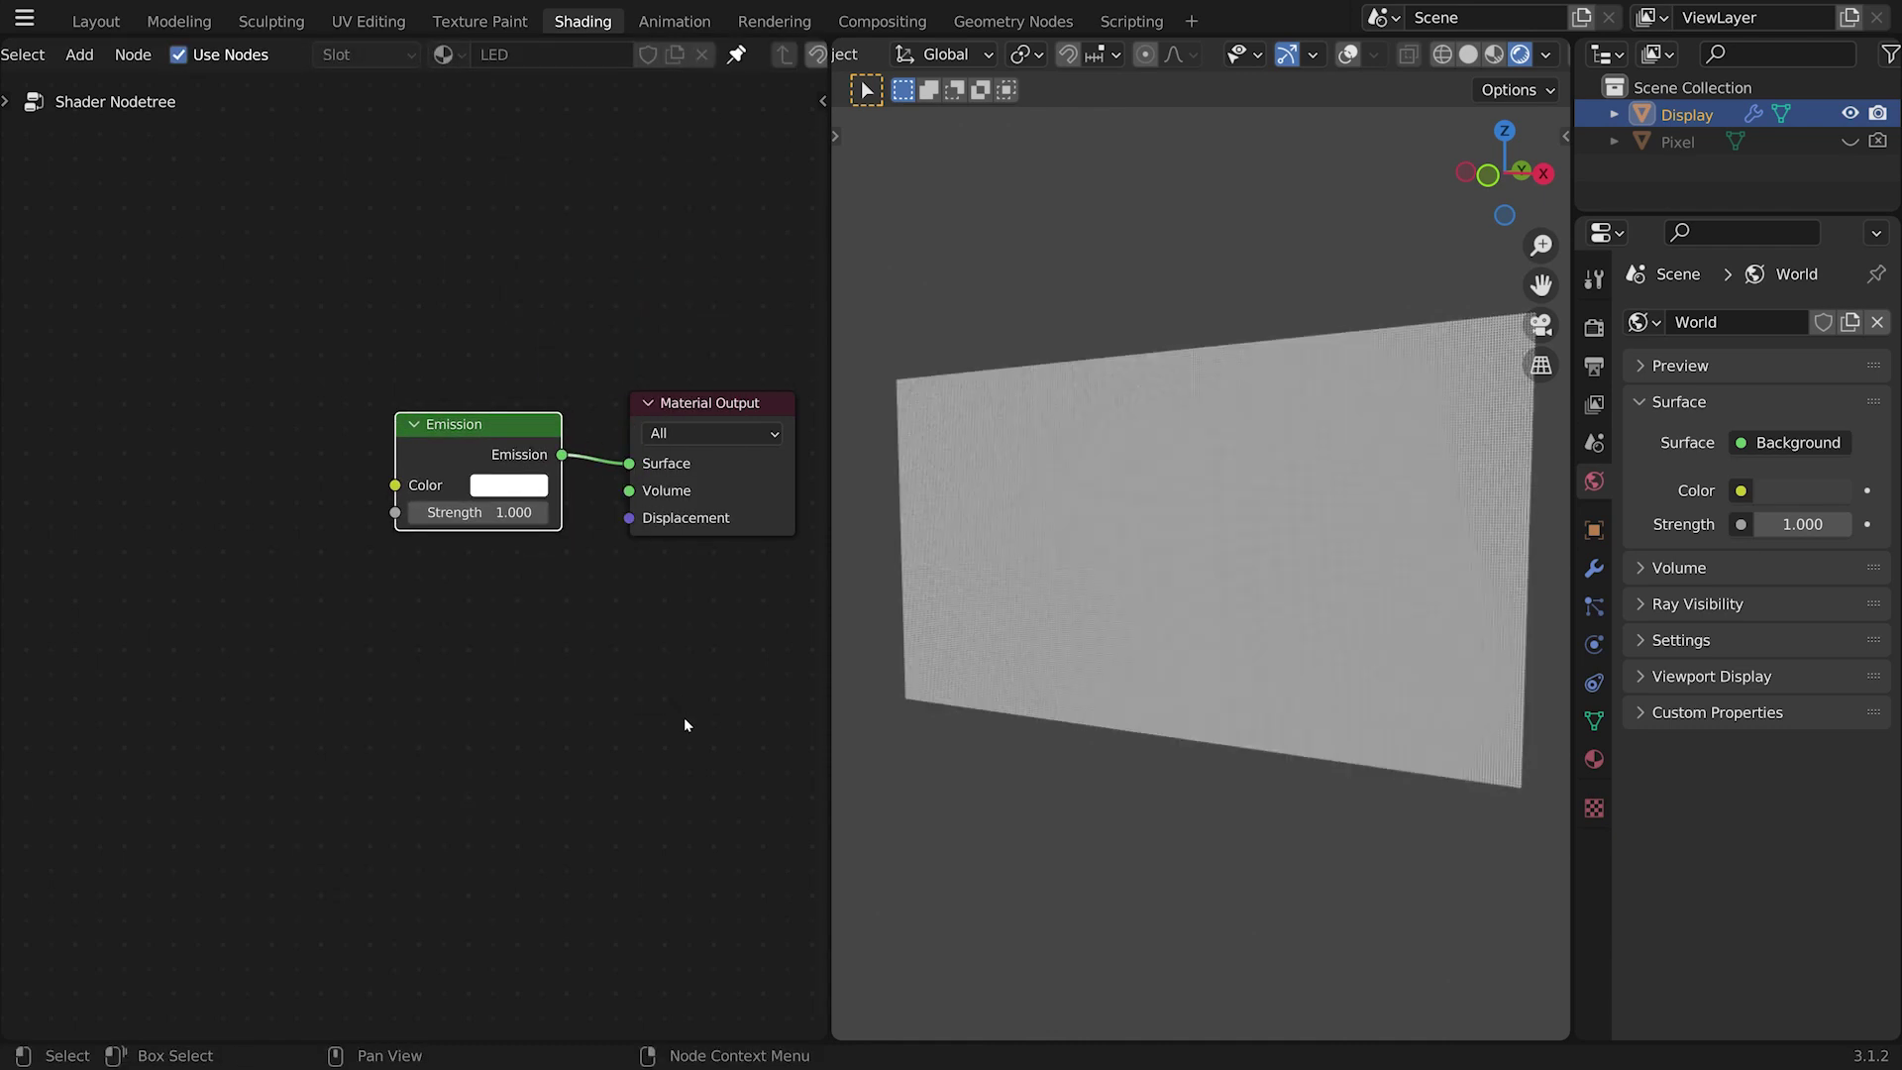
Step: Add an Image Texture node before the Emission shader and load blue_fire_flower-wallpaper-3840x2160.jpg into it
scroll(531, 693, down, 4)
middle_drag(318, 654, 509, 683)
scroll(509, 684, up, 1)
key(shift+a)
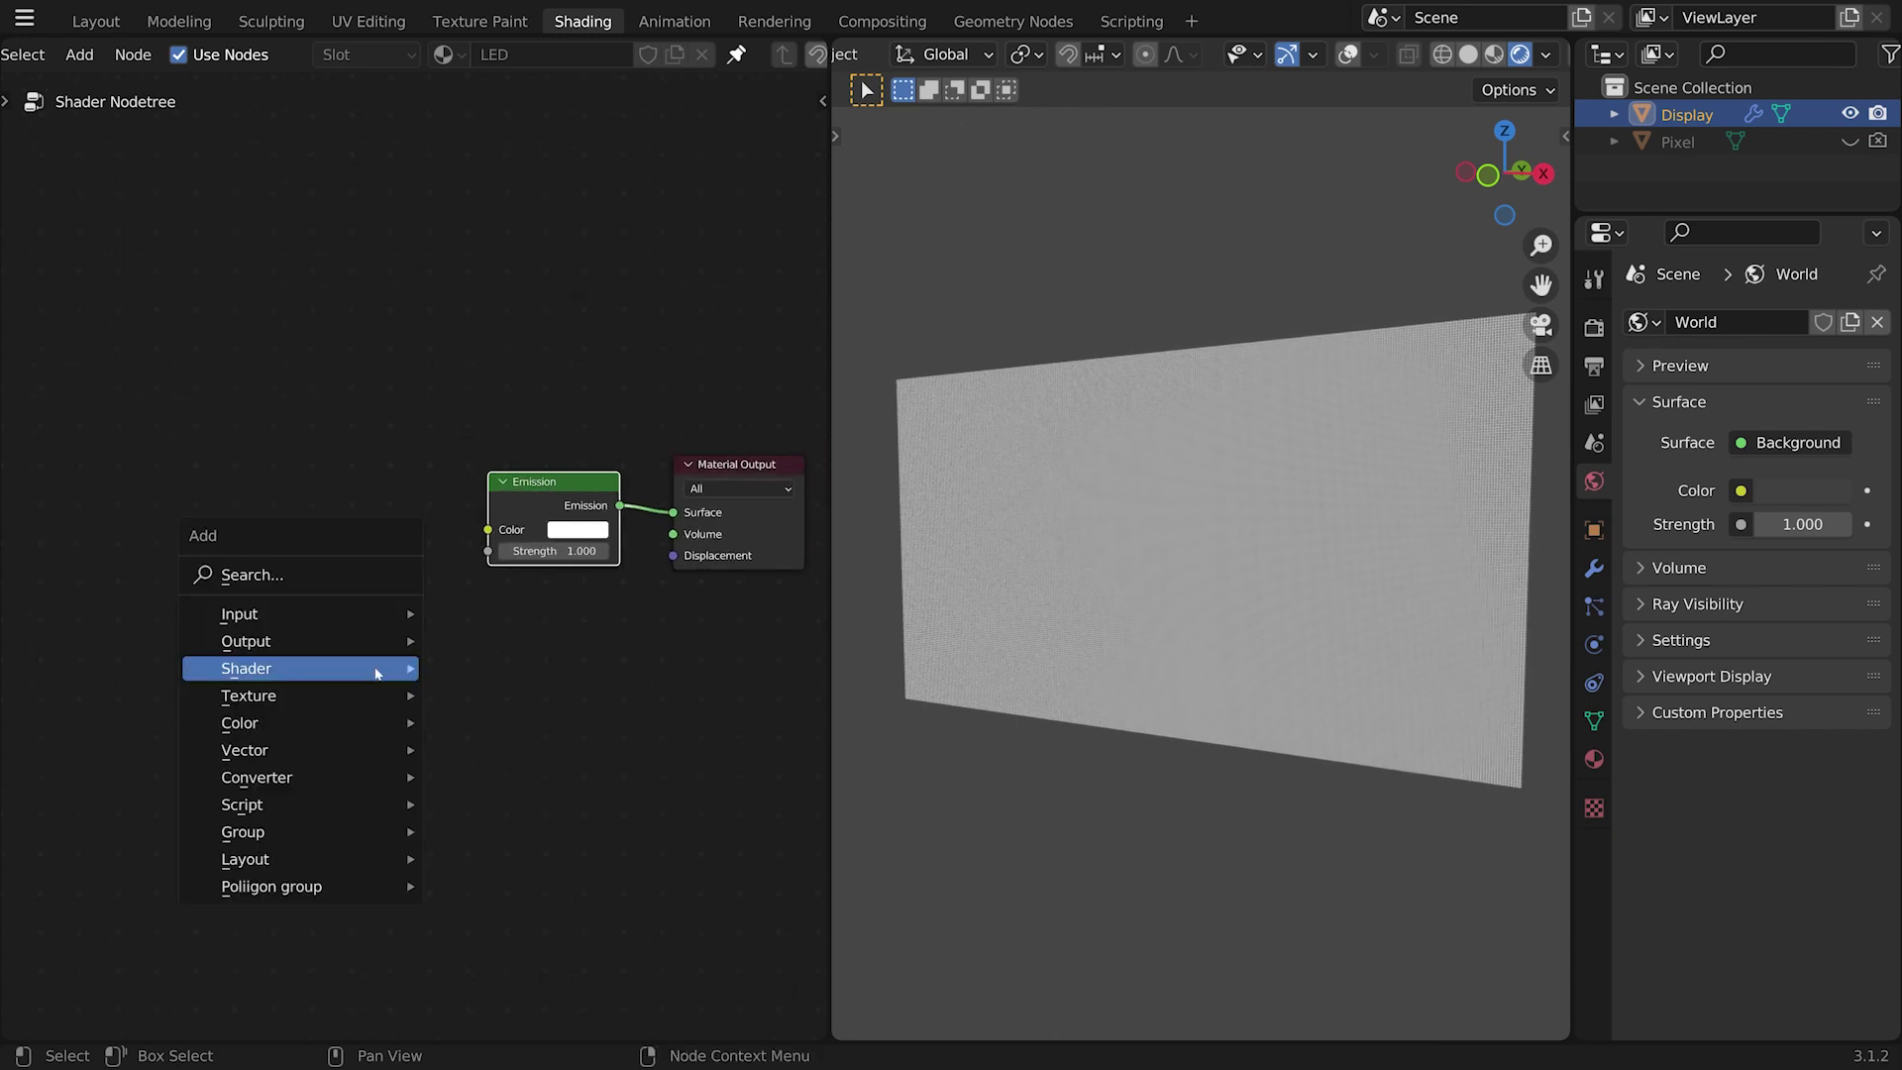
mouse_move(376, 694)
click(515, 479)
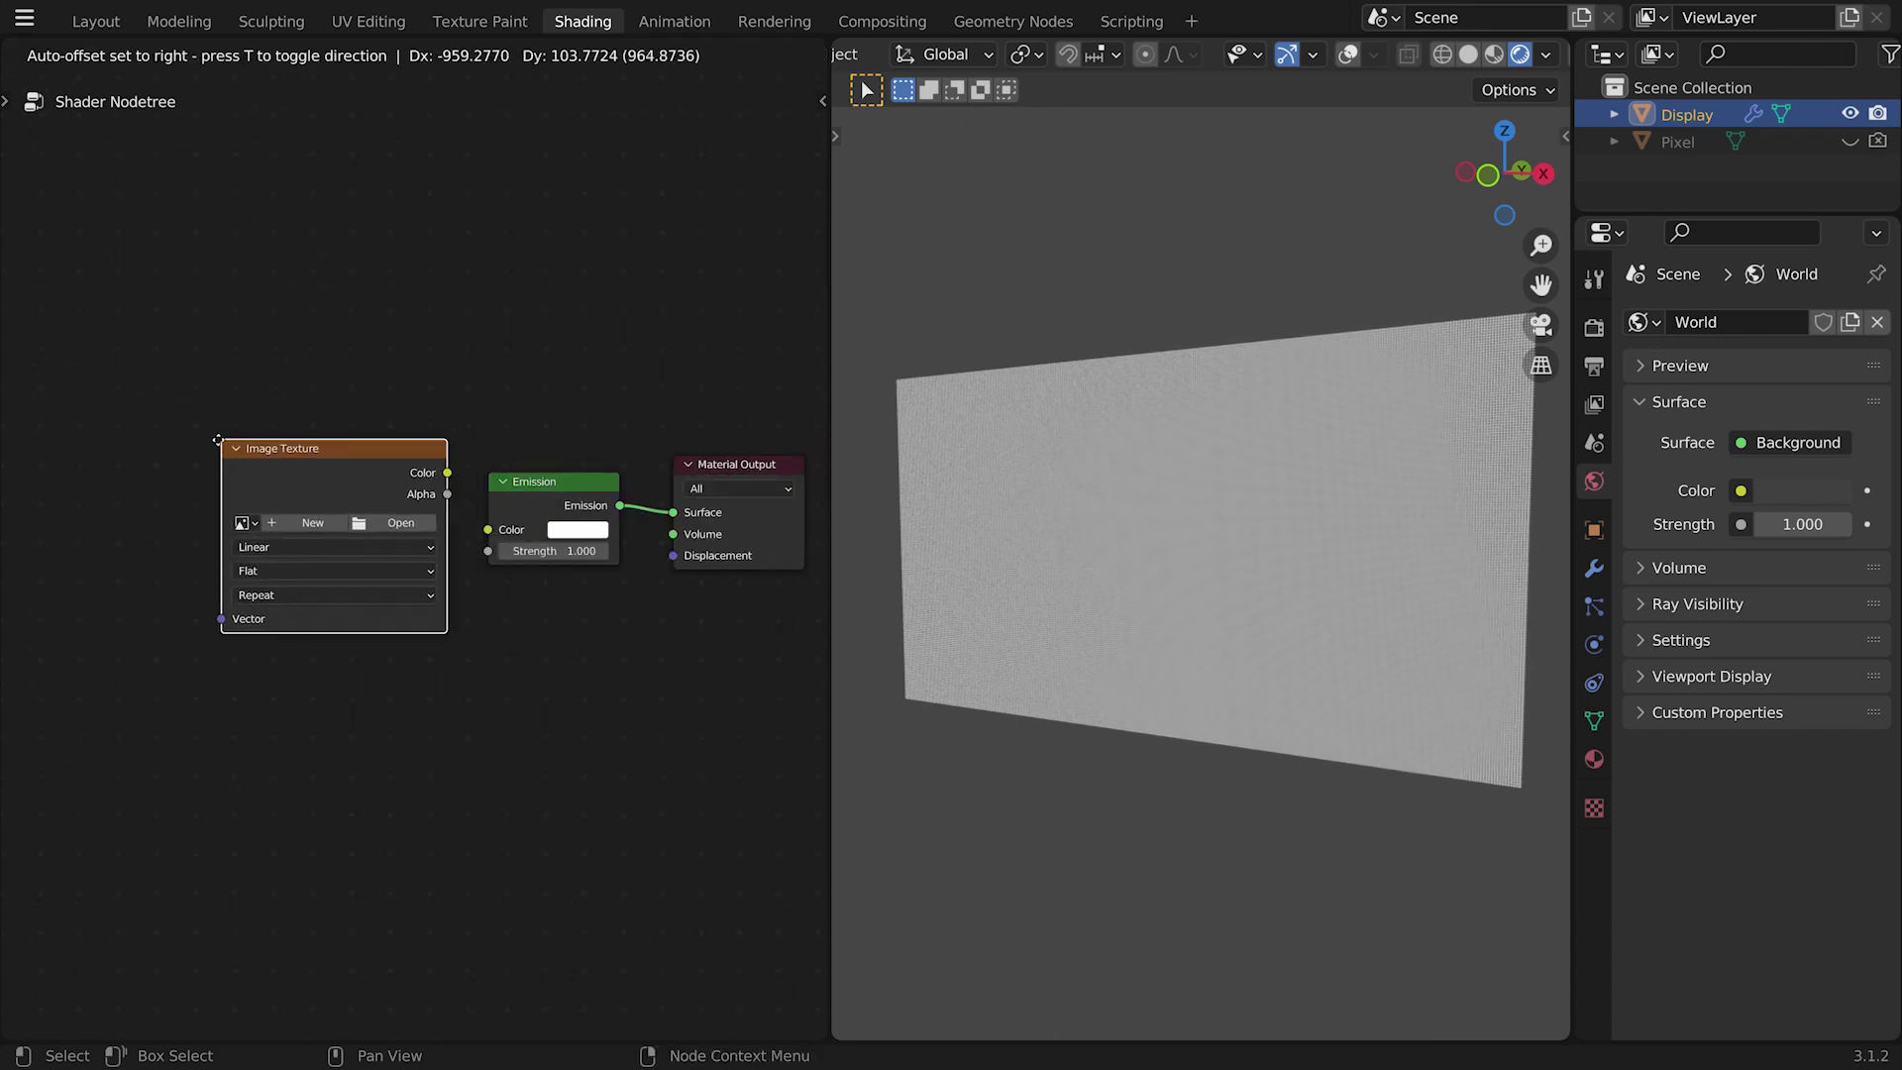
click(218, 440)
click(401, 522)
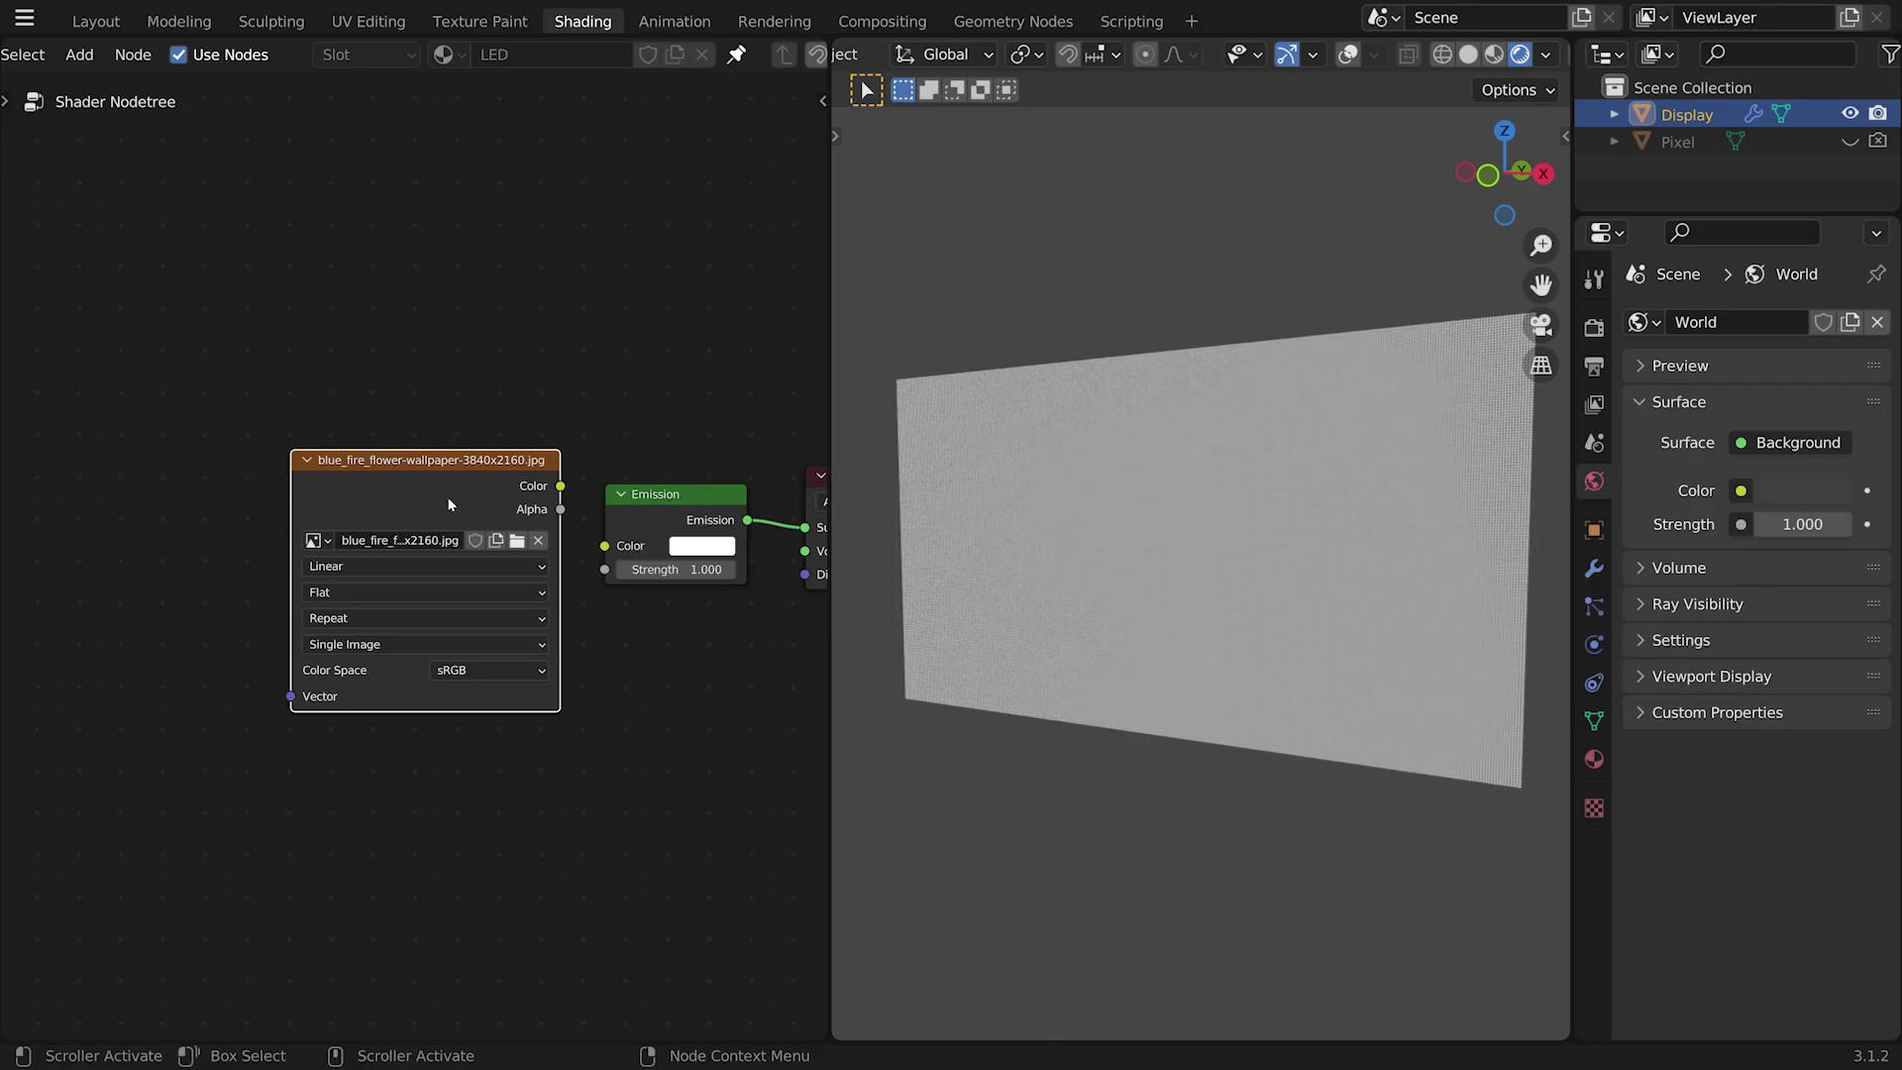
Step: Reposition the image texture node and connect its Color output to the Emission shader's Color input
key(g)
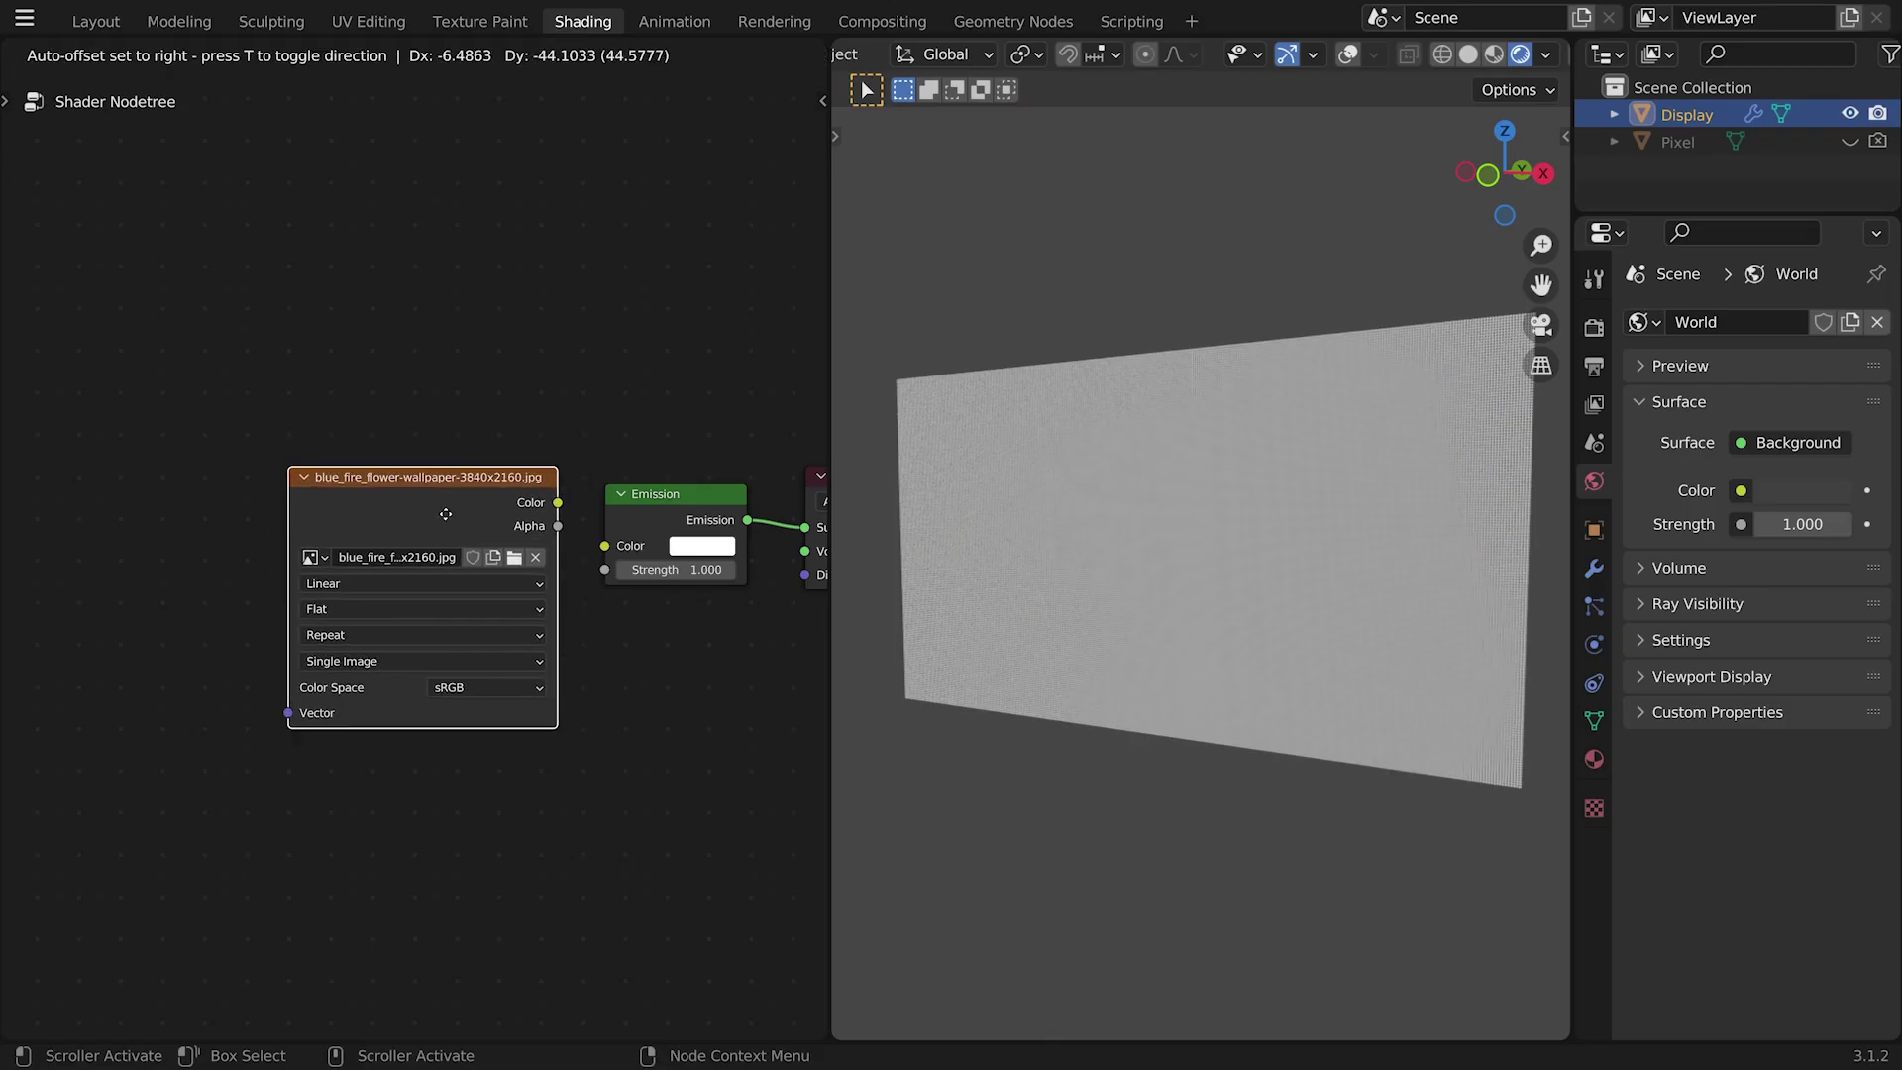
click(446, 490)
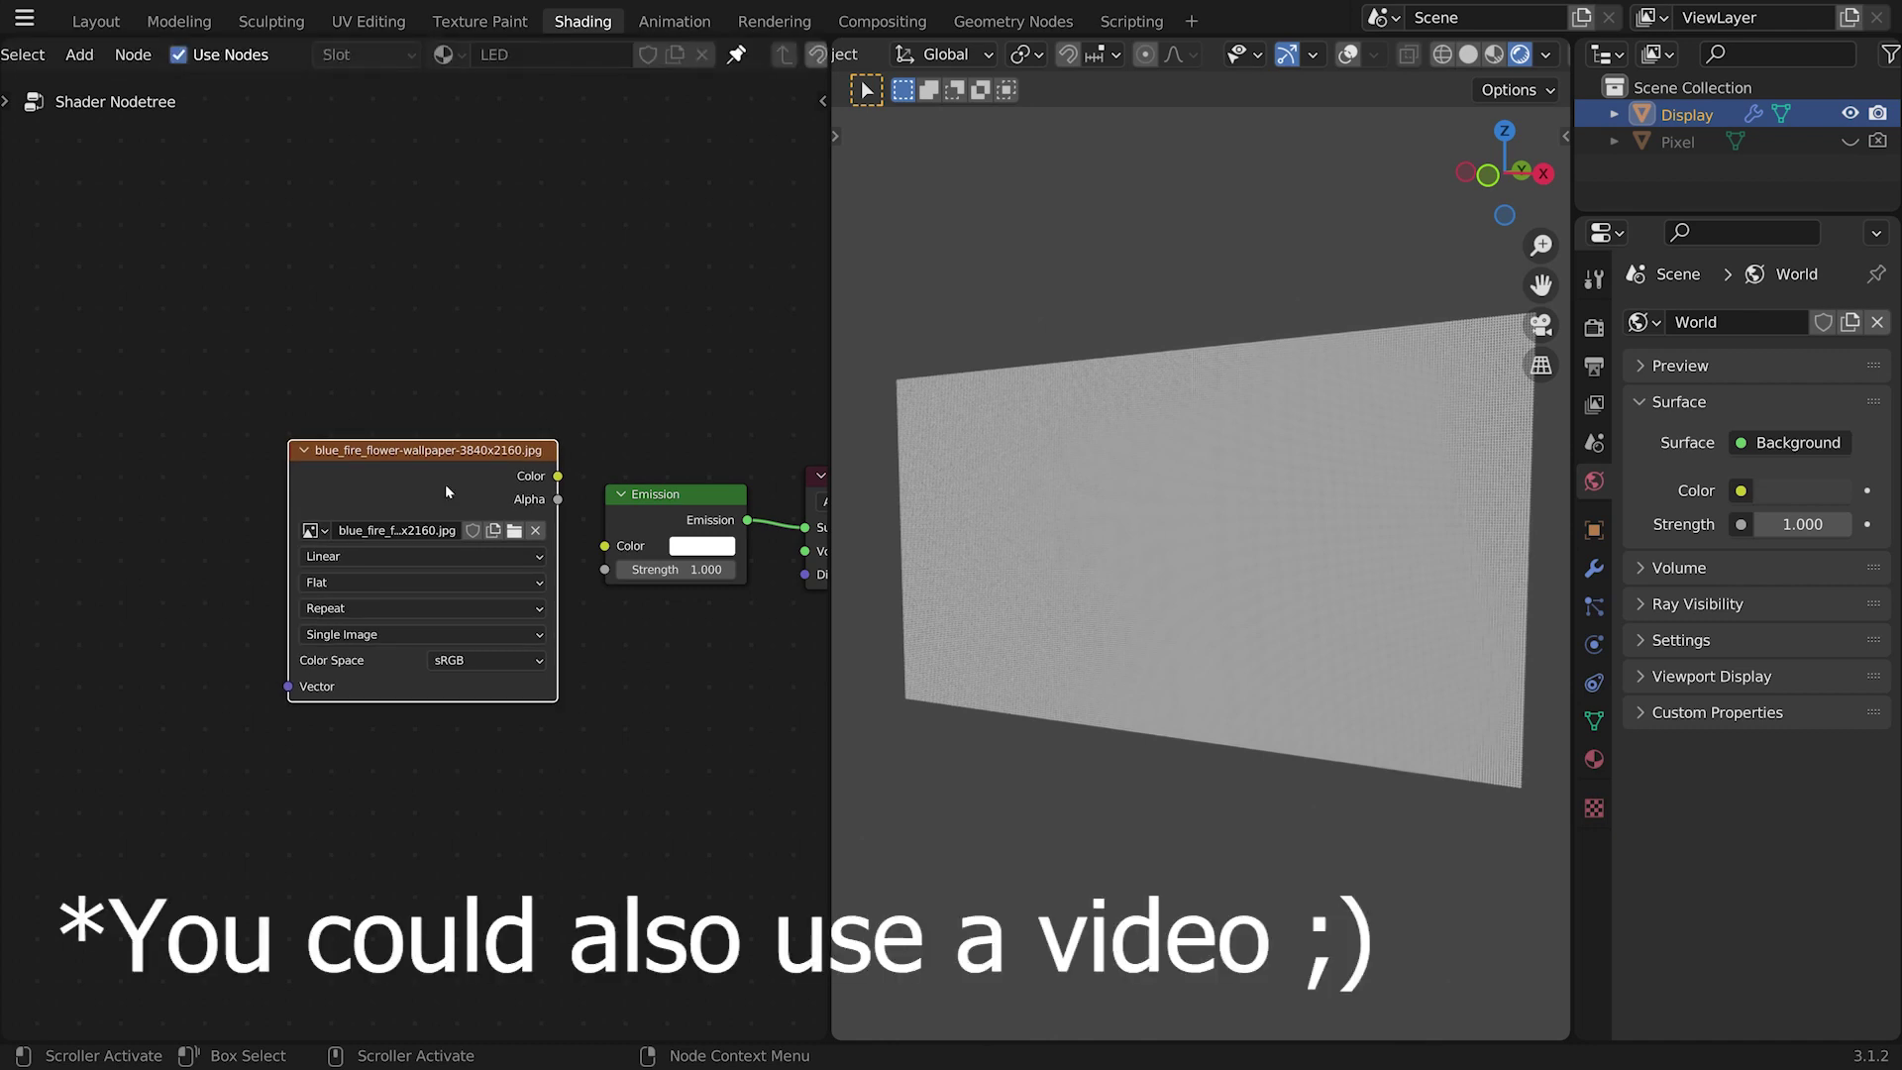
drag(483, 477, 474, 481)
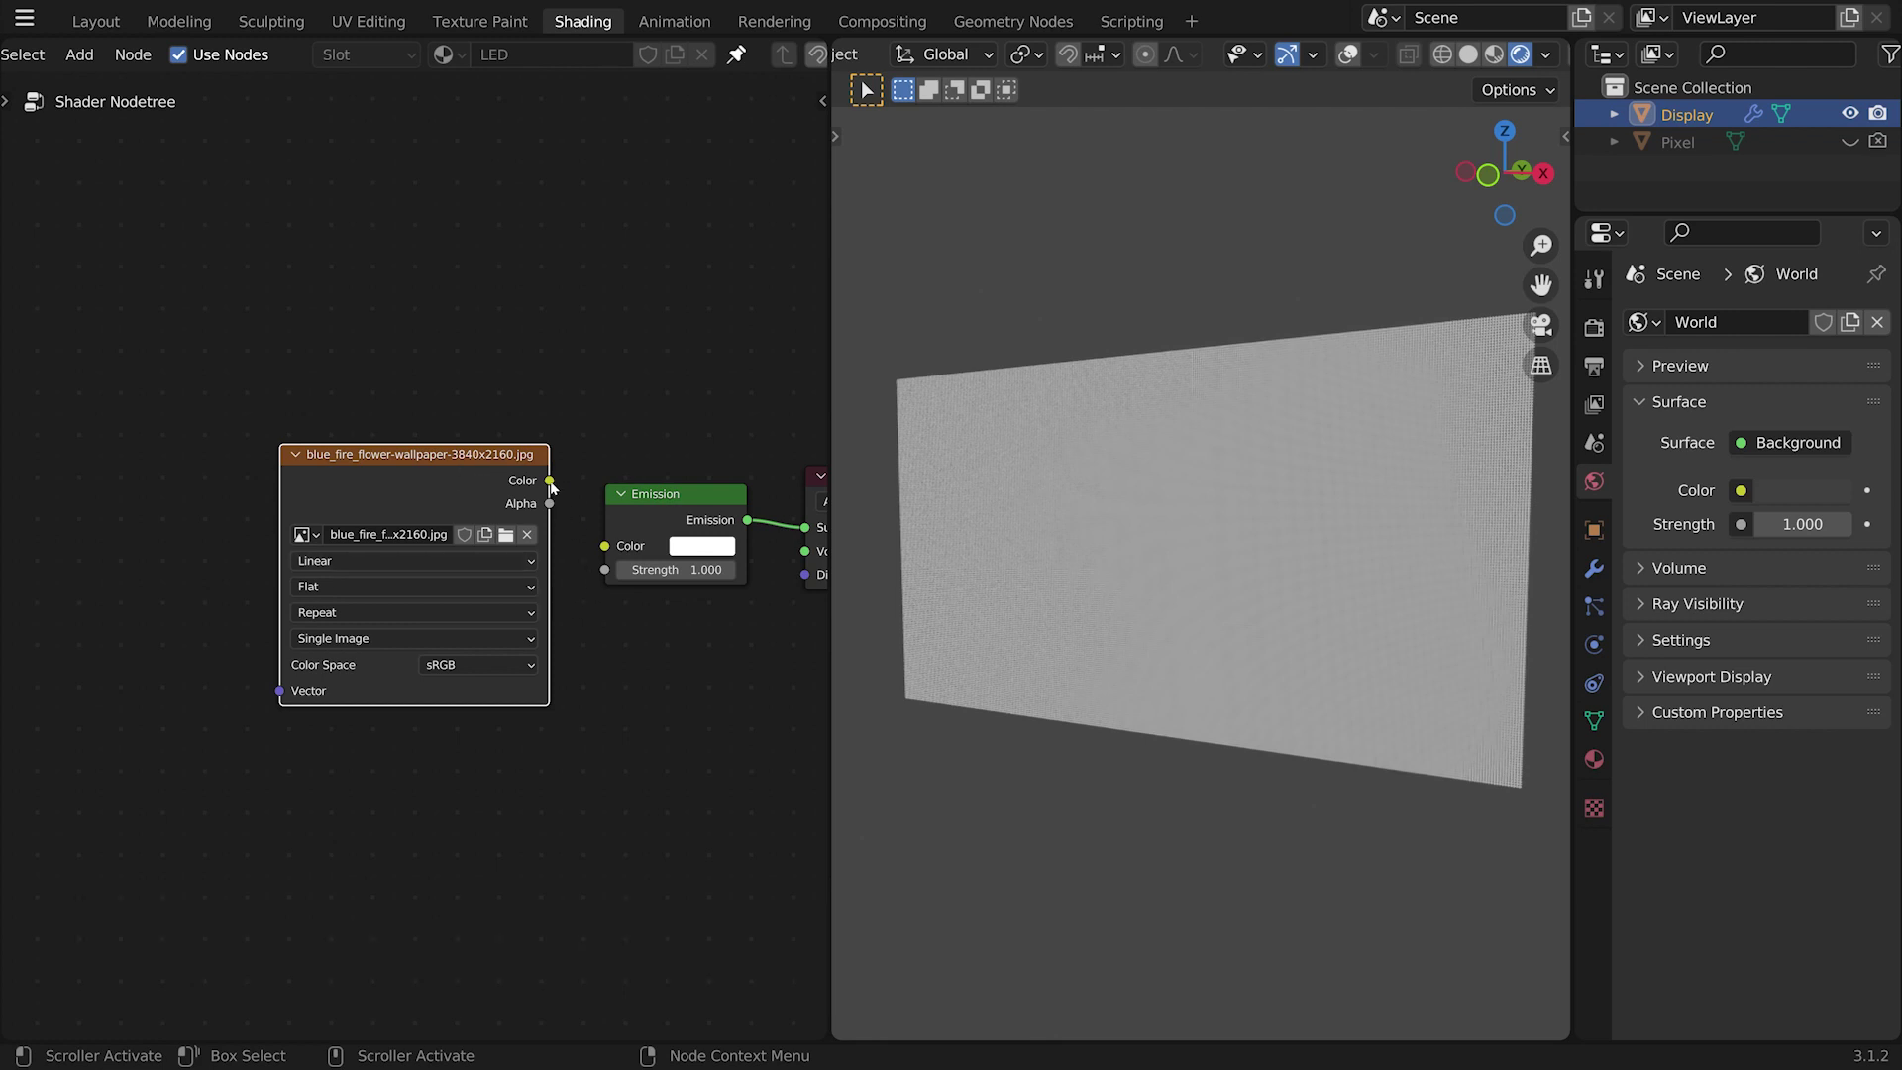
drag(548, 480, 600, 550)
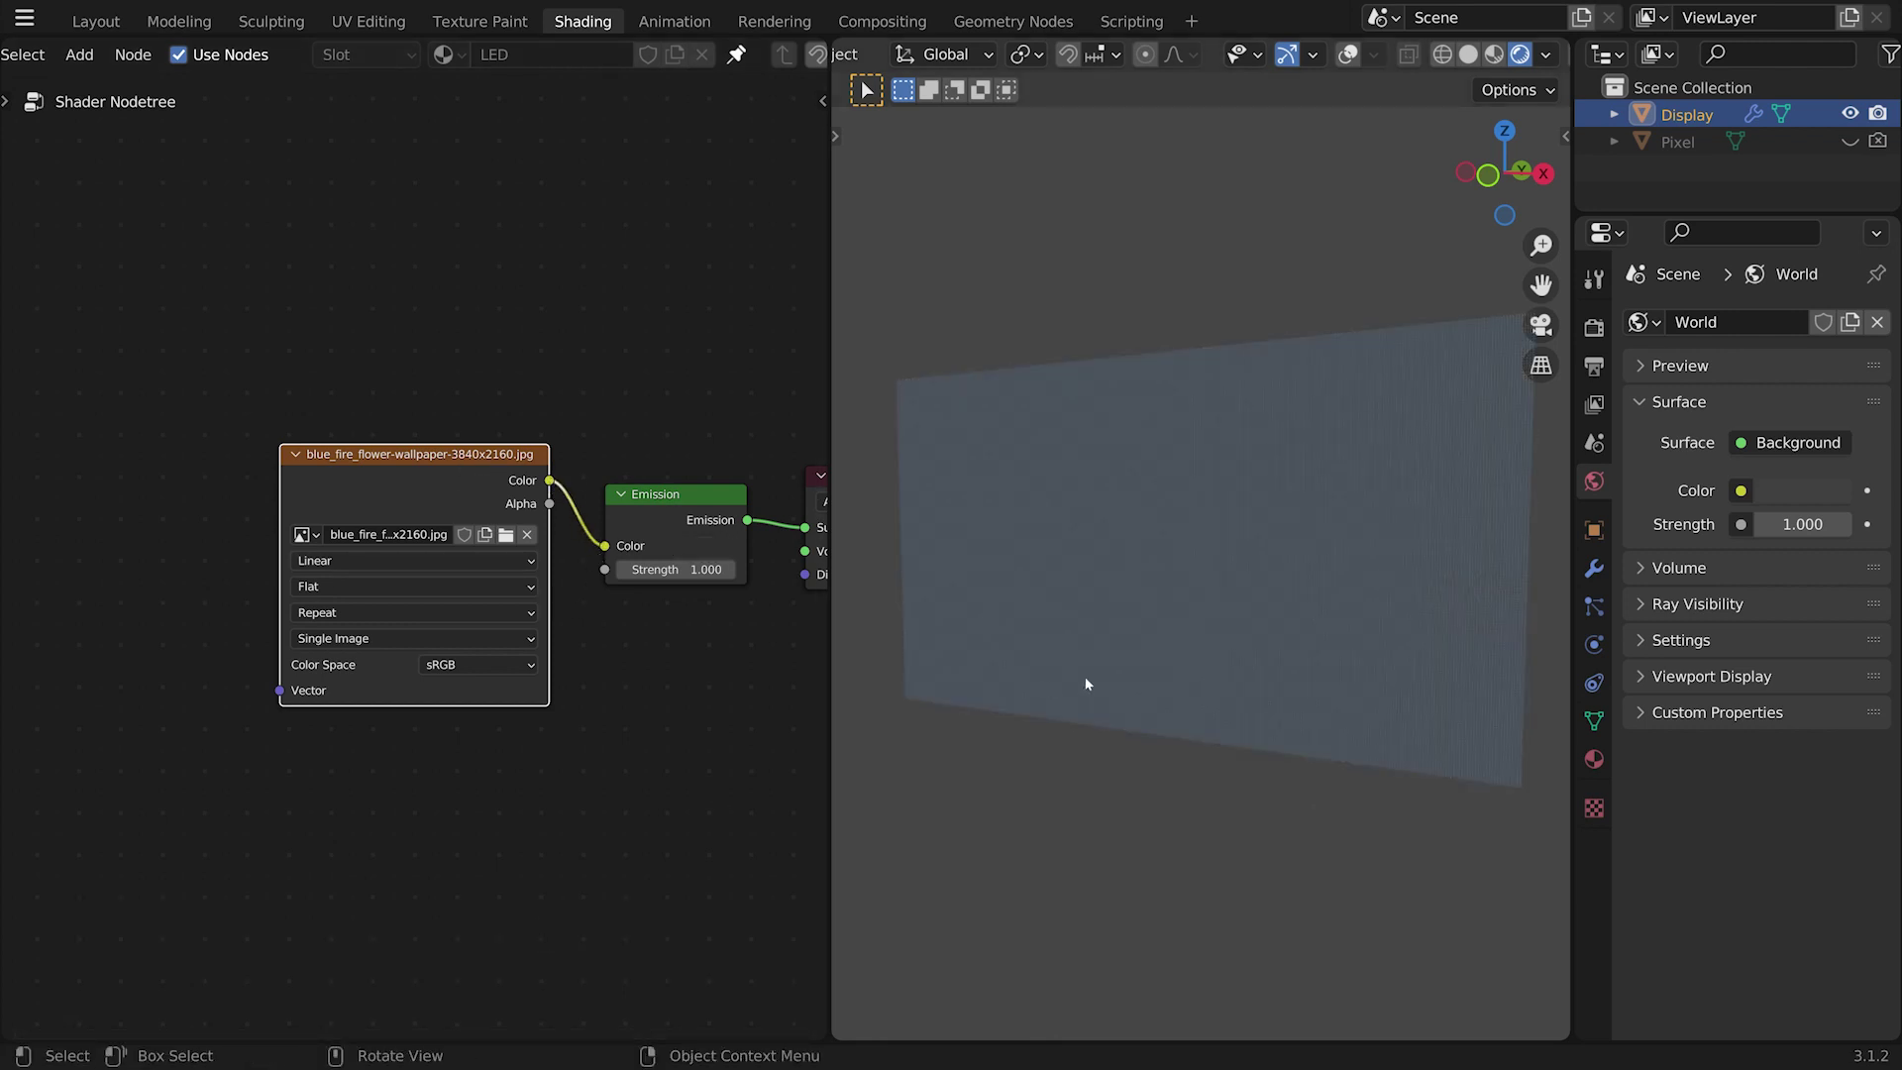
Step: Examine up close how the image texture colours the individual pixel faces of the display
middle_drag(1086, 679, 1163, 726)
scroll(1332, 750, up, 7)
scroll(1322, 728, down, 4)
scroll(1305, 705, up, 10)
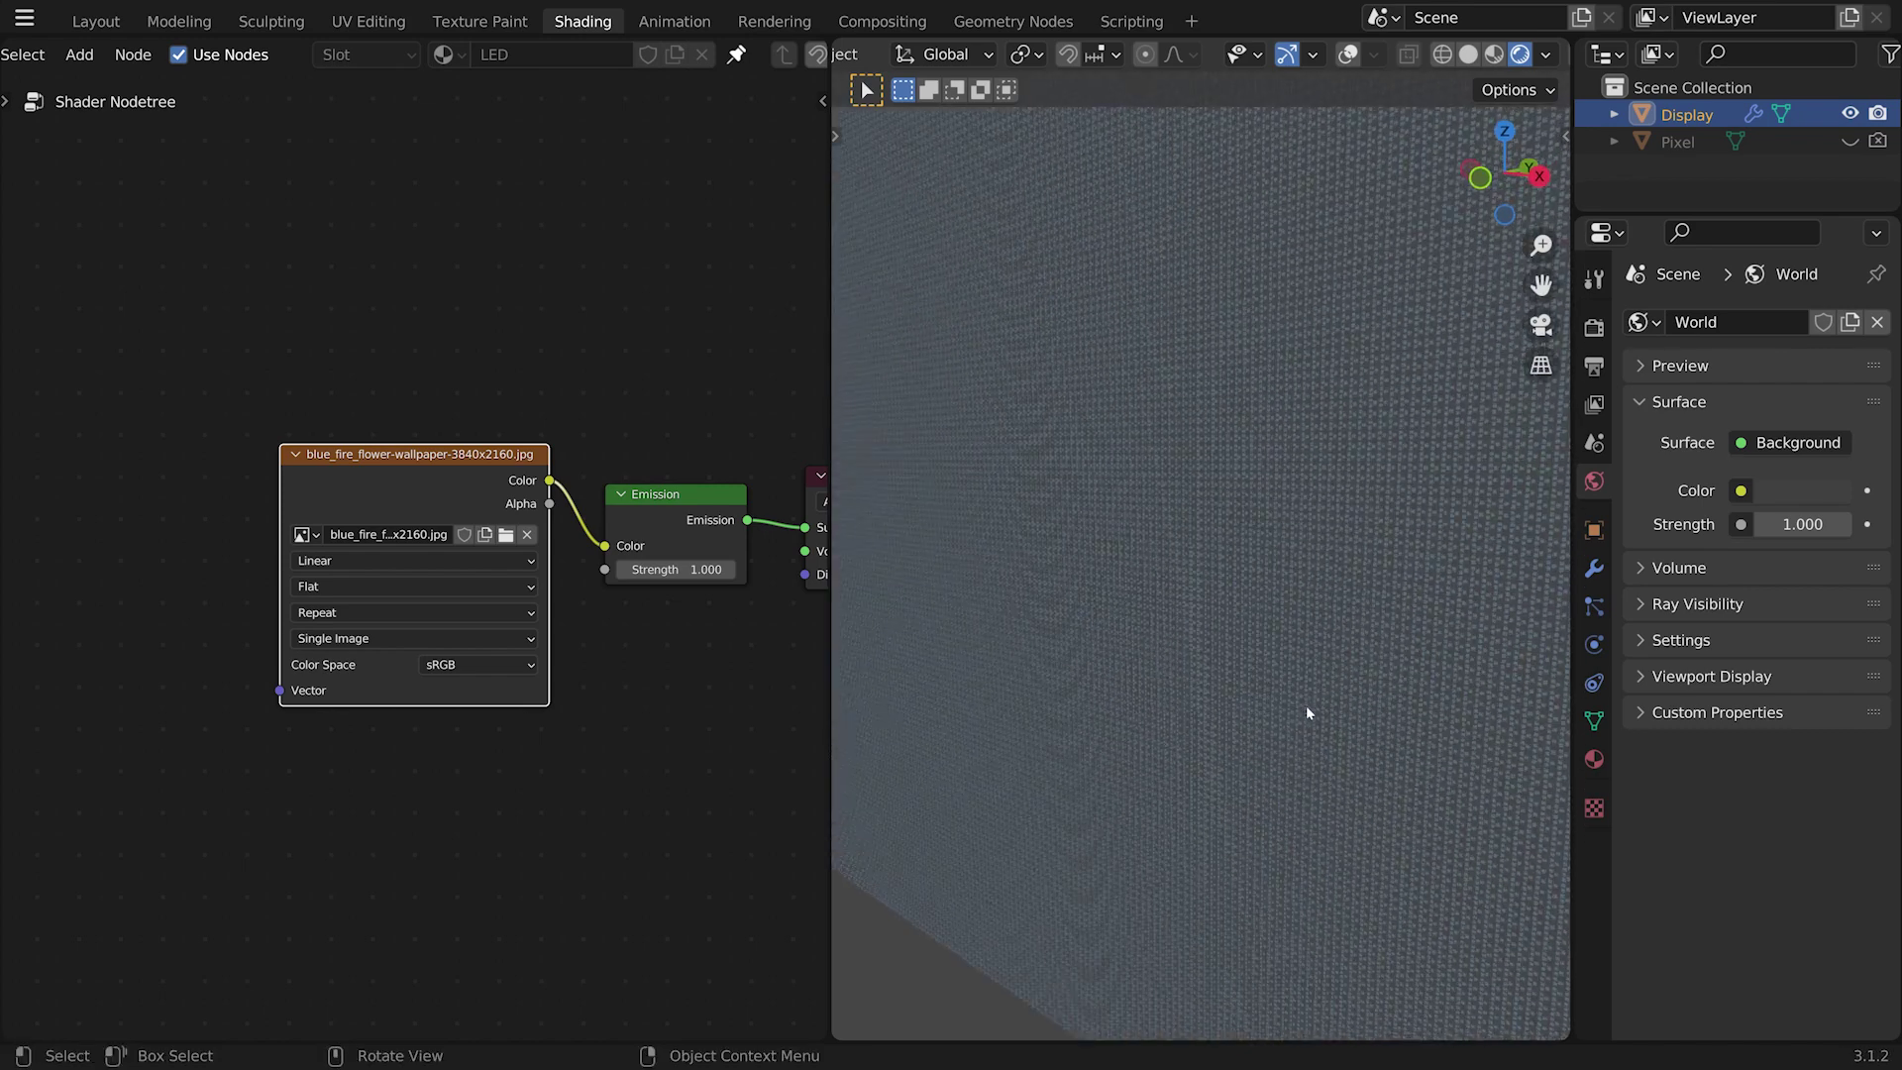
scroll(1306, 705, up, 6)
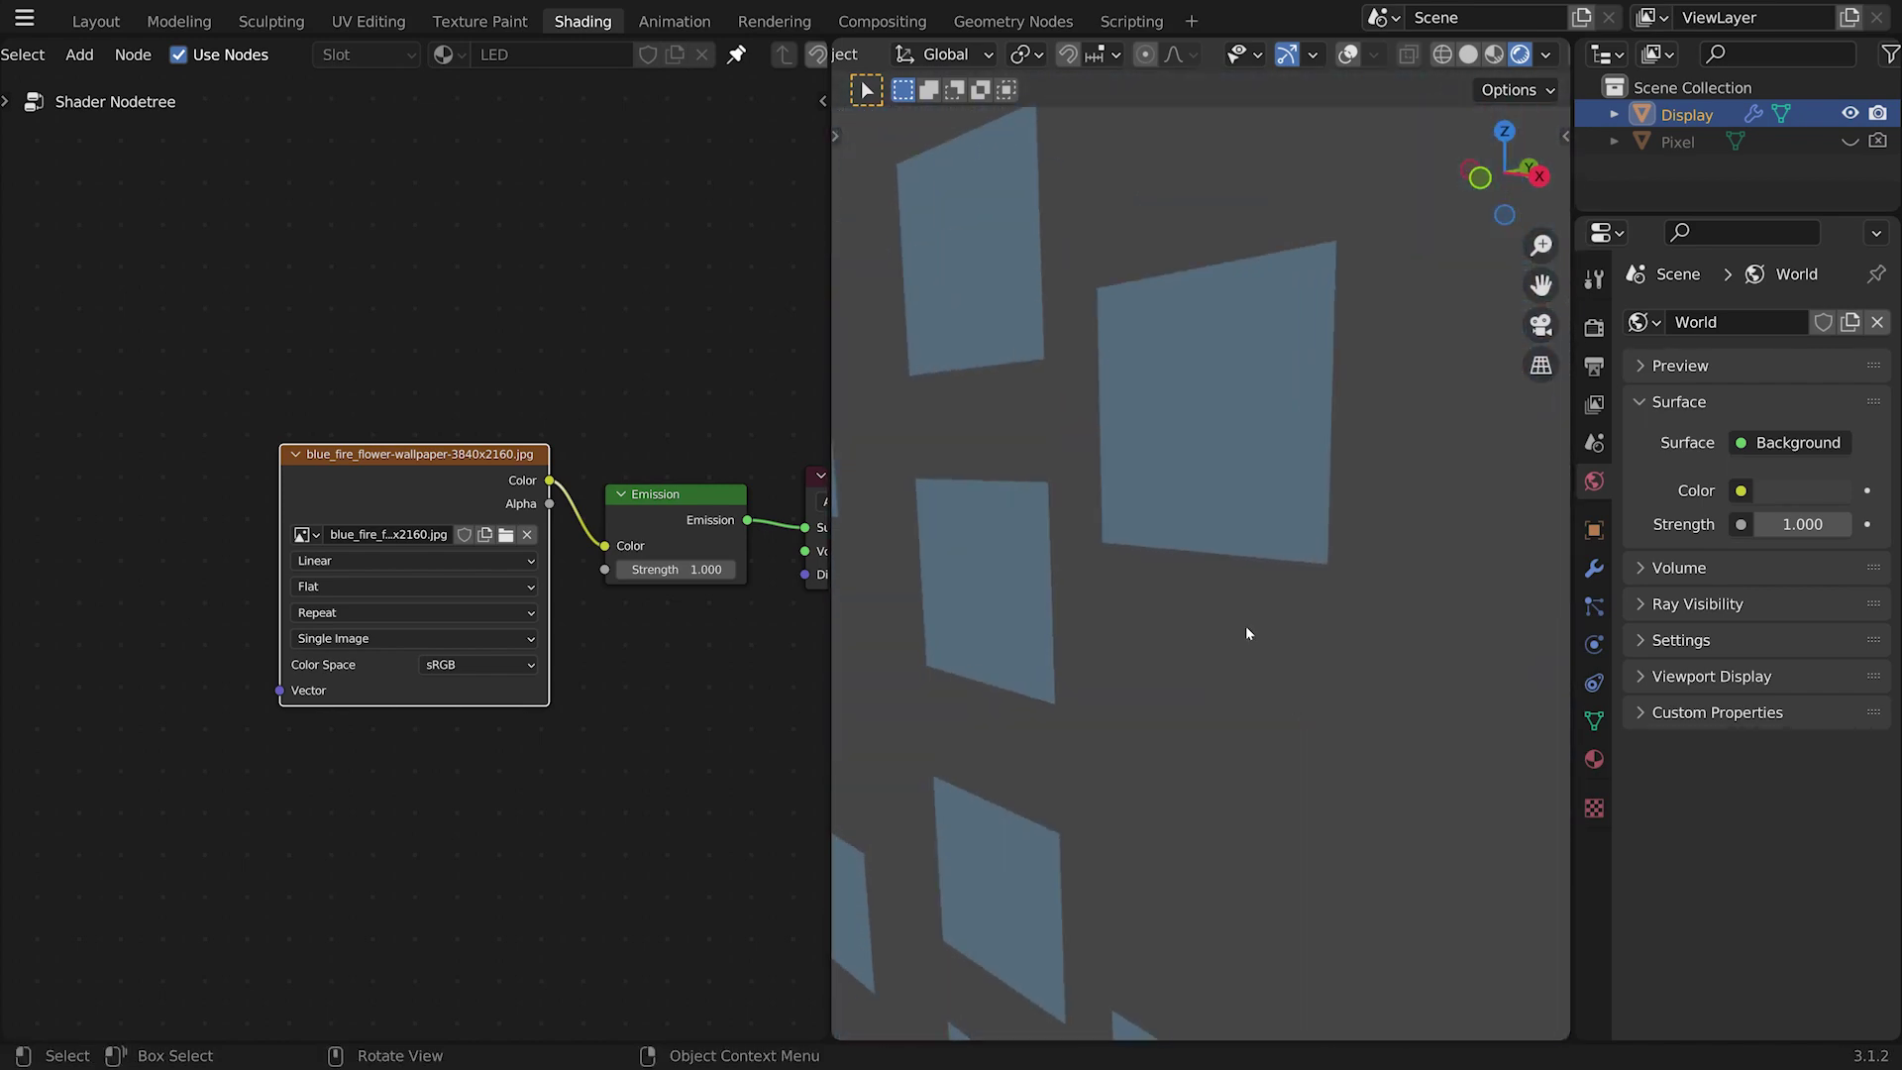
middle_drag(1127, 735, 1284, 769)
scroll(1201, 719, down, 10)
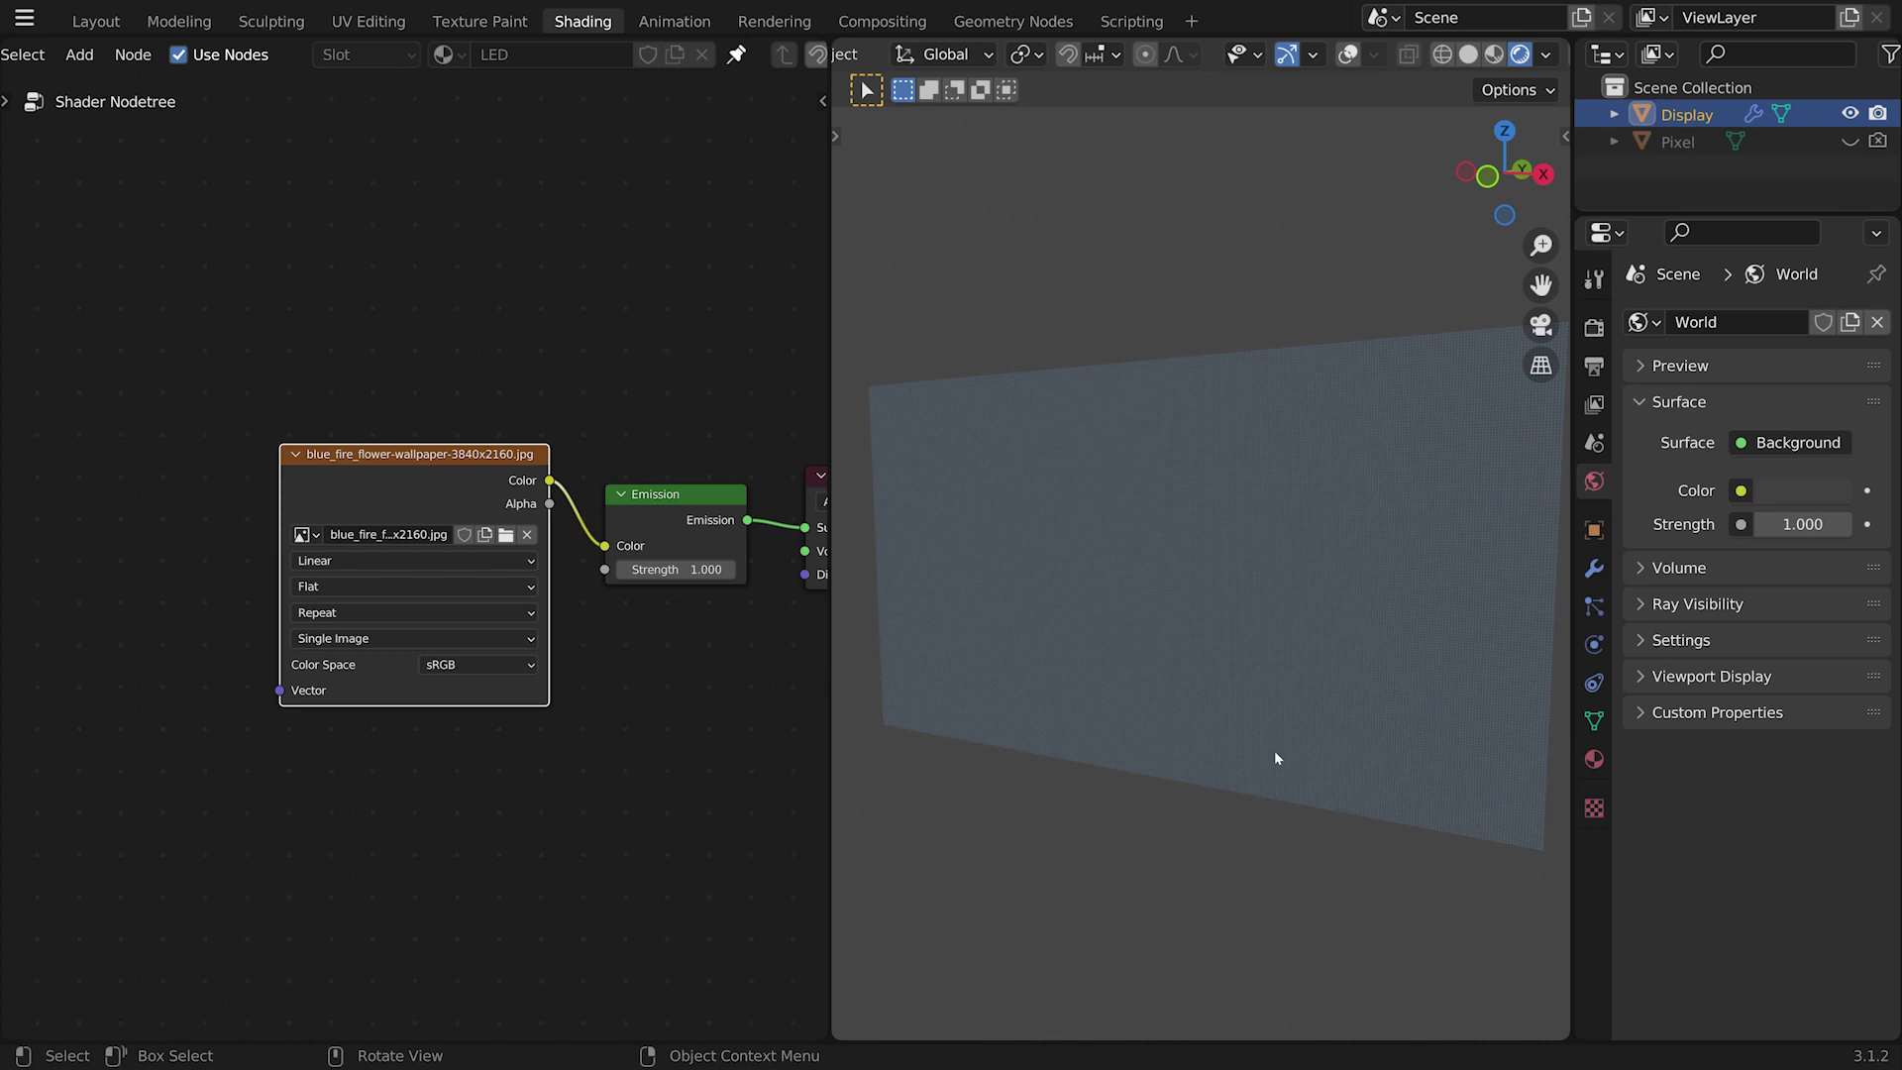
scroll(551, 730, down, 3)
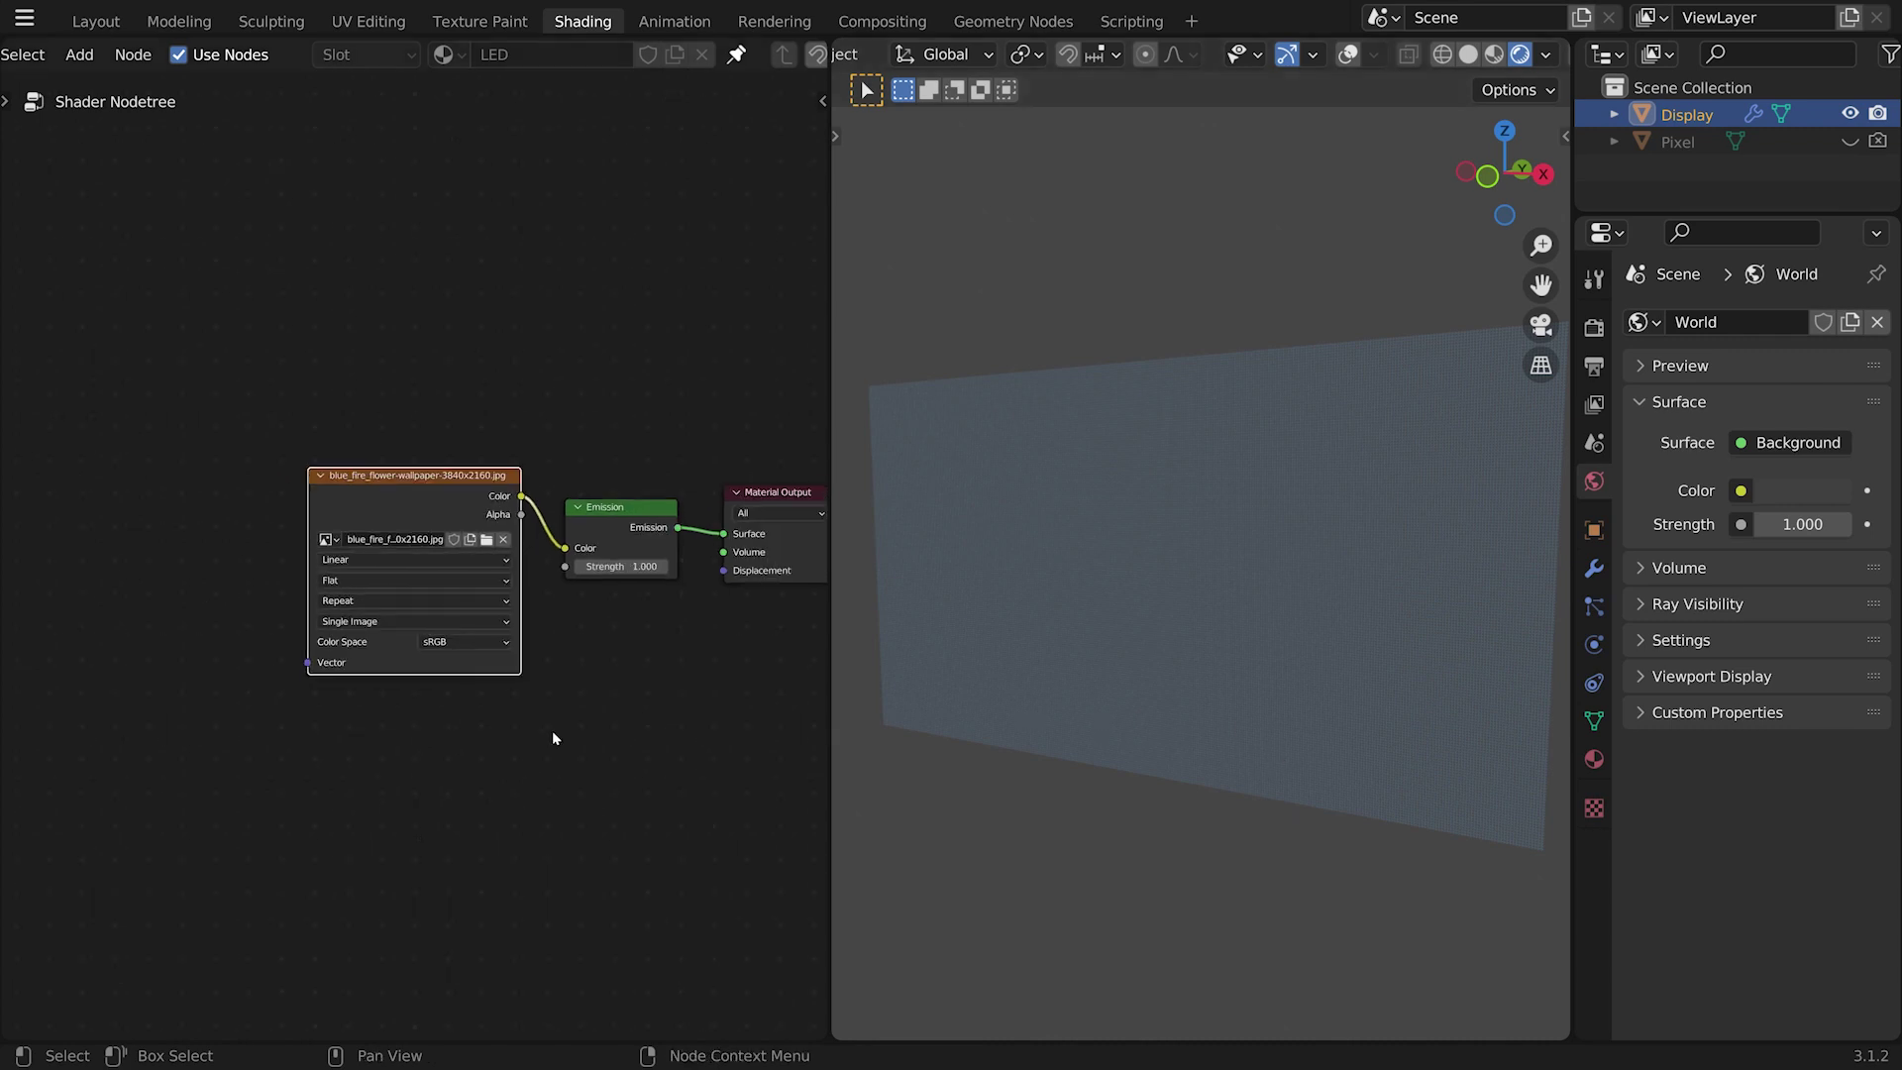
middle_drag(495, 749, 619, 778)
key(shift+a)
mouse_move(167, 581)
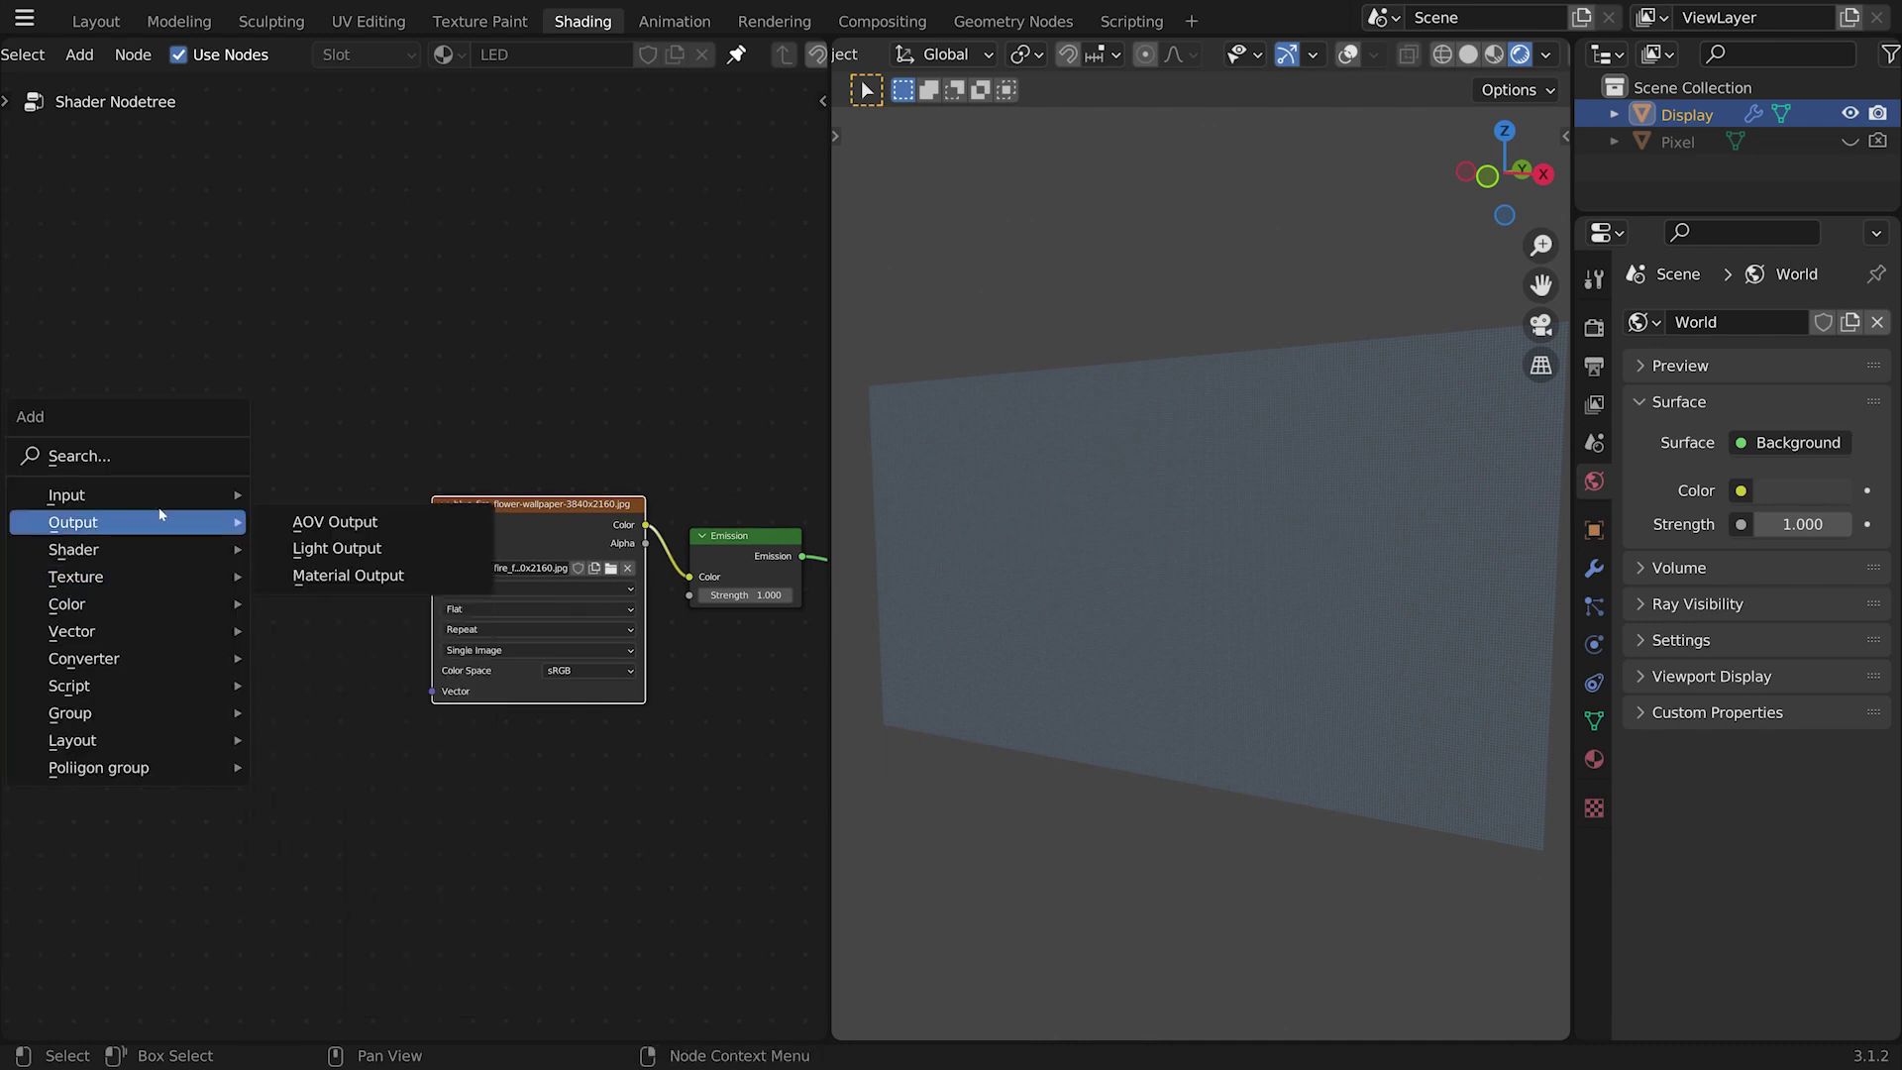
mouse_move(163, 509)
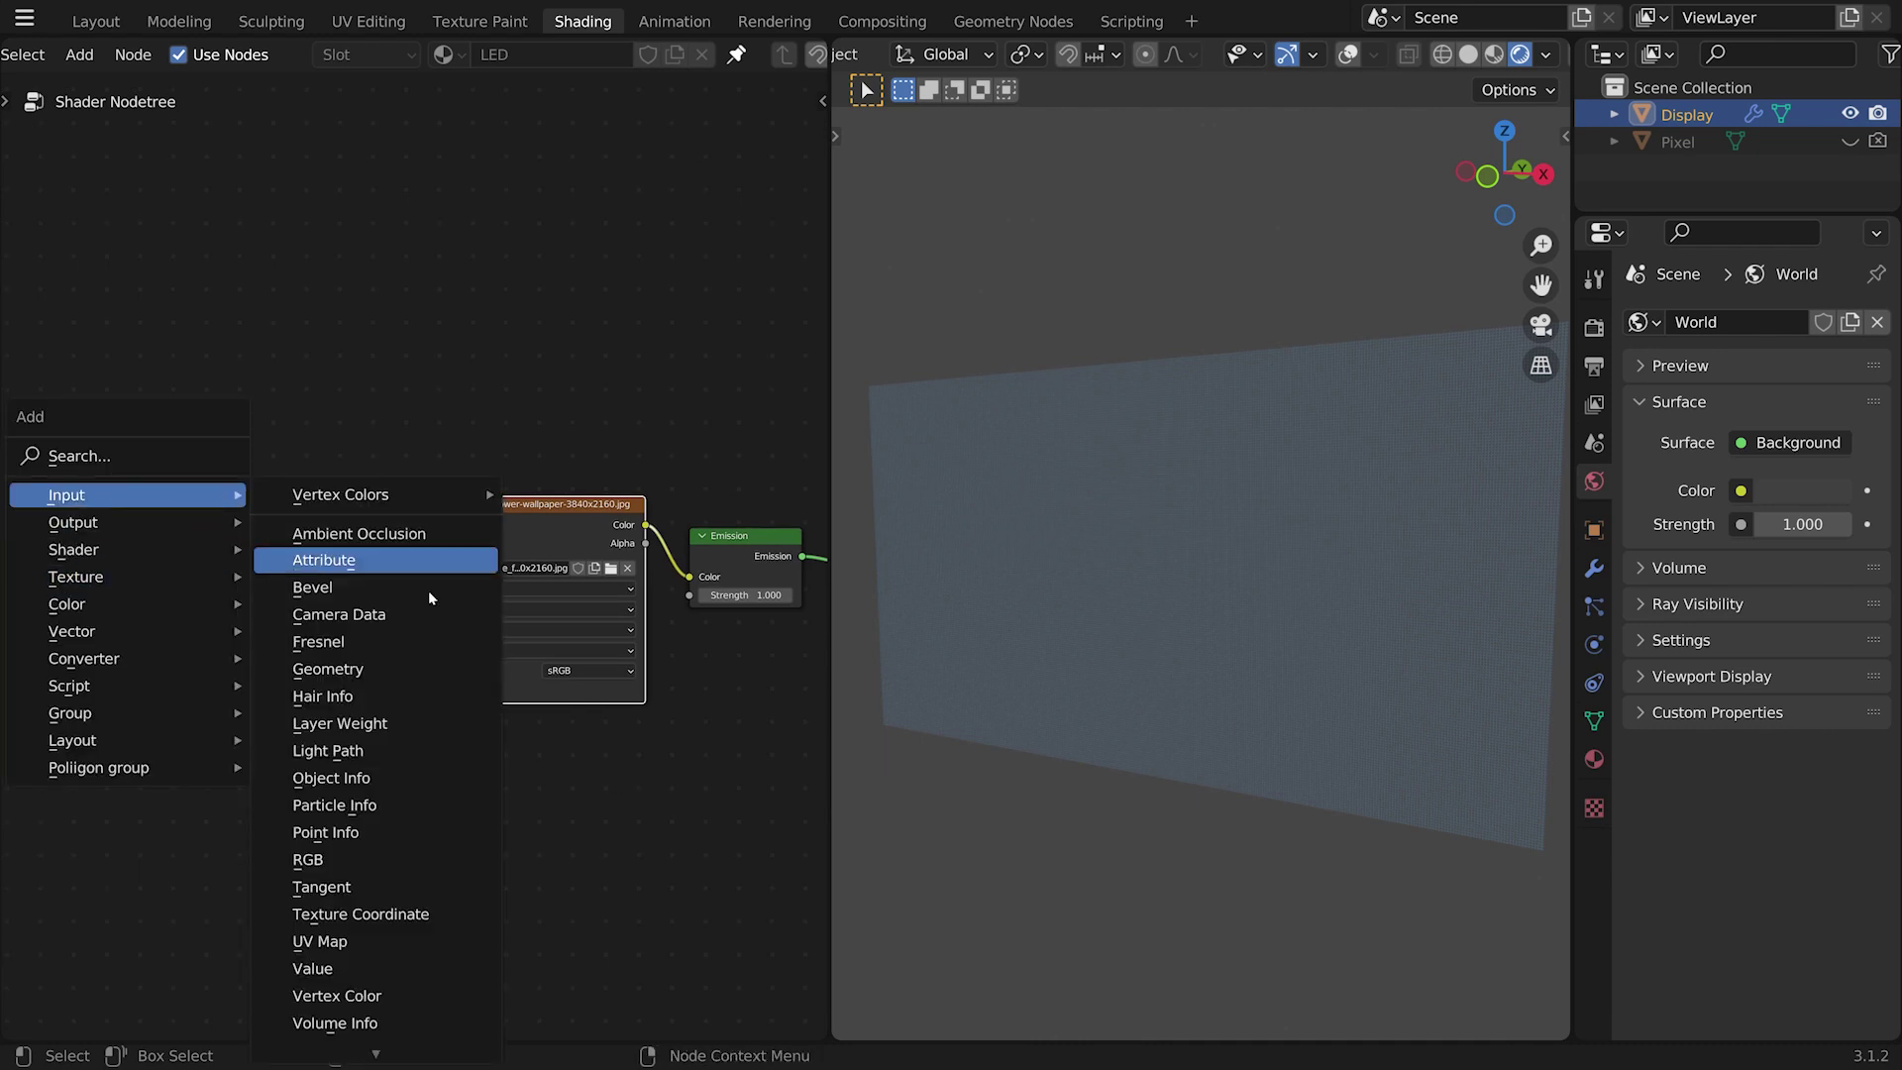
click(439, 668)
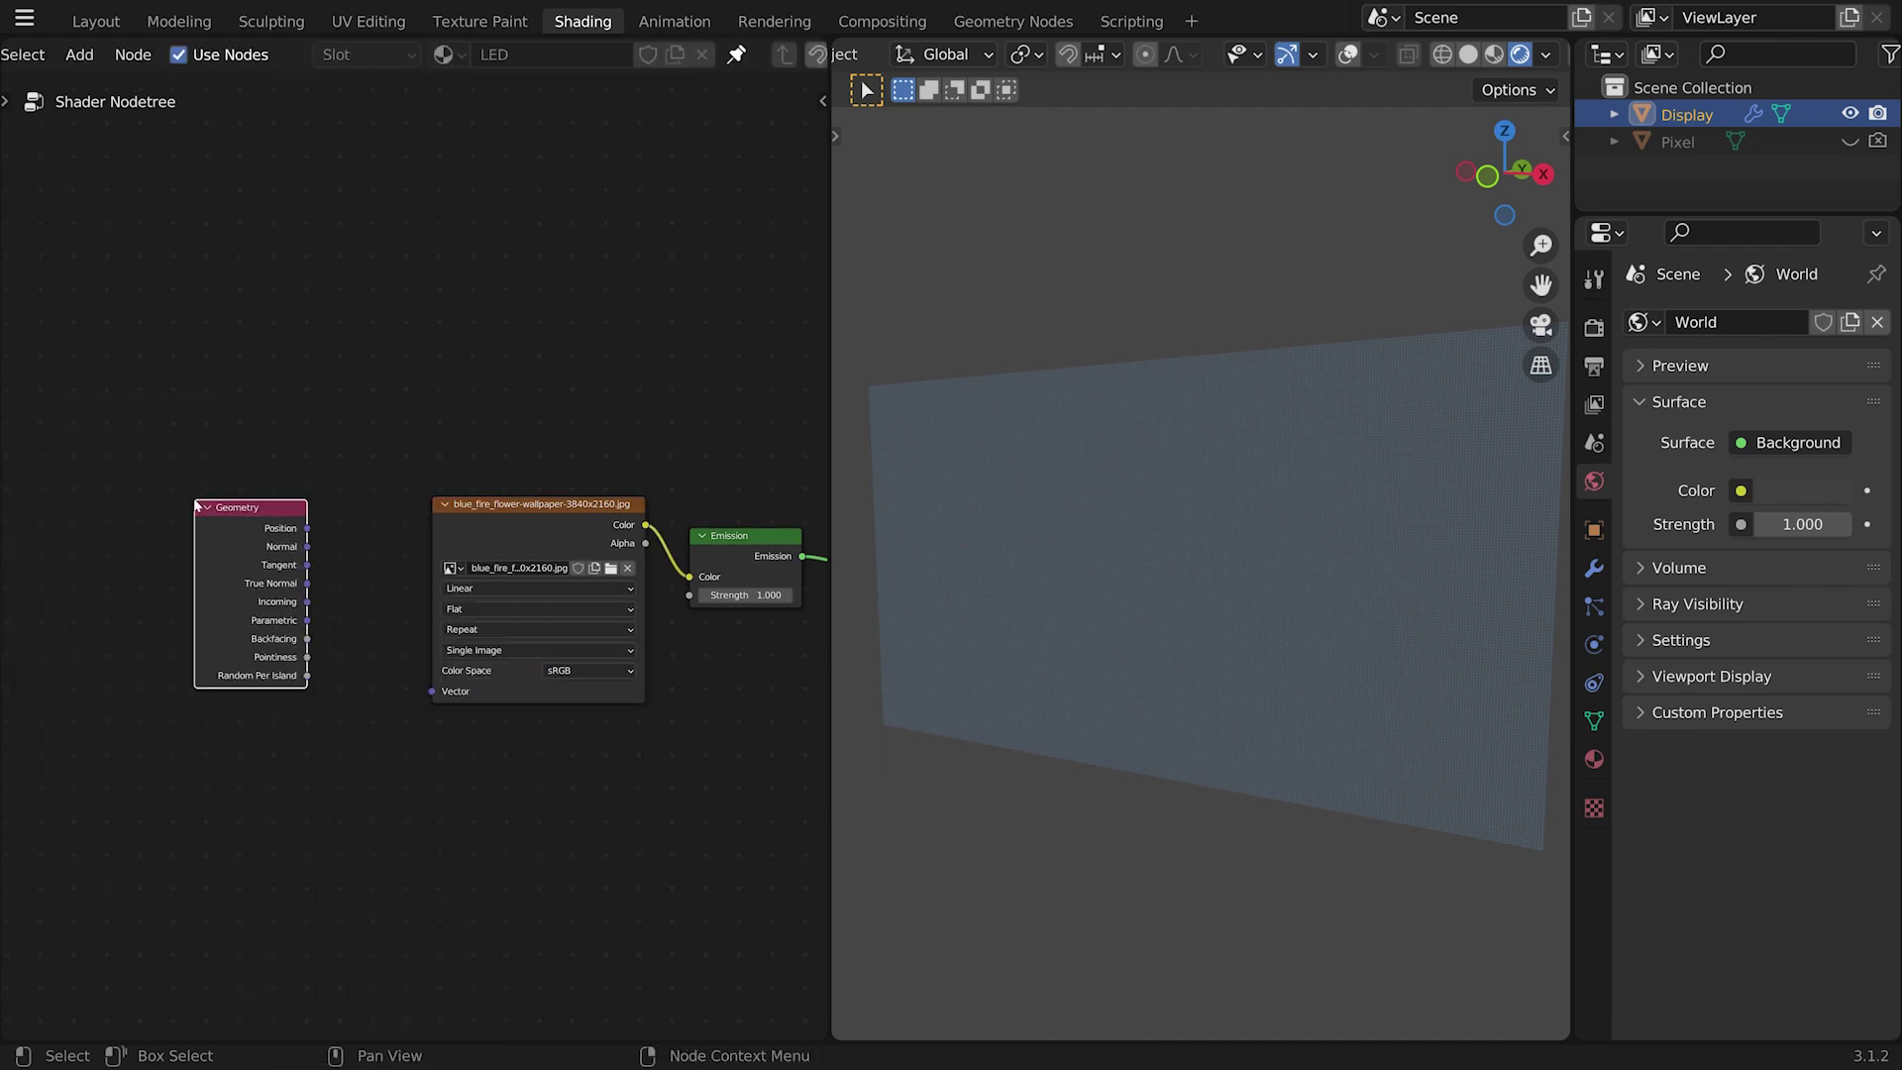
key(Escape)
Step: Add an Attribute node and place it ahead of the image texture node
key(shift+a)
mouse_move(290, 563)
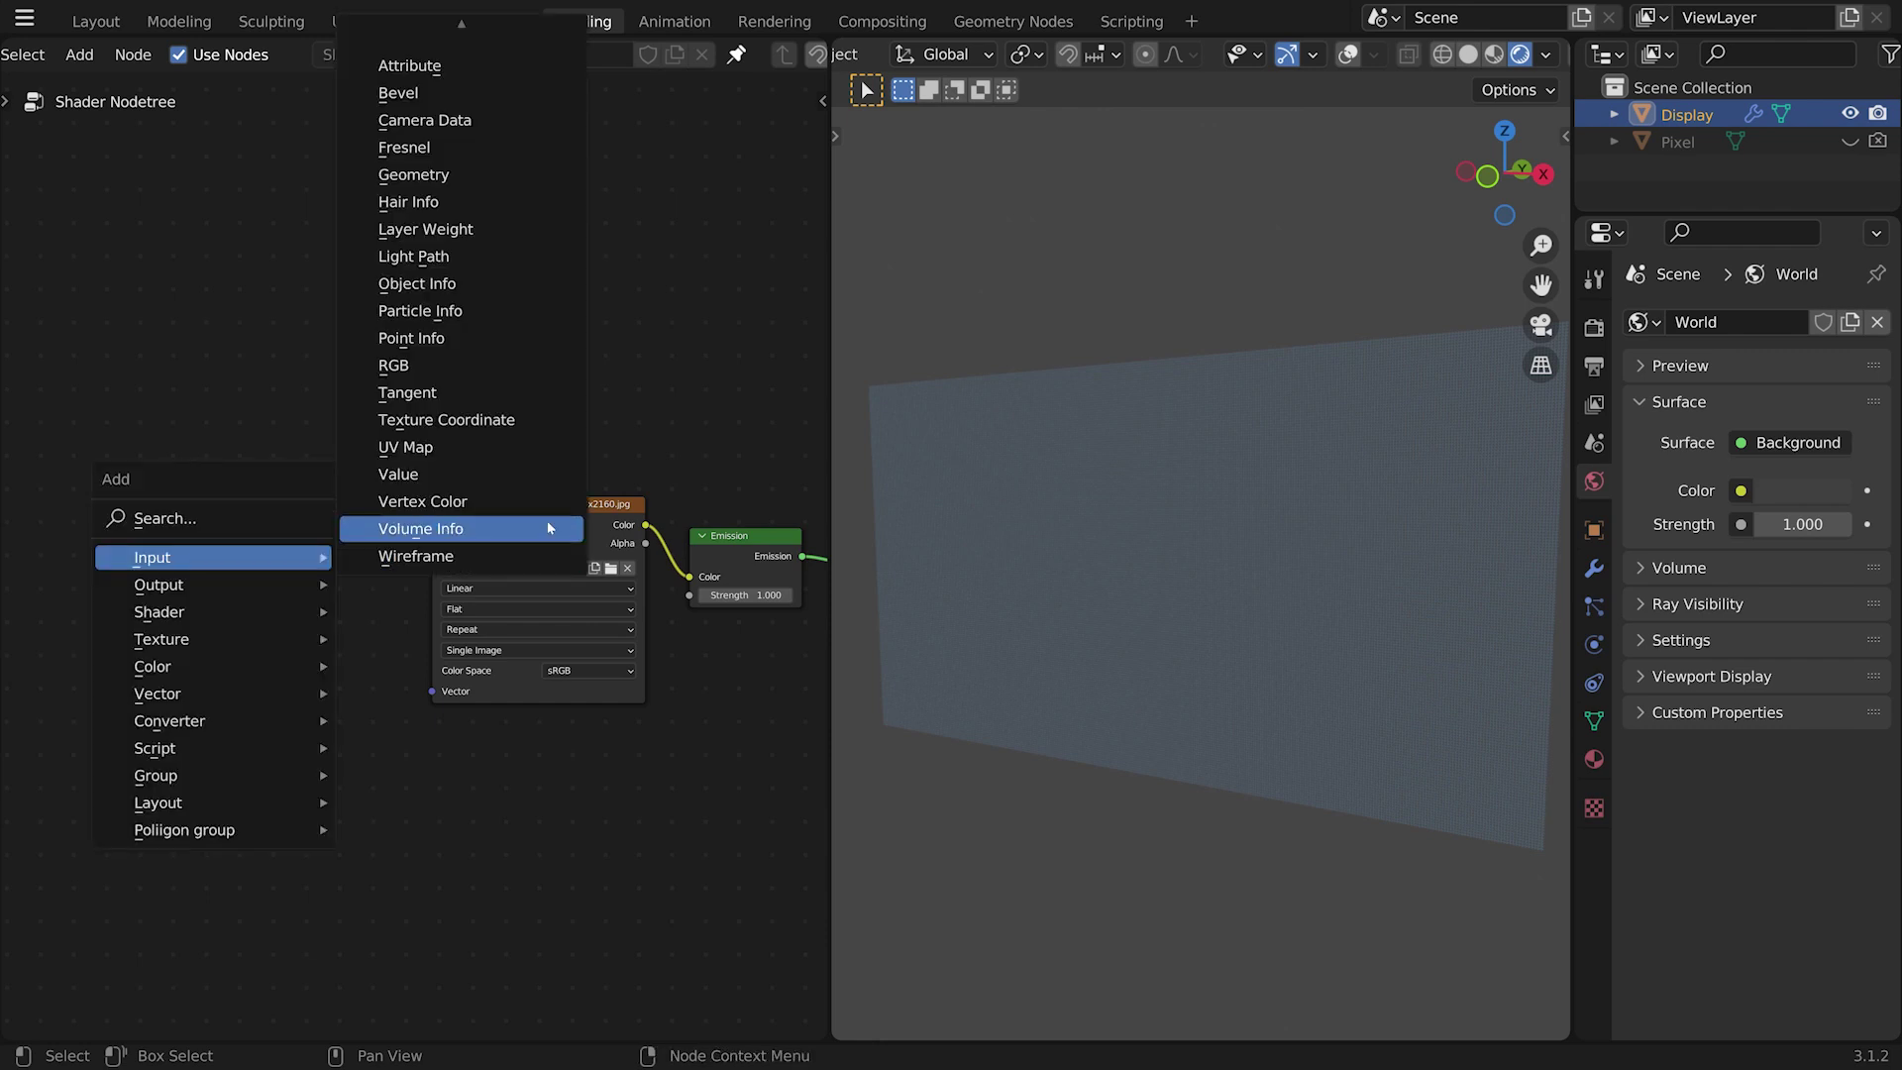
click(488, 65)
click(278, 646)
scroll(277, 646, up, 2)
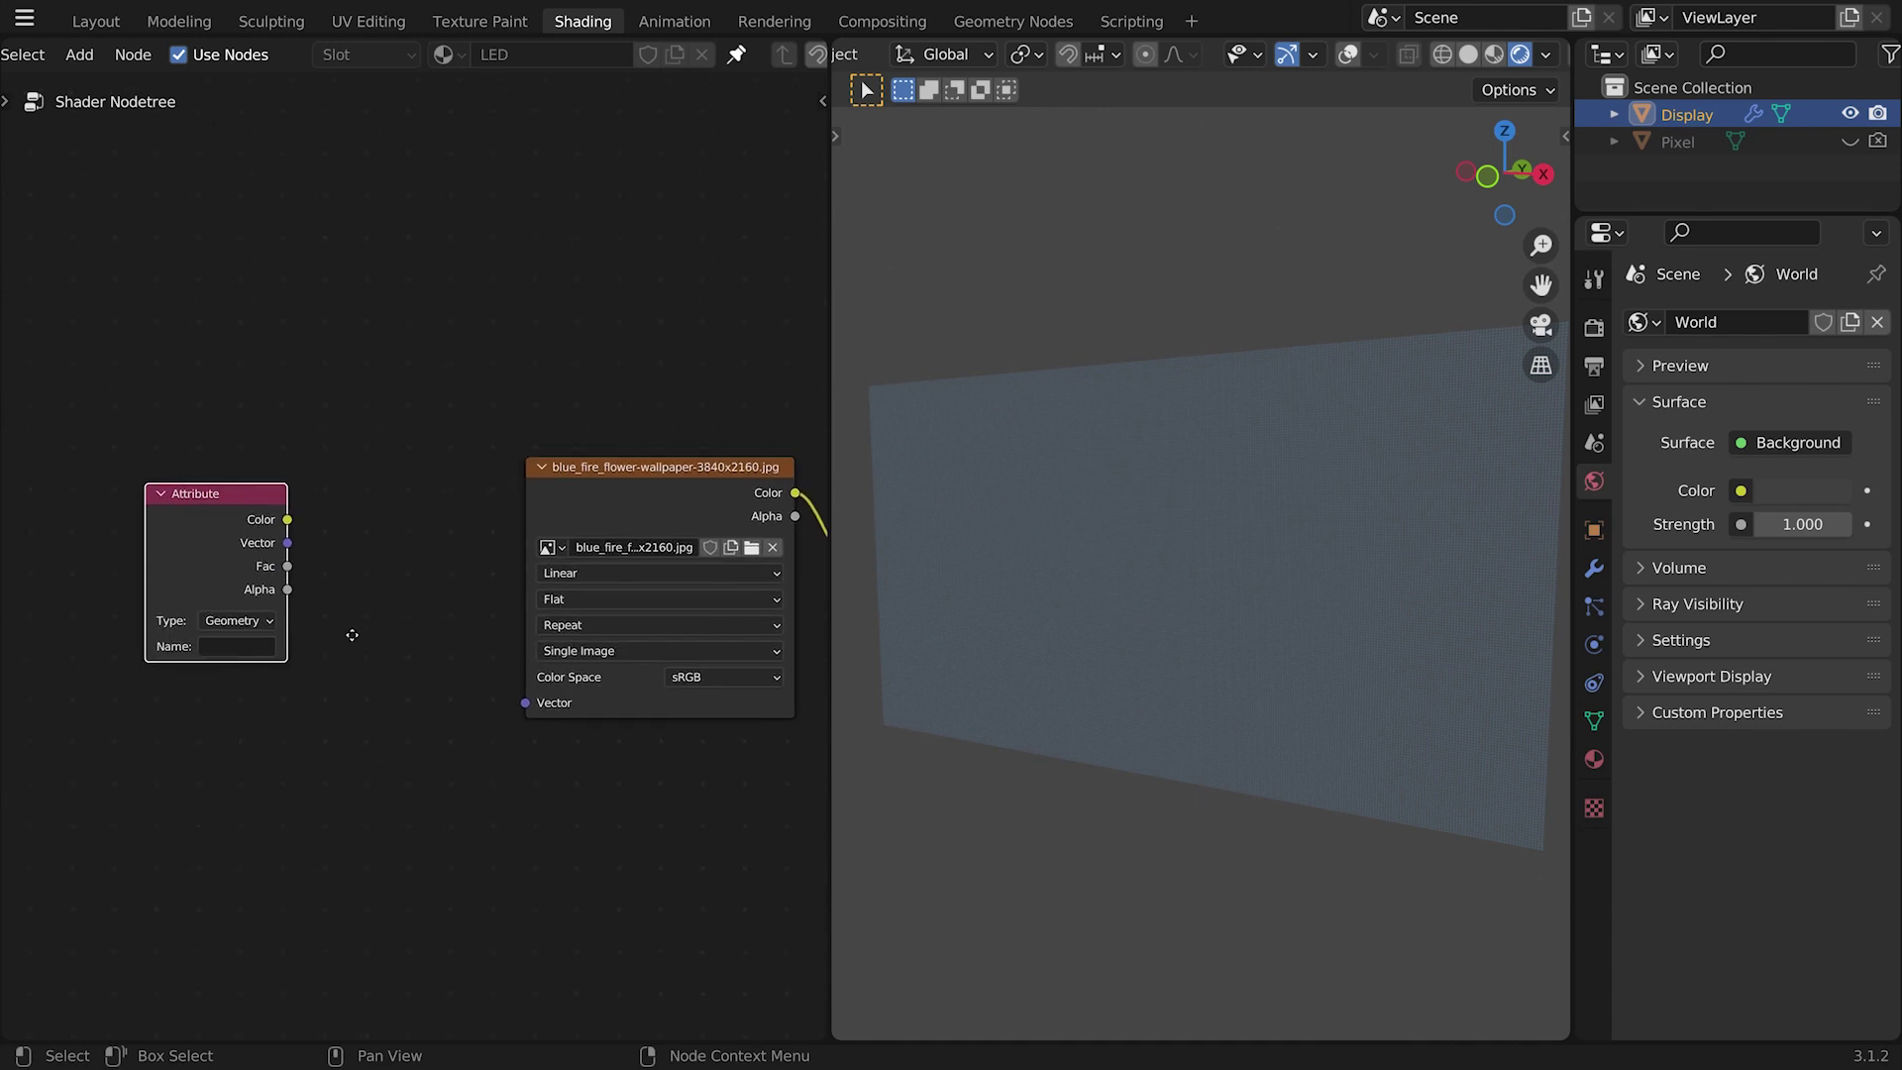
drag(187, 568, 237, 542)
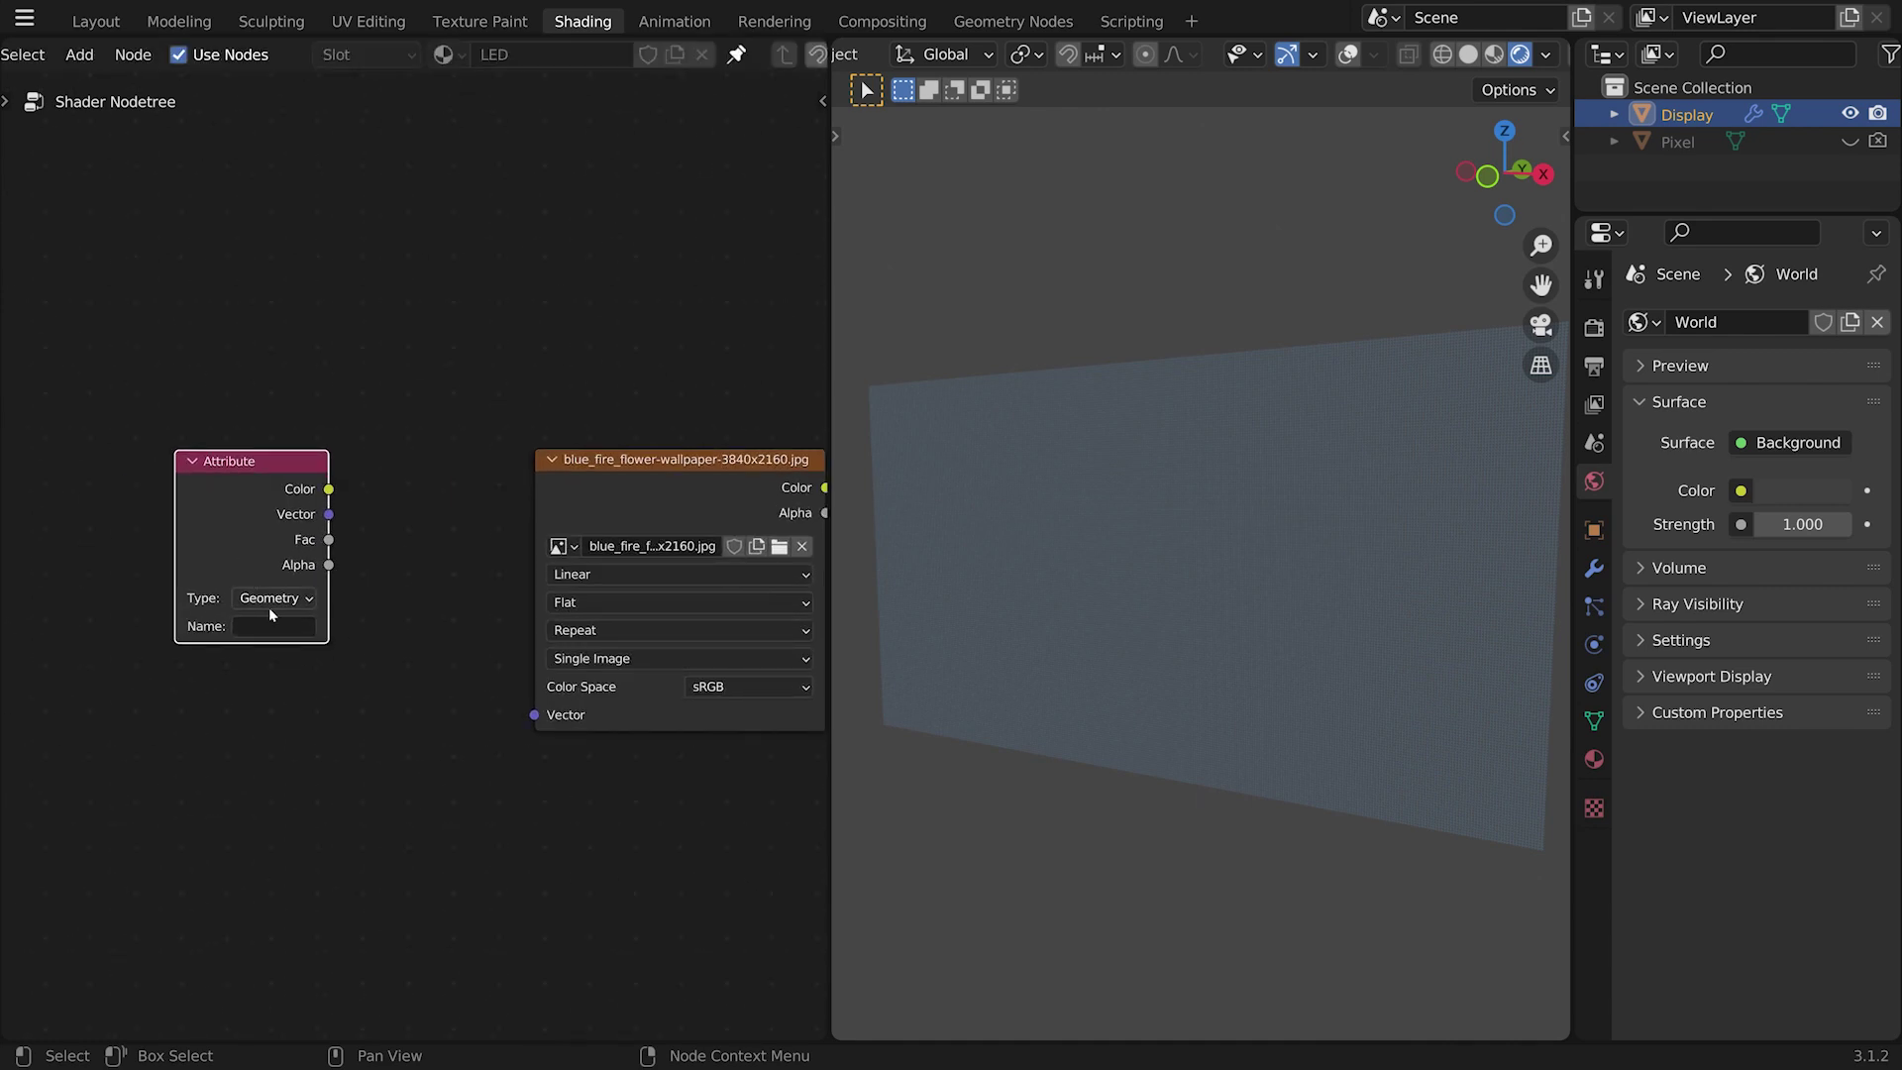
Step: Set the attribute name to uv_map and connect its Vector output to the image texture's Vector input
scroll(319, 685, up, 2)
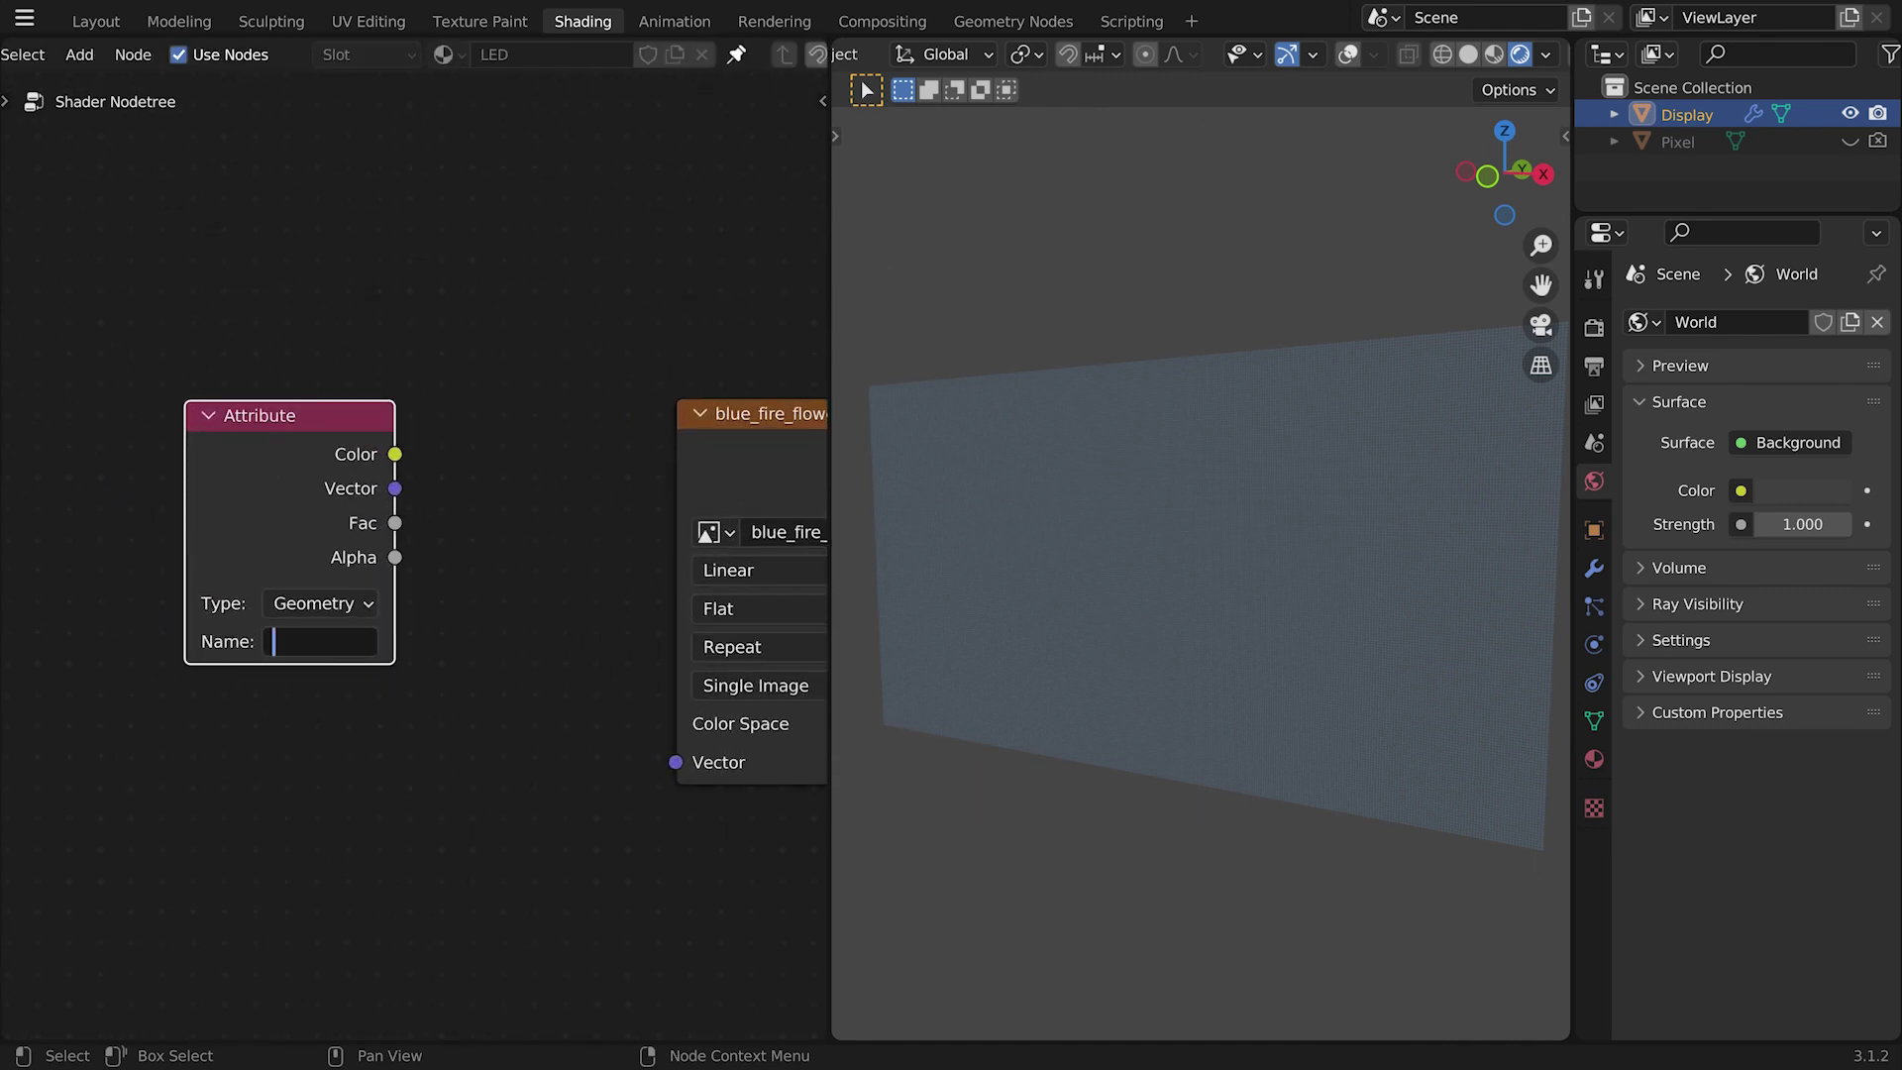
text(uv_map)
key(Return)
scroll(416, 555, down, 2)
drag(400, 507, 605, 706)
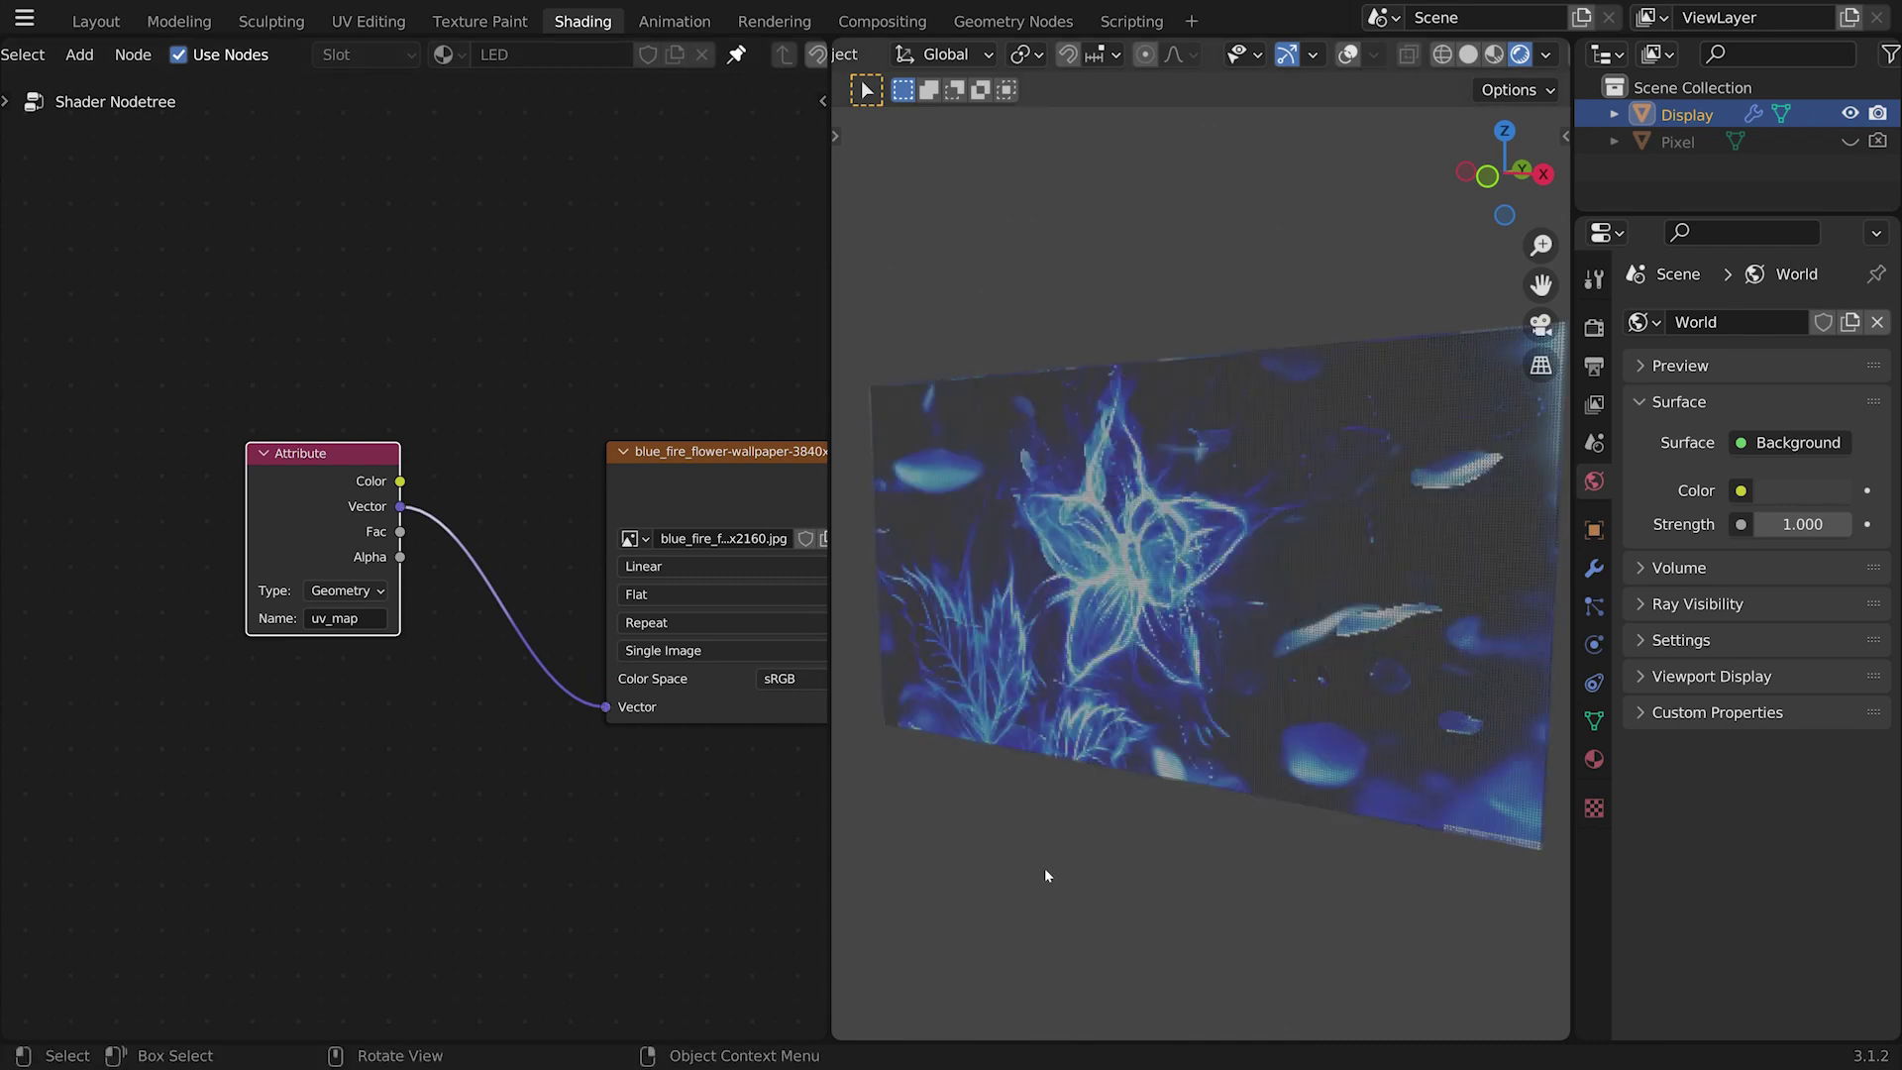
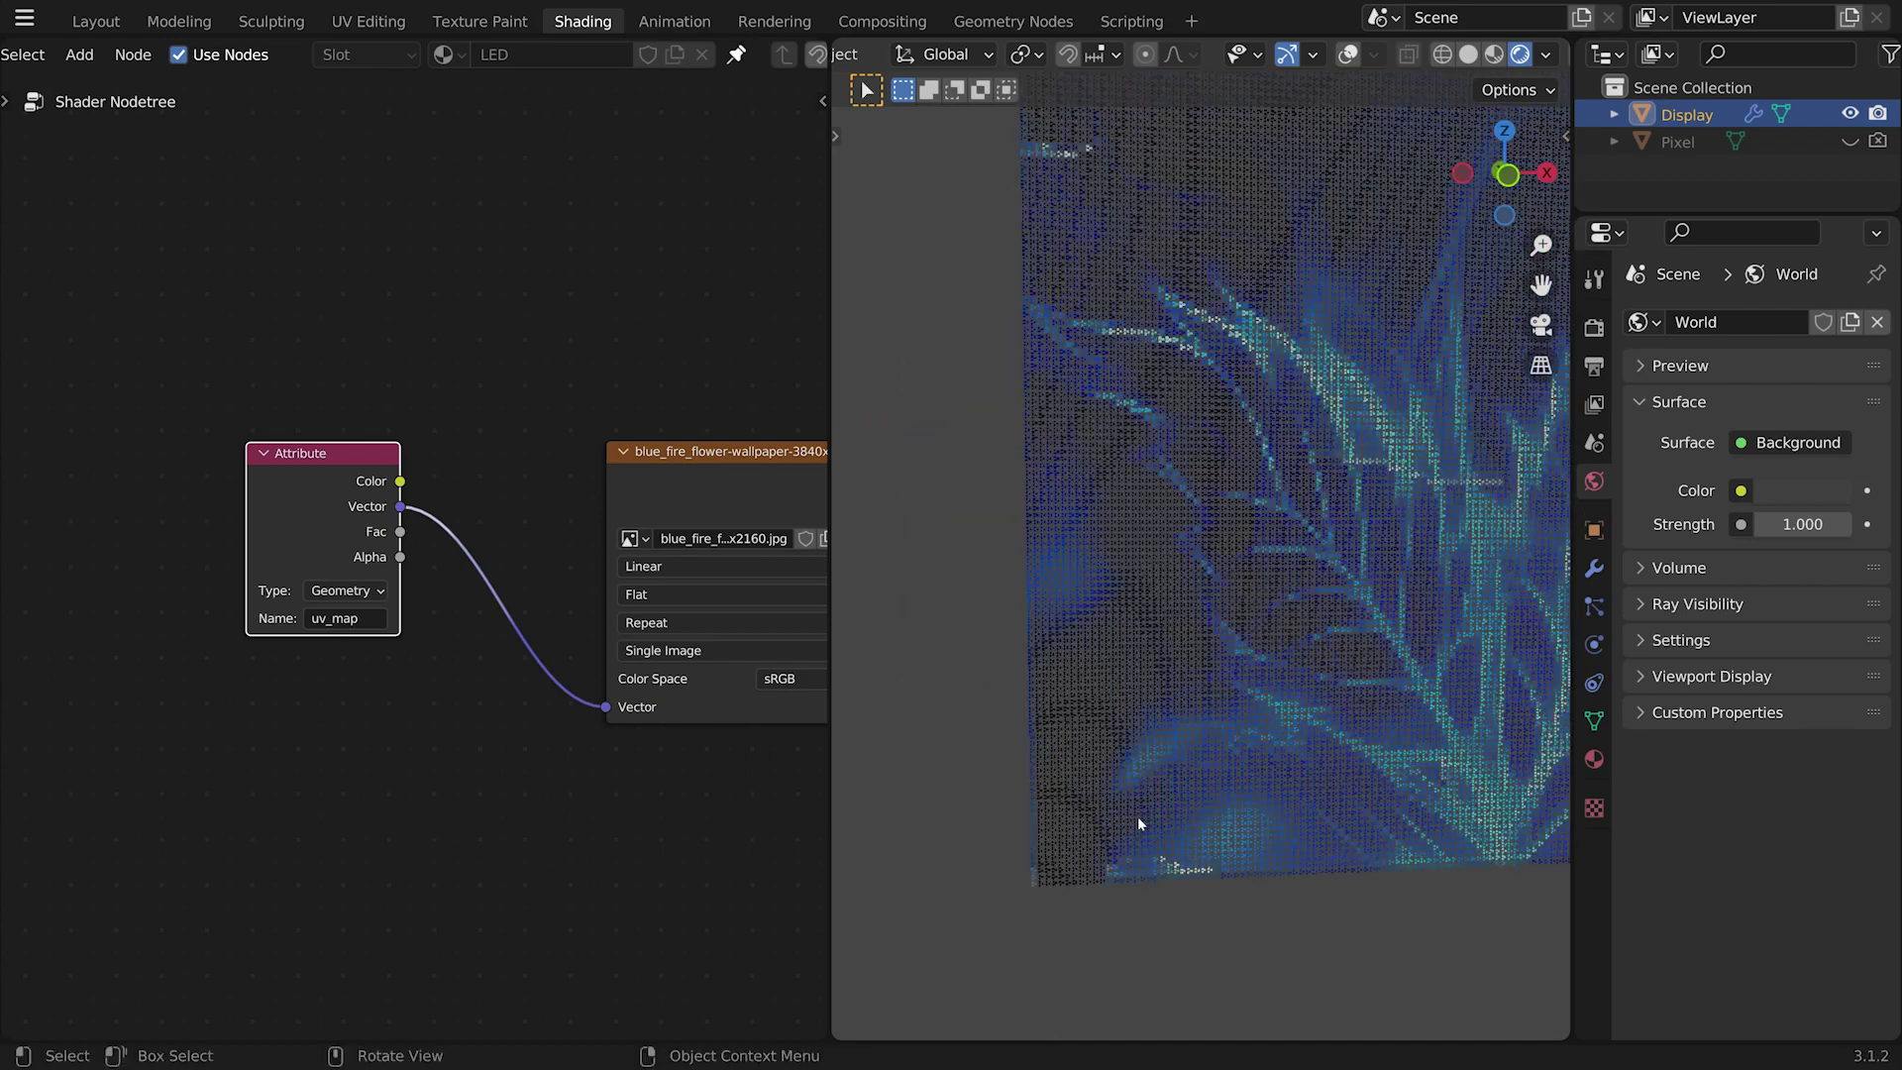
Step: Examine the image's alignment on the pixels at the display's lower-left corner
scroll(1178, 783, up, 3)
shift+middle_drag(1178, 783, 1244, 626)
scroll(1244, 625, up, 2)
scroll(1244, 626, up, 4)
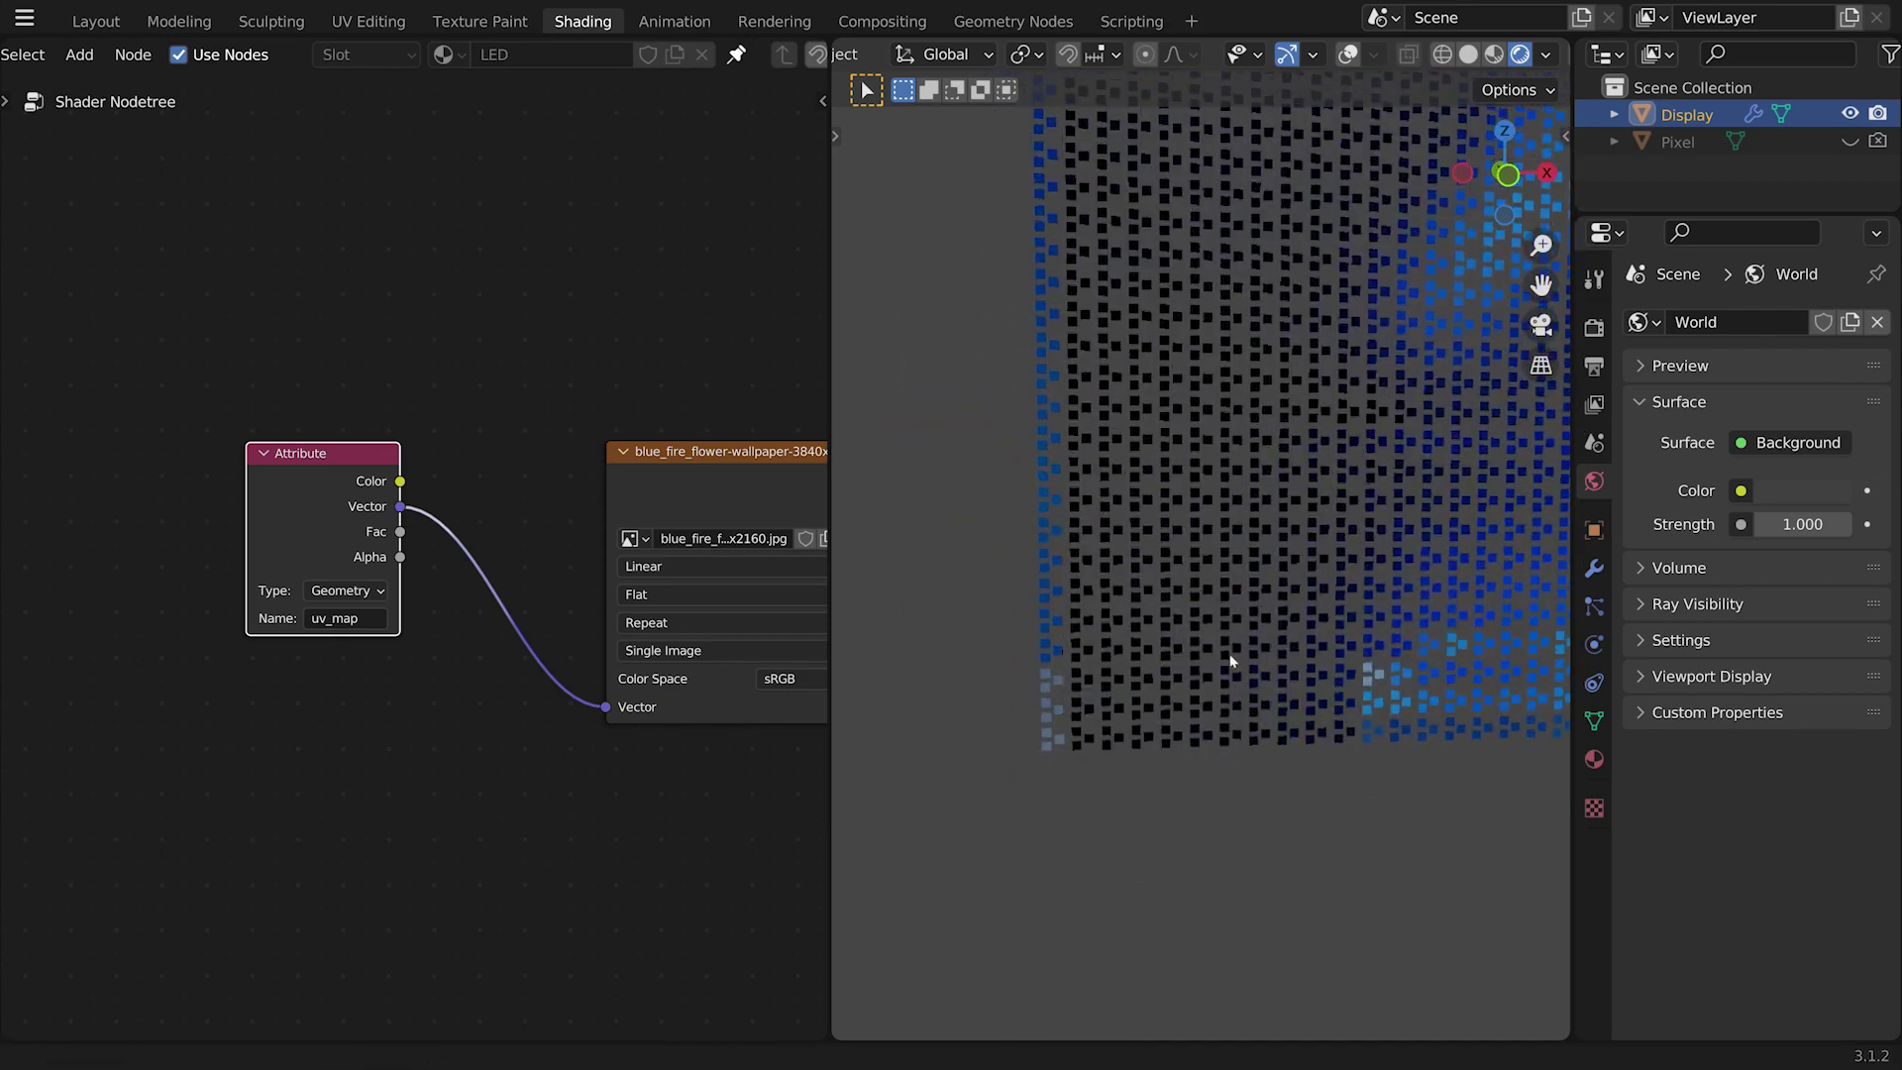
scroll(1190, 642, down, 10)
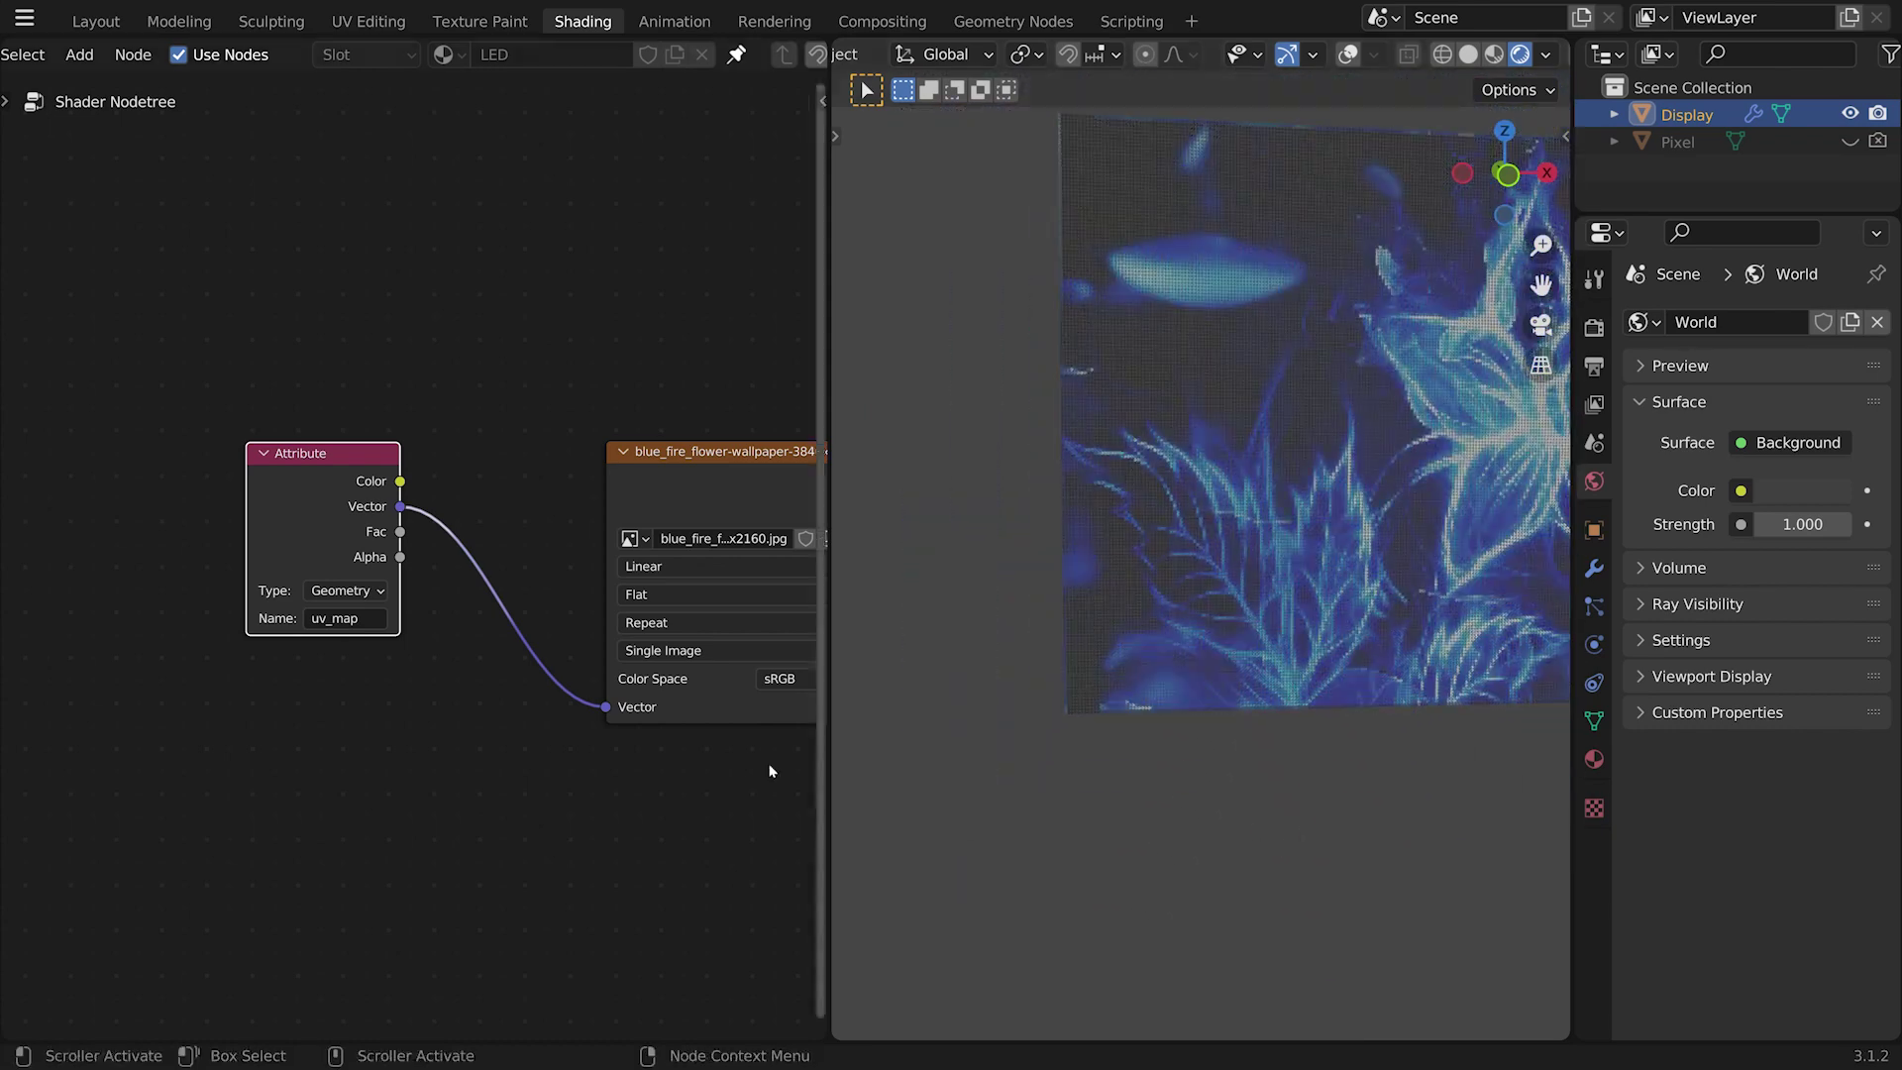
key(shift+a)
mouse_move(577, 838)
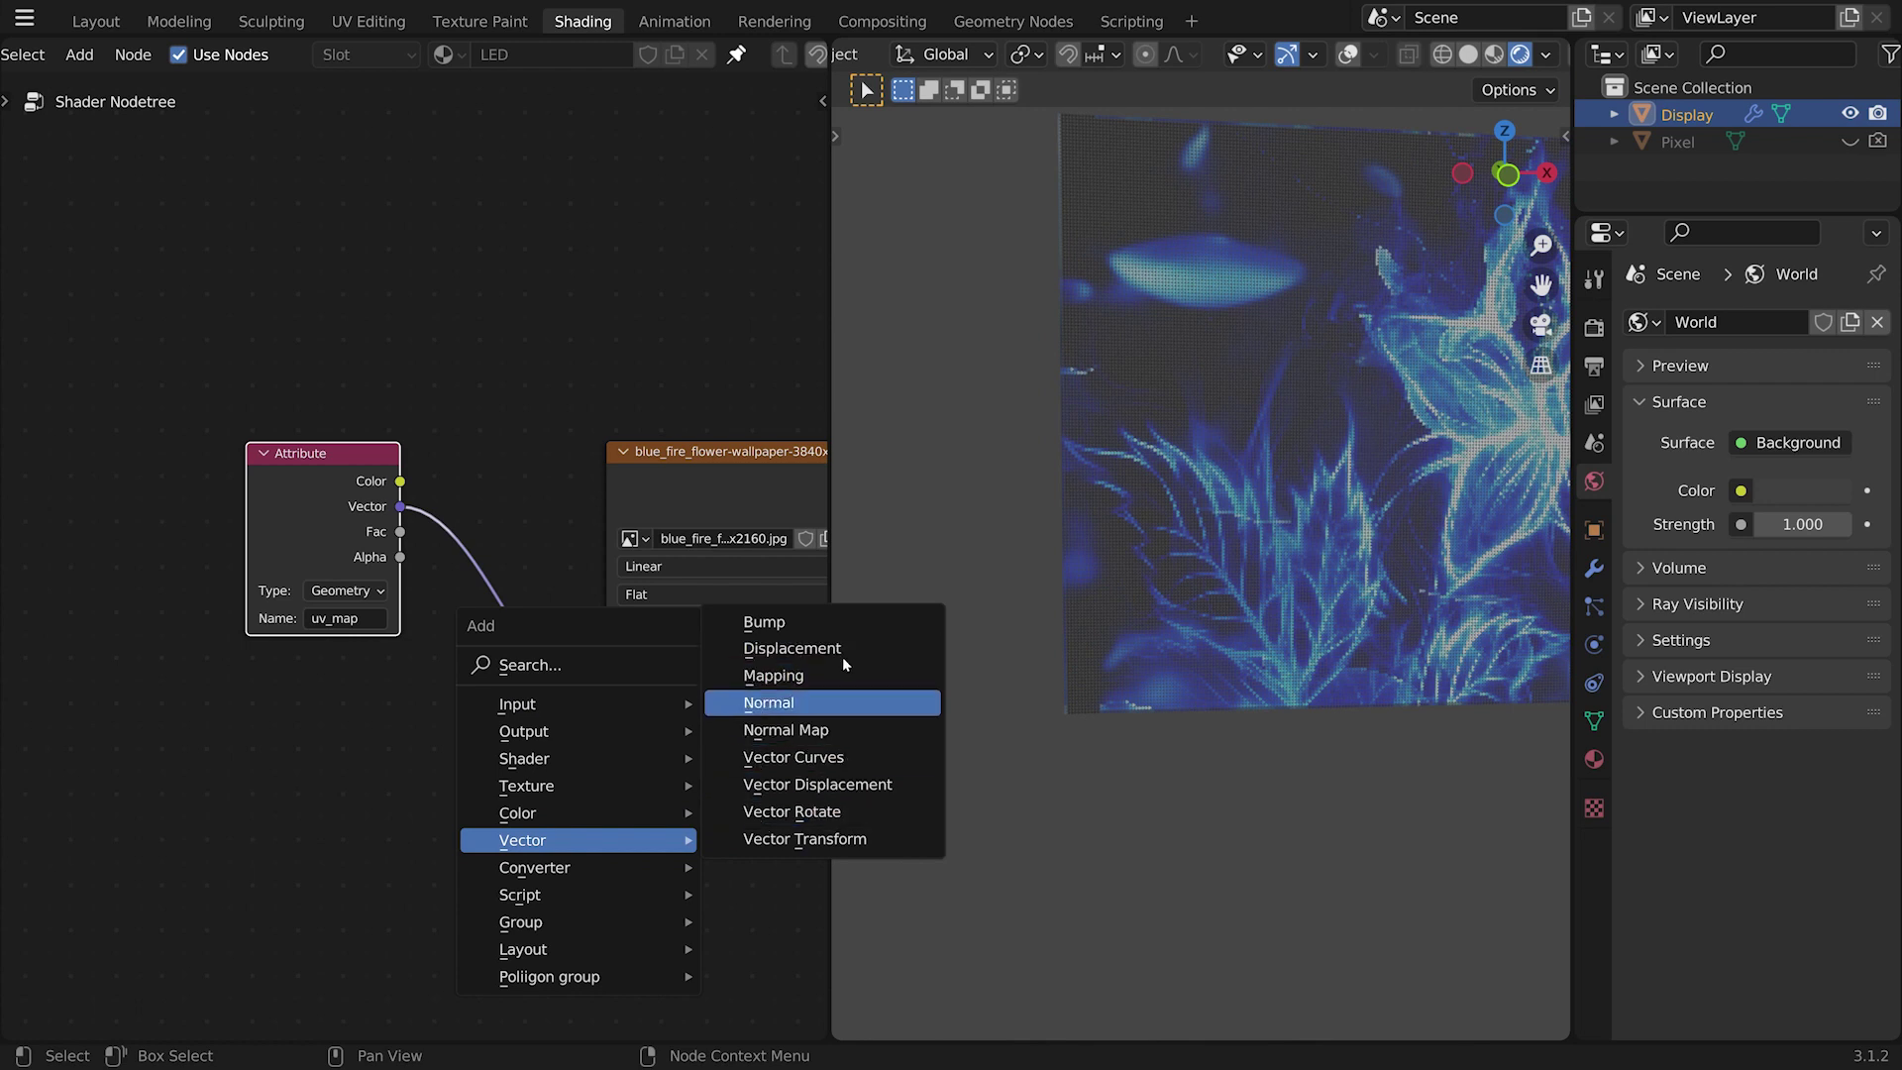
click(805, 837)
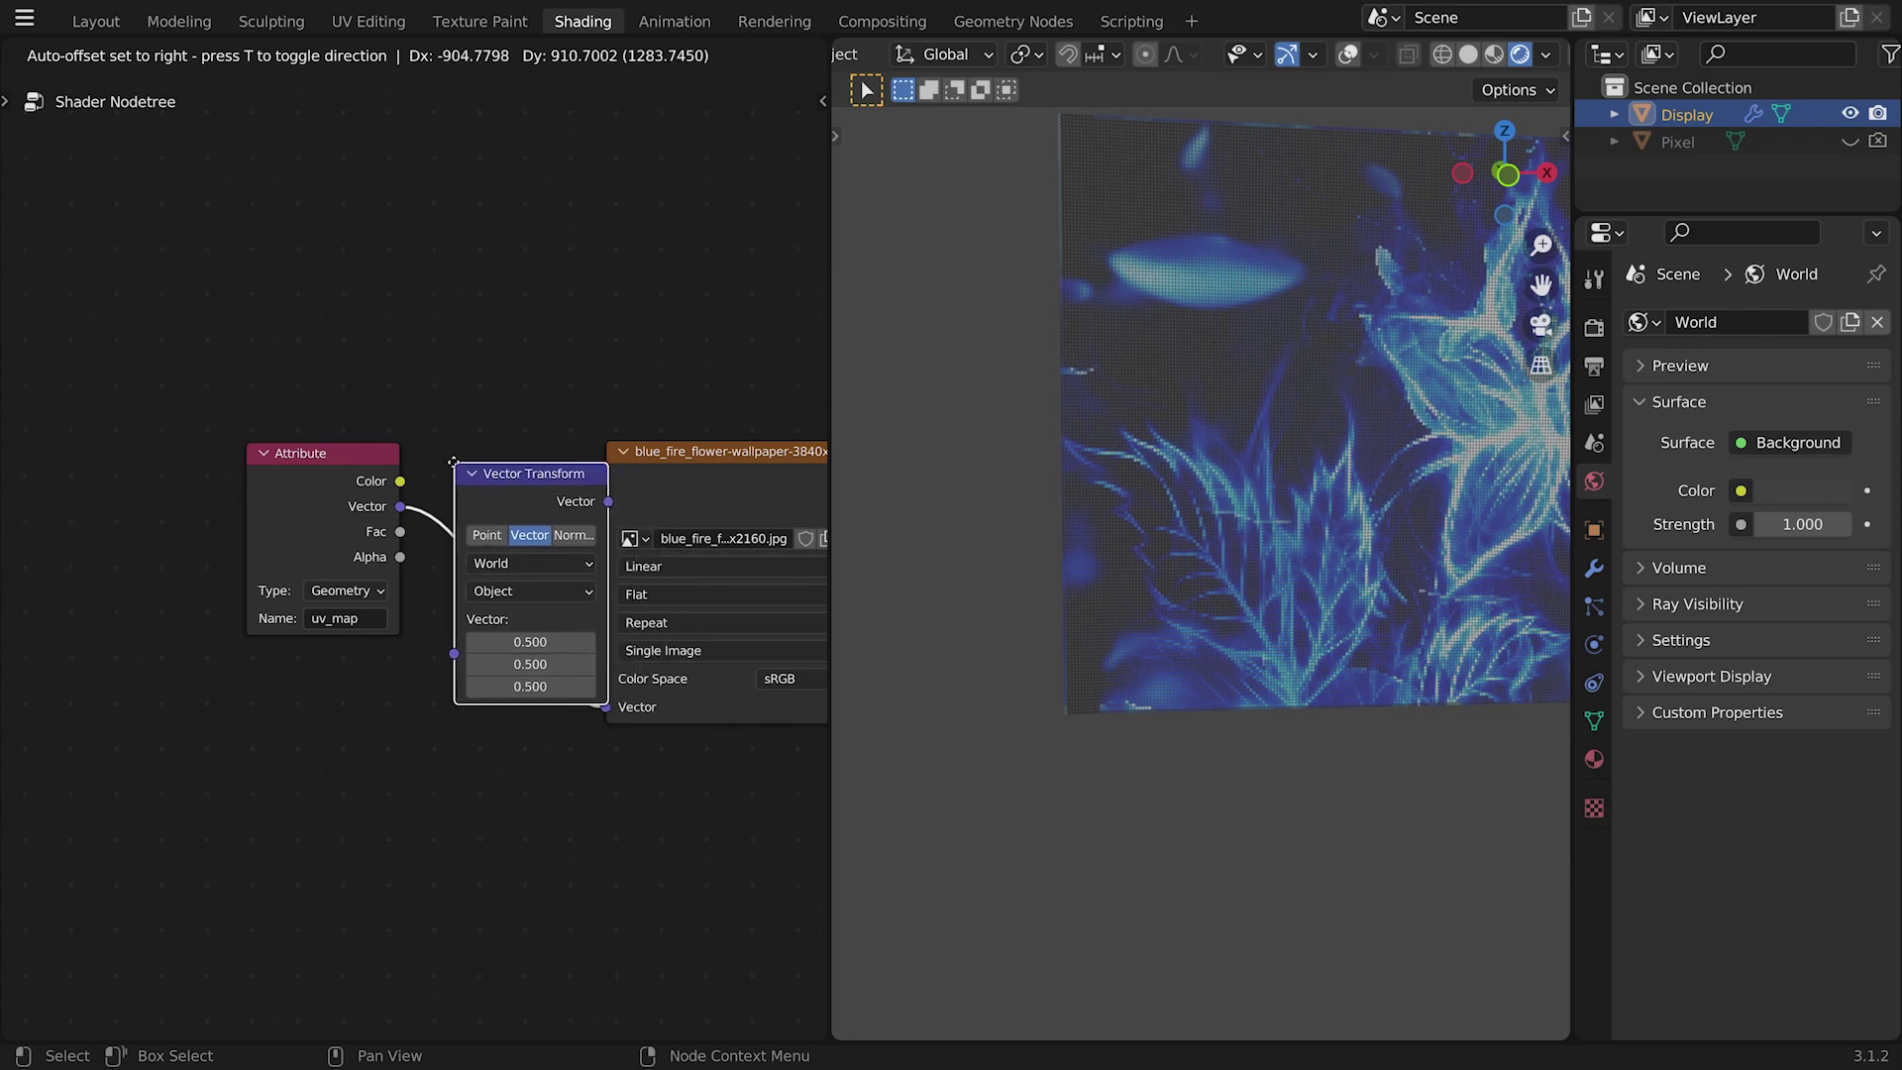
click(423, 834)
key(x)
Step: Insert a Mapping node on the link between the Attribute node and the image texture
key(shift+a)
mouse_move(503, 852)
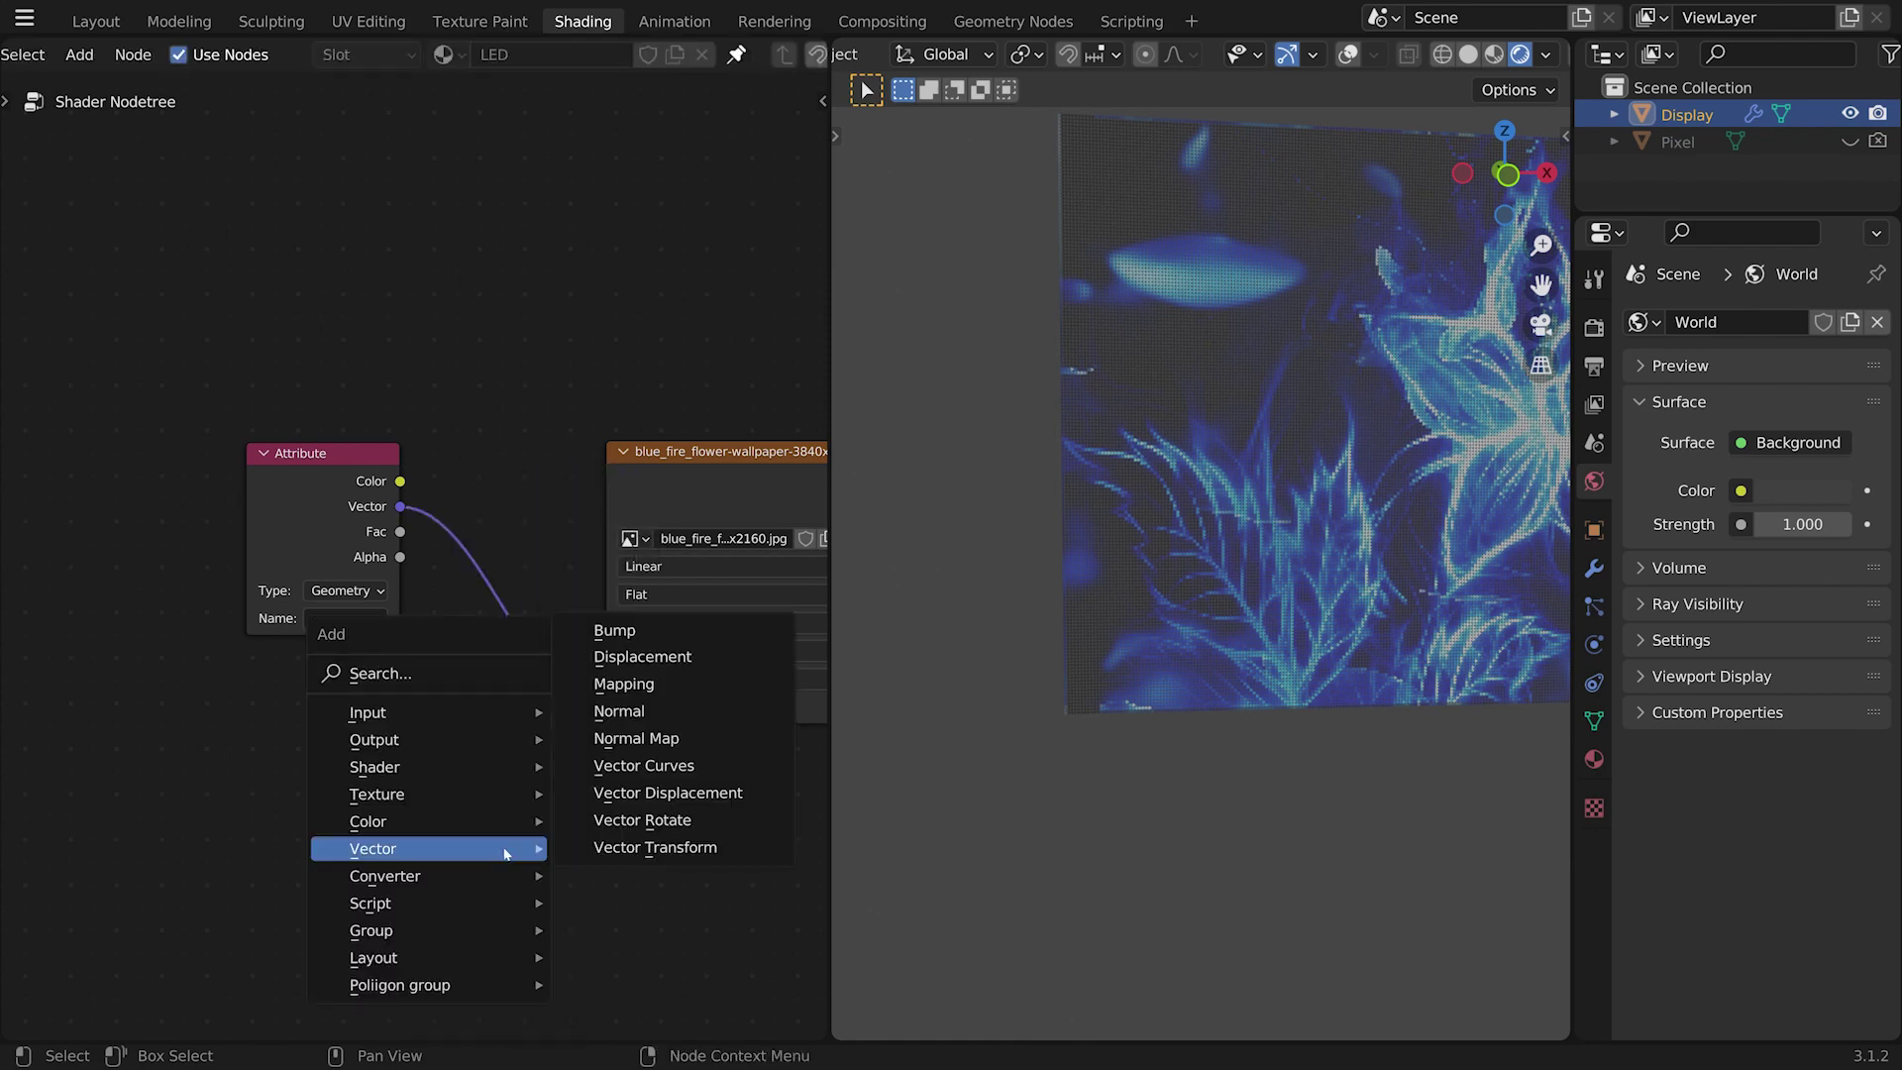
click(622, 683)
click(614, 739)
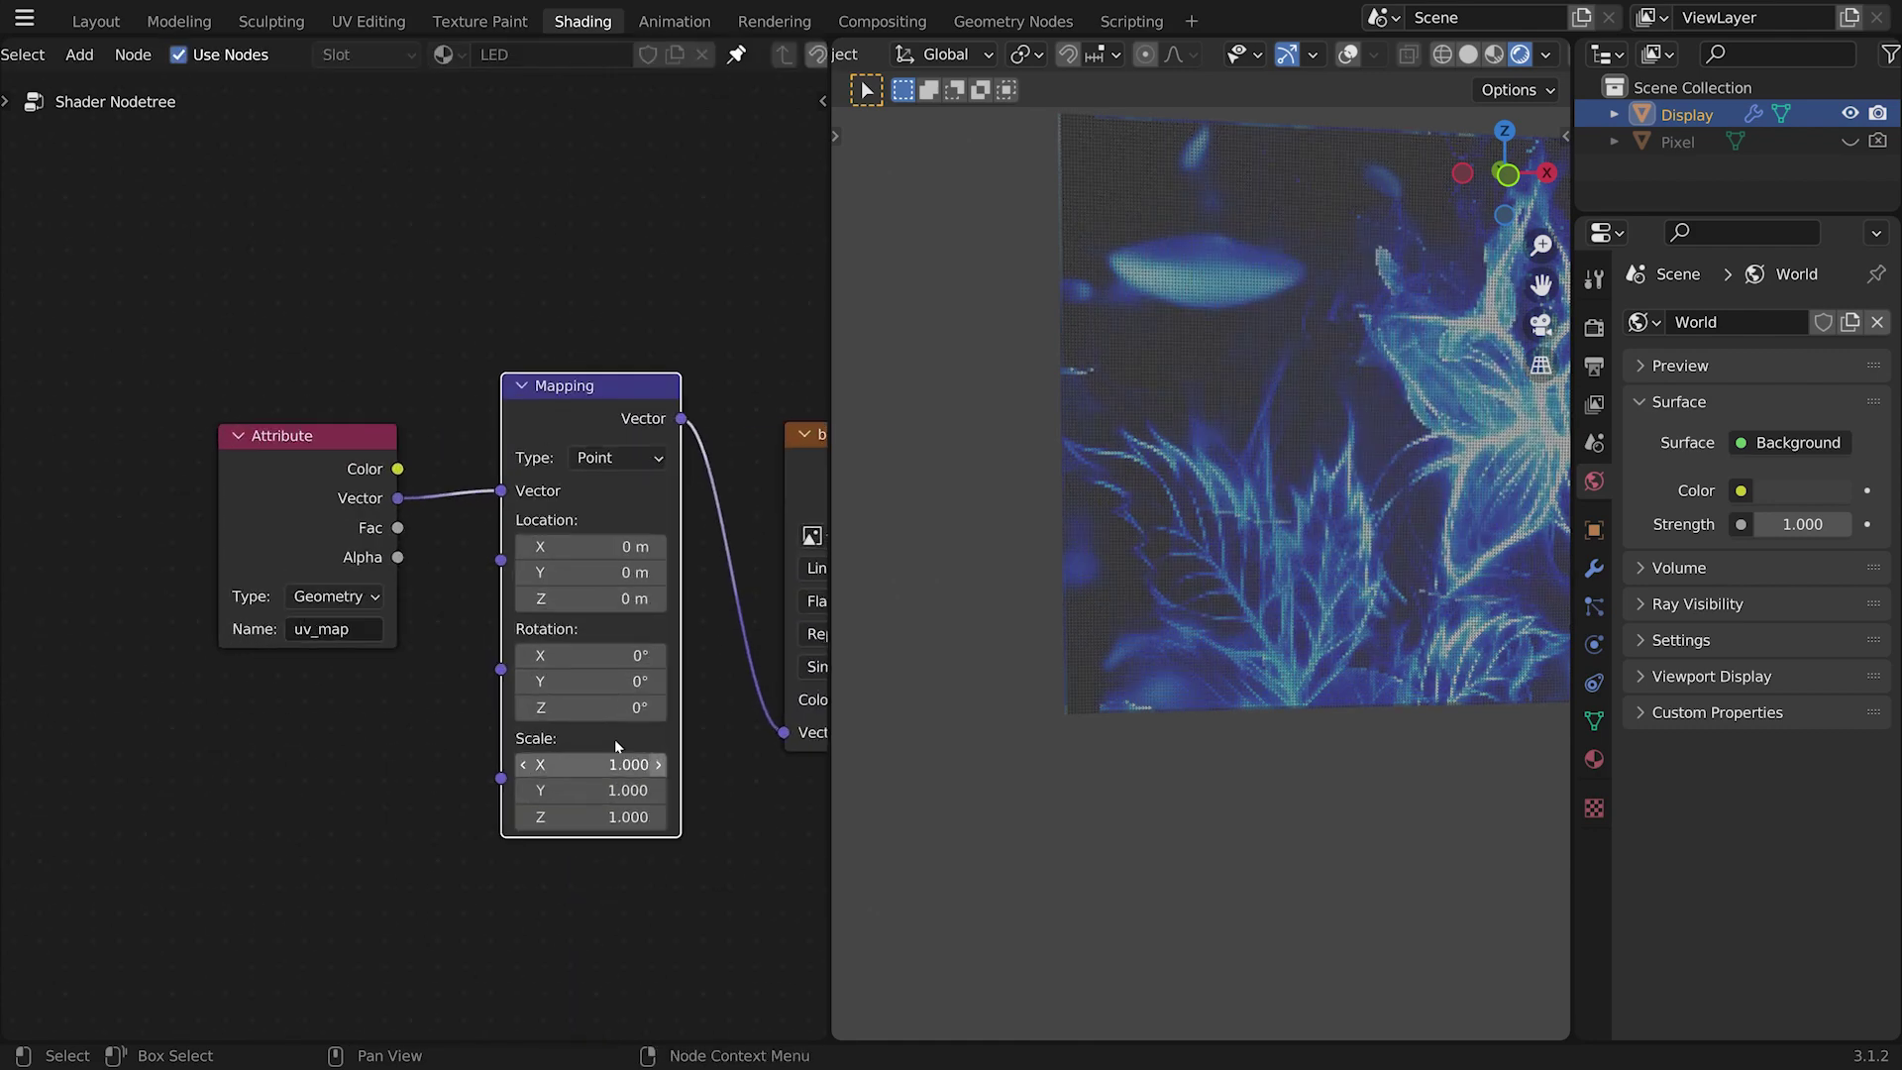
Step: Try a Mapping scale of 1.01 on X, Y and Z
shift+middle_drag(1185, 628, 1155, 679)
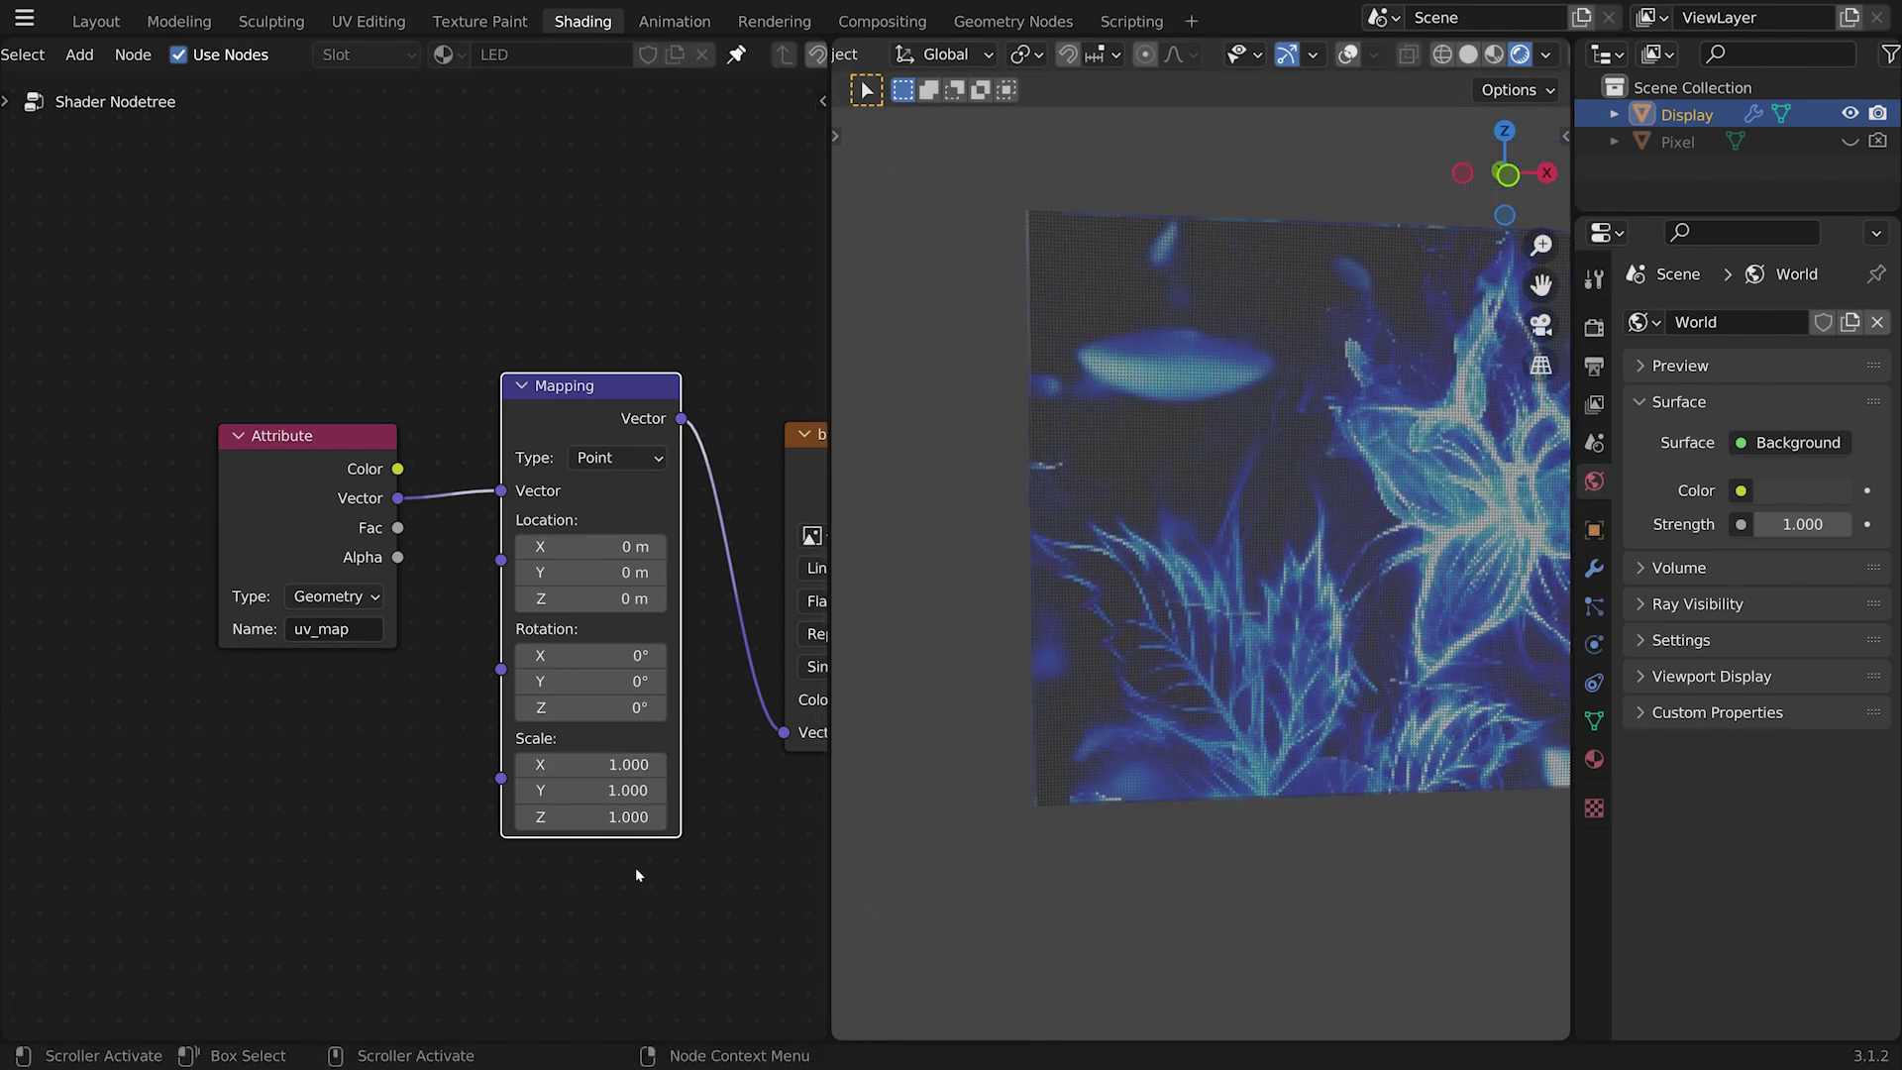
drag(594, 763, 594, 816)
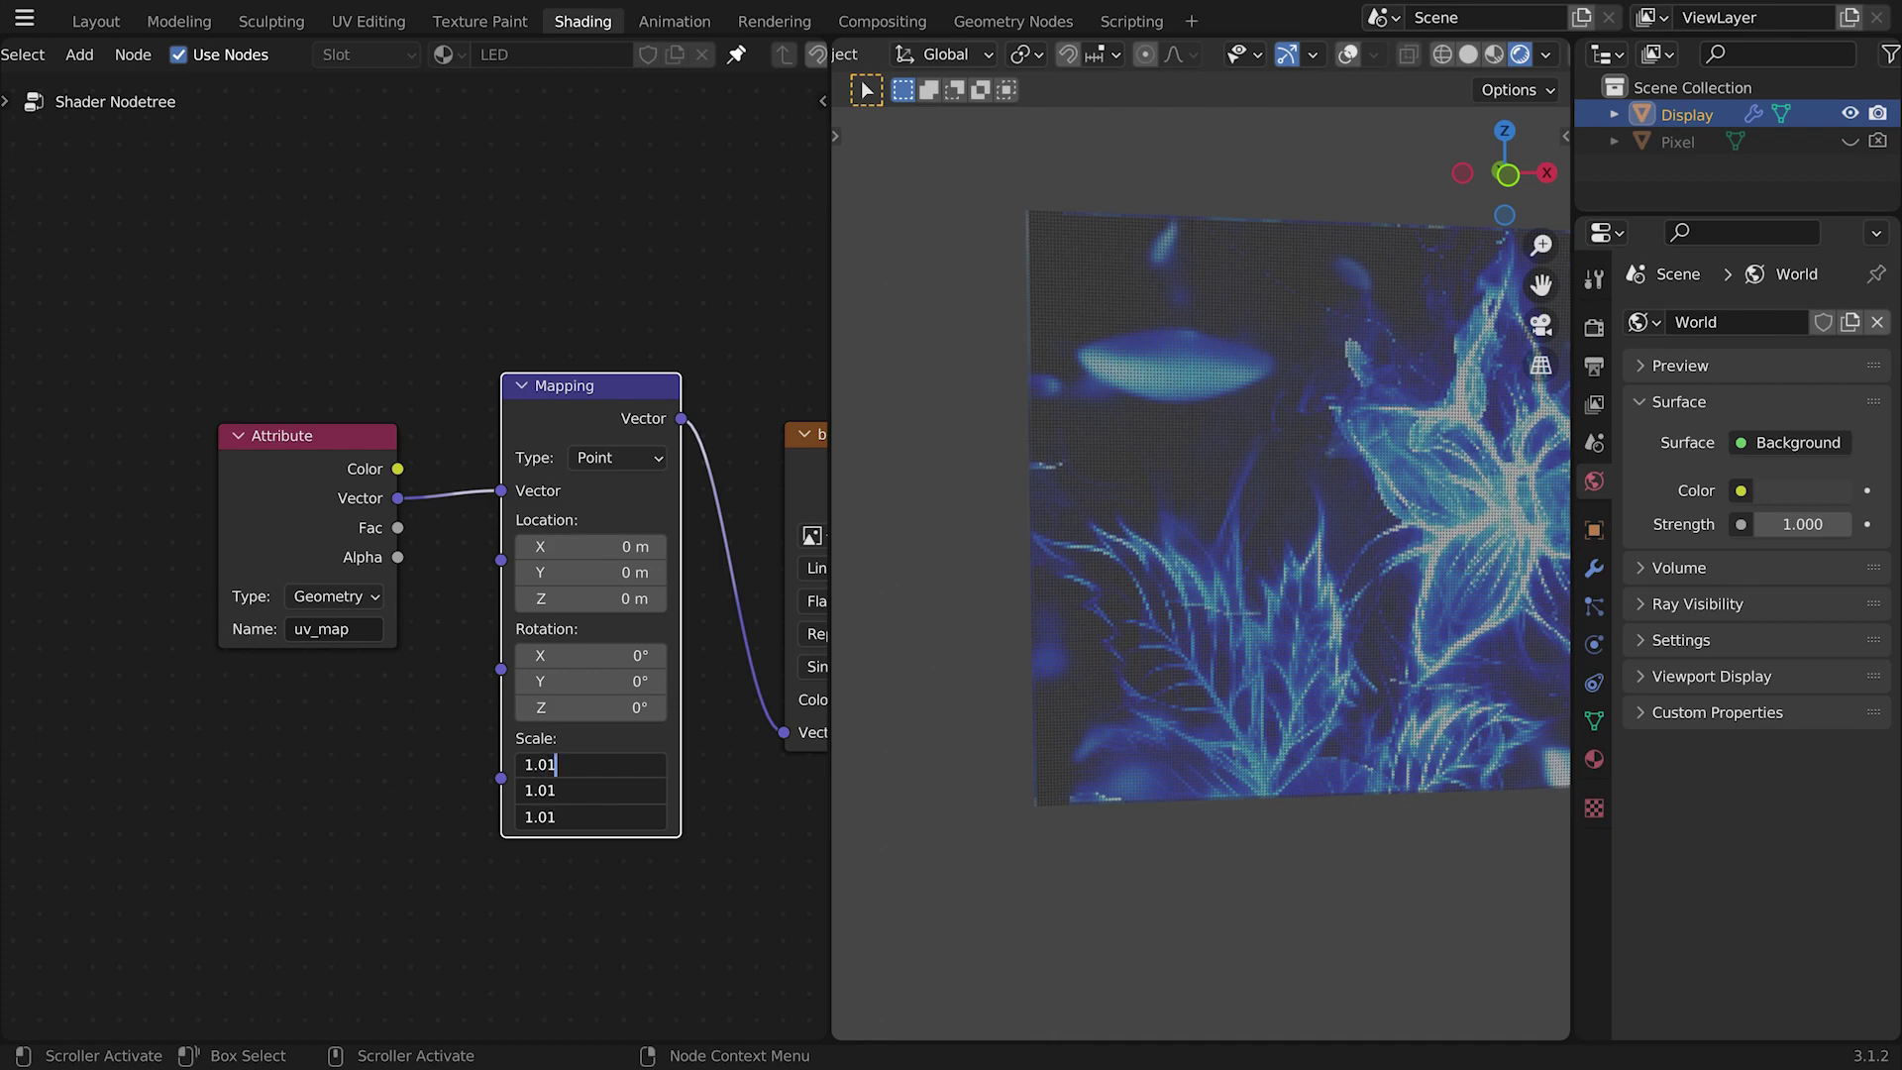
text(1.01)
key(Return)
Step: Set the Mapping node's scale to 0.99 on X, Y and Z
drag(604, 765, 603, 816)
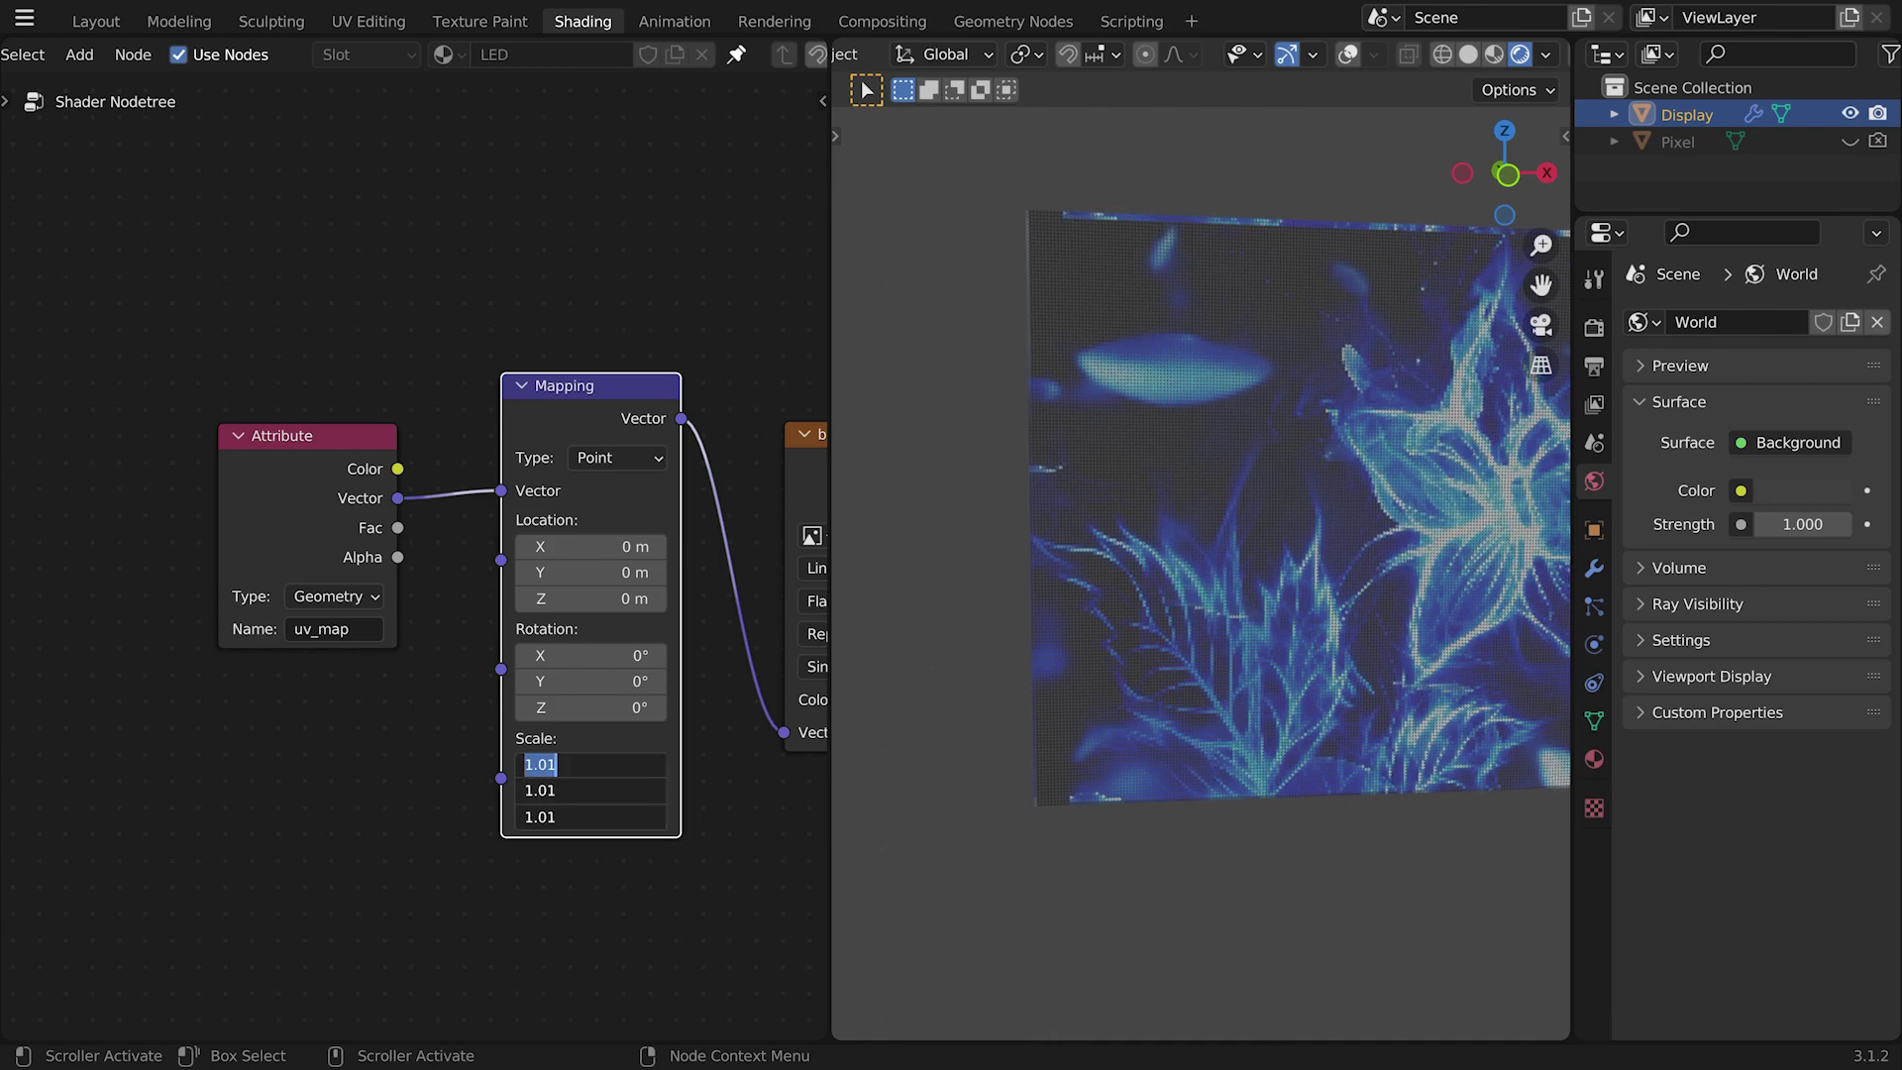
text(.99)
key(Return)
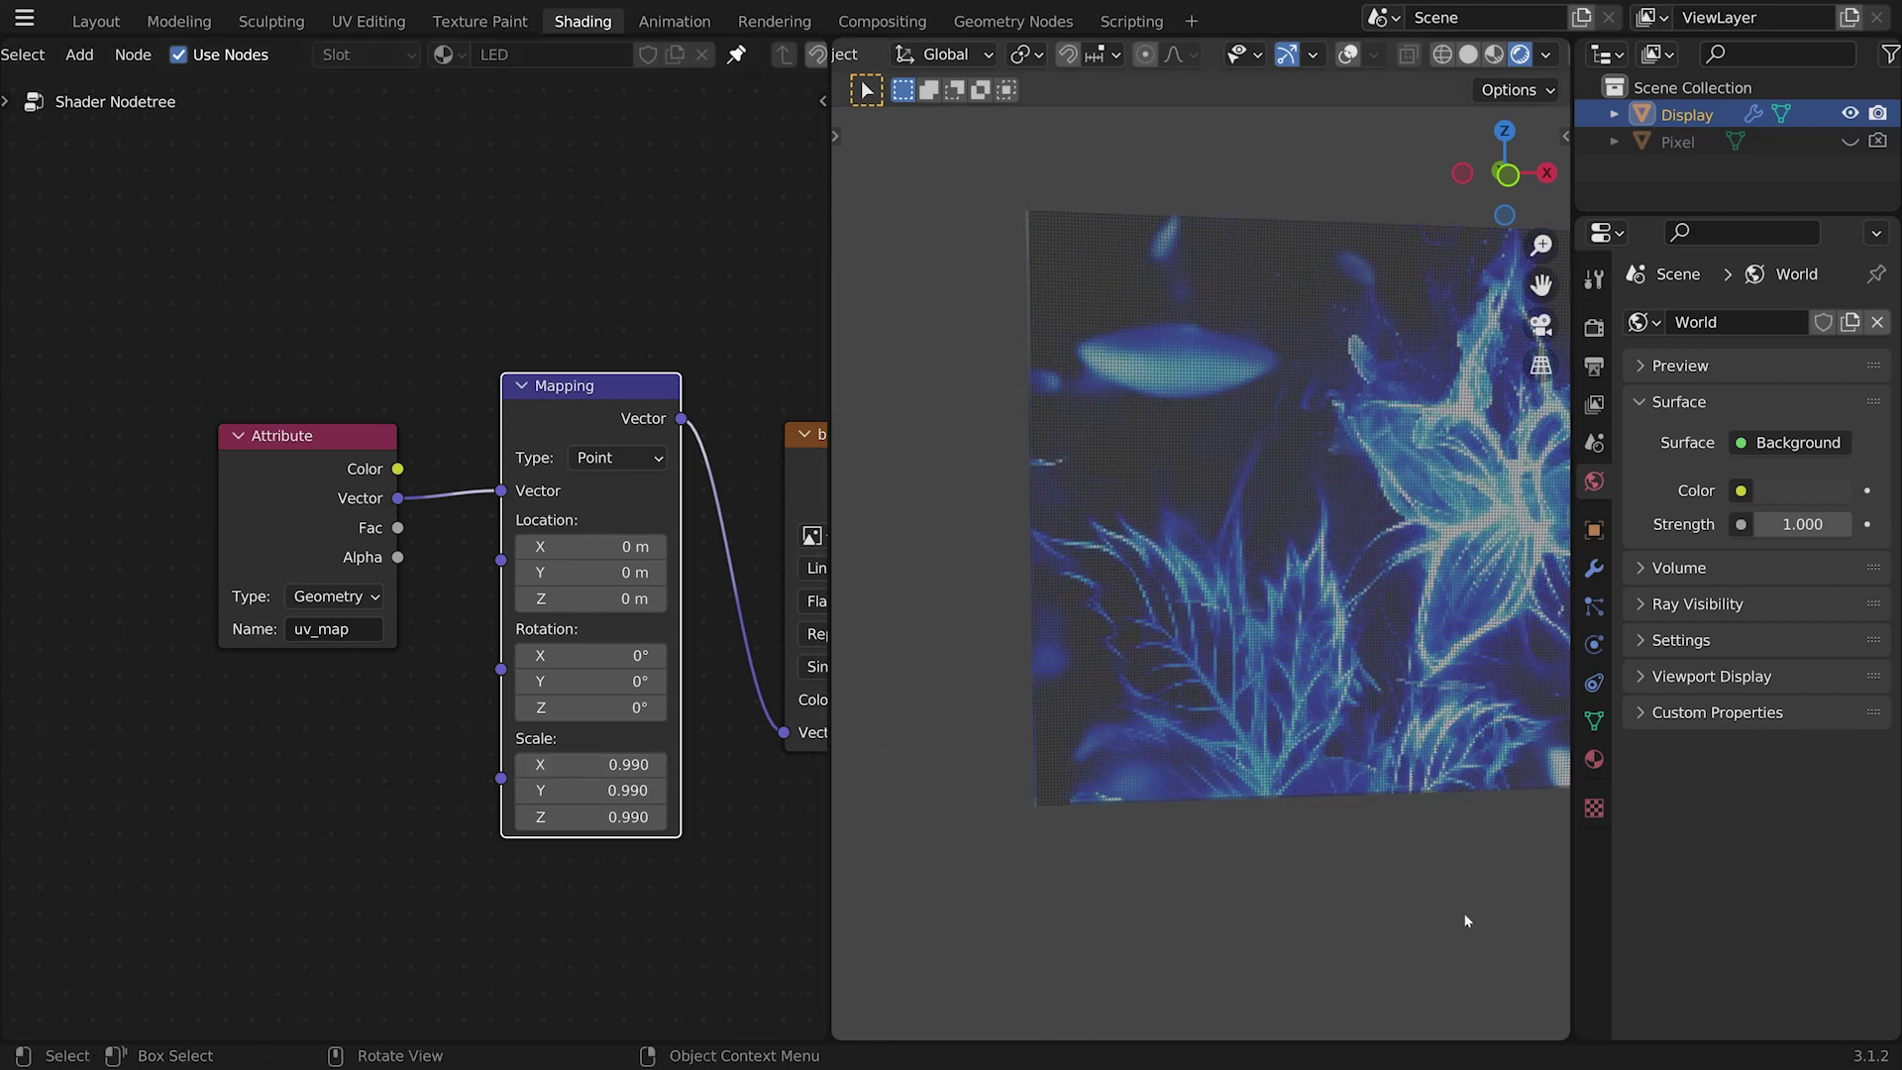
scroll(1305, 851, down, 3)
shift+middle_drag(1304, 851, 1248, 832)
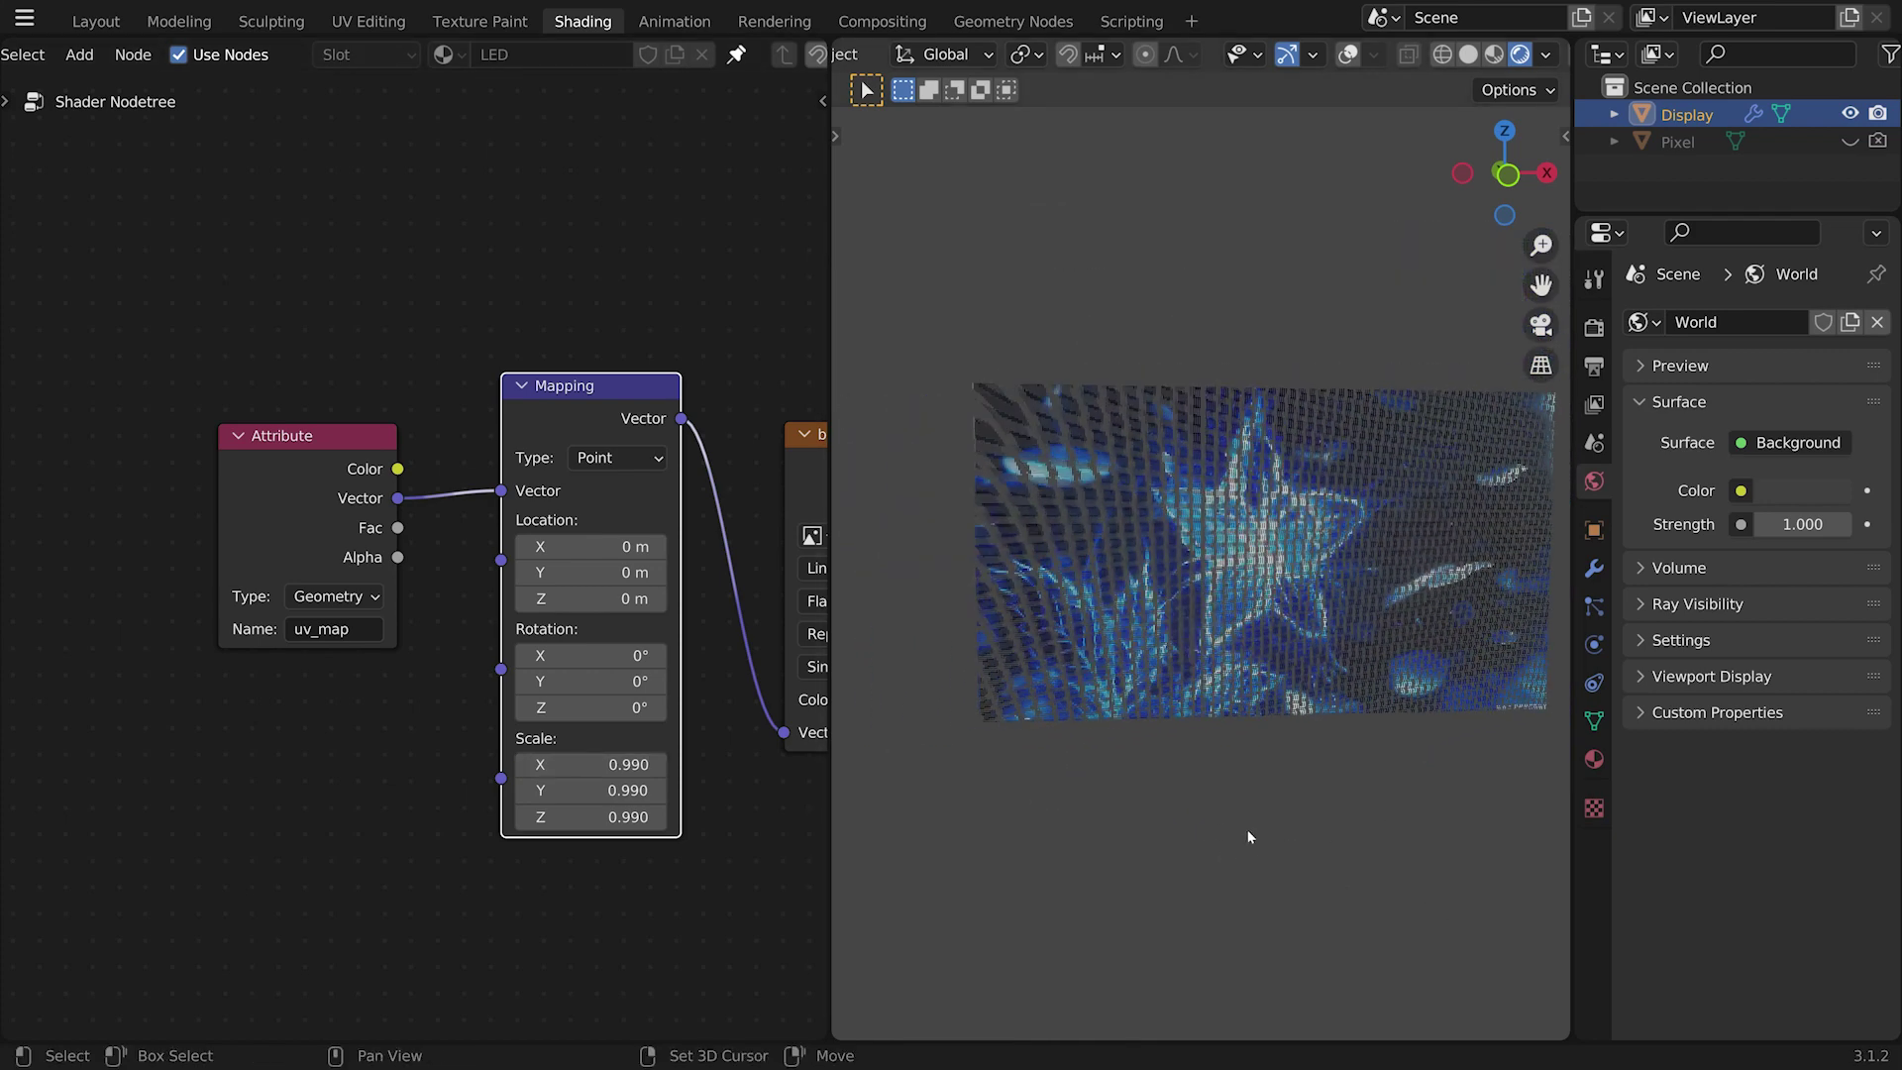
Step: Try a Mapping location of 0.01 m on X and check the image on the display
scroll(1095, 815, up, 2)
click(588, 547)
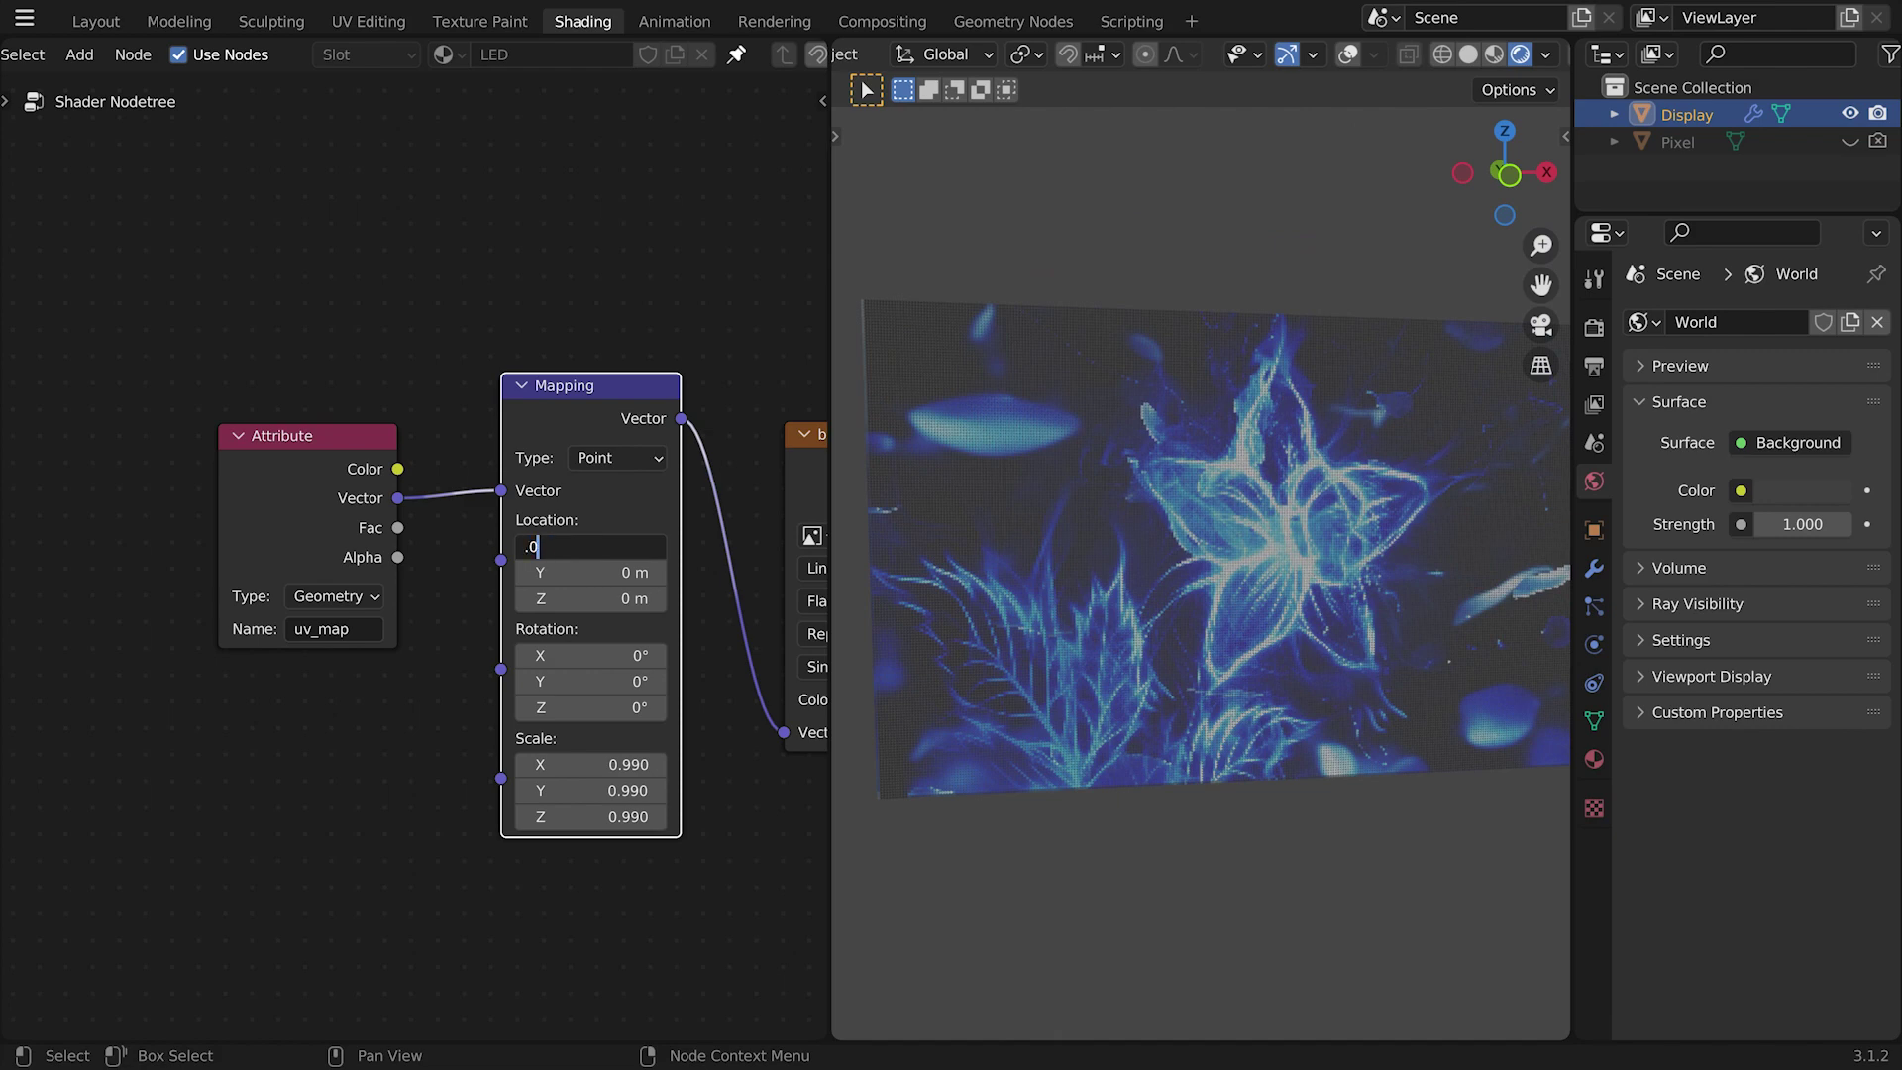
key(Return)
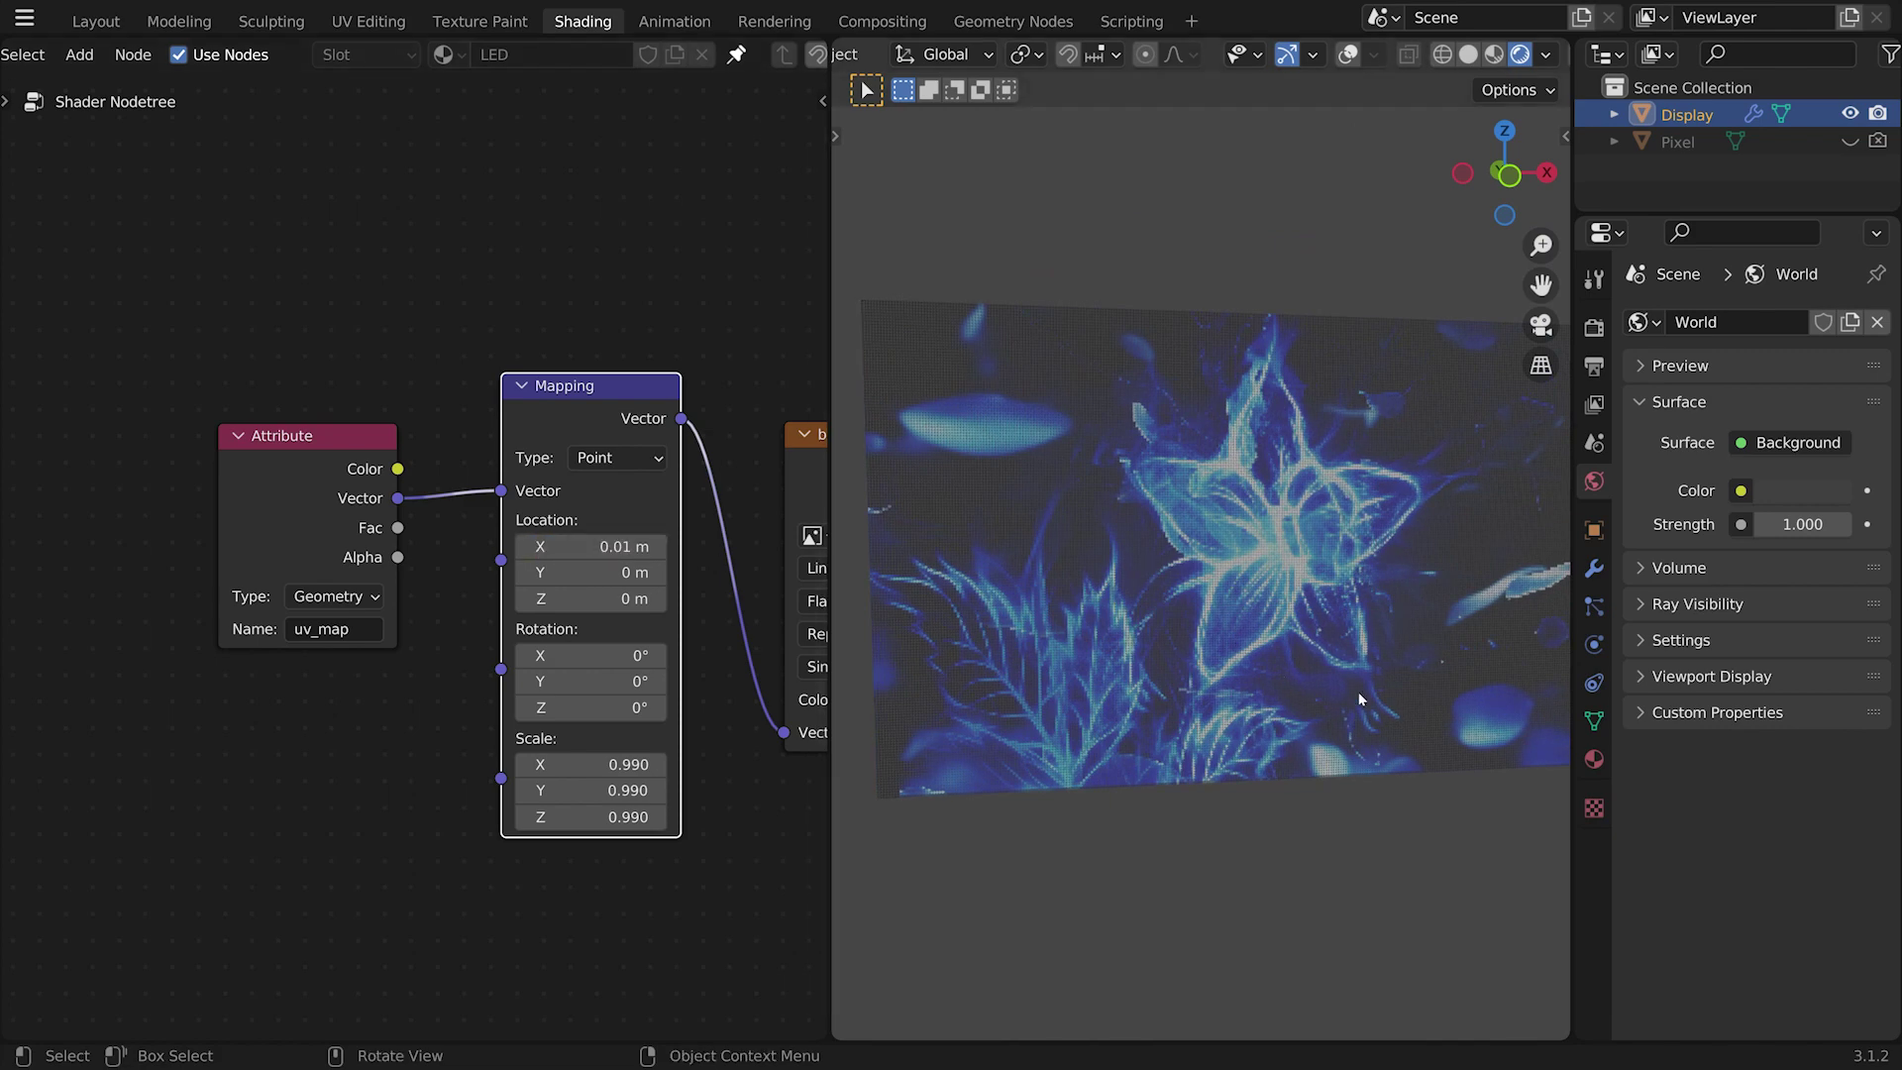
middle_drag(1423, 776, 1247, 764)
Step: Set the Mapping node's X location to 0.005 m and check the image's alignment on the pixels
click(590, 545)
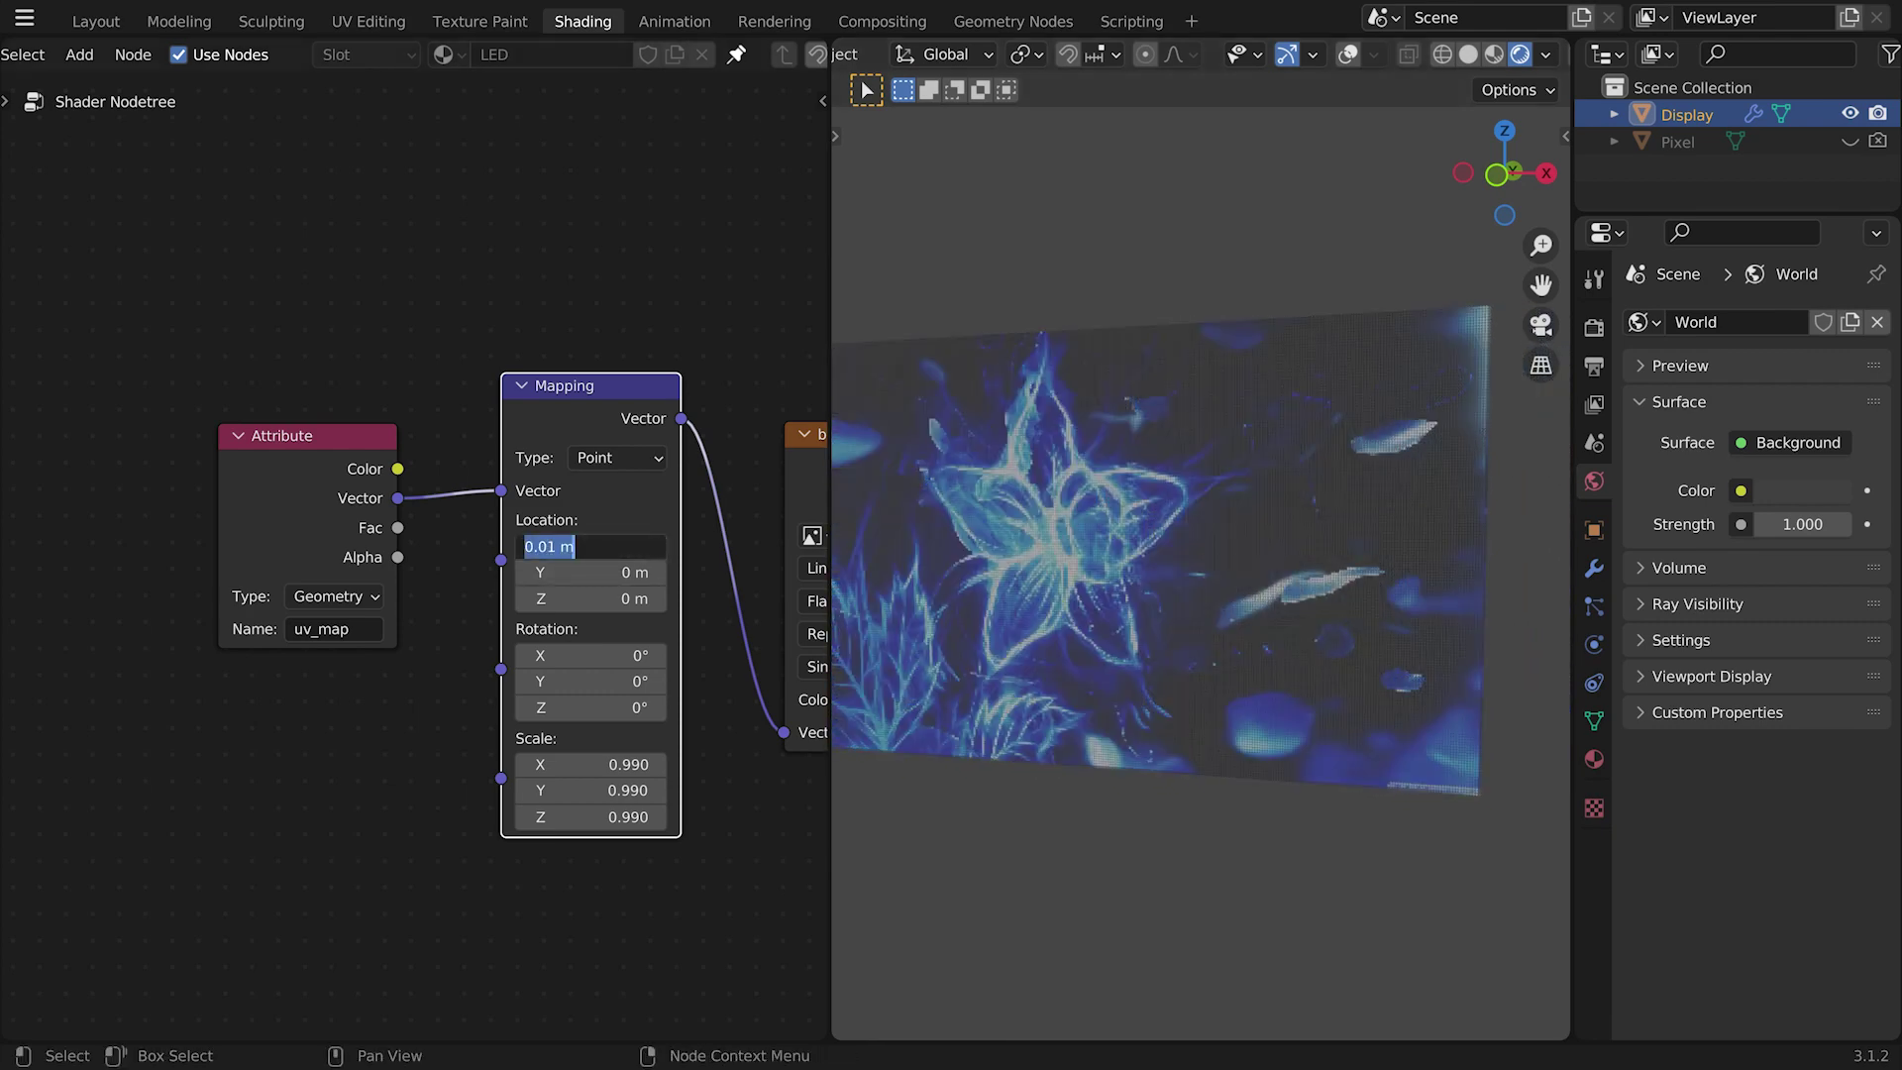
key(Return)
shift+middle_drag(1209, 806, 1209, 764)
scroll(1209, 763, up, 1)
scroll(1191, 763, up, 6)
scroll(1189, 764, down, 8)
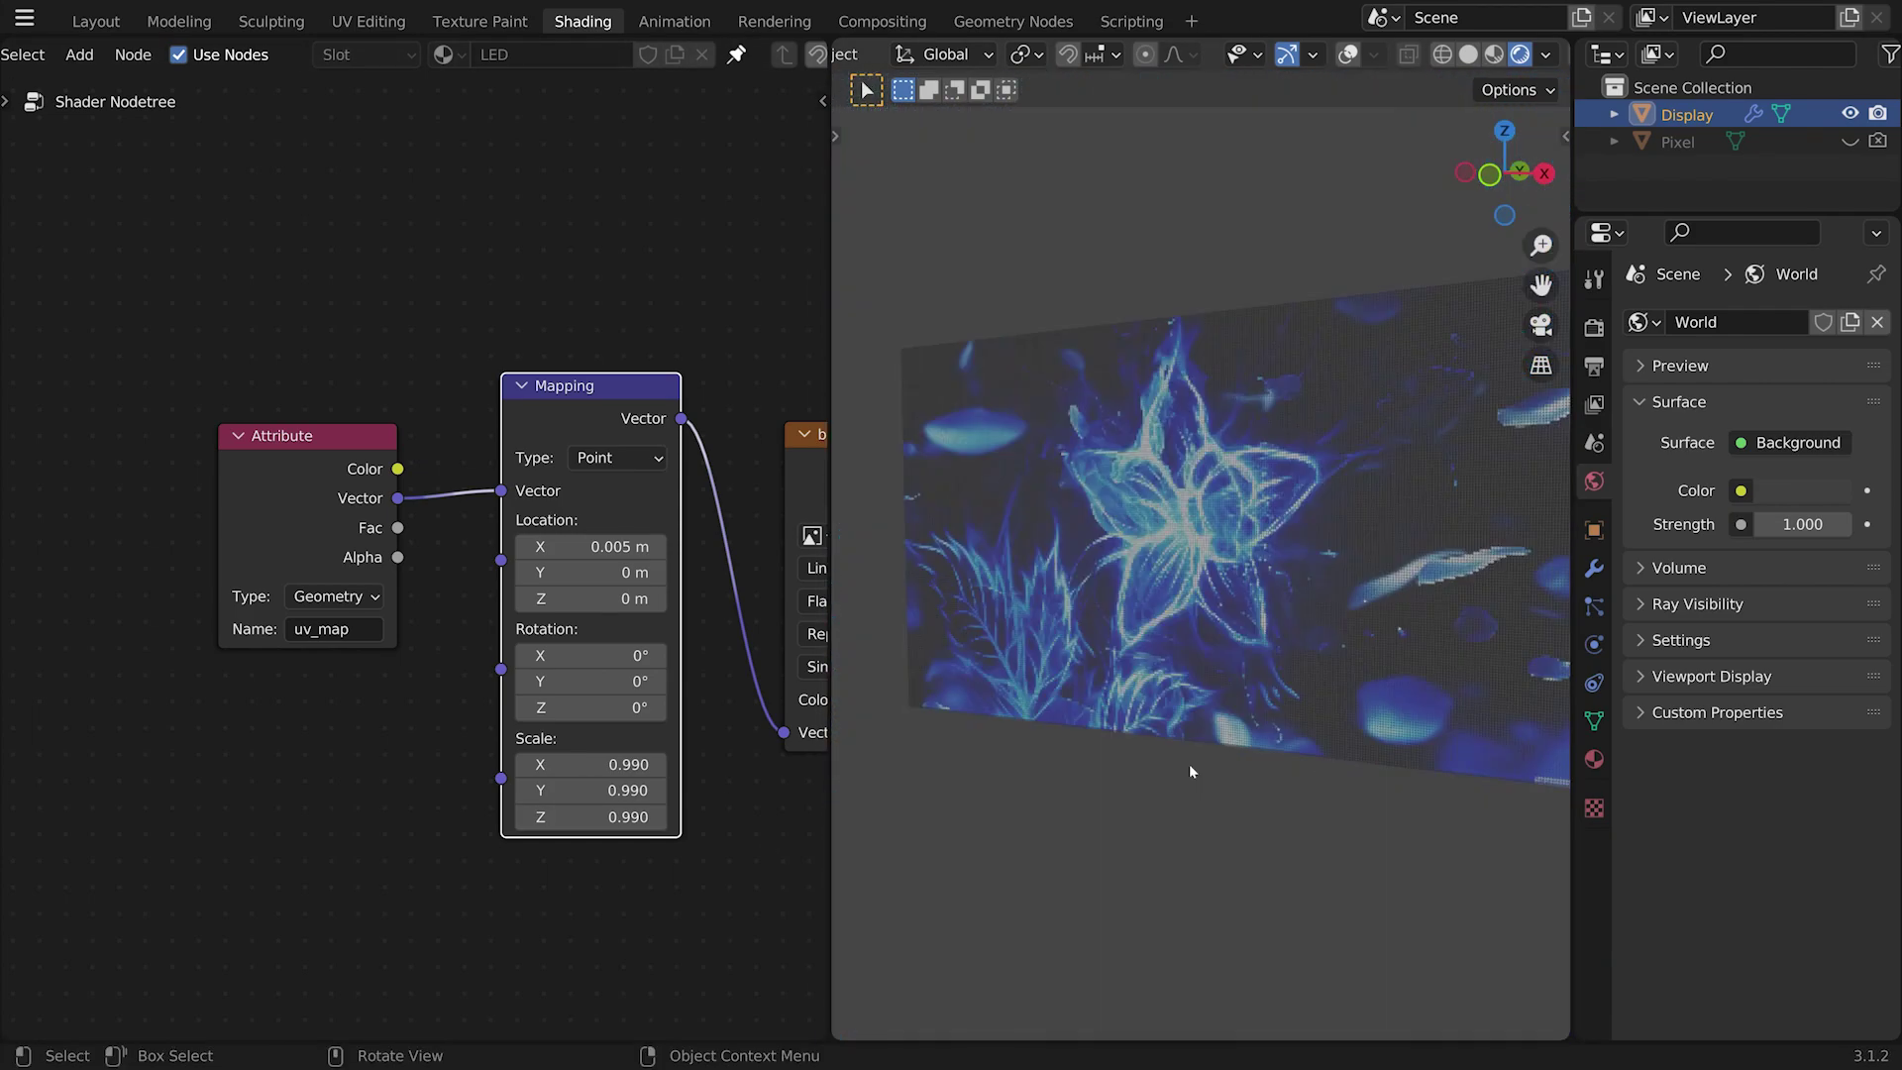
Step: Reposition the Attribute, Mapping and image texture nodes to free space in the LED shader tree
middle_drag(707, 868, 505, 793)
scroll(505, 793, down, 12)
key(Home)
middle_drag(601, 716, 748, 710)
drag(219, 477, 123, 408)
drag(359, 436, 226, 354)
drag(488, 440, 335, 347)
middle_drag(649, 534, 600, 571)
middle_drag(295, 631, 553, 652)
scroll(446, 659, up, 8)
middle_drag(582, 722, 537, 674)
Step: Duplicate the uv_map Attribute node and place the copy below the original
click(238, 366)
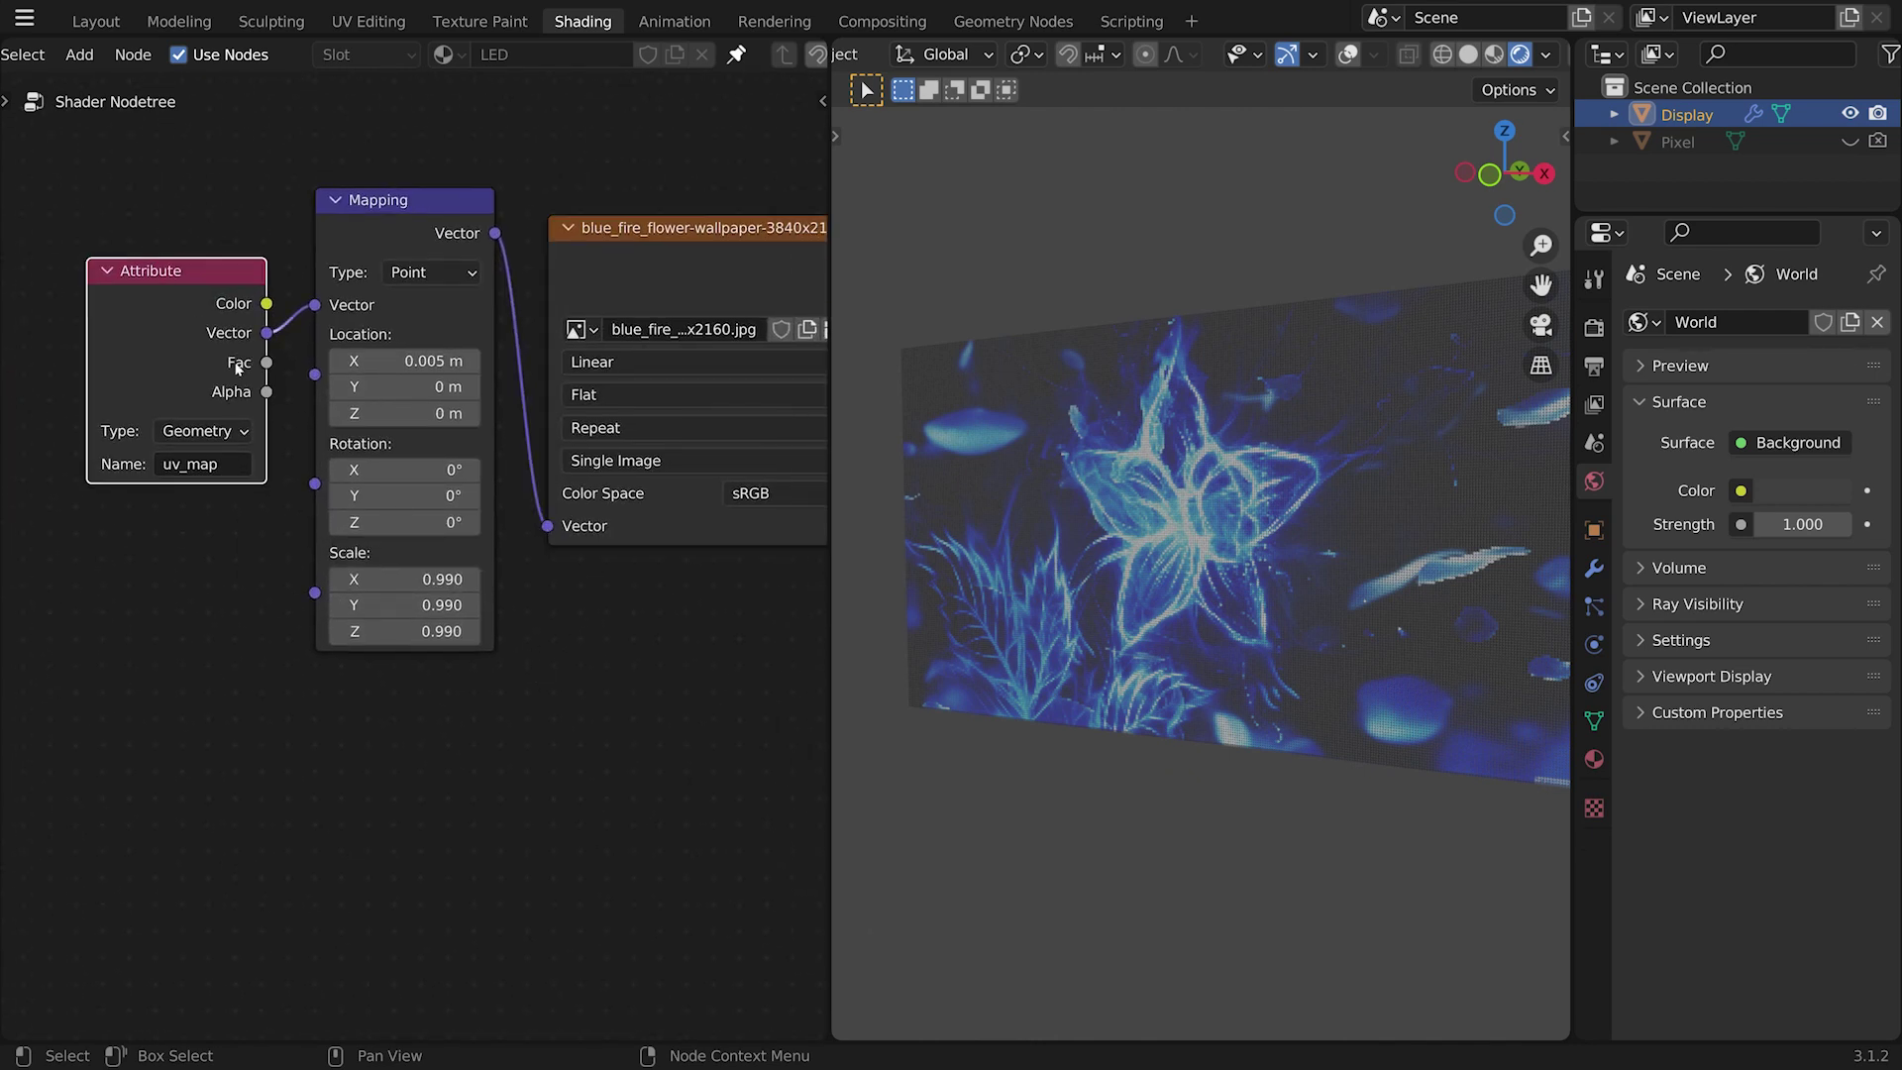
key(shift+d)
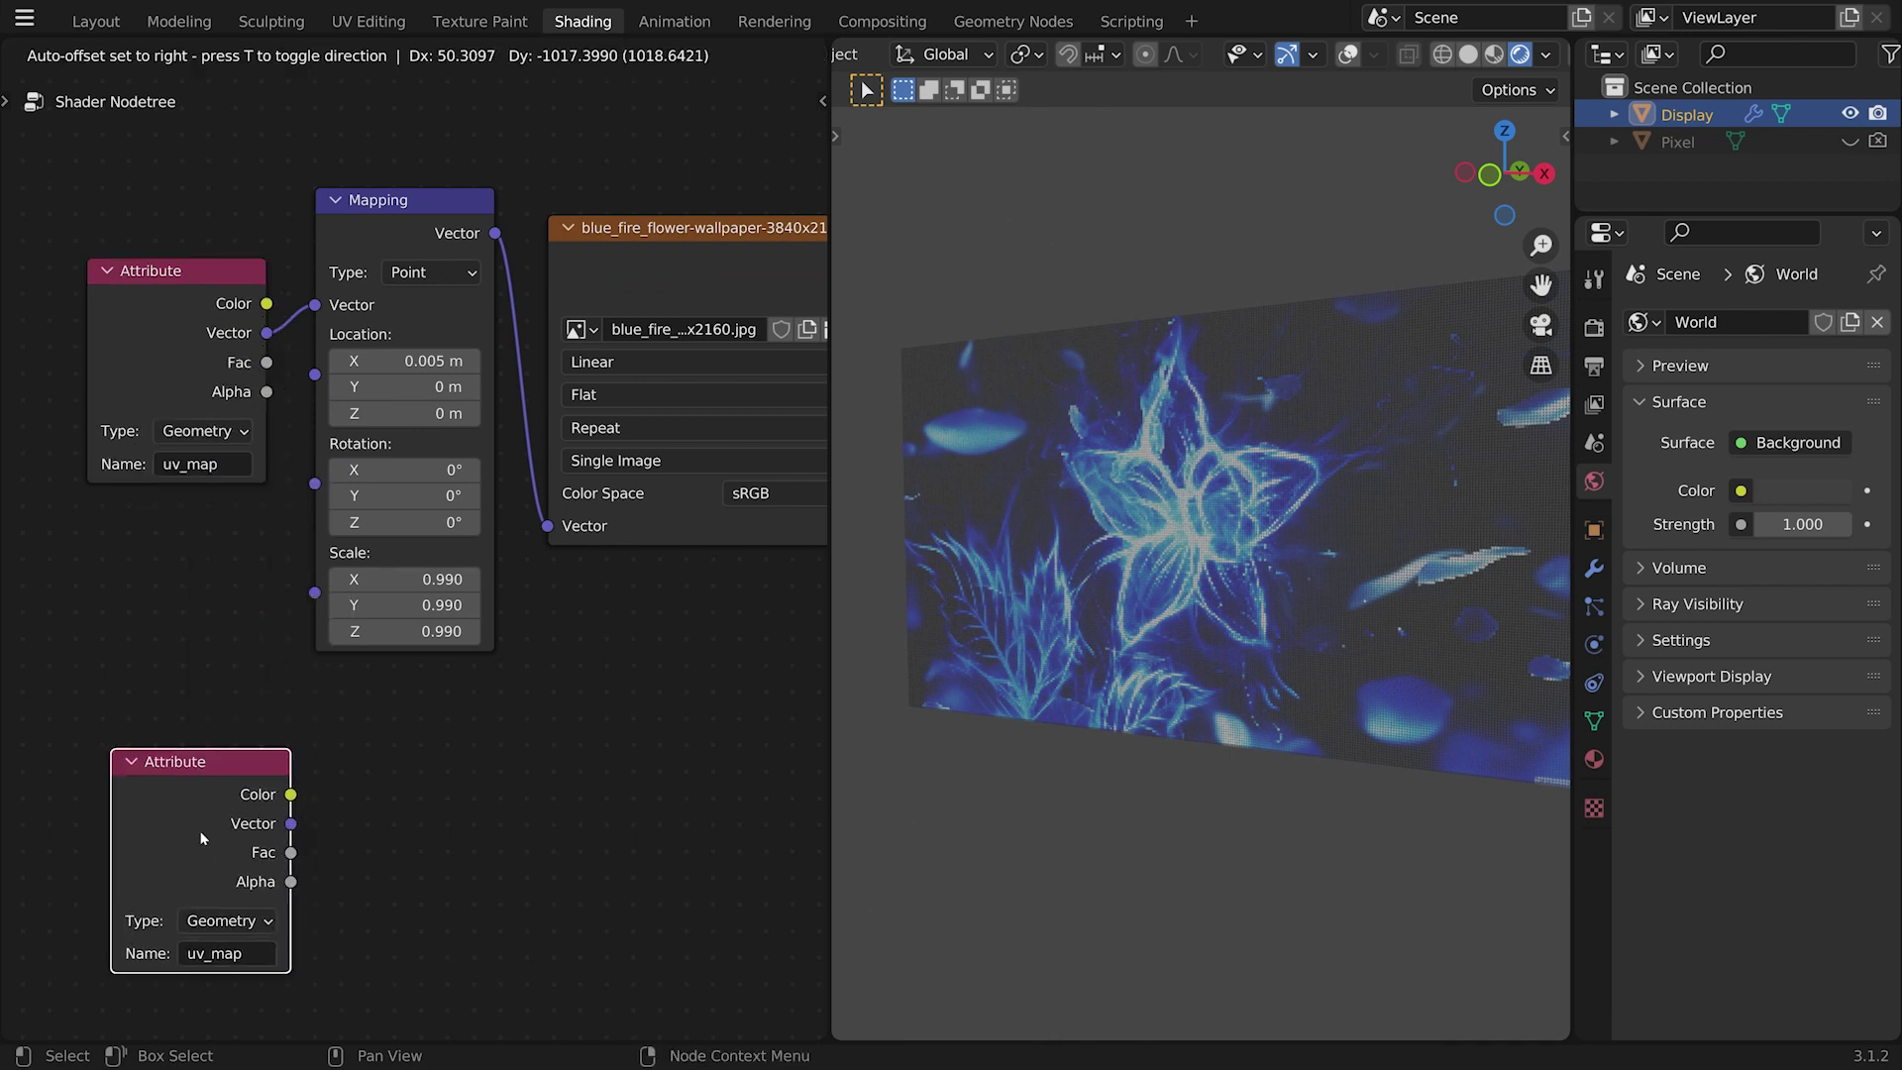
click(235, 967)
Step: Set the duplicated Attribute node's name to IndexOut, matching the LEDScreen modifier's output attribute, and adjust the node's position
click(235, 961)
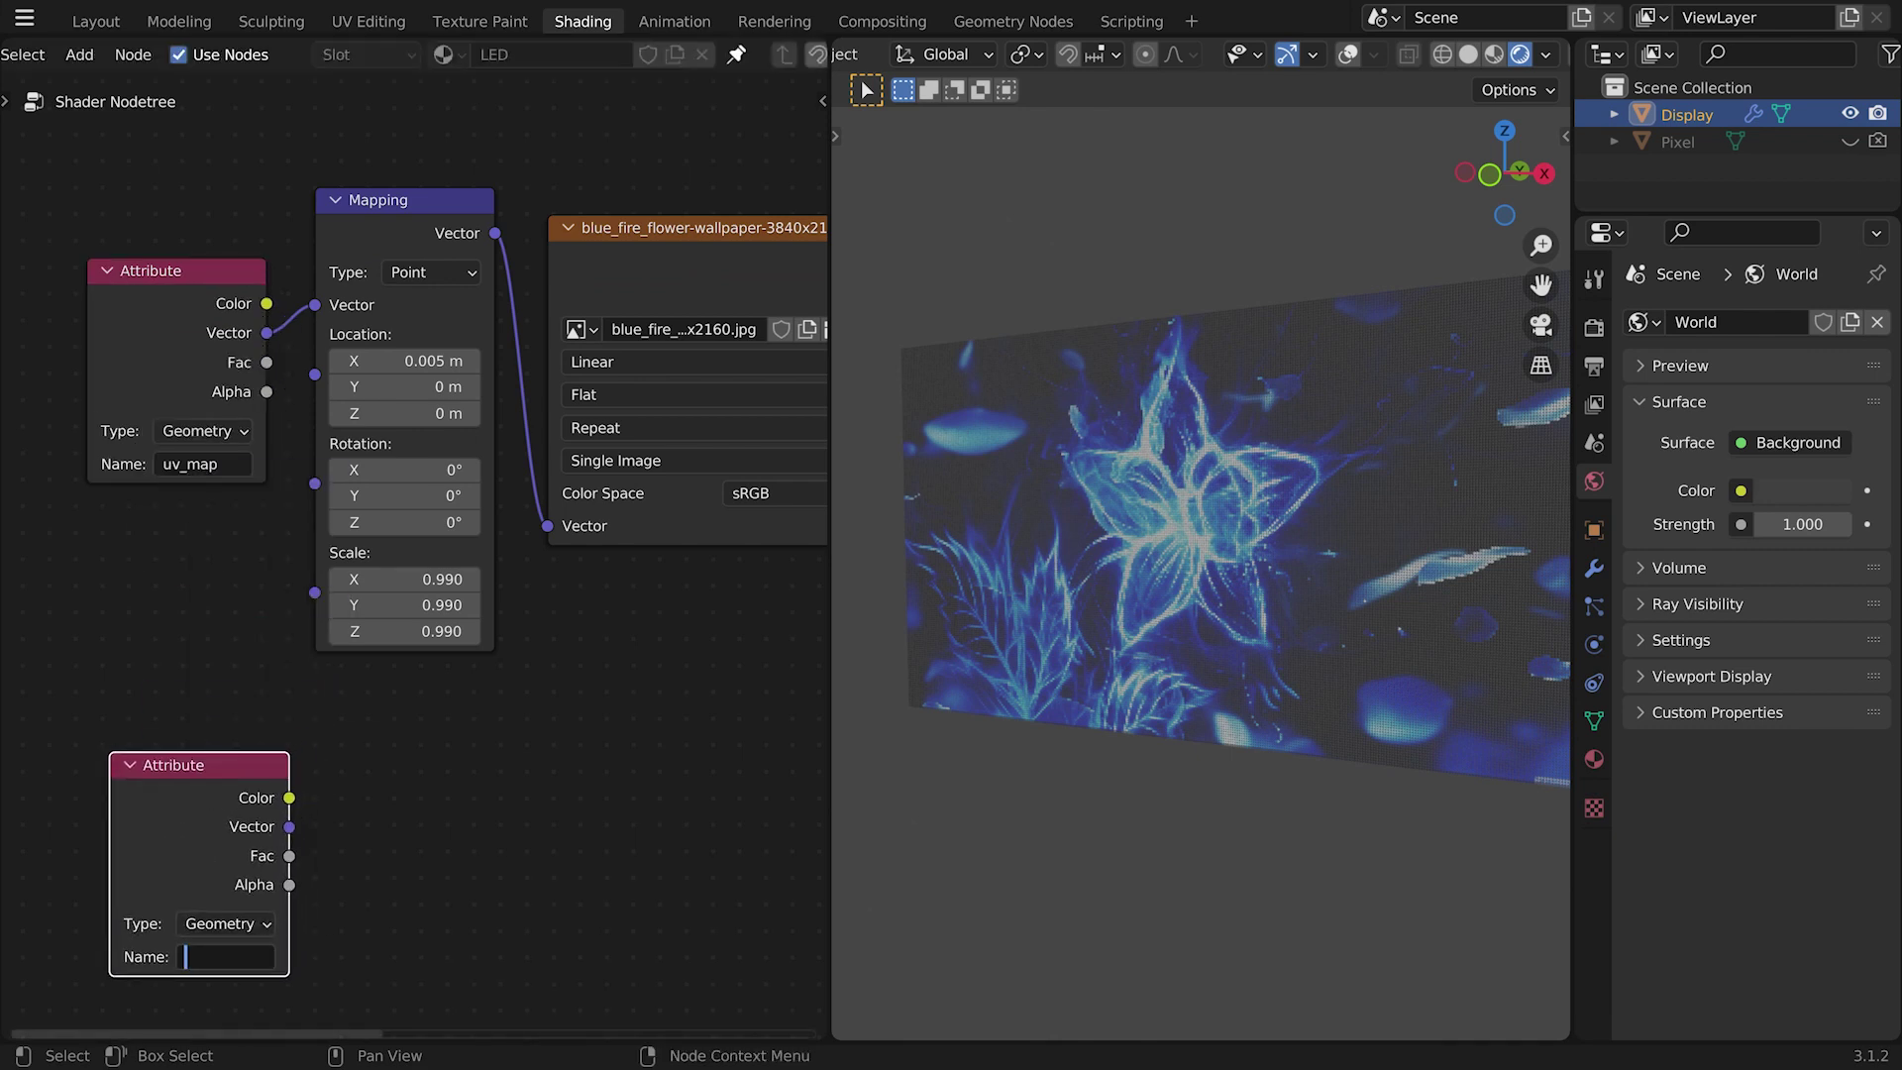
click(1593, 567)
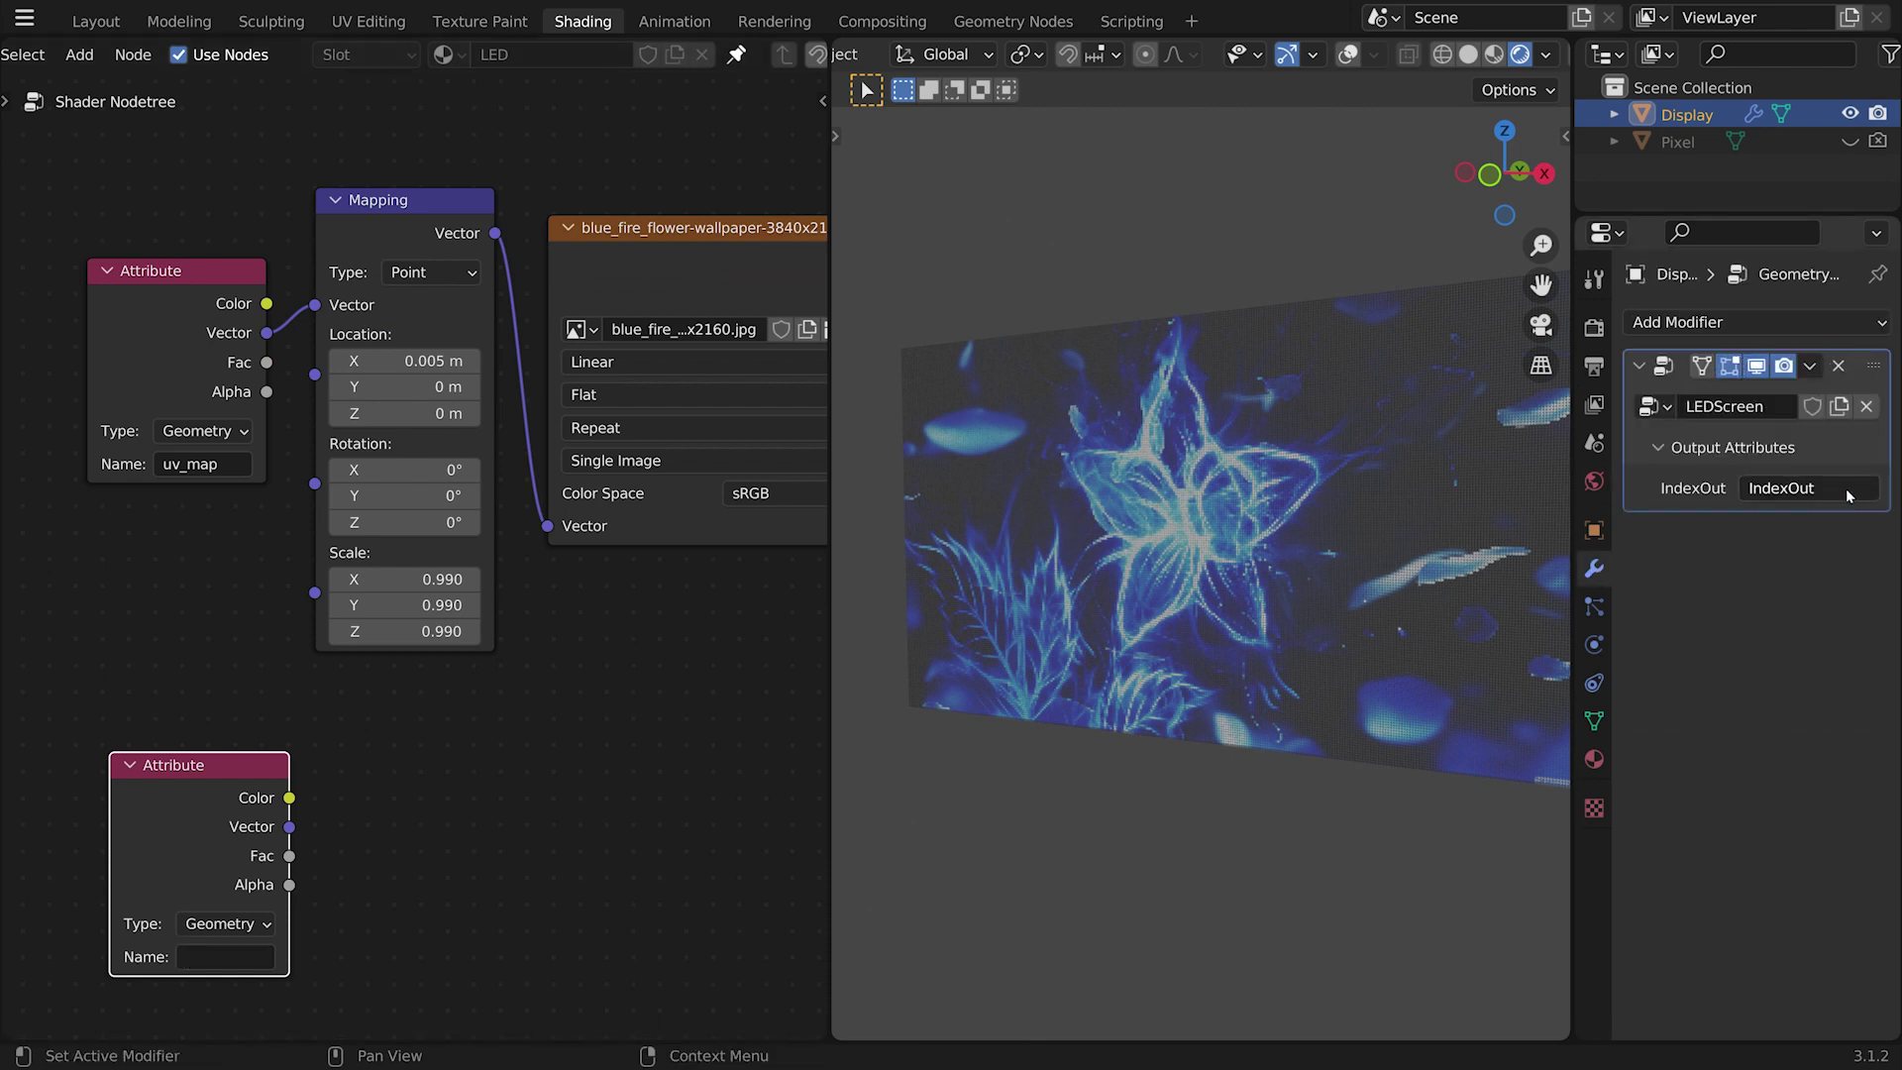
click(1783, 487)
click(226, 957)
click(225, 957)
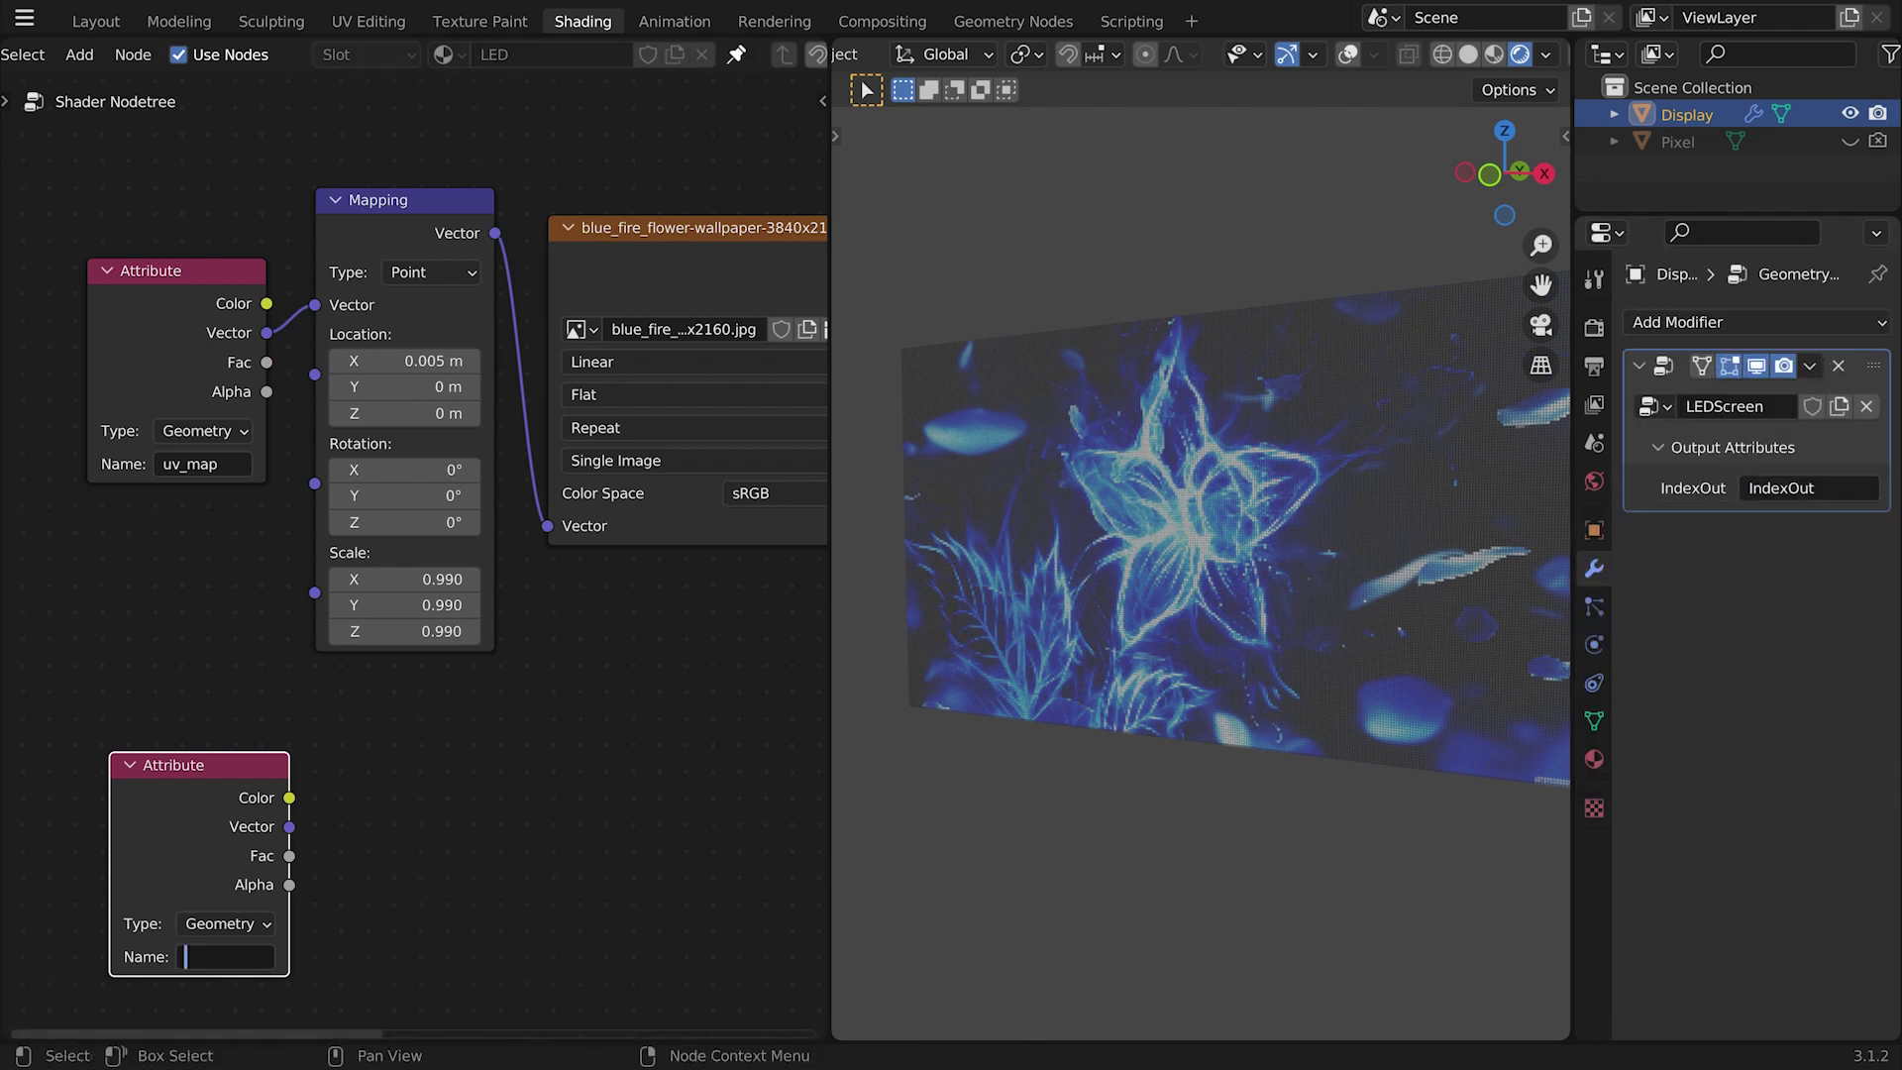
text(In)
key(Return)
key(g)
click(356, 857)
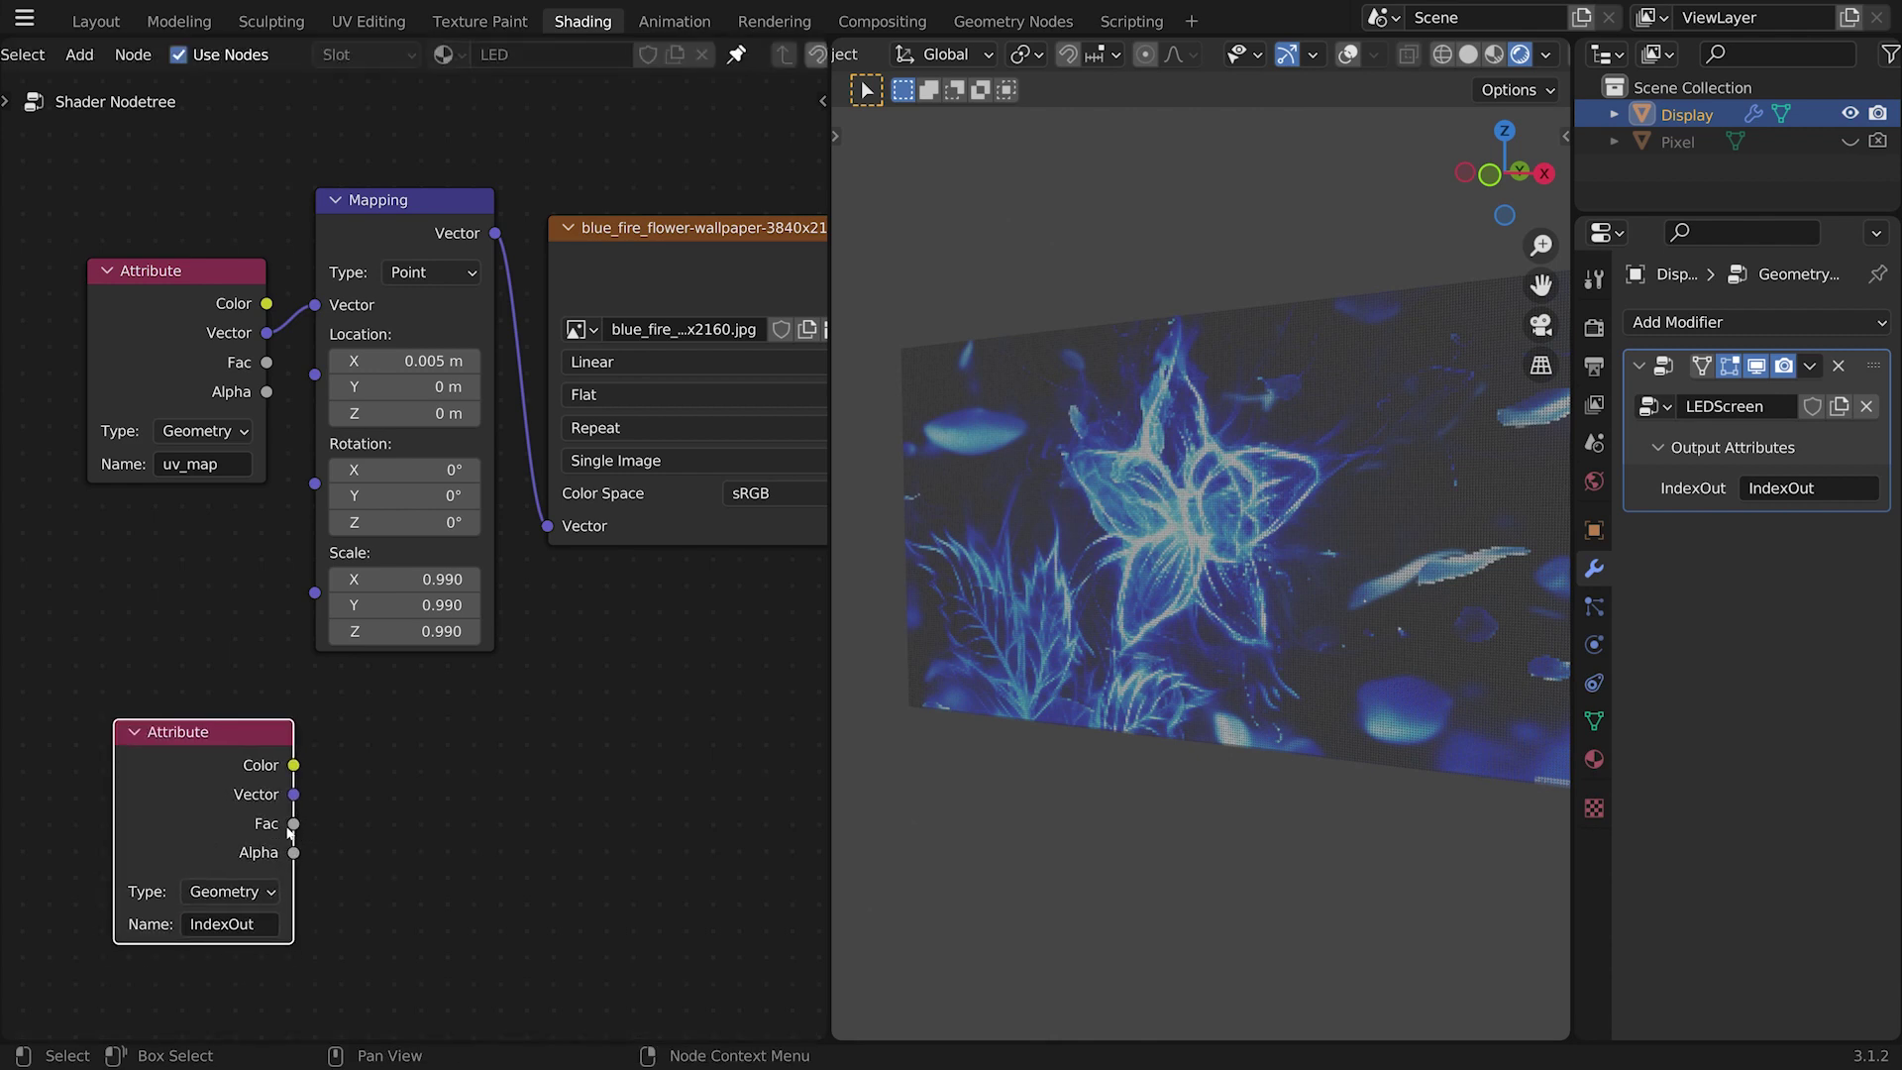
Step: Add a ColorRamp node beside the IndexOut Attribute node
scroll(420, 852, down, 1)
drag(314, 786, 614, 738)
click(145, 768)
middle_drag(300, 693, 1010, 546)
scroll(456, 741, up, 3)
scroll(379, 705, up, 2)
middle_drag(238, 693, 386, 690)
scroll(416, 683, down, 1)
key(shift+a)
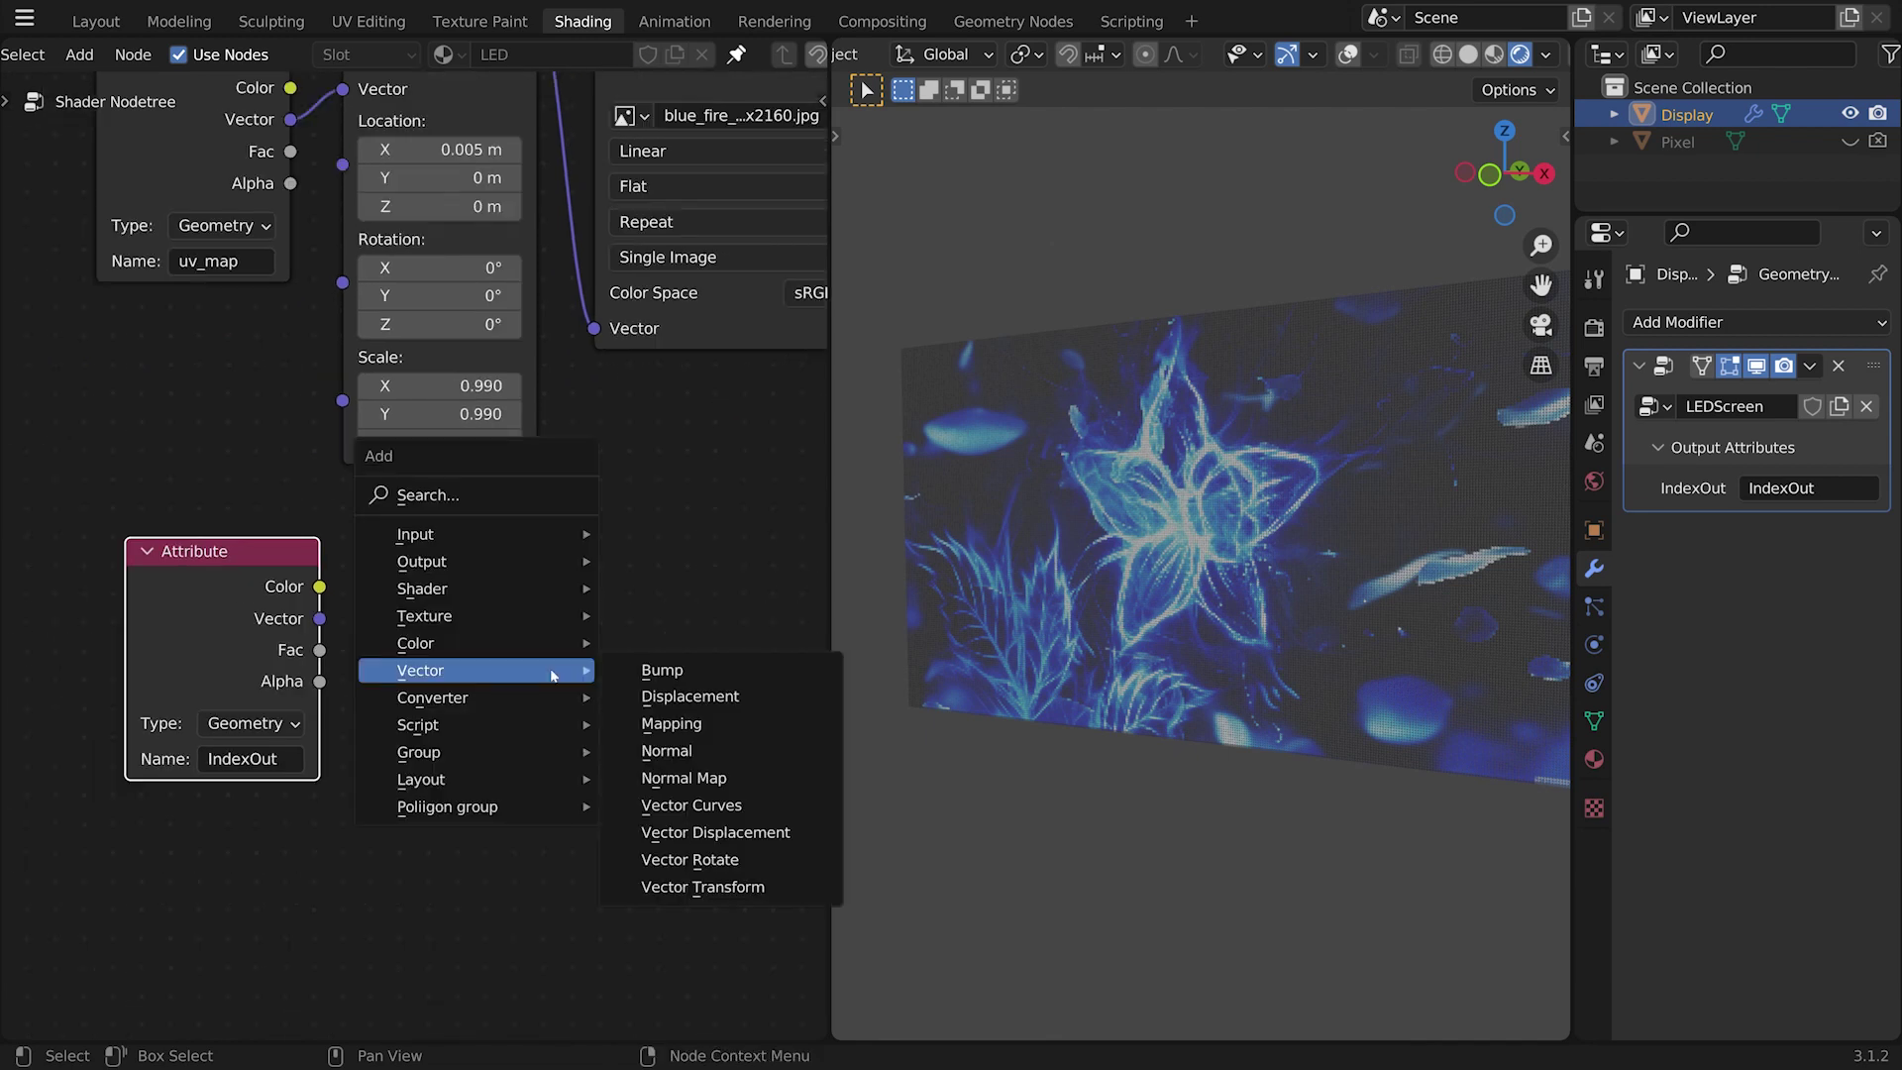
mouse_move(486, 699)
mouse_move(479, 648)
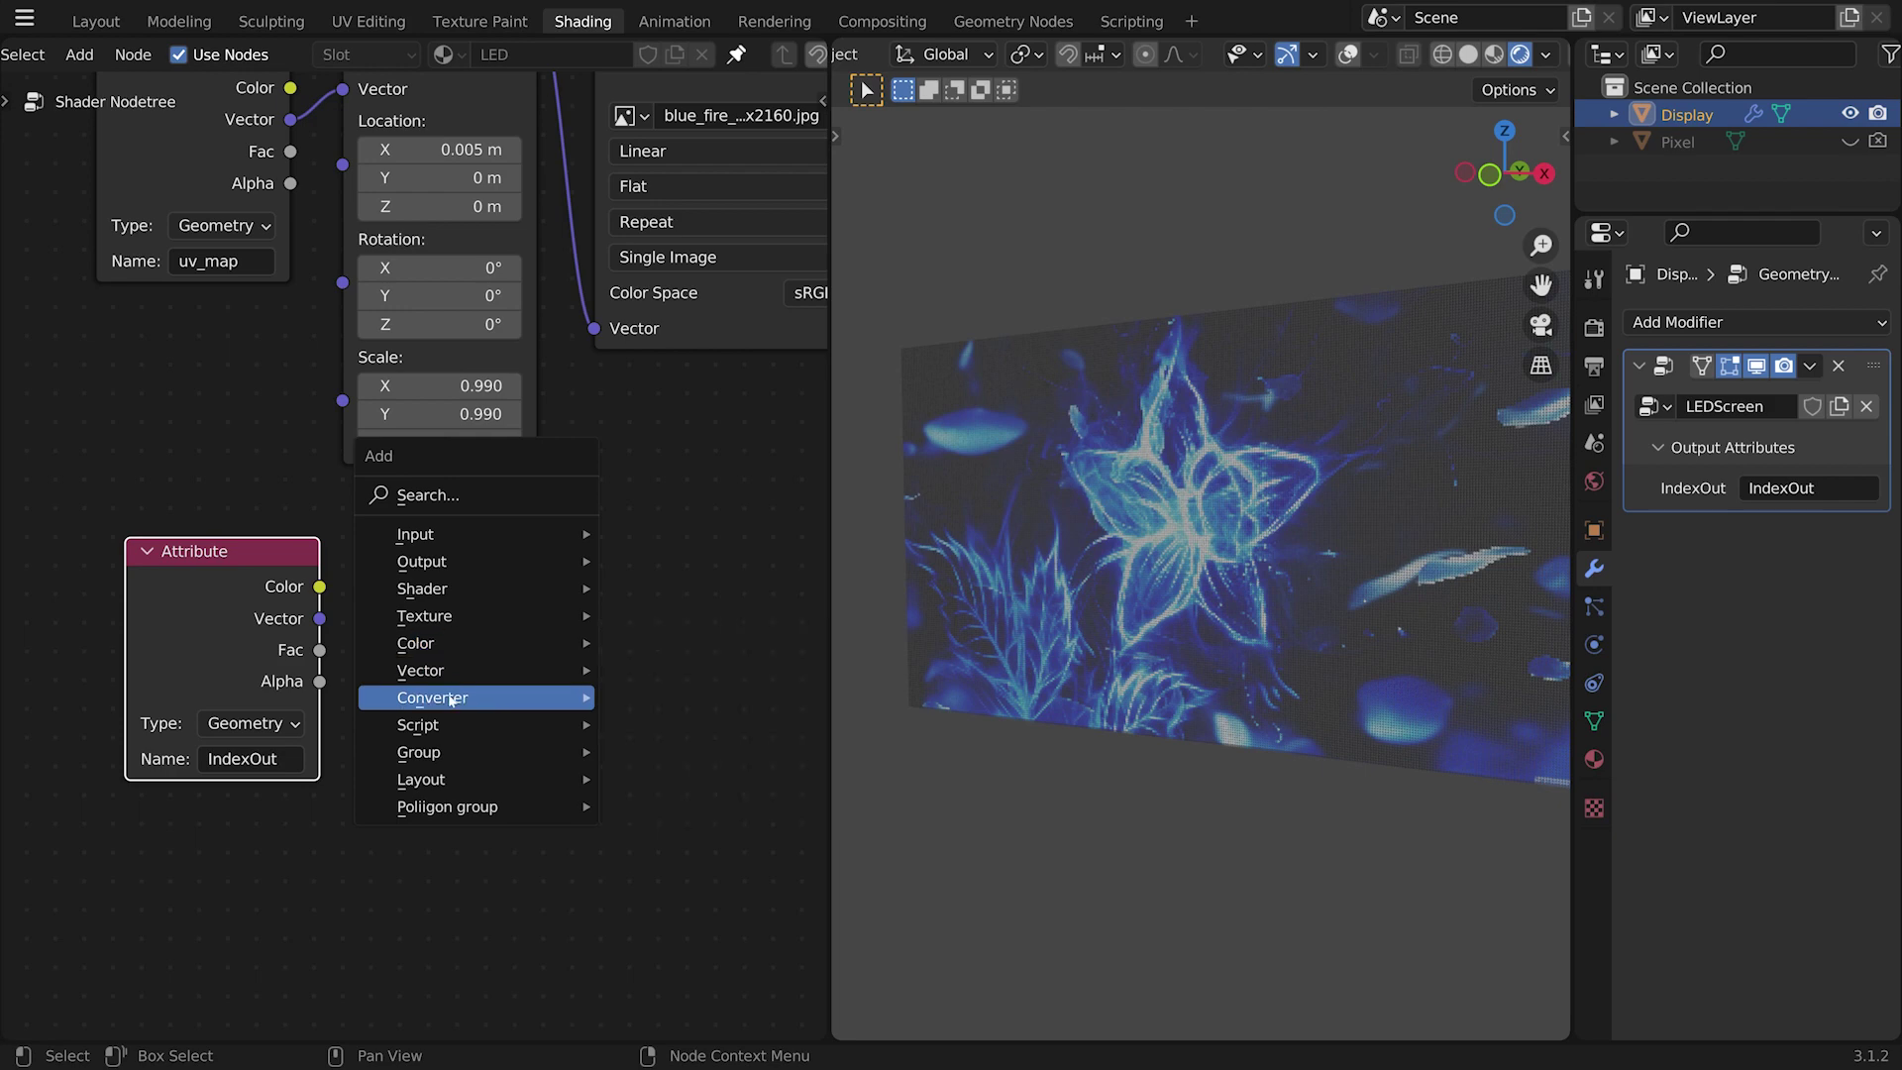
click(713, 369)
click(473, 539)
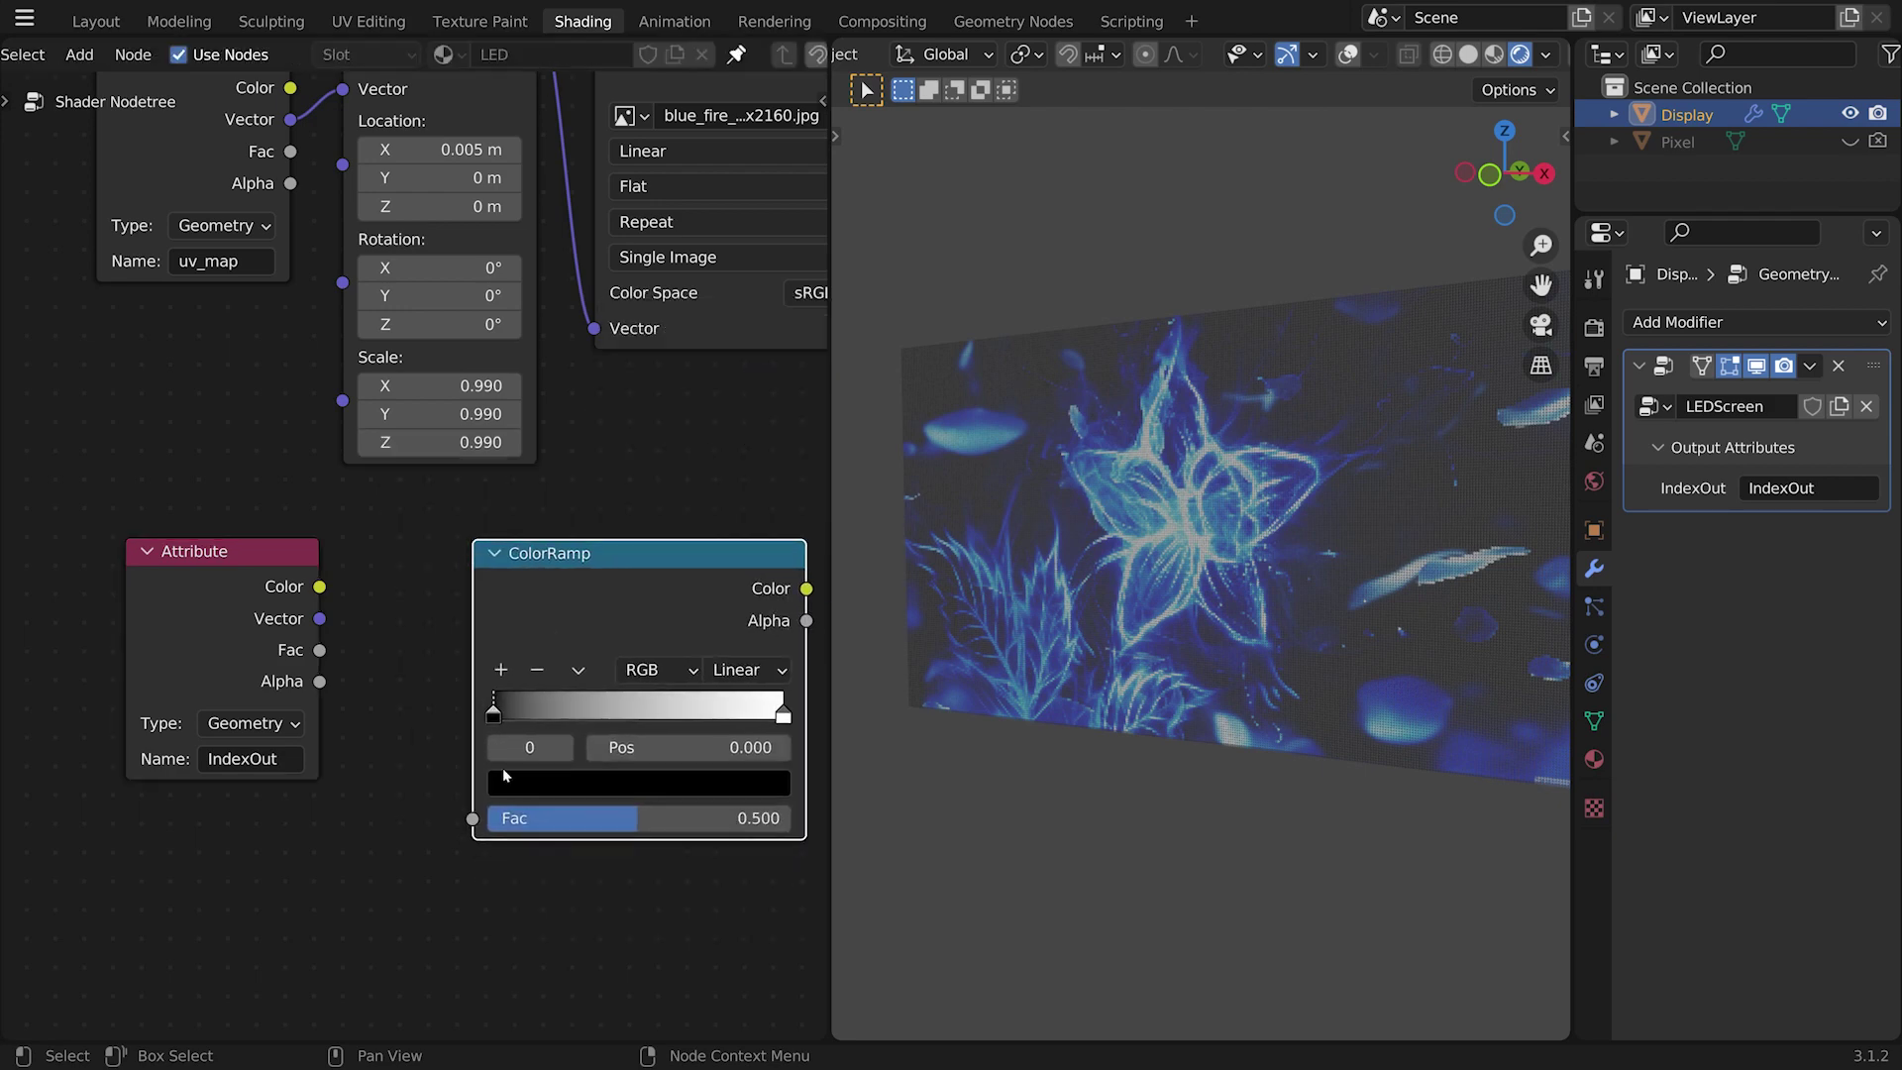
Step: Connect the IndexOut attribute's Fac output to the ColorRamp's Fac input and reposition the ramp below the image texture
scroll(535, 823, down, 3)
middle_drag(544, 836, 471, 851)
scroll(471, 851, up, 2)
drag(250, 657, 390, 813)
key(g)
click(621, 672)
middle_drag(705, 800, 505, 851)
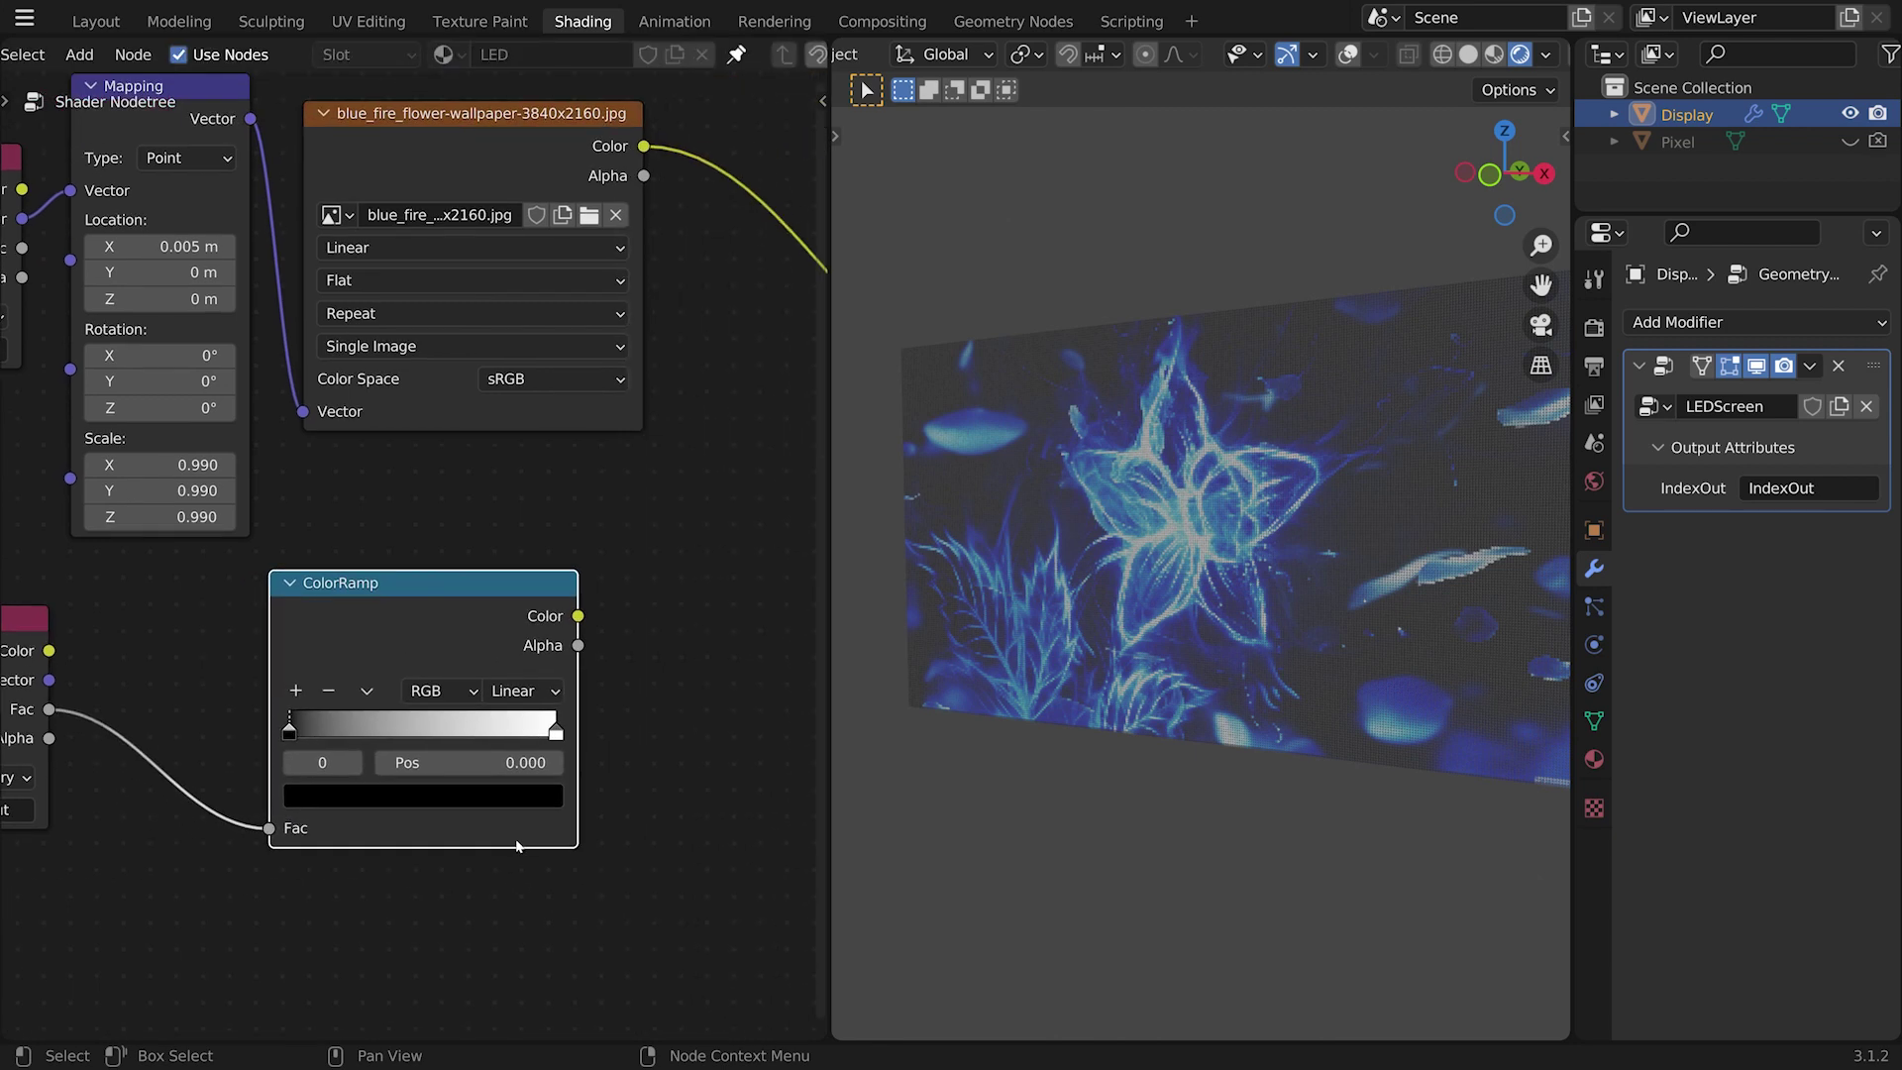
Step: Colour the ColorRamp's end stop blue and add a red middle stop at position 0.5
click(555, 731)
click(475, 806)
drag(426, 499, 467, 446)
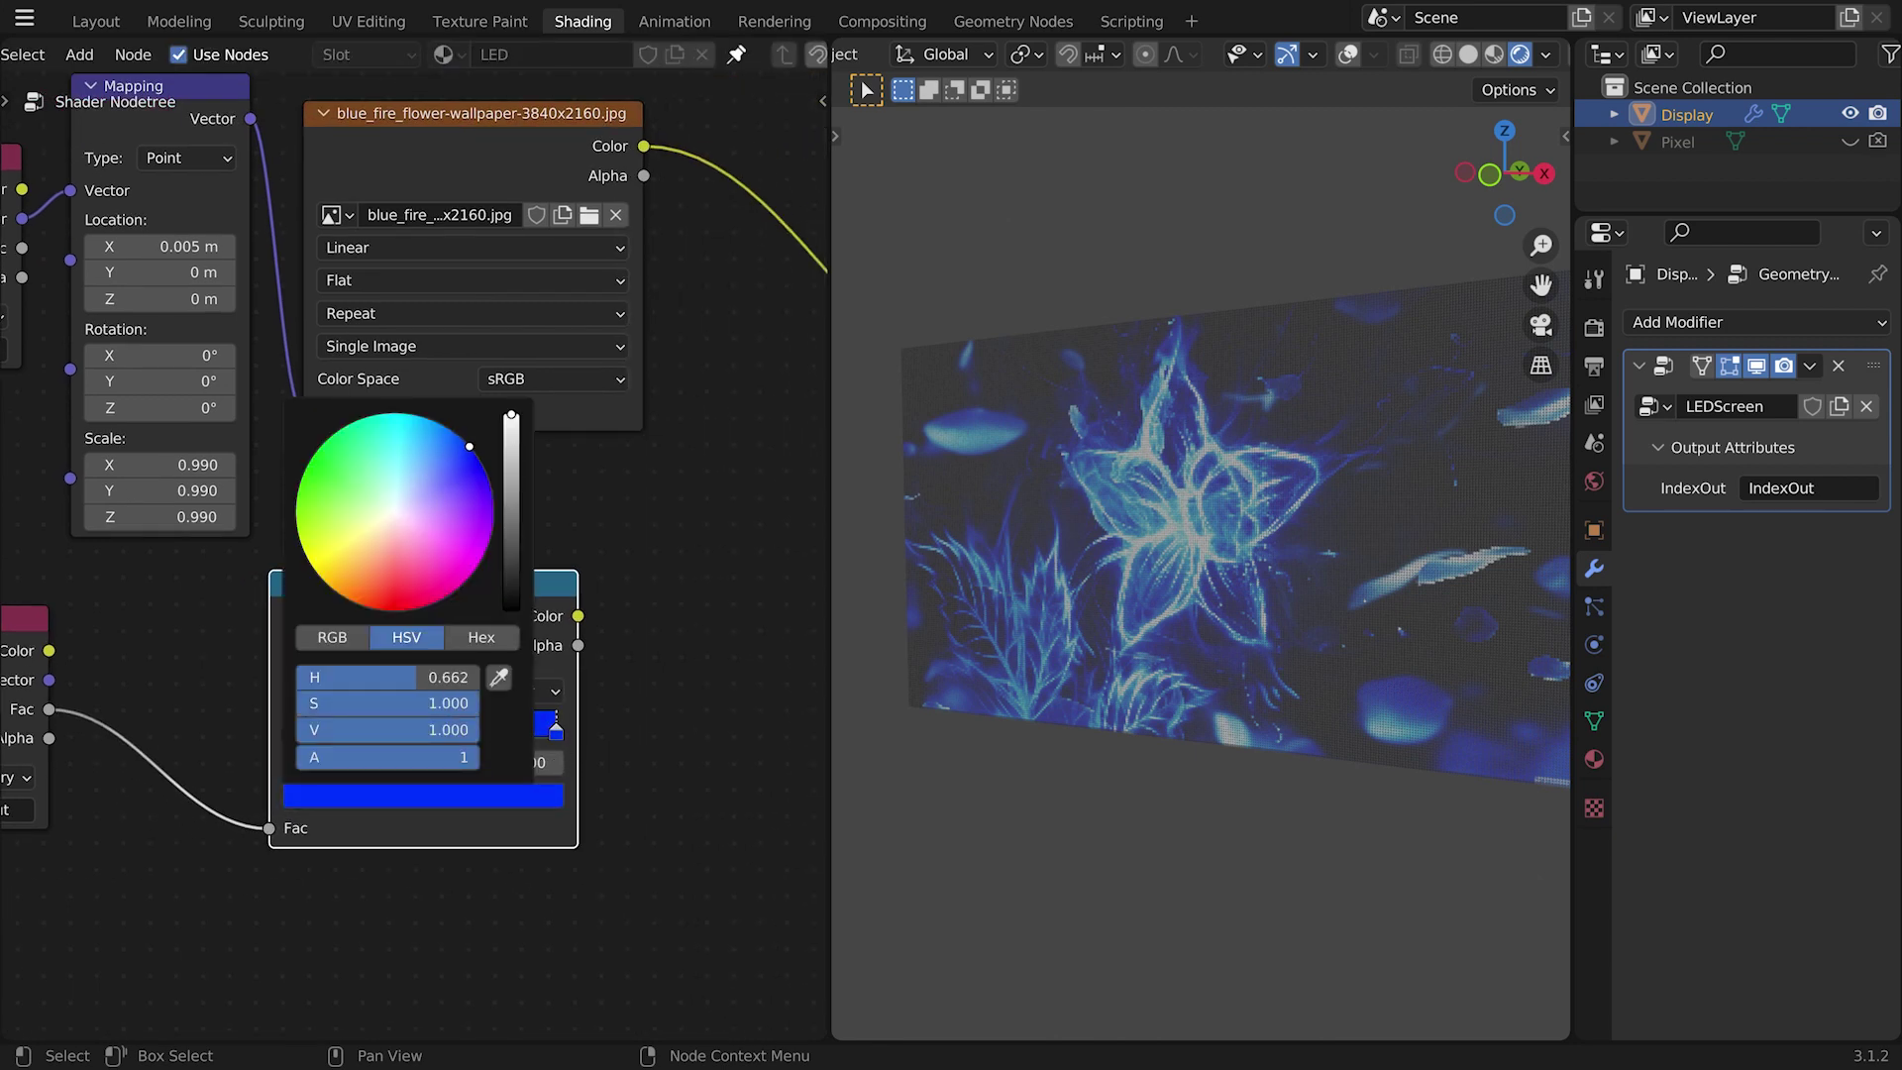
click(295, 690)
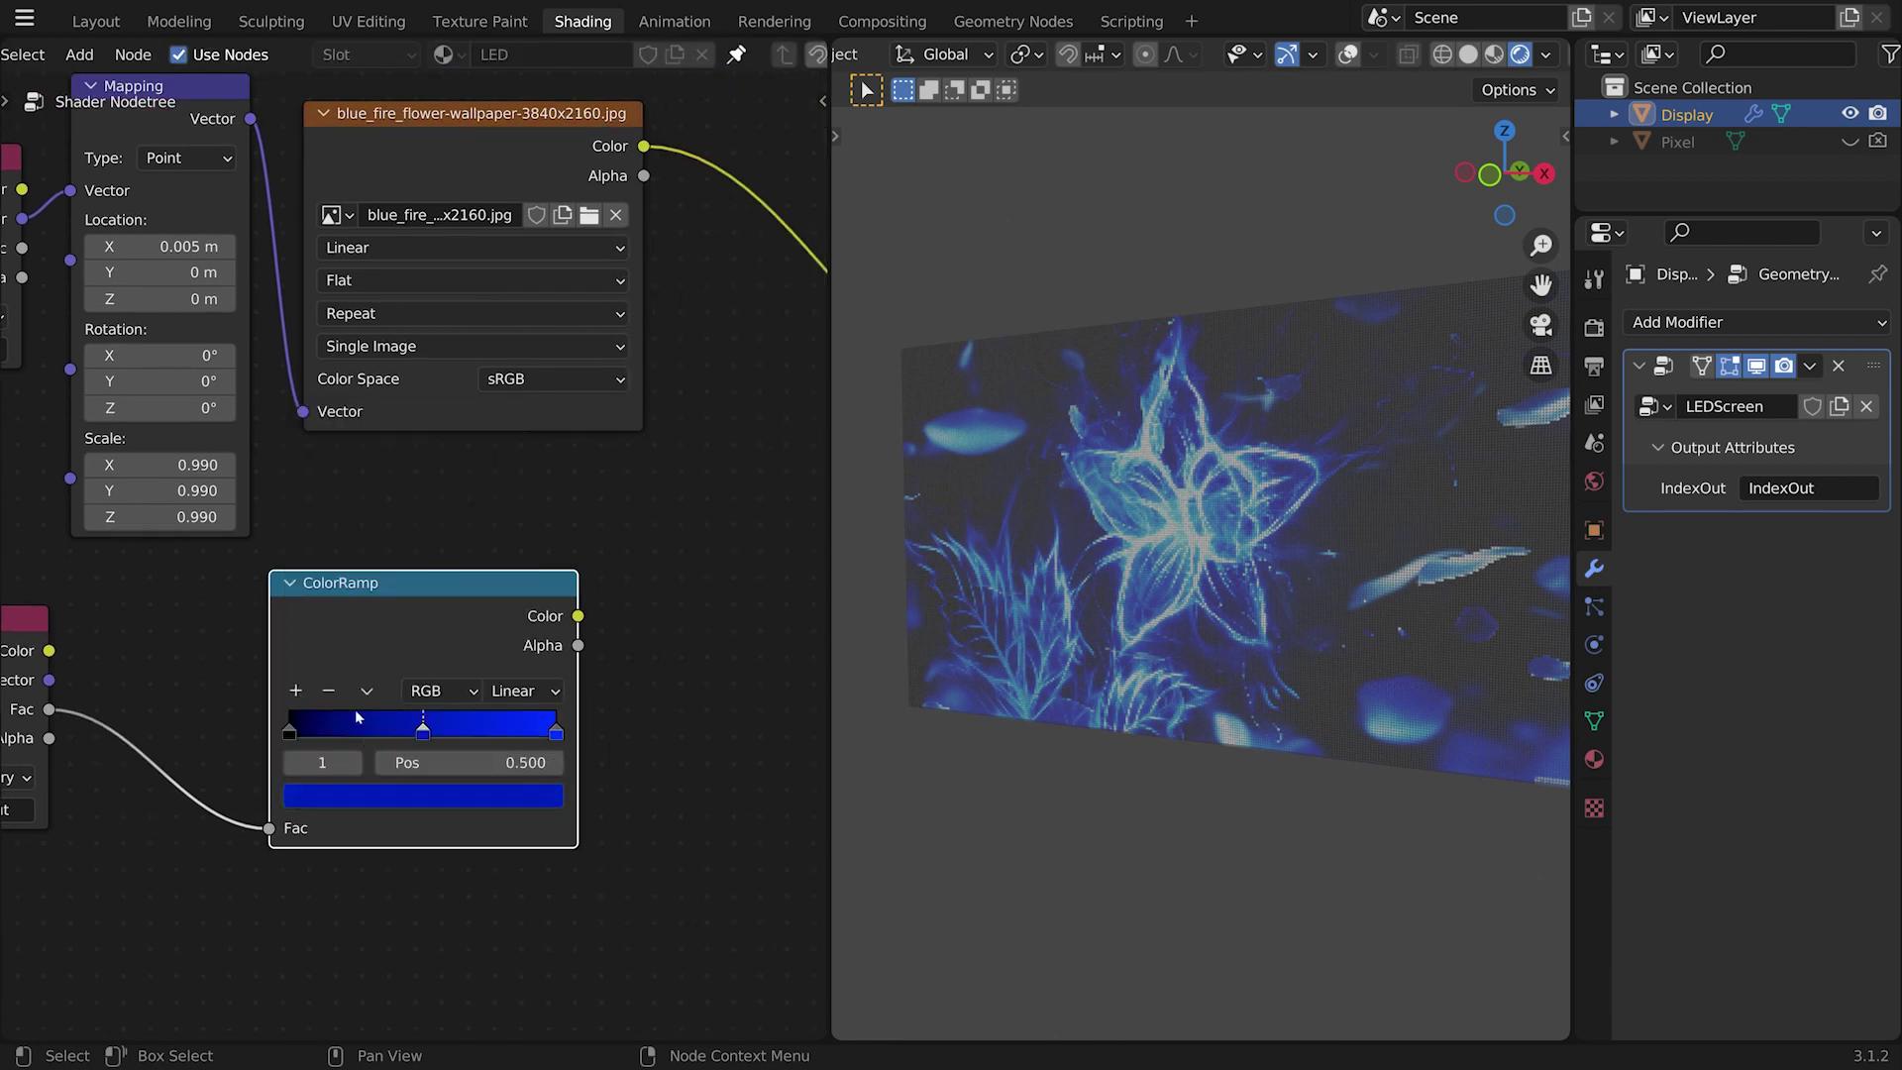
click(423, 795)
drag(436, 572, 401, 610)
Step: Feed the ColorRamp's Color into the Emission node's Color and inspect the individual pixels up close
scroll(715, 697, down, 4)
middle_drag(595, 767, 429, 776)
drag(362, 715, 613, 587)
scroll(1228, 733, up, 10)
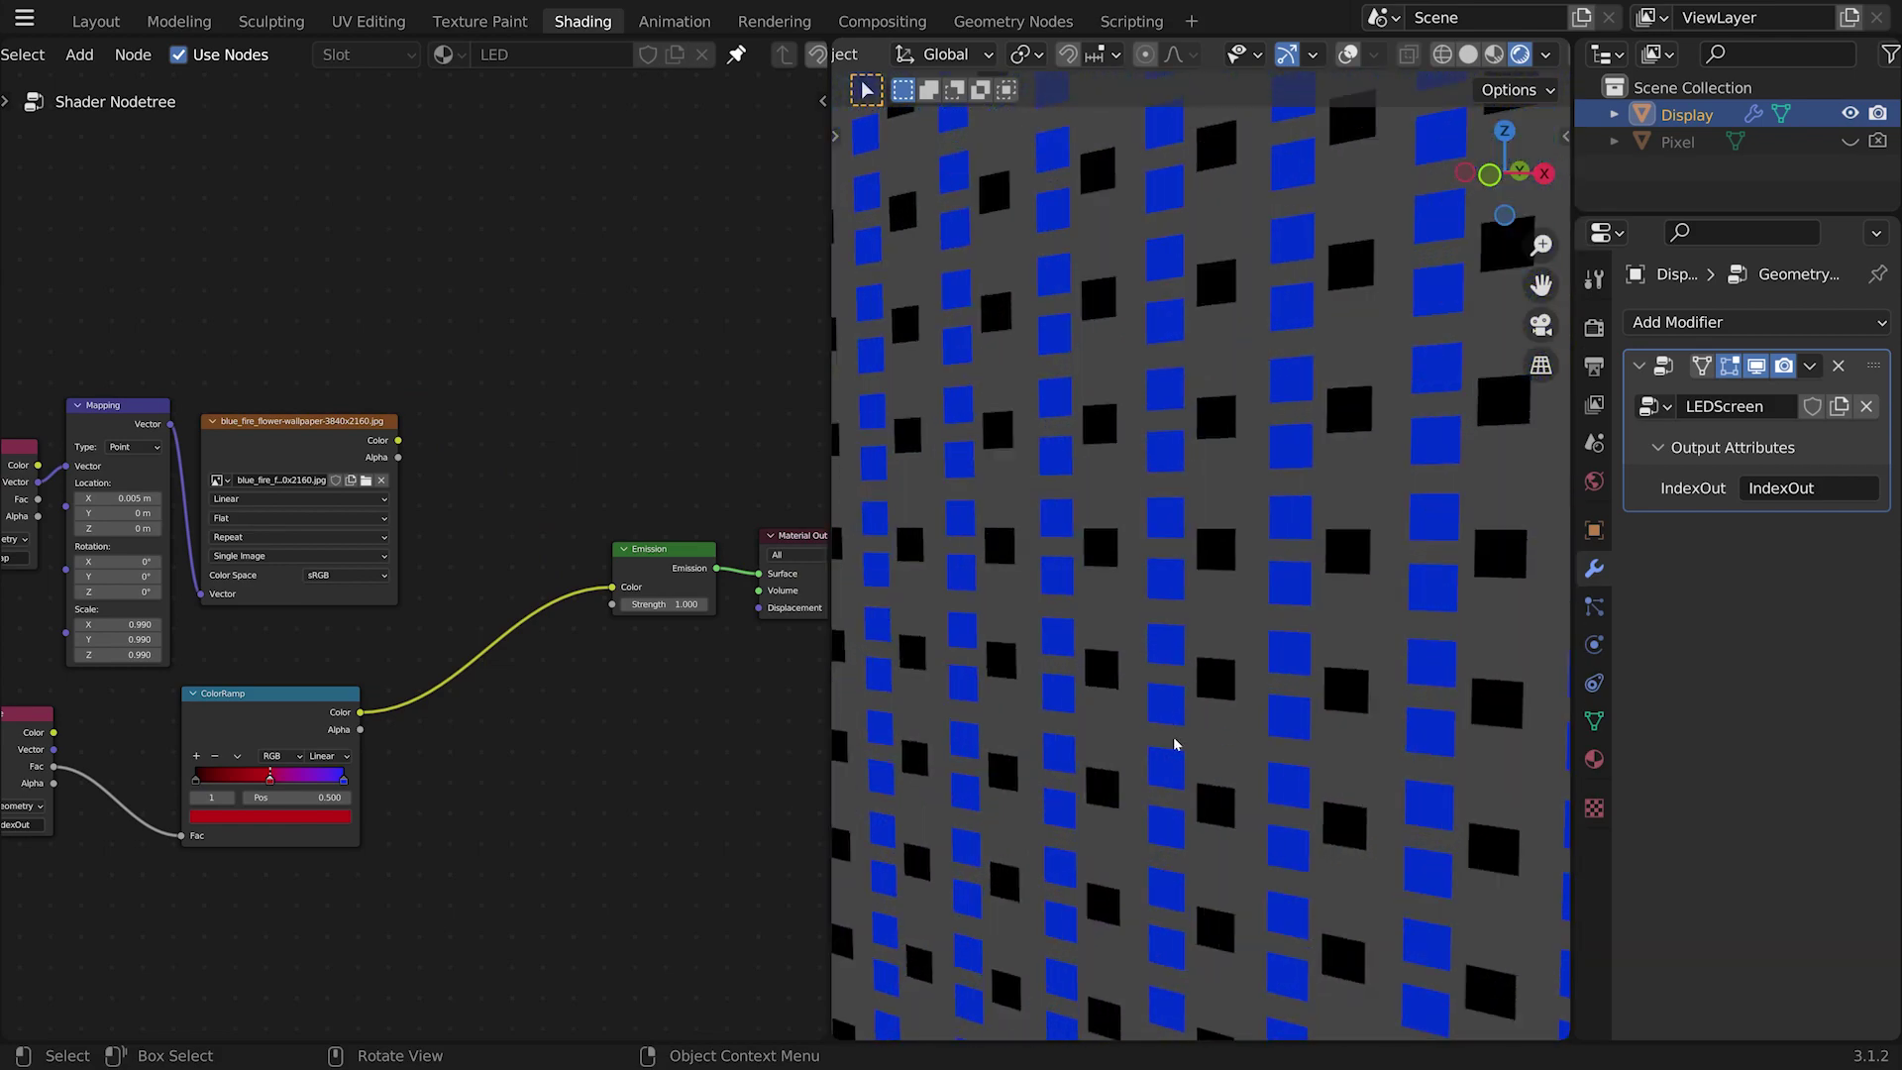
scroll(516, 738, up, 2)
Step: Move the IndexOut Attribute node farther from the ColorRamp to make room between them
middle_drag(581, 895, 725, 812)
scroll(539, 785, down, 3)
middle_drag(539, 786, 631, 801)
scroll(631, 802, up, 3)
drag(339, 706, 254, 675)
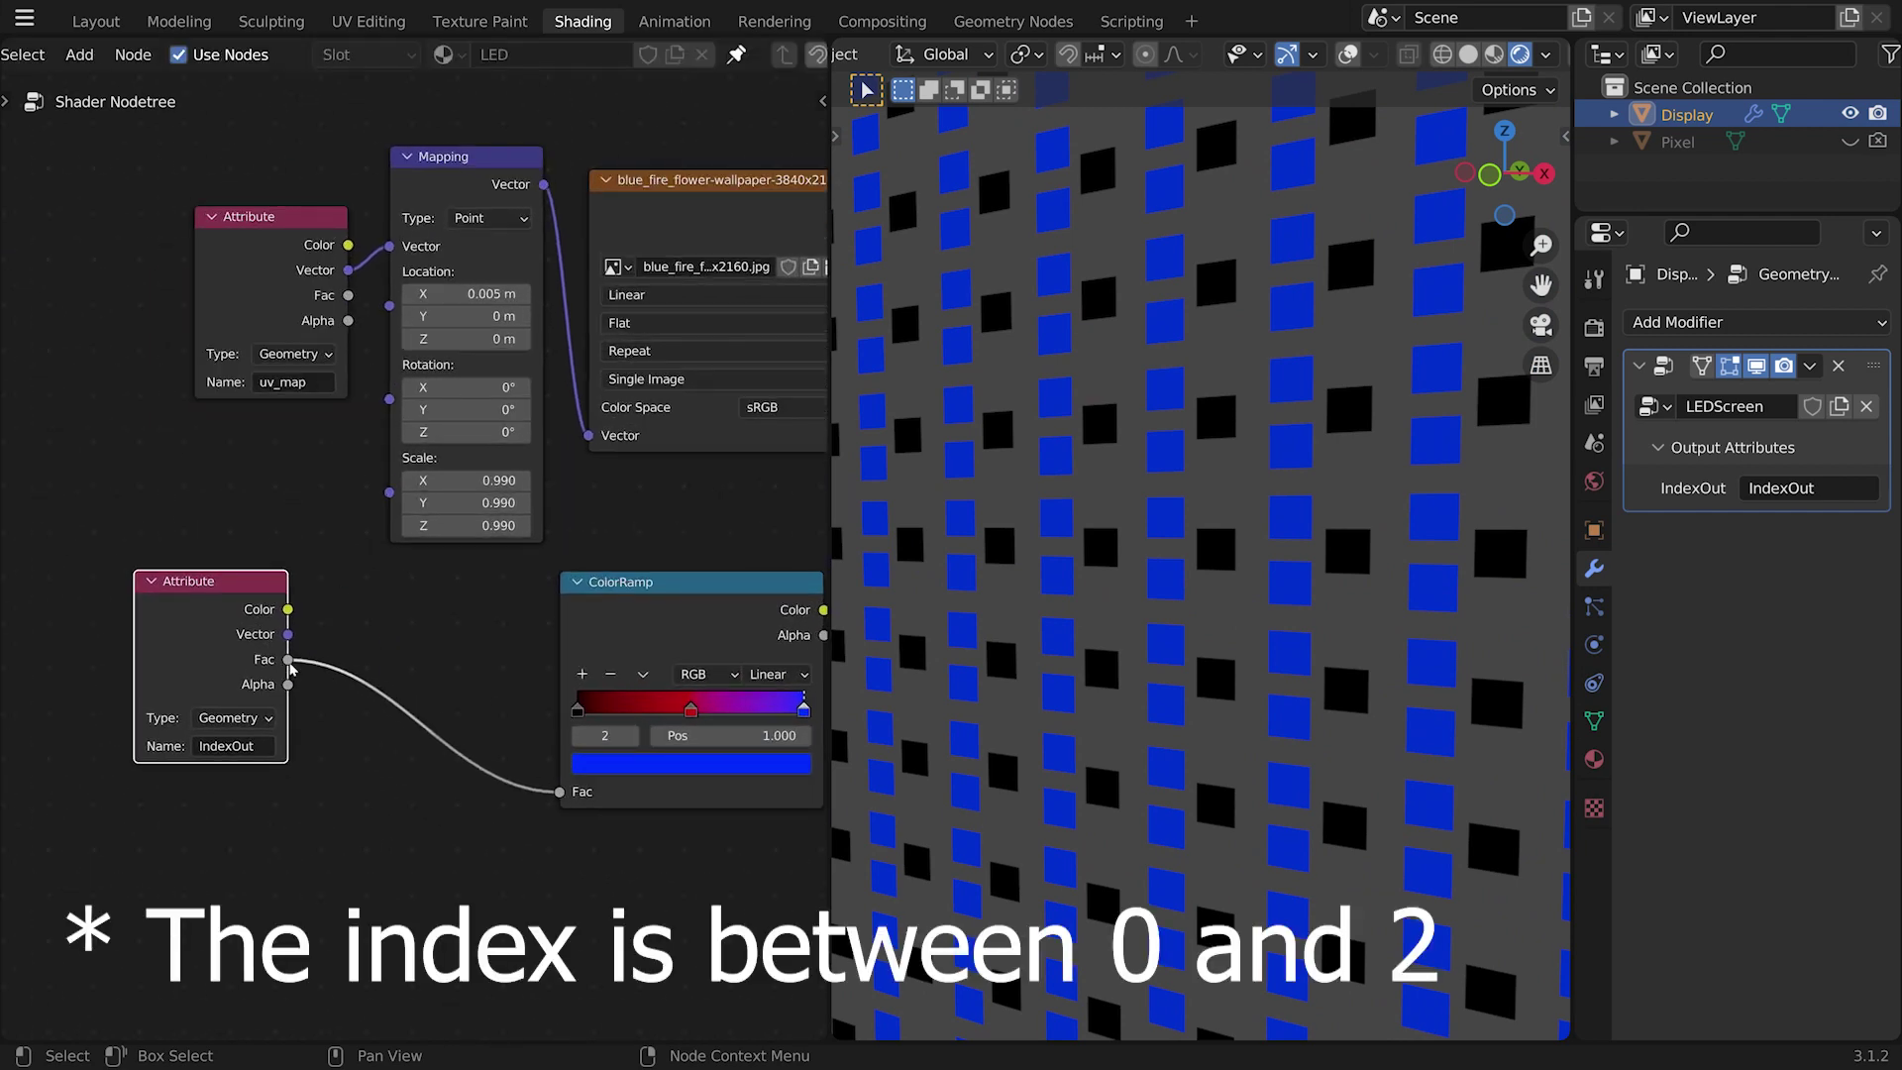
scroll(395, 706, down, 1)
key(shift+a)
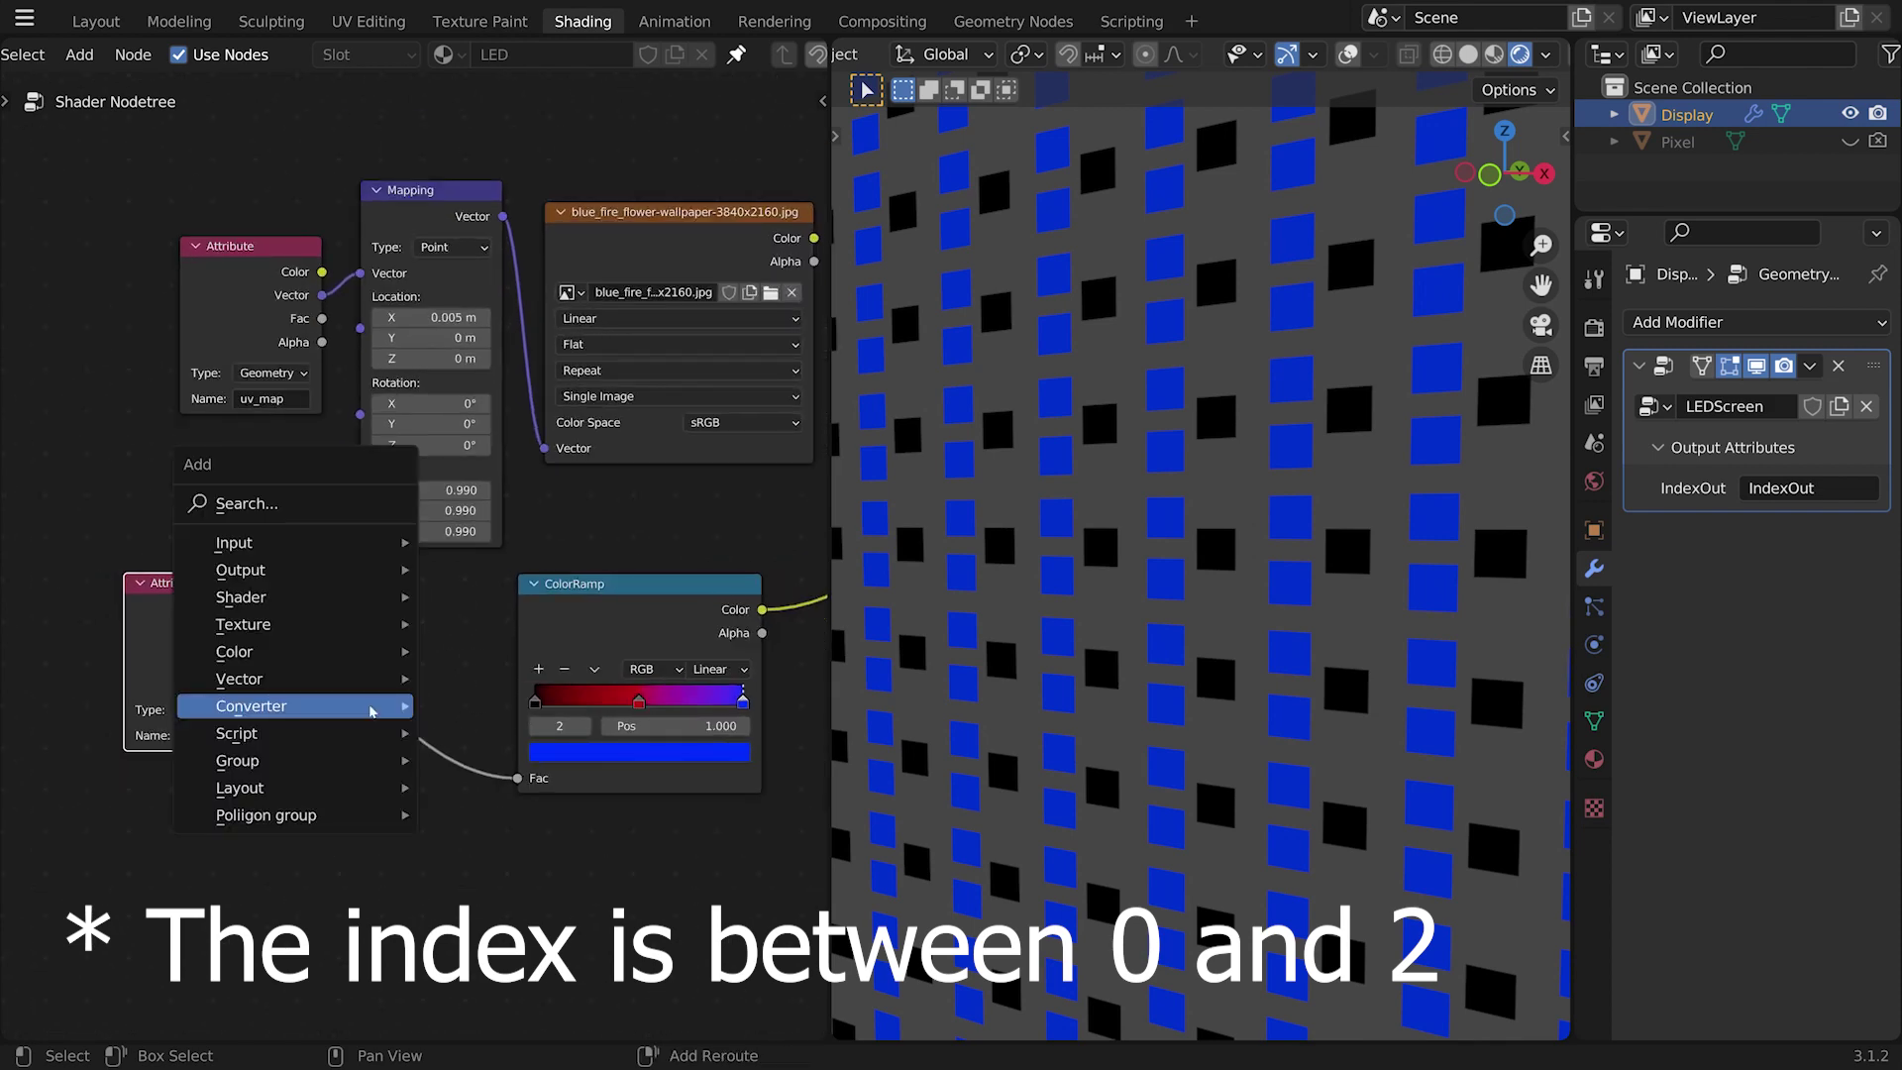
mouse_move(372, 712)
mouse_move(334, 680)
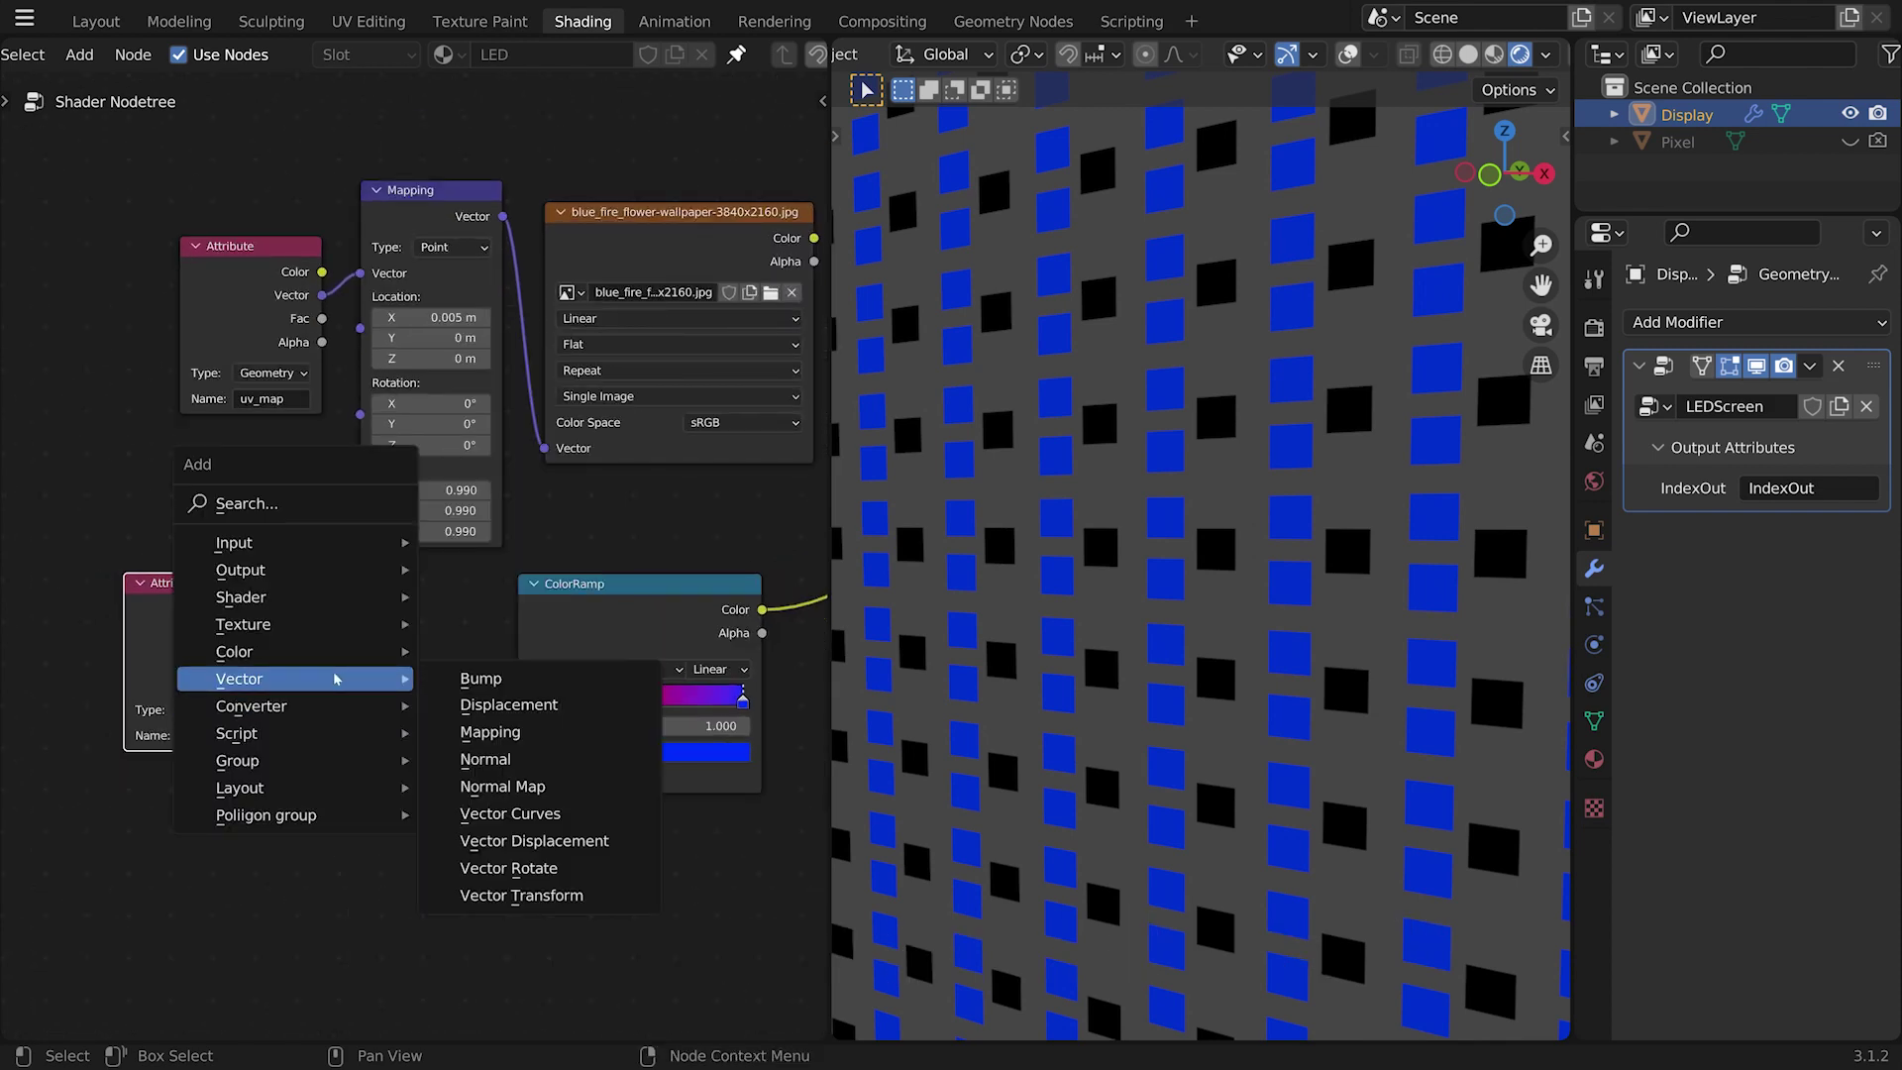
click(313, 930)
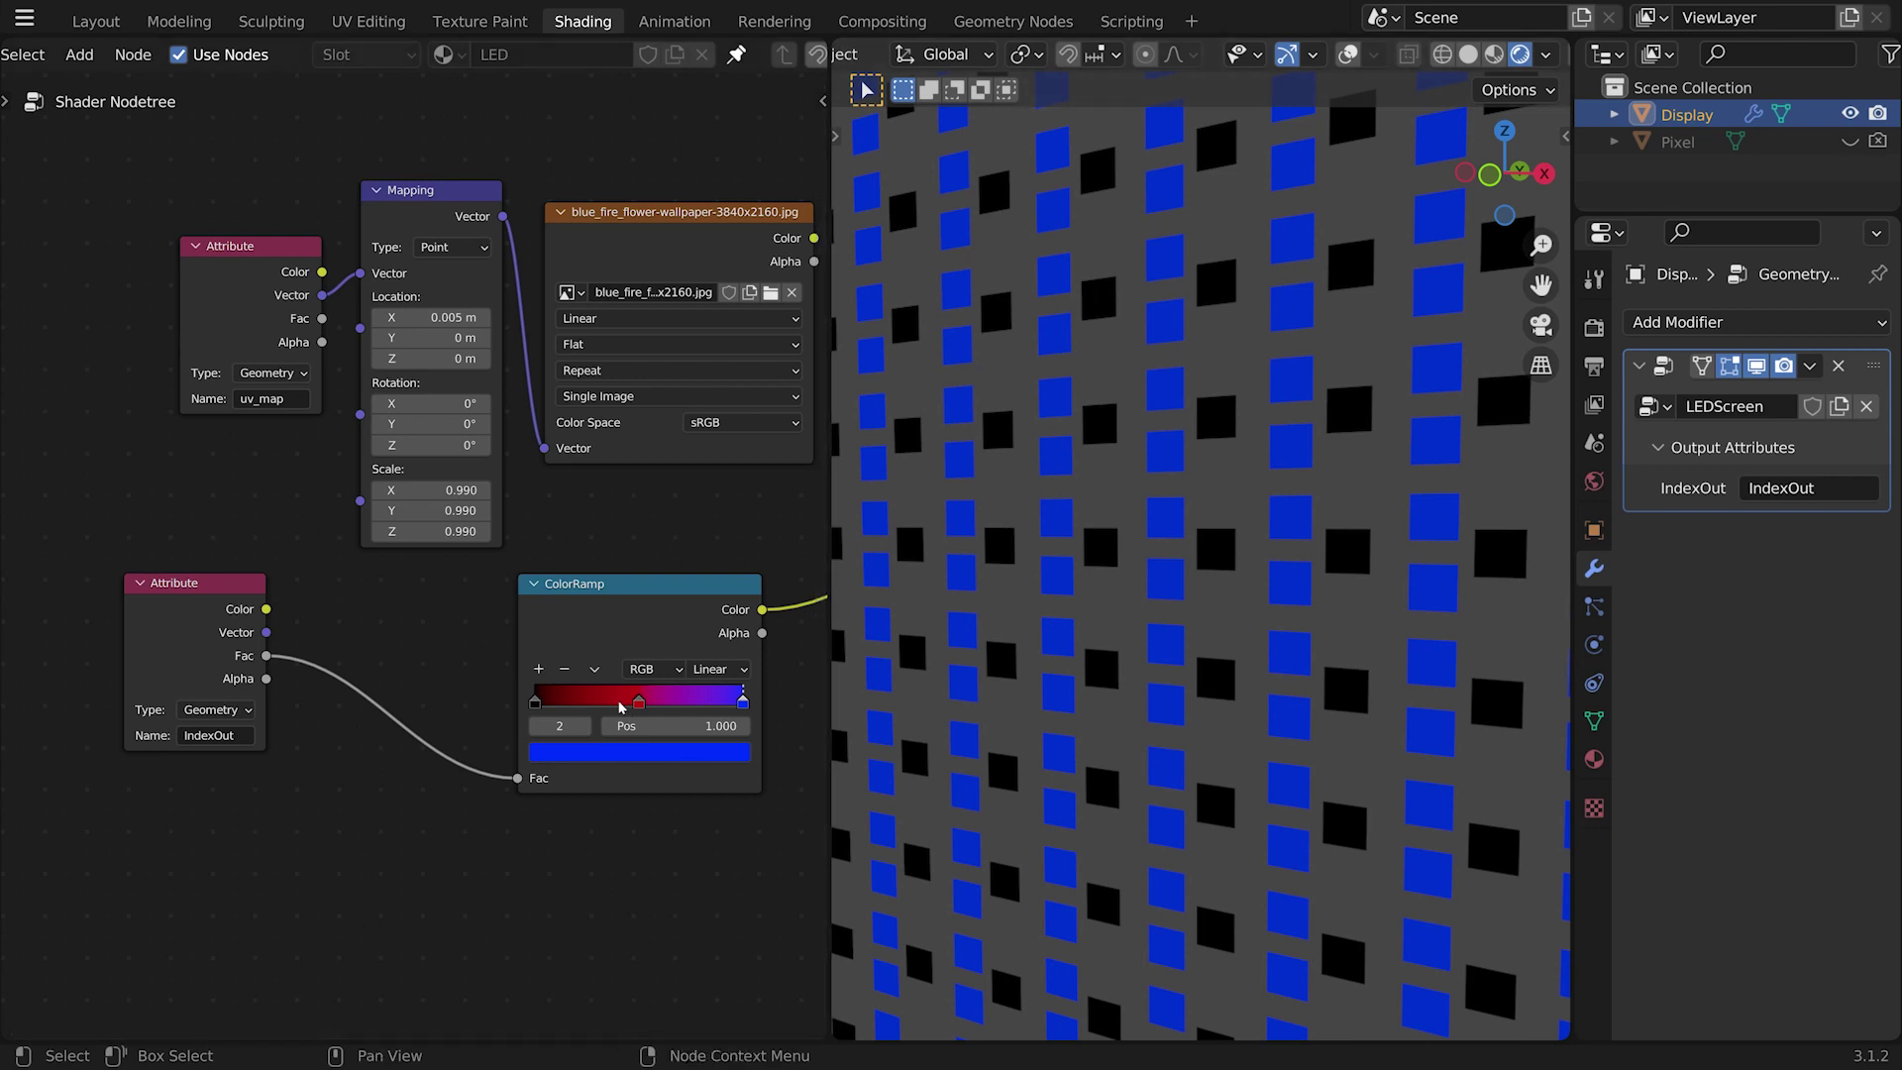
Step: Insert a Math node on the link between the IndexOut Attribute node and the ColorRamp
ctrl+scroll(608, 781, up, 2)
scroll(584, 800, up, 2)
key(shift+a)
mouse_move(478, 674)
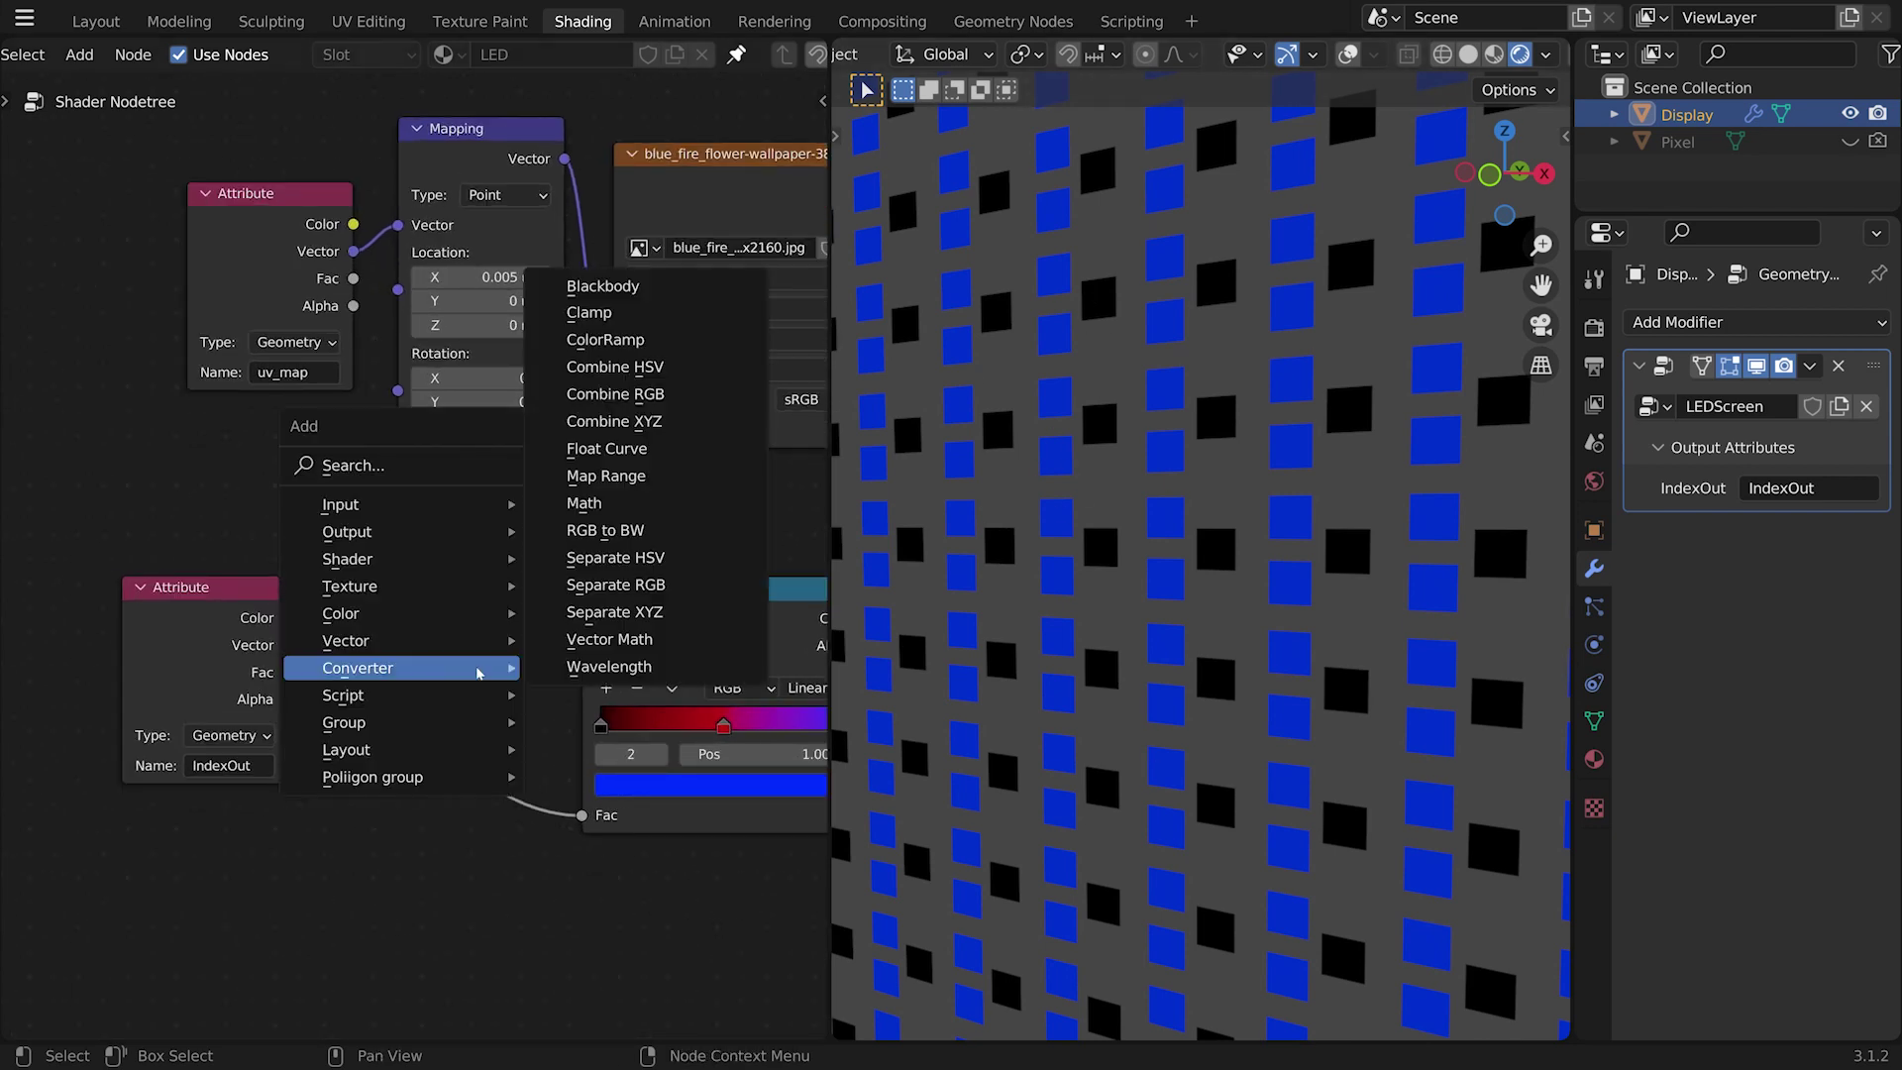
click(585, 503)
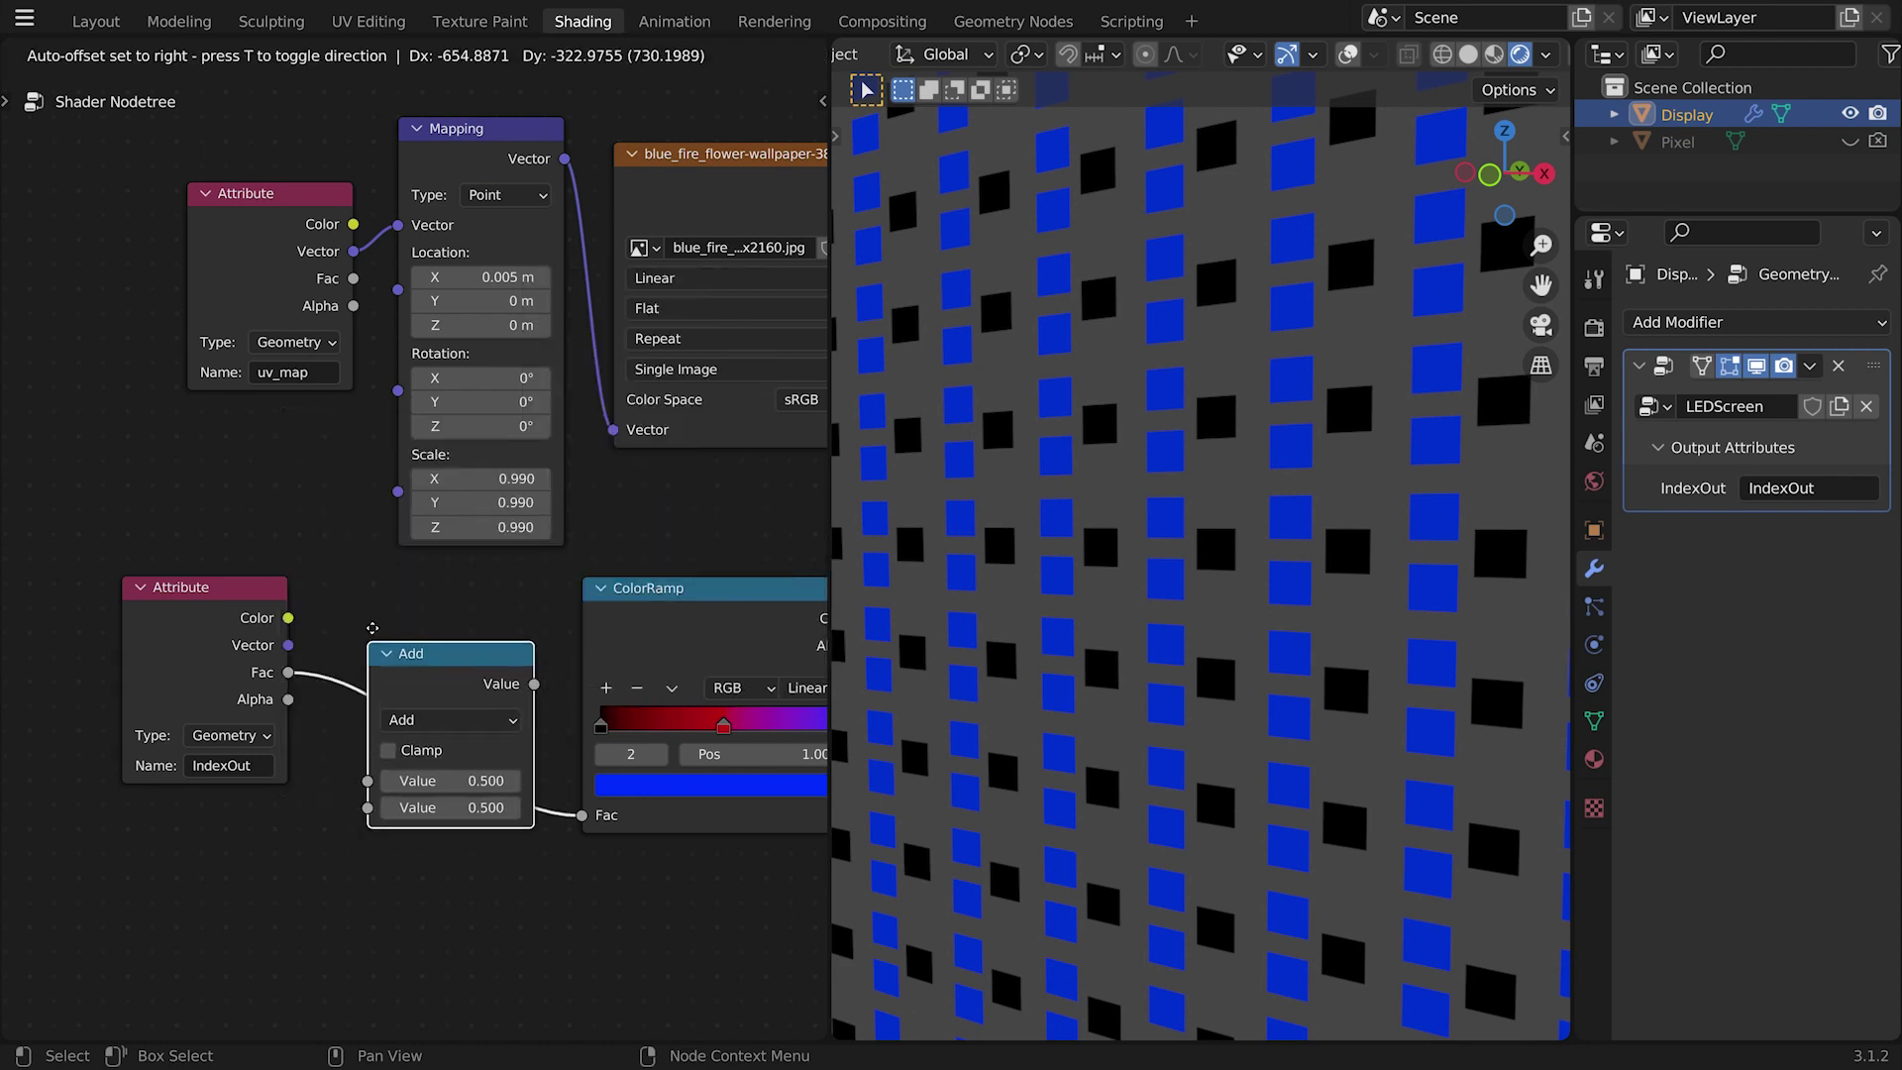
click(461, 705)
Step: Set the Math node to Divide with a divisor of 3
click(459, 703)
click(429, 475)
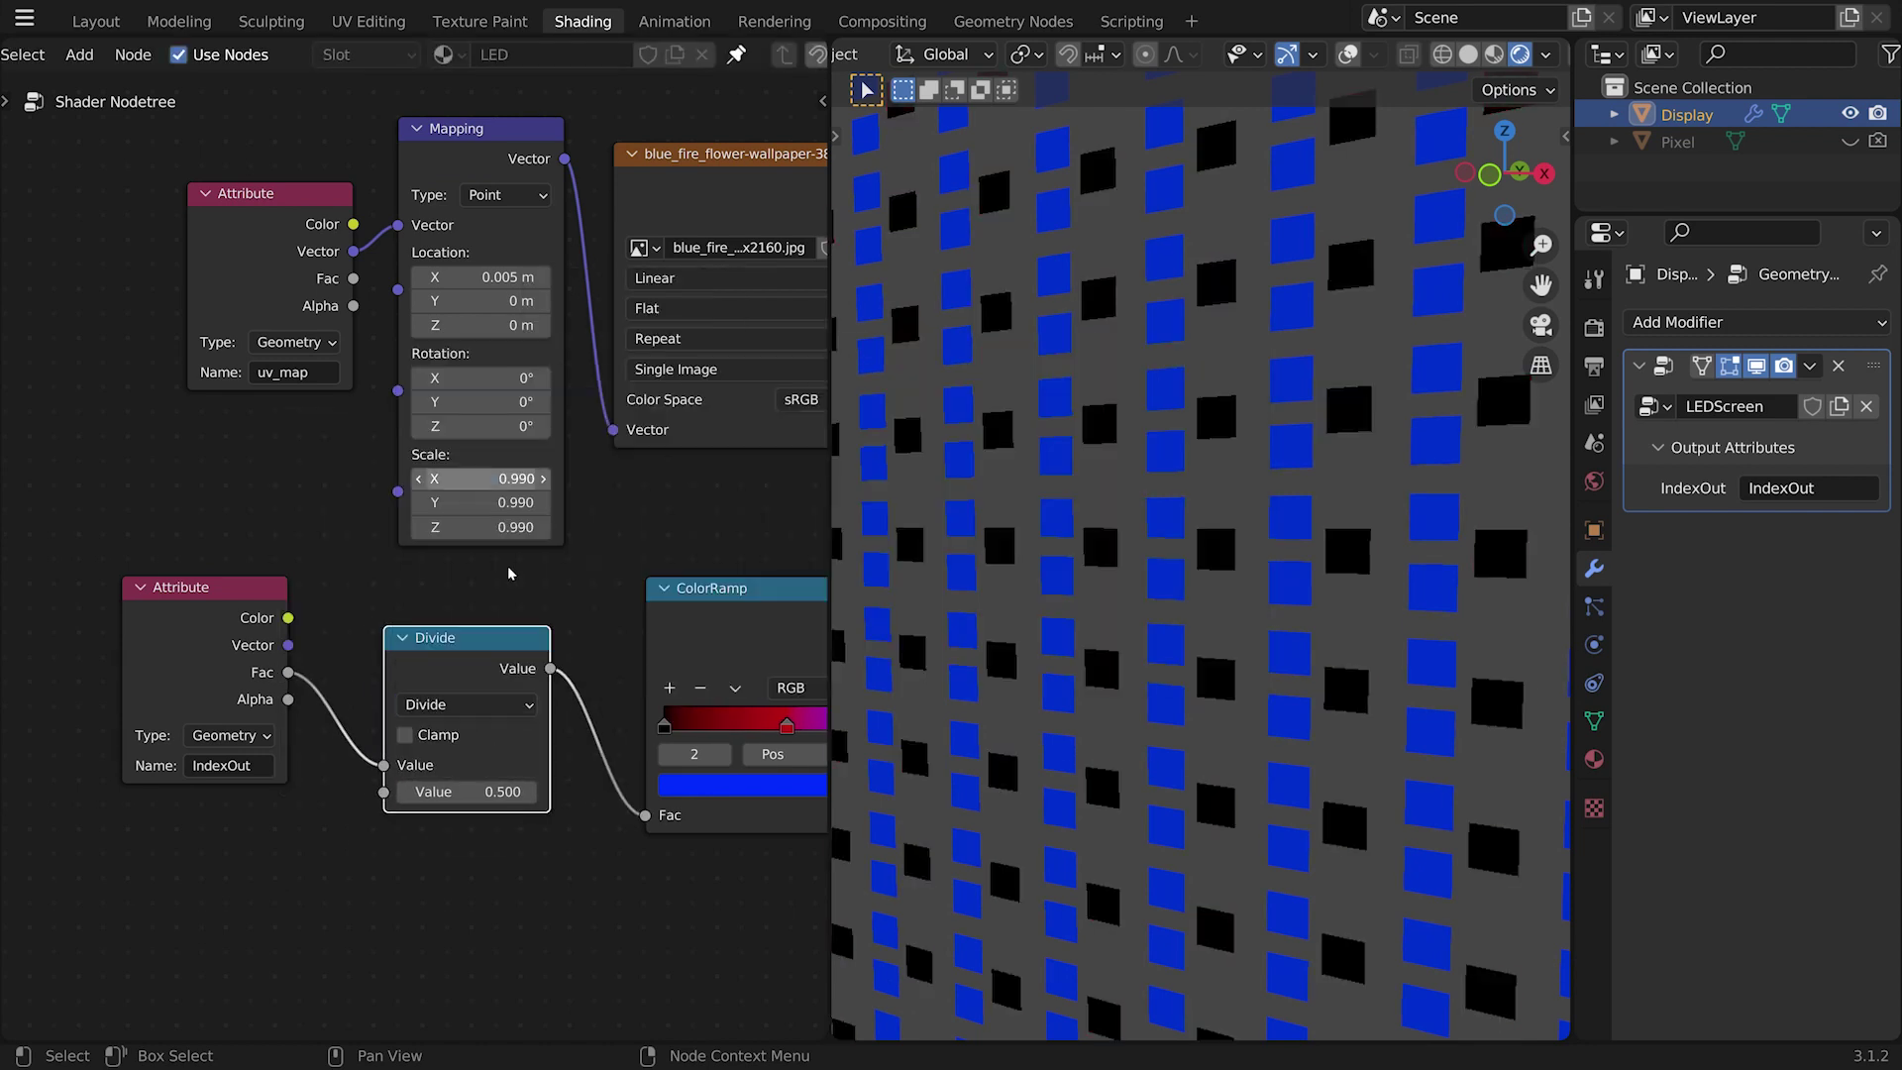
text(3)
key(Return)
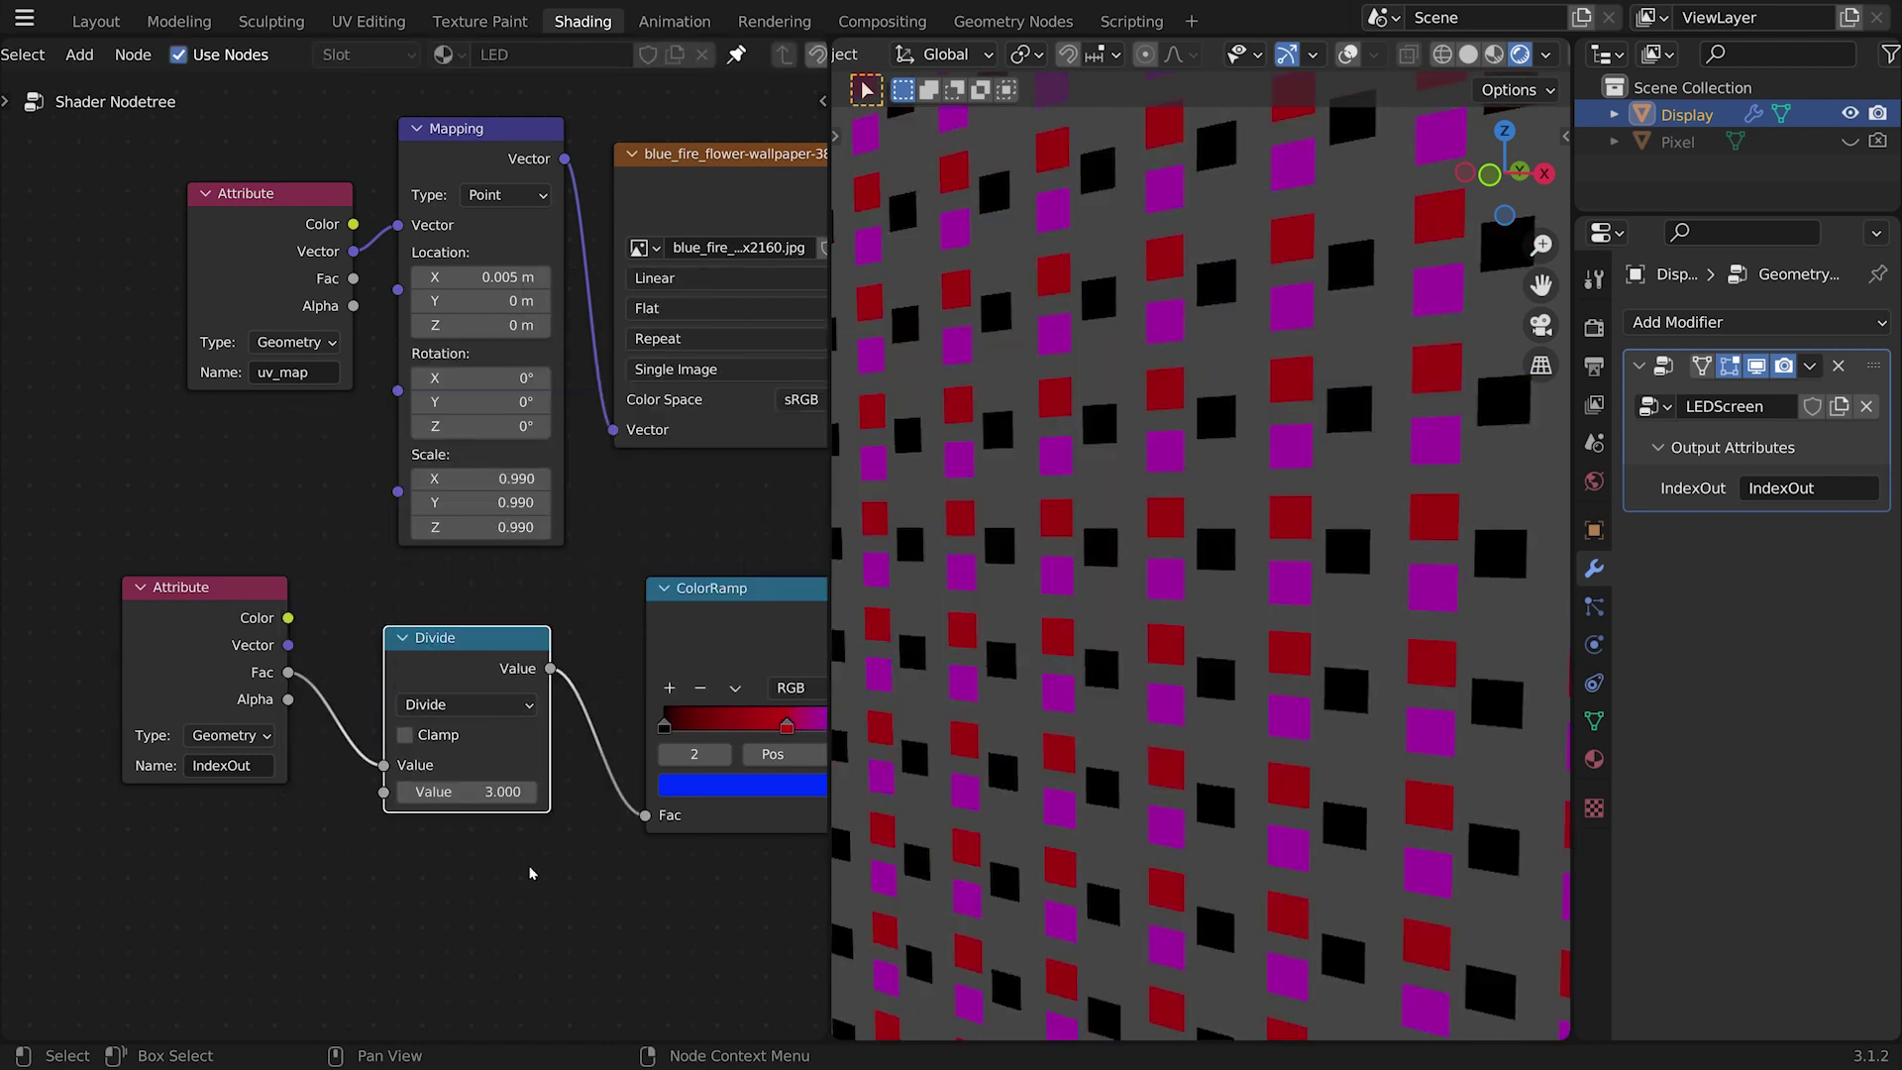
Step: Change the ColorRamp's interpolation to Constant
middle_drag(684, 891, 439, 848)
scroll(439, 849, up, 2)
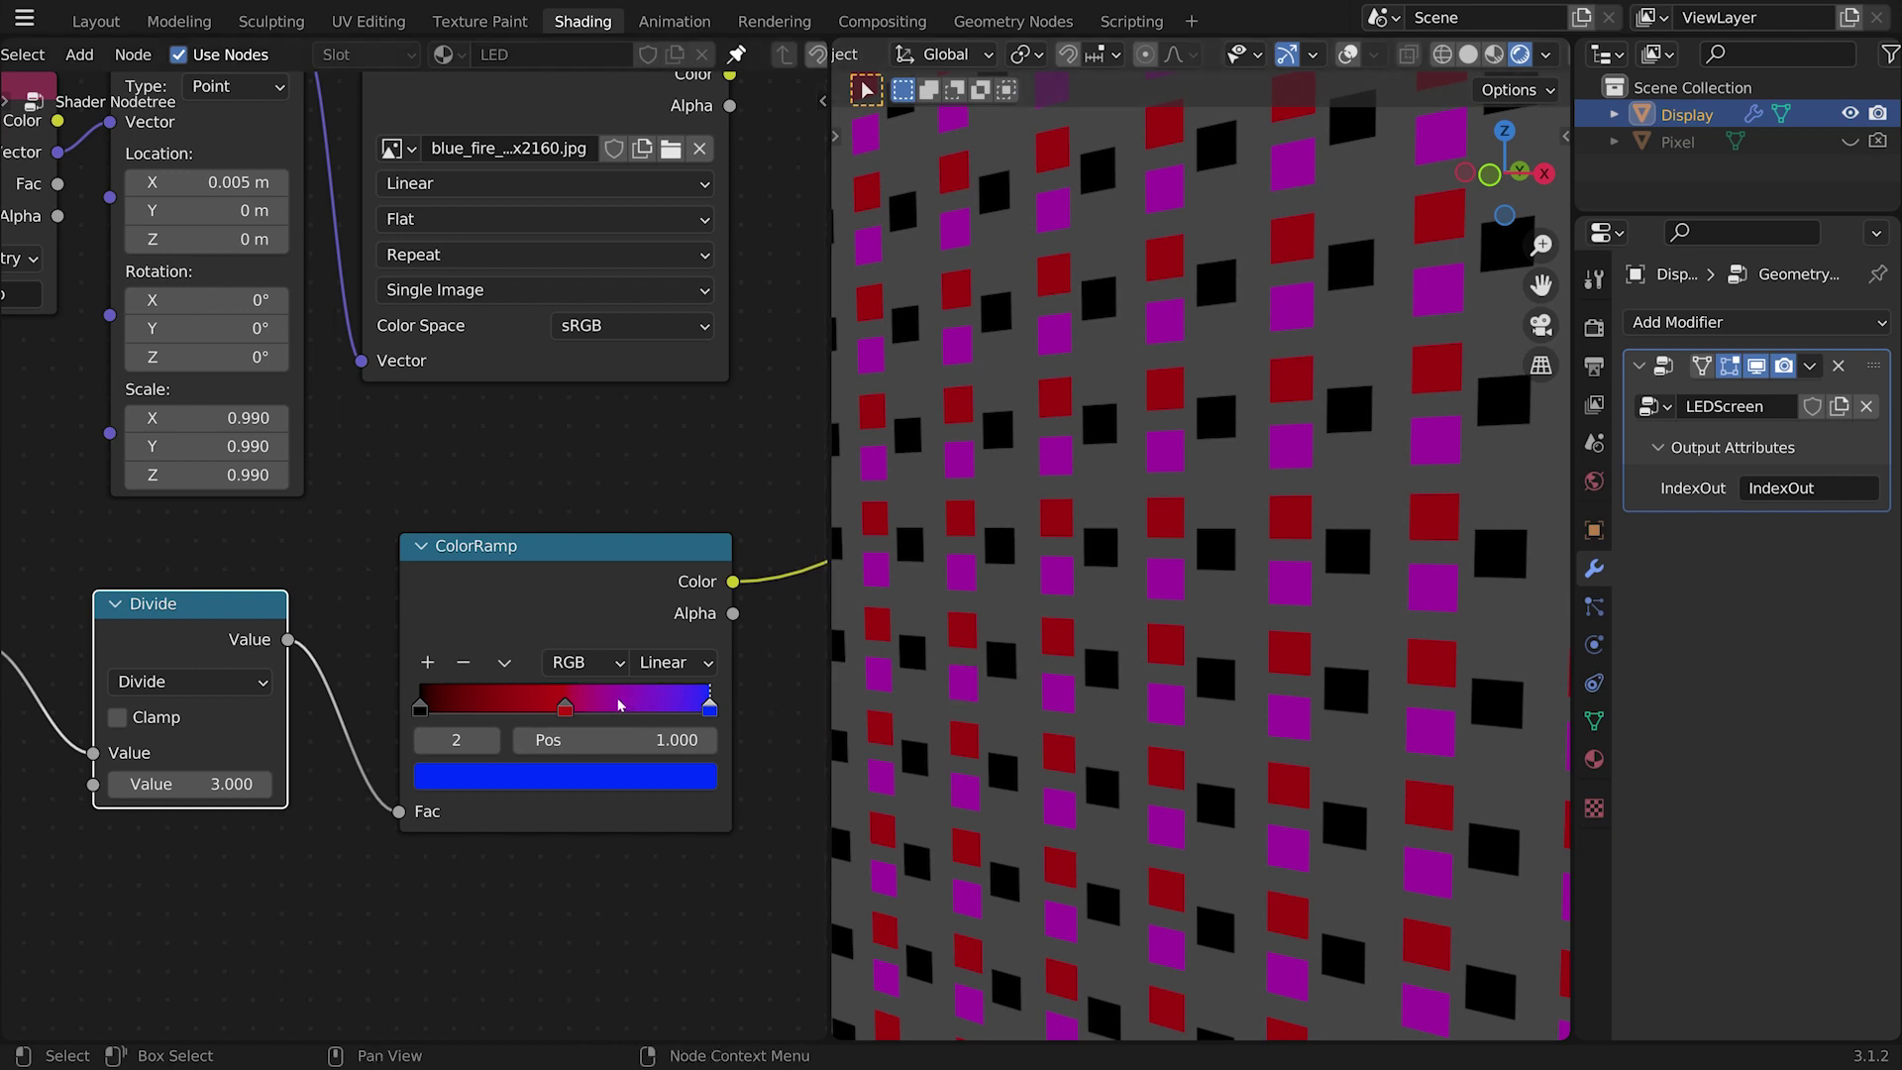
scroll(619, 704, up, 3)
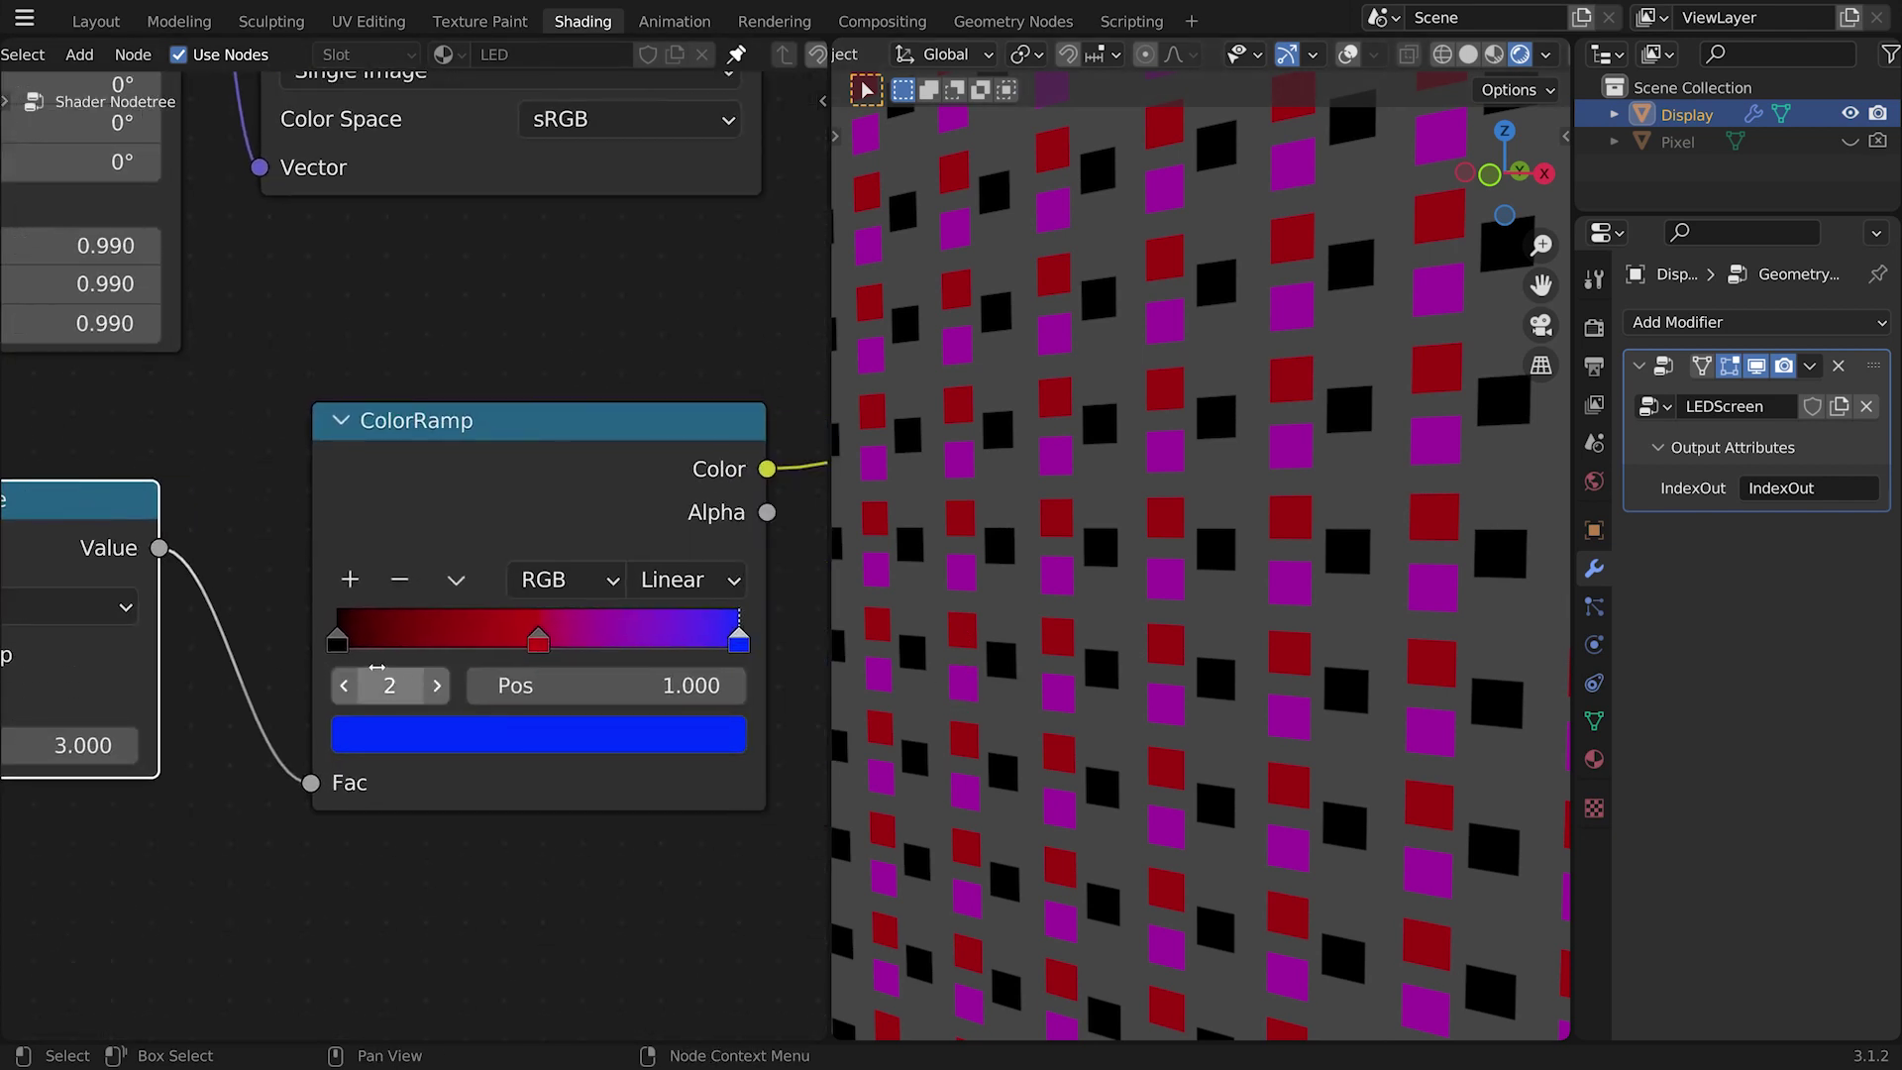
click(688, 579)
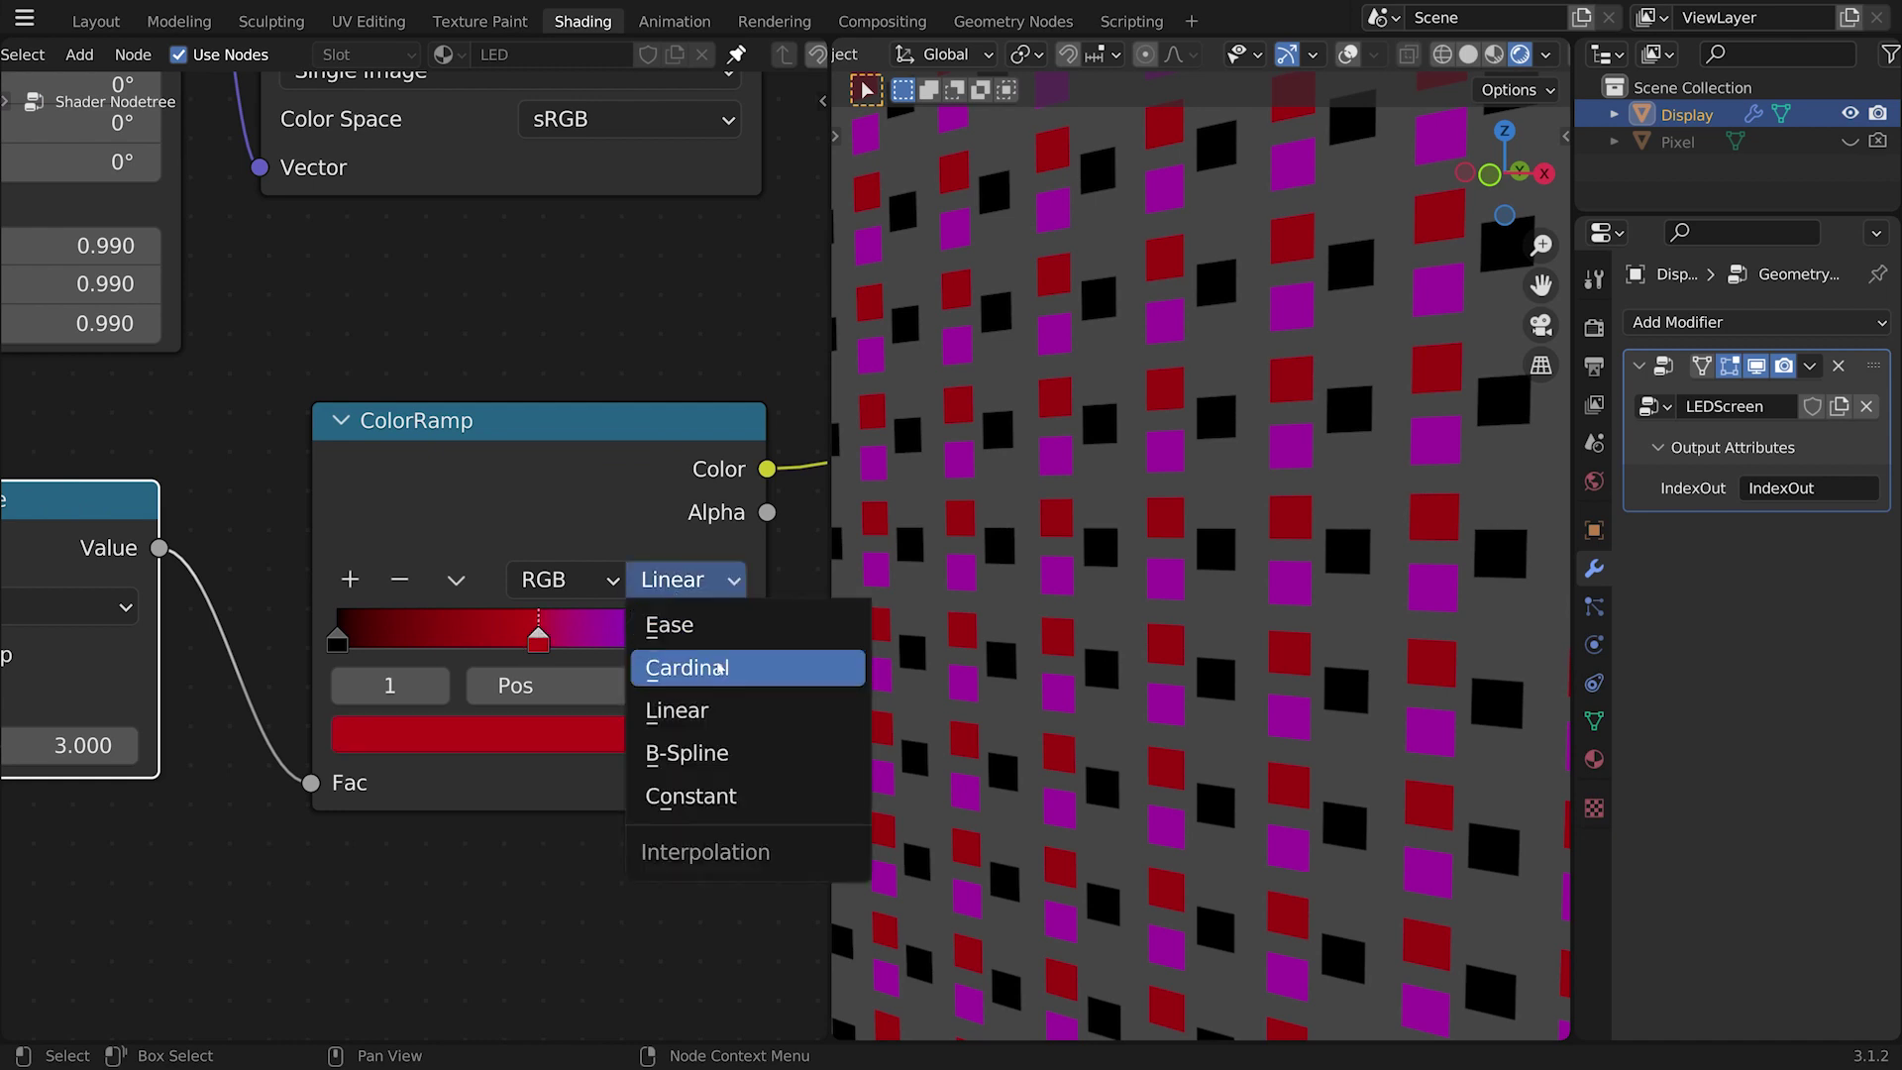
click(729, 798)
Step: Move the ColorRamp's red middle stop to about 0.249 and the blue stop to about 0.641
middle_drag(516, 789, 538, 823)
drag(561, 681, 512, 680)
drag(733, 682, 469, 690)
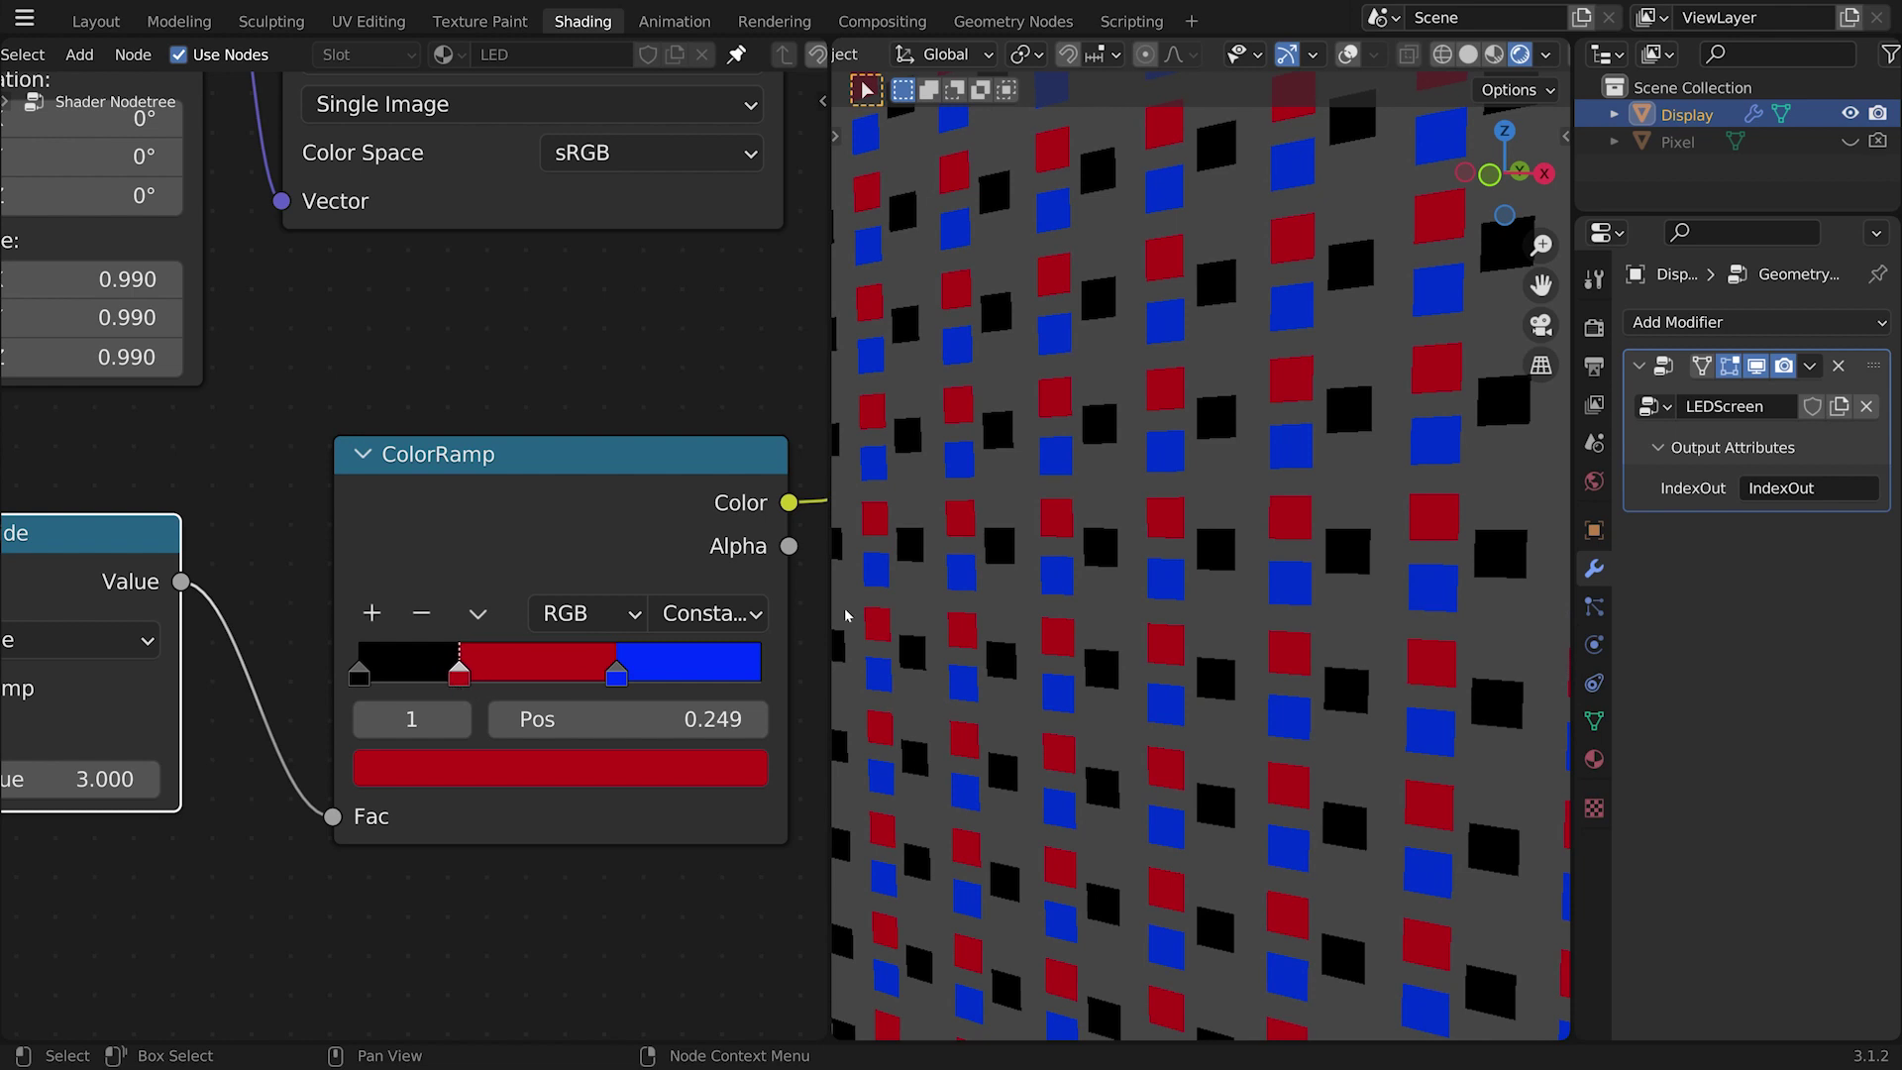
Step: Make the ColorRamp's first stop pure red by setting its R value to 1
click(367, 679)
click(503, 781)
click(426, 533)
click(502, 591)
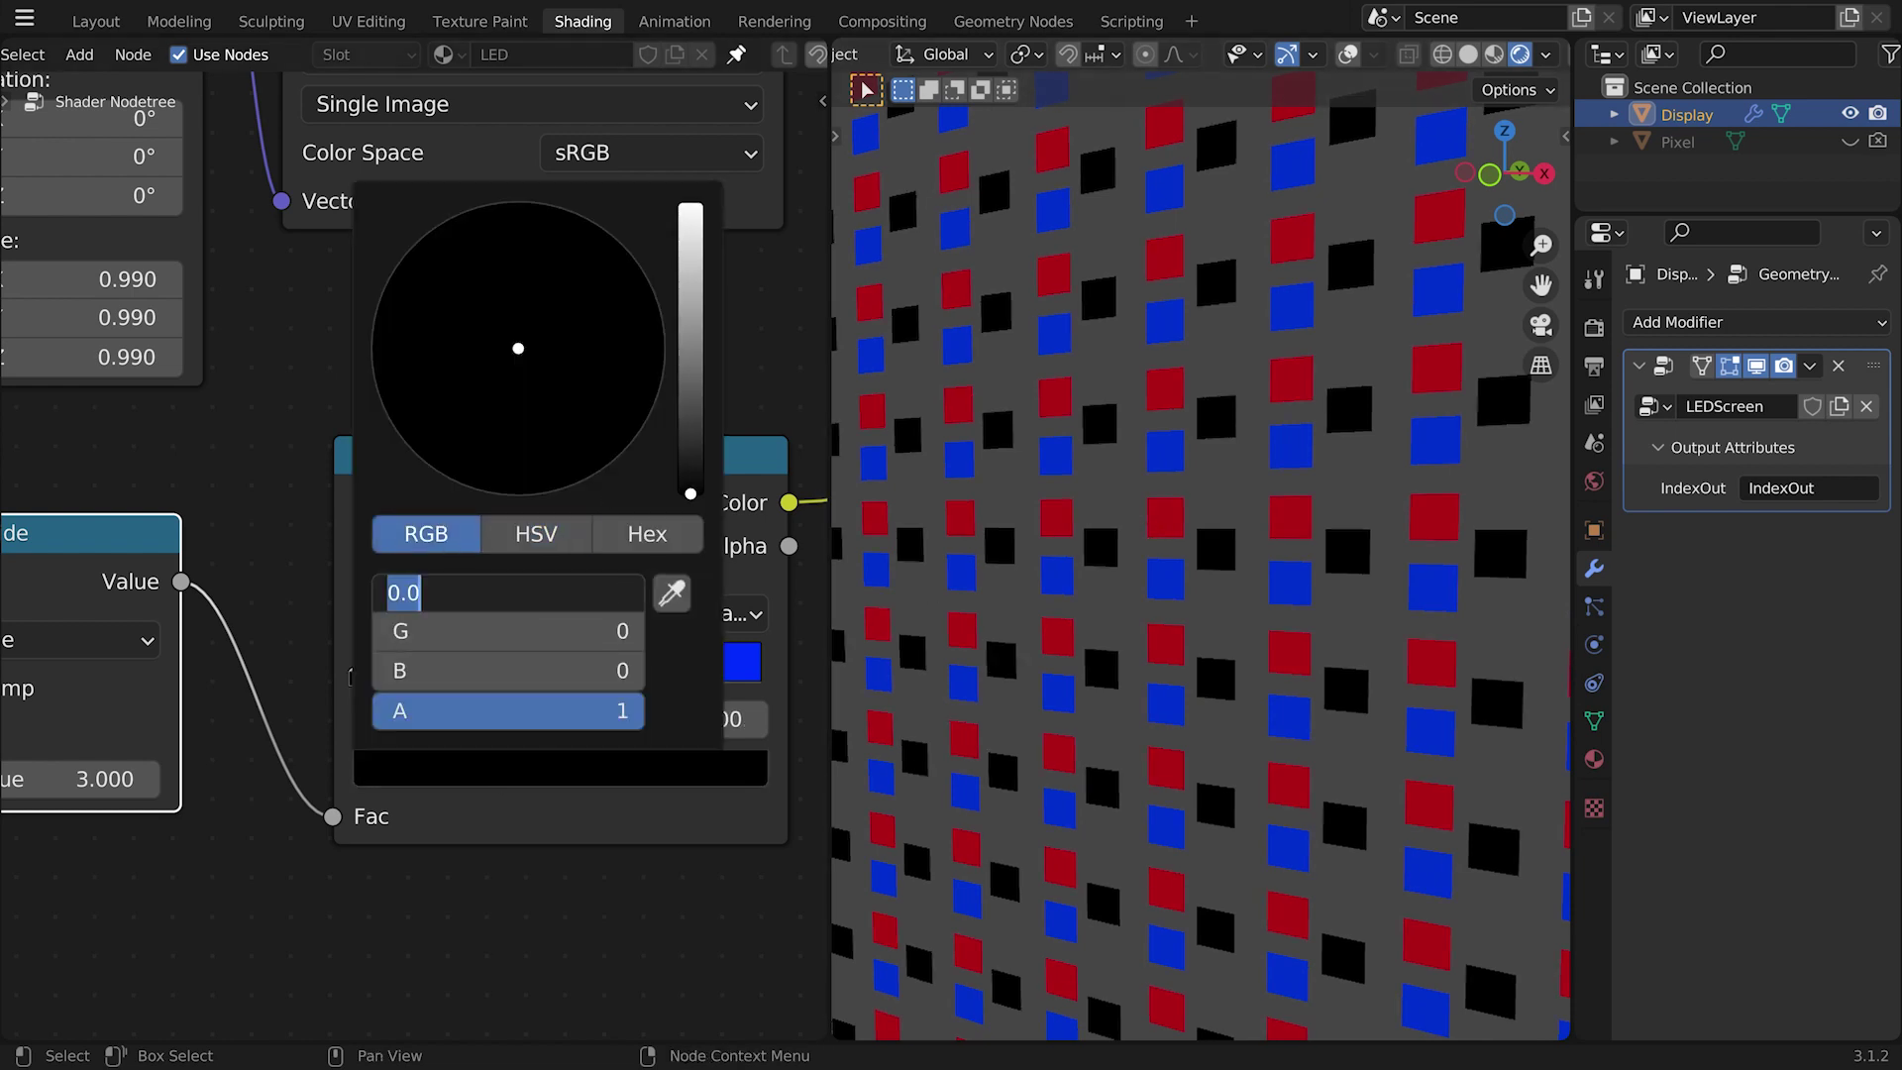
text(1)
key(Return)
Step: Turn the ColorRamp's middle stop green by setting its R value to 0 and G value to 1
click(458, 675)
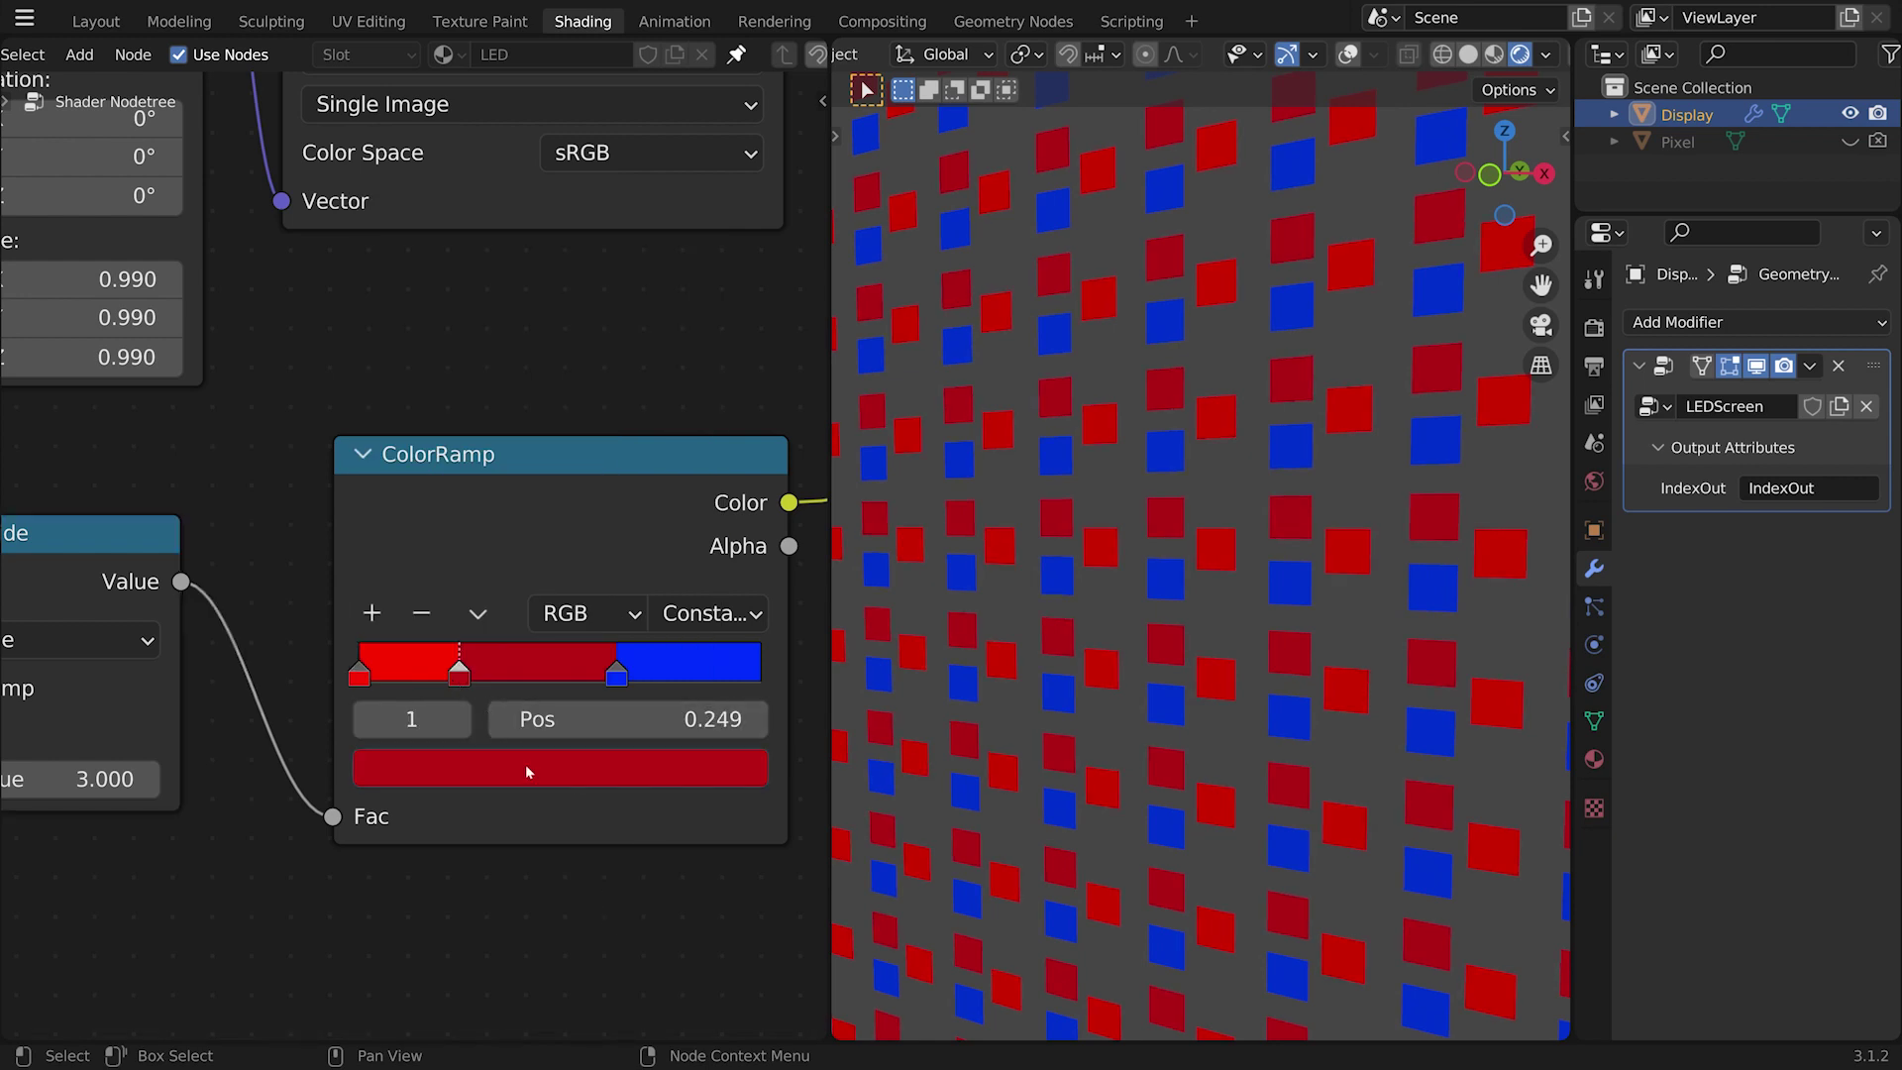
click(525, 770)
click(535, 534)
click(426, 534)
click(461, 592)
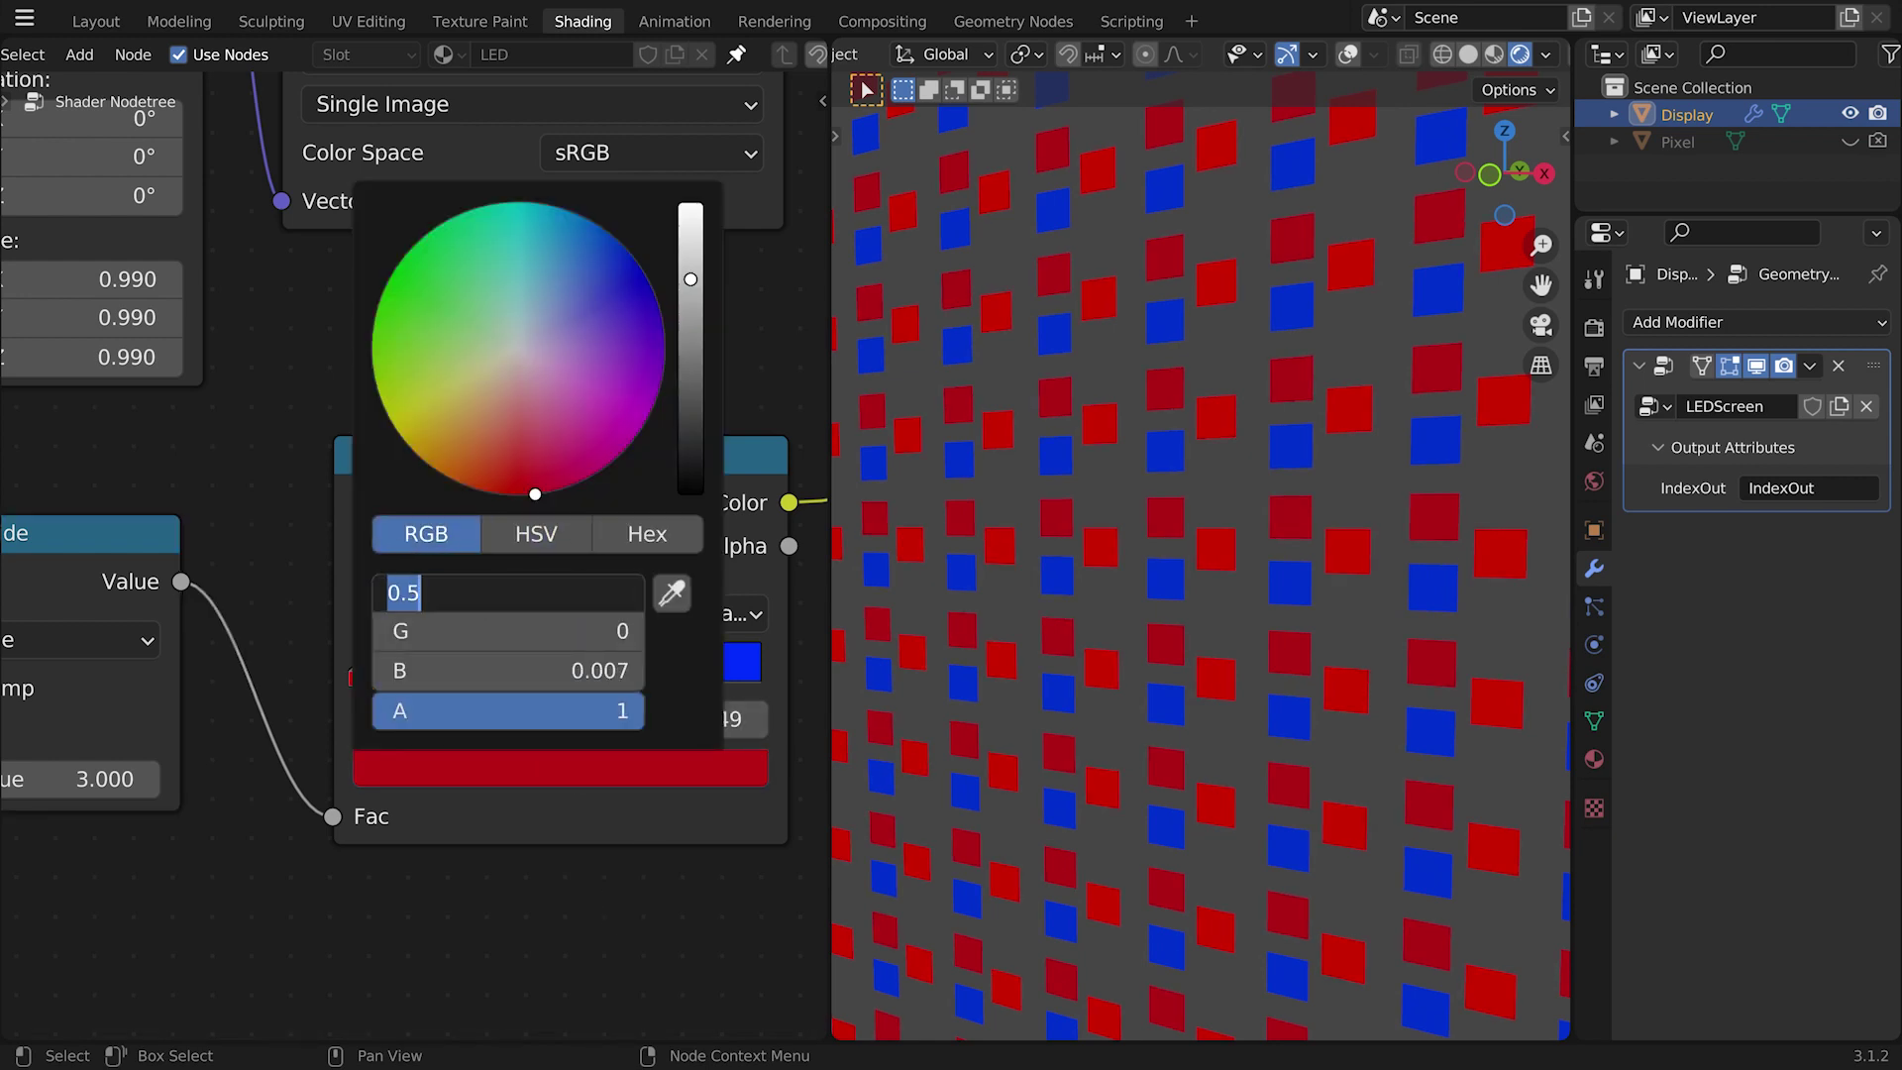
text(0)
key(Return)
click(480, 646)
text(1)
key(Return)
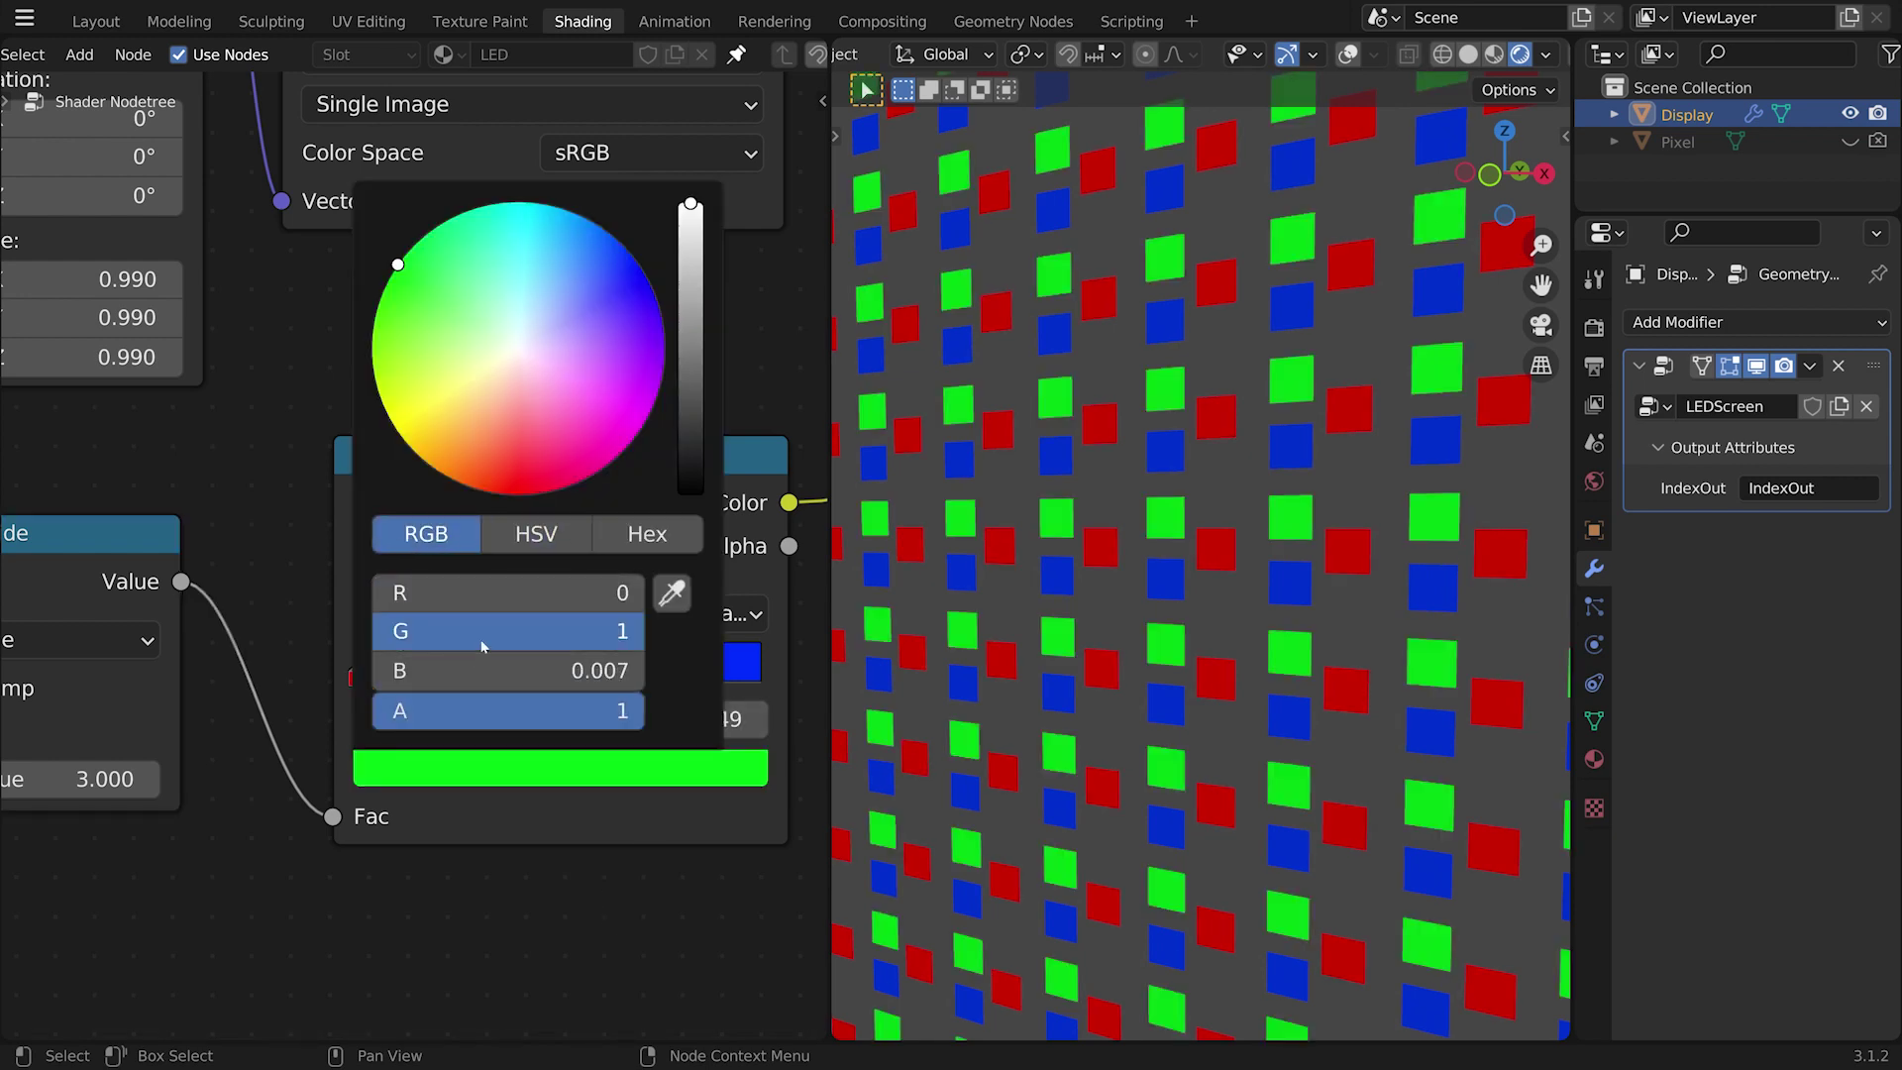
click(558, 789)
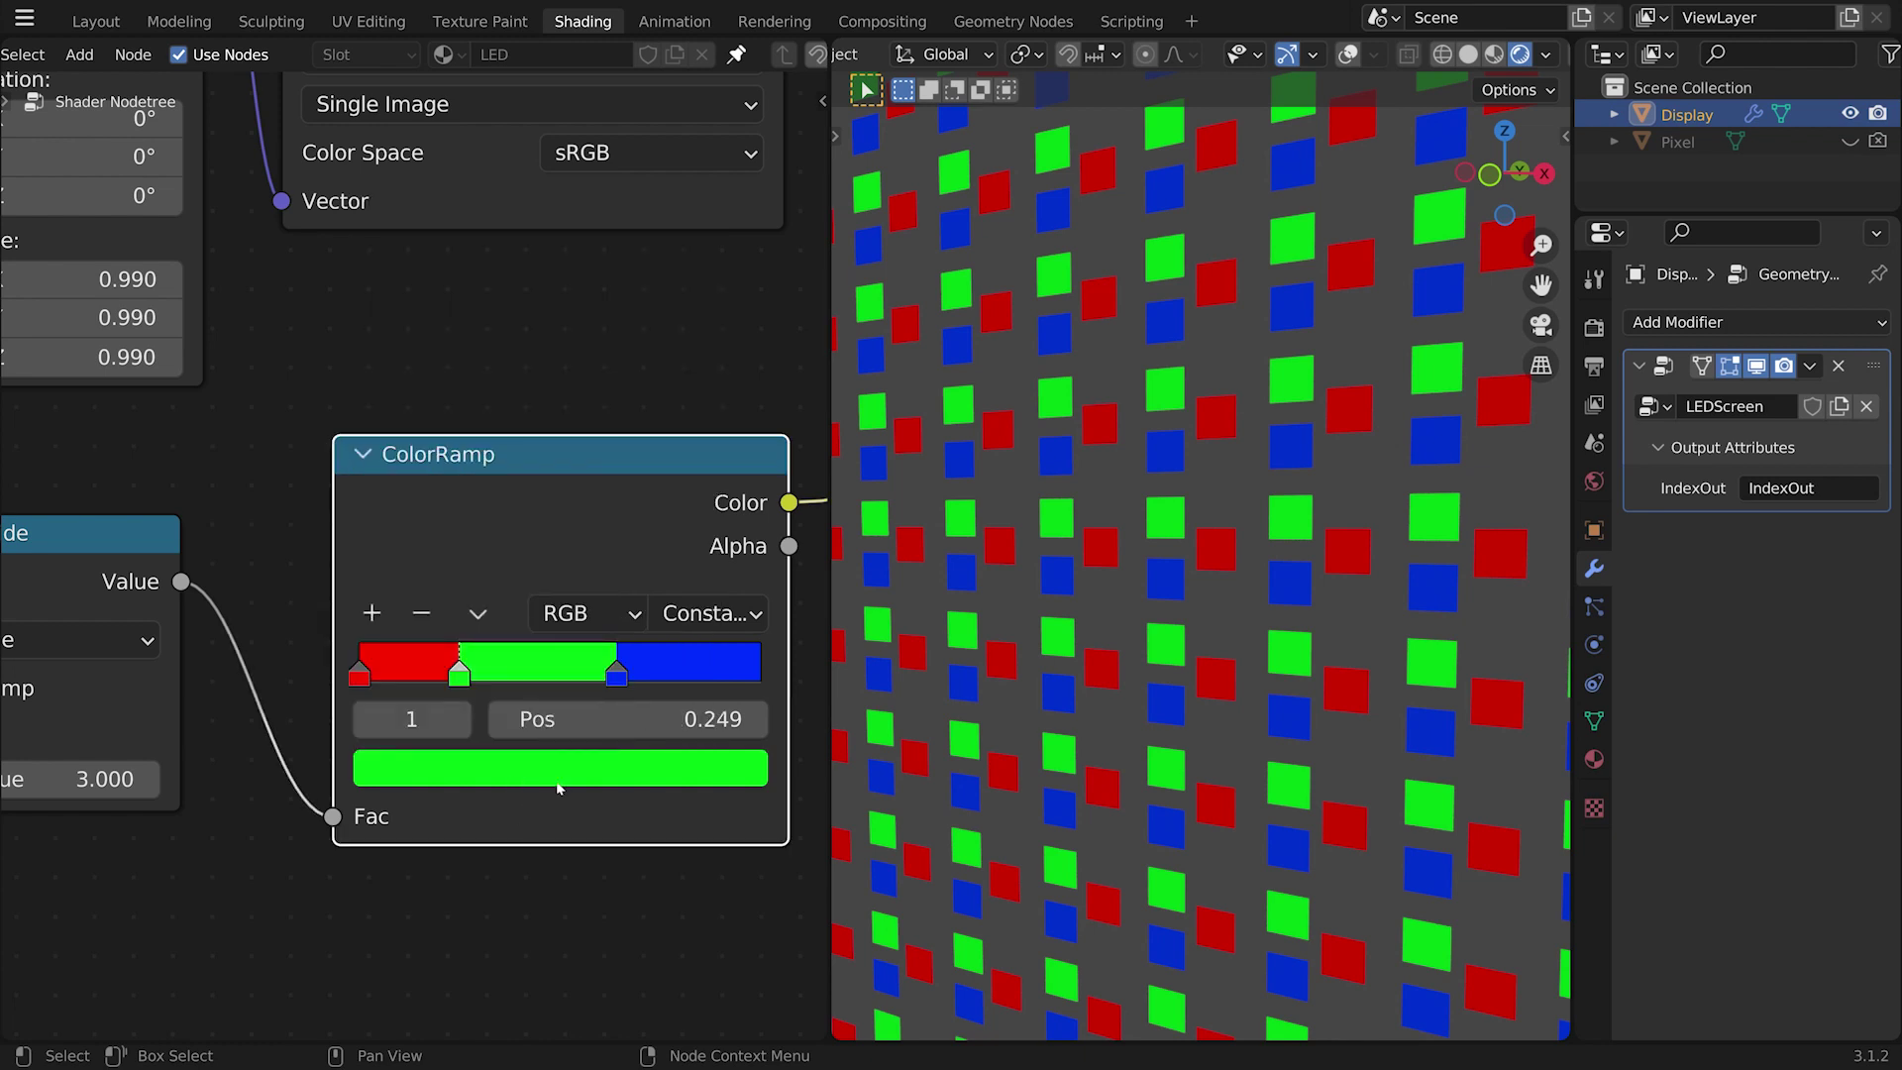
Step: Add a MixRGB node set to Multiply and place it between the image texture and the Emission node
click(624, 682)
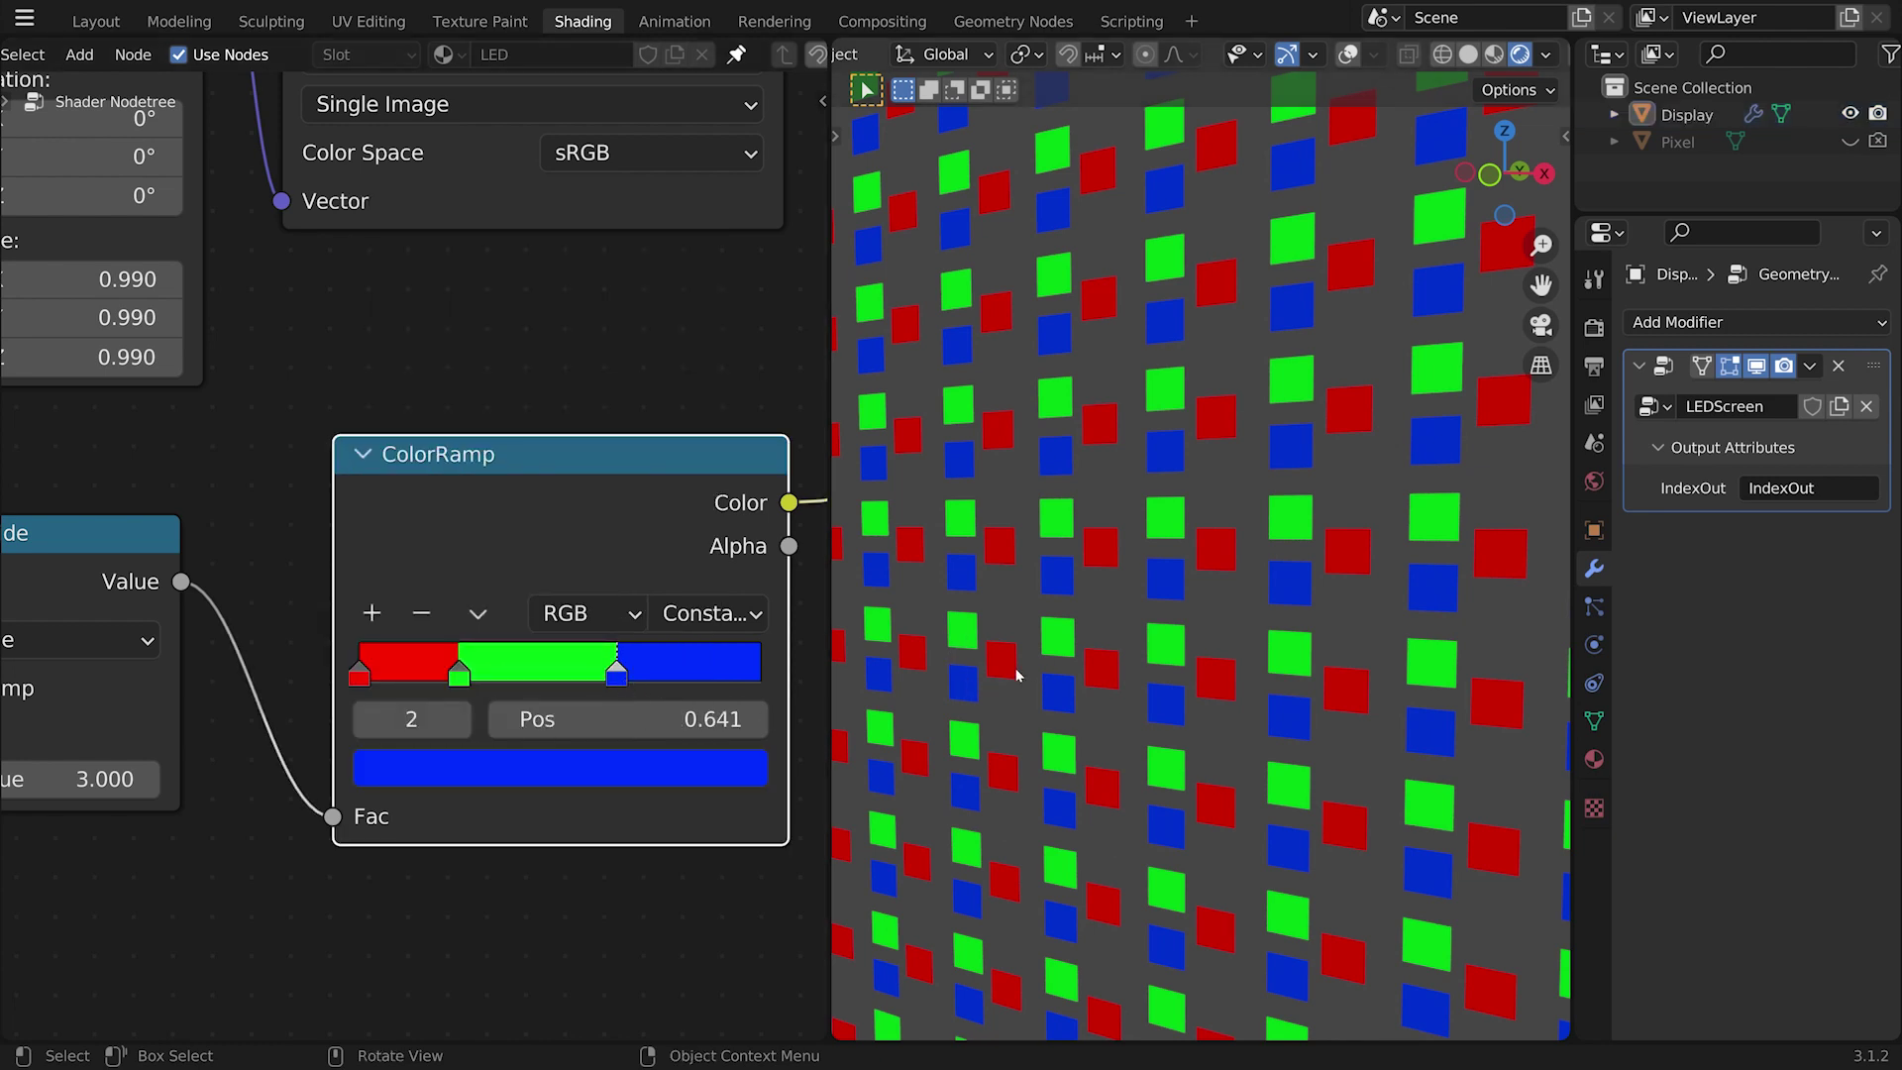
scroll(579, 852, down, 5)
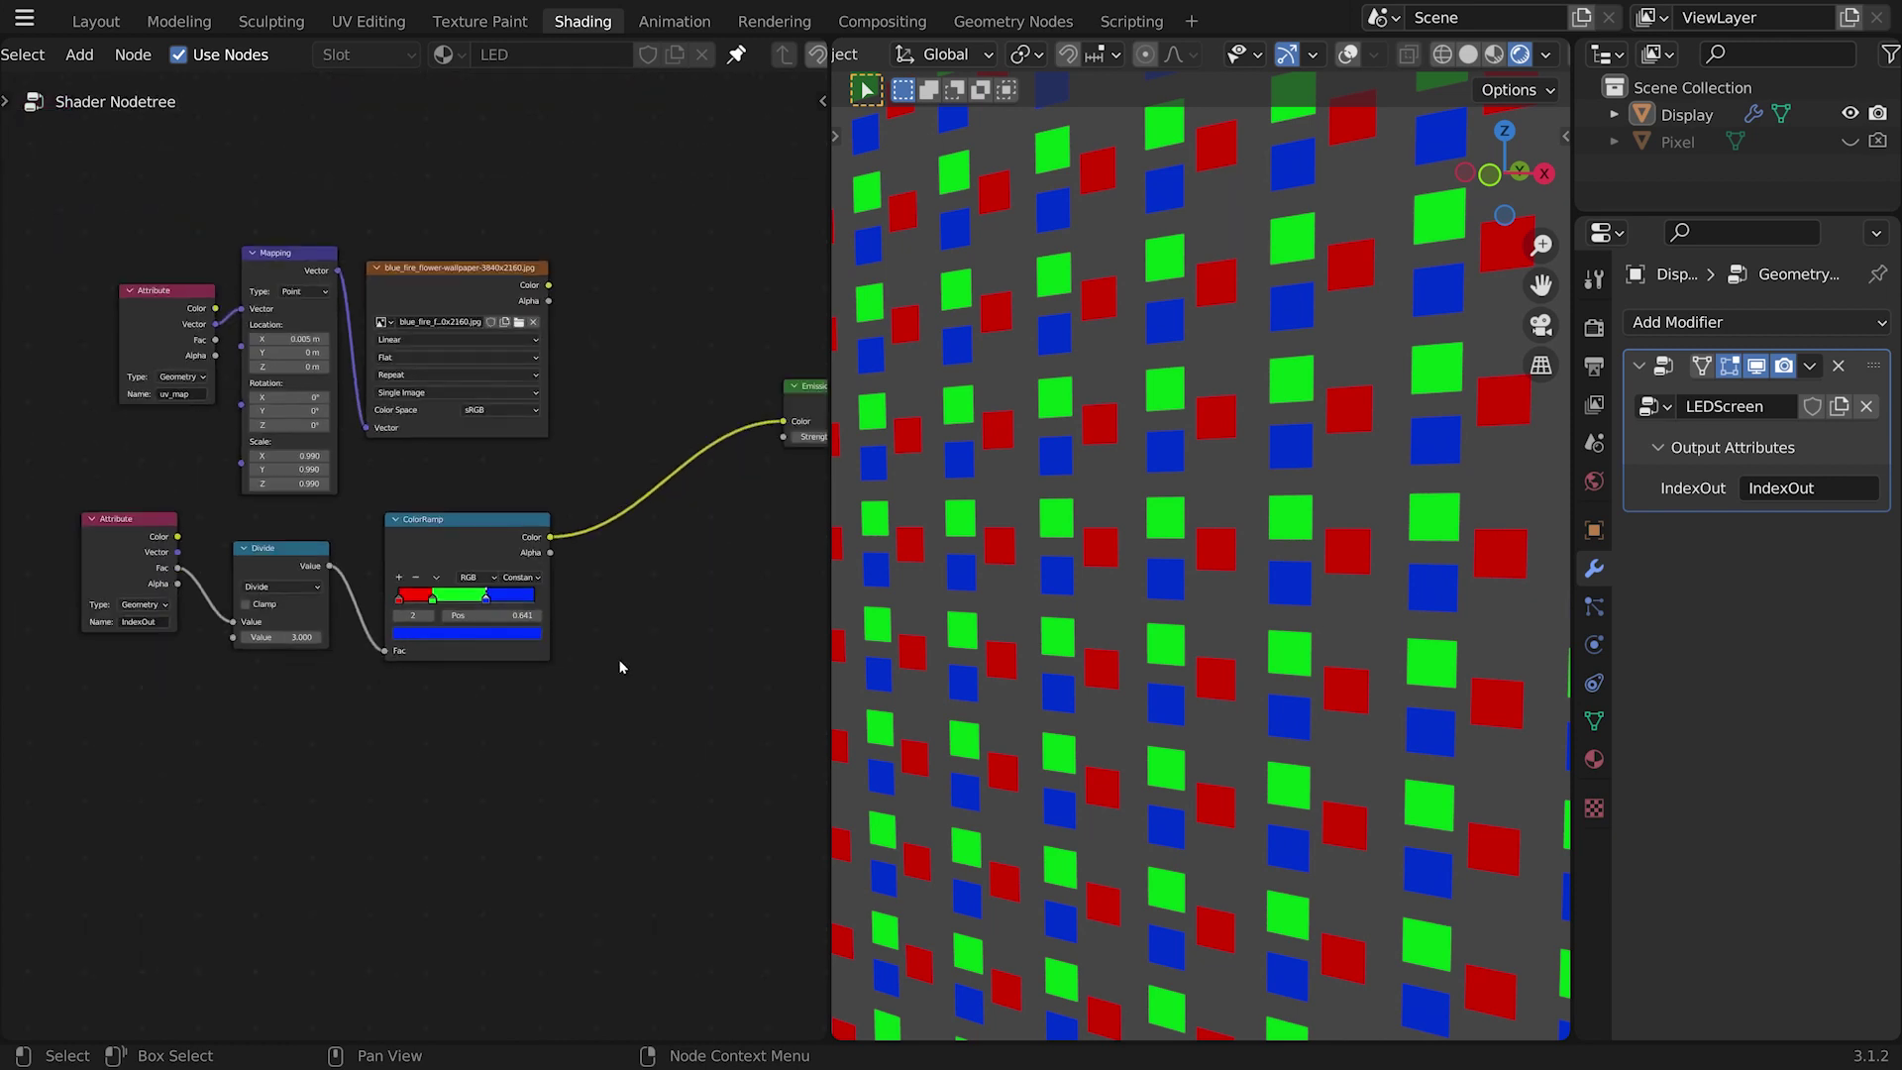
middle_drag(630, 808, 474, 808)
drag(602, 603, 561, 558)
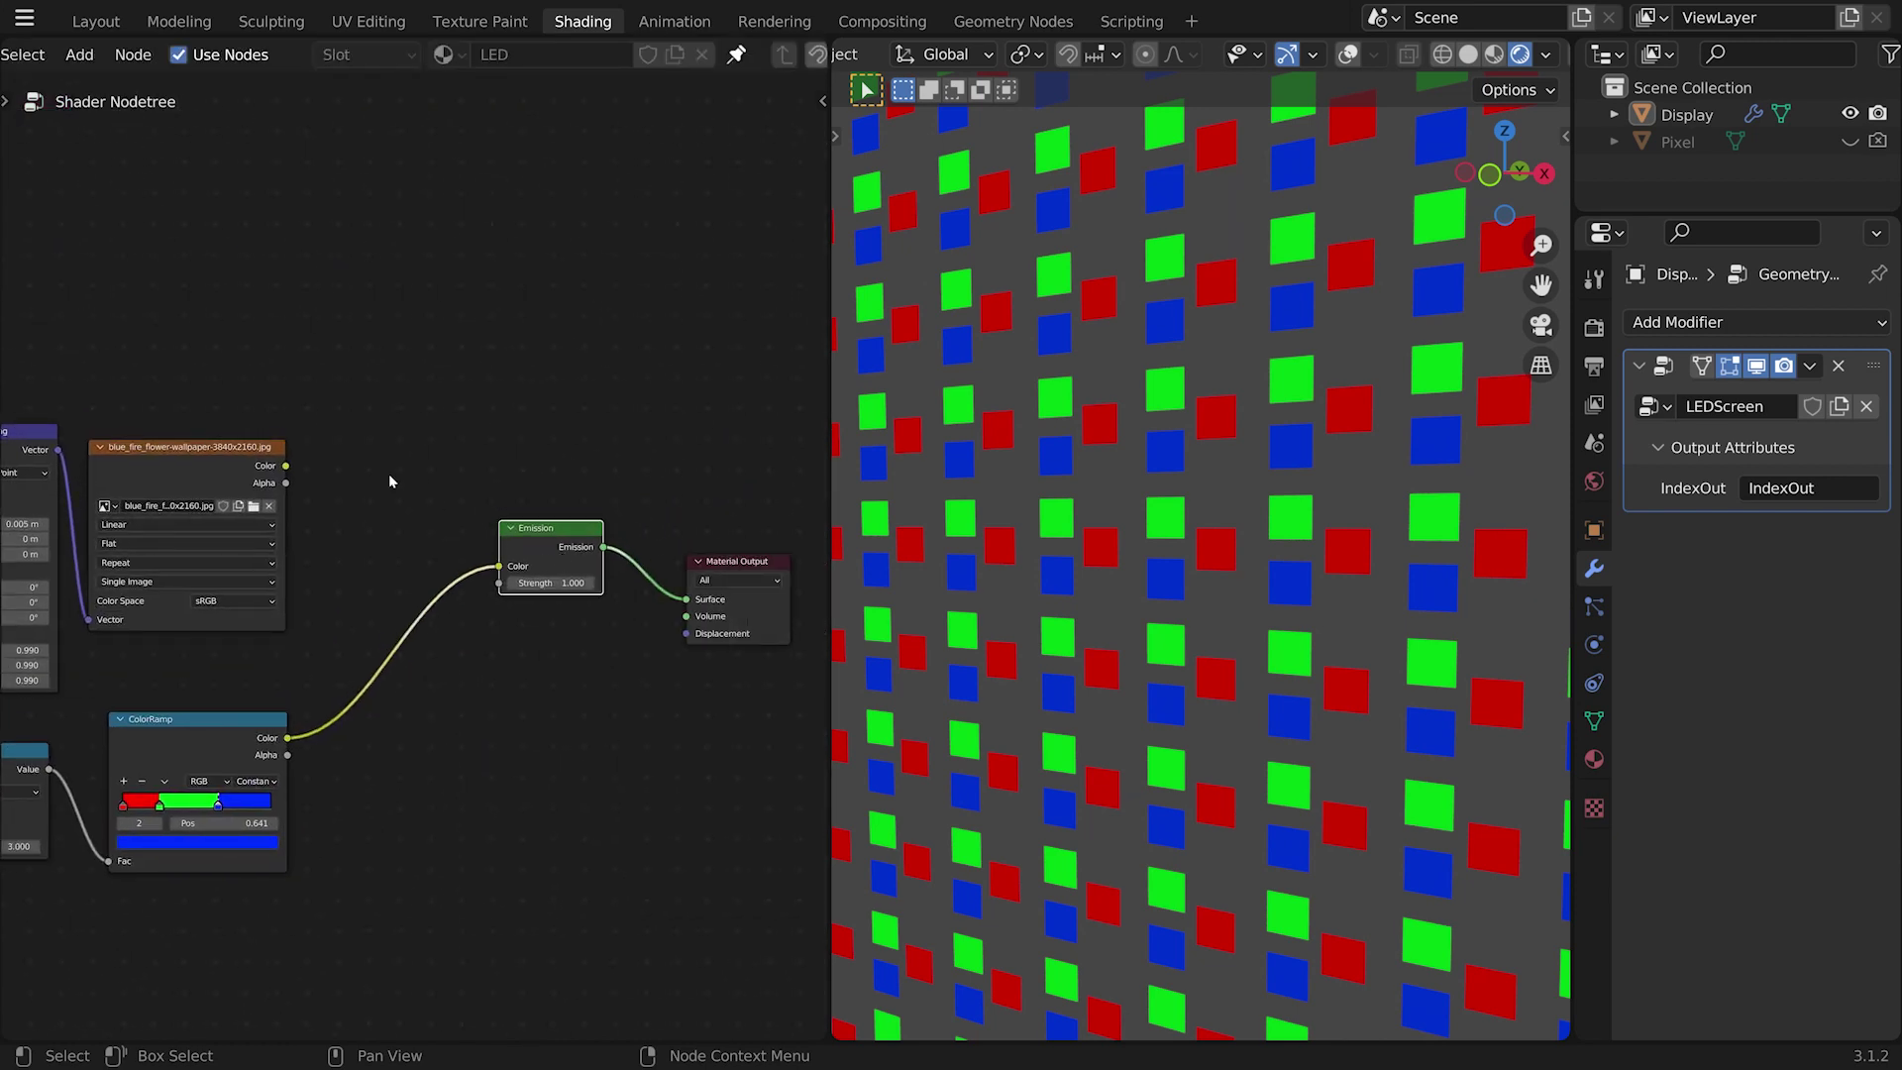
middle_drag(452, 424, 521, 461)
key(shift+a)
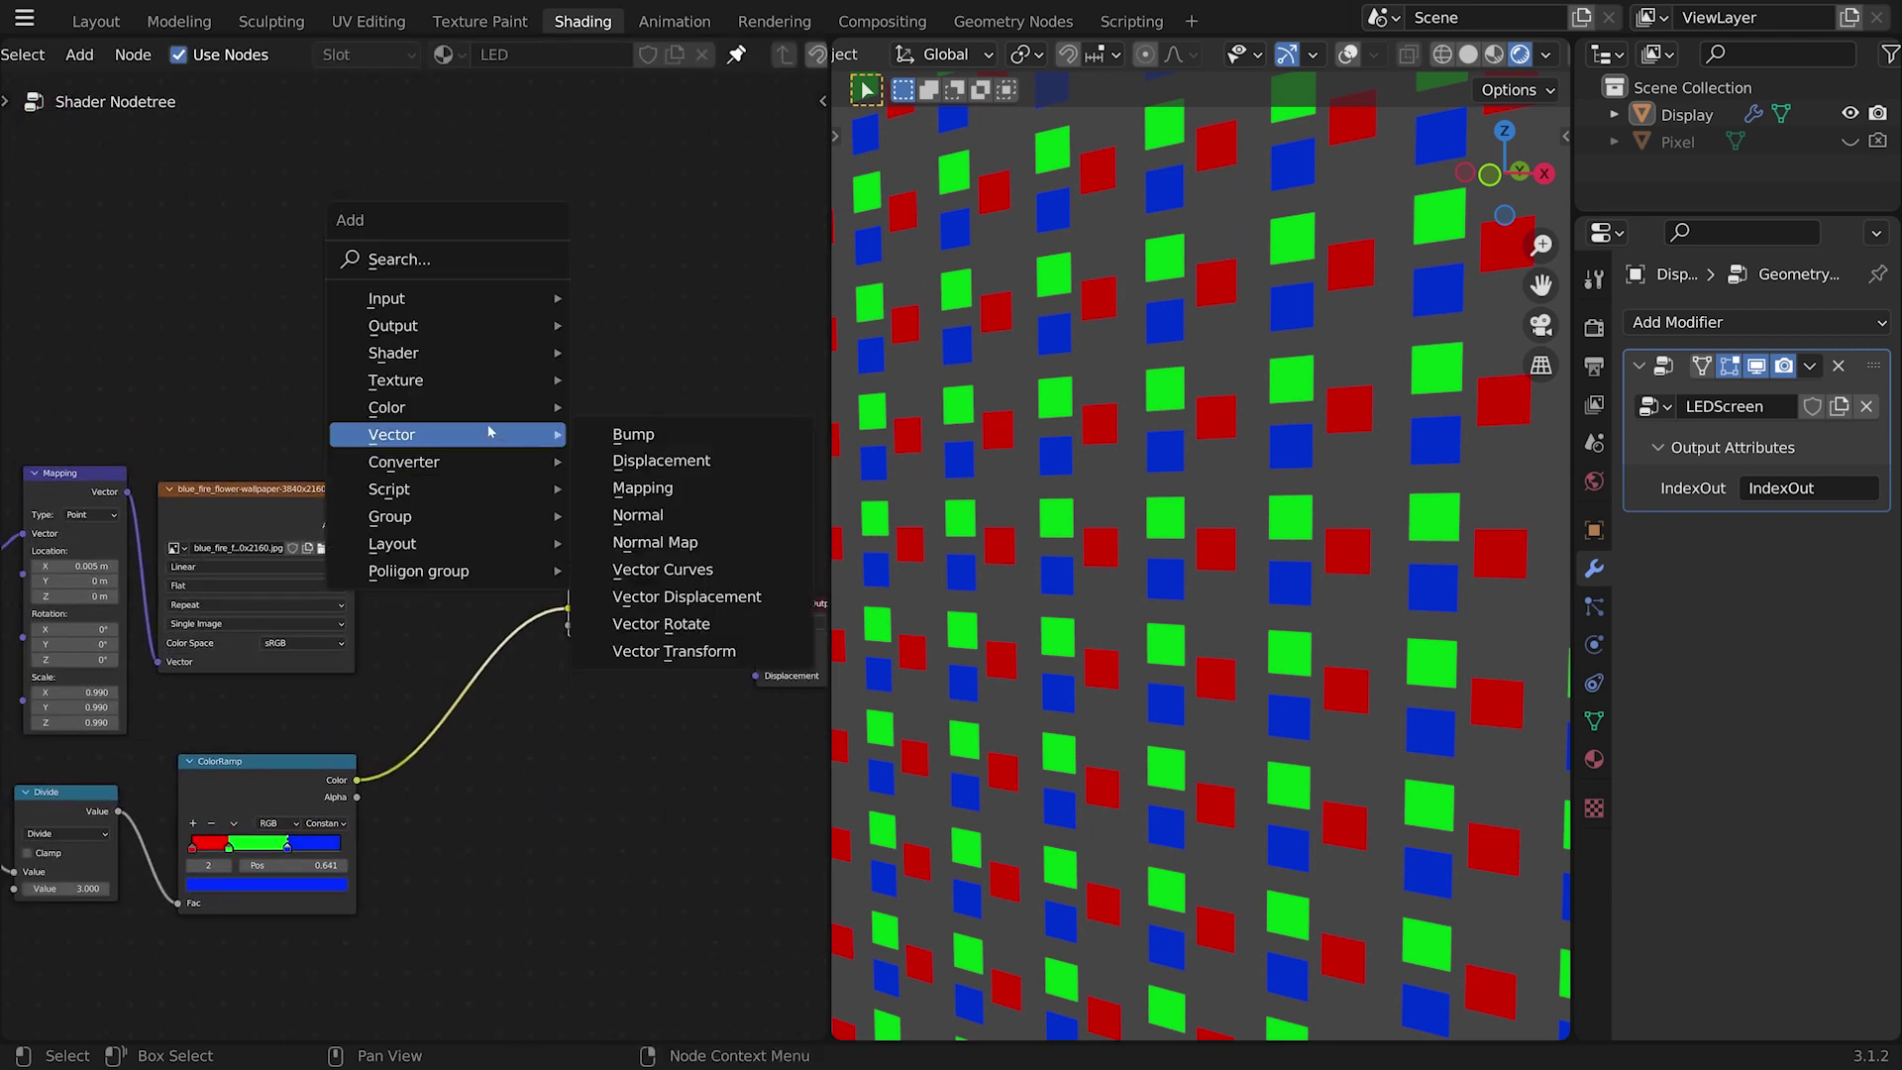
mouse_move(499, 415)
click(704, 542)
click(402, 488)
click(421, 530)
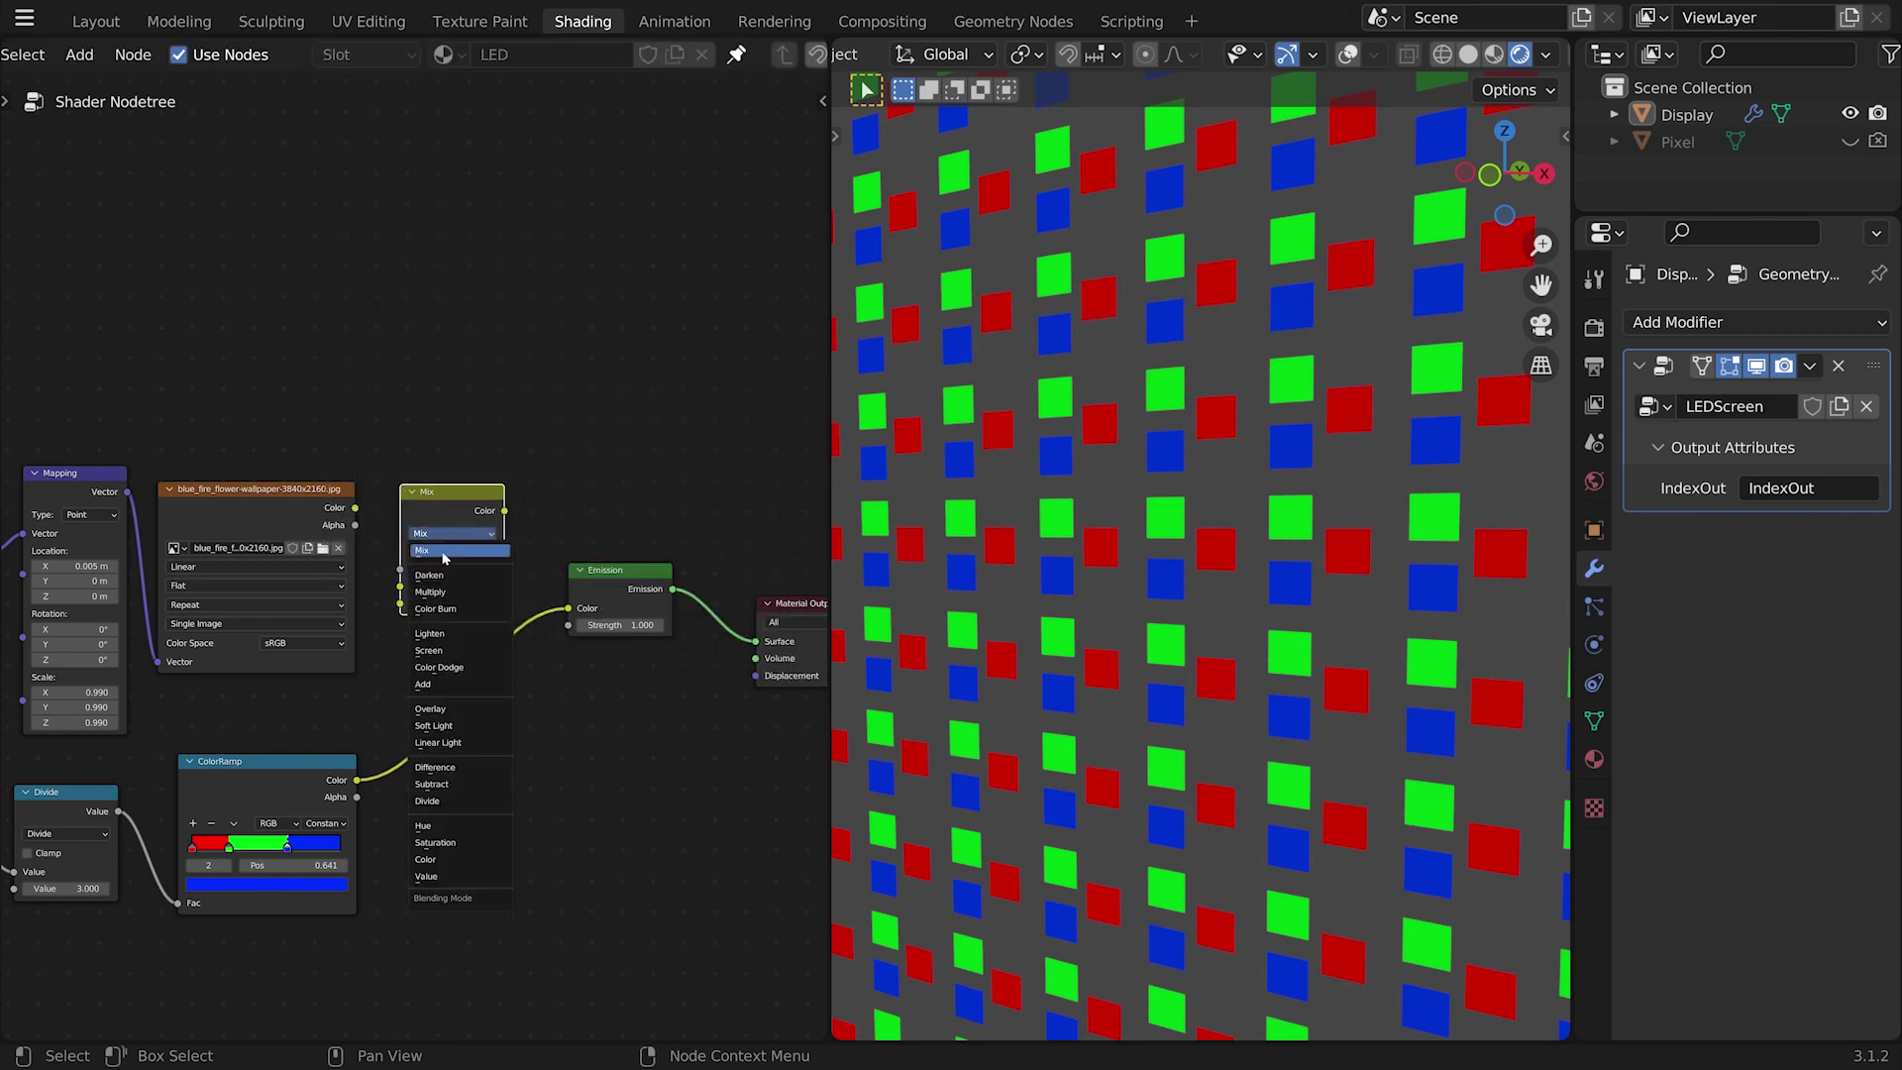
click(459, 598)
drag(444, 516, 530, 473)
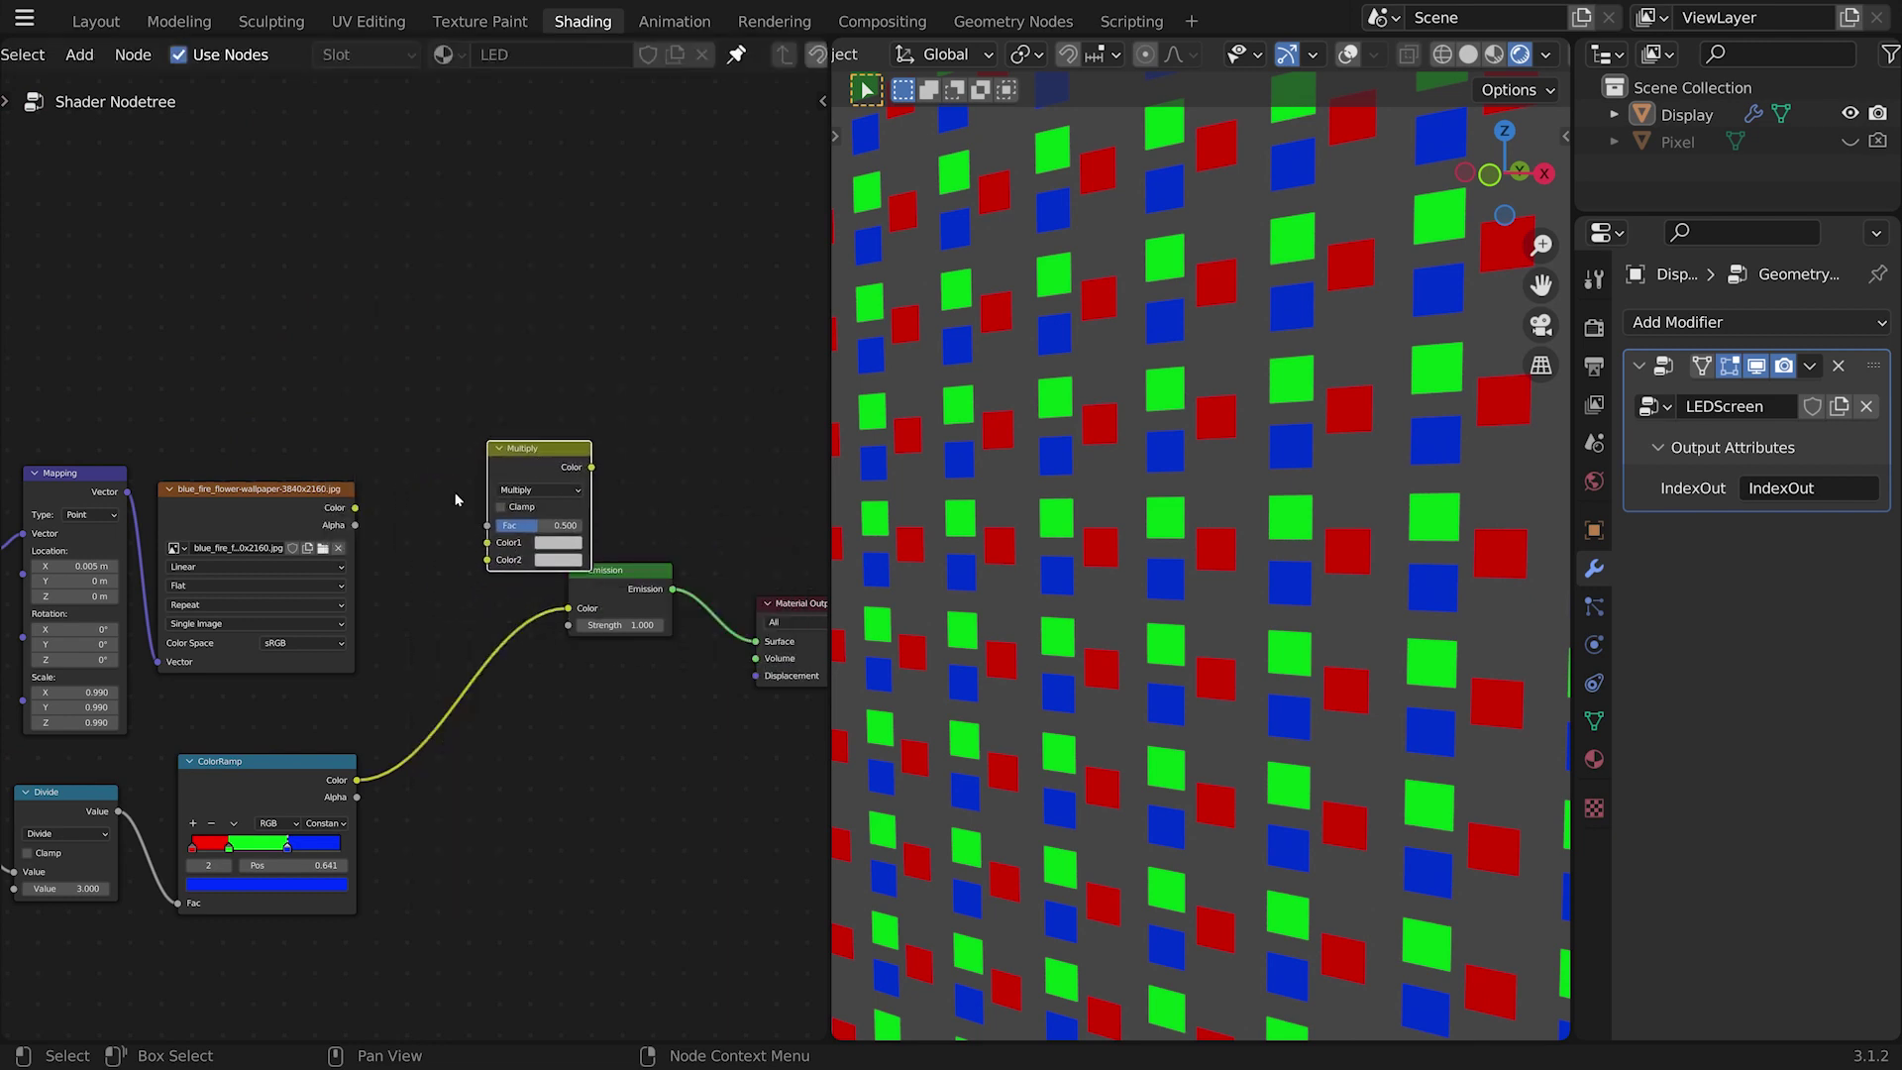
Step: Multiply the image colour by the ColorRamp colour at a factor of 1 and feed the result into the Emission colour
drag(355, 508, 487, 542)
drag(357, 780, 396, 699)
drag(481, 587, 488, 560)
drag(571, 471, 462, 568)
drag(515, 496, 575, 608)
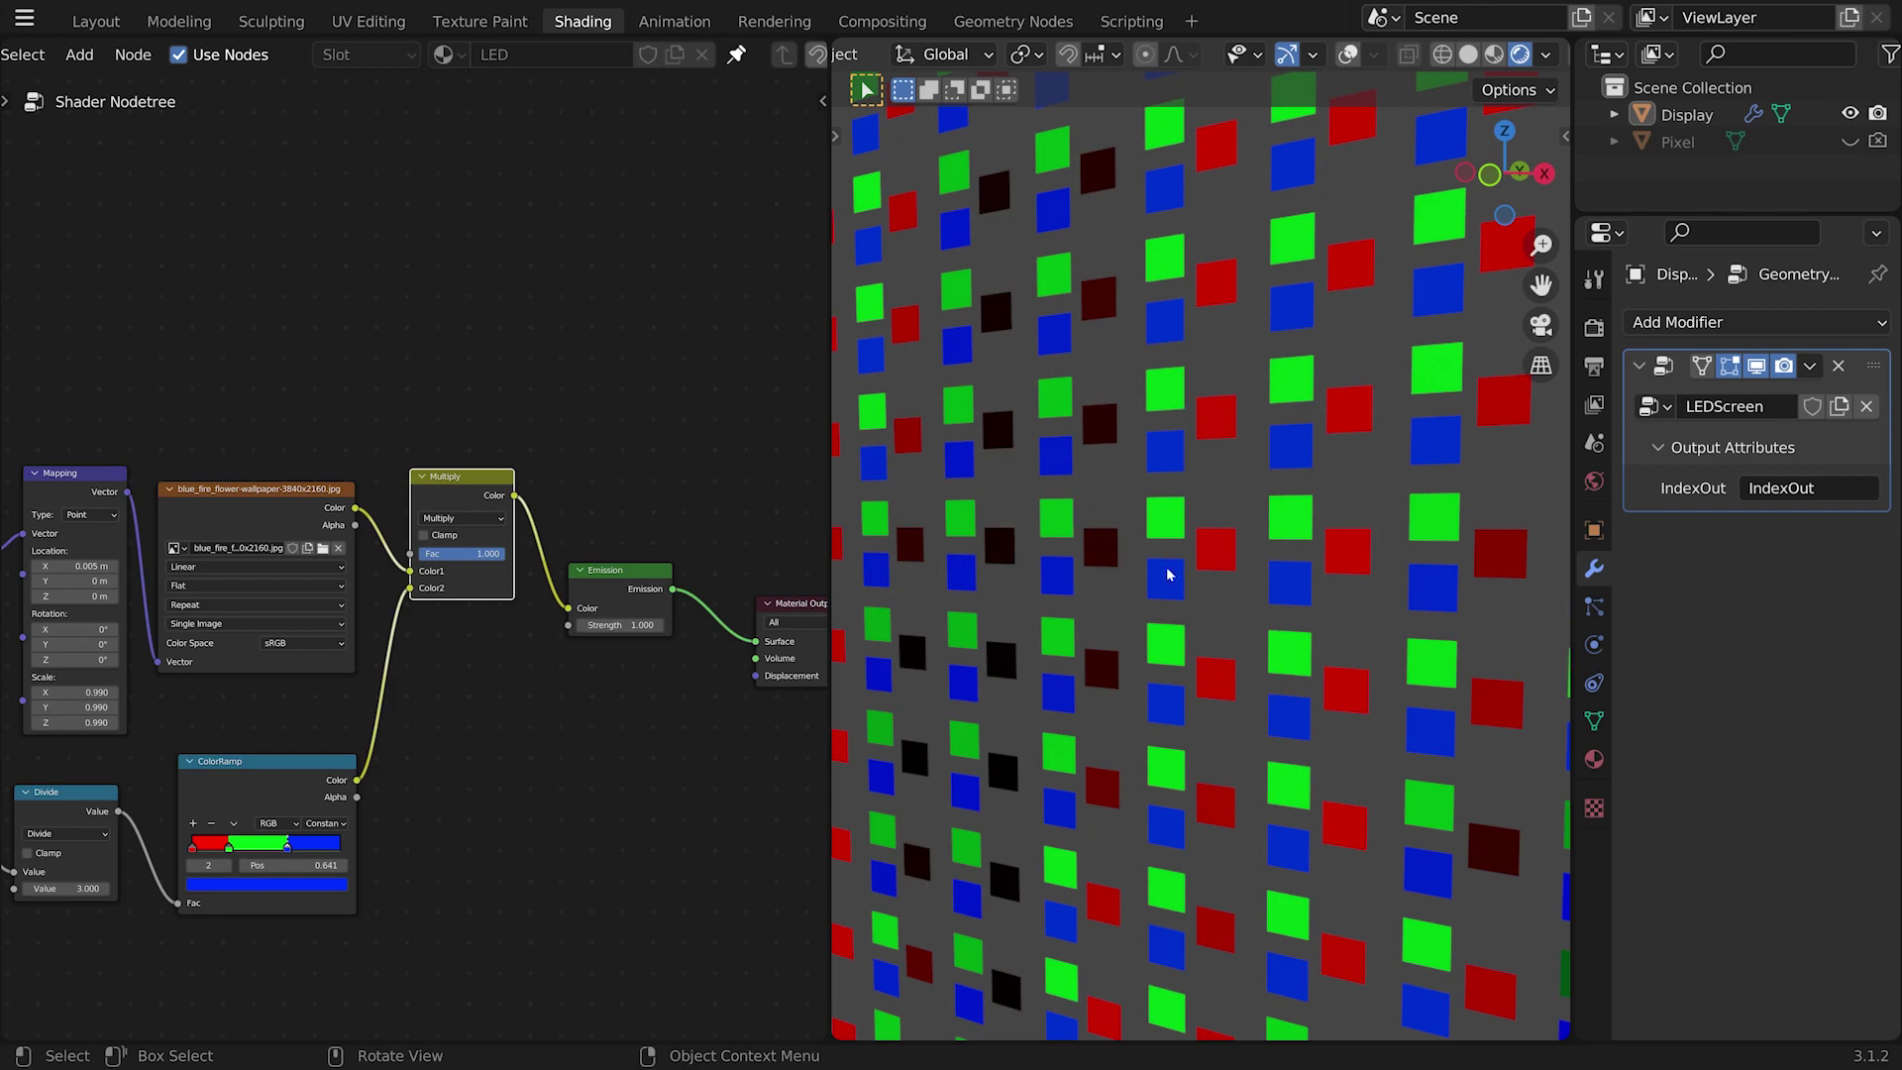
Step: Examine the flower image on the LED screen from far away, up close and from an oblique angle
scroll(1206, 761, down, 10)
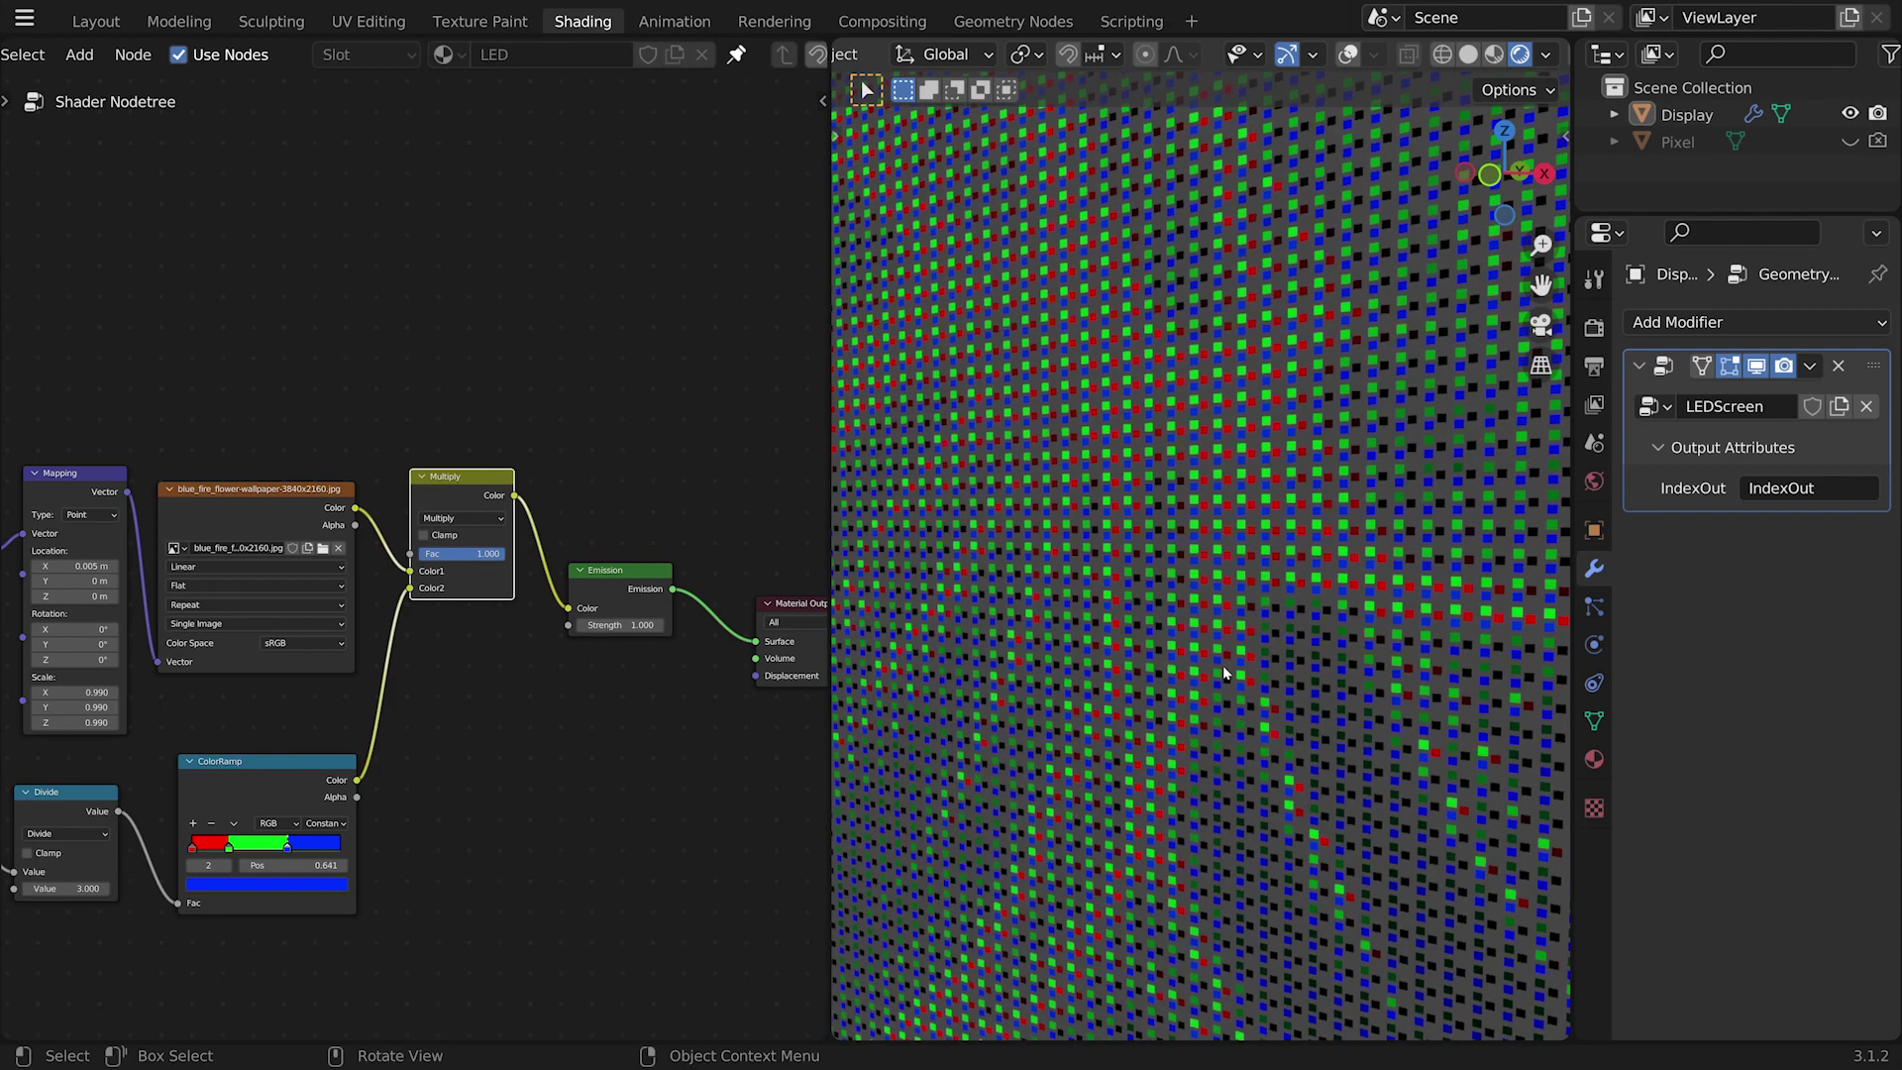
scroll(1226, 670, down, 6)
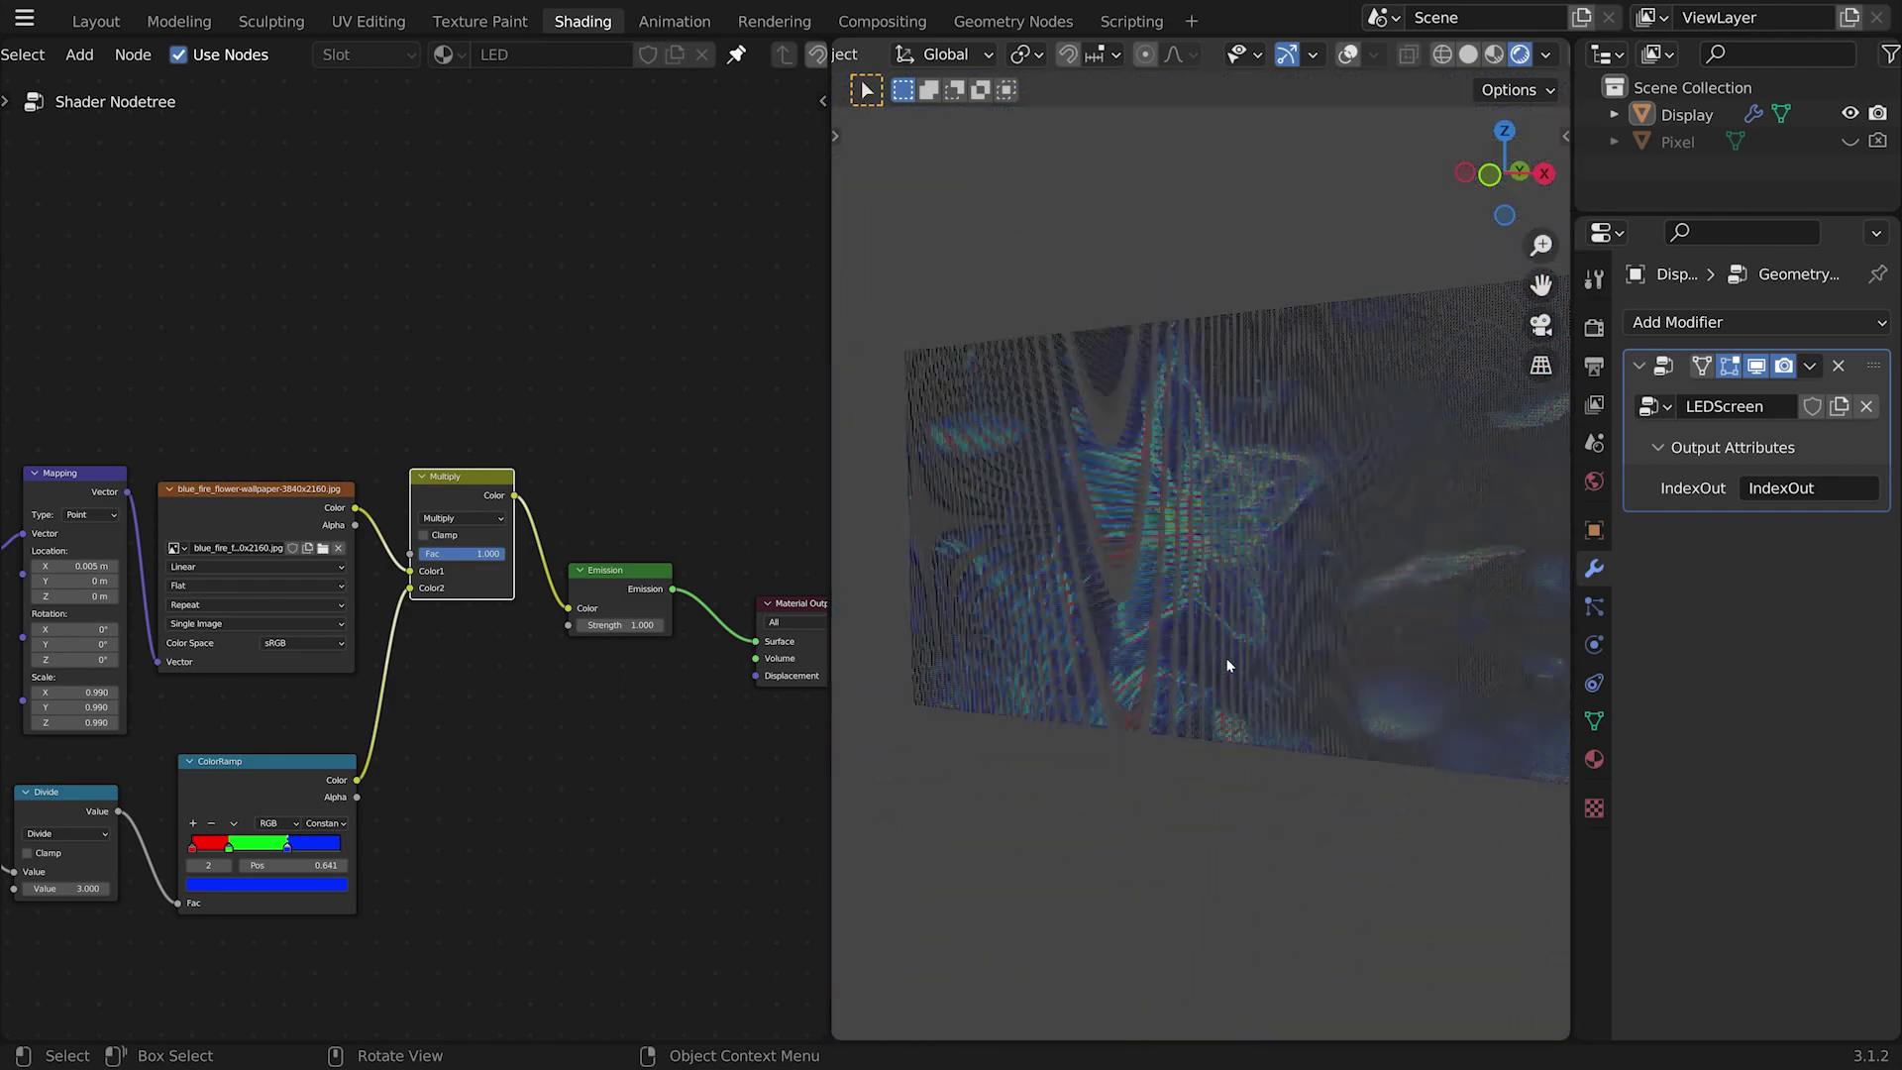
middle_drag(1337, 852, 1264, 804)
middle_drag(1263, 811, 1303, 814)
middle_drag(1110, 576, 1193, 658)
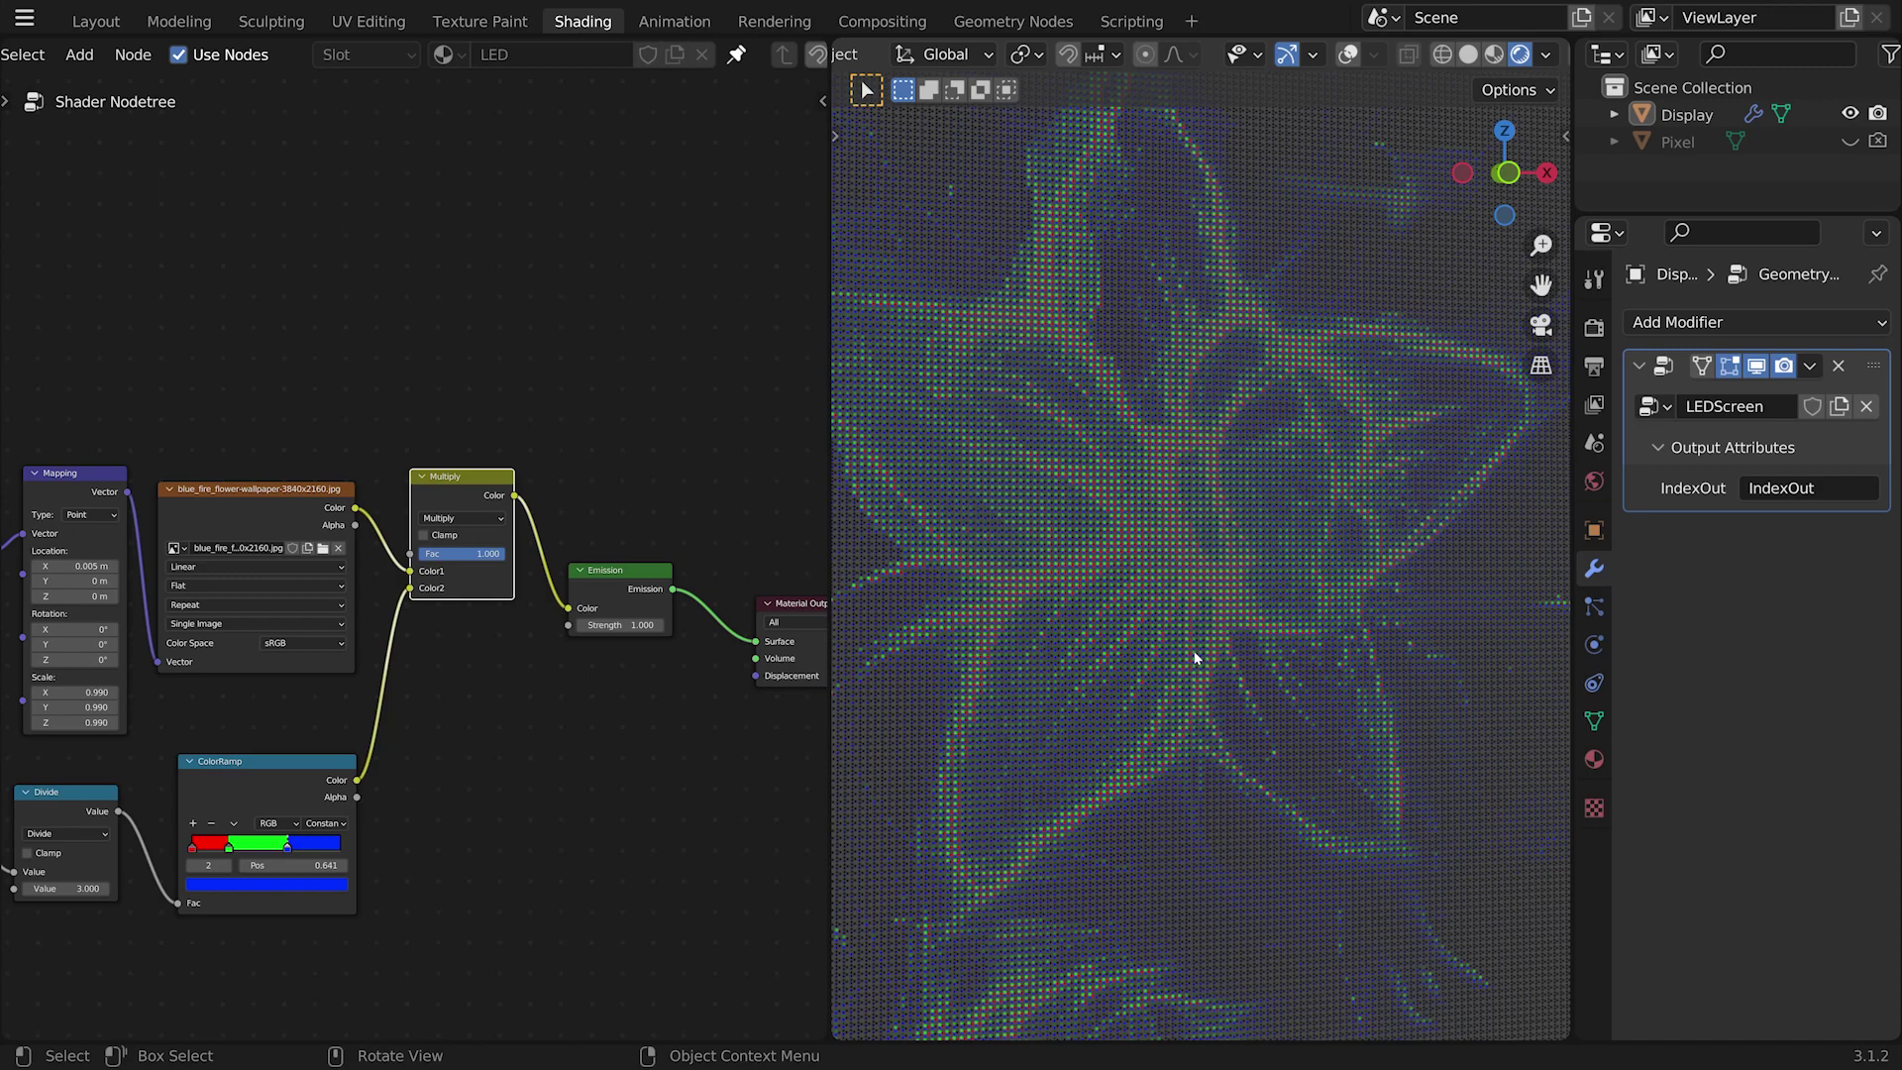
scroll(1213, 610, up, 8)
middle_drag(1228, 614, 1265, 737)
scroll(1266, 737, down, 8)
scroll(1066, 800, up, 3)
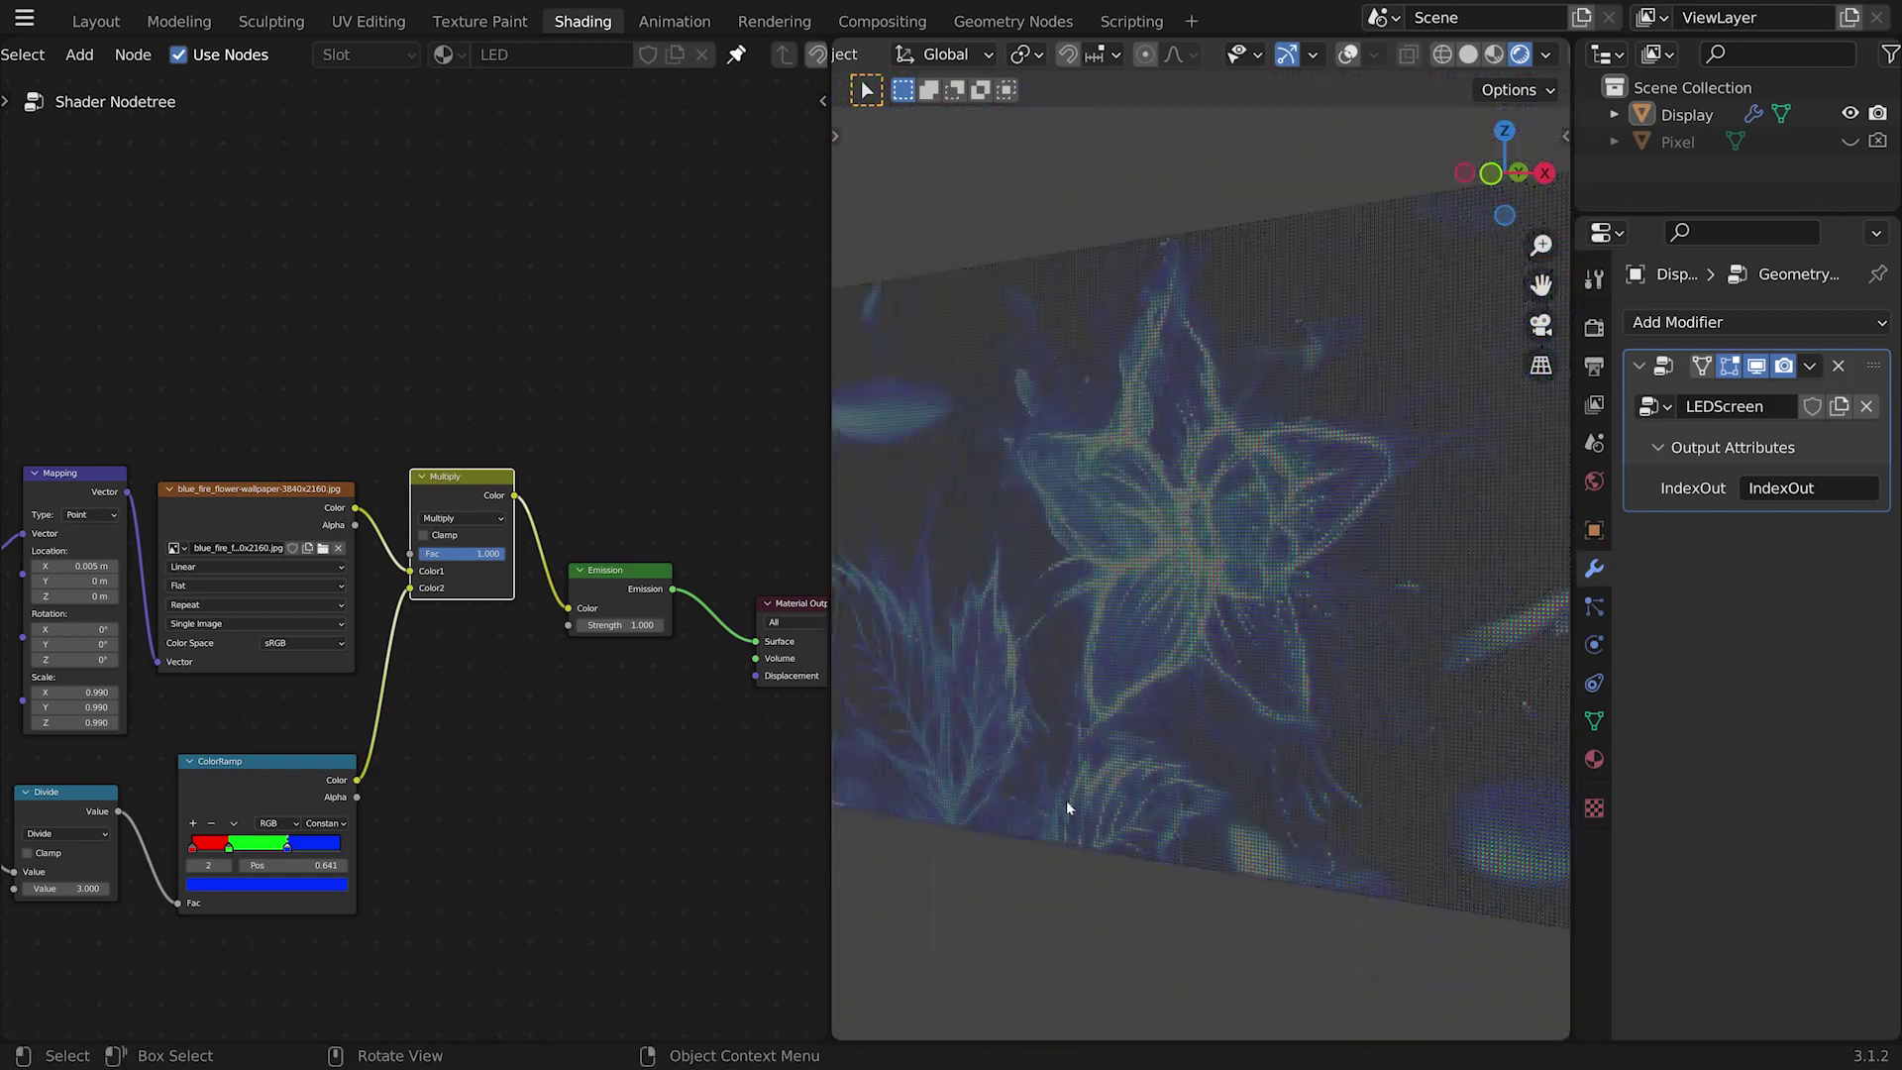
scroll(1066, 800, down, 6)
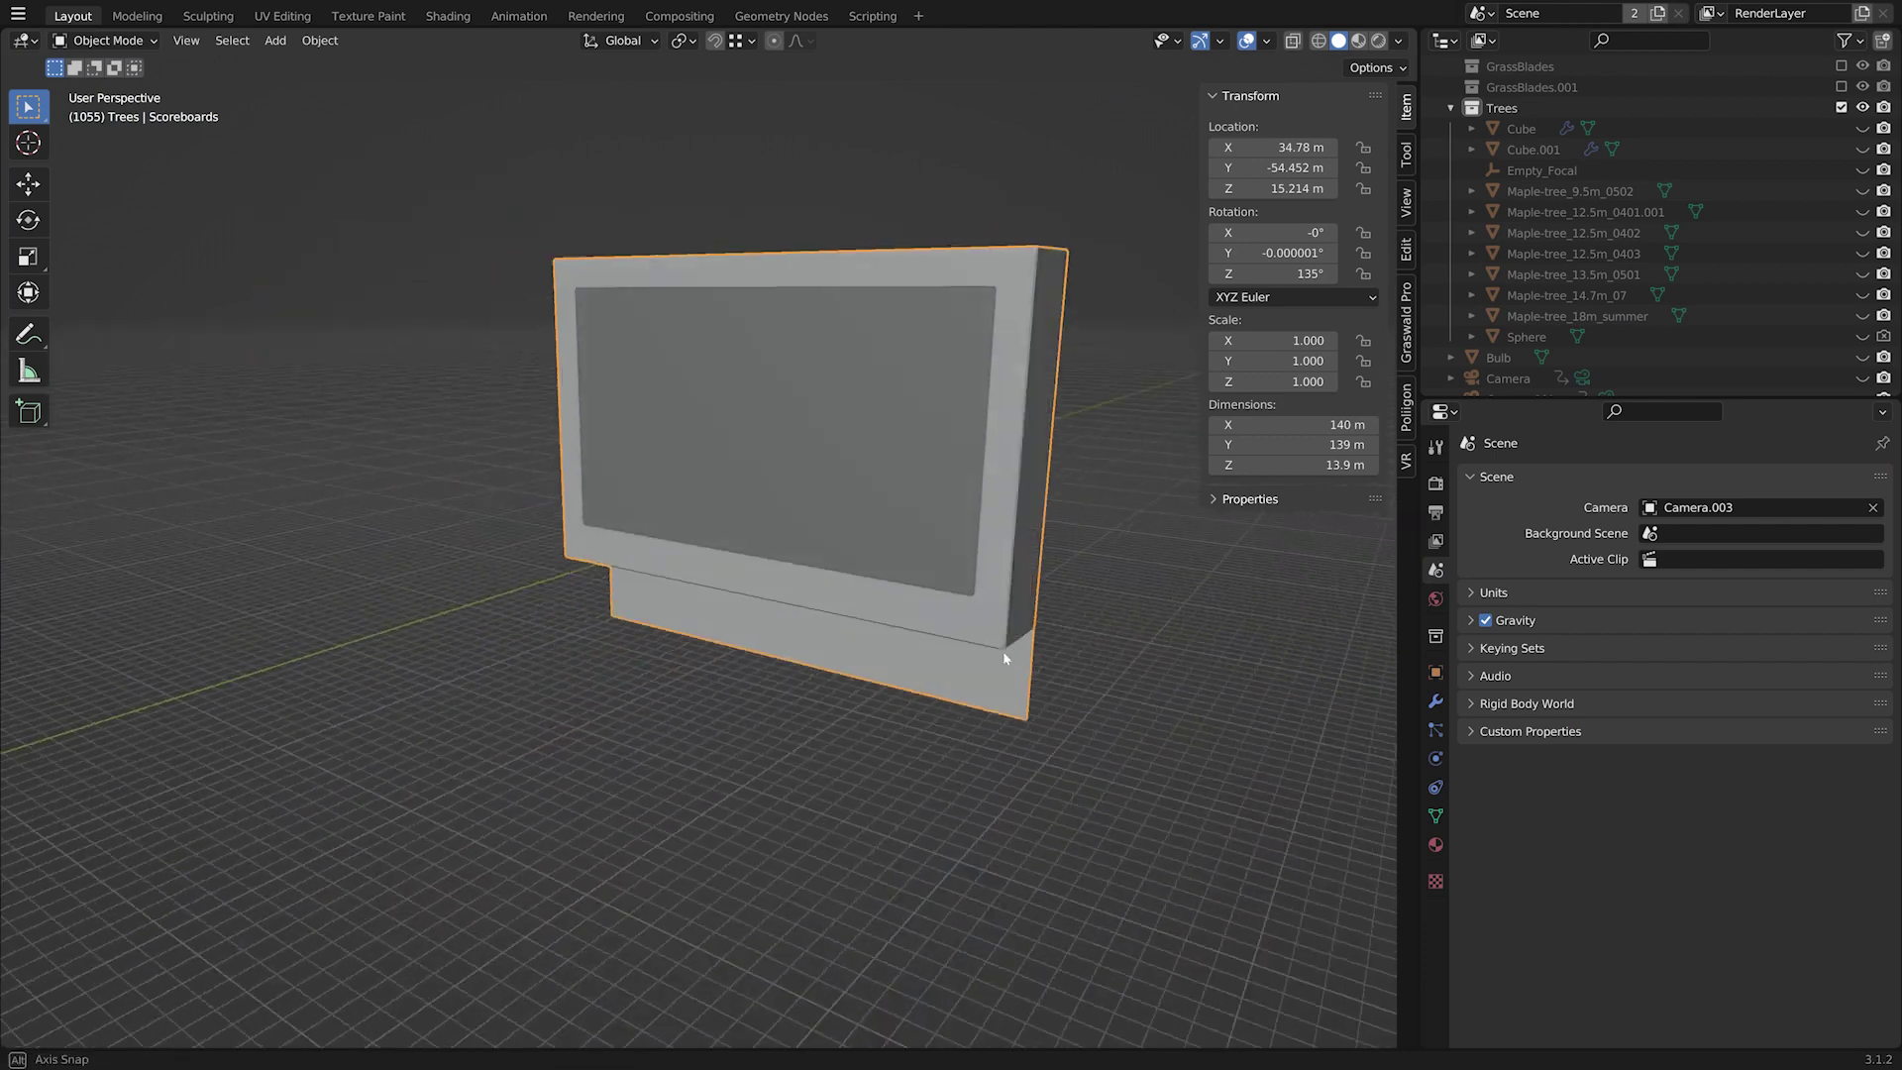
middle_drag(1004, 658, 1114, 679)
scroll(989, 735, up, 2)
click(882, 674)
key(g)
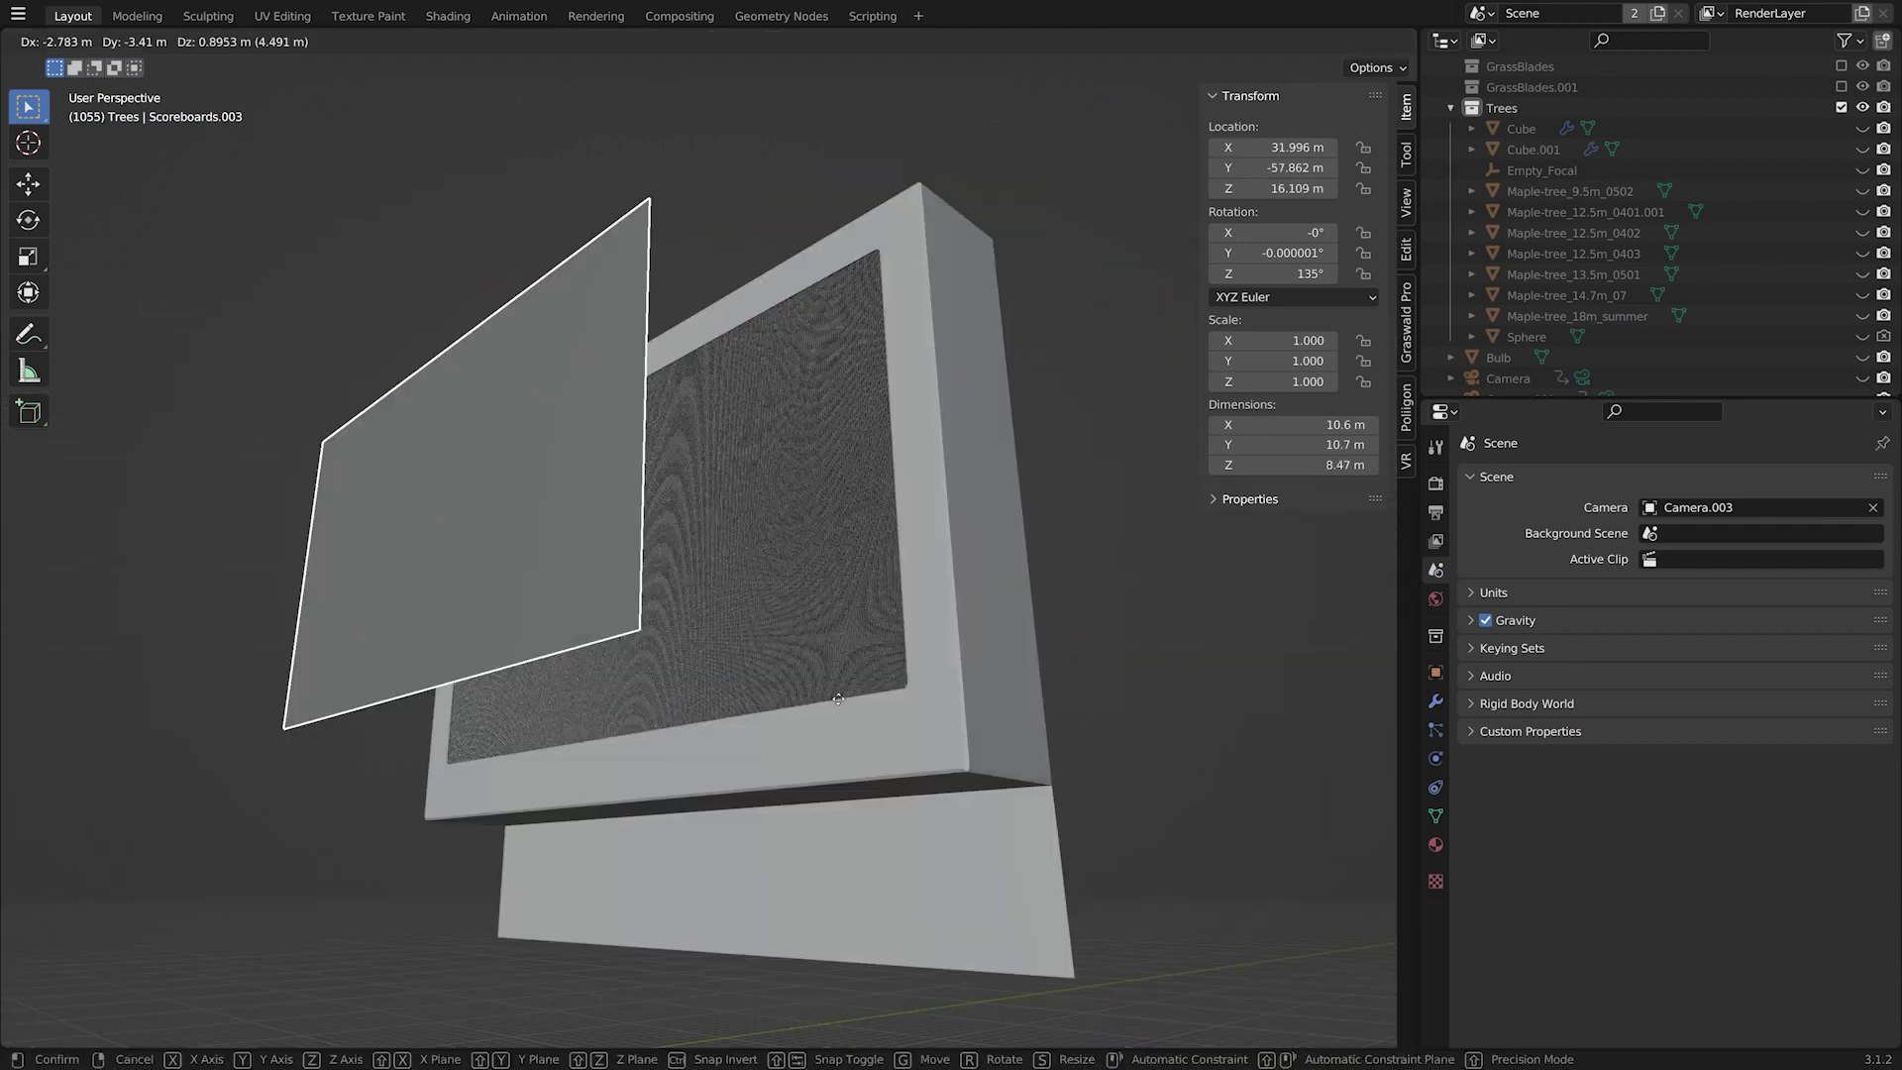
right_click(981, 714)
Step: Hide the scoreboard housing together with its flat front panel, and inspect the remaining LED pixel grid up close and as a whole
click(979, 685)
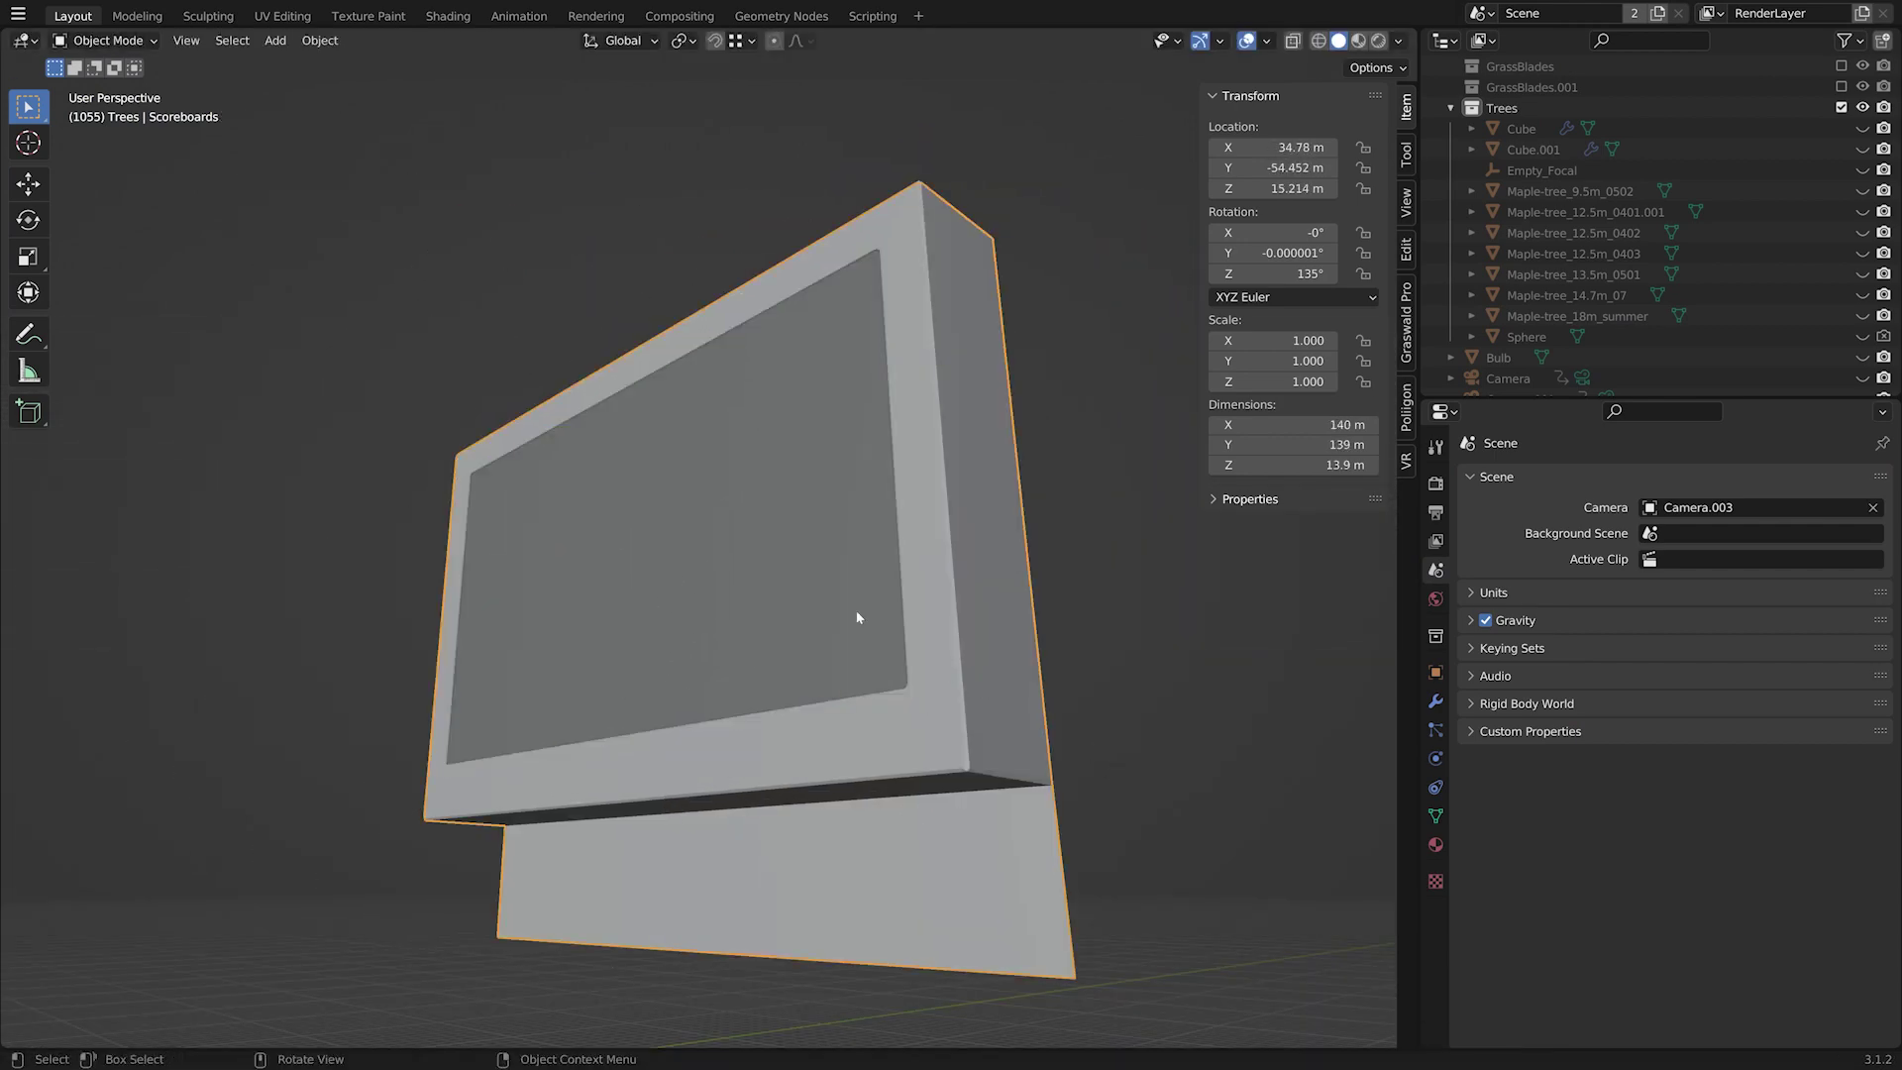
click(812, 630)
click(950, 730)
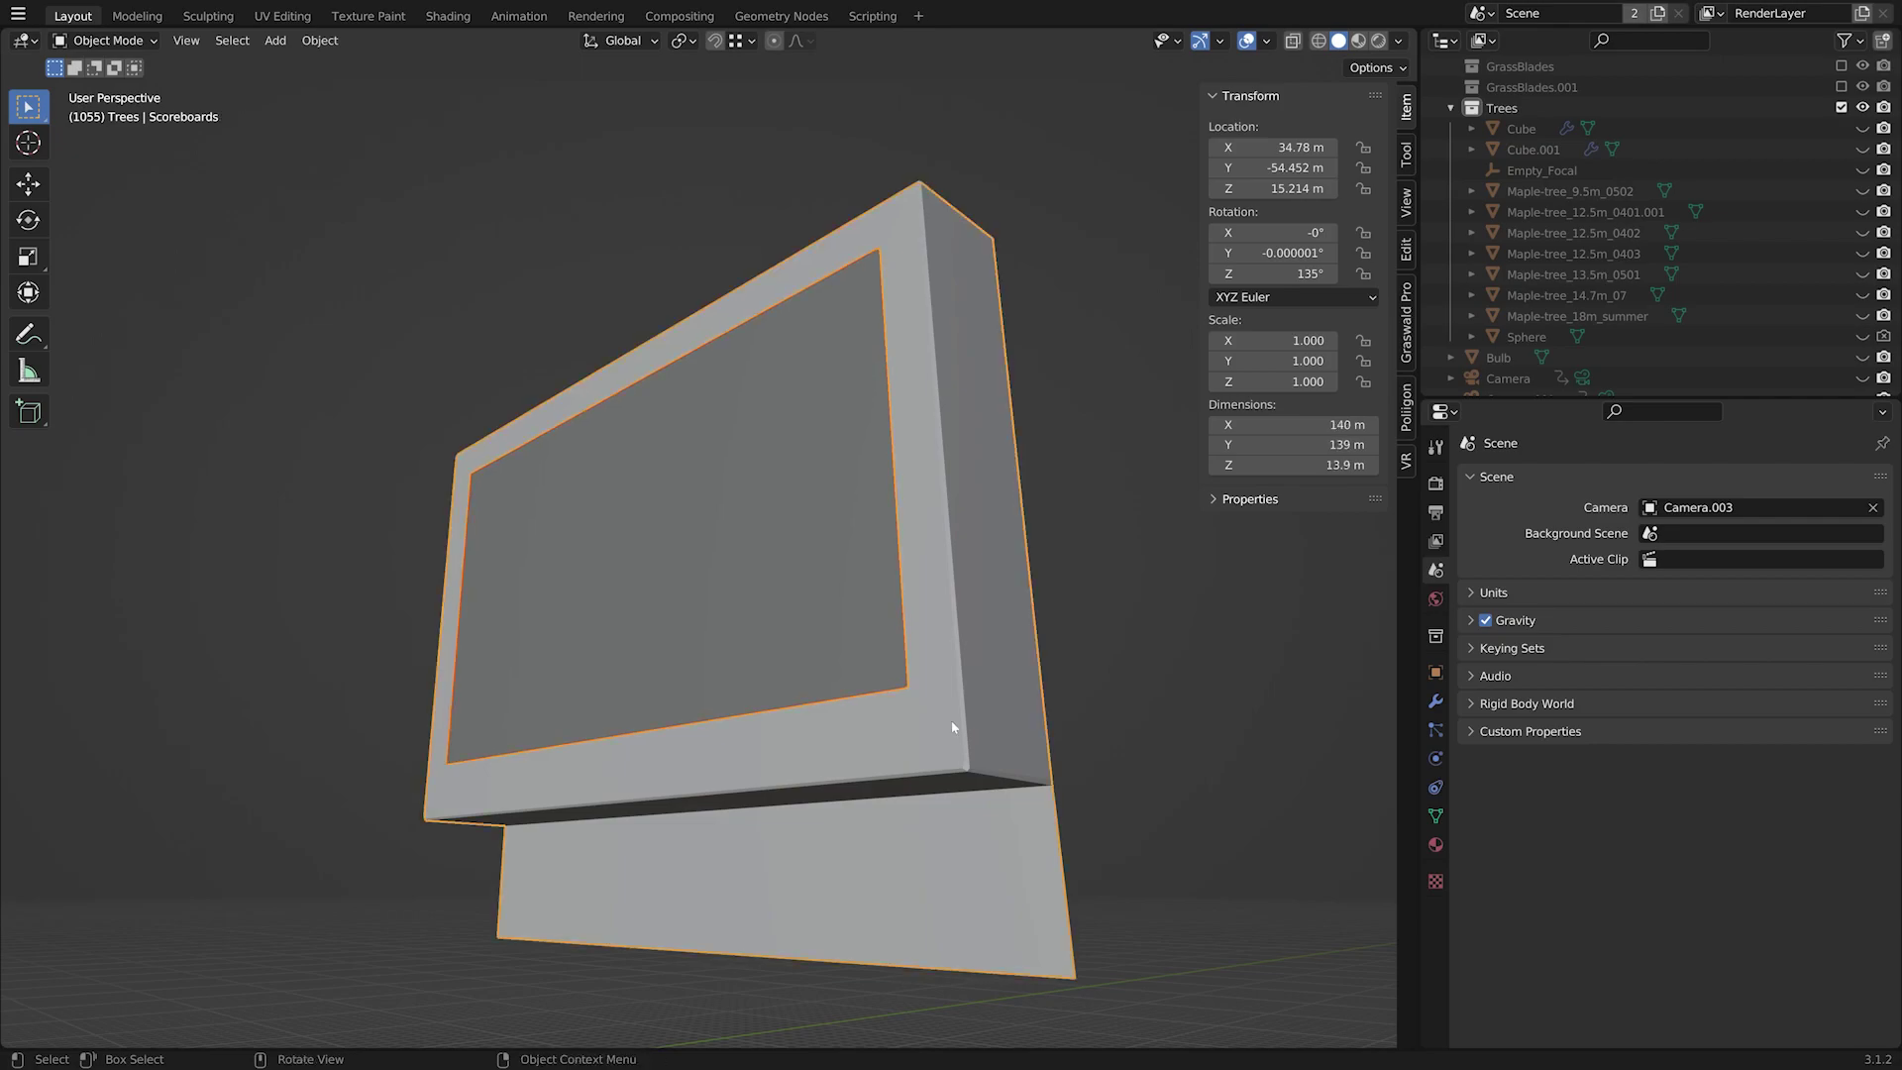
key(h)
scroll(1000, 733, up, 10)
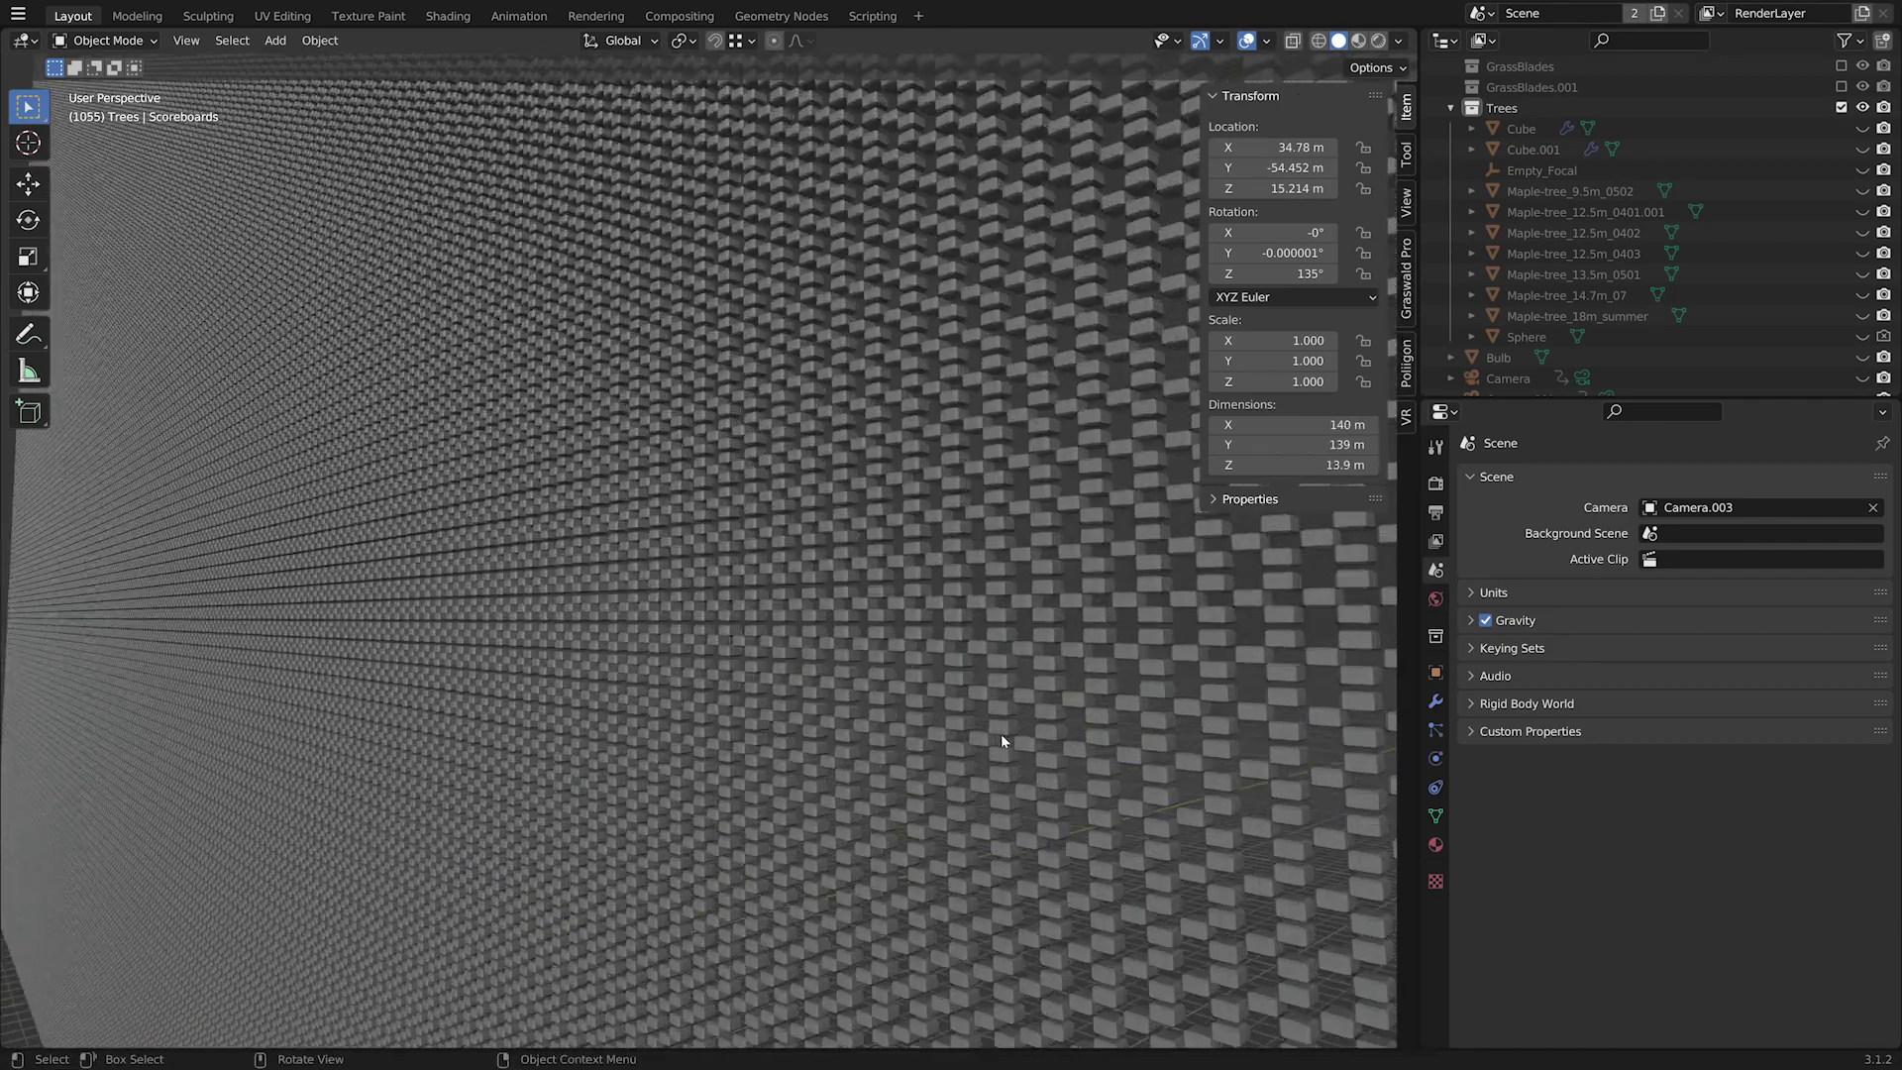
middle_drag(1001, 732, 832, 745)
scroll(868, 683, down, 9)
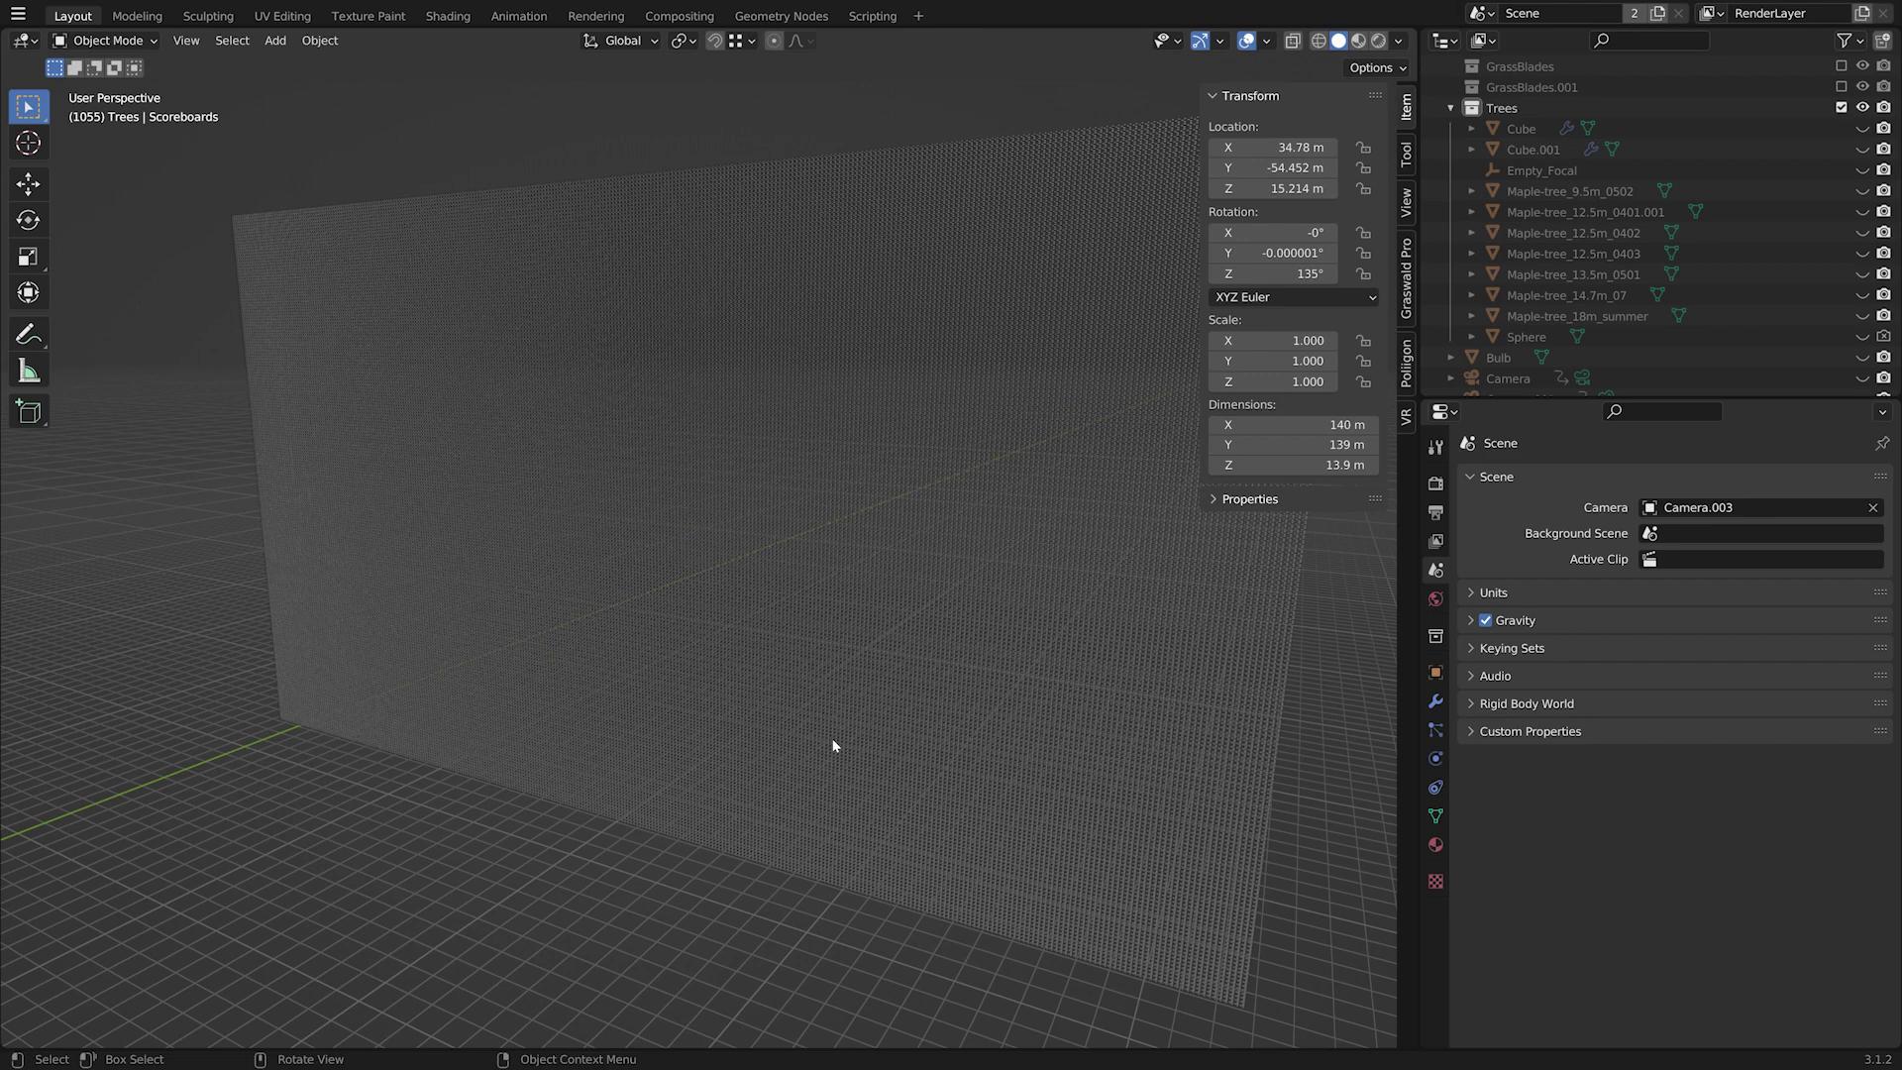